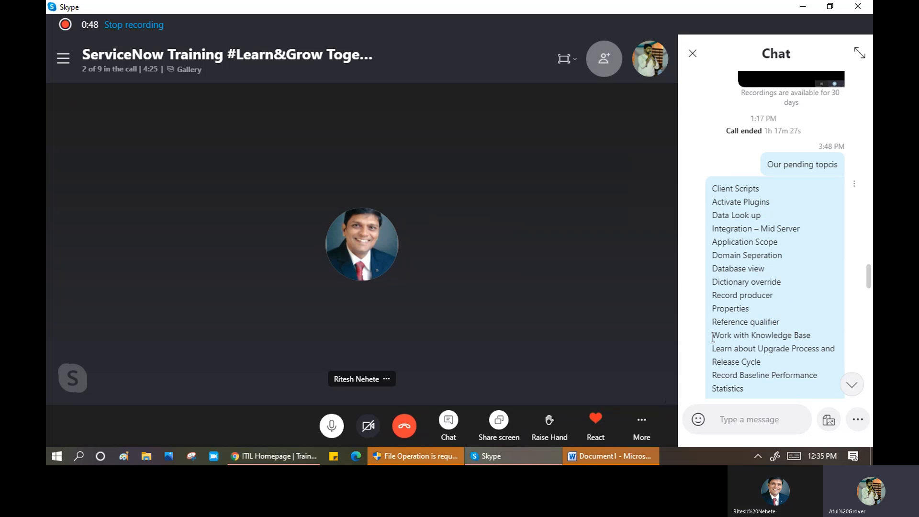
- Highlight the Work with Knowledge Base and Upgrade Process and Release Cycle topics in the topic list
left_click_drag(713, 338, 812, 336)
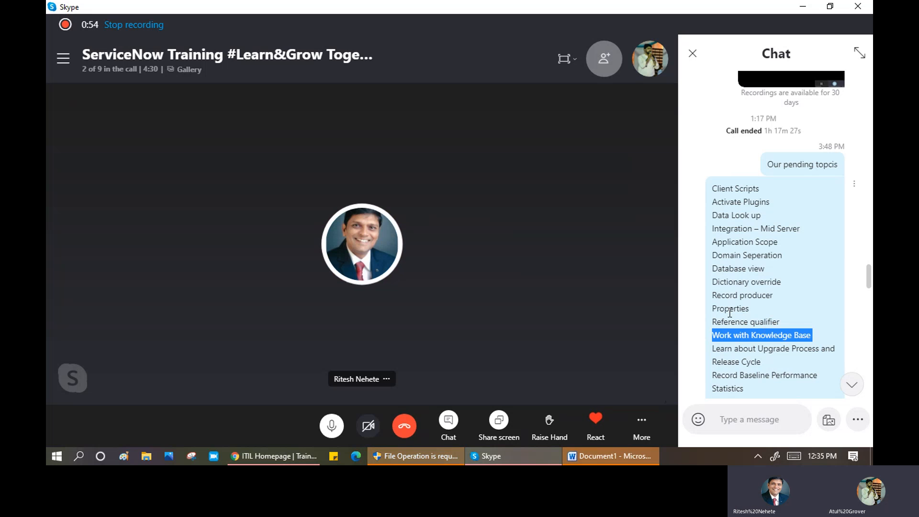
left_click_drag(713, 338, 731, 309)
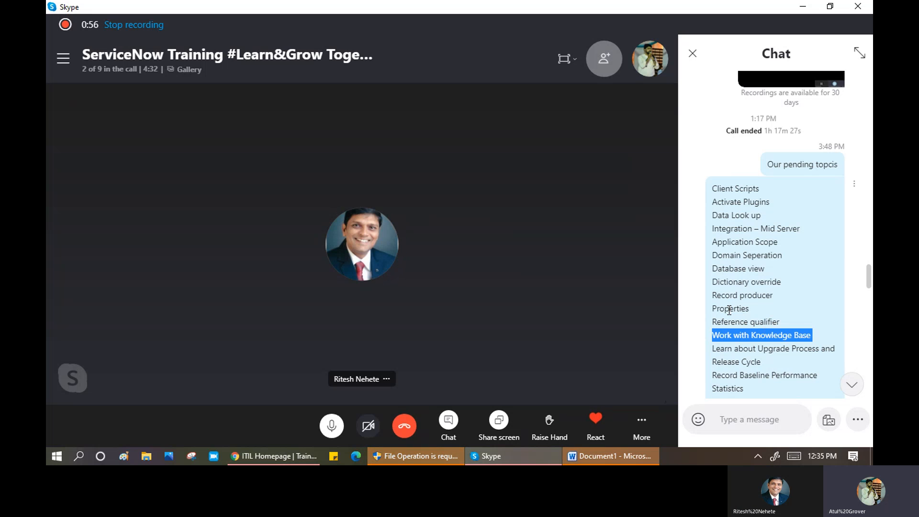
left_click(729, 310)
double_click(730, 310)
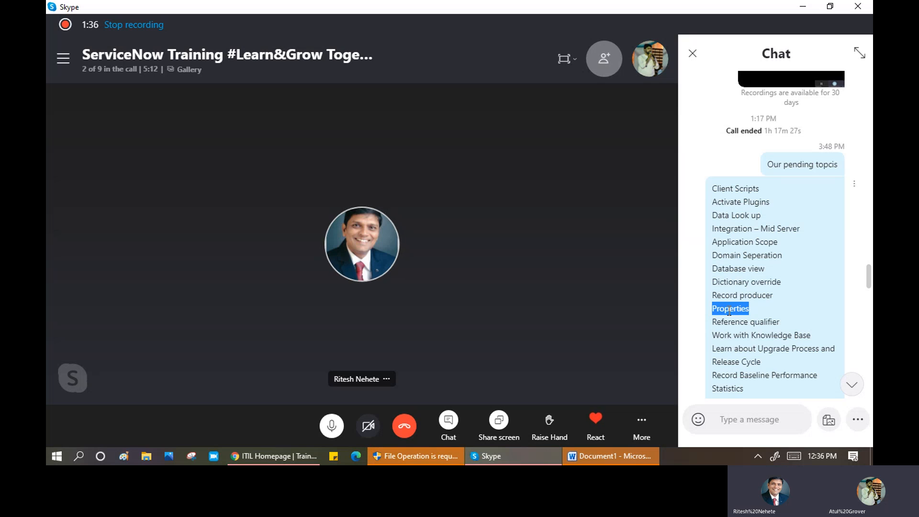
left_click_drag(816, 335, 710, 332)
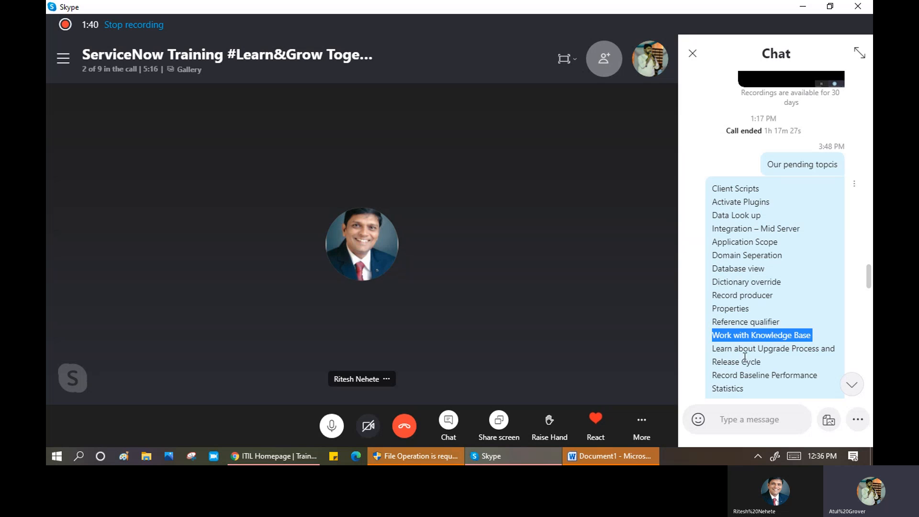
left_click_drag(780, 363, 713, 358)
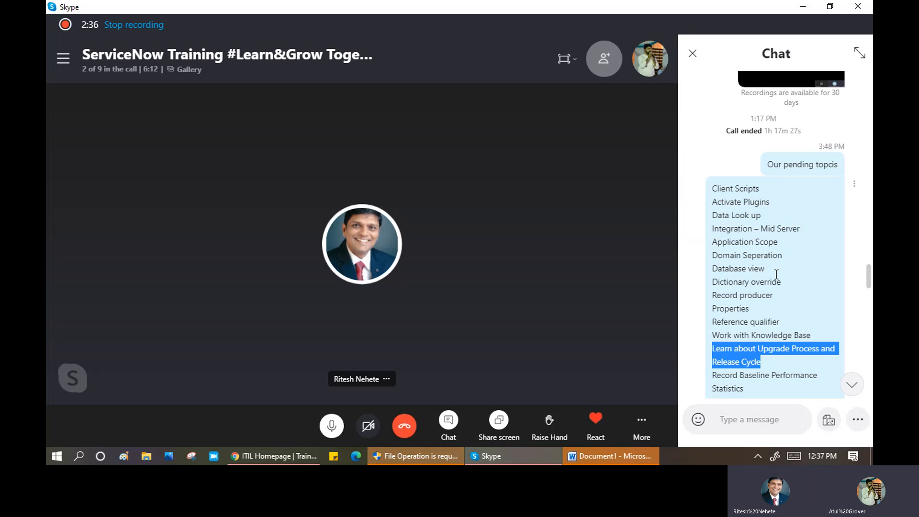
- In Word, dismiss the activation warning and type the heading 'Knowledege'
left_click(637, 459)
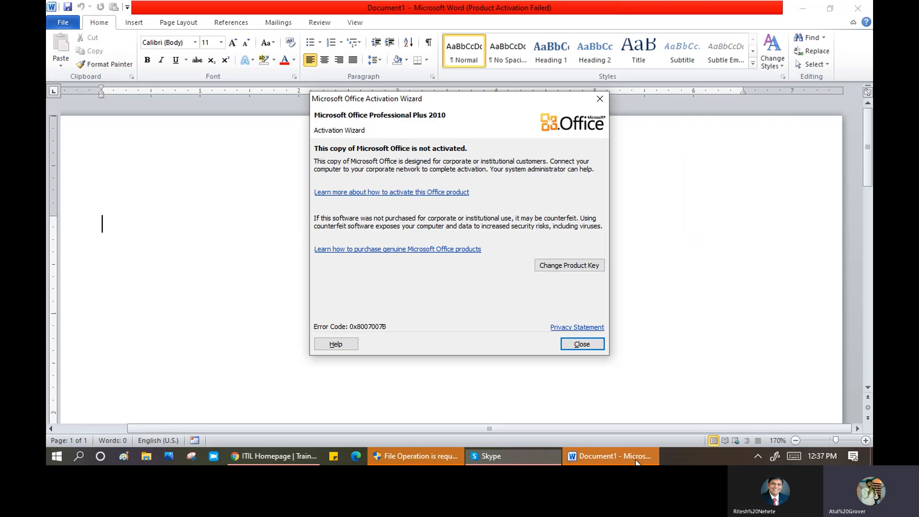
left_click(583, 343)
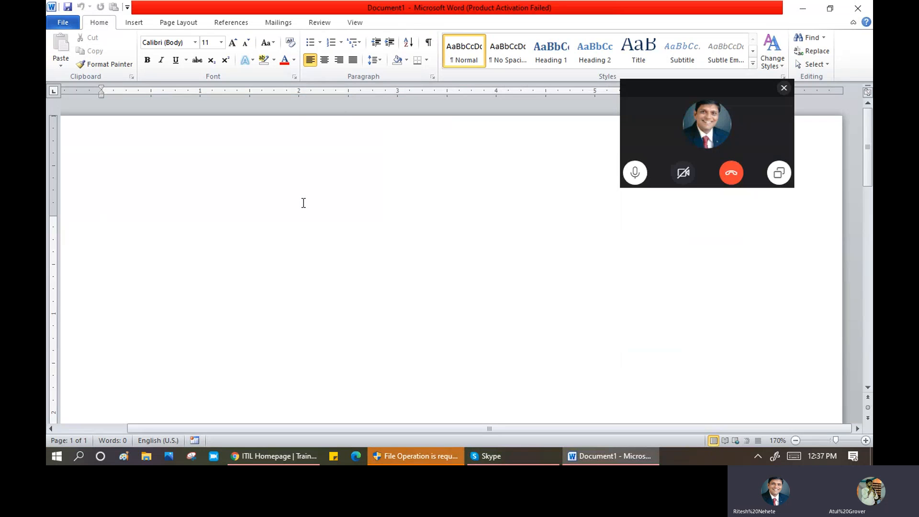
type("n")
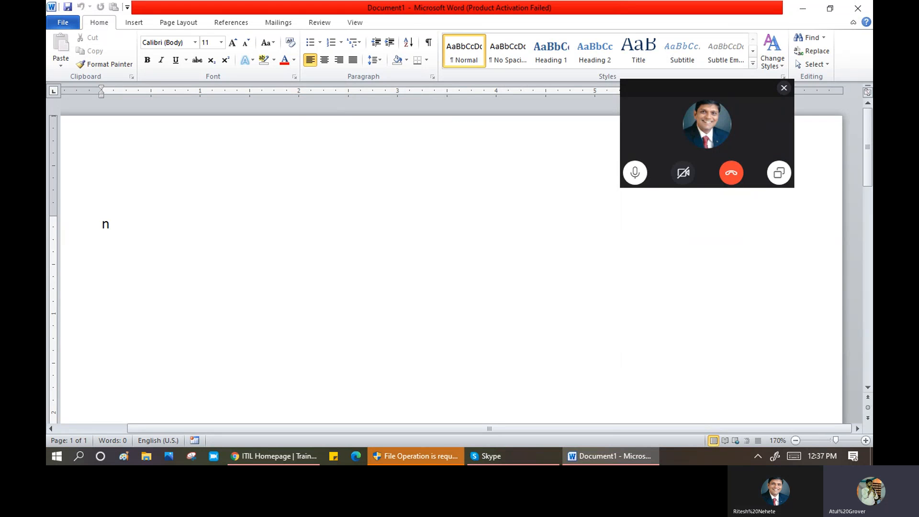
type("Koel")
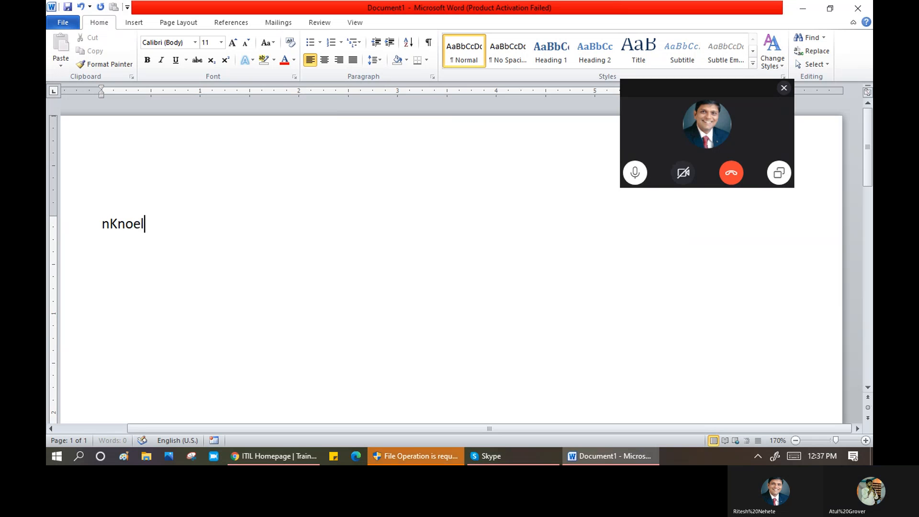
key("BackSpace")
key("BackSpace")
key("BackSpace")
type("Kne")
key("BackSpace")
type("w")
type("owledege")
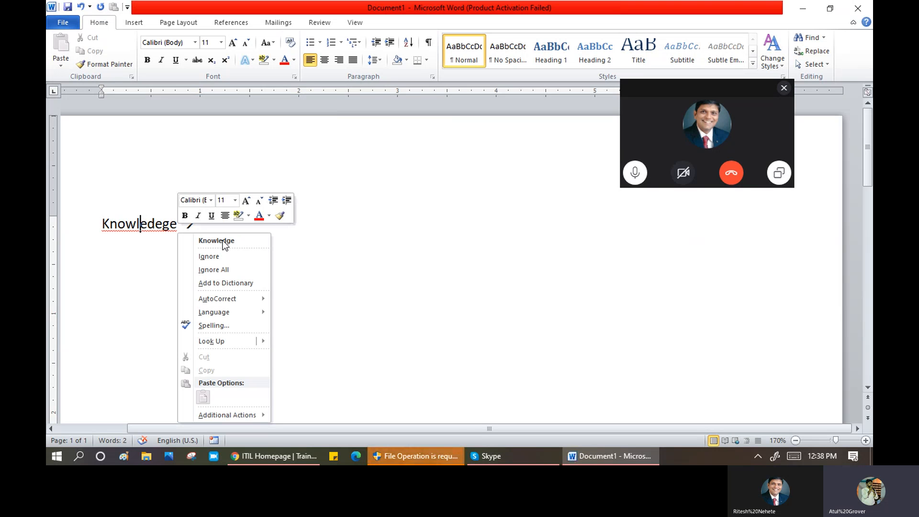
- Add 'Genral' and 'Known Error' as separate lines below the Knowledege heading
left_click(217, 241)
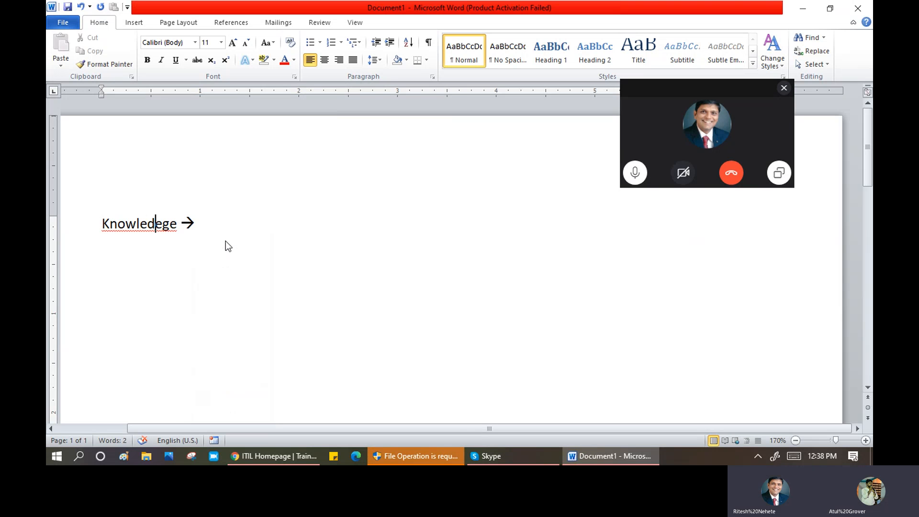
left_click(212, 216)
left_click(228, 234)
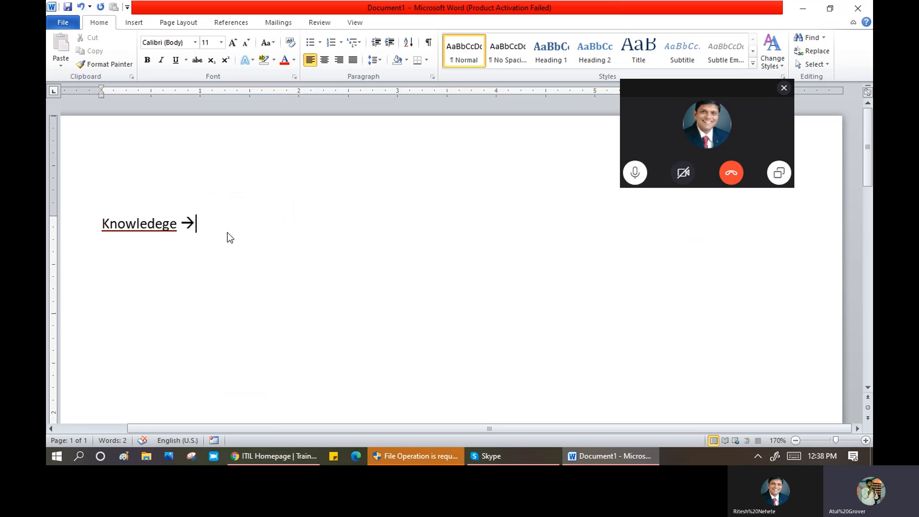
key("Return")
key("Return")
type("Gen")
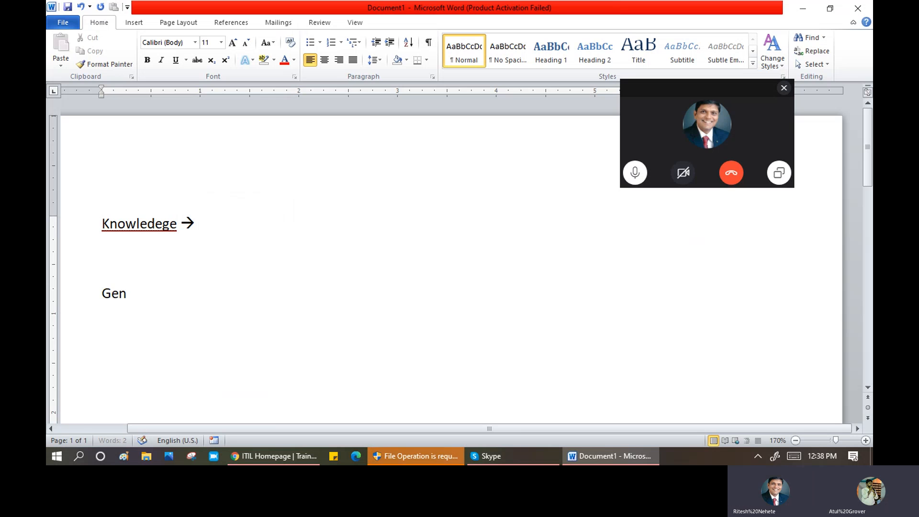
type("ral")
key("Return")
type("K")
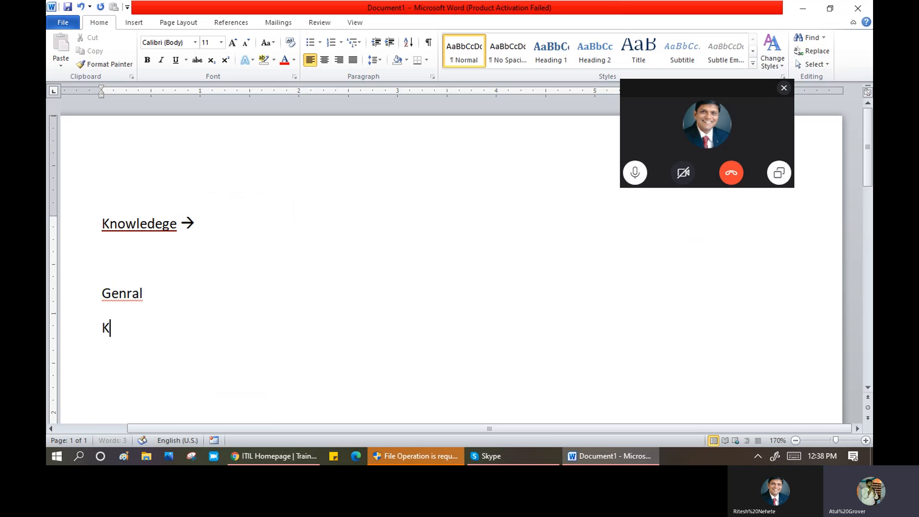
type("nown Error")
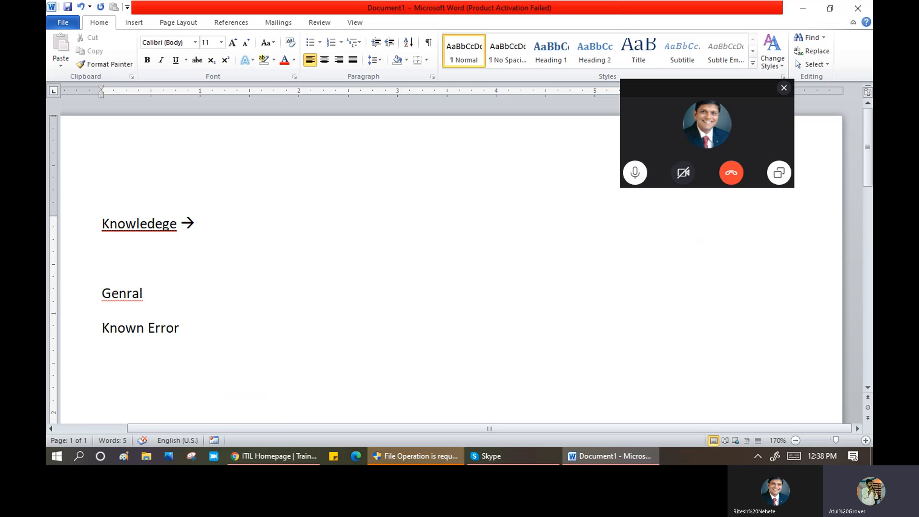
- Correct 'Genral' to 'General' and select the General and Known Error lines
left_click(659, 123)
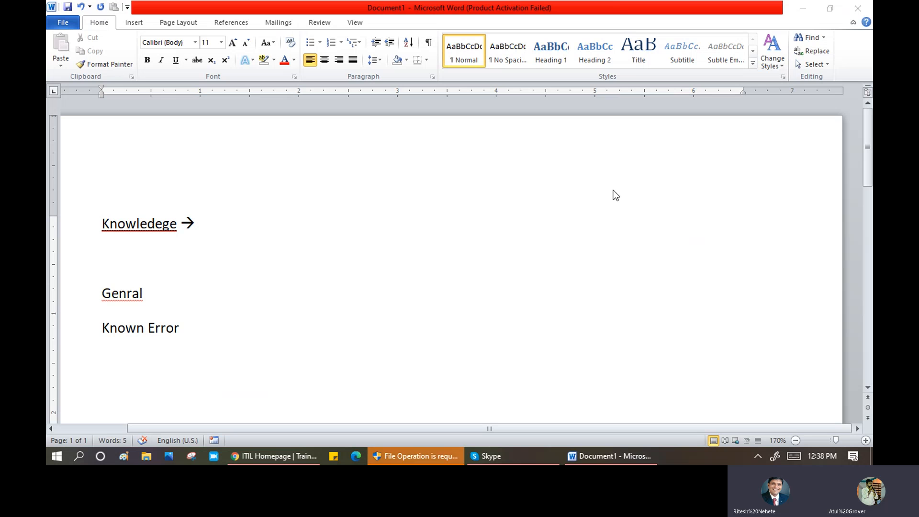
left_click(126, 293)
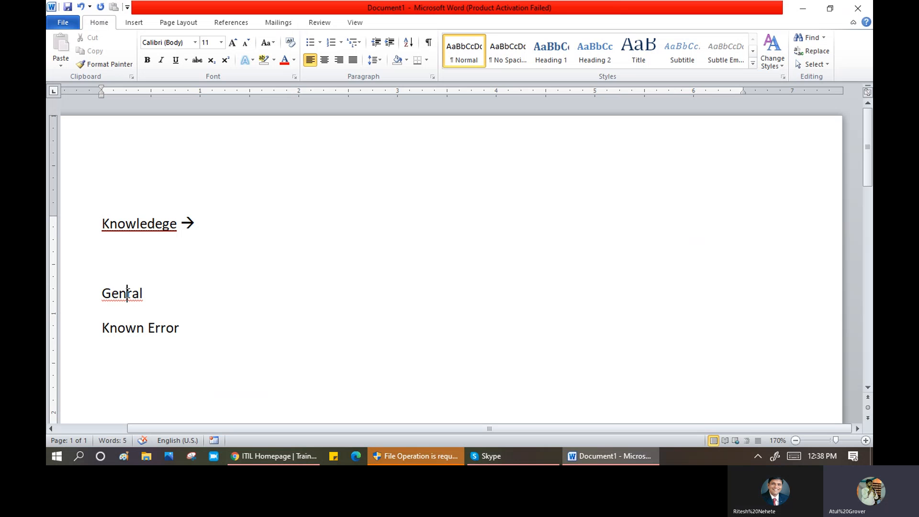
type("e")
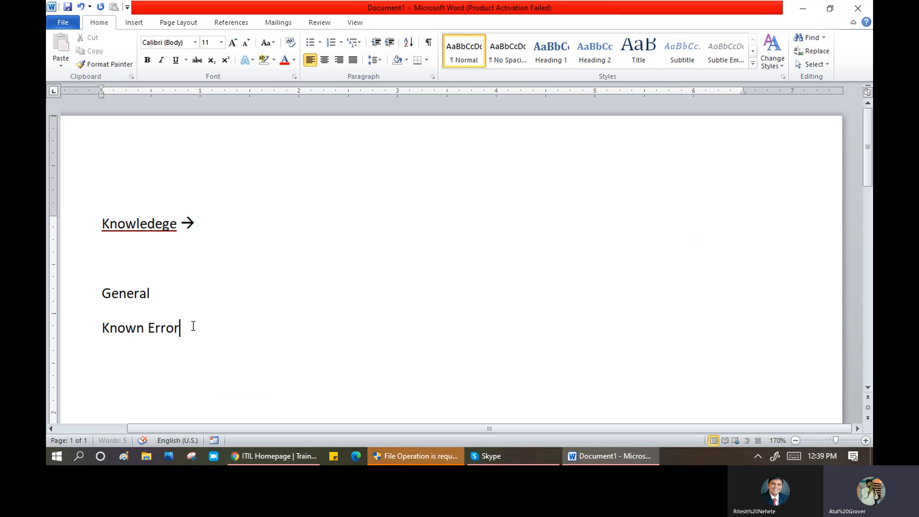
left_click_drag(192, 325, 101, 313)
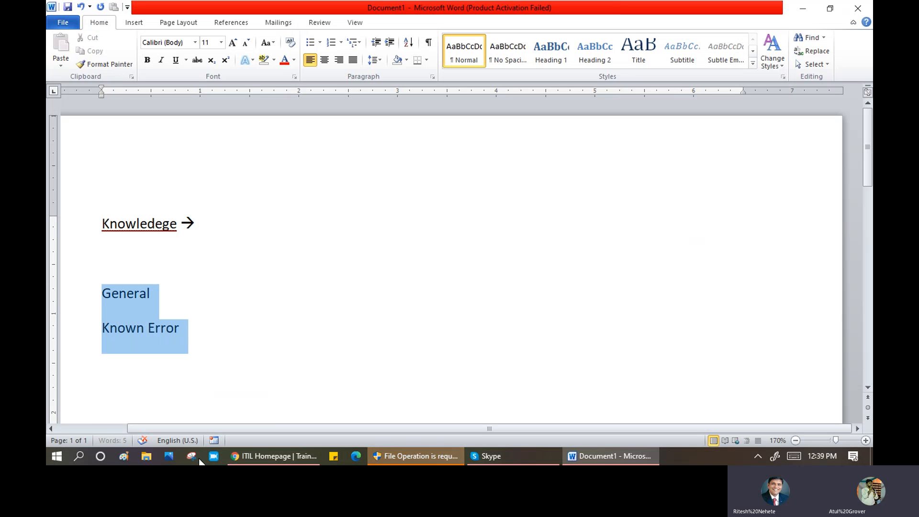
- Load dev86271.service-now.com/sp in a new Chrome tab and scroll the portal home page
left_click(276, 457)
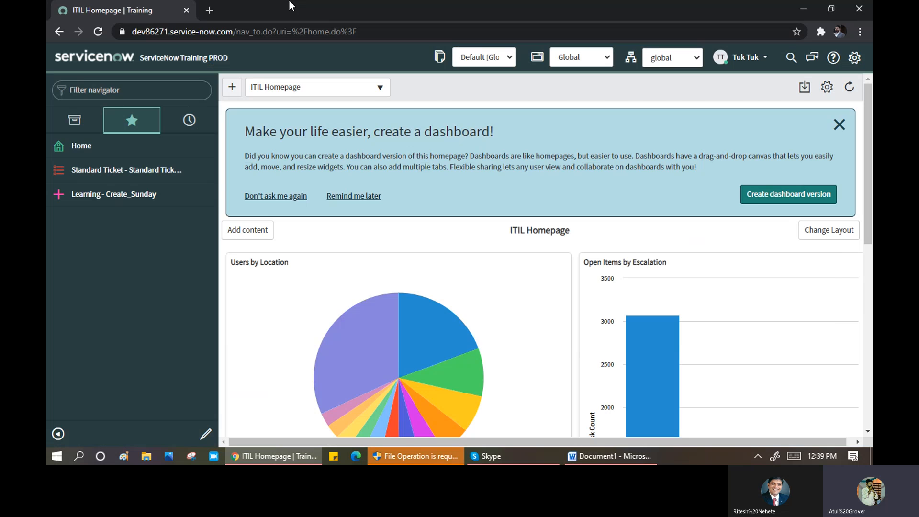
left_click(211, 8)
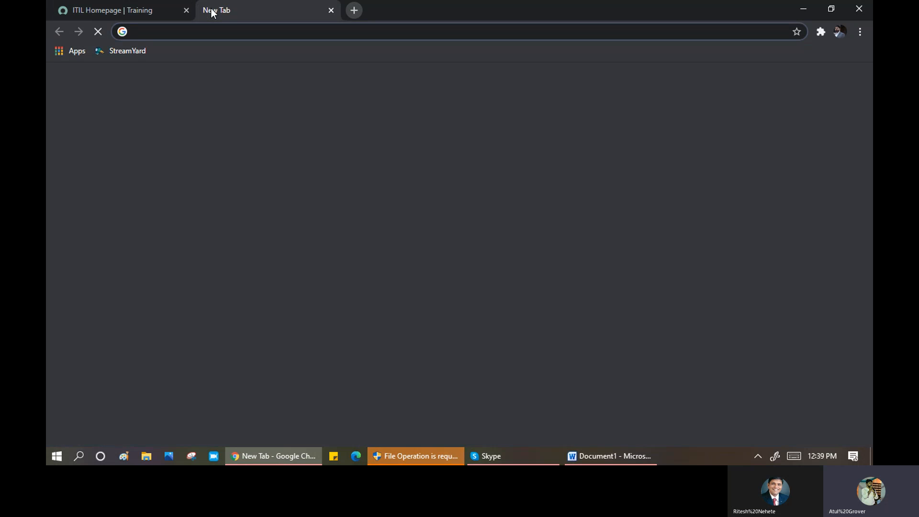
type("dev86271.service-now.com")
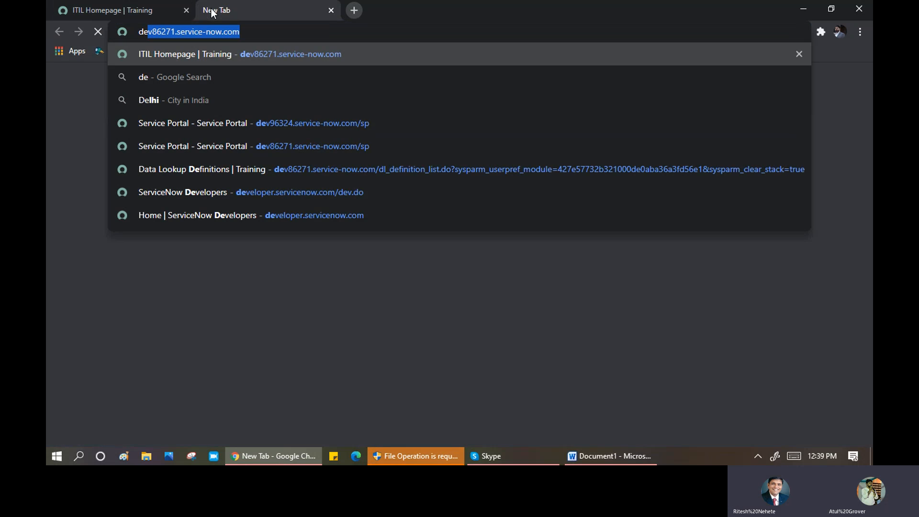
key("Right")
type("/sp")
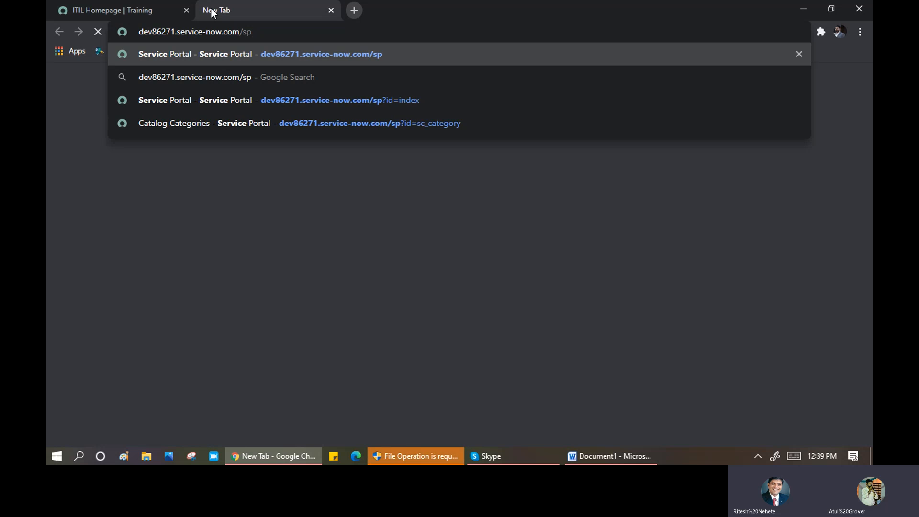
key("Return")
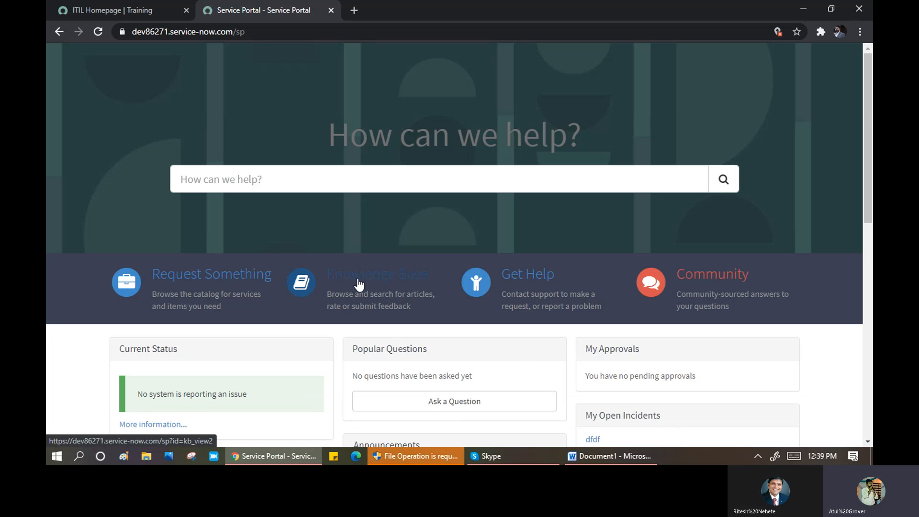
scroll(400, 249, "down", 1)
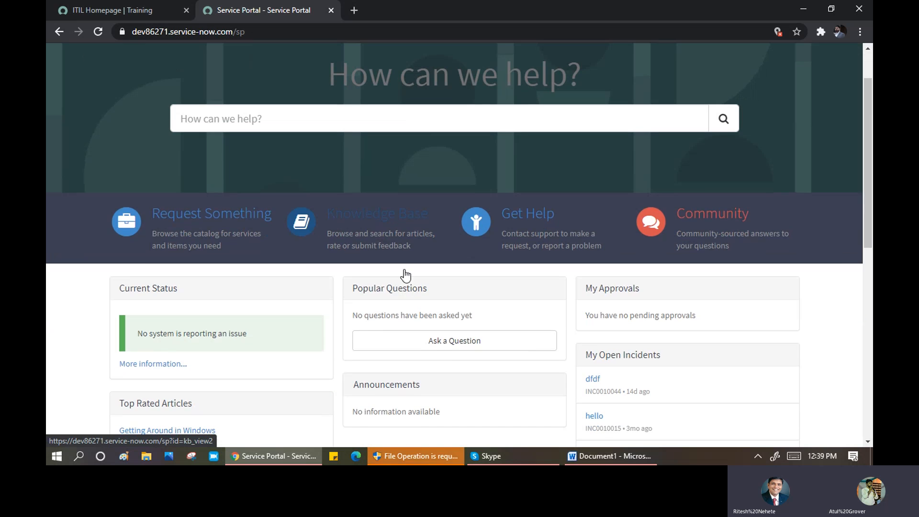
- Browse Knowledge Base > Applications > Microsoft > IE and open the Internet Explorer 10 settings article
left_click(378, 254)
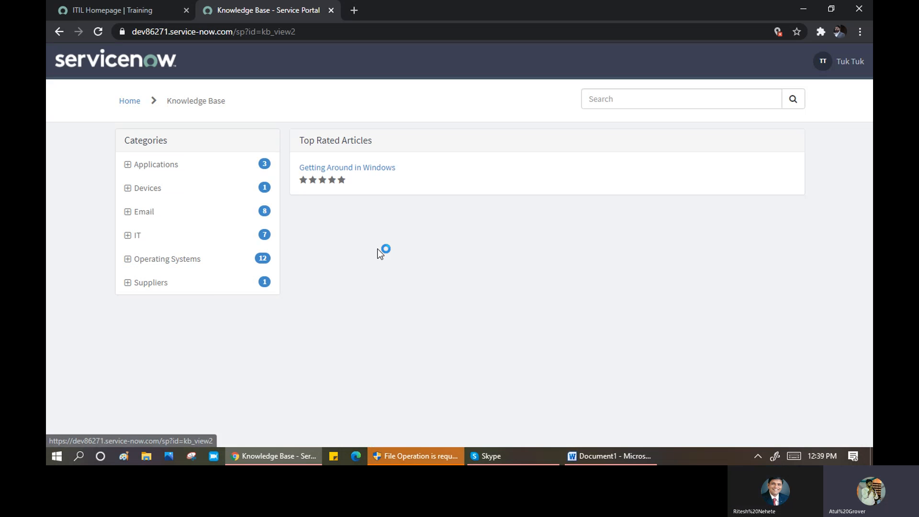
left_click(128, 166)
left_click(136, 190)
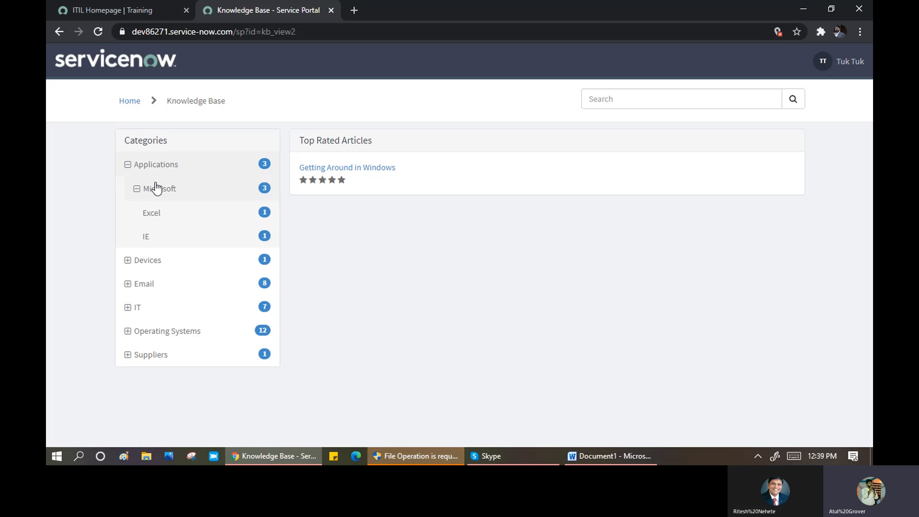
left_click(127, 263)
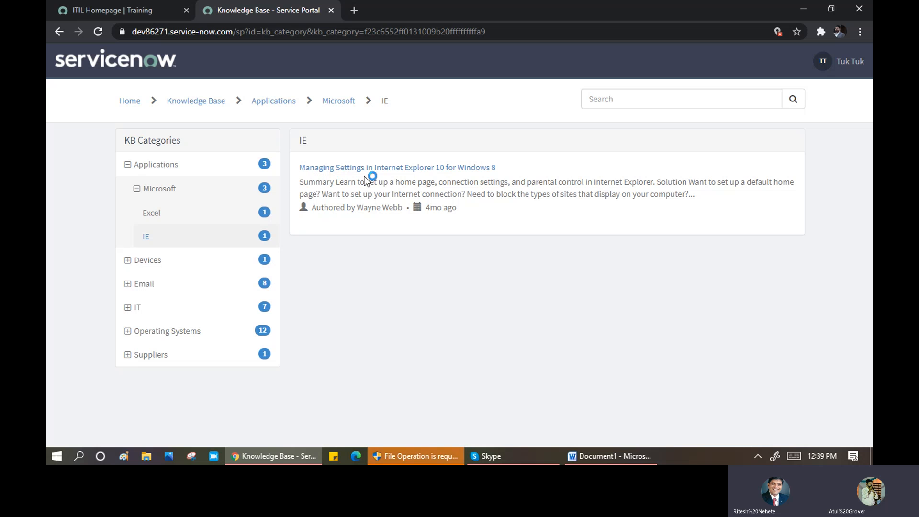
left_click(414, 170)
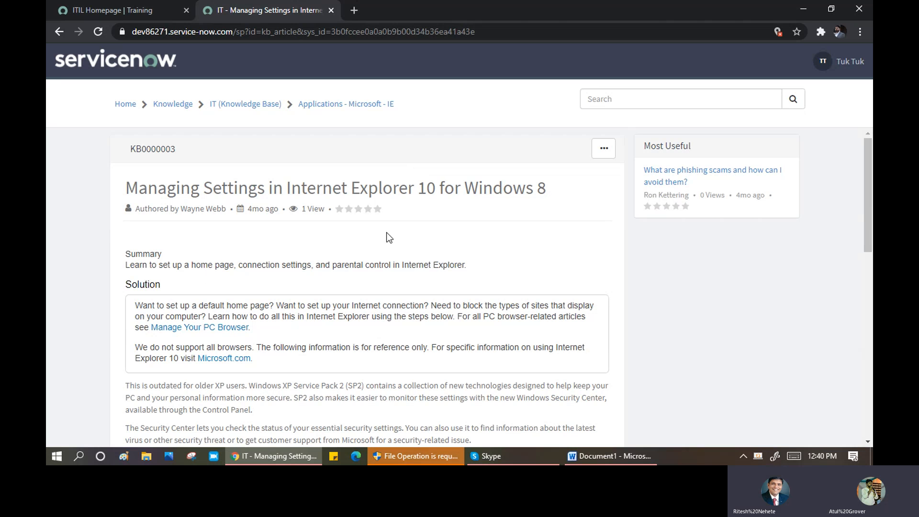
- Mark the article as helpful and write the comment 'Nice article'
scroll(196, 251, "down", 10)
scroll(197, 253, "down", 1)
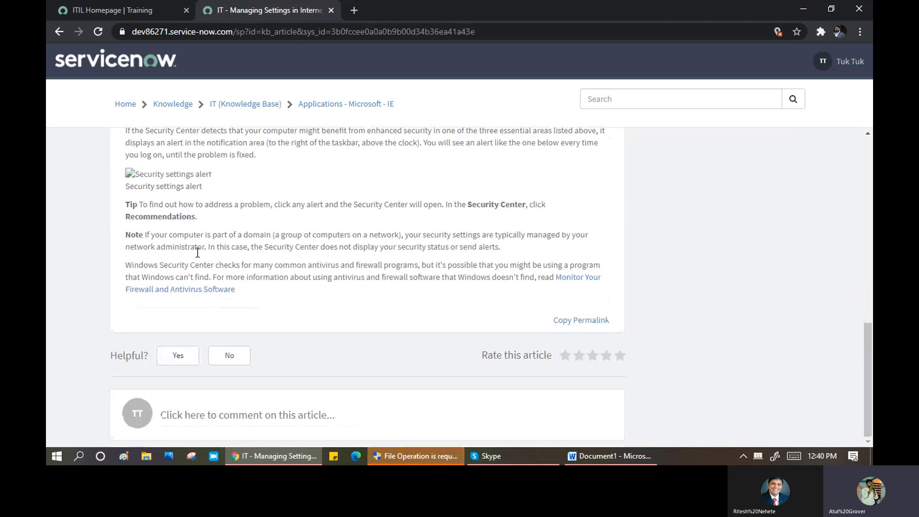
left_click(172, 359)
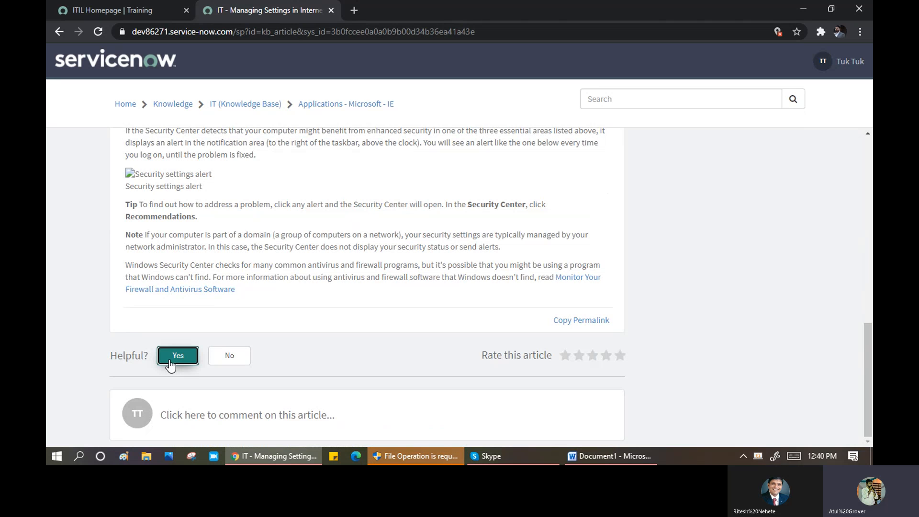
left_click(223, 422)
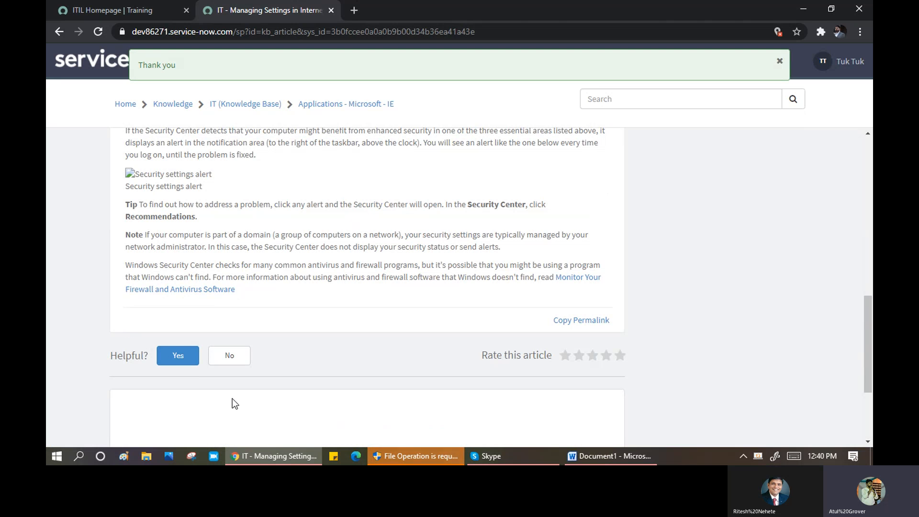
scroll(232, 403, "down", 3)
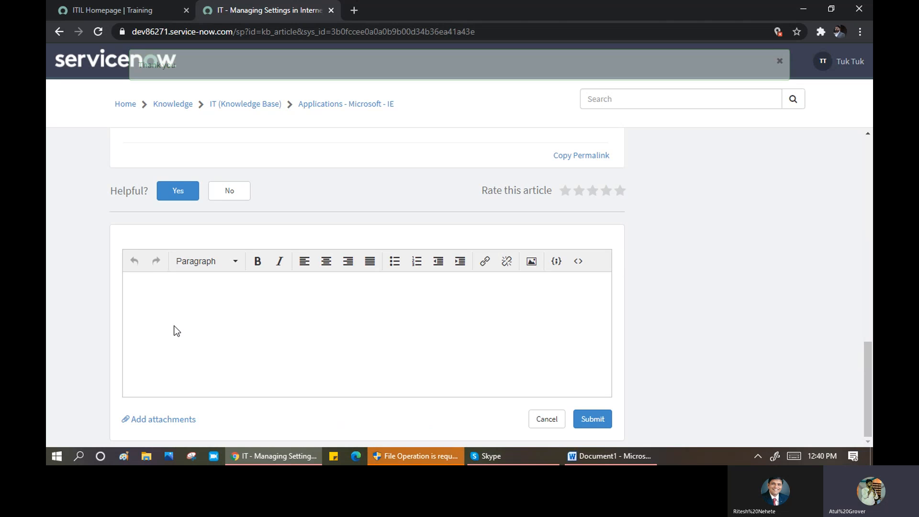
type("Nic")
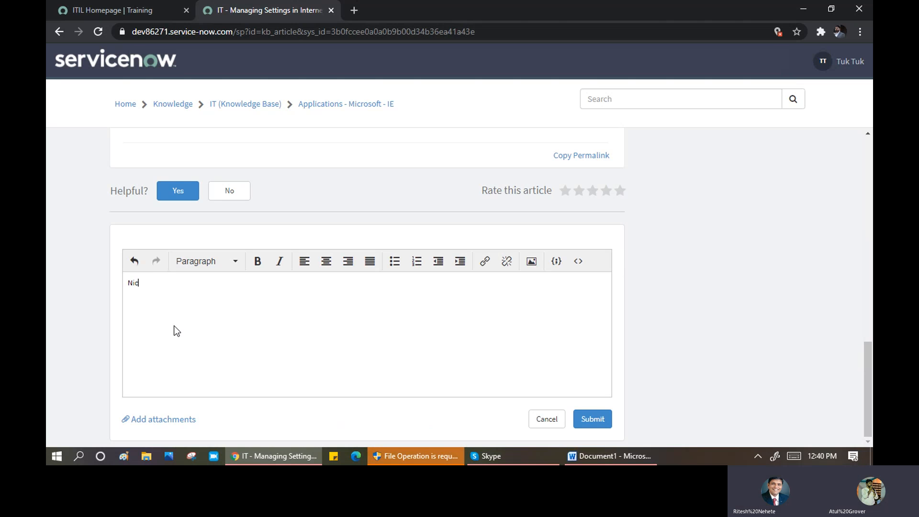
type("e article")
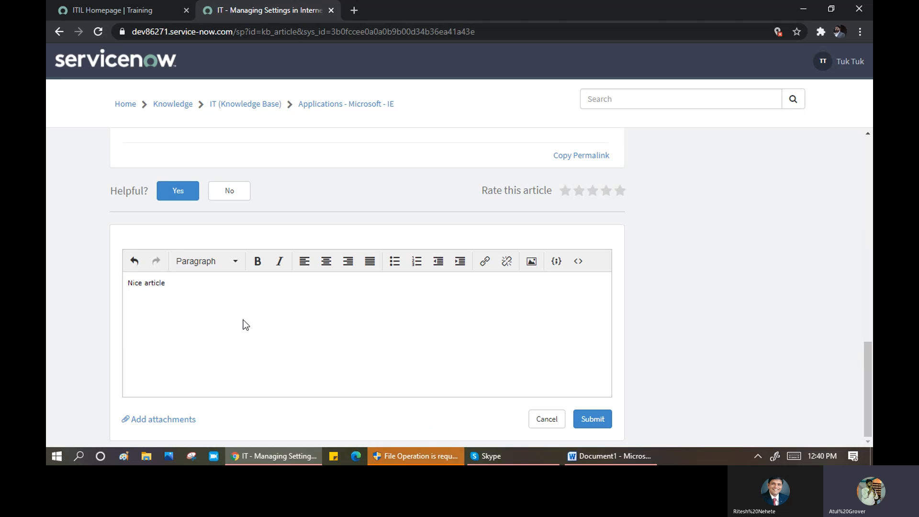
- Give the article a five-star rating and submit the comment
scroll(283, 293, "up", 4)
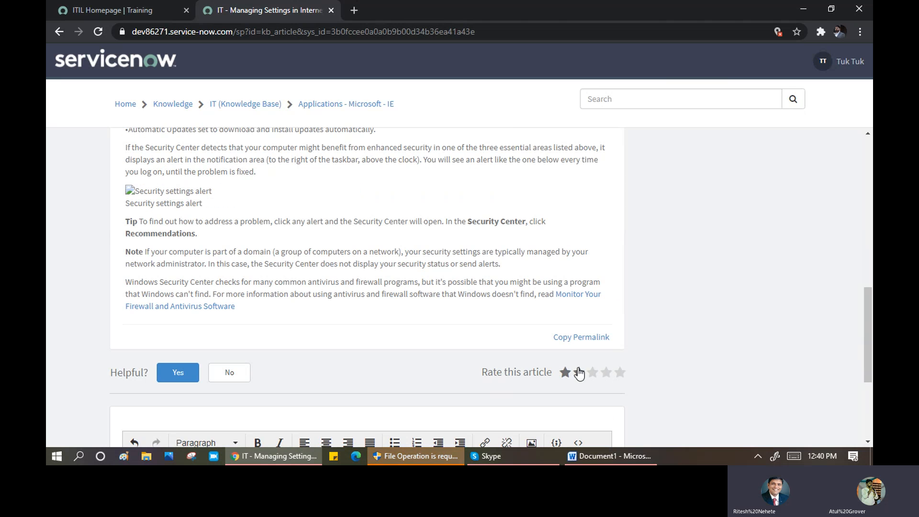
left_click(619, 374)
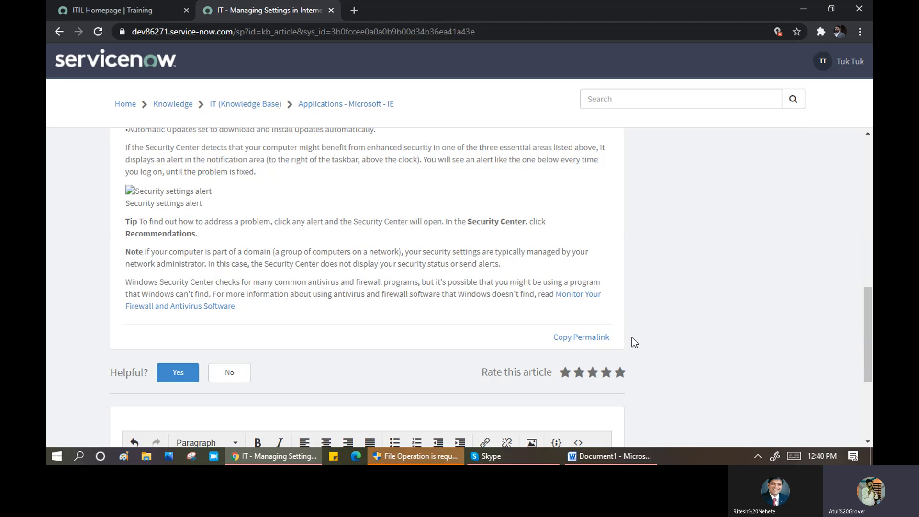
scroll(632, 337, "down", 3)
scroll(632, 359, "down", 1)
left_click(592, 420)
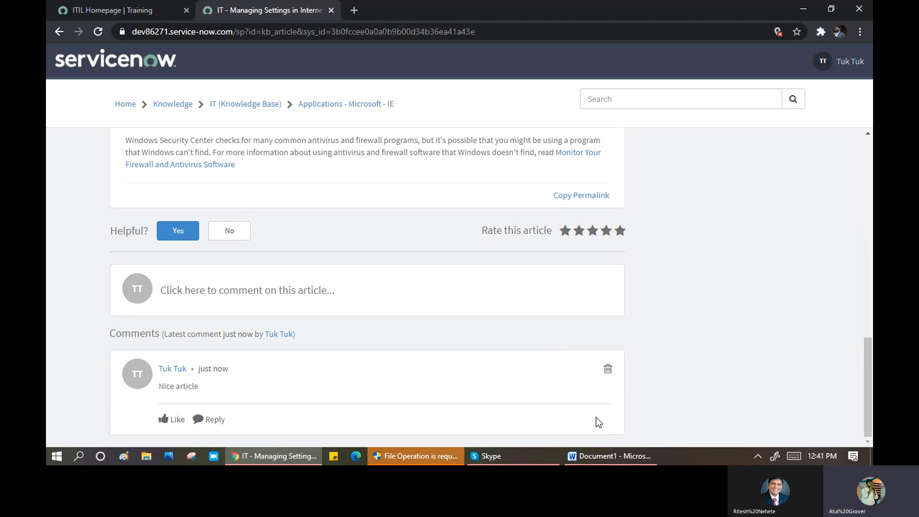
- Add the line 'Knowledge manager --> Publish --> Feedbac' below Known Error in the Word notes
left_click(615, 461)
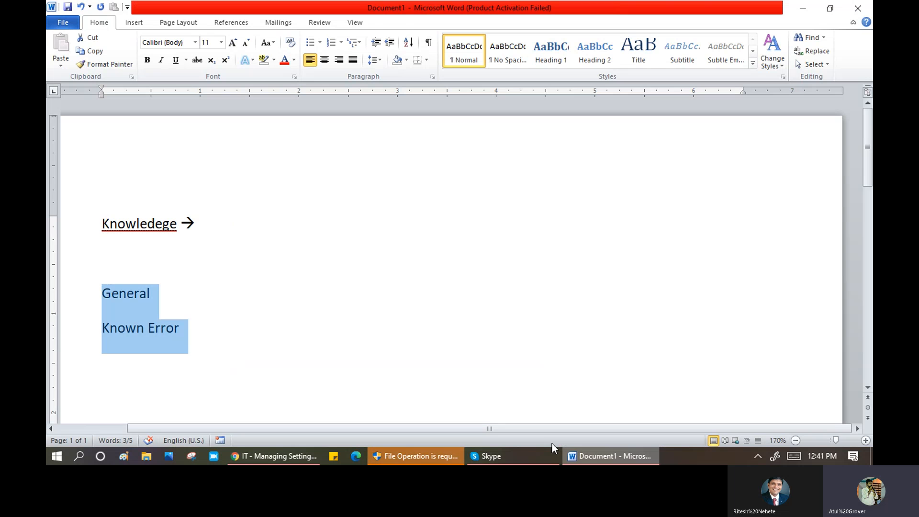
left_click(259, 337)
key("Return")
key("Return")
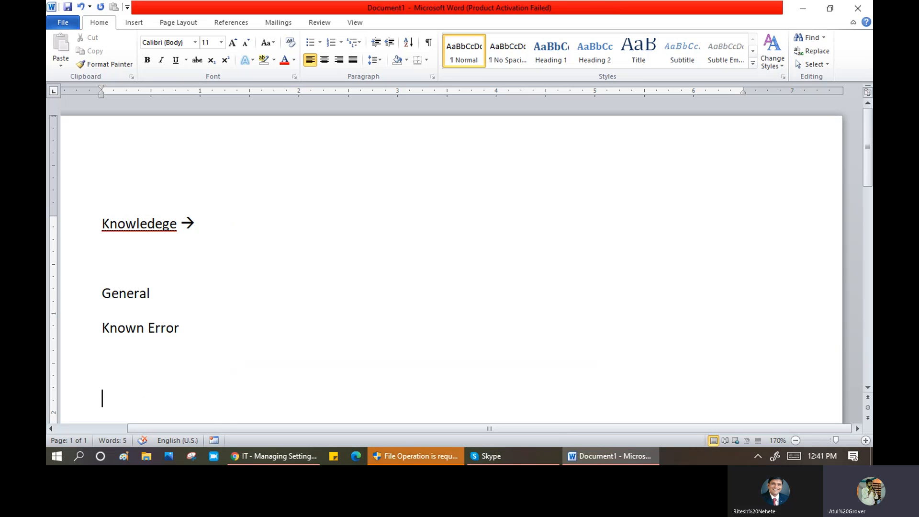
type("Knoe")
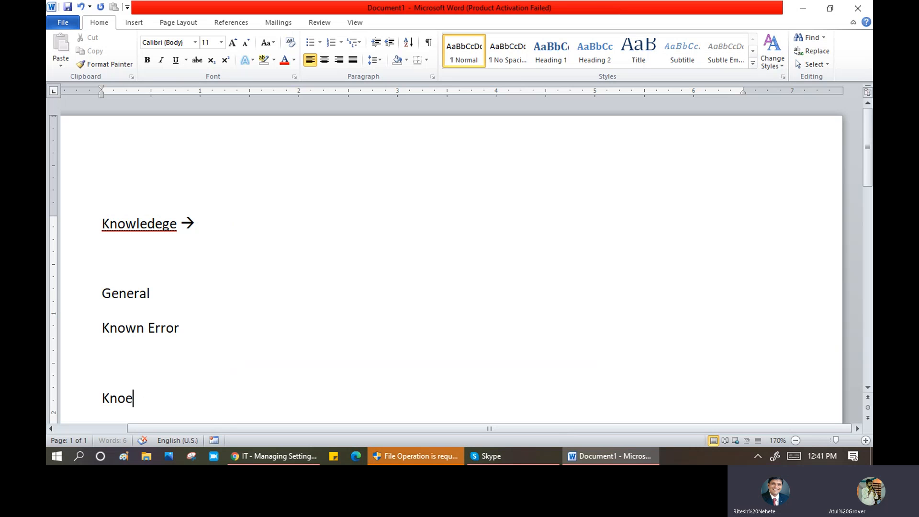
key("BackSpace")
type("wledge man")
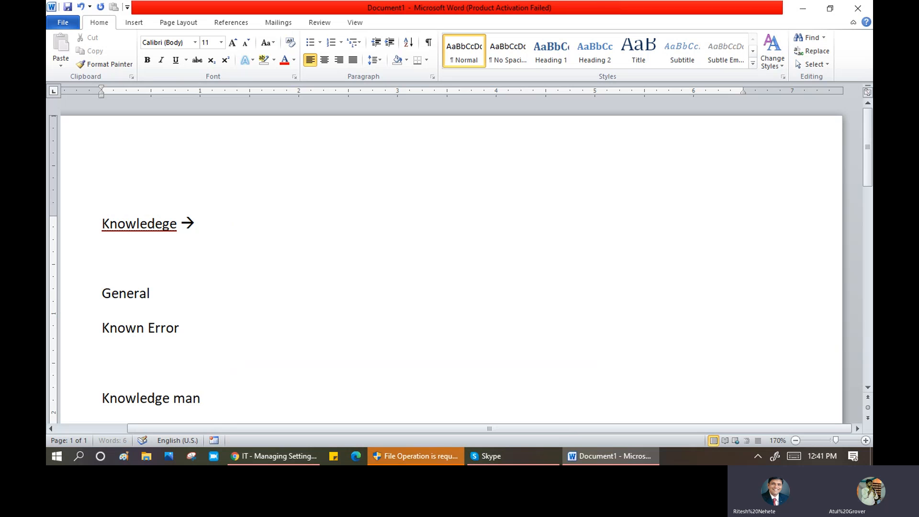
type("ager -")
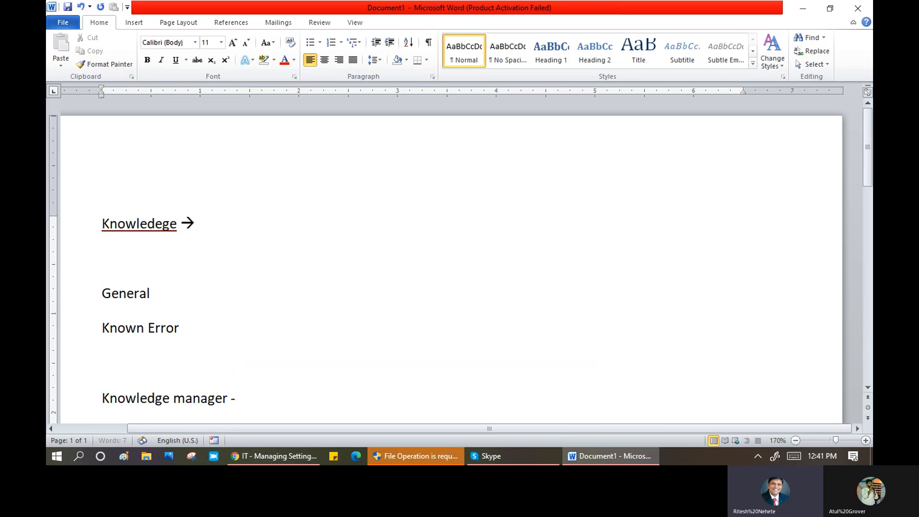
type("-> Pub")
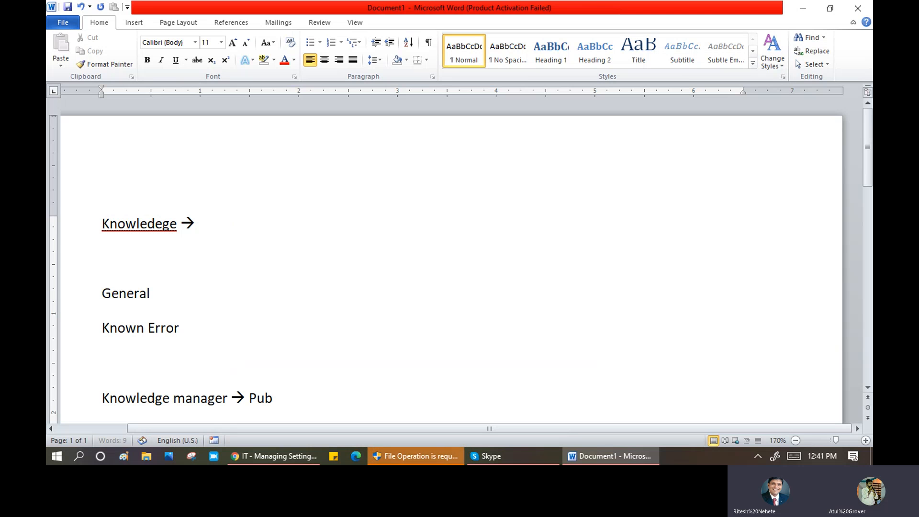
type("lish --")
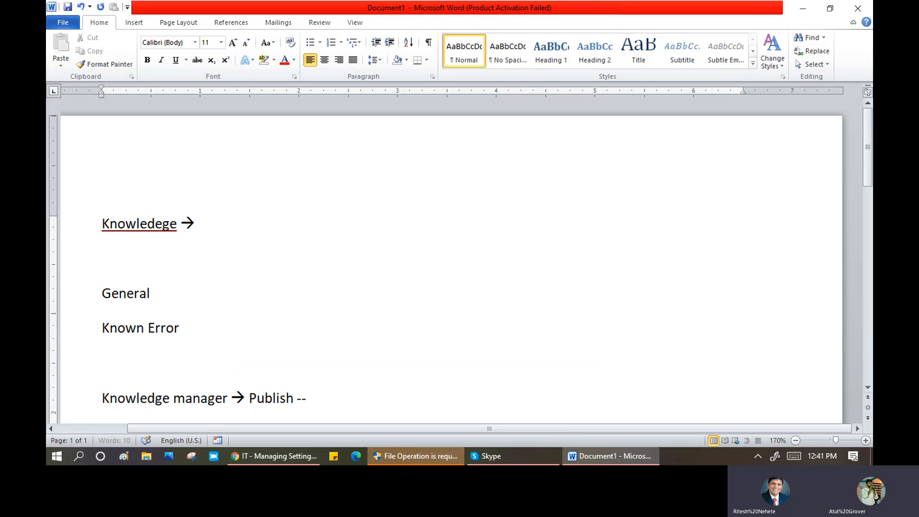
type("> F")
type("eedback")
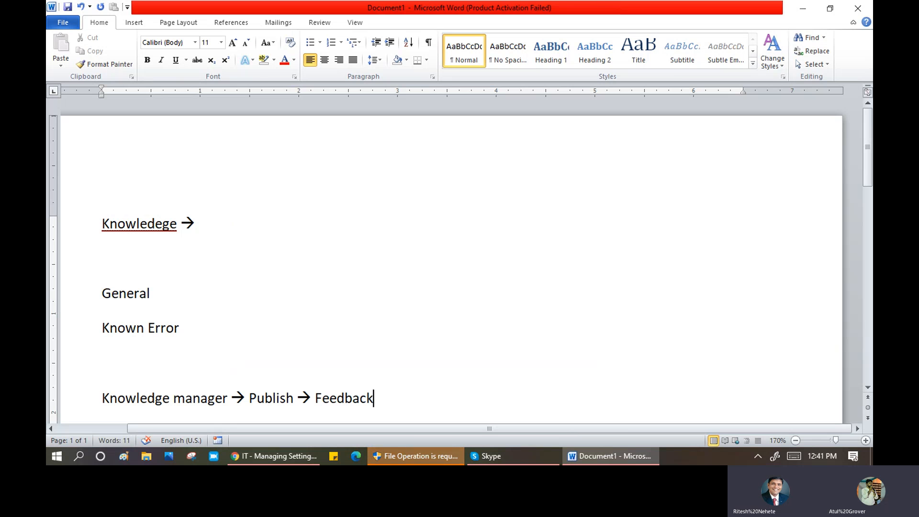
- Insert a tab-separated 'Domain -- A, B, C' line directly under Known Error
mouse_move(257, 461)
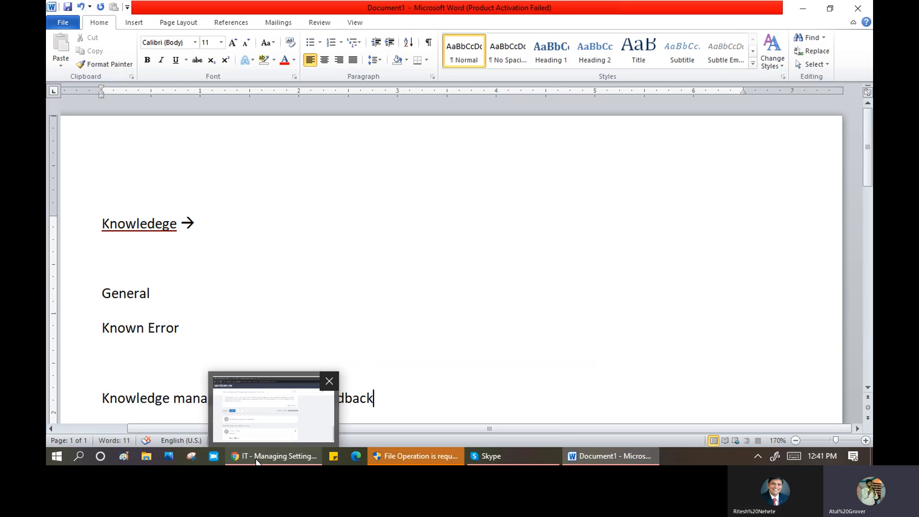
left_click(212, 348)
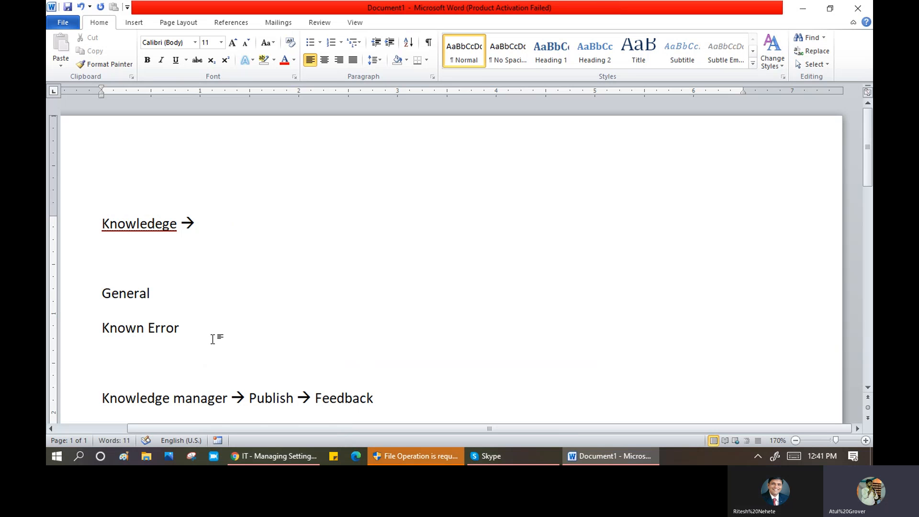
key("Return")
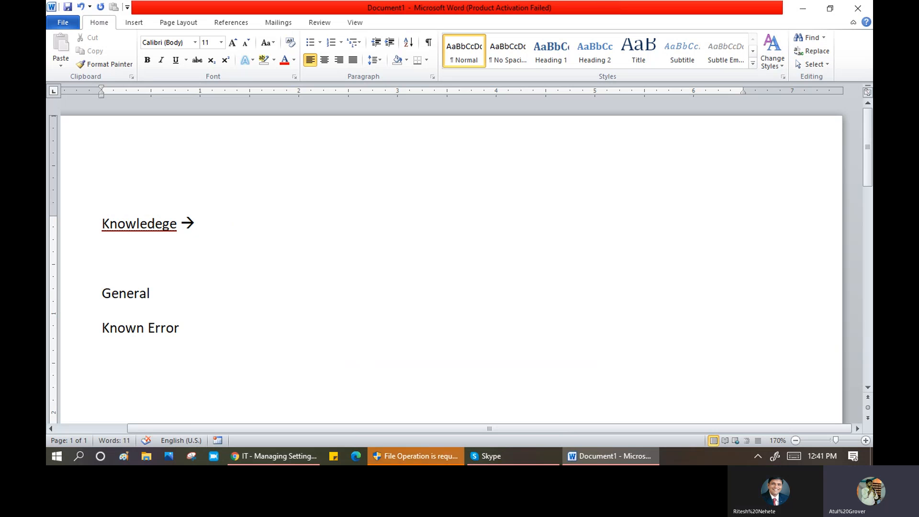
type("Domi")
type("ain --")
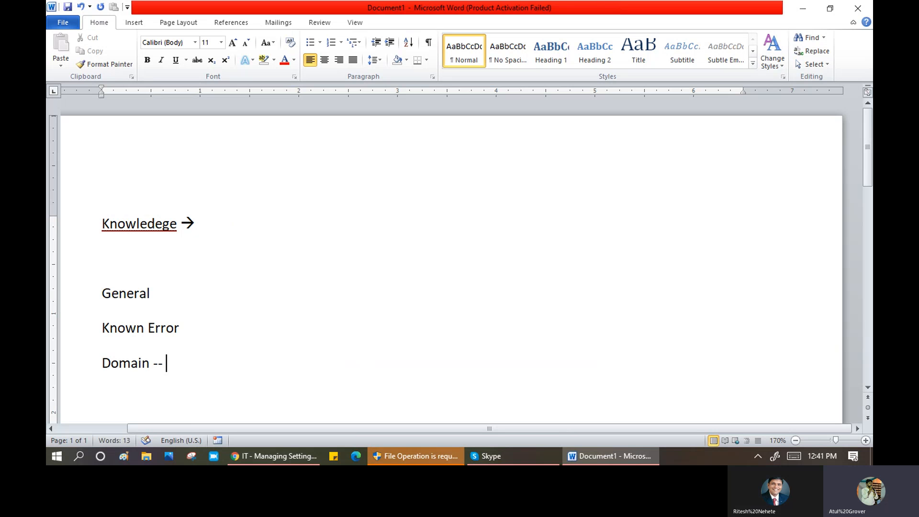
type(" Atul")
key("Tab")
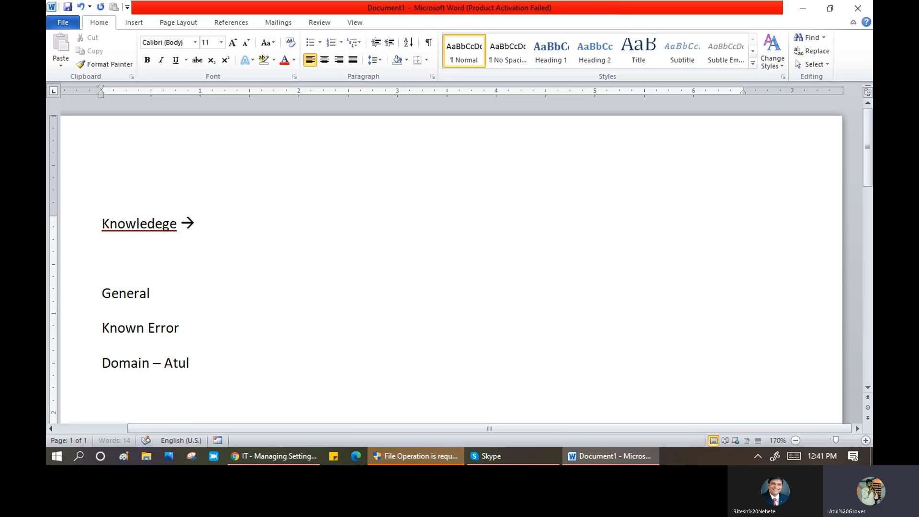
type("B")
key("Tab")
type("C")
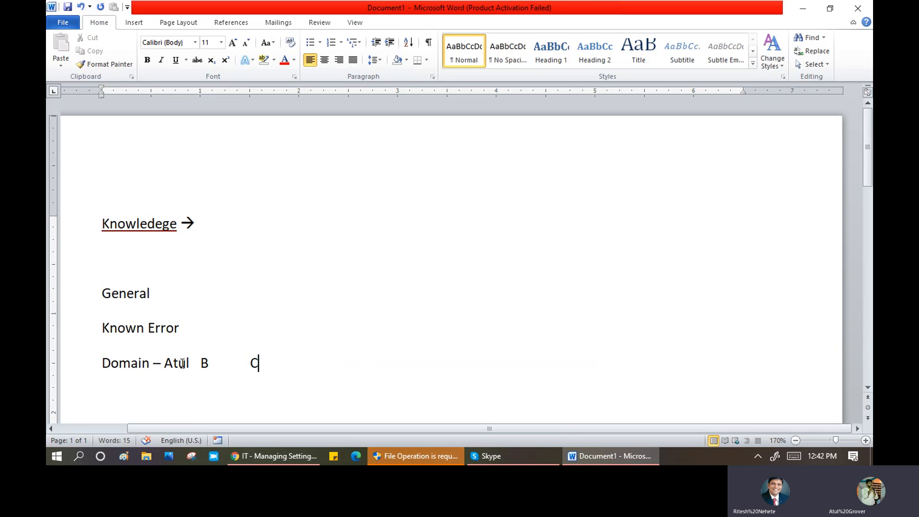
left_click_drag(173, 364, 190, 363)
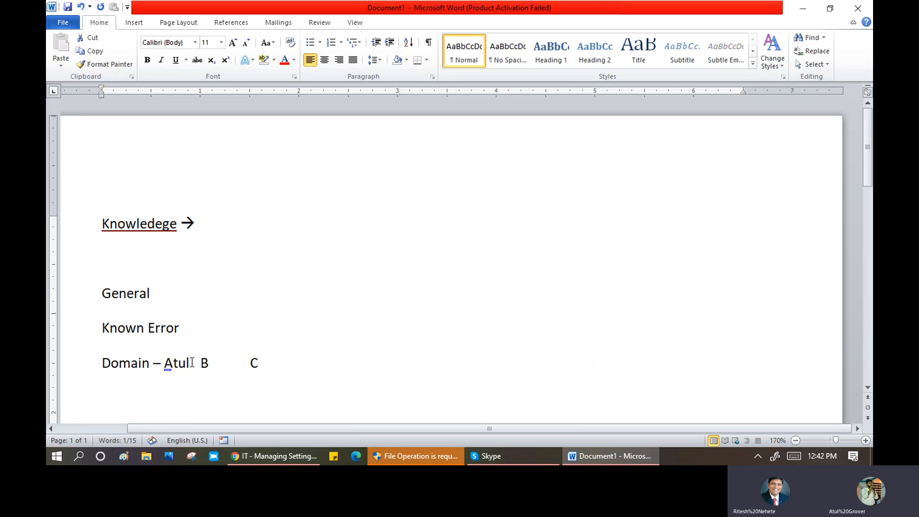
key("BackSpace")
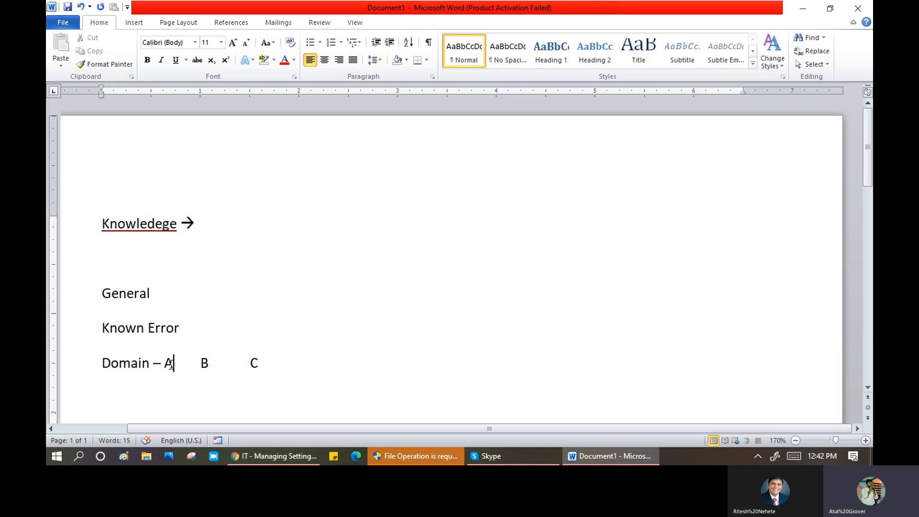
double_click(171, 365)
left_click(266, 462)
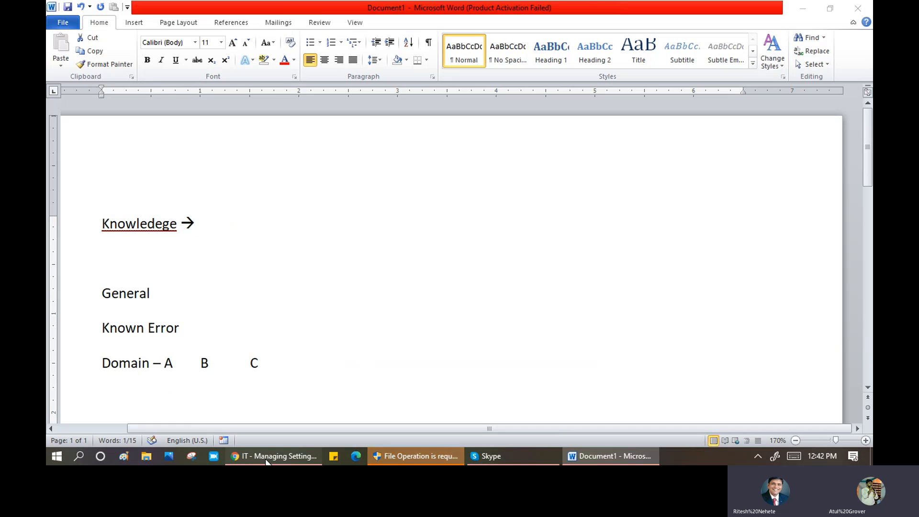
- Scroll up the Knowledge Base page and bring the Word notes back to the front
scroll(220, 231, "up", 10)
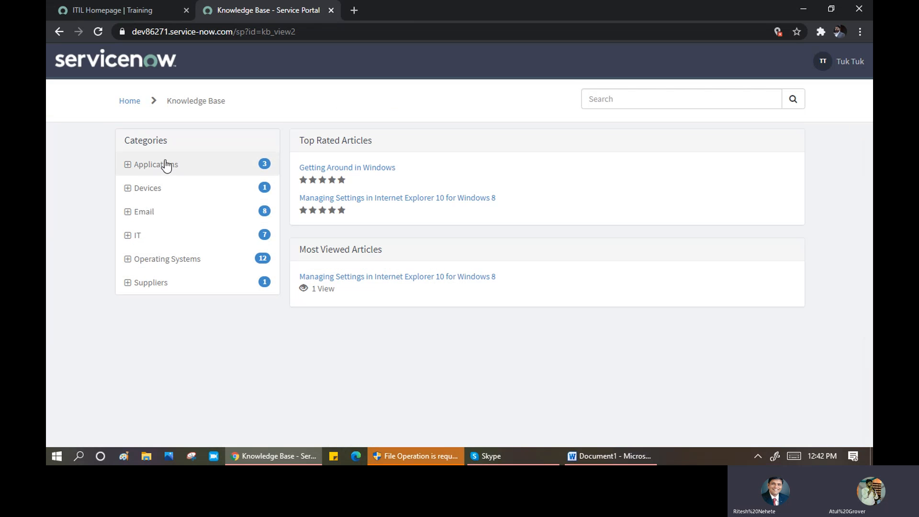
left_click(591, 455)
- Add a 'Knowledge BAse' line under the Domain line in the Word notes
left_click(285, 358)
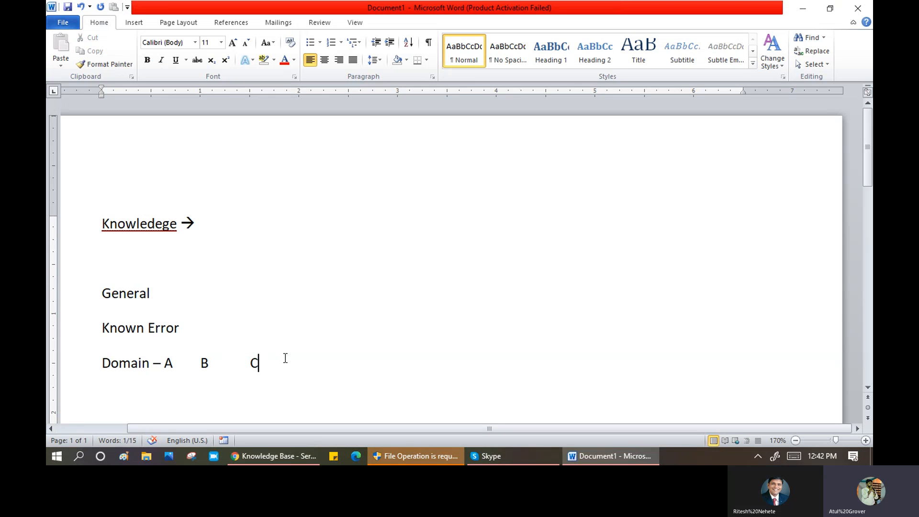
key("Return")
type("Knoel")
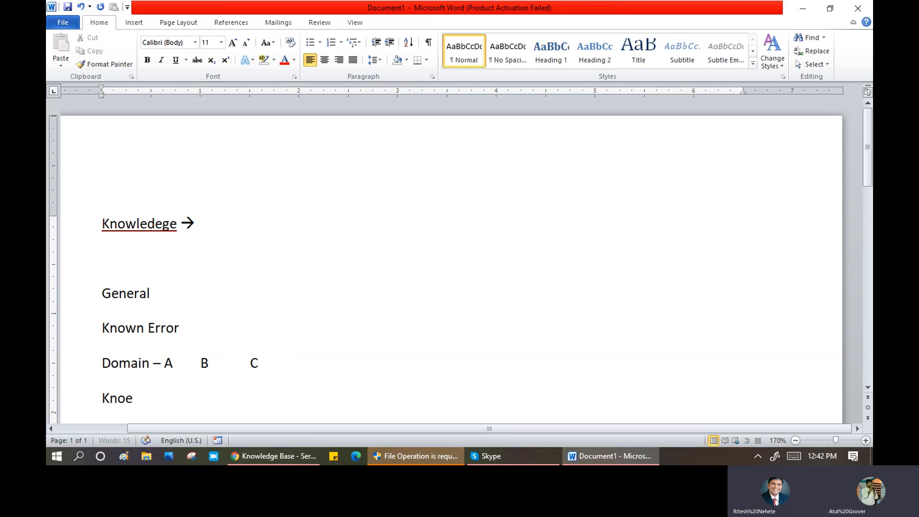
key("BackSpace")
key("BackSpace")
type("wldege")
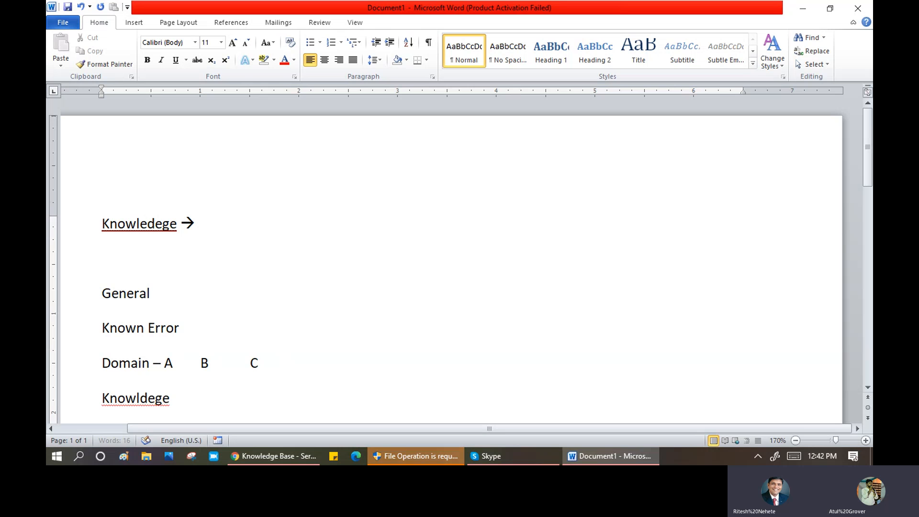
key("BackSpace")
key("BackSpace")
key("BackSpace")
key("BackSpace")
type("edge BAse")
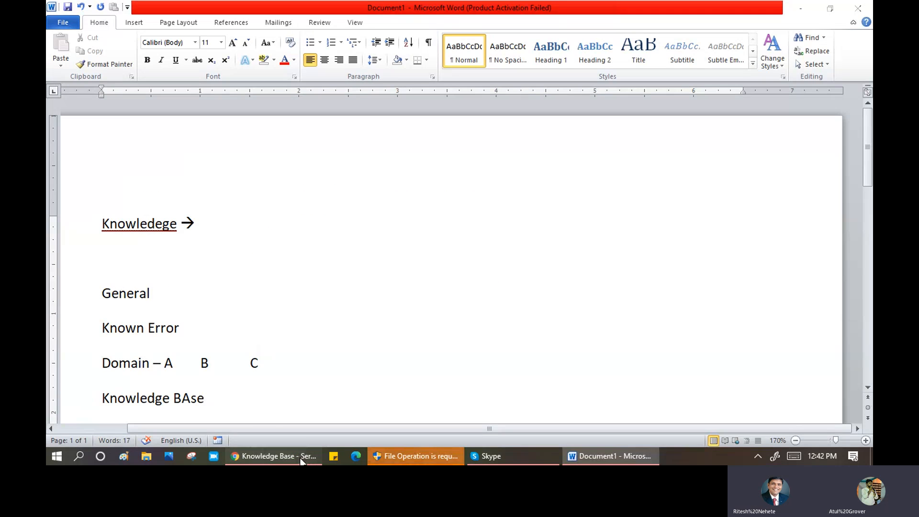
left_click(284, 456)
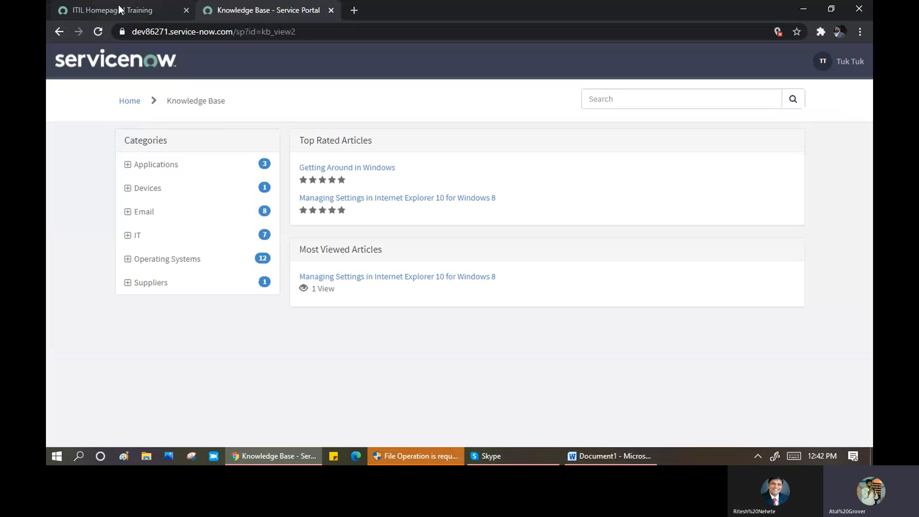
- Filter the navigator for 'knowledge Ba', open Knowledge Bases, and start a new knowledge base record
left_click(120, 10)
left_click(121, 93)
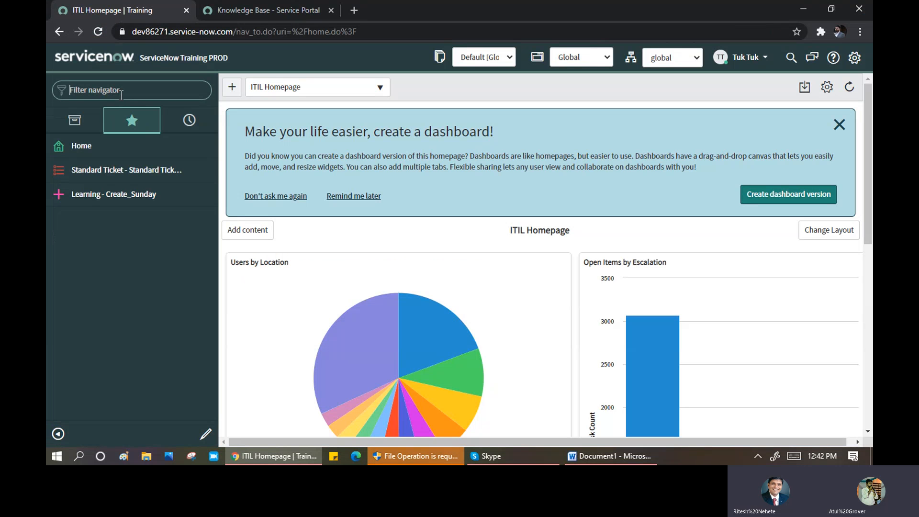
type("know")
key("BackSpace")
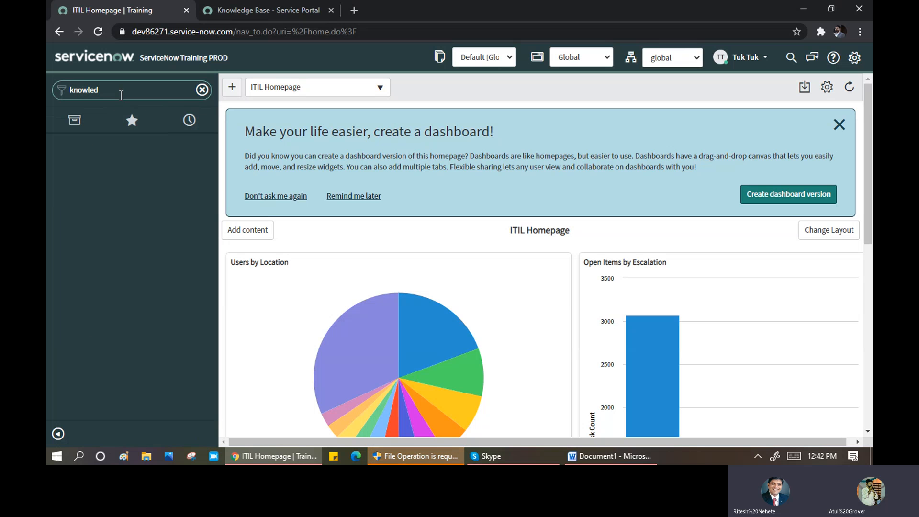
type("ge Ba")
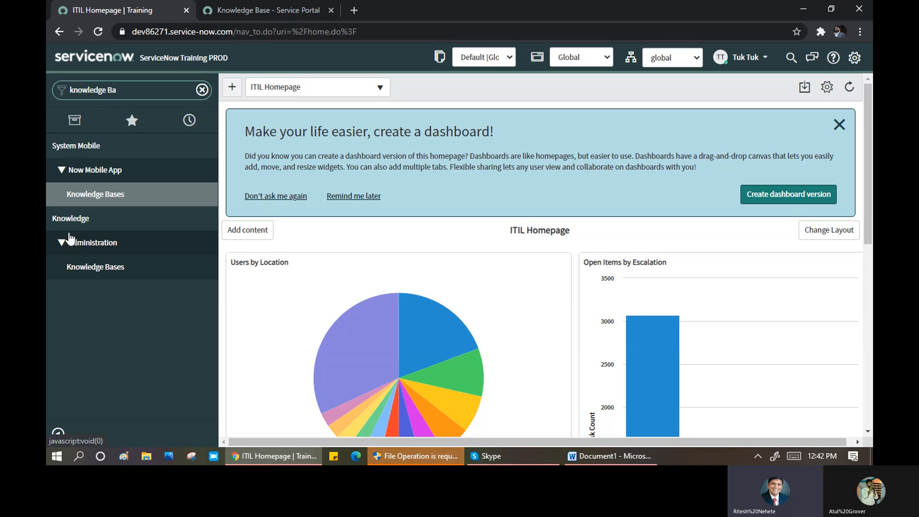
left_click(94, 270)
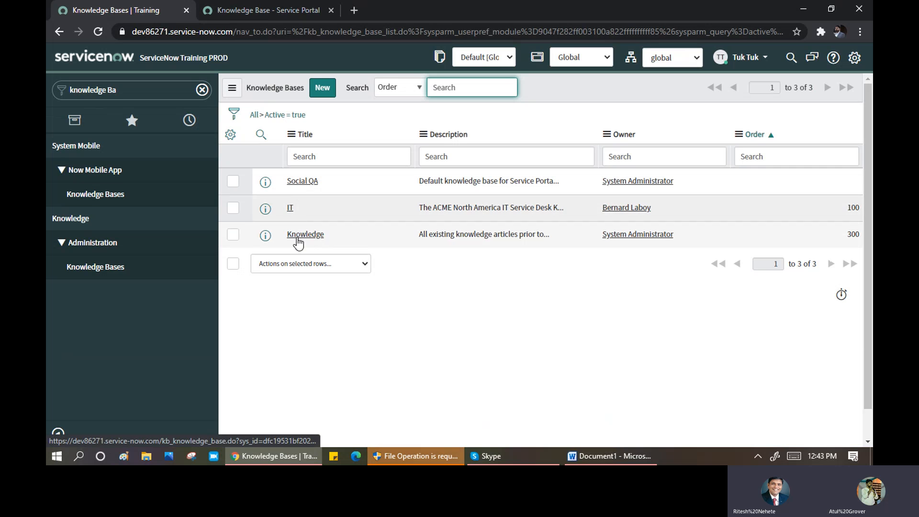
left_click(263, 10)
left_click(128, 166)
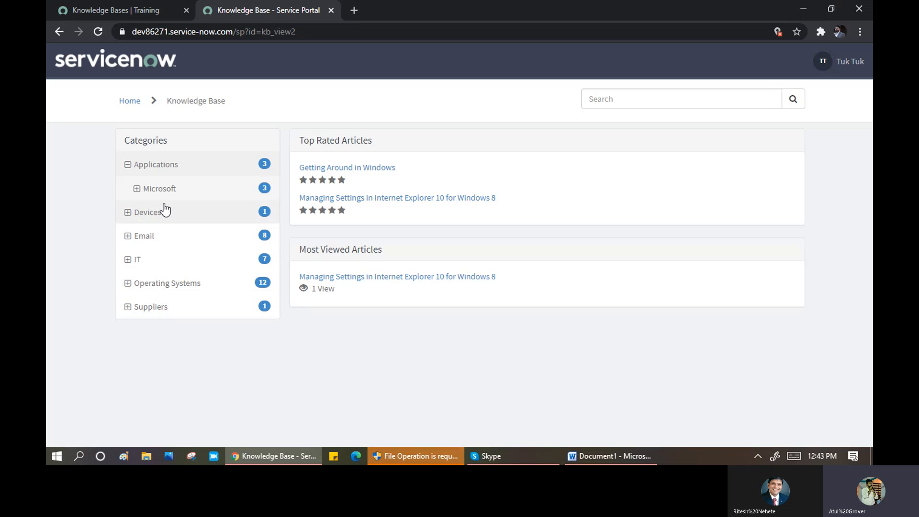
left_click(141, 12)
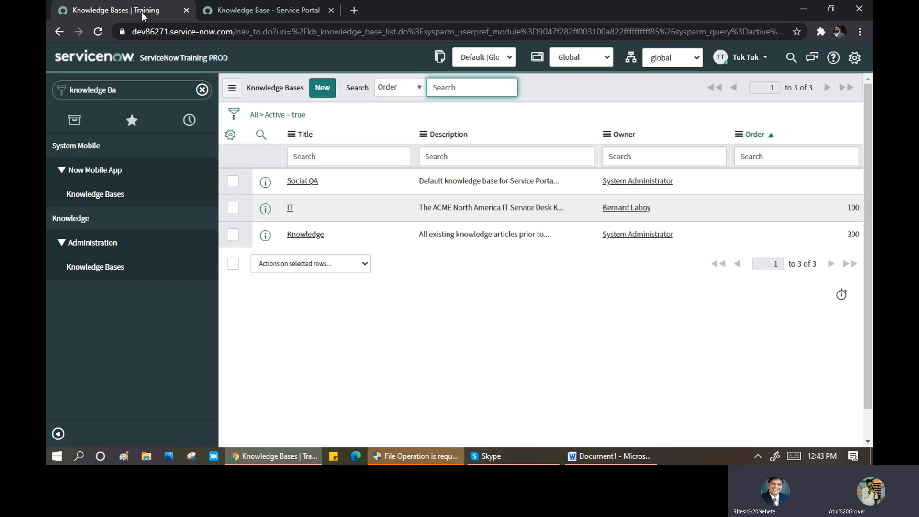
left_click(327, 93)
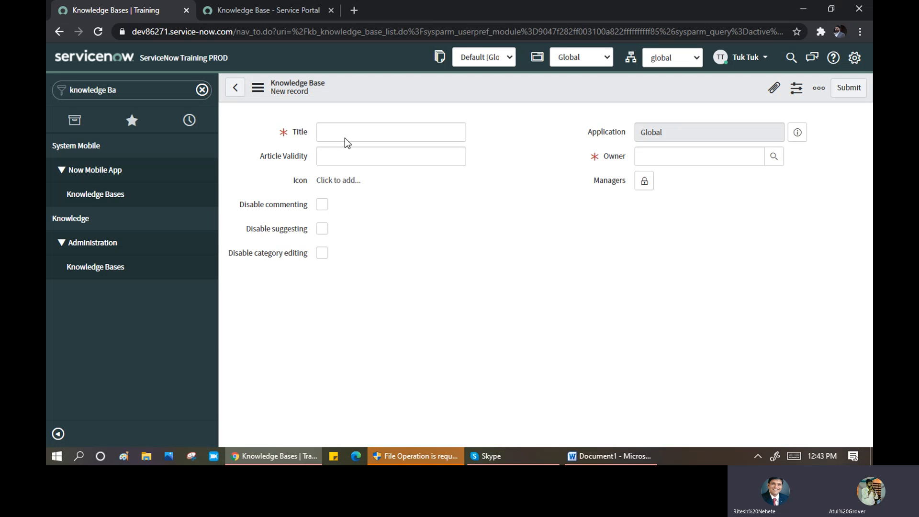
- Enter 'Training Knowledge Base' as the knowledge base title
left_click(334, 134)
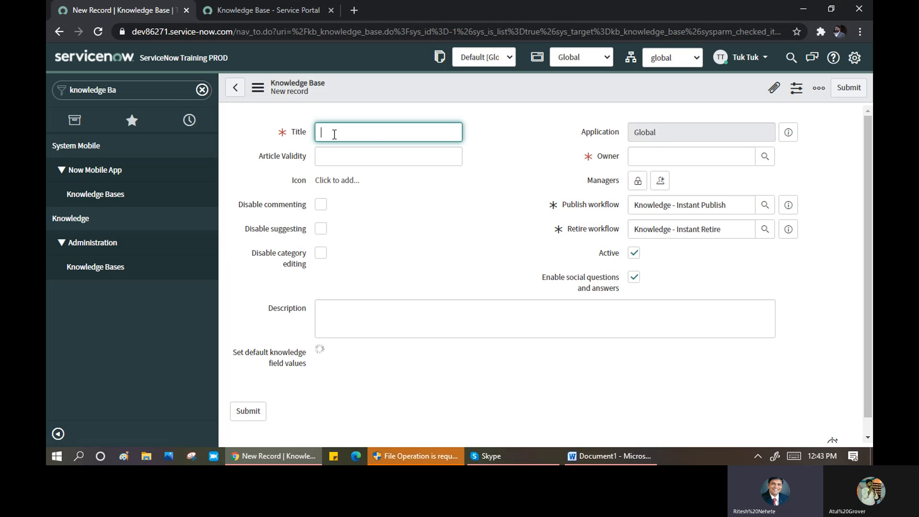
type("Trainn")
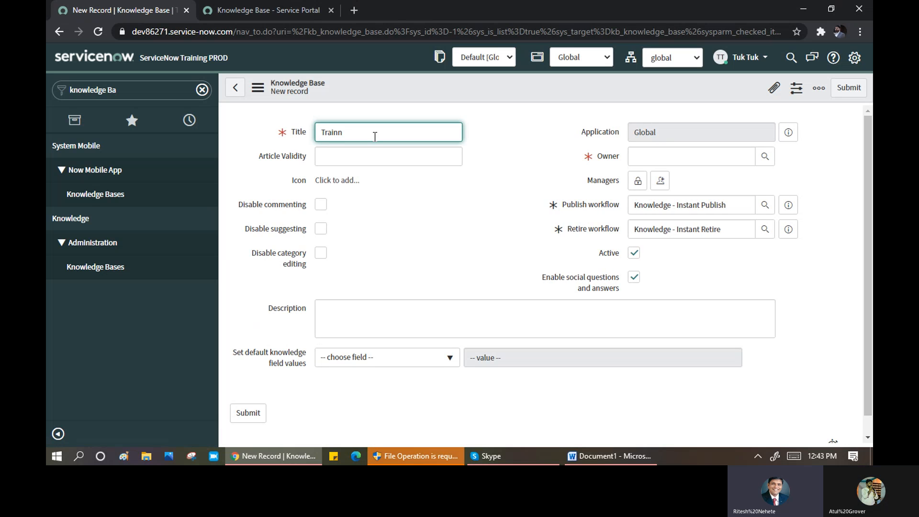
key("BackSpace")
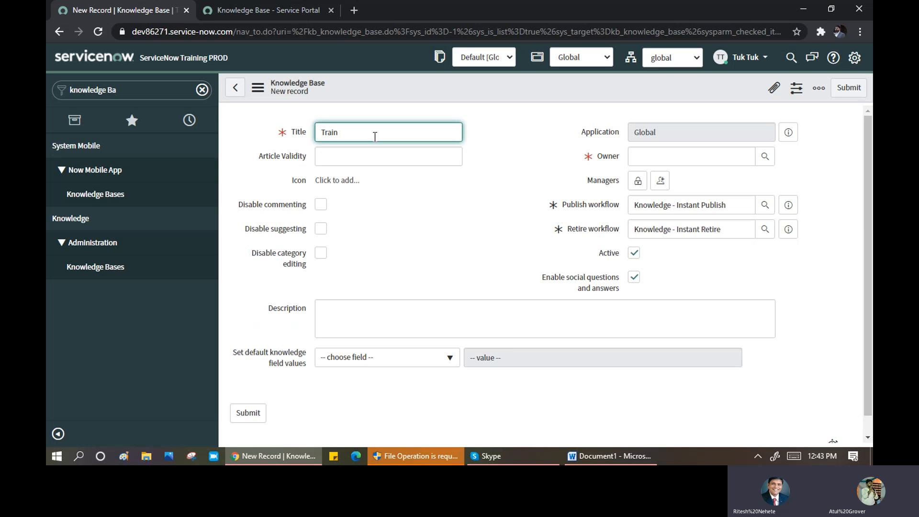
type("ing Knowledge Base")
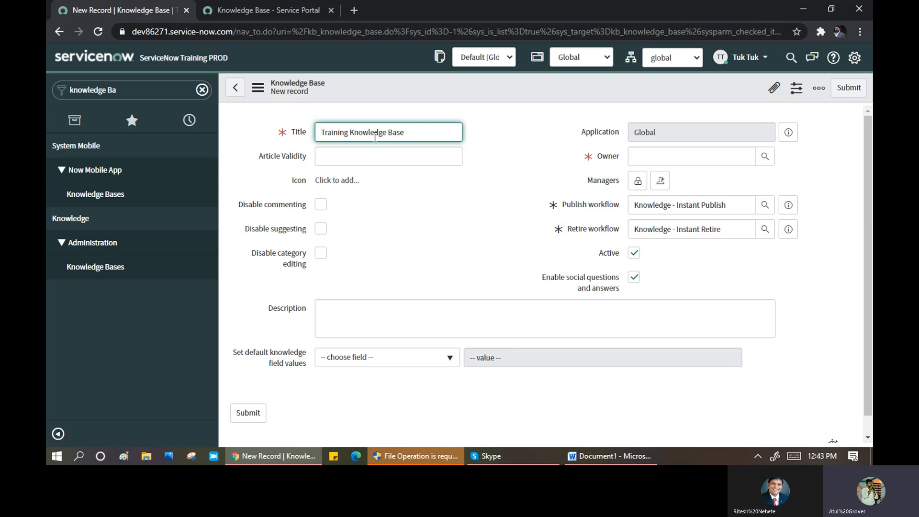
- Set the Article Validity field to 365
left_click_drag(259, 158, 307, 158)
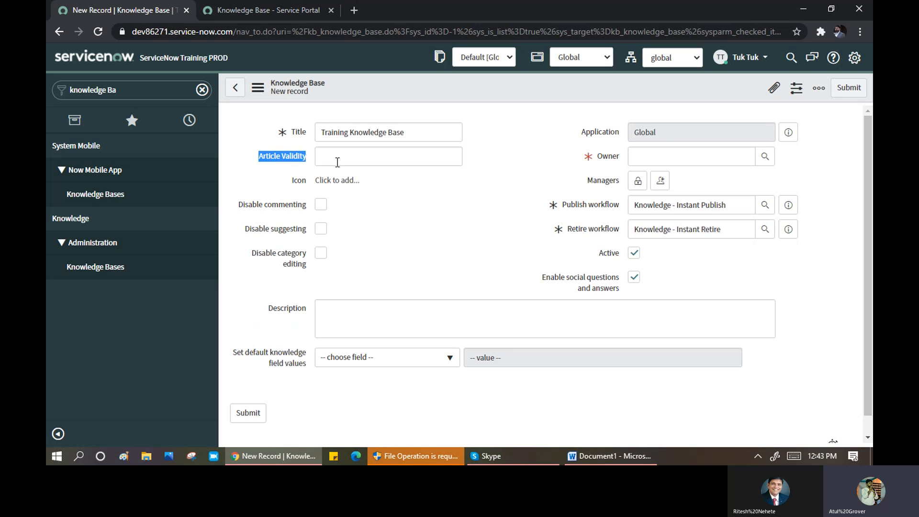
left_click(368, 155)
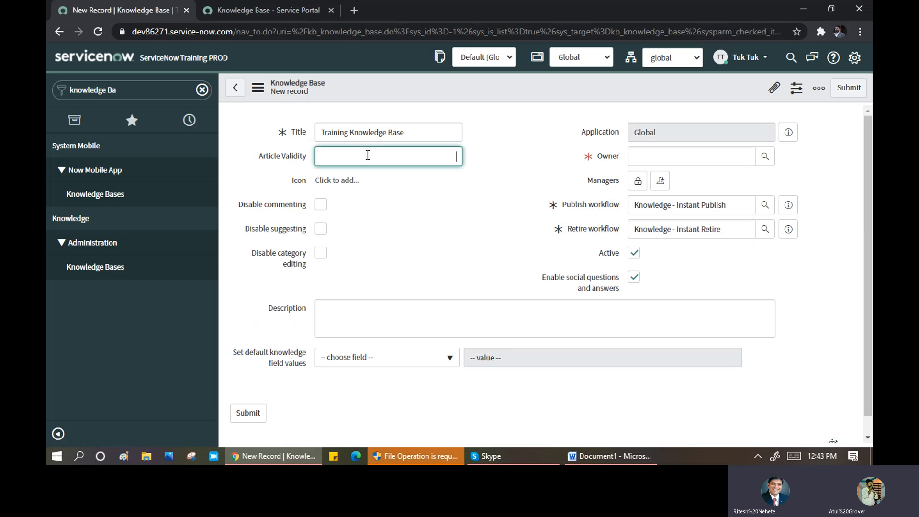
type("20")
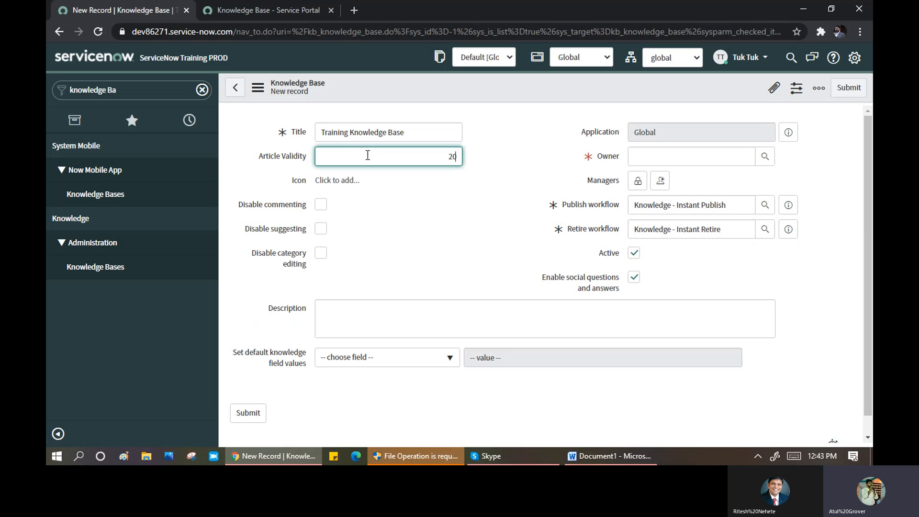
key("BackSpace")
key("BackSpace")
type("365")
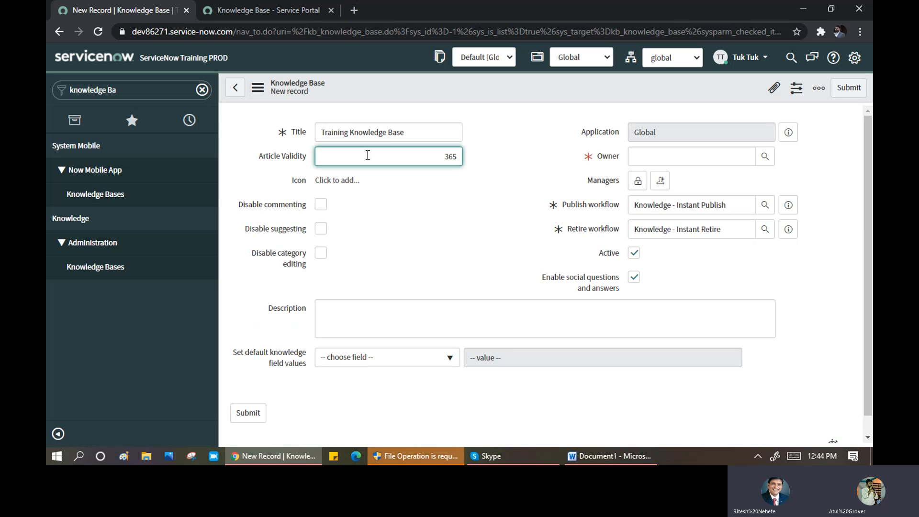
left_click(657, 154)
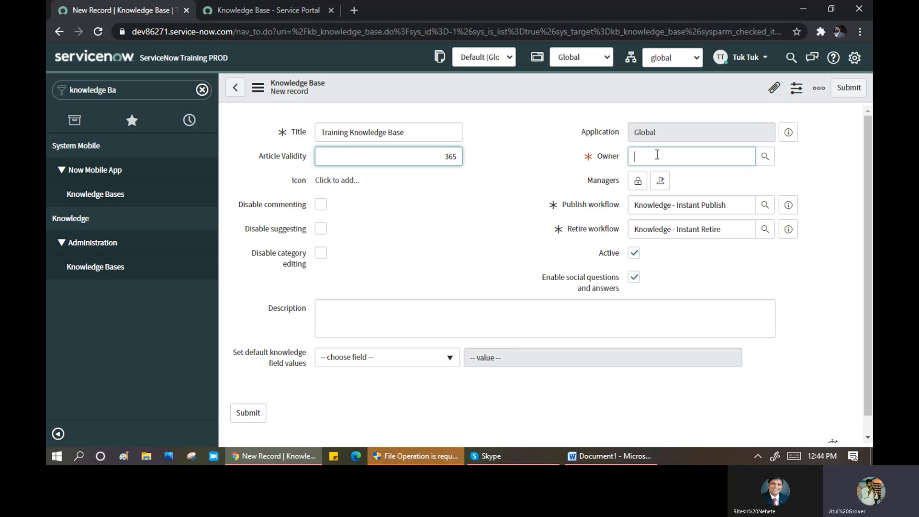
- Pick the owner from autocomplete, leaving commenting, suggestions and category editing enabled
type("Rites")
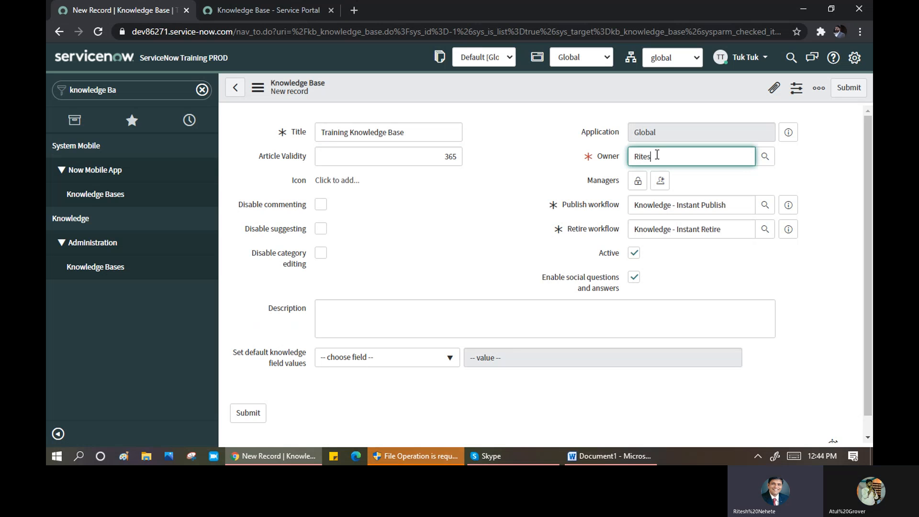
left_click(662, 182)
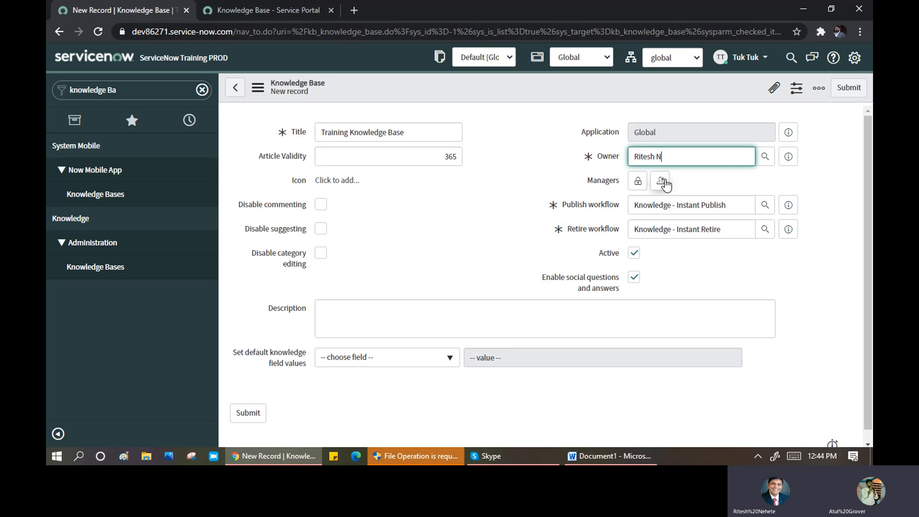
left_click(321, 205)
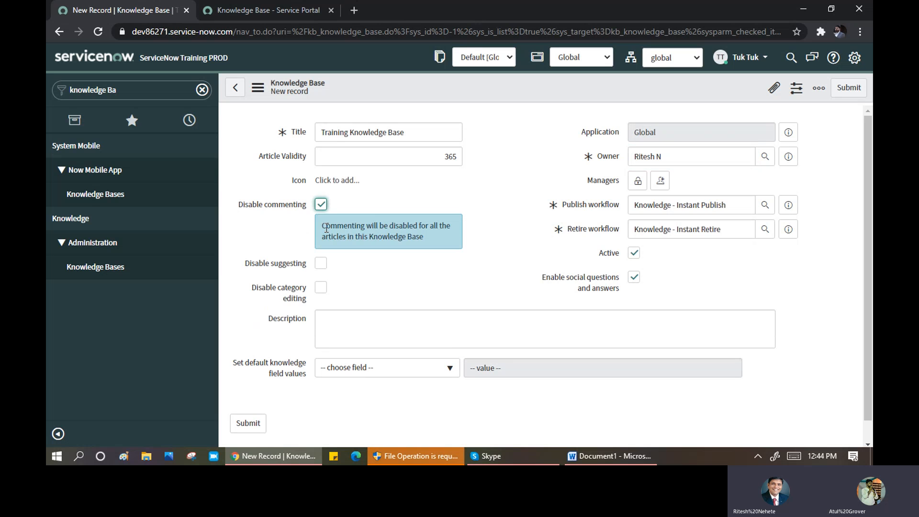
left_click(324, 267)
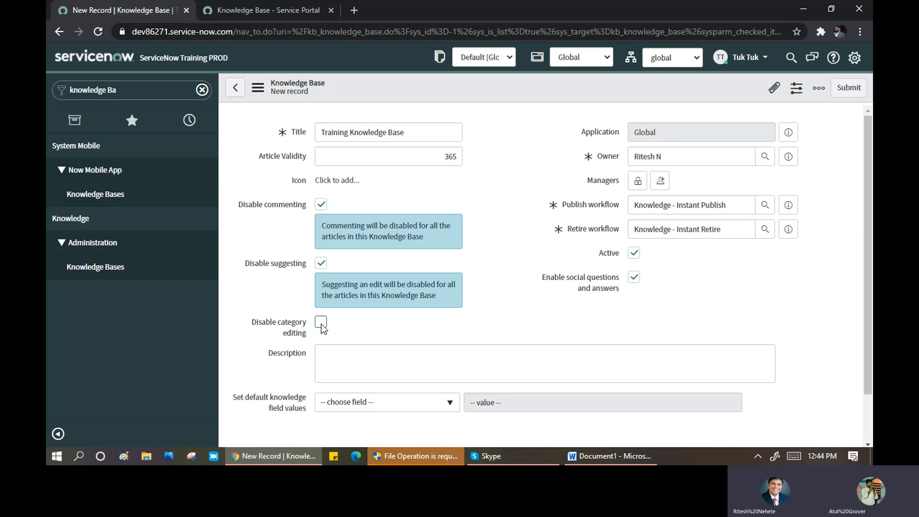
left_click(322, 326)
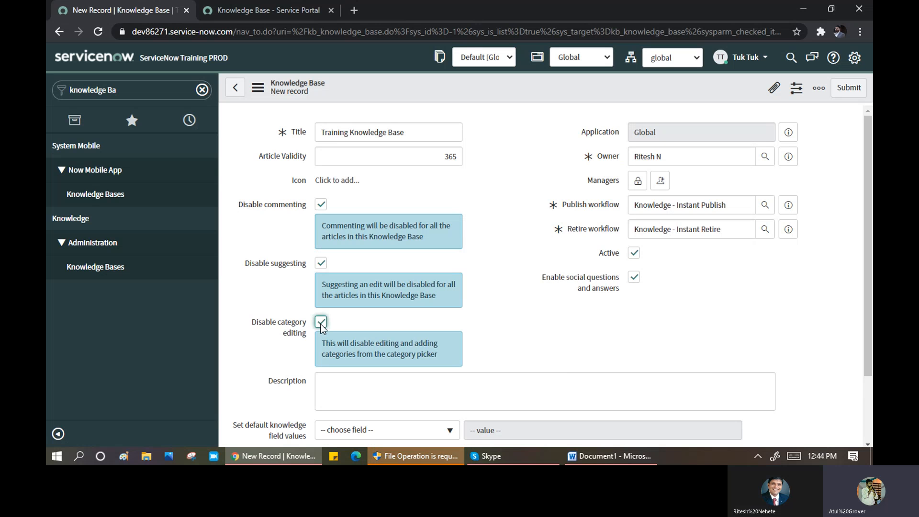
left_click(321, 325)
left_click(321, 264)
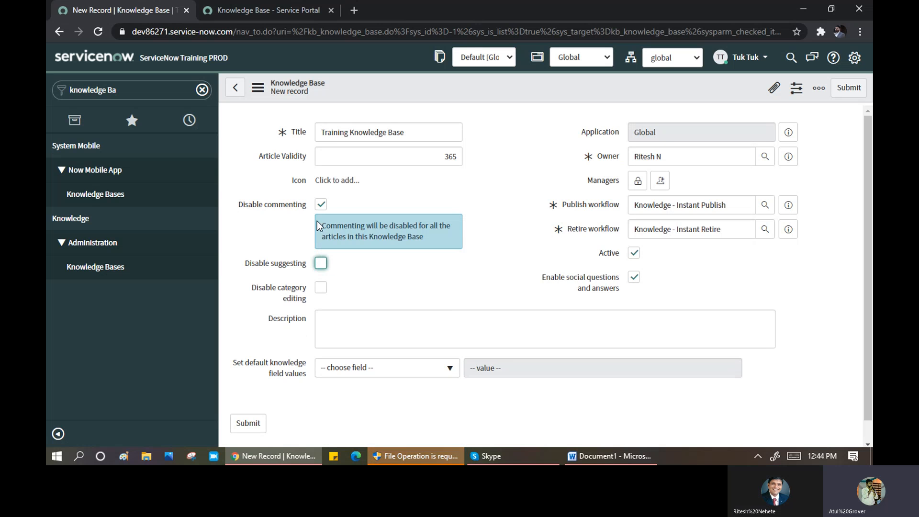
left_click(320, 205)
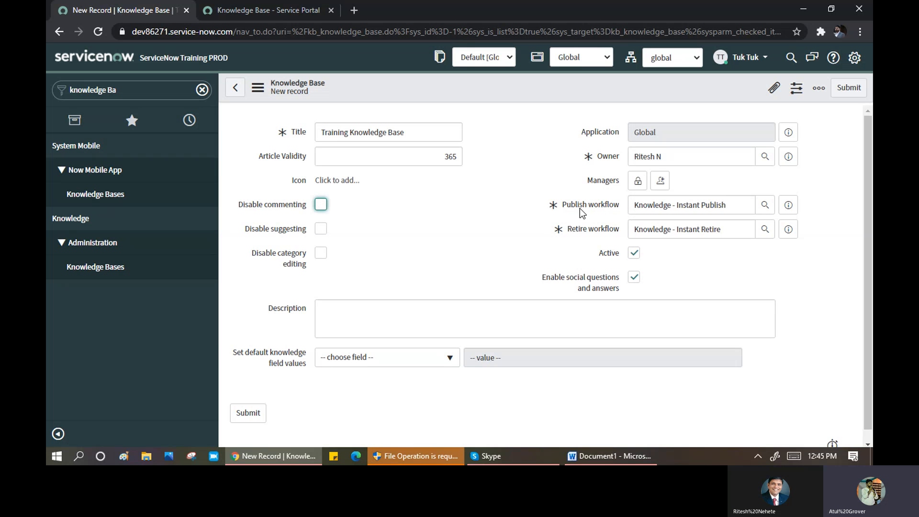
- Review the Knowledge - Instant Publish and Knowledge - Instant Retire workflow fields
left_click(732, 210)
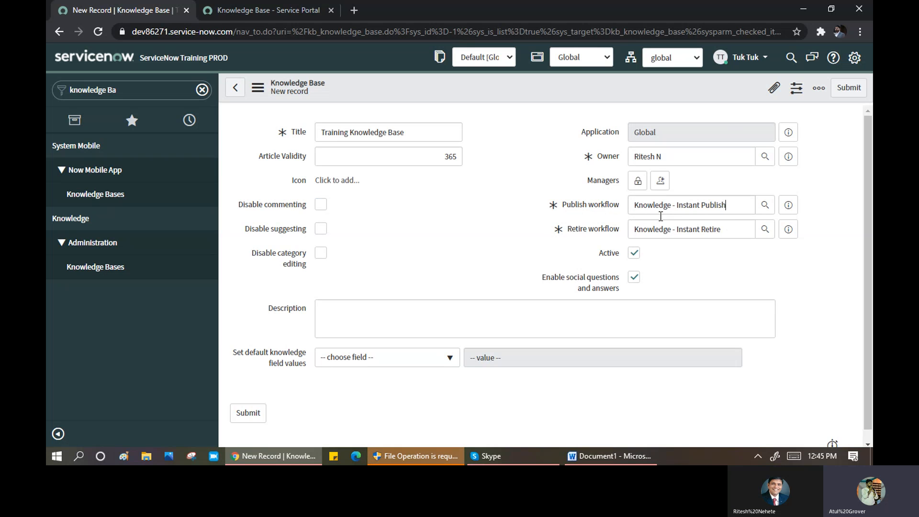
triple_click(633, 205)
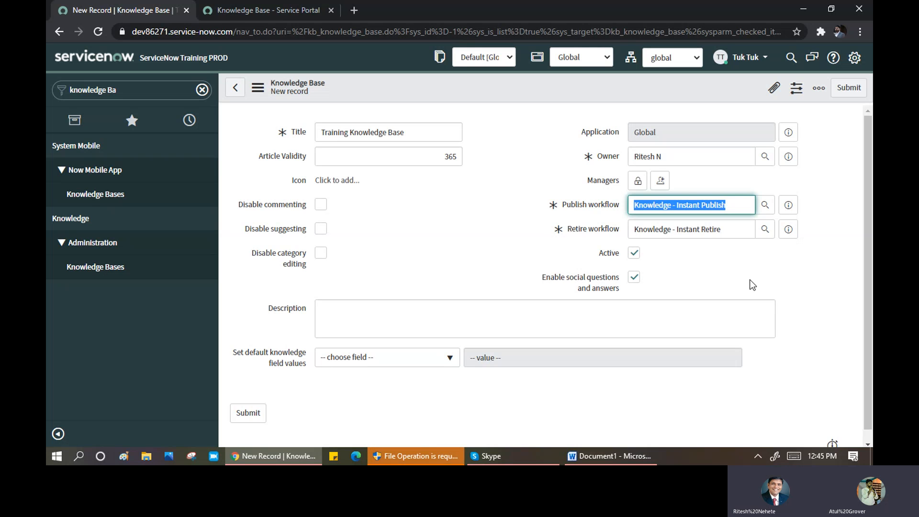
left_click(722, 231)
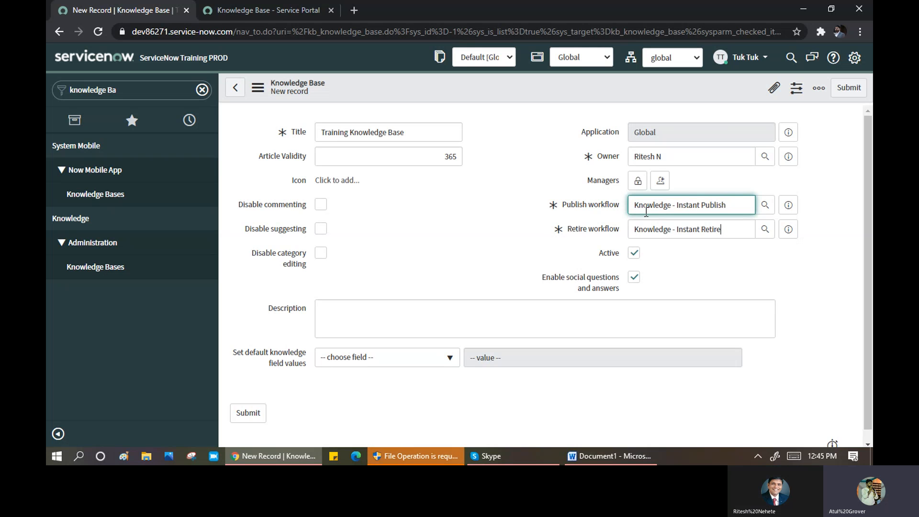
key("shift+Left")
key("shift+Left")
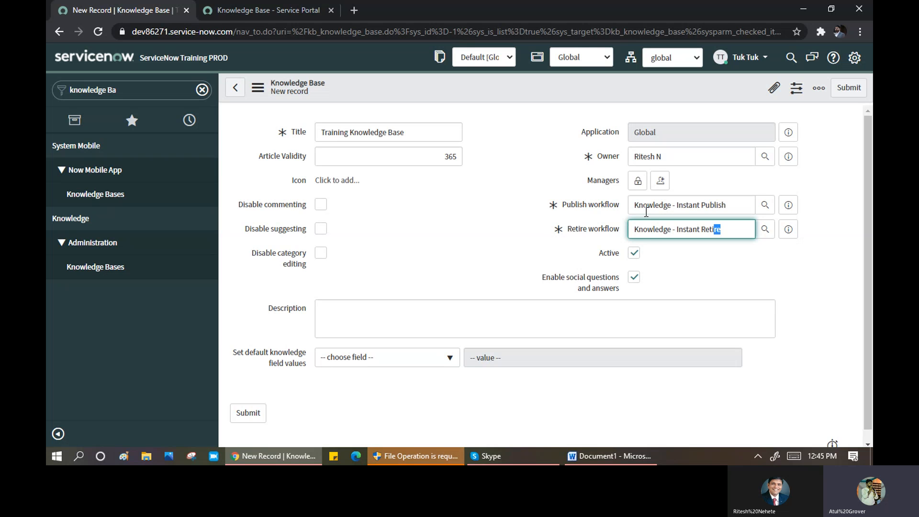
left_click(643, 207)
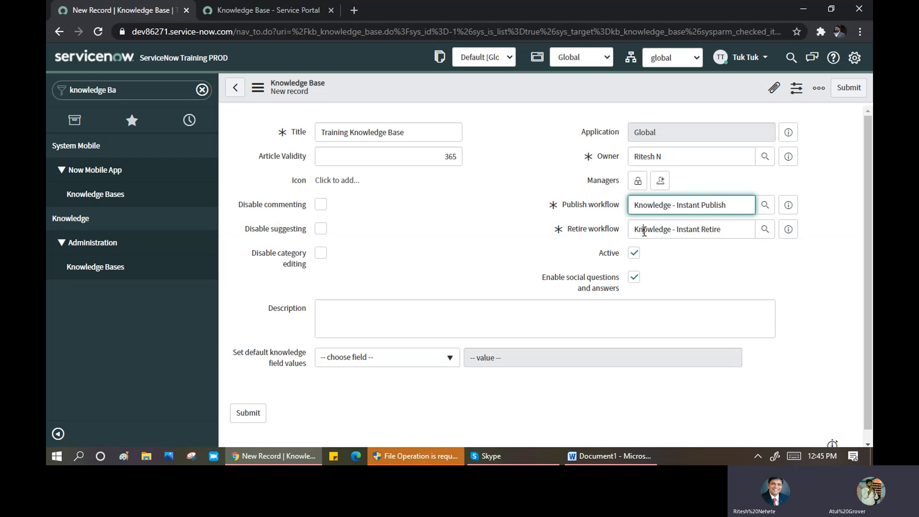
left_click(643, 233)
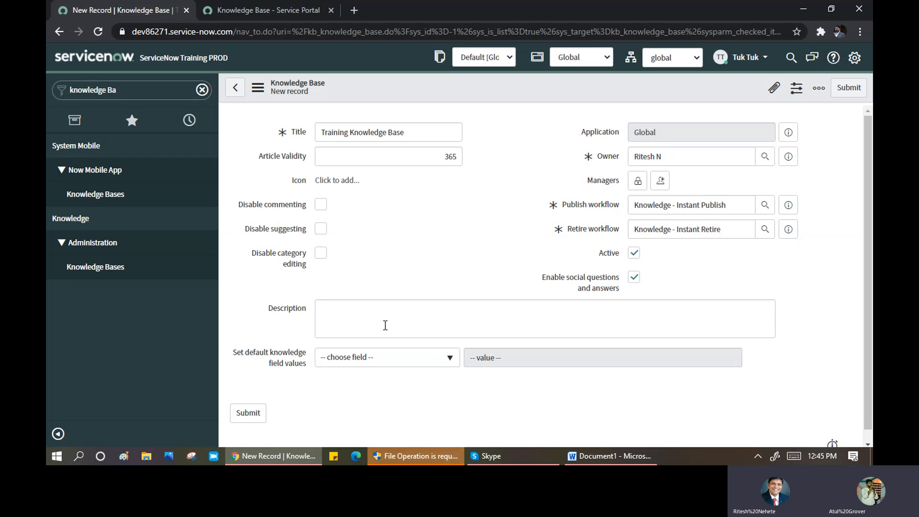
right_click(397, 82)
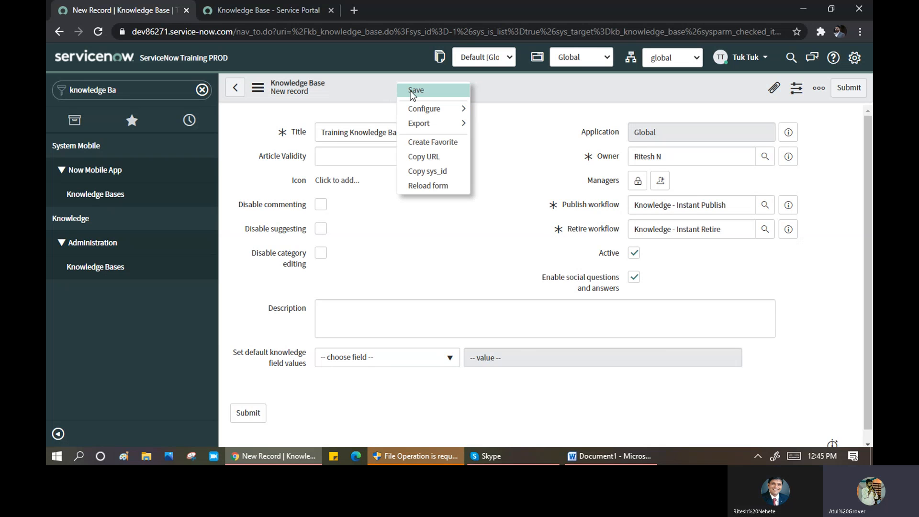
- Save the Training Knowledge Base record, review its role messages, and return to the Word notes
left_click(410, 90)
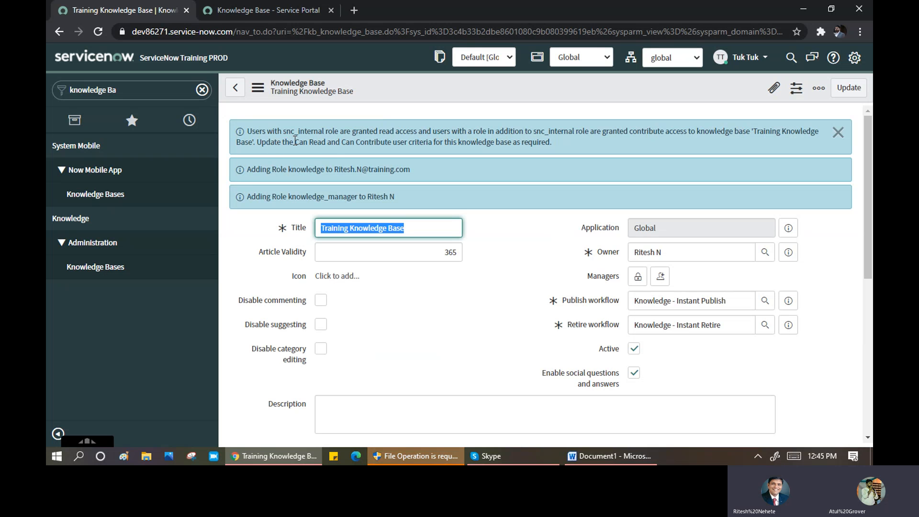
left_click_drag(294, 142, 499, 140)
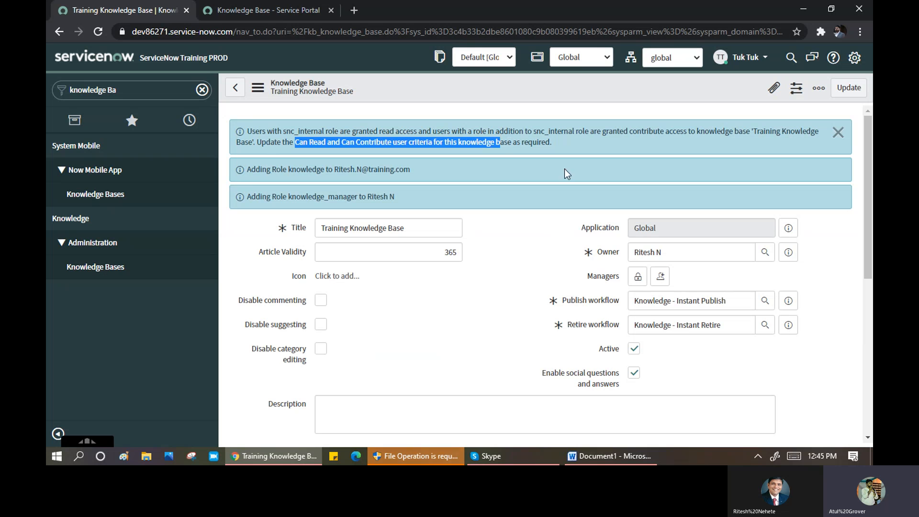
left_click(530, 251)
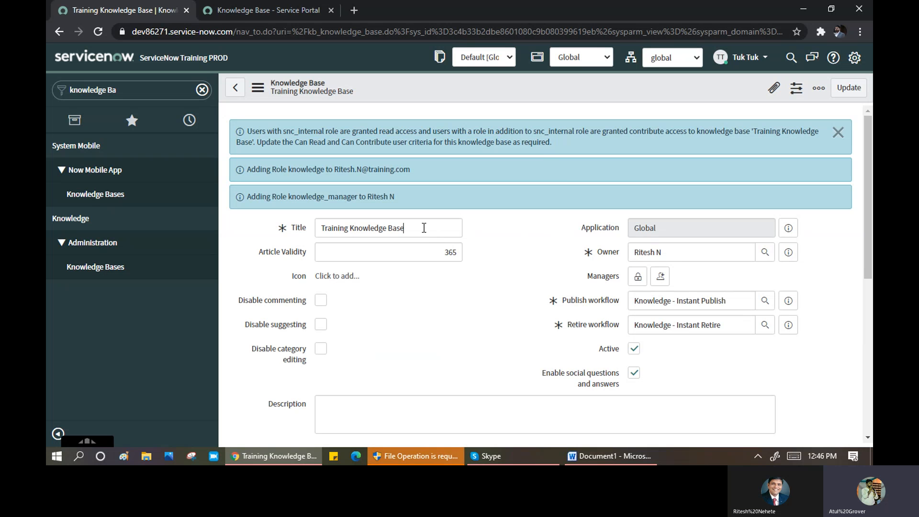
left_click_drag(424, 228, 312, 224)
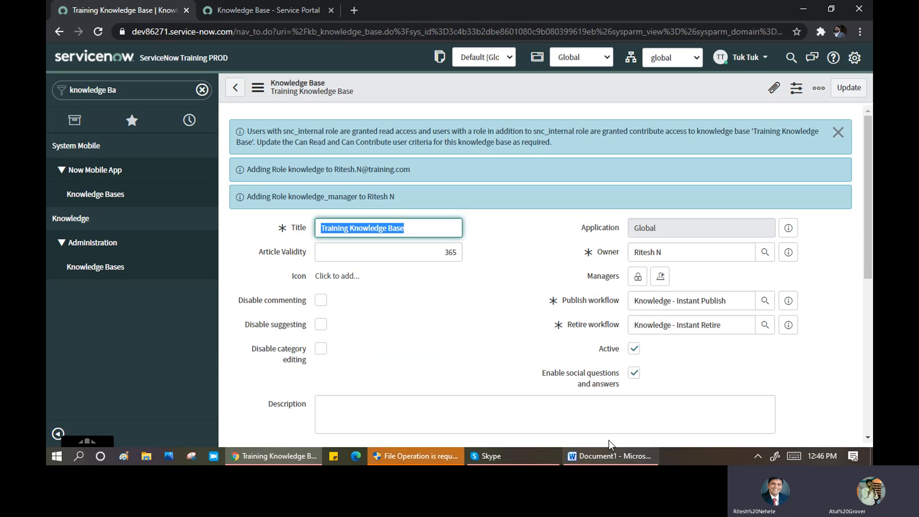
left_click(610, 455)
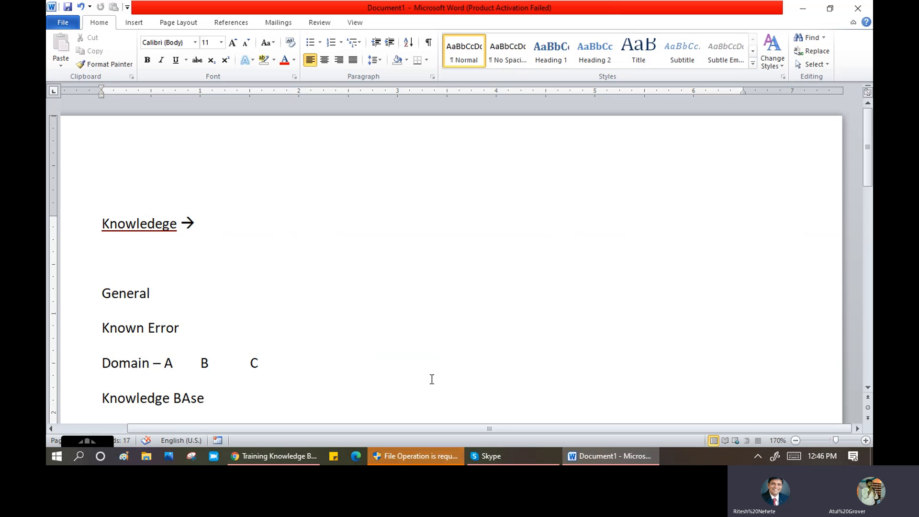
- Extend the Word note to 'Knowledge Base --> email' and return to the ServiceNow browser
type("--")
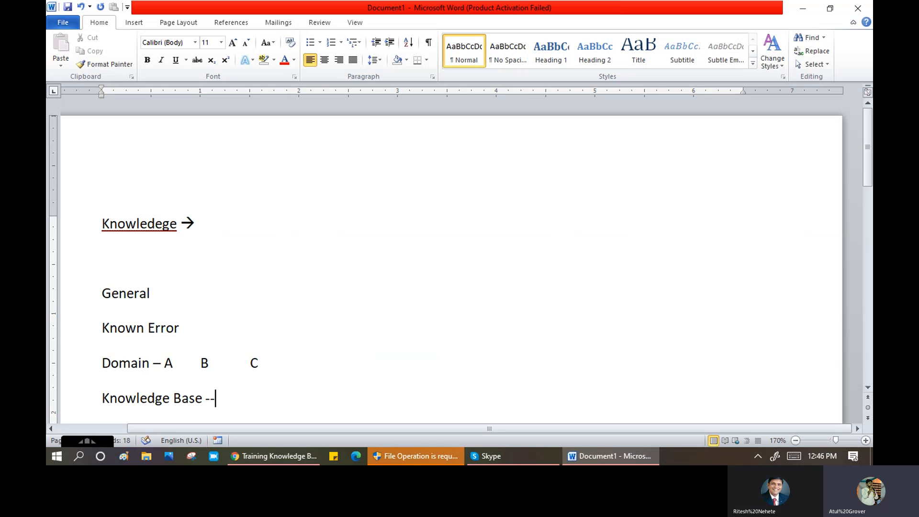
type("> ")
type("emai")
type("l")
key("Return")
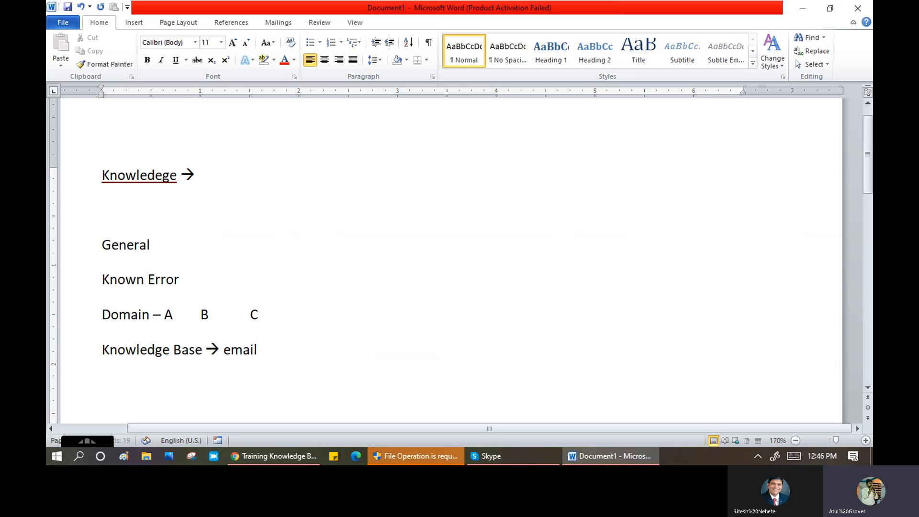
left_click(275, 456)
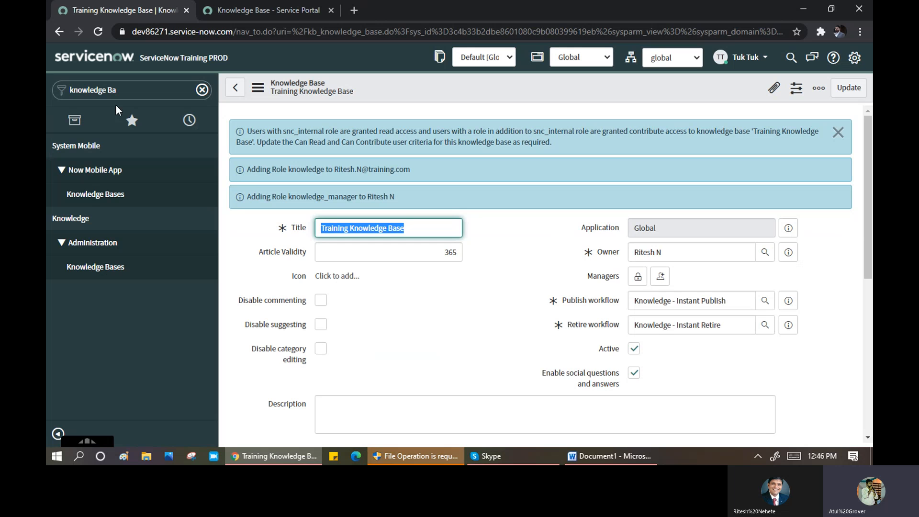
- Filter the navigator to 'knowledge' and open a new knowledge article form
left_click(132, 91)
key("BackSpace")
key("BackSpace")
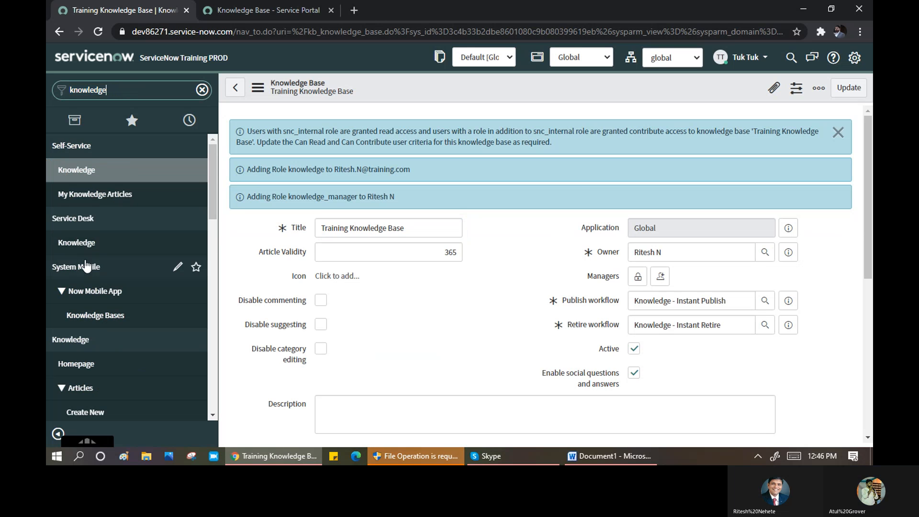
scroll(80, 268, "down", 3)
left_click(73, 293)
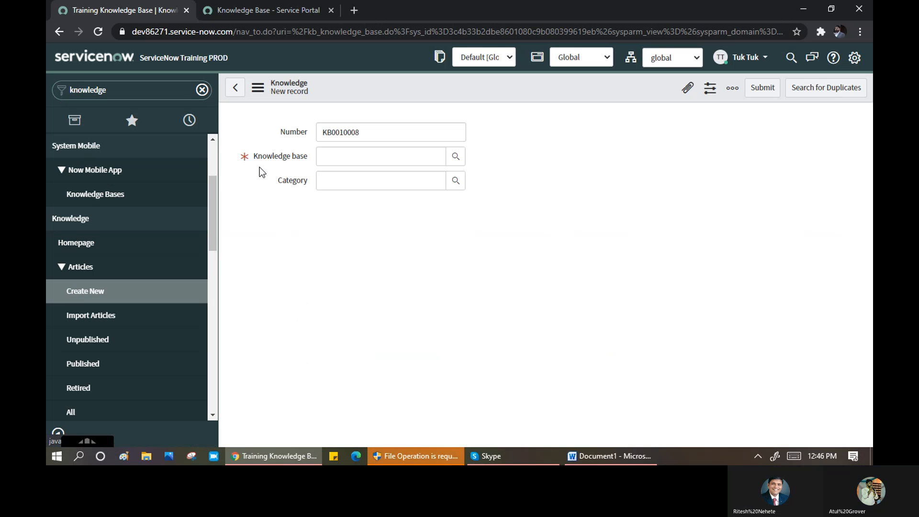
- Assign the new article KB0010008 to the Training Knowledge Base
left_click(348, 157)
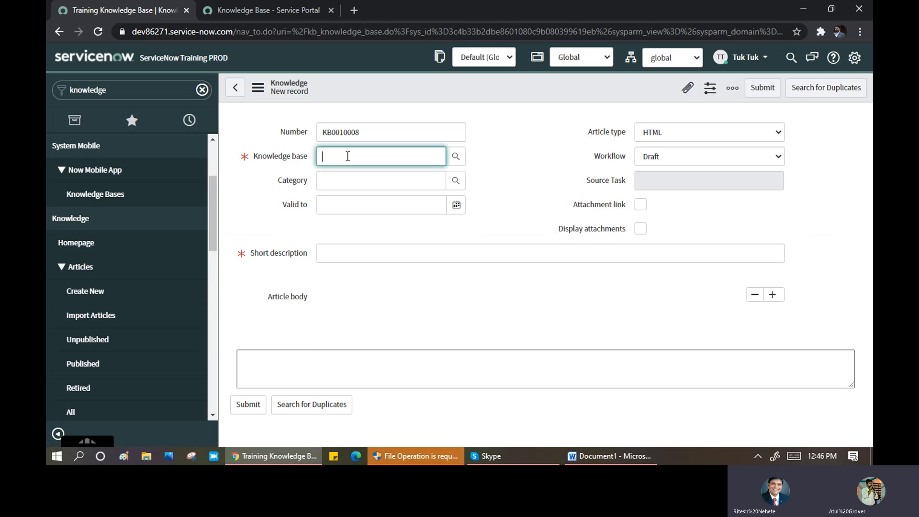
left_click_drag(259, 158, 297, 159)
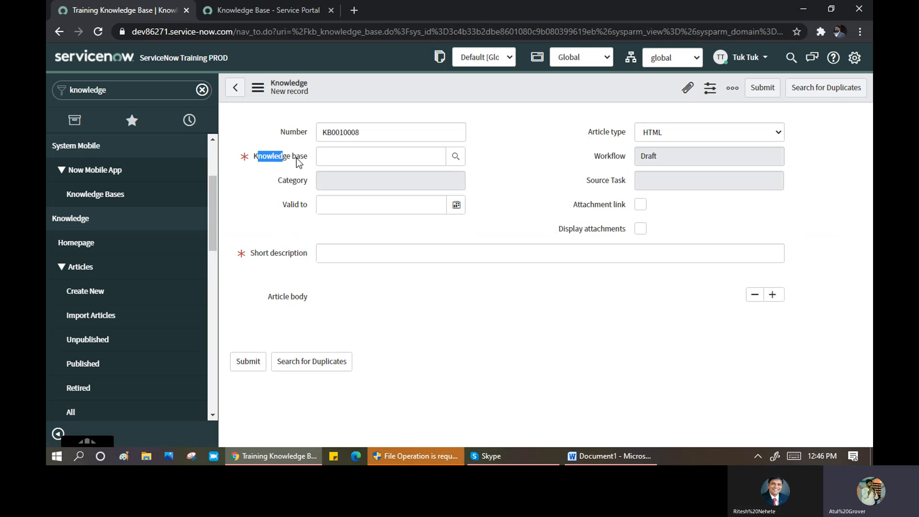
left_click(331, 155)
type("tr")
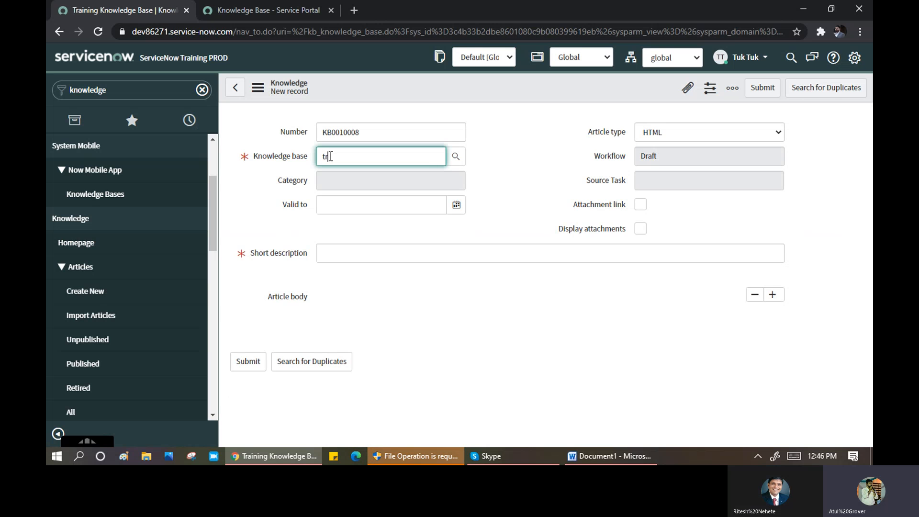
type("a")
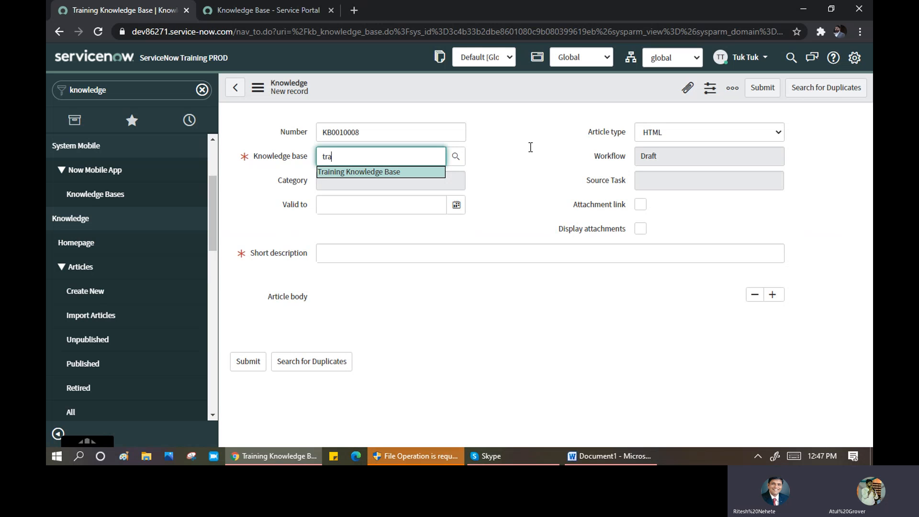
key("Tab")
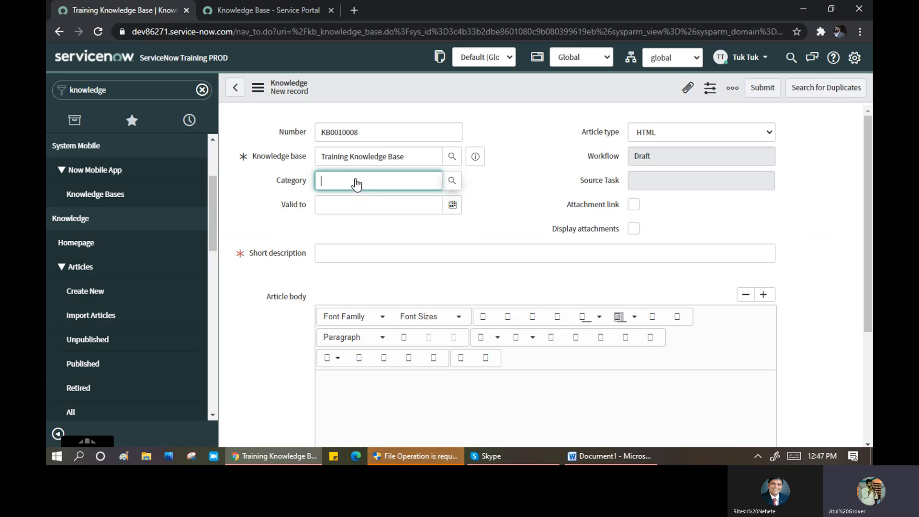
- Clear the invalid '**' Category entry, check the Valid to date 2021-11-22, and open the category picker
type("**")
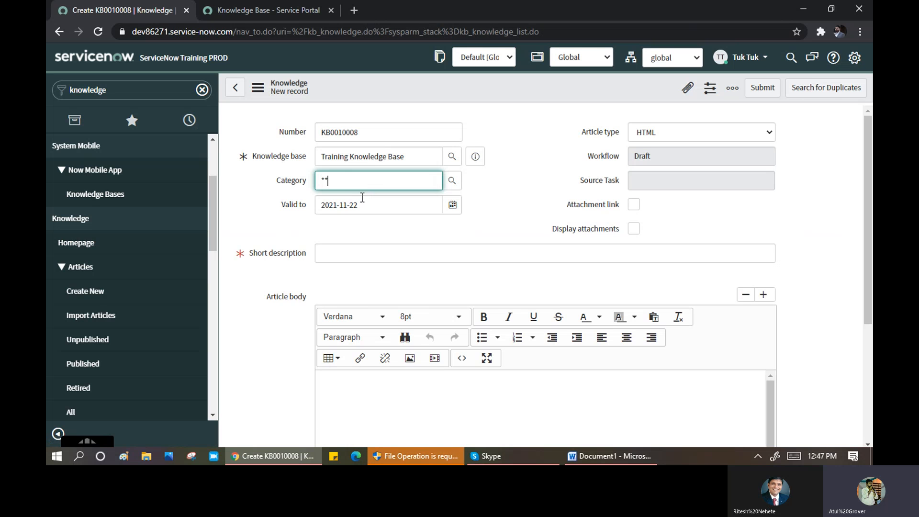
key("Tab")
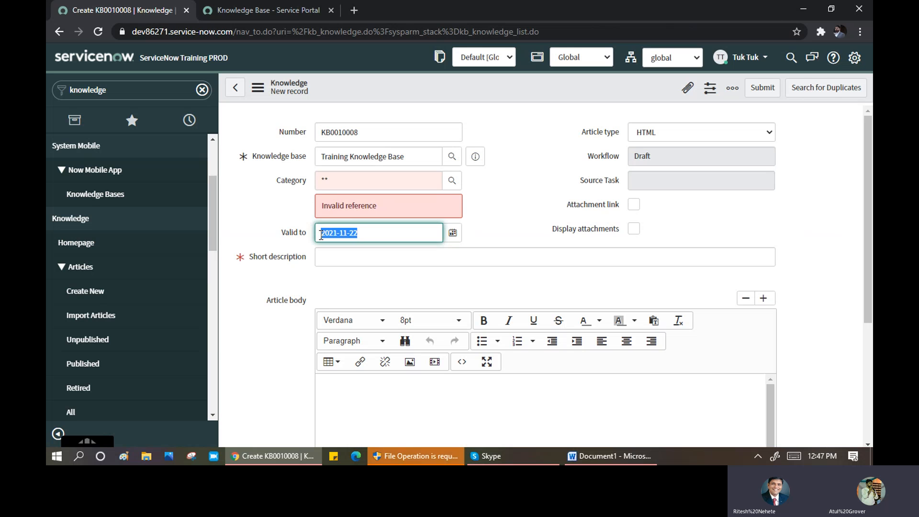
left_click_drag(320, 237, 343, 238)
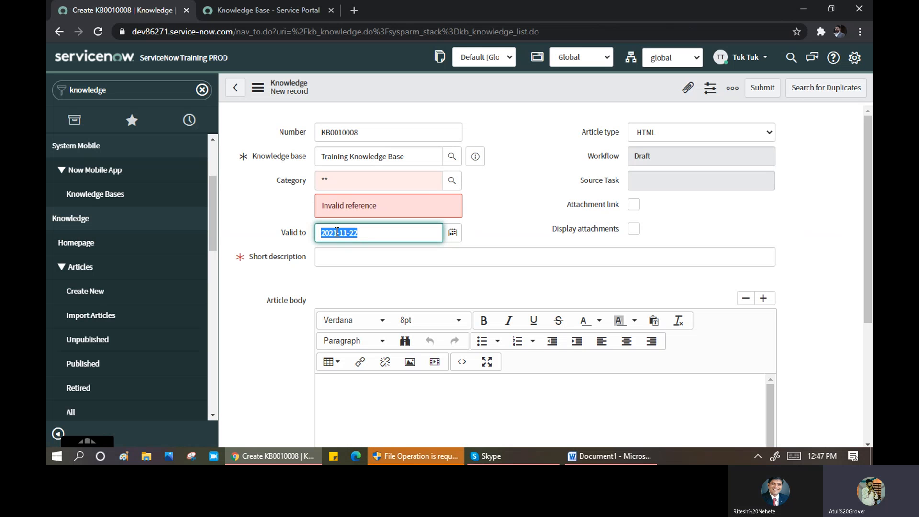
left_click_drag(366, 234, 321, 236)
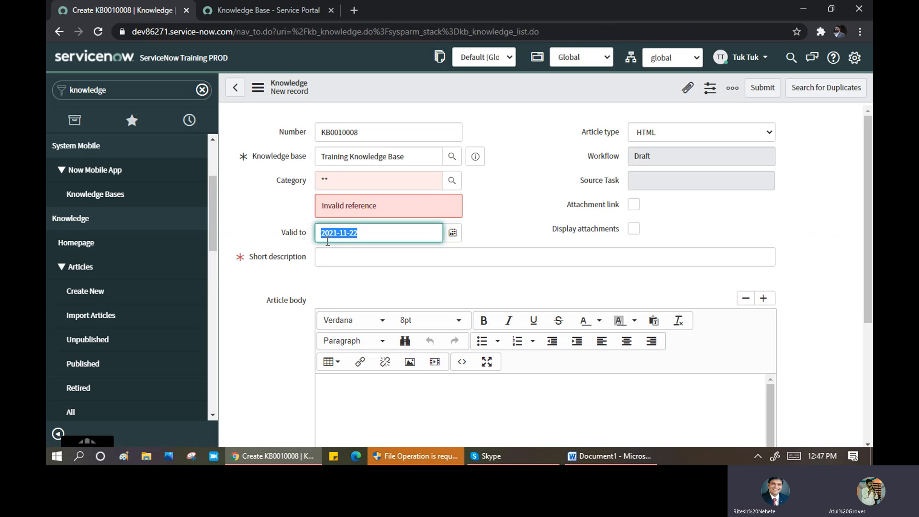
left_click(342, 181)
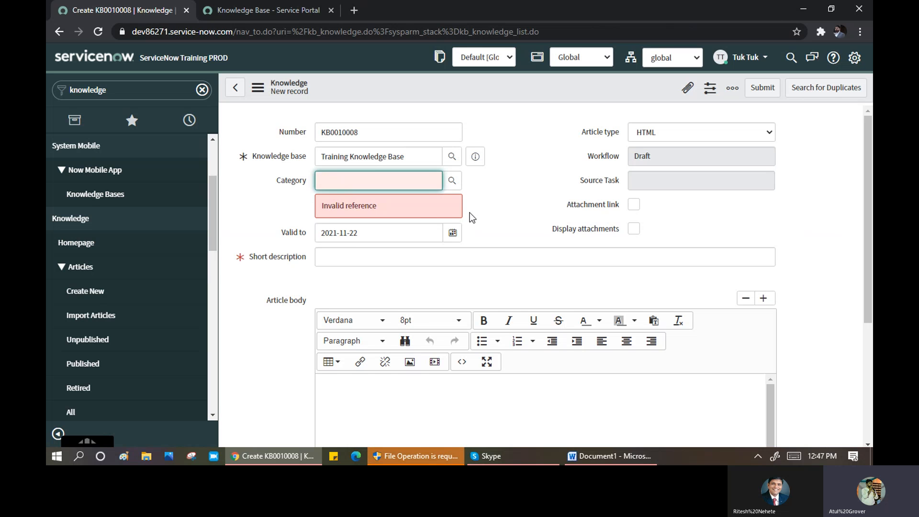
left_click(452, 185)
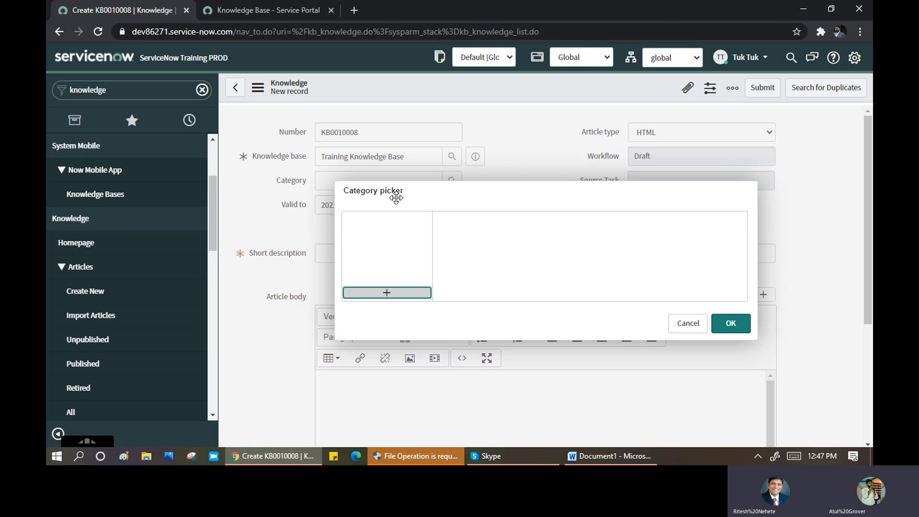
- Create an Admin category with a snow subcategory and assign snow to the article
left_click(387, 294)
type("Adim")
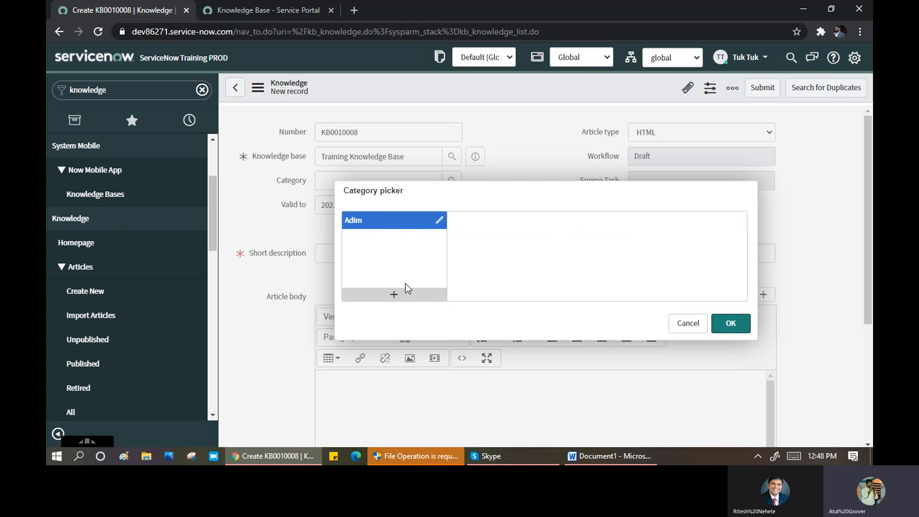
key("BackSpace")
key("BackSpace")
type("min")
left_click(504, 297)
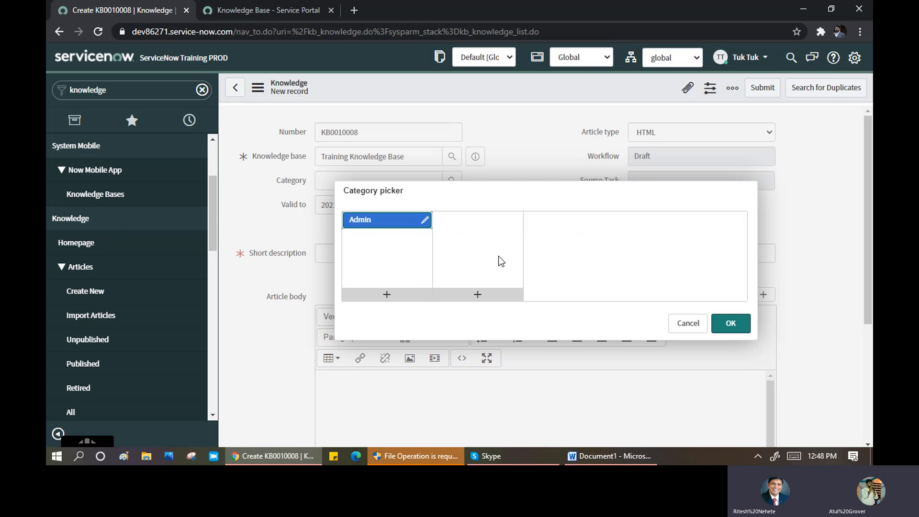
left_click(478, 296)
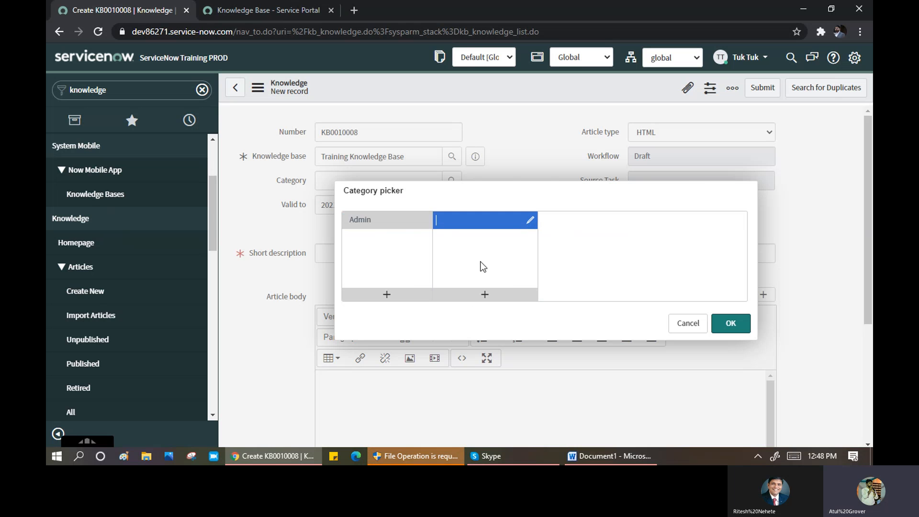
type("snow")
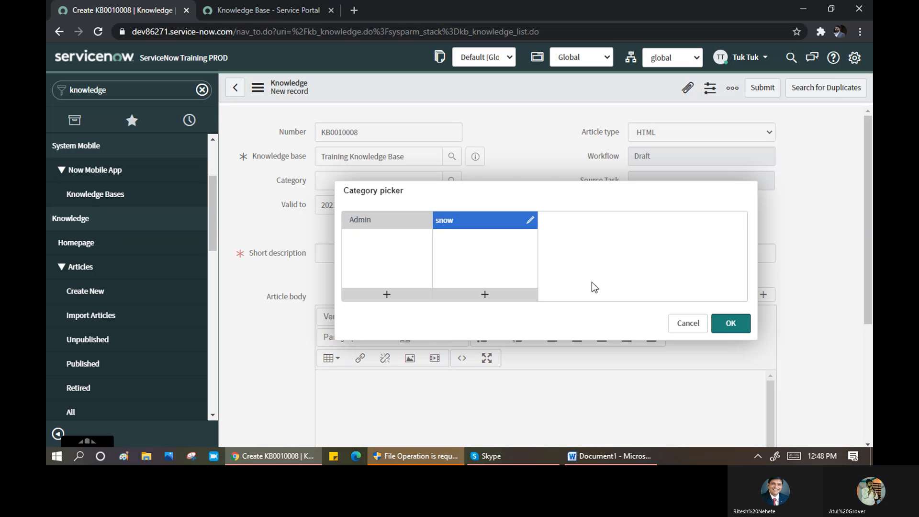
left_click(667, 269)
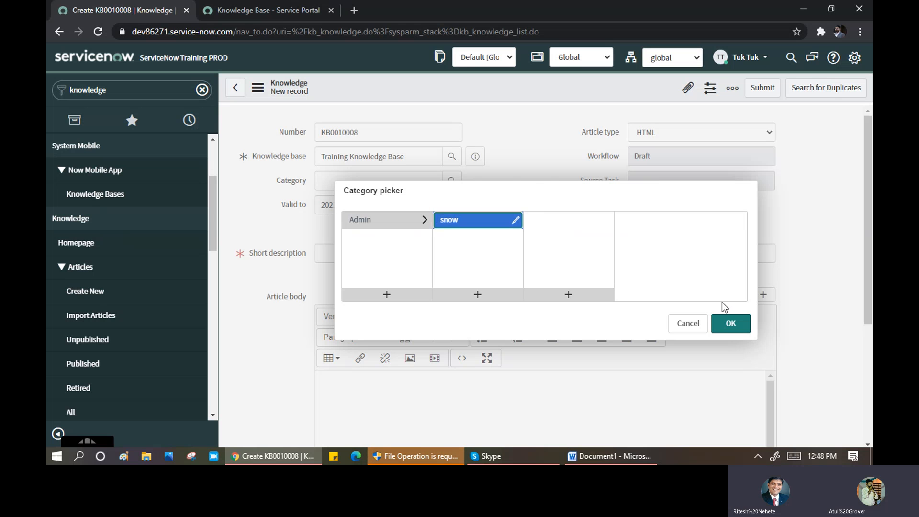
left_click(738, 326)
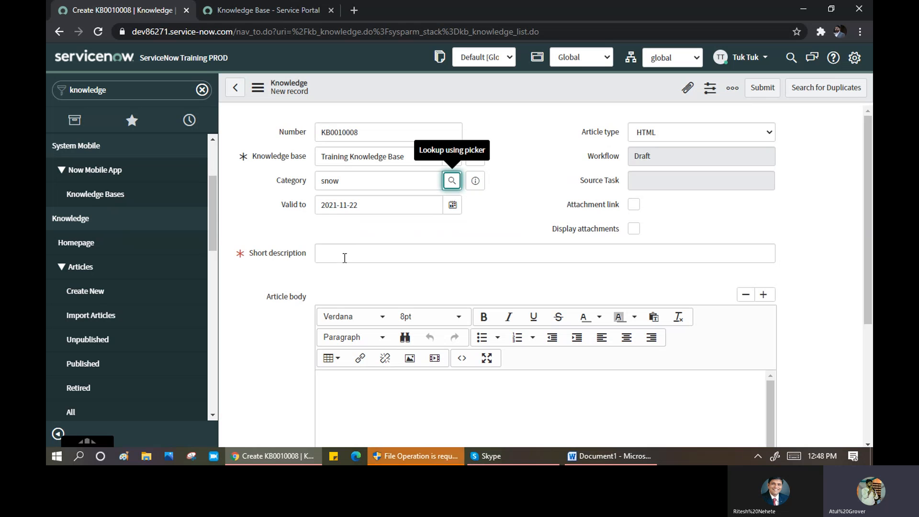
- Set the article's short description to 'Test admin'
left_click(345, 256)
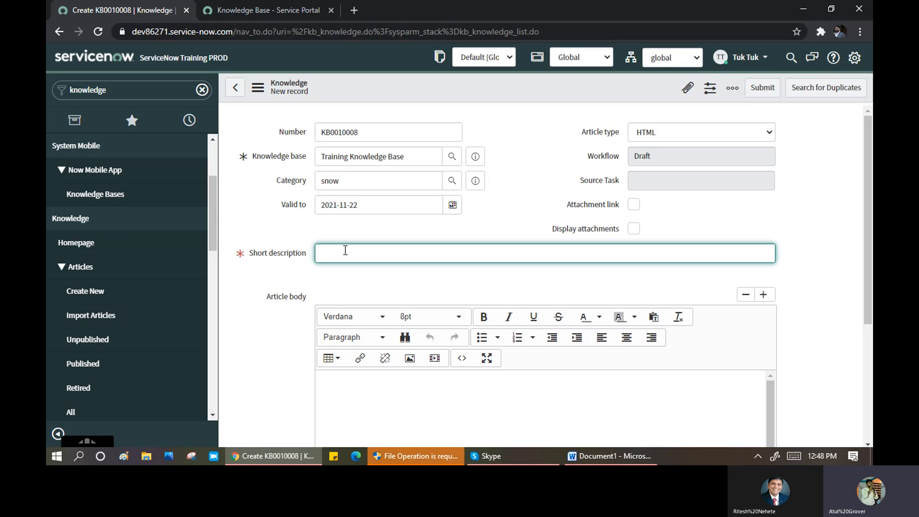
type("Test ad")
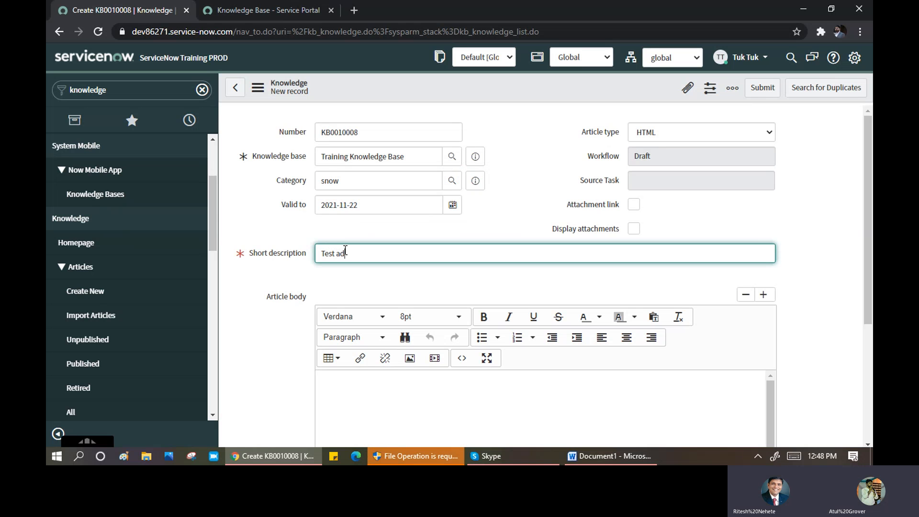
type("min")
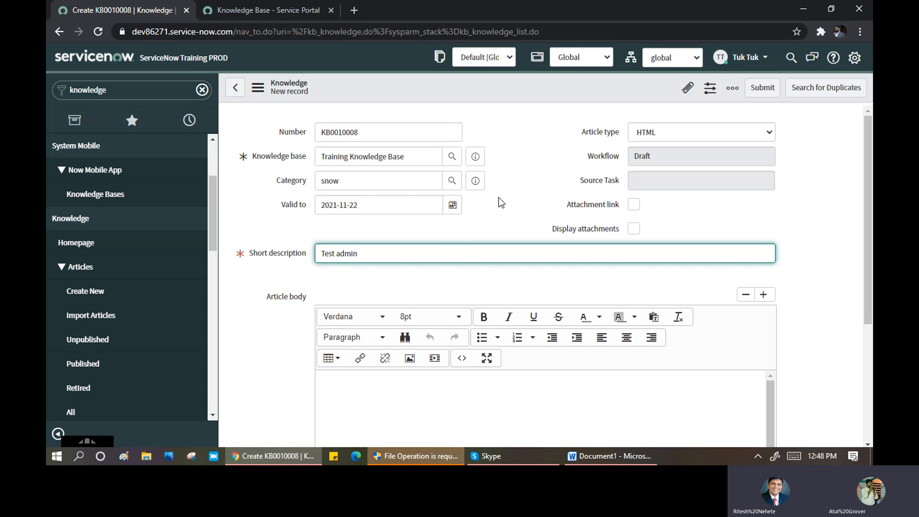
scroll(507, 203, "down", 4)
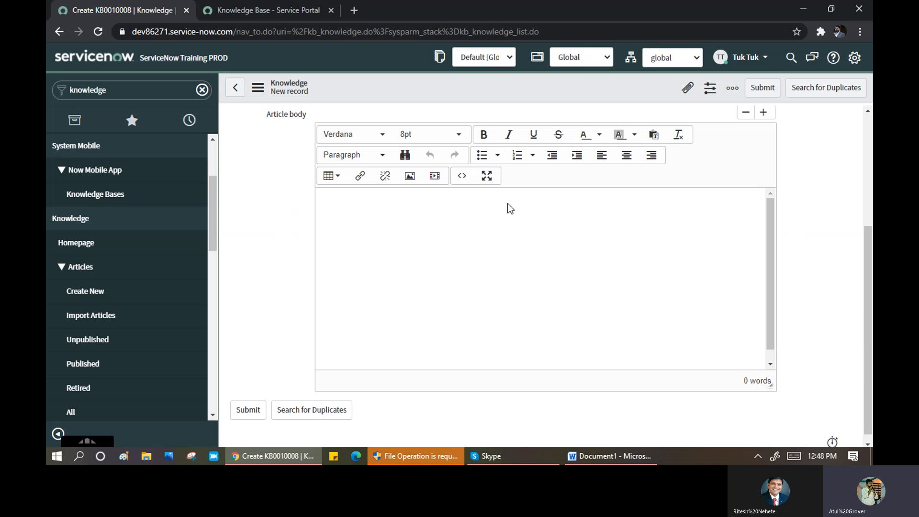
- Insert a 4 x 4 table into the article body and open the Insert/Modify Image dialog
left_click(418, 219)
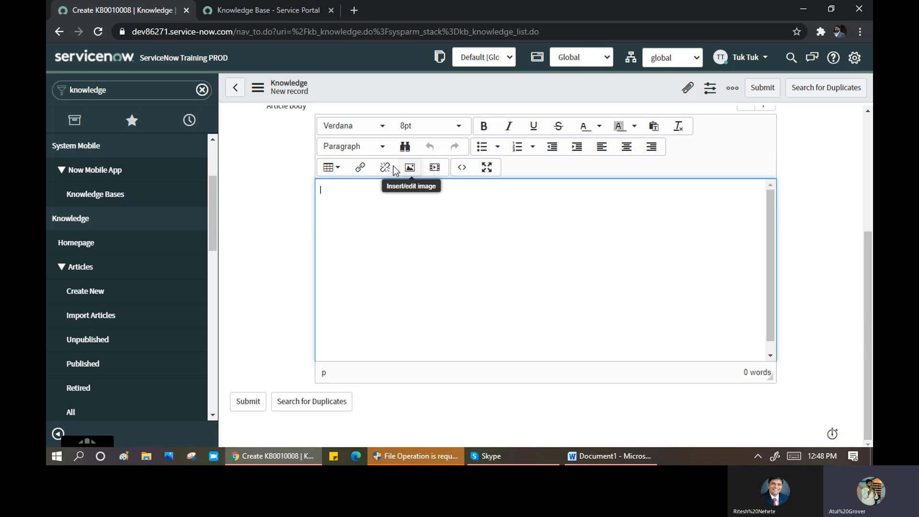
left_click(335, 173)
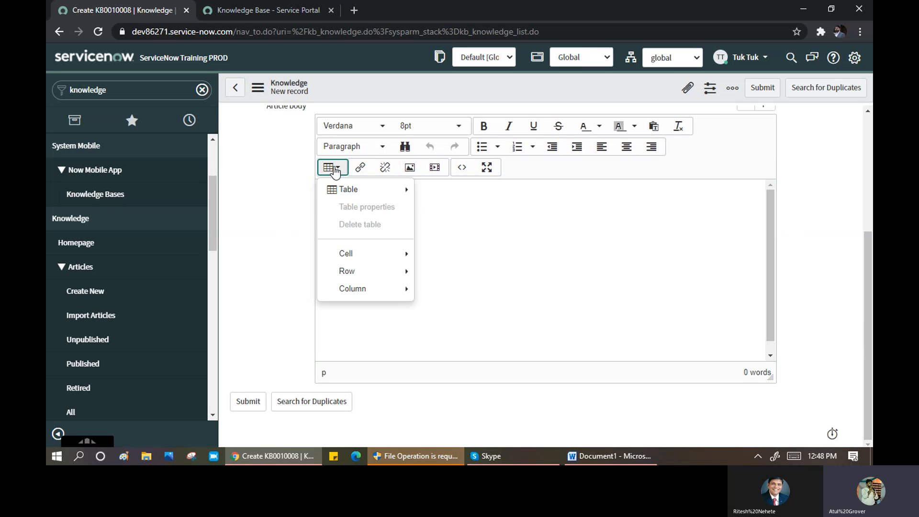
mouse_move(371, 192)
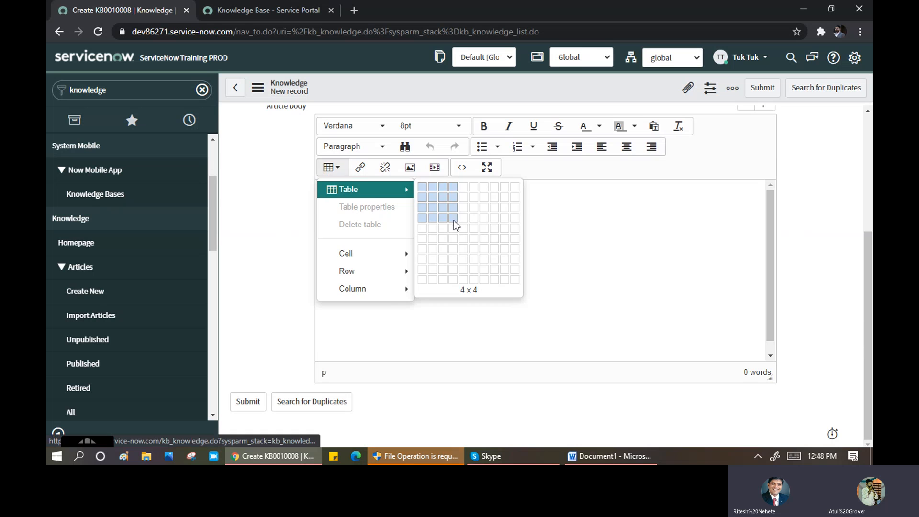
left_click(456, 222)
left_click(463, 274)
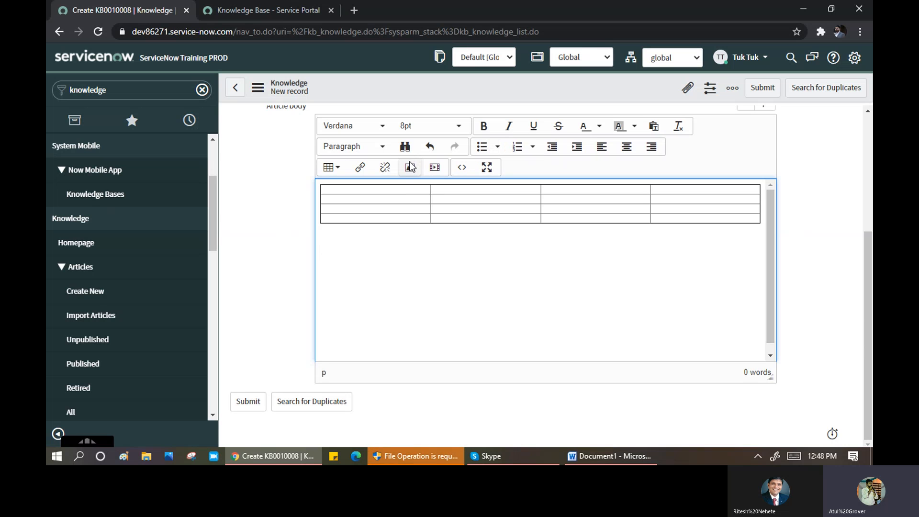
left_click(410, 168)
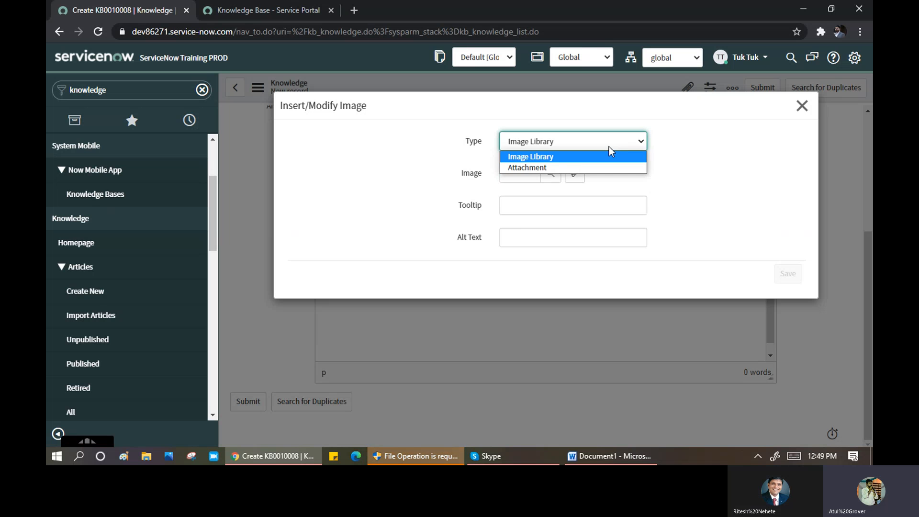
- Check the already attached images, then launch the file chooser to upload a new image
left_click(567, 166)
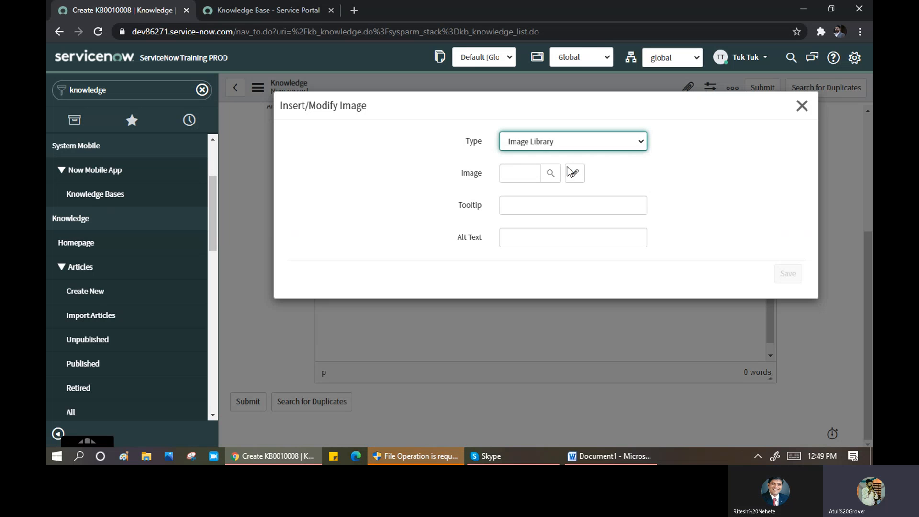
left_click(619, 173)
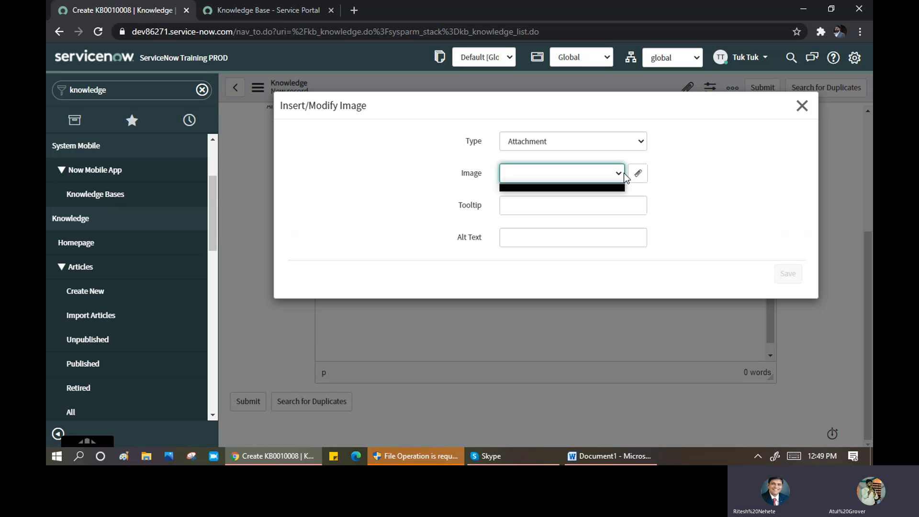
left_click(638, 173)
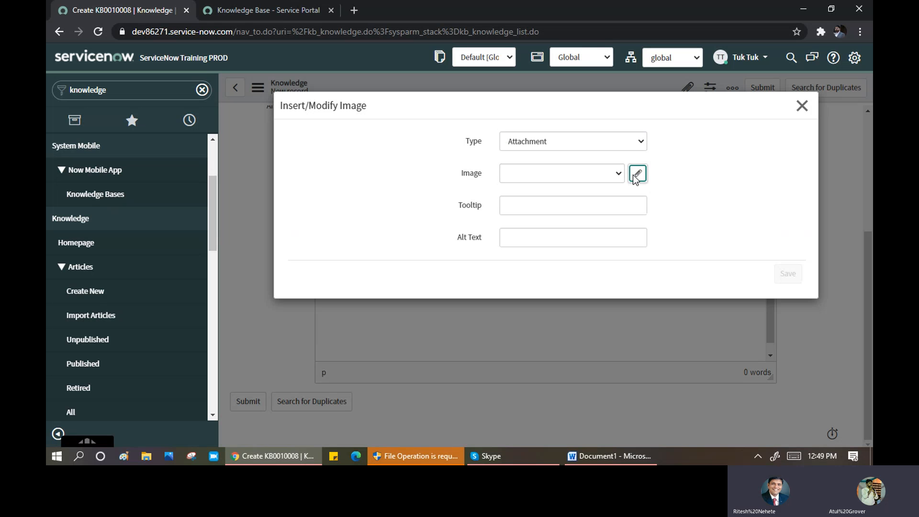
left_click(640, 176)
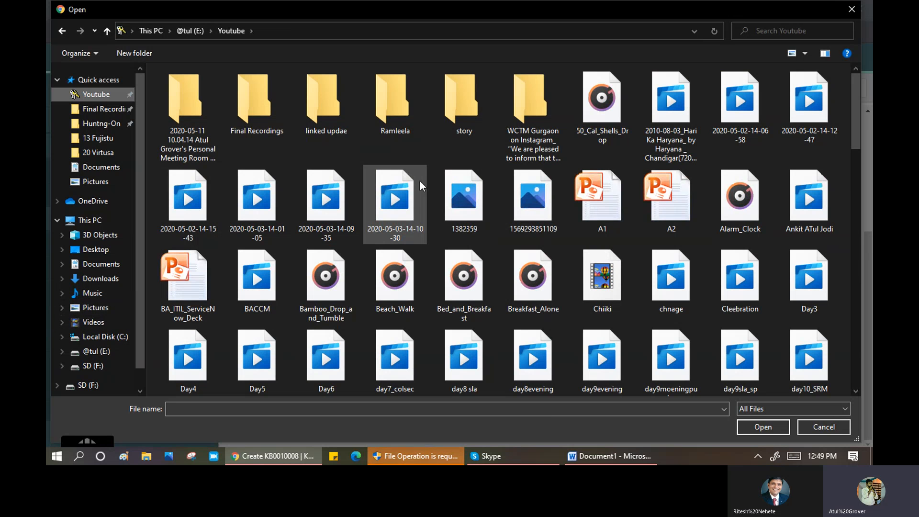
- Upload the Ag picture from the Pictures folder
scroll(257, 316, "down", 5)
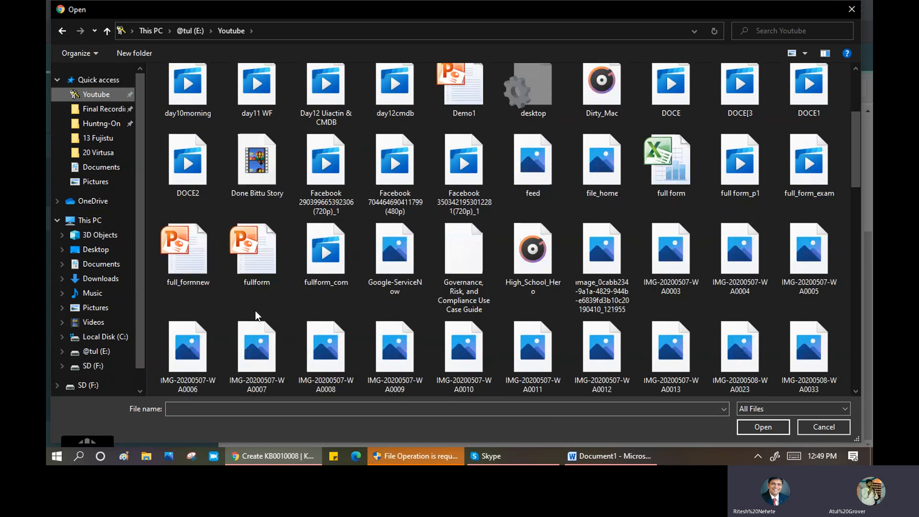
left_click(96, 310)
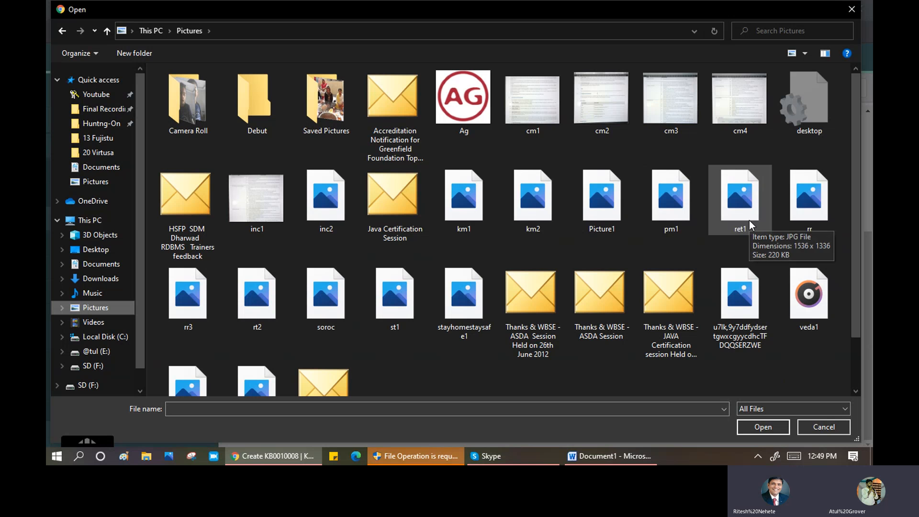
left_click(463, 100)
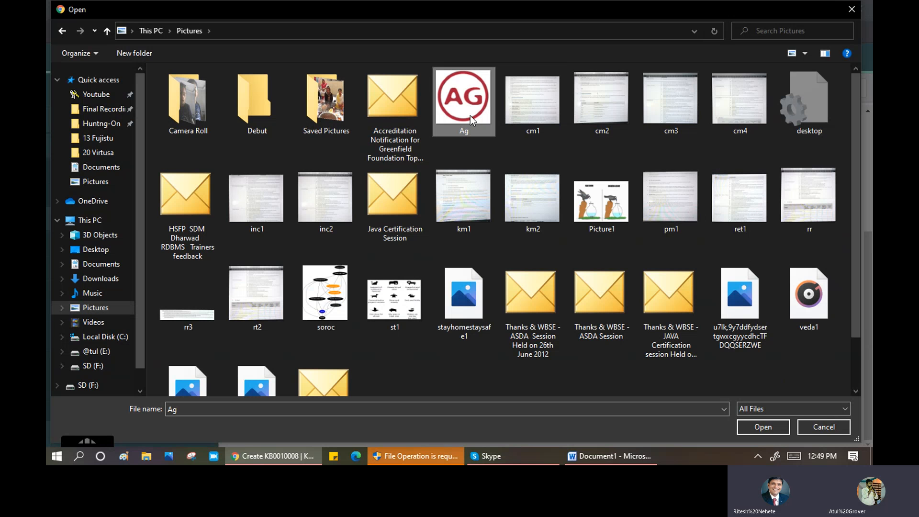
left_click(770, 432)
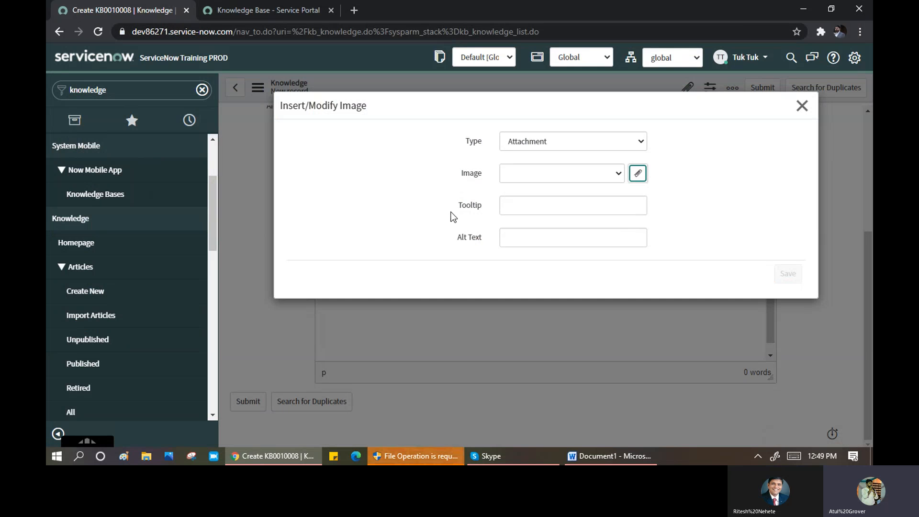
- Set the image tooltip to 'test' and the alt text to 'training'
left_click(506, 206)
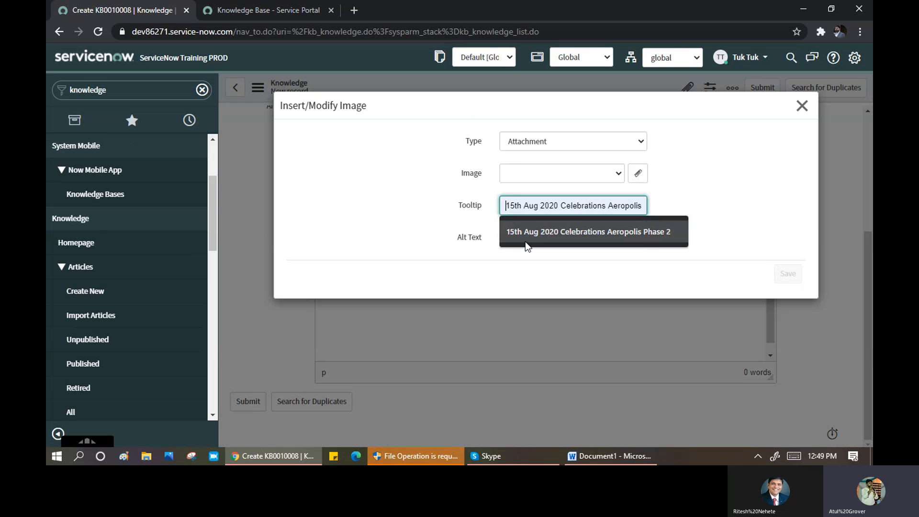
left_click(516, 207)
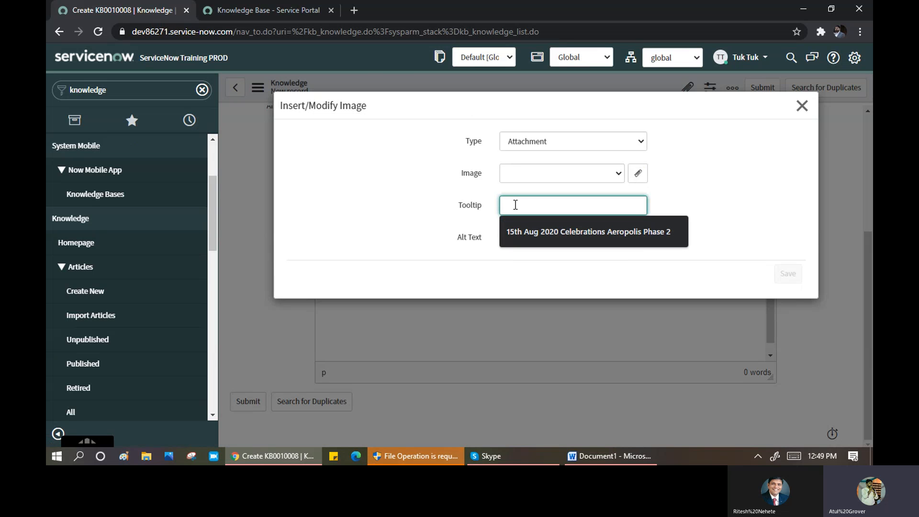
type("test")
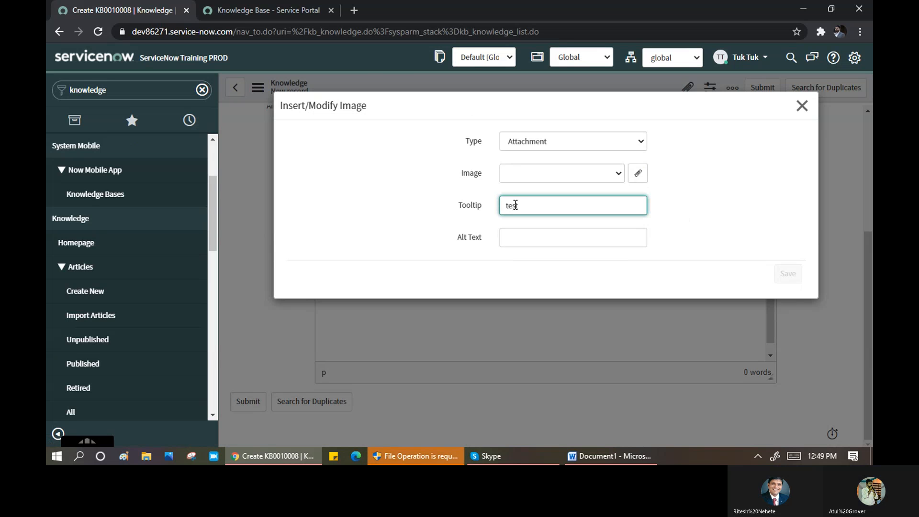
left_click(523, 240)
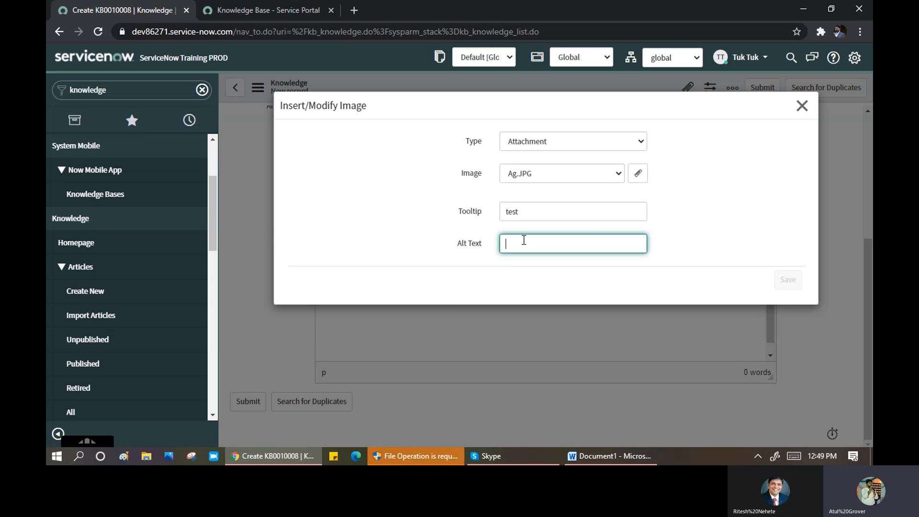
type("training")
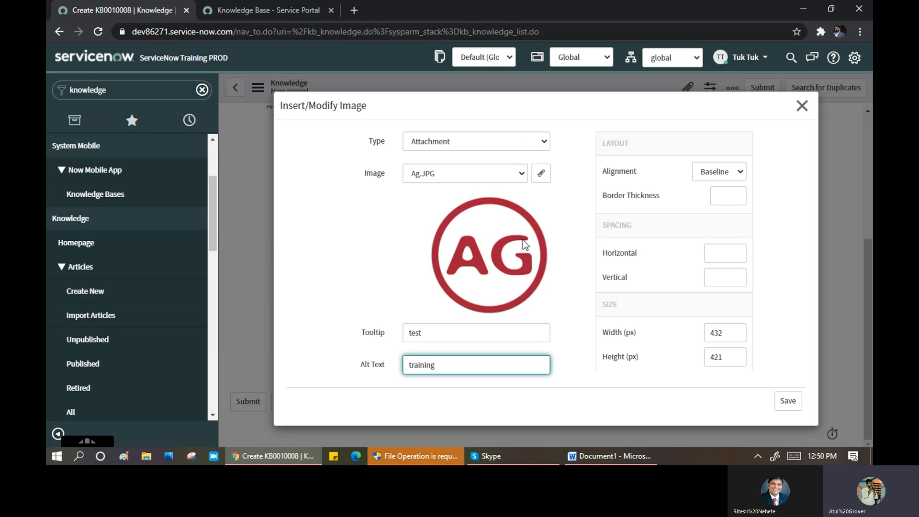
- Keep Baseline alignment, size the image 300 x 300 px, and insert it into the article
left_click(738, 172)
left_click(680, 263)
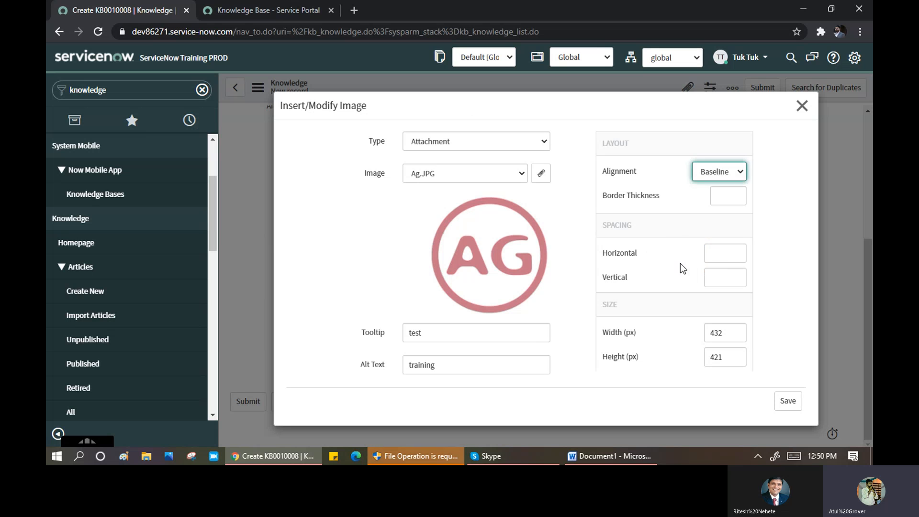
double_click(670, 257)
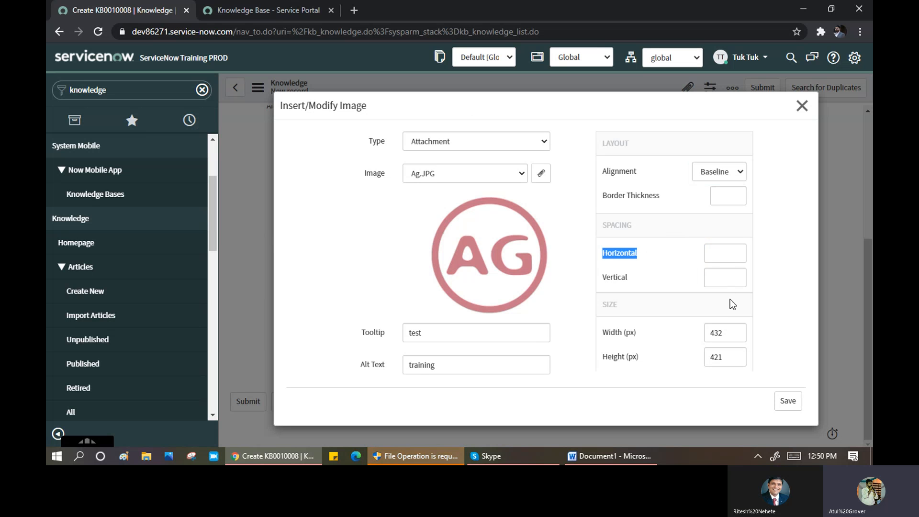
double_click(735, 333)
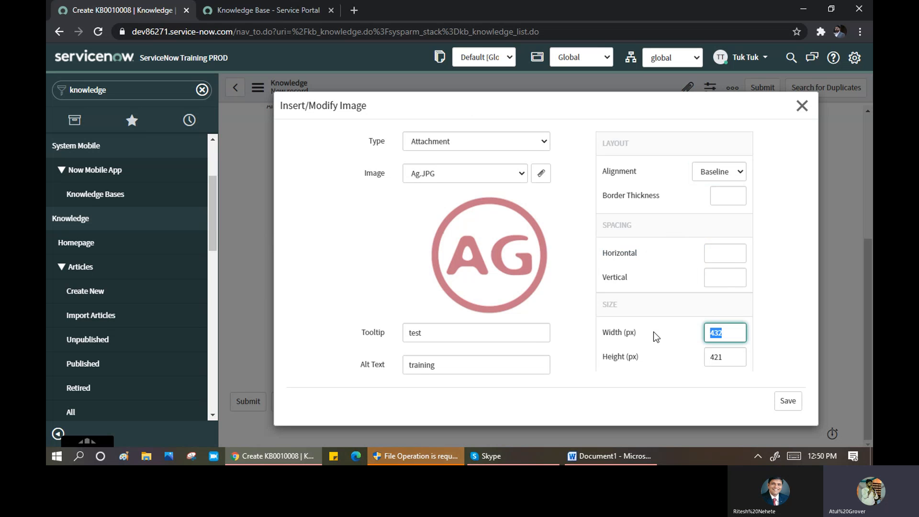
type("300")
key("Tab")
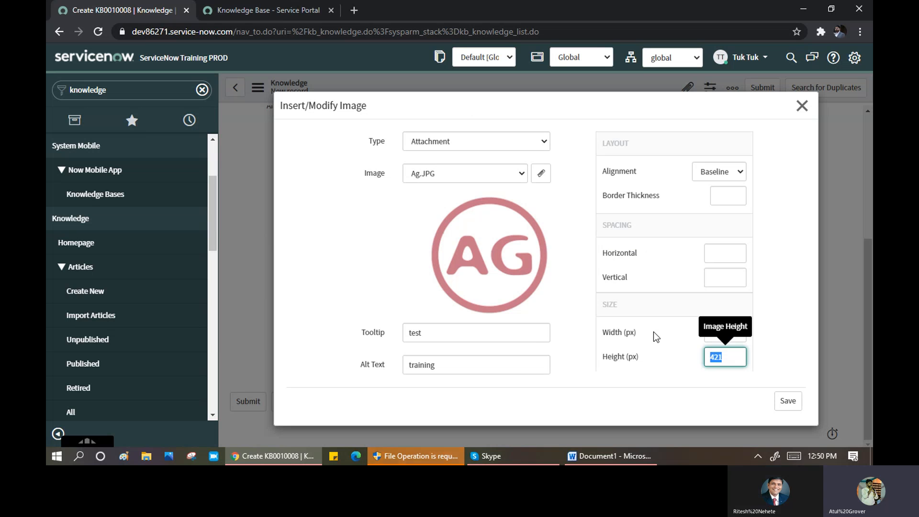
type("300")
left_click(664, 373)
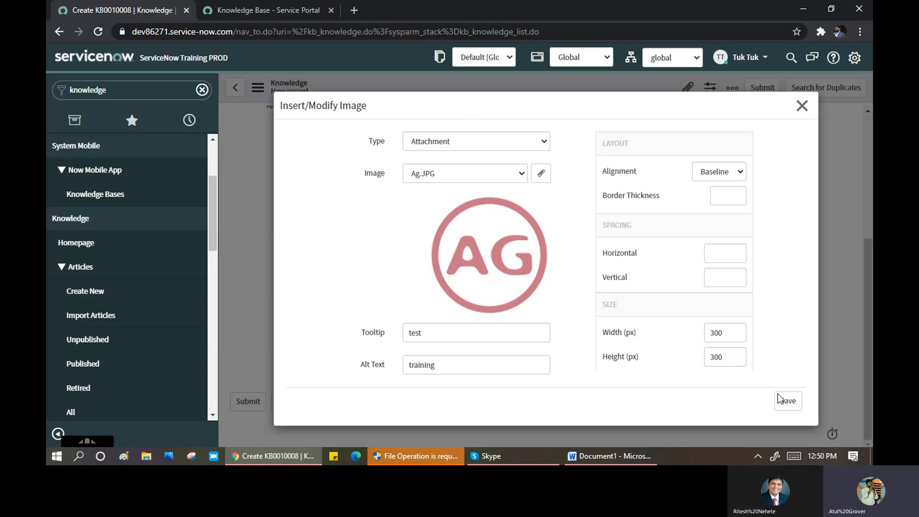
left_click(786, 400)
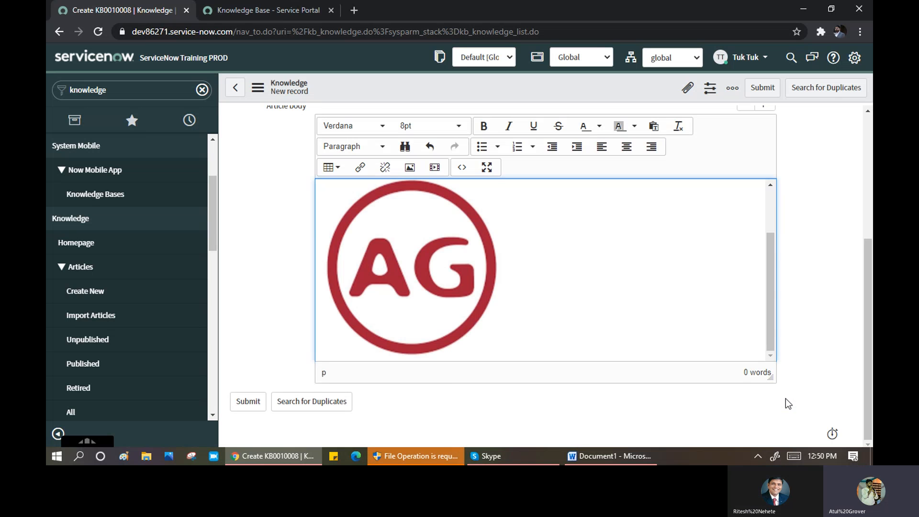
- Save knowledge article KB0010008 from the form header menu
scroll(566, 267, "up", 2)
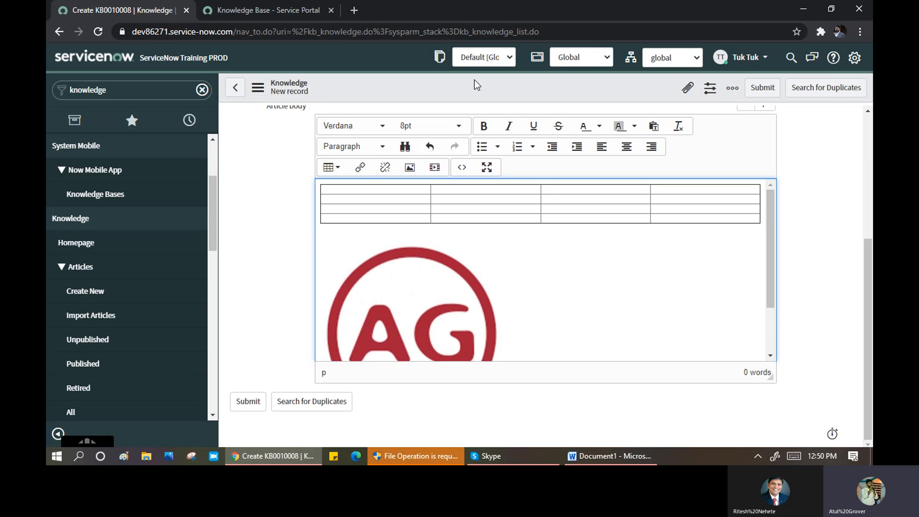
right_click(470, 85)
left_click(483, 90)
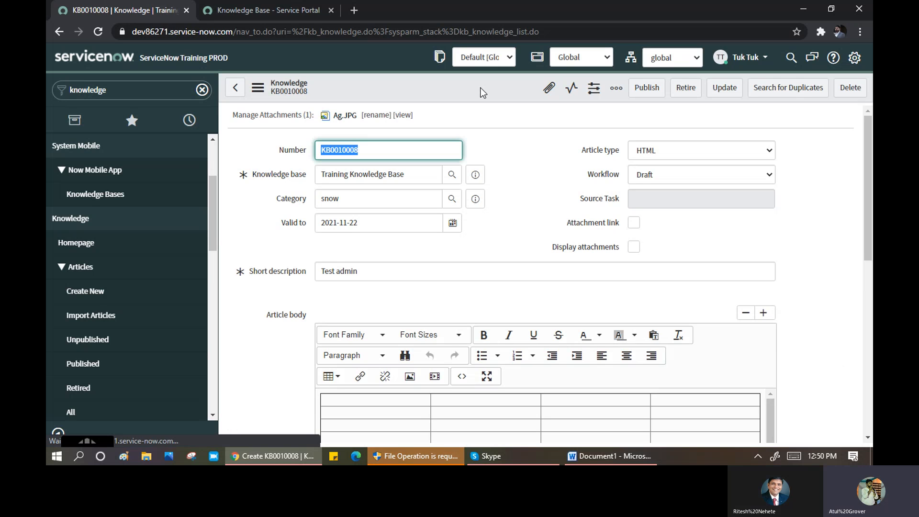
- Review the saved article with its Ag.JPG attachment and open the form's additional actions menu
scroll(540, 177, "down", 4)
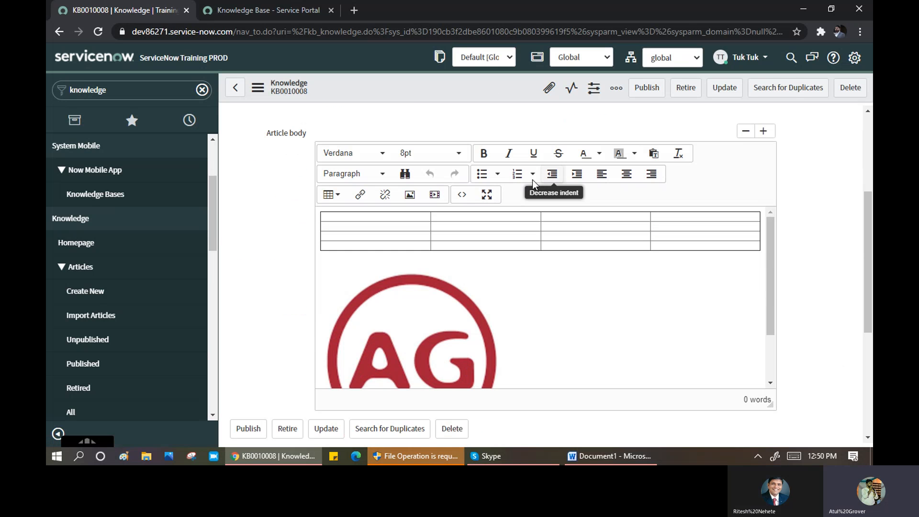
scroll(455, 220, "up", 4)
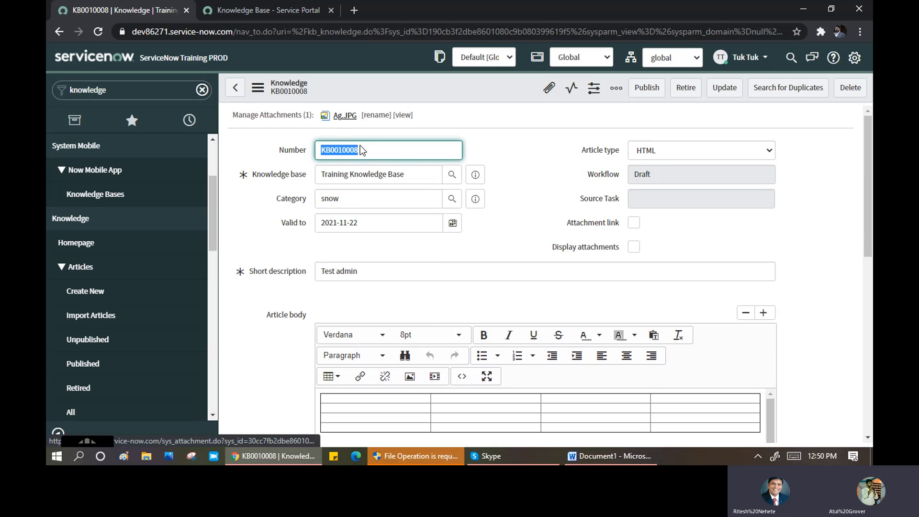
scroll(421, 273, "down", 10)
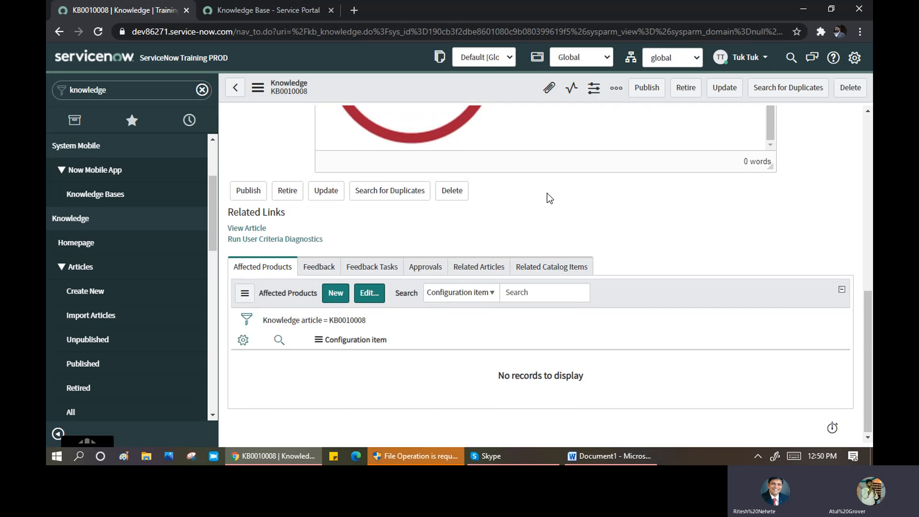
scroll(550, 198, "up", 4)
scroll(813, 192, "up", 5)
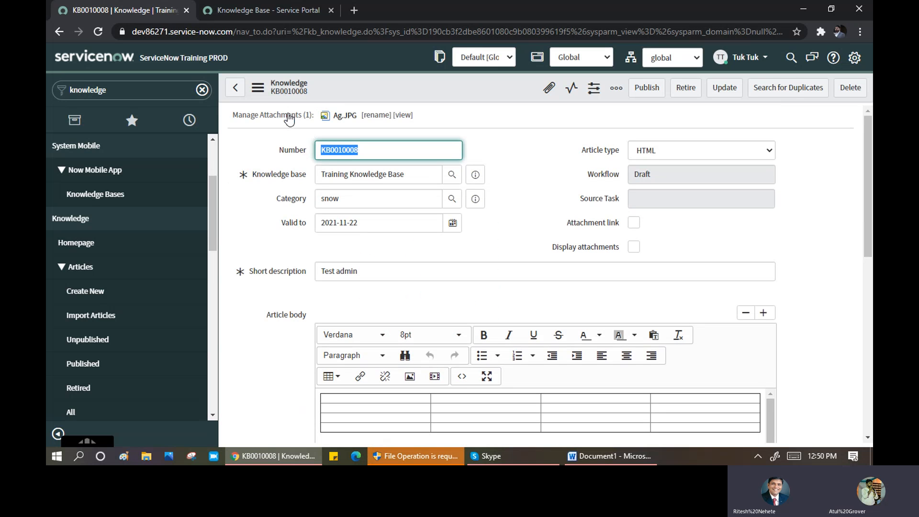
left_click(258, 87)
- Add the Can Read and Cannot Read fields to the knowledge article form layout
mouse_move(311, 162)
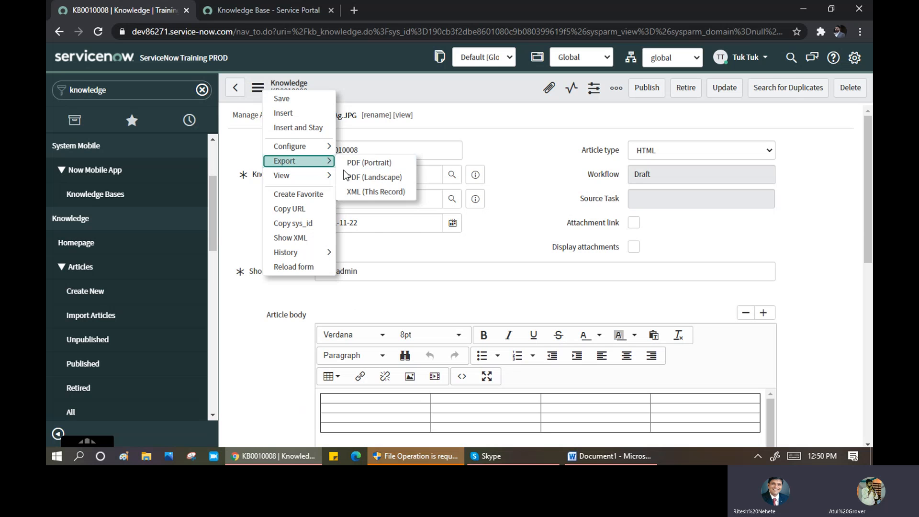
mouse_move(306, 147)
left_click(363, 166)
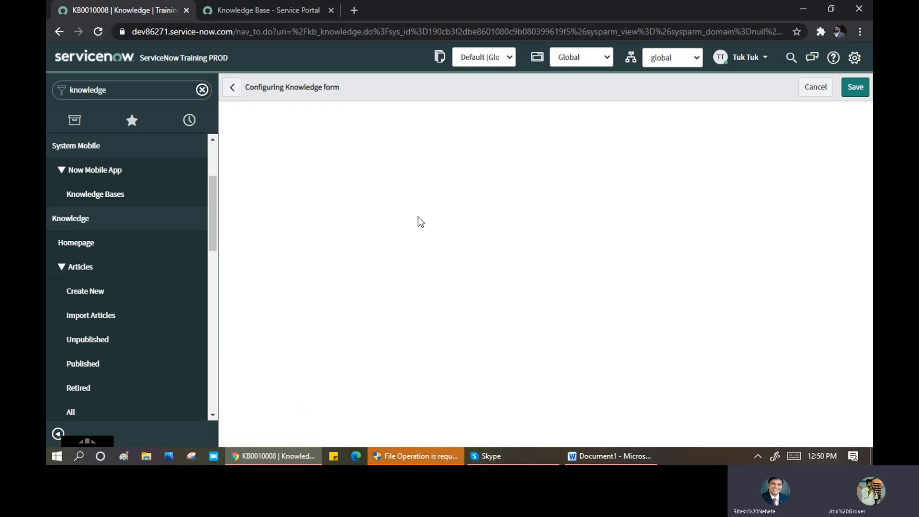
left_click(402, 198)
left_click(373, 150)
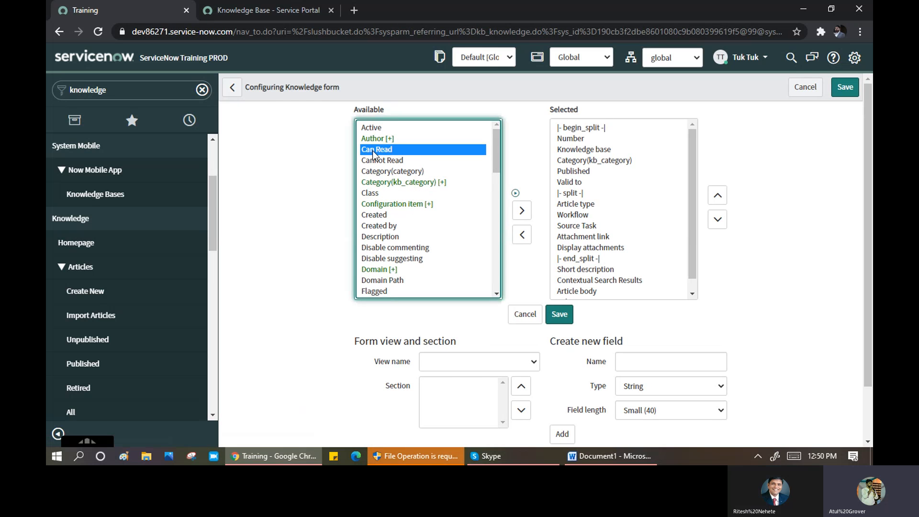
double_click(372, 150)
double_click(375, 151)
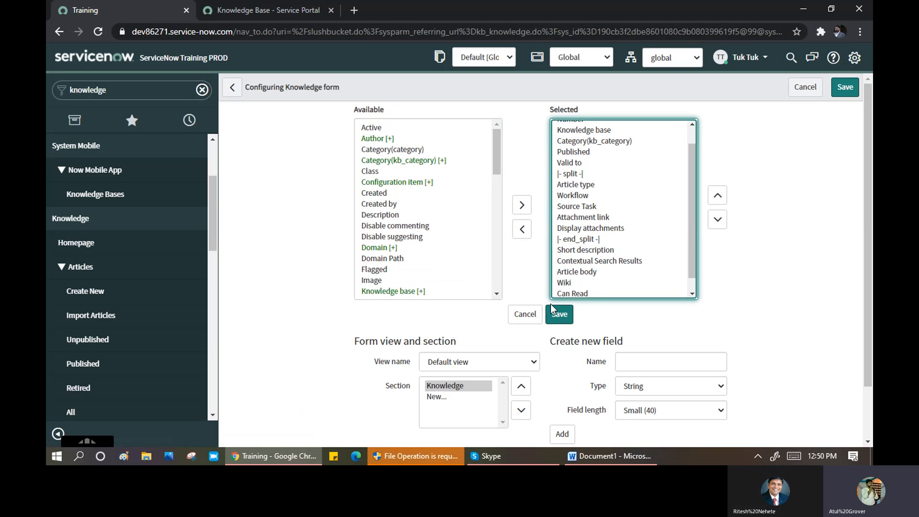
- Move Can Read and Cannot Read up to just below Knowledge base and save the layout
left_click_drag(692, 247, 695, 269)
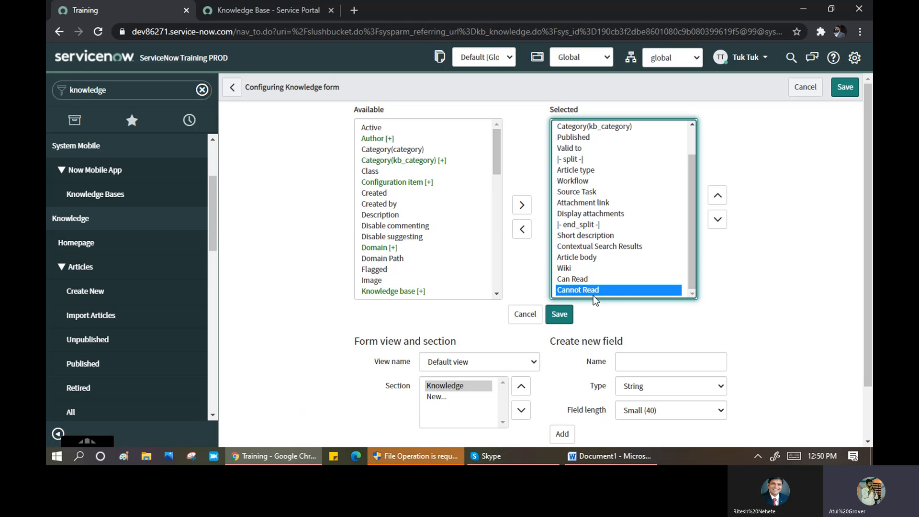
key("Up")
key("shift+Up")
left_click(591, 282)
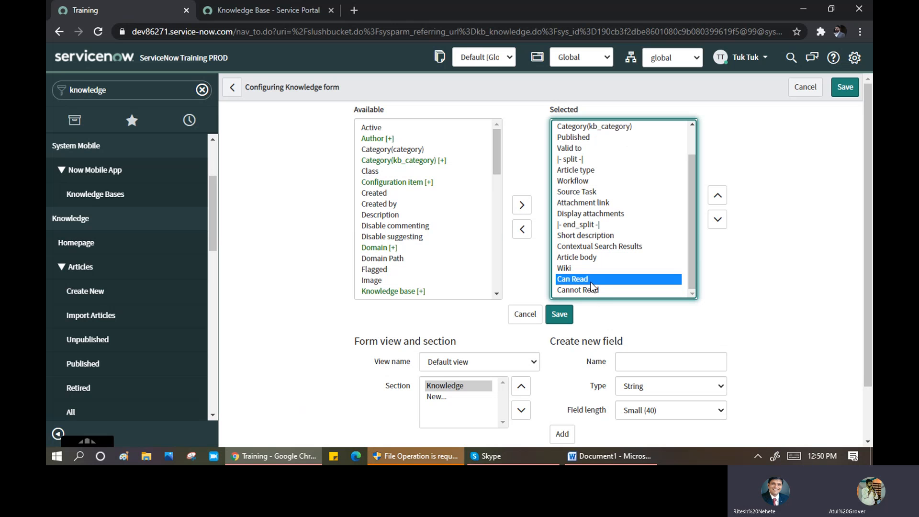
key("shift+Down")
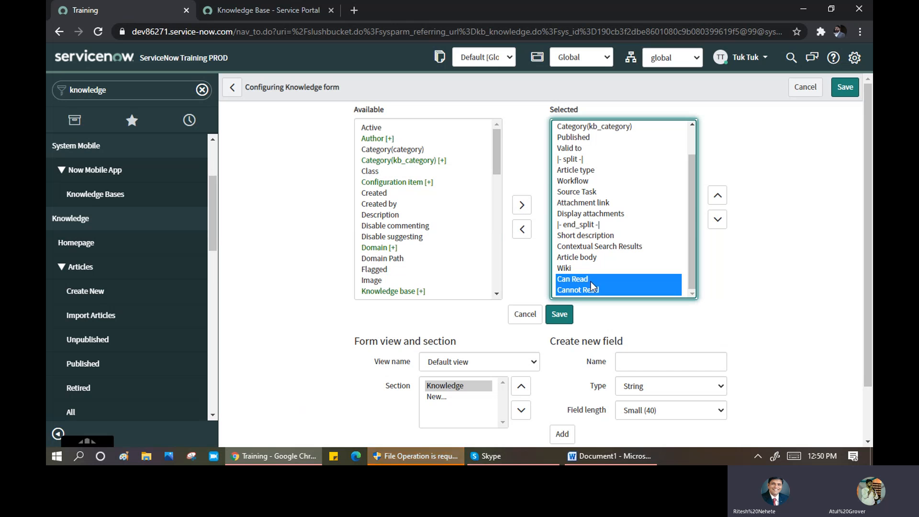
left_click(718, 196)
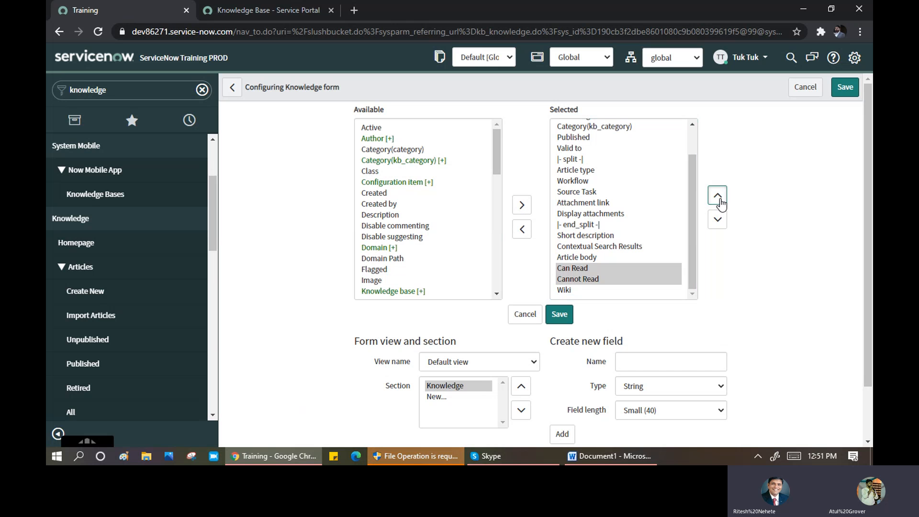
left_click(718, 197)
left_click(718, 196)
left_click(719, 196)
left_click(718, 197)
left_click(718, 197)
left_click(718, 196)
left_click(718, 197)
left_click(718, 196)
left_click(718, 196)
left_click(719, 196)
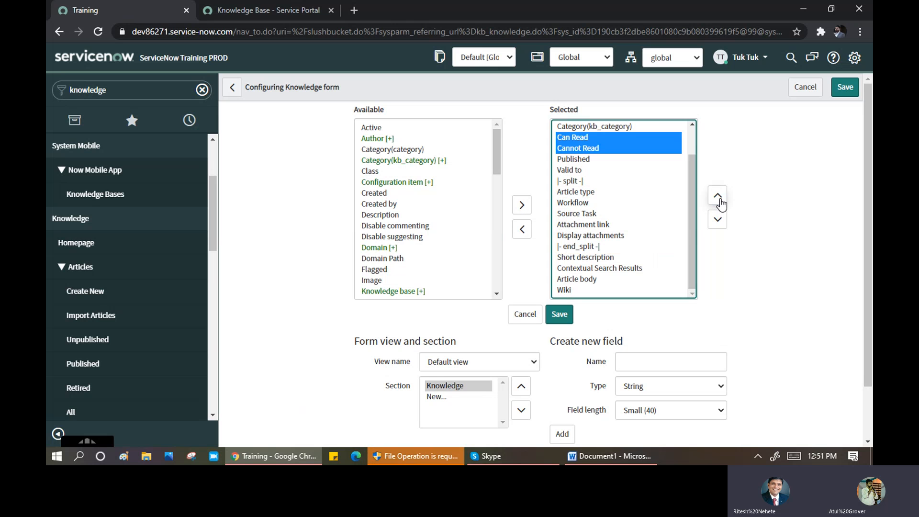
left_click(718, 196)
left_click(560, 316)
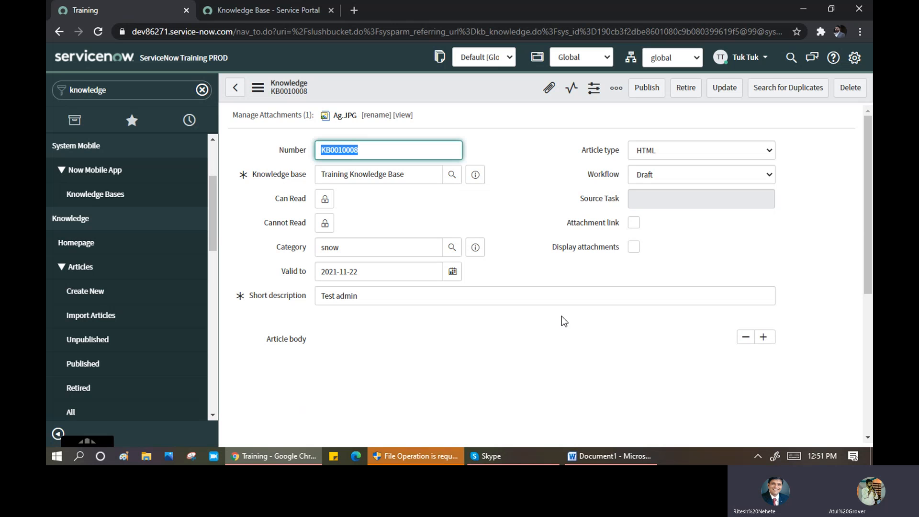
left_click(325, 200)
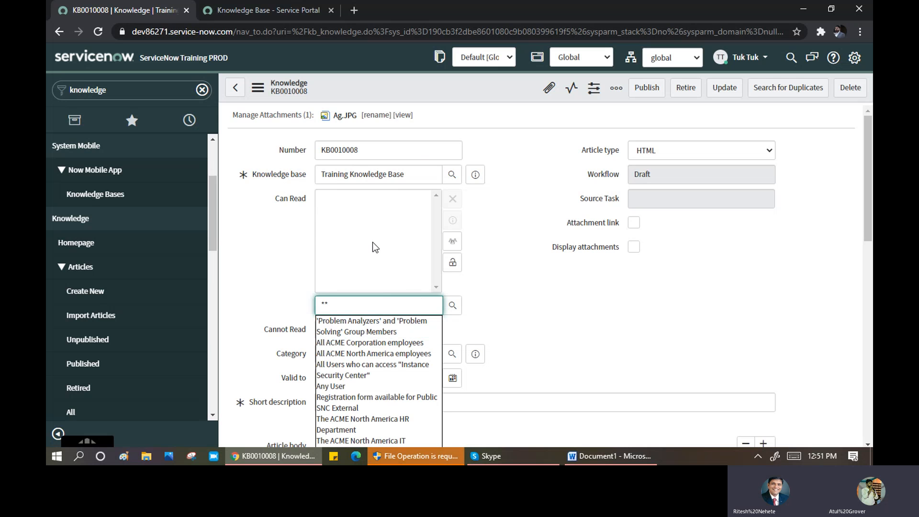
scroll(373, 244, "down", 5)
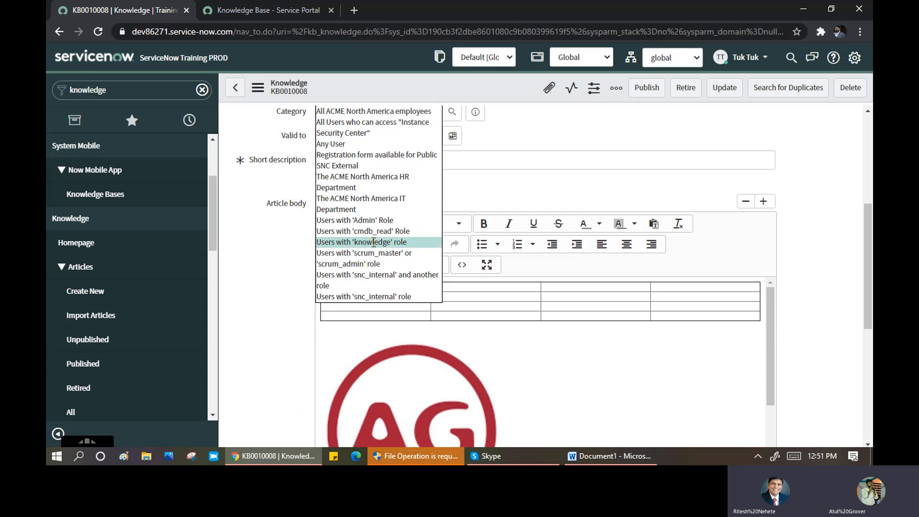
scroll(358, 205, "up", 5)
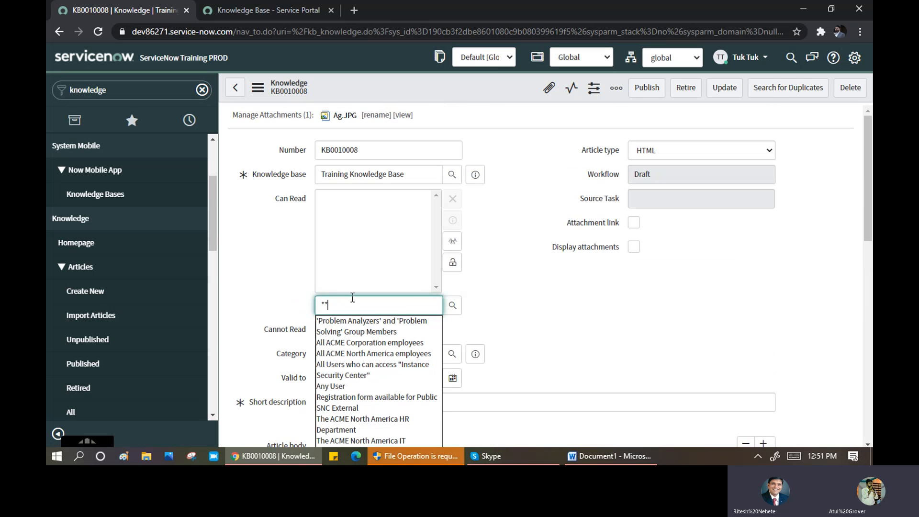
type("cri")
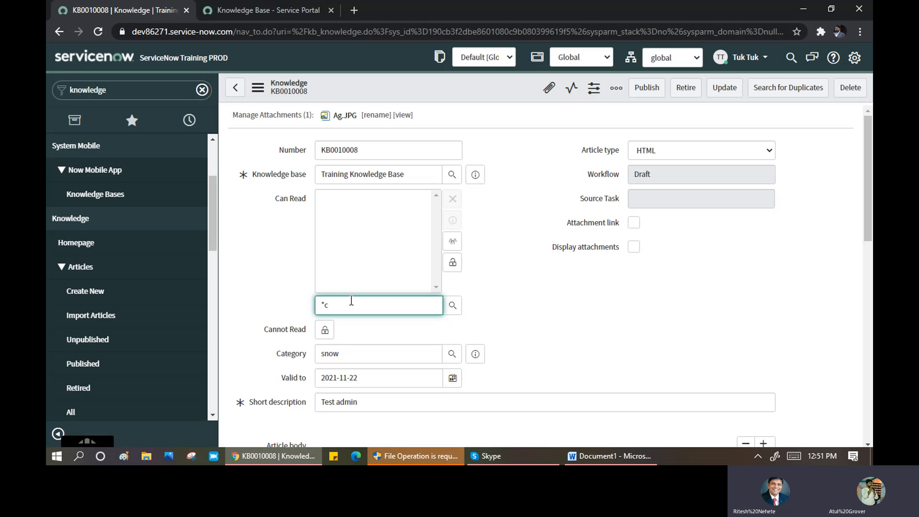
key("BackSpace")
key("BackSpace")
left_click(455, 263)
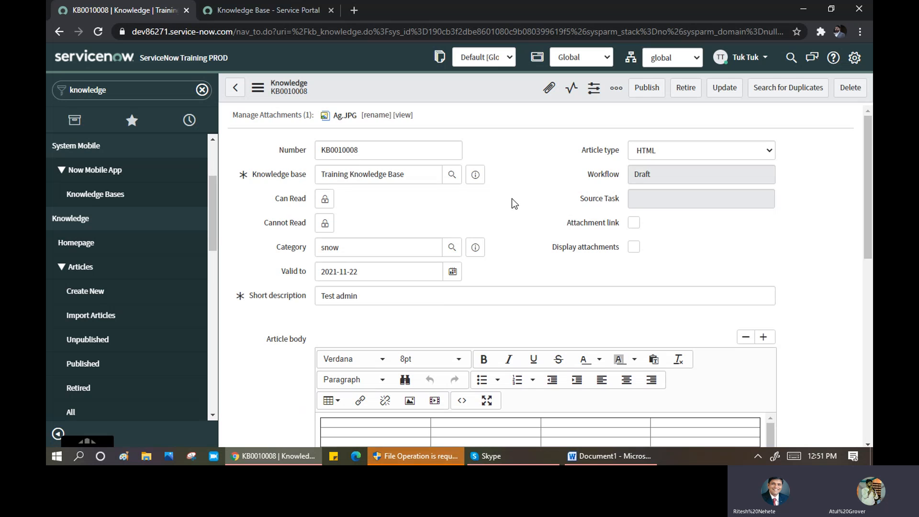
- Look over the KB0010008 form and publish the article
scroll(512, 198, "down", 4)
scroll(512, 198, "down", 5)
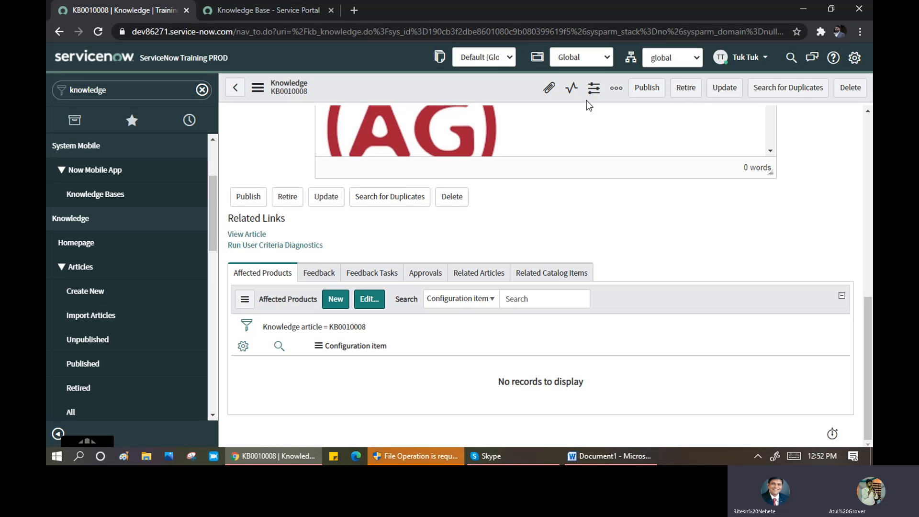
scroll(615, 207, "up", 10)
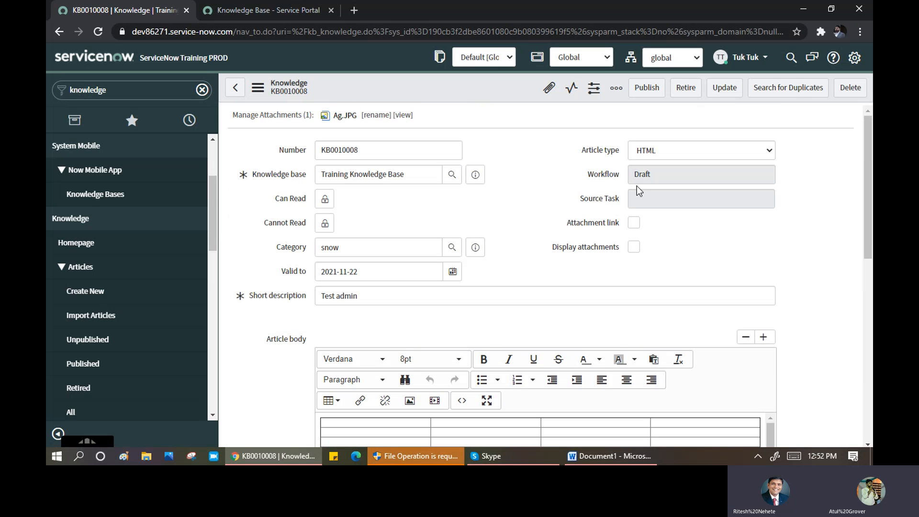
left_click(645, 91)
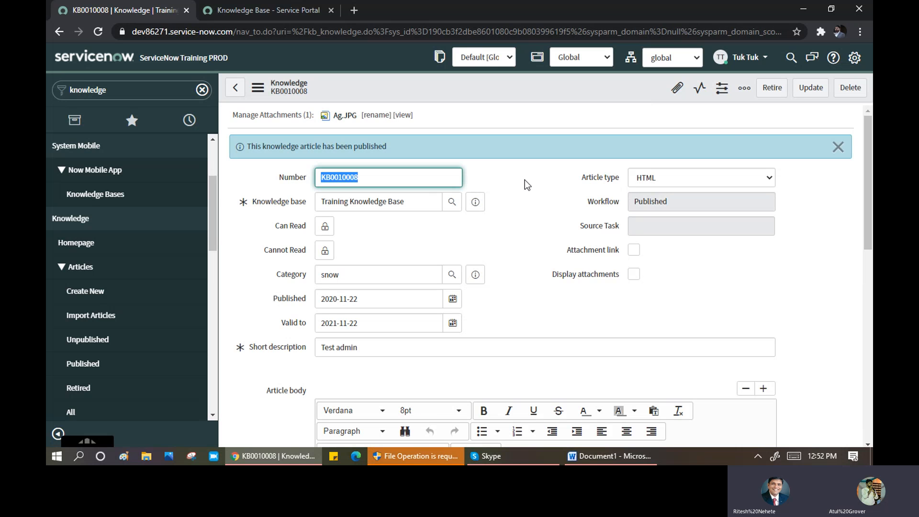
- Scroll the article to confirm Workflow Published and Published date 2020-11-22
scroll(525, 179, "down", 8)
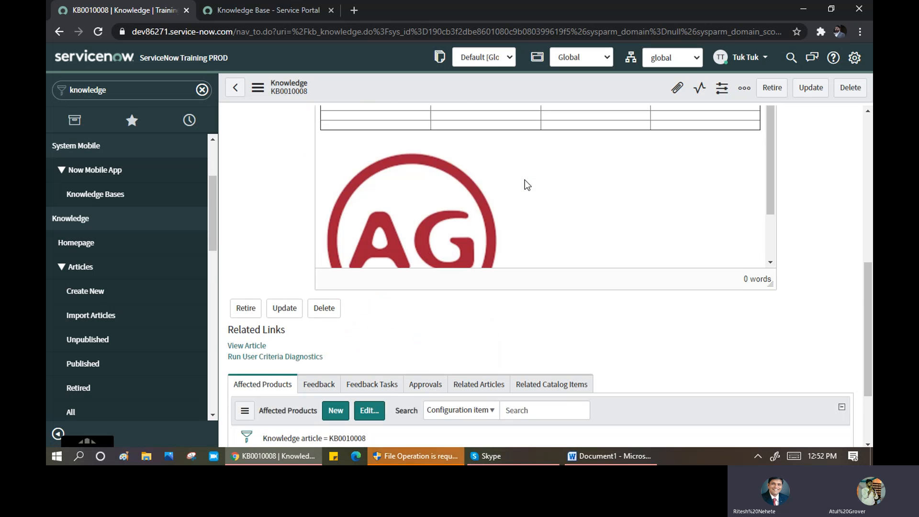
scroll(525, 180, "down", 3)
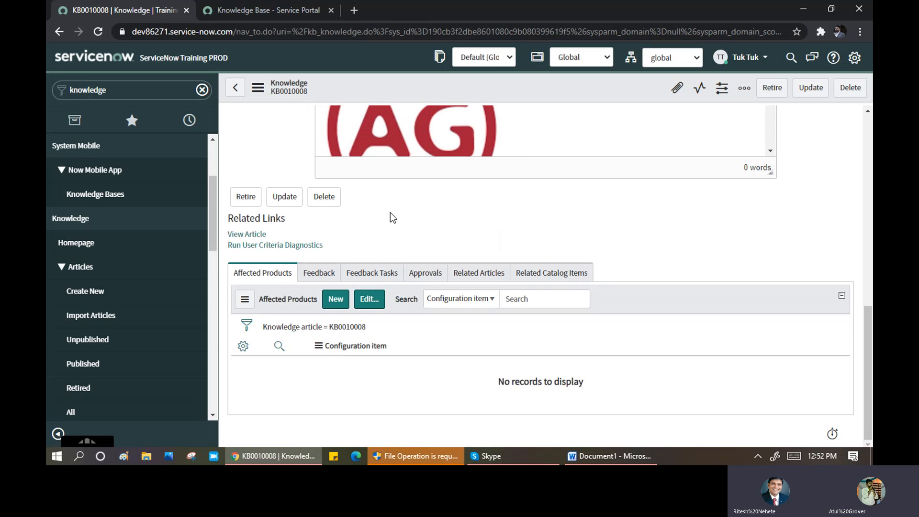
scroll(398, 217, "up", 10)
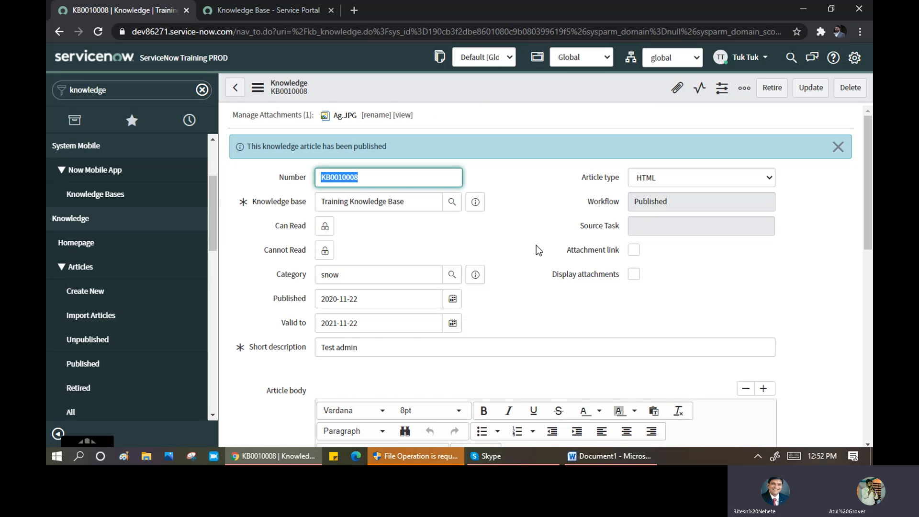
scroll(536, 246, "down", 4)
scroll(536, 247, "down", 6)
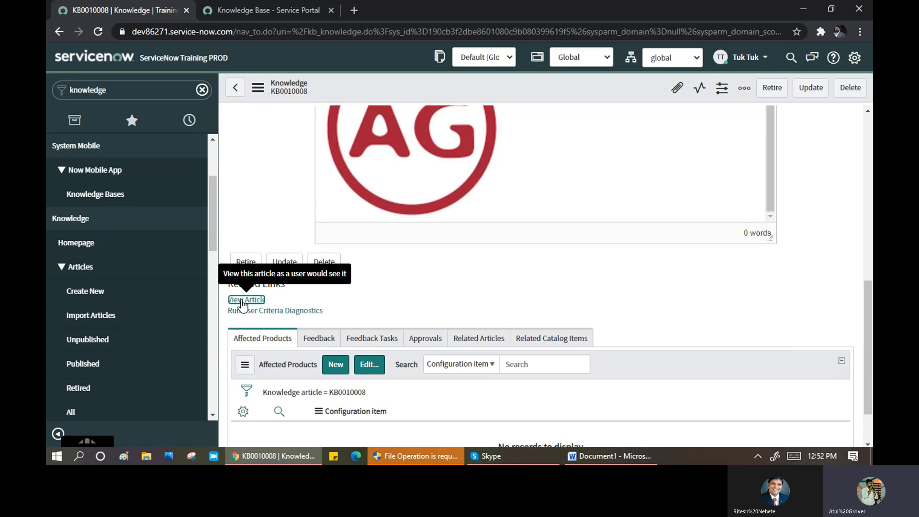
left_click(243, 301)
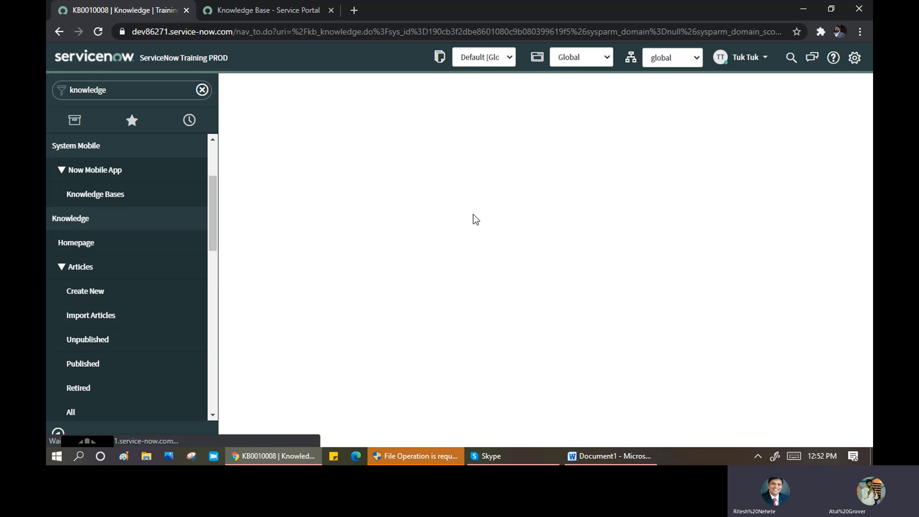
scroll(455, 182, "down", 5)
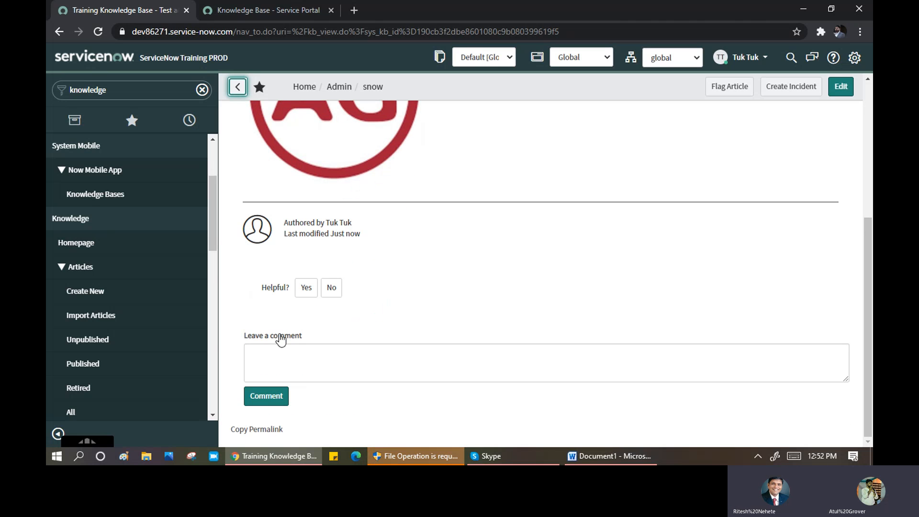
scroll(393, 274, "up", 5)
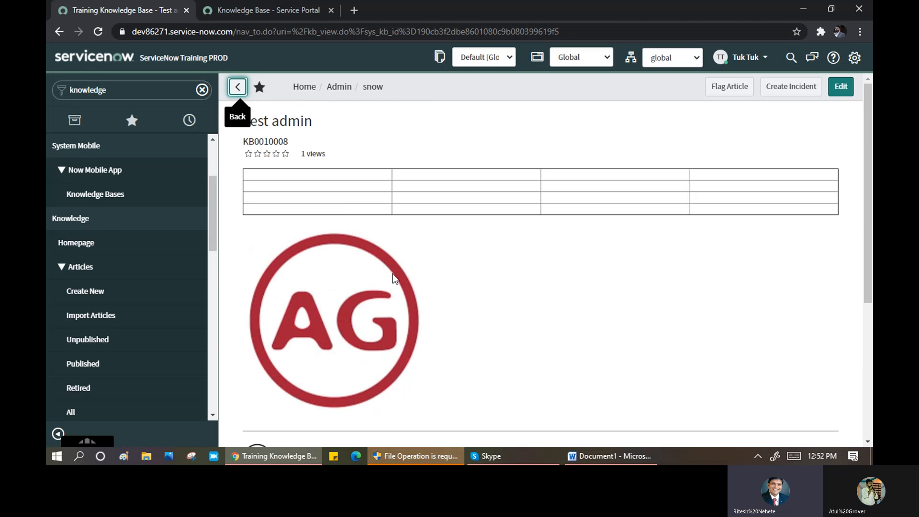
left_click(239, 87)
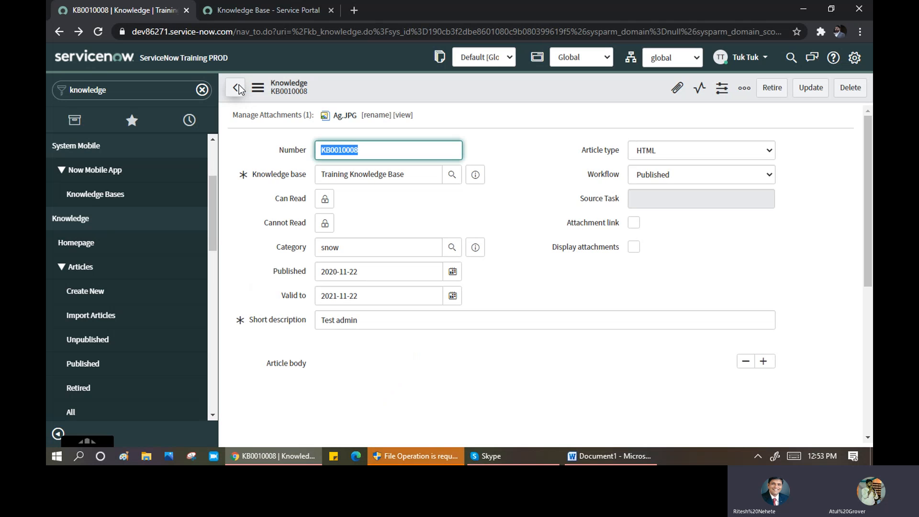
left_click(252, 8)
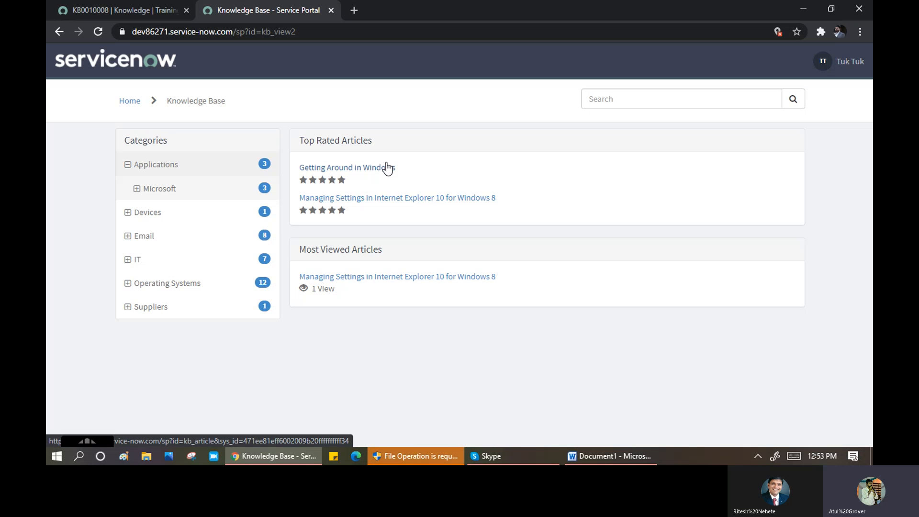
left_click(111, 6)
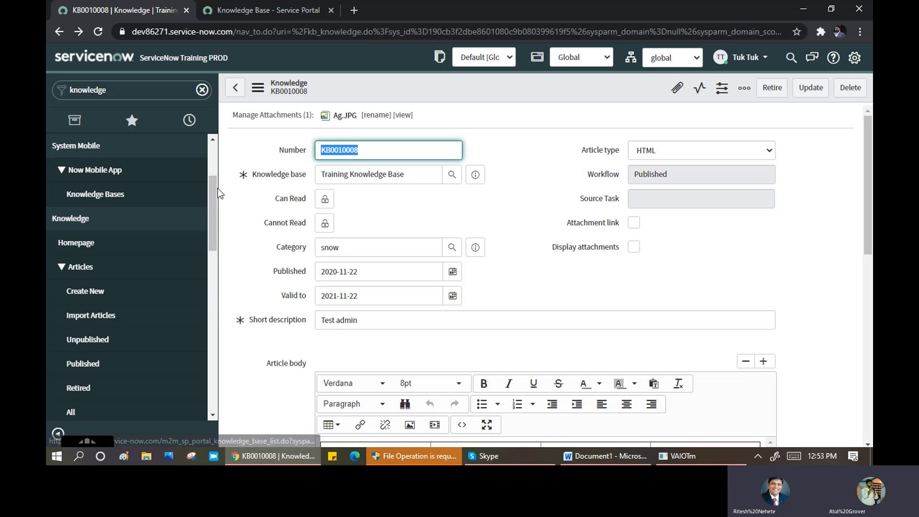
left_click_drag(214, 187, 205, 264)
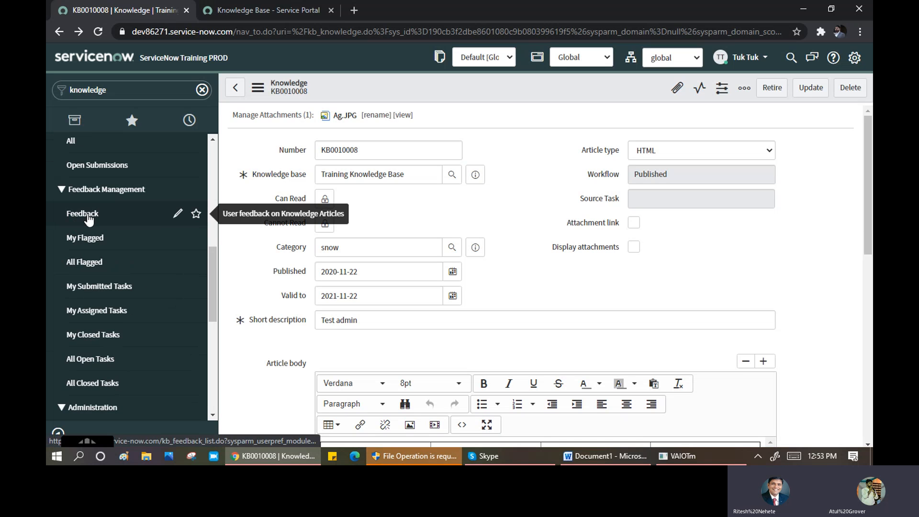
- Open Knowledge Feedback and filter it to short descriptions containing 'windows 8'
left_click(88, 218)
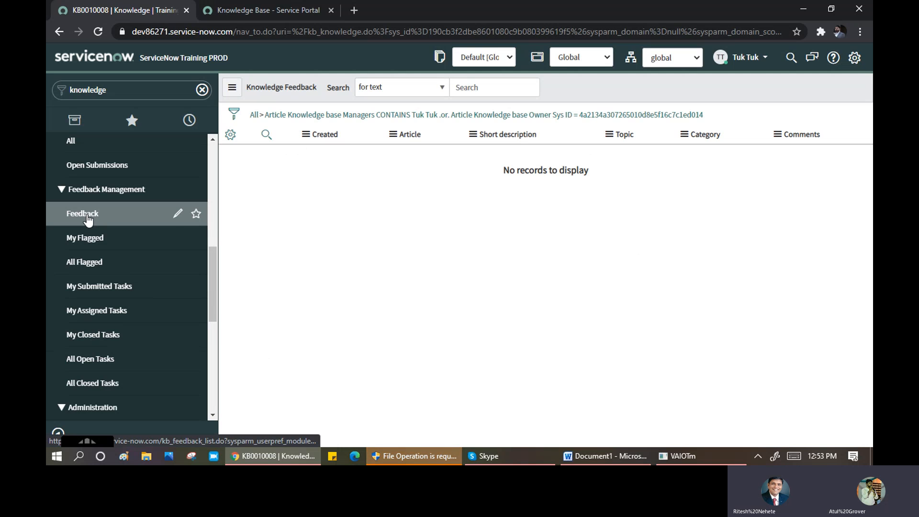
left_click(253, 116)
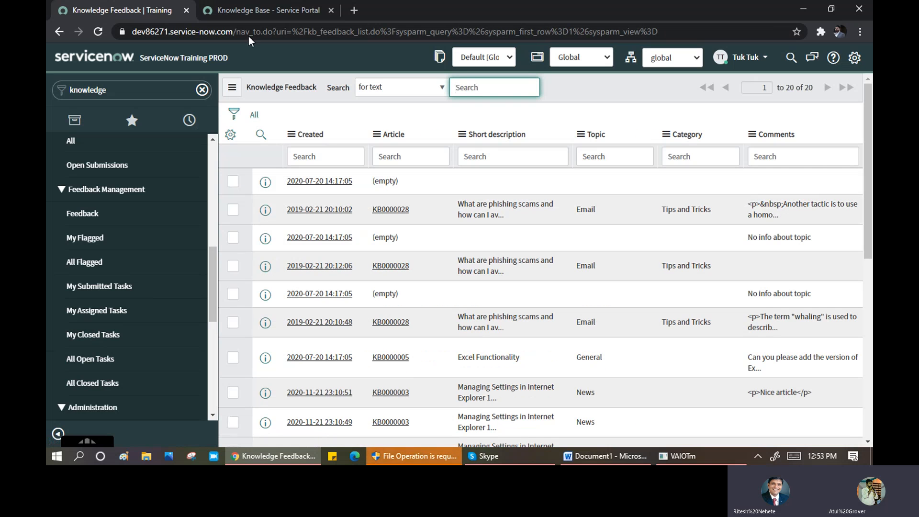
left_click(246, 11)
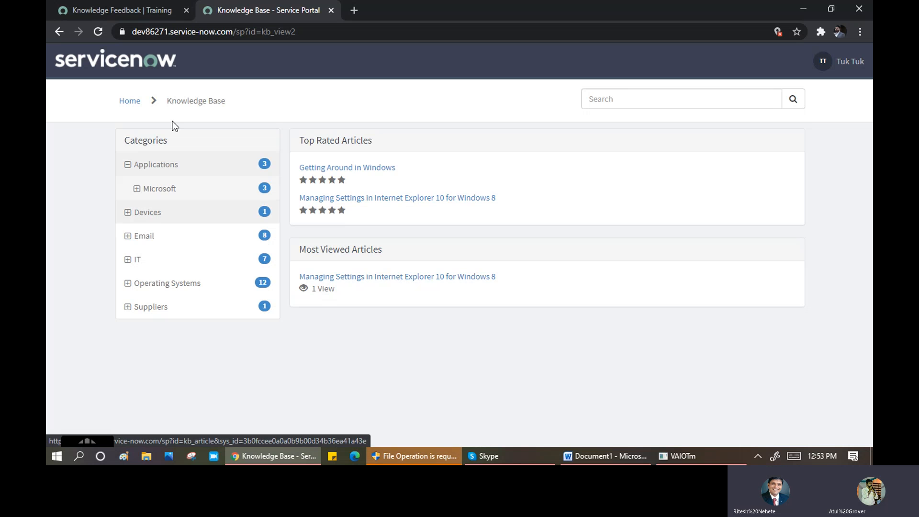
left_click(104, 12)
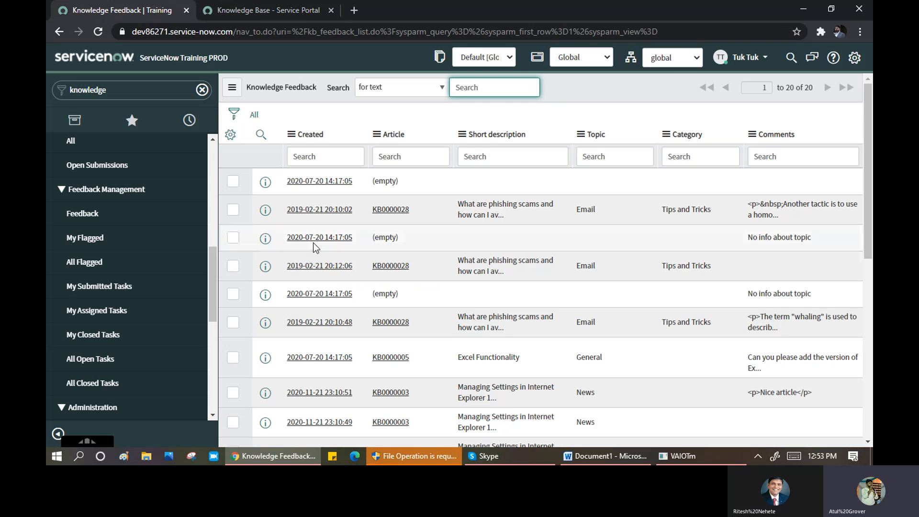
left_click(487, 162)
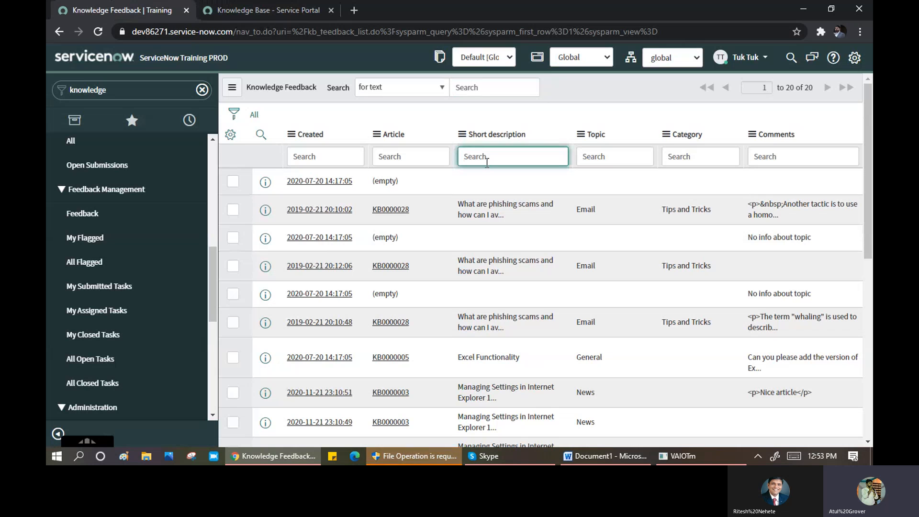
type("*windo")
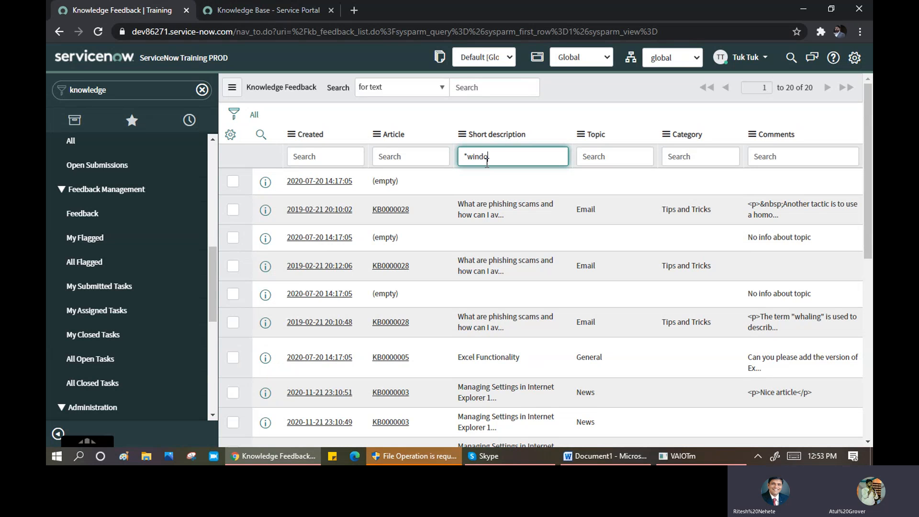
type("ws")
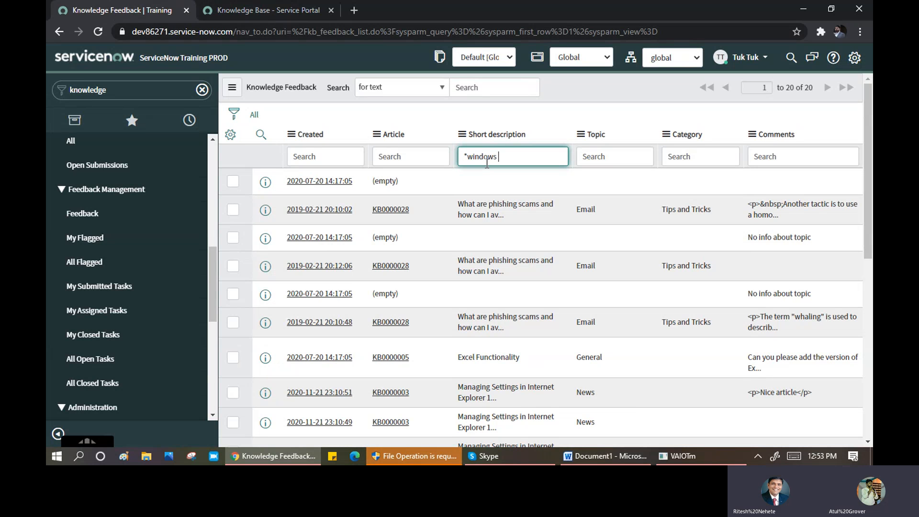
type(" 8")
key("Return")
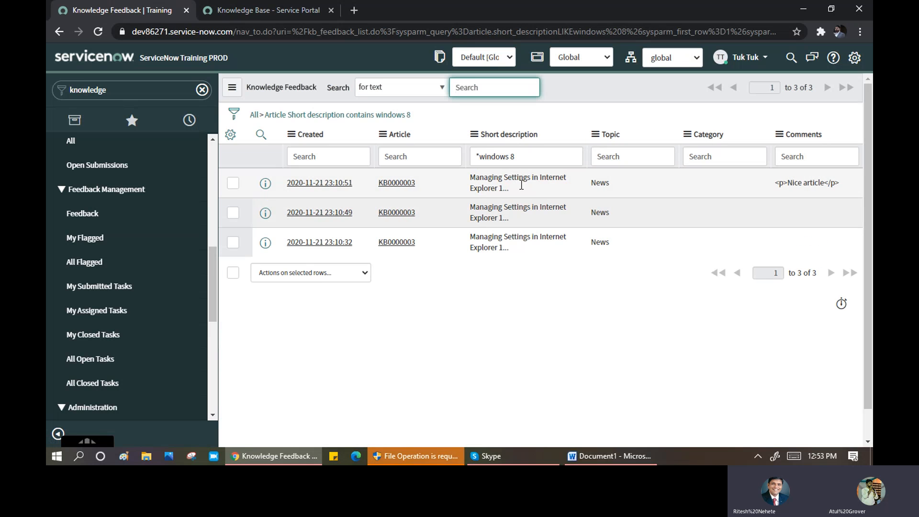
left_click(274, 10)
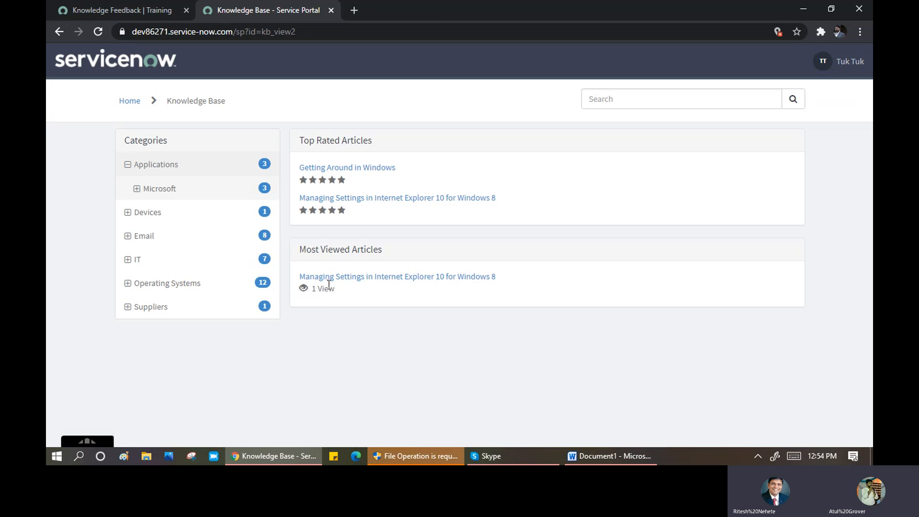
left_click(139, 14)
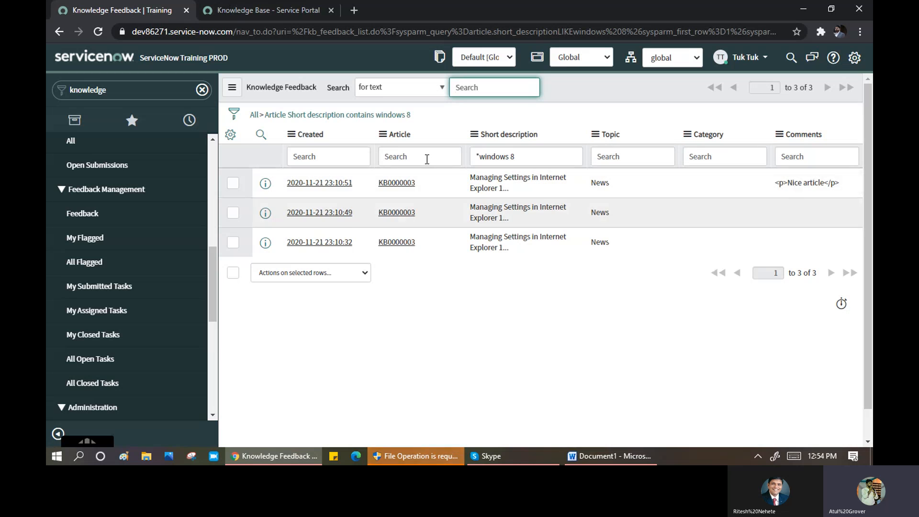
- Inspect the three KB0000003 feedback records, noting the comment and rating 5
left_click(316, 187)
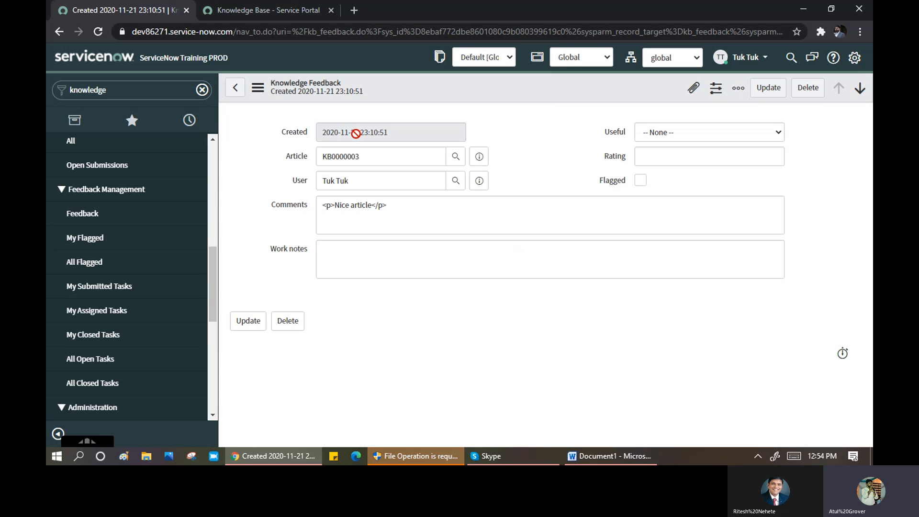
left_click_drag(404, 209, 310, 205)
left_click(236, 89)
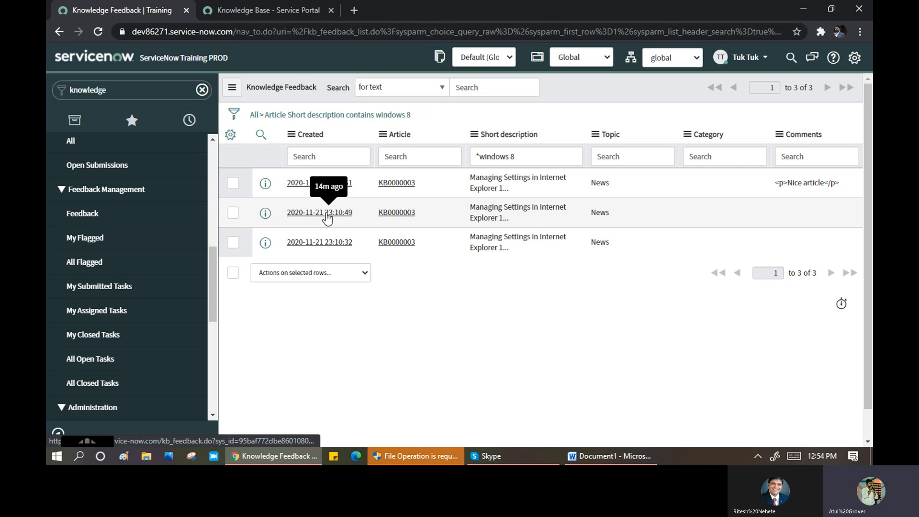
left_click(320, 212)
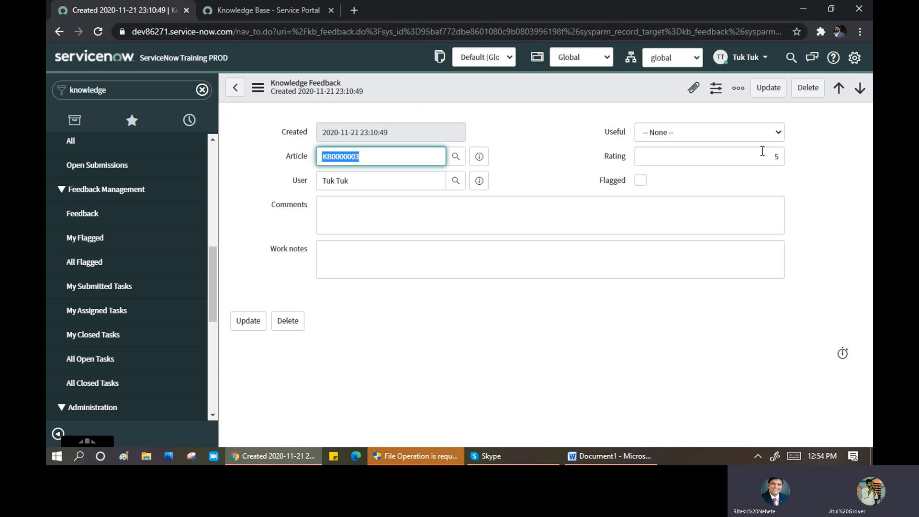
left_click_drag(762, 156, 785, 156)
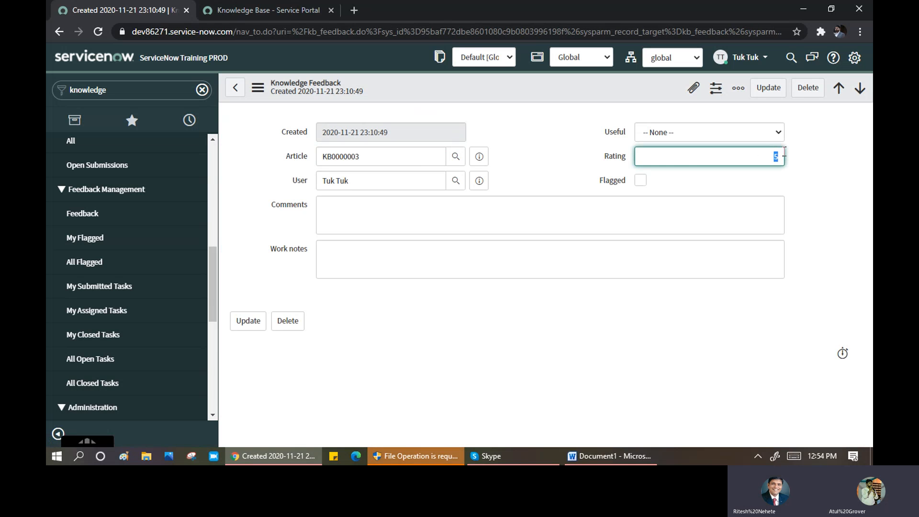
left_click(240, 93)
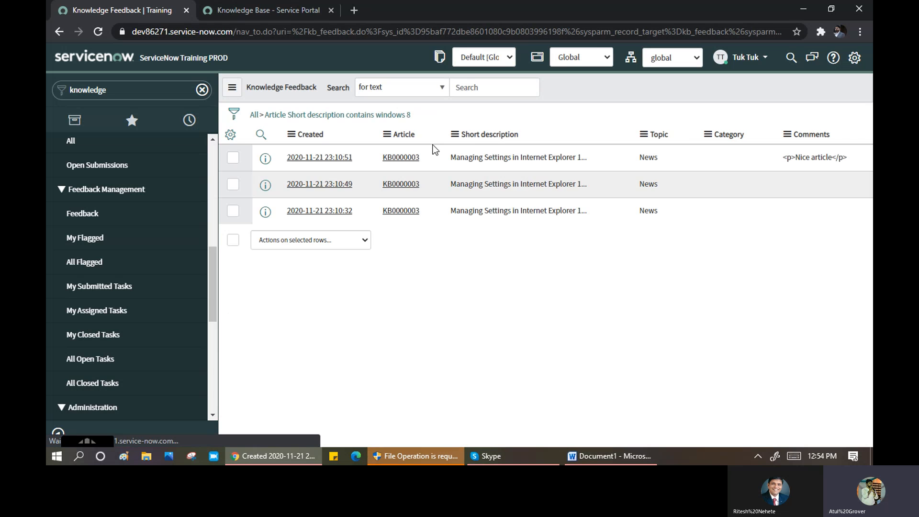
left_click(329, 243)
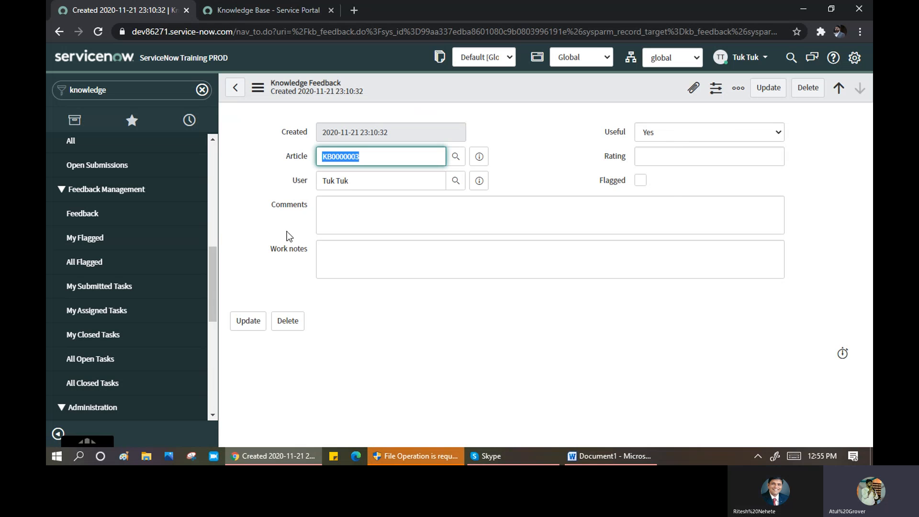
left_click(236, 90)
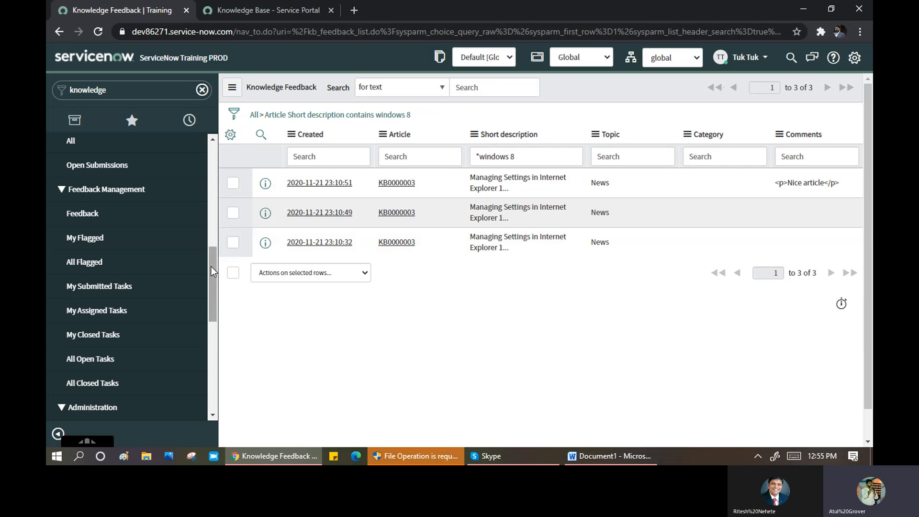
left_click_drag(212, 271, 216, 340)
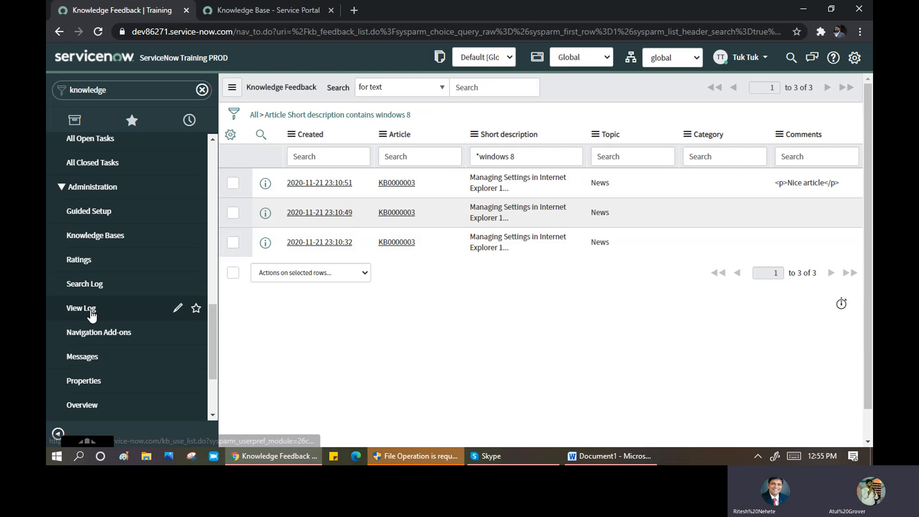
- Open the Knowledge Use log and group its 22 entries by Article
left_click(78, 309)
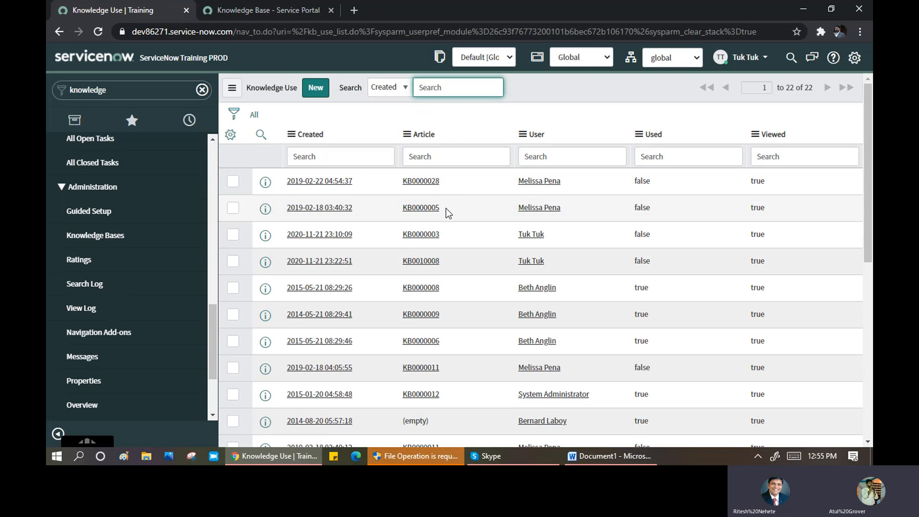
scroll(450, 218, "down", 6)
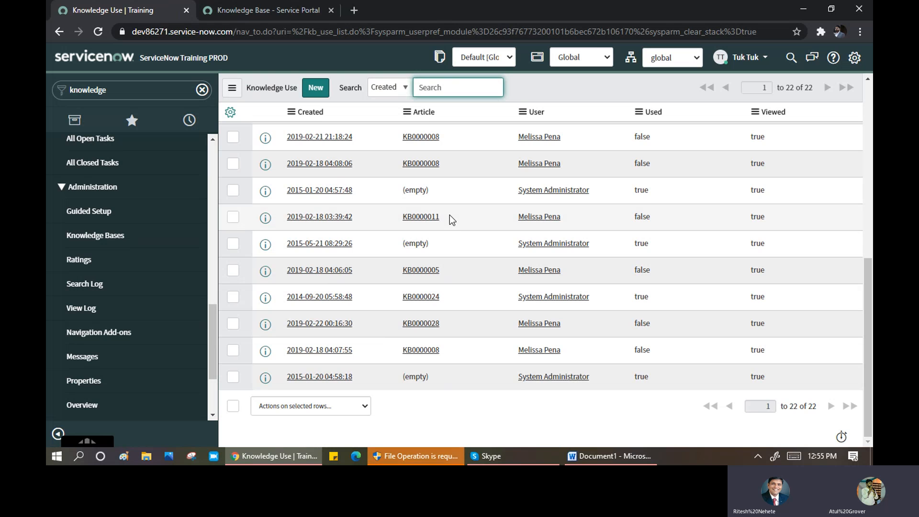
scroll(449, 214, "up", 6)
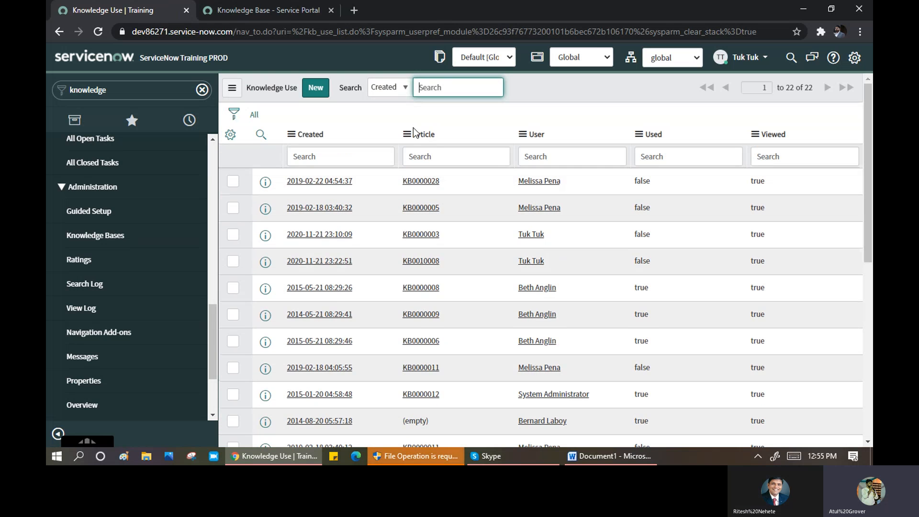
left_click(408, 136)
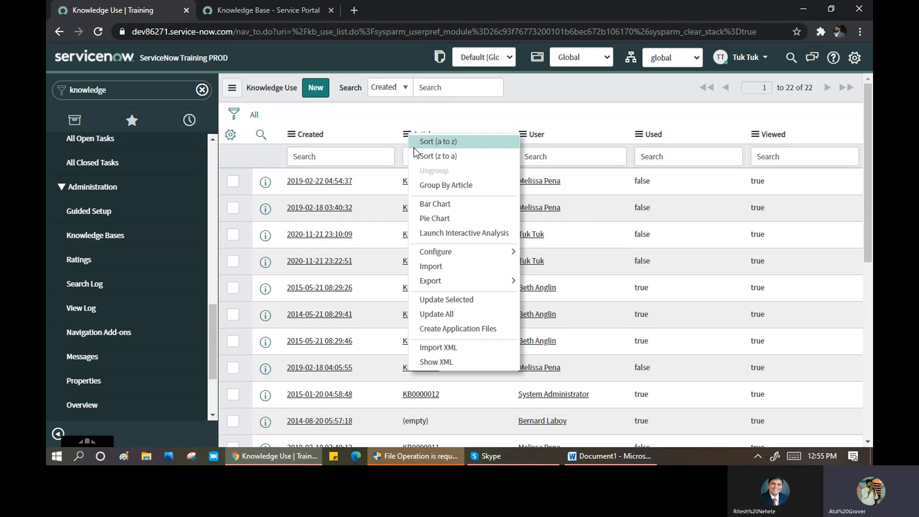
left_click(431, 183)
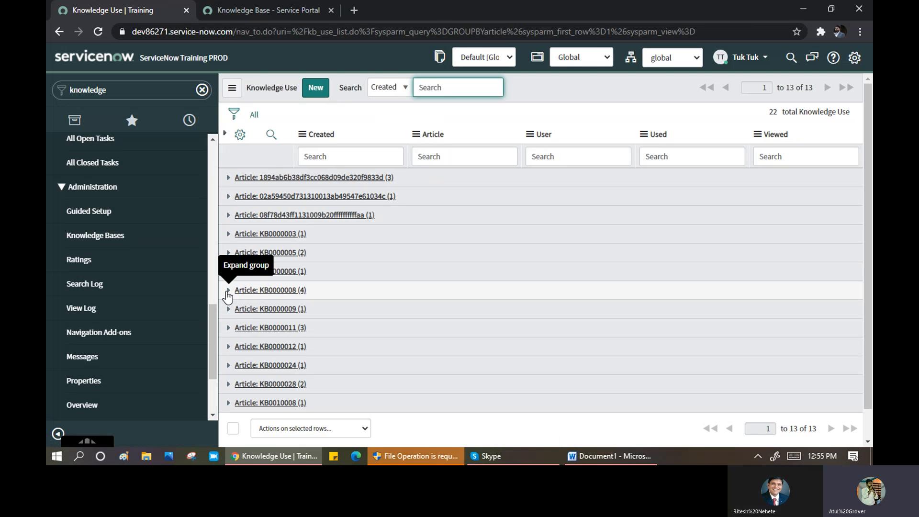
- Expand the KB0000008 group to see its four usage entries, then collapse it
left_click(228, 291)
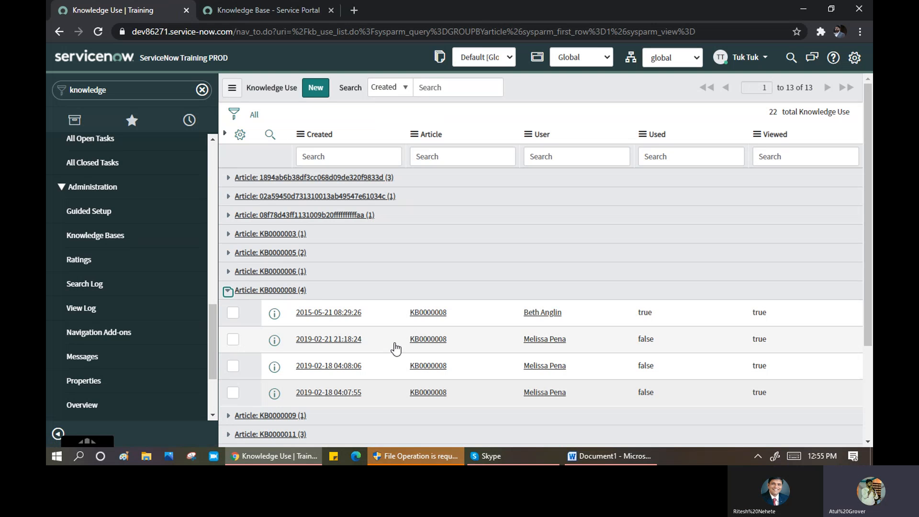
left_click(228, 291)
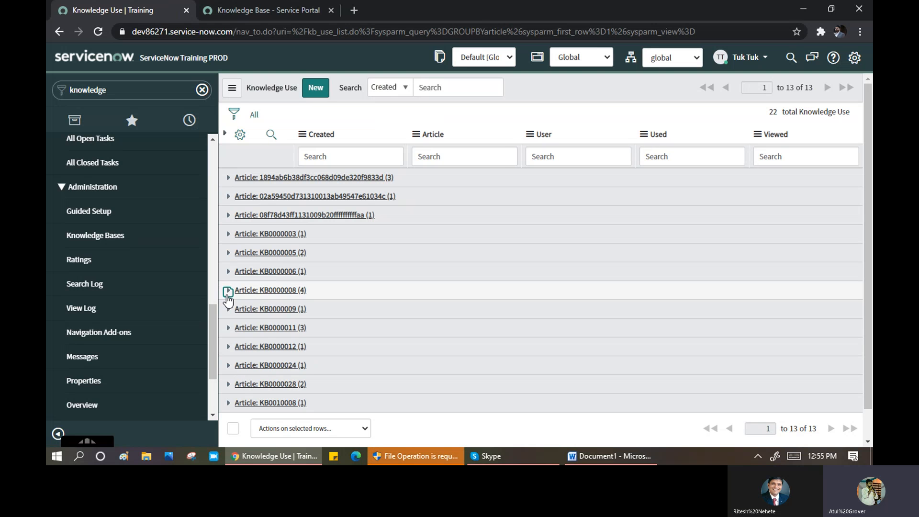
left_click_drag(214, 319, 212, 343)
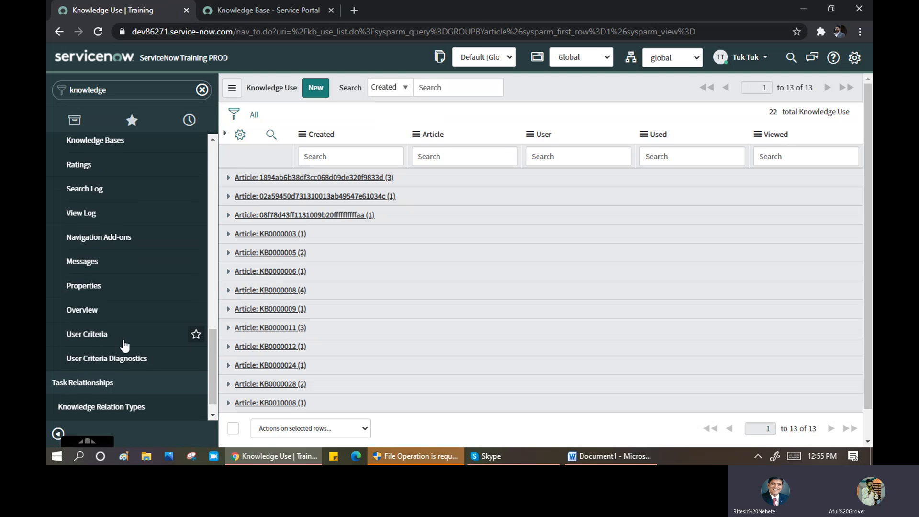
- Open User Criteria and scroll through the 16 active criteria, such as Any User
left_click(85, 340)
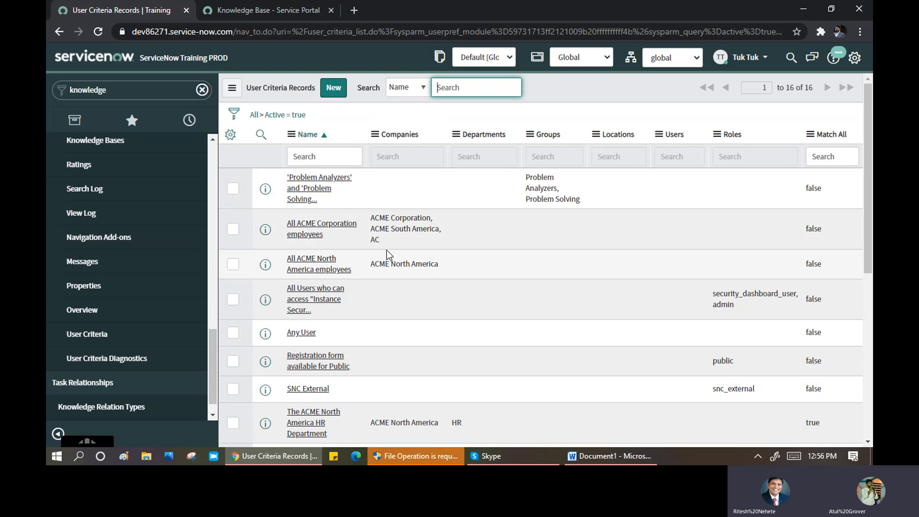
scroll(355, 201, "down", 5)
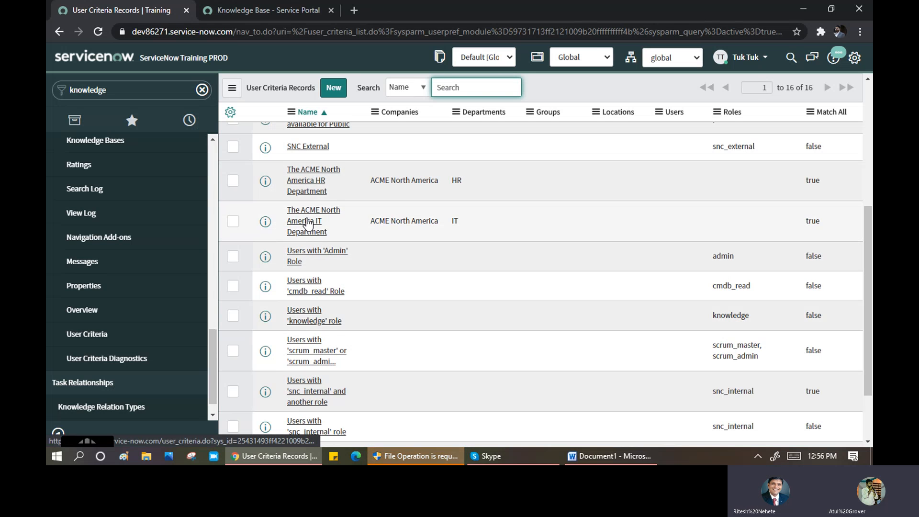
scroll(306, 248, "down", 2)
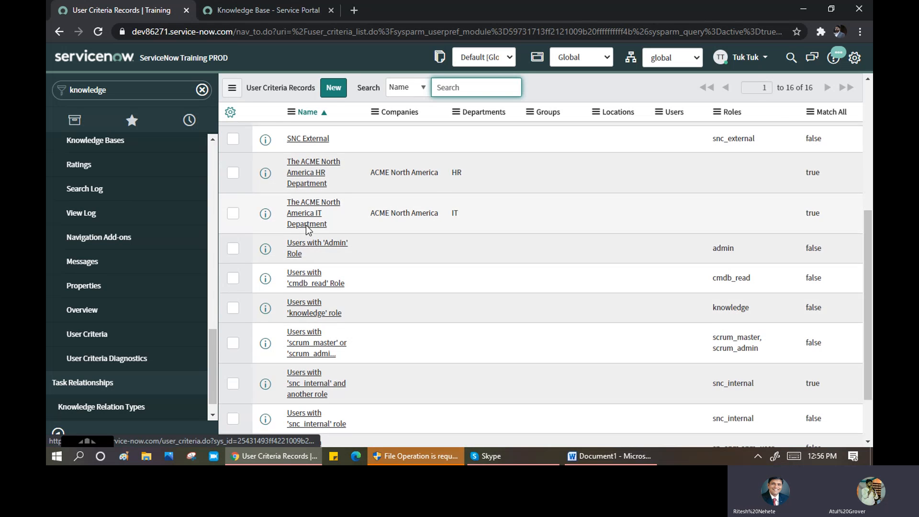
scroll(305, 250, "up", 5)
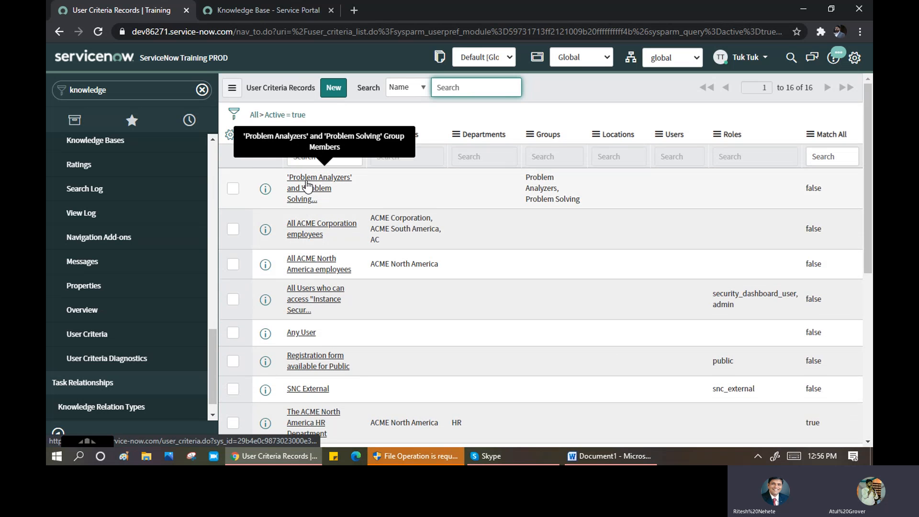
left_click(215, 359)
left_click_drag(214, 360, 209, 326)
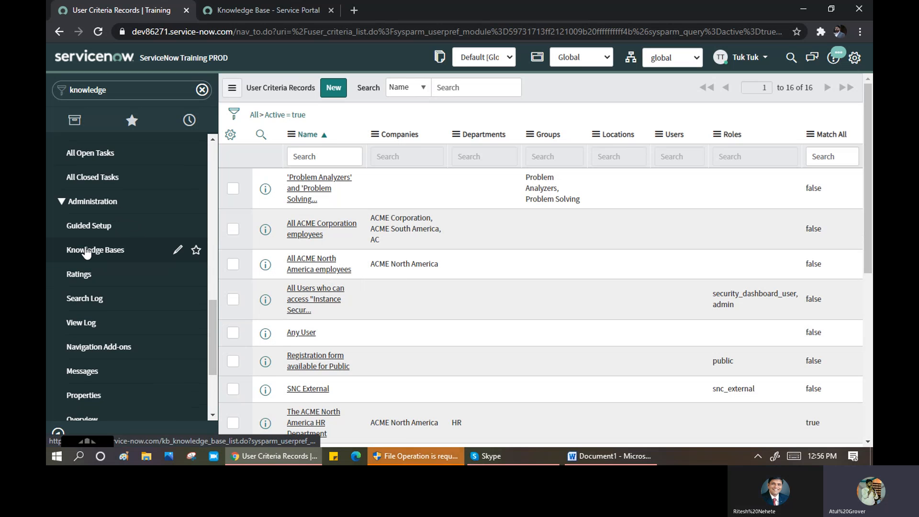
- Check the IT knowledge base's Articles and Questions tabs, finding no questions, then go to Skype
left_click_drag(211, 329, 211, 163)
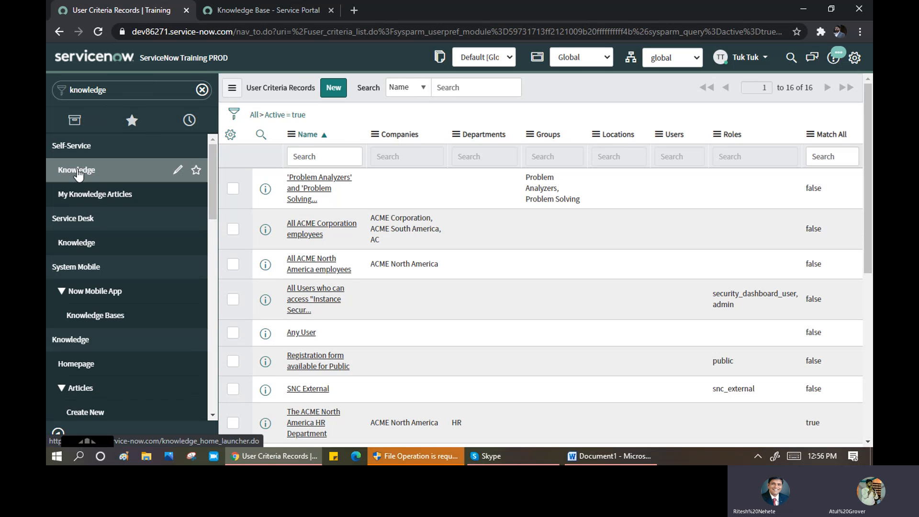
left_click(78, 175)
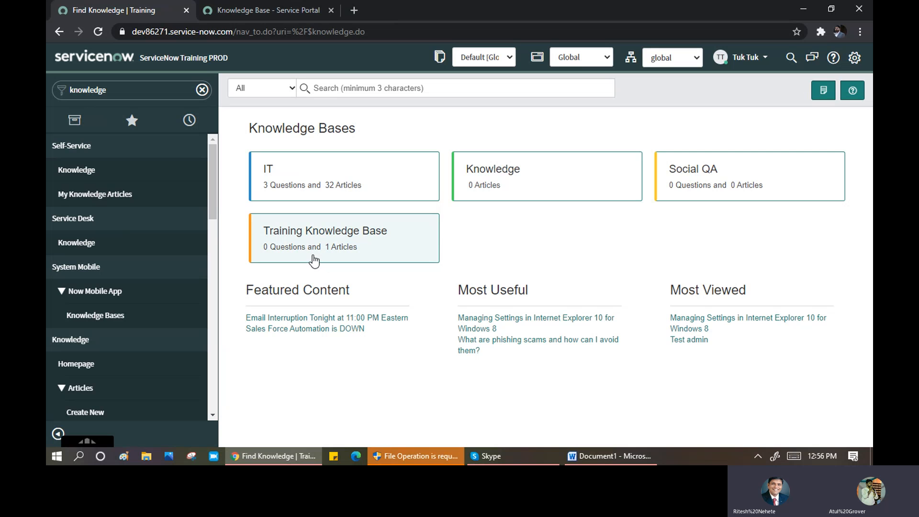
left_click(334, 191)
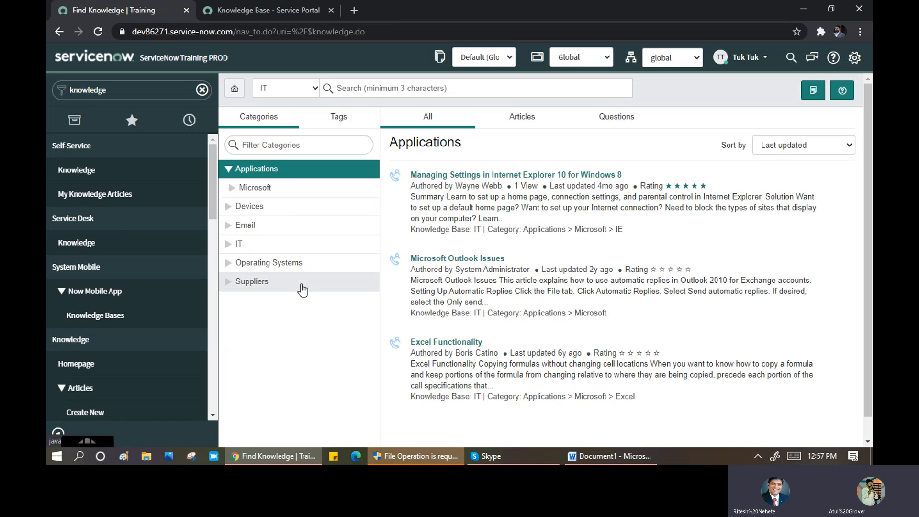
left_click(526, 117)
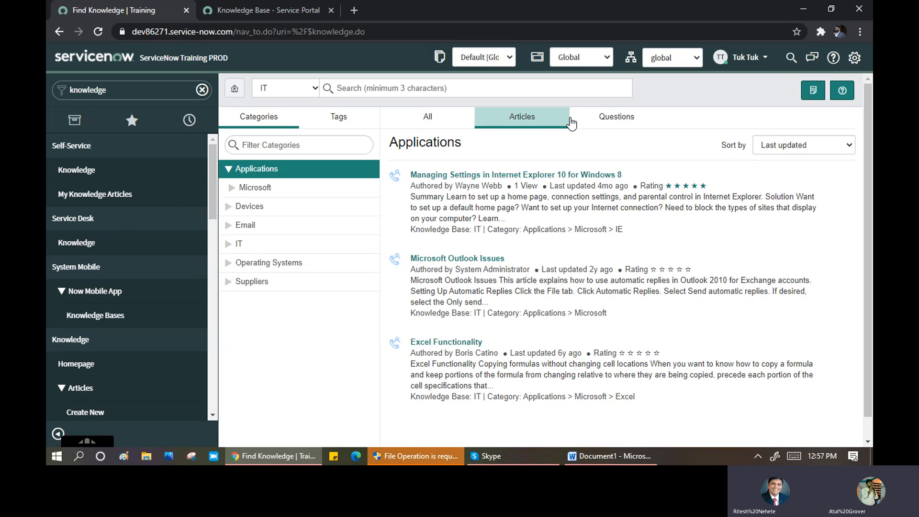
left_click(616, 119)
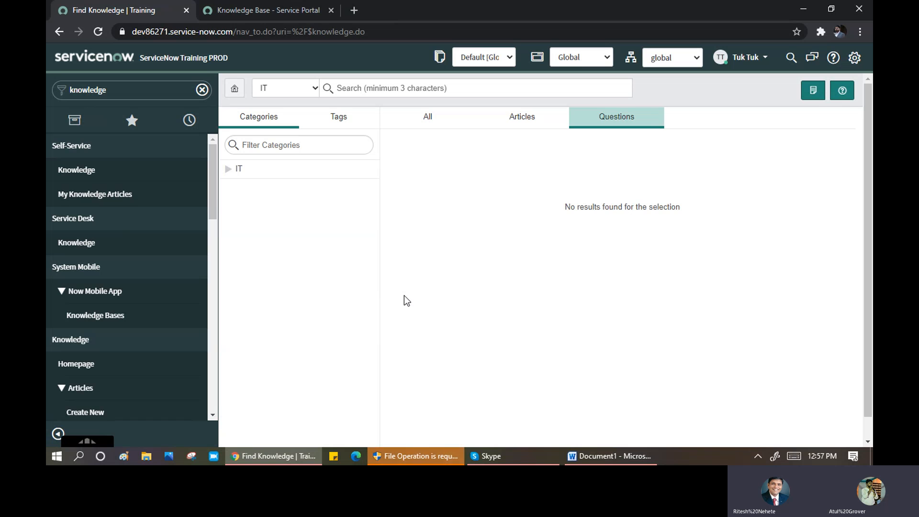
left_click(498, 455)
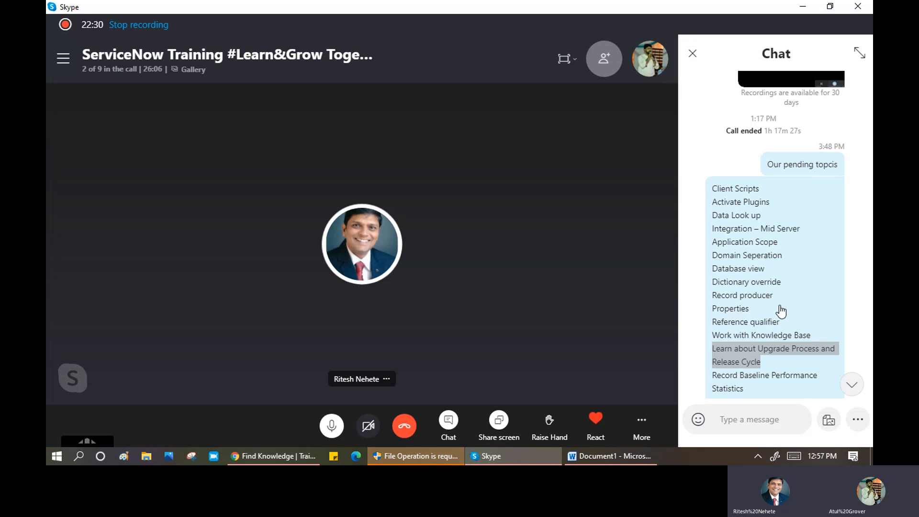
- Add the line 'ACL → Access Control List' to the Word notes
left_click(616, 458)
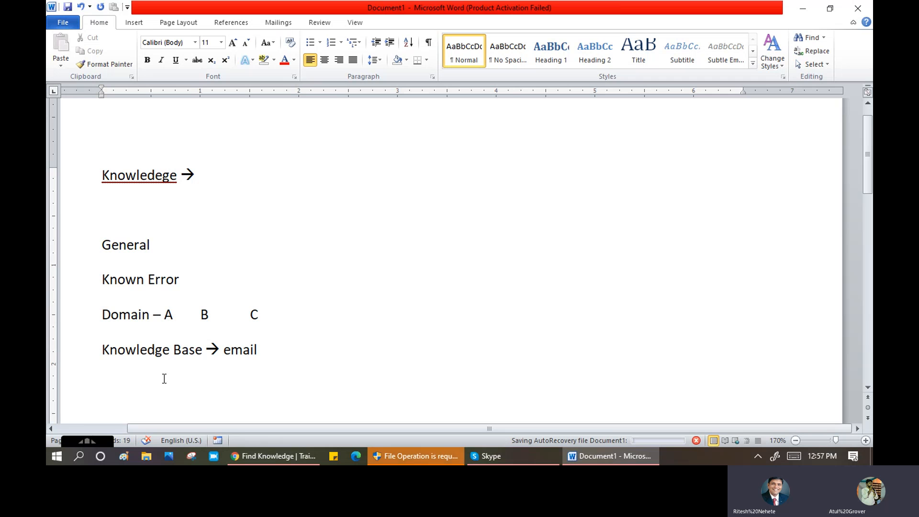
type("ACL --?")
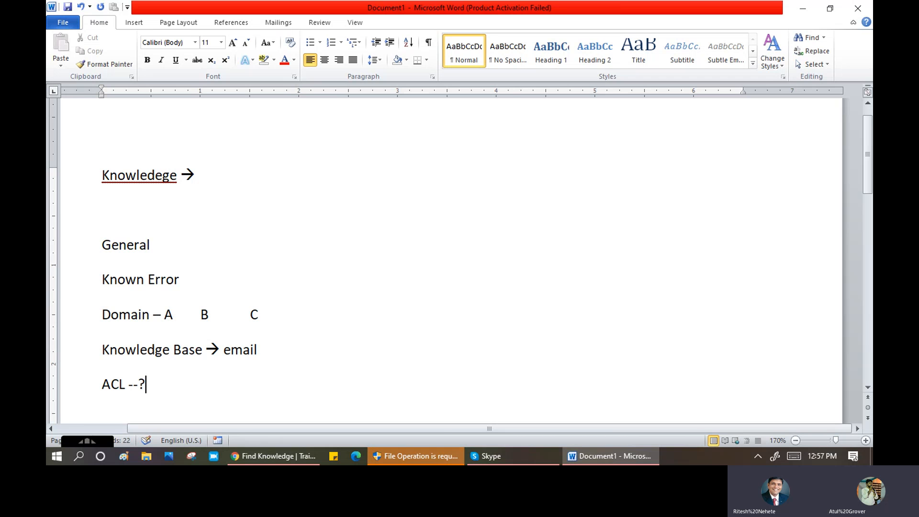
key("BackSpace")
type("Access Control")
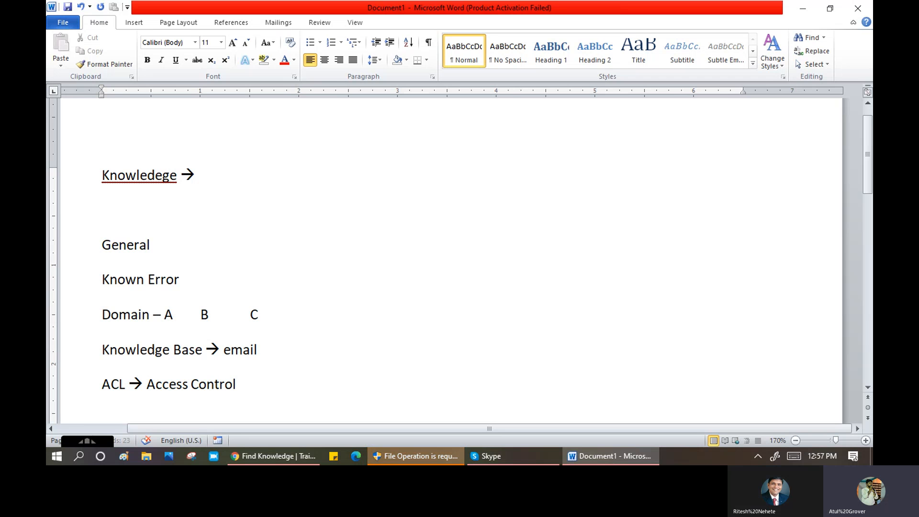
type(" List")
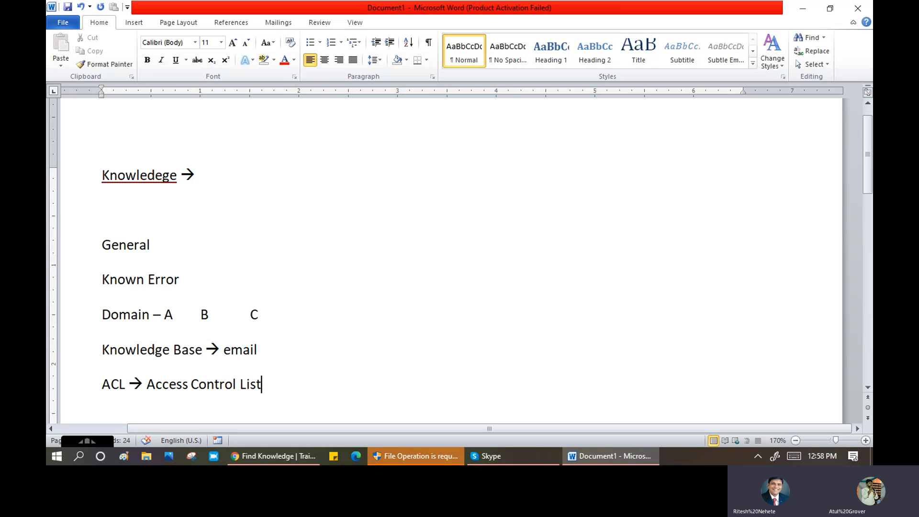
- Add a new line 'Table<tab>Field level', then return to the ServiceNow window
key("Return")
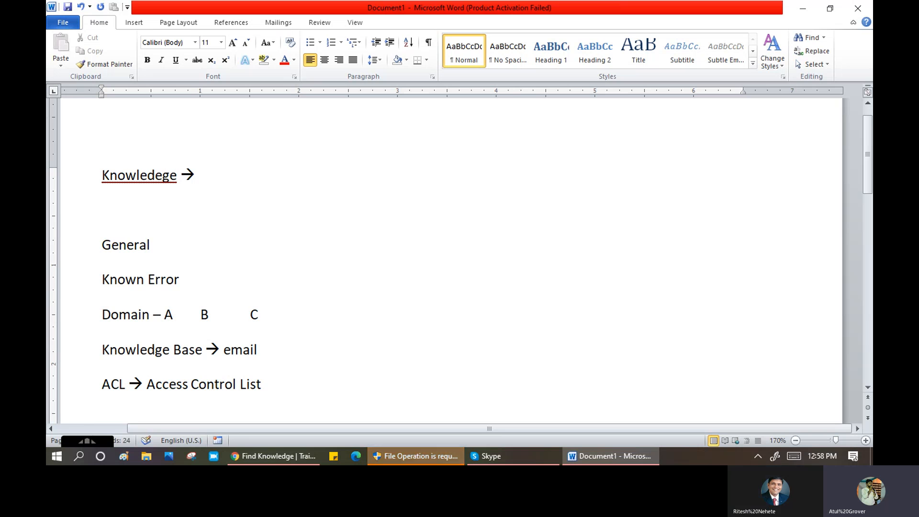
type("Table")
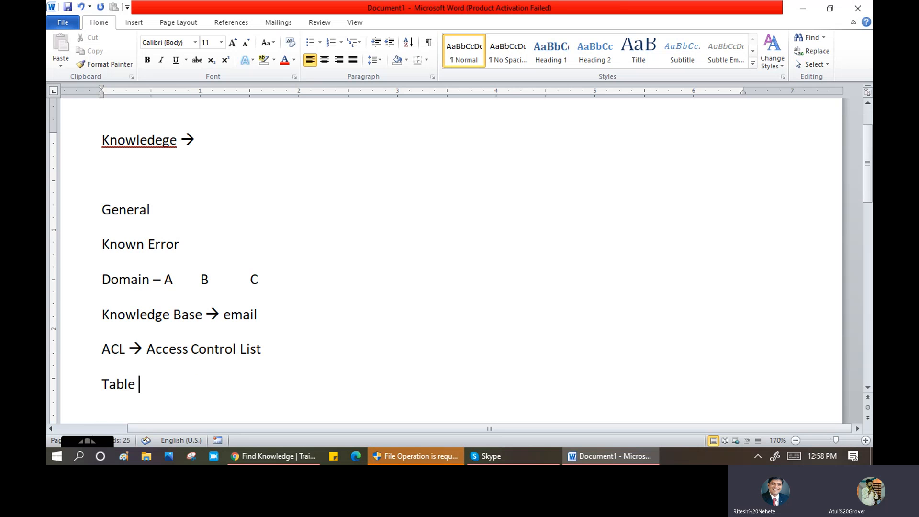
key("Tab")
type("R")
key("BackSpace")
type("Field")
type("leve")
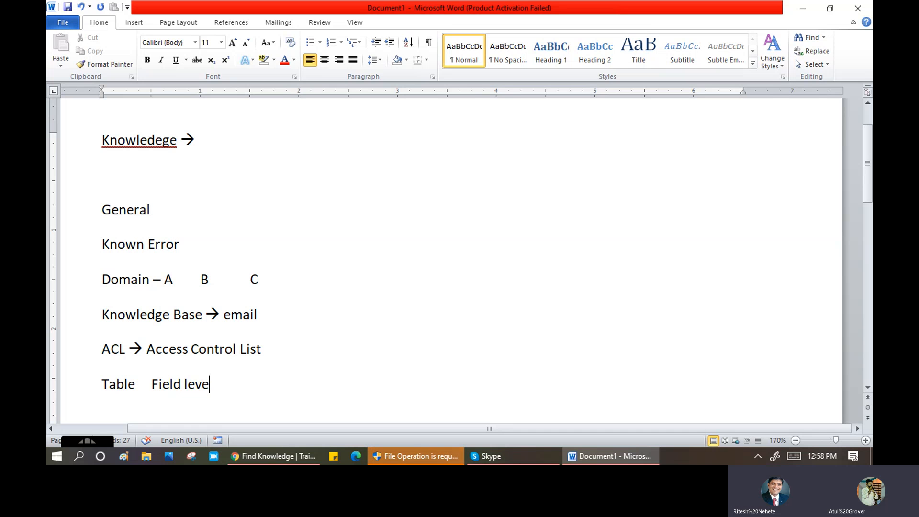
type("l")
key("alt+Tab")
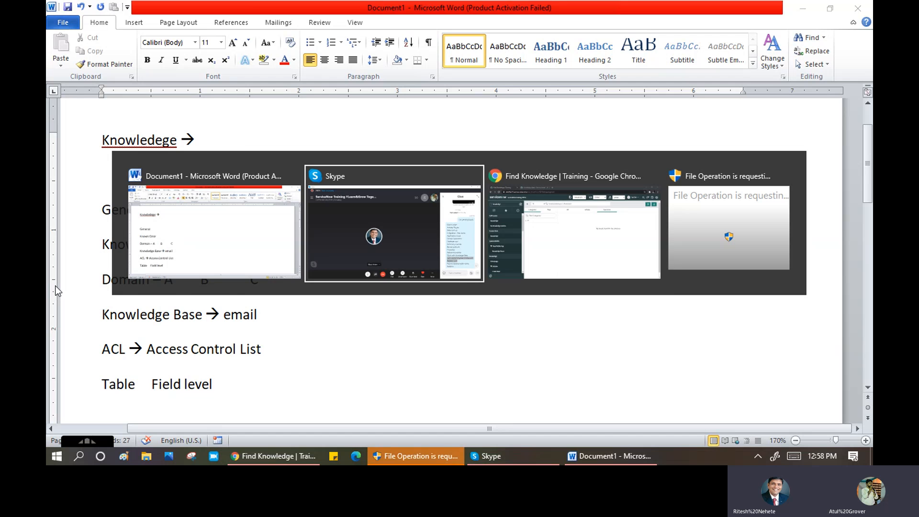
key("alt+Tab")
- Find Access Control (ACL) via the 'Access C' navigator filter and open the $pwd_change rule
double_click(138, 92)
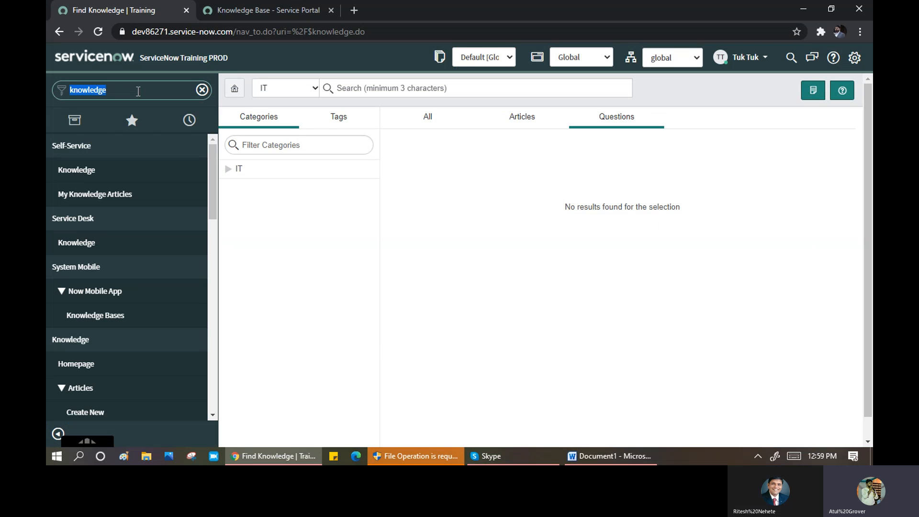
type("A")
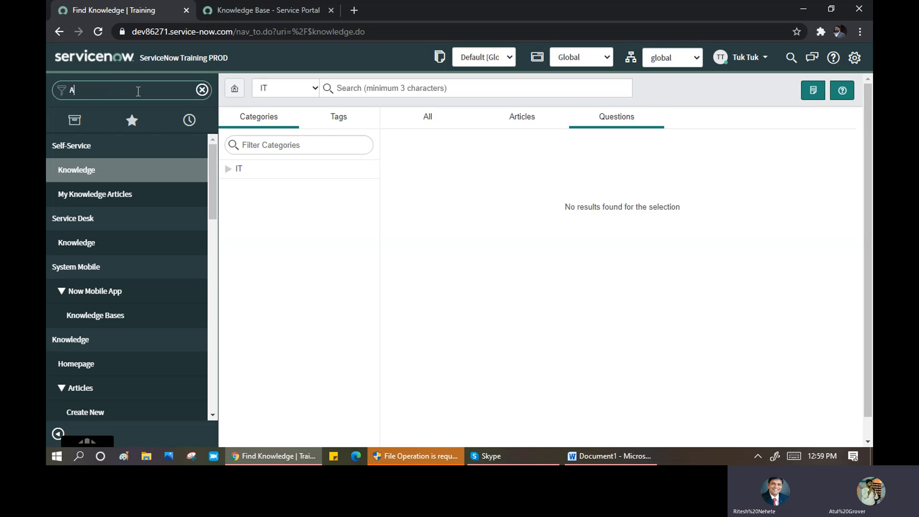
type("ccess C")
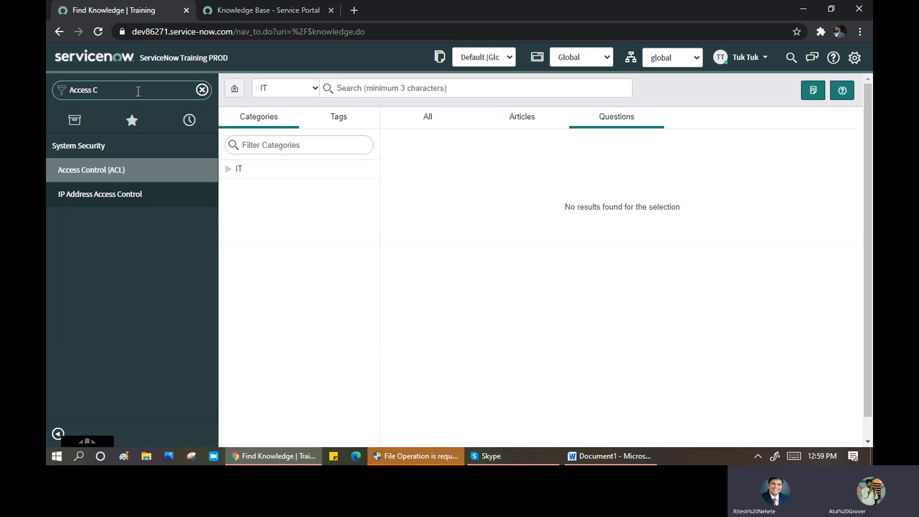
left_click(96, 173)
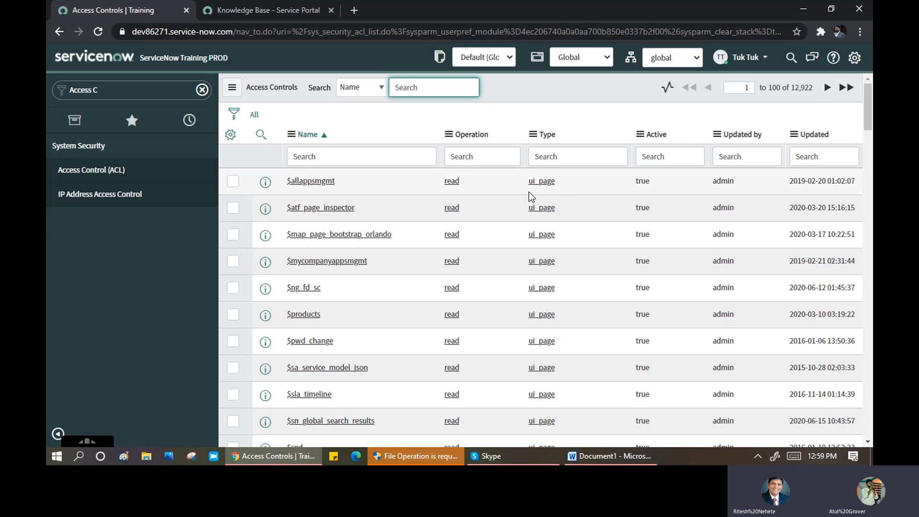
scroll(530, 192, "down", 3)
scroll(530, 196, "down", 10)
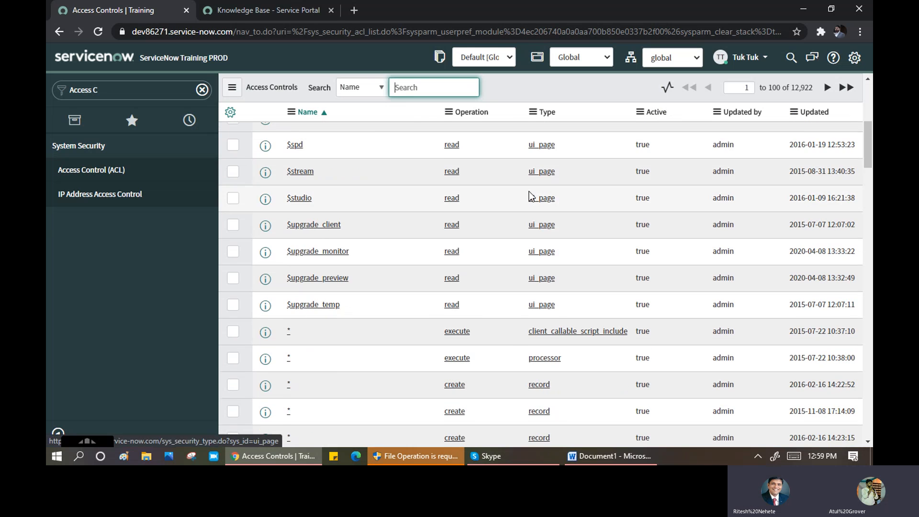
scroll(530, 196, "down", 5)
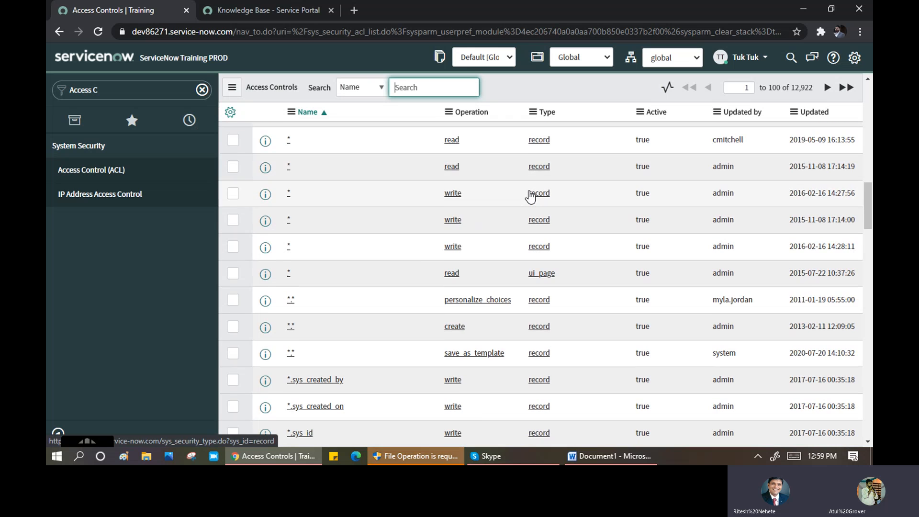
scroll(529, 197, "up", 4)
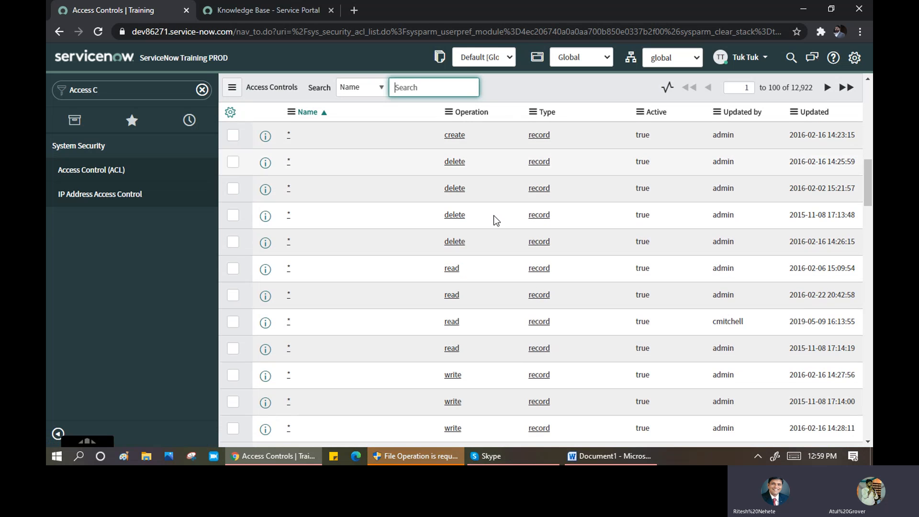
scroll(493, 220, "up", 15)
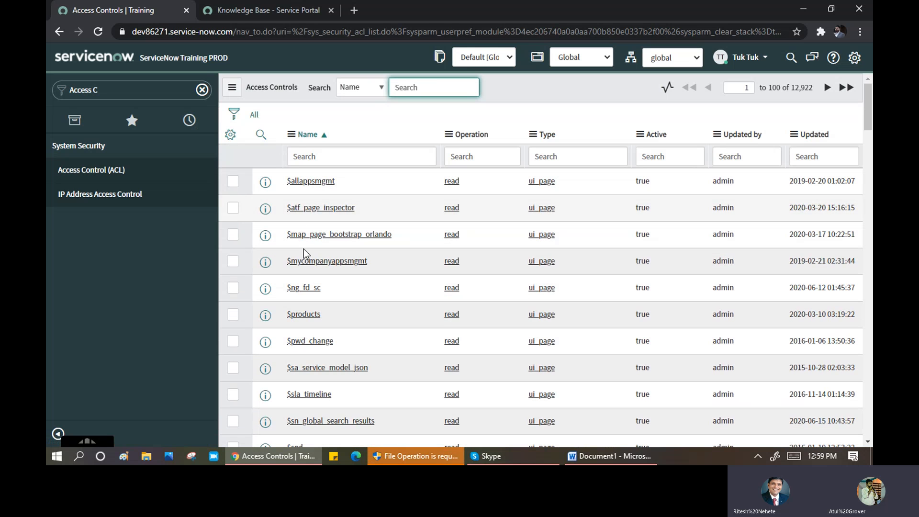
left_click(303, 344)
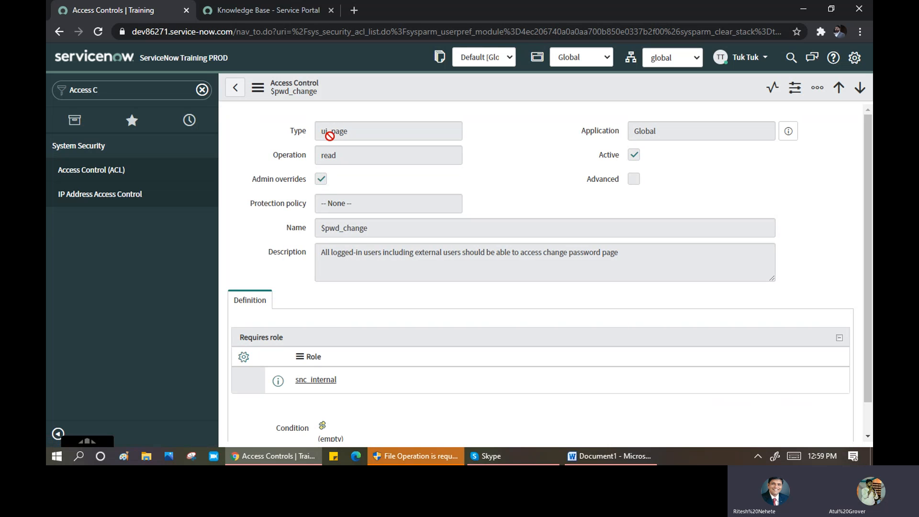
- Review the $pwd_change rule's ui_page type, read operation, description and definition text
left_click(366, 129)
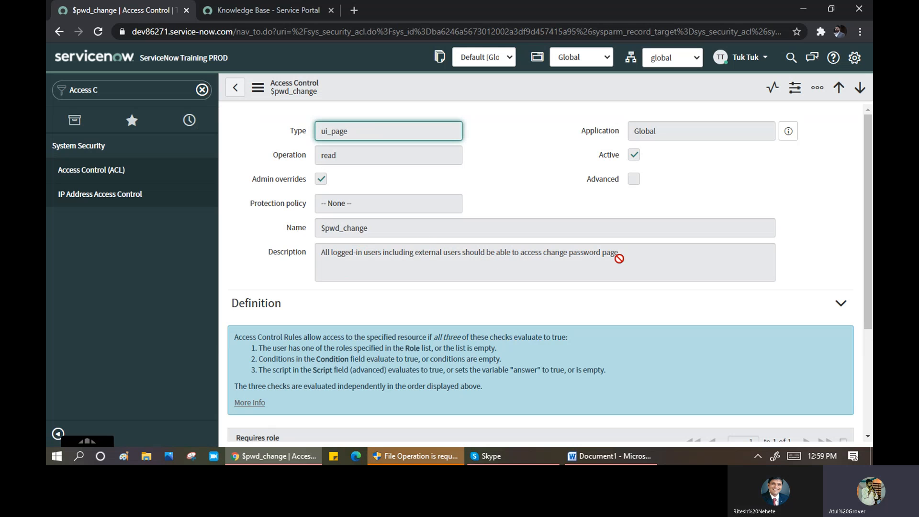
left_click_drag(625, 253, 312, 250)
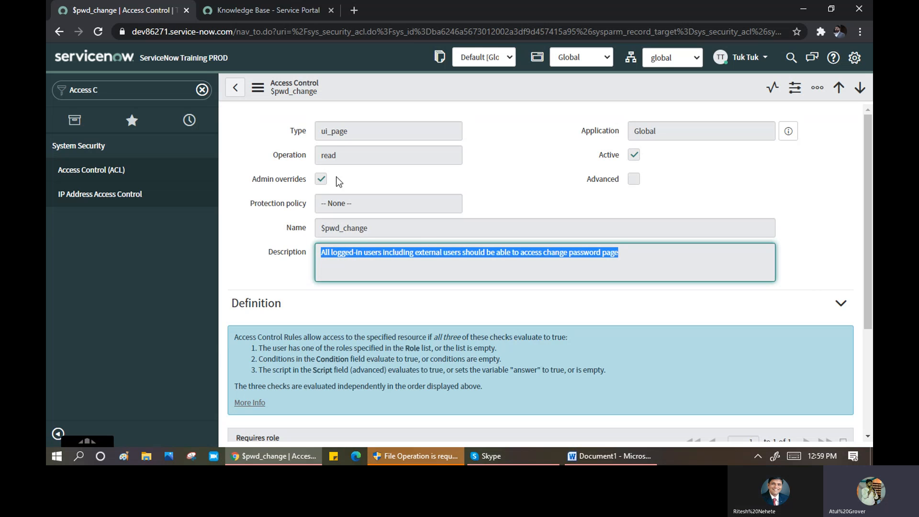
double_click(315, 156)
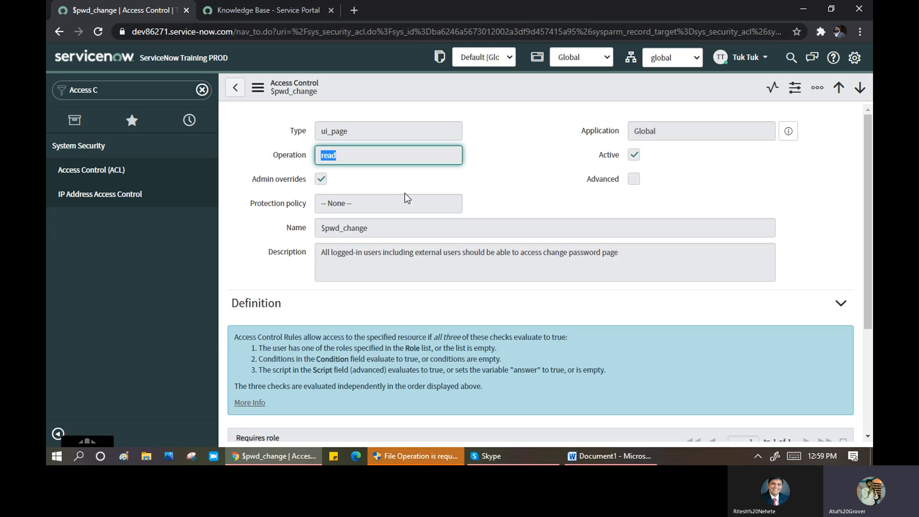
scroll(400, 193, "down", 3)
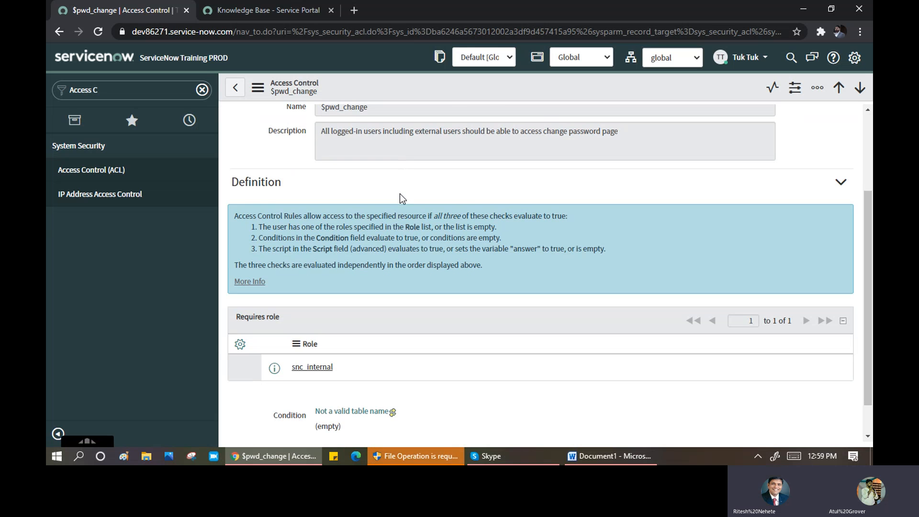
scroll(400, 193, "down", 1)
scroll(401, 193, "up", 3)
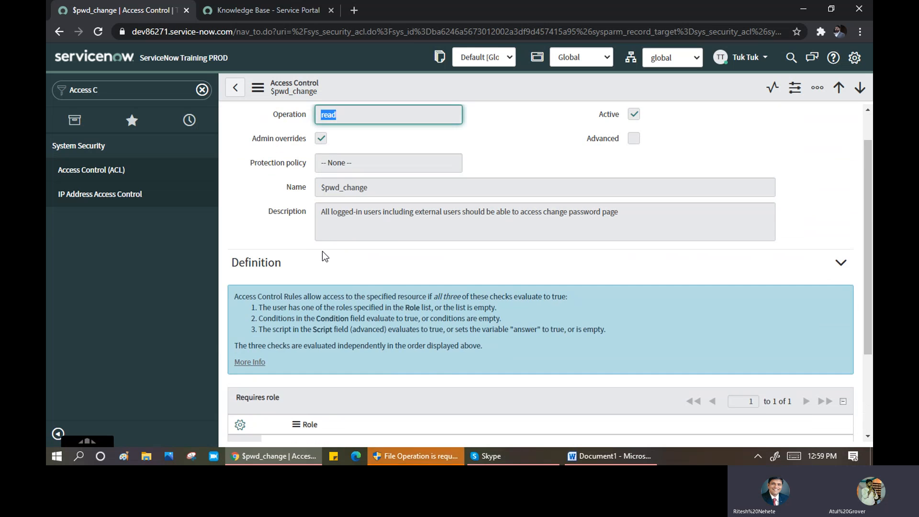
scroll(300, 248, "down", 2)
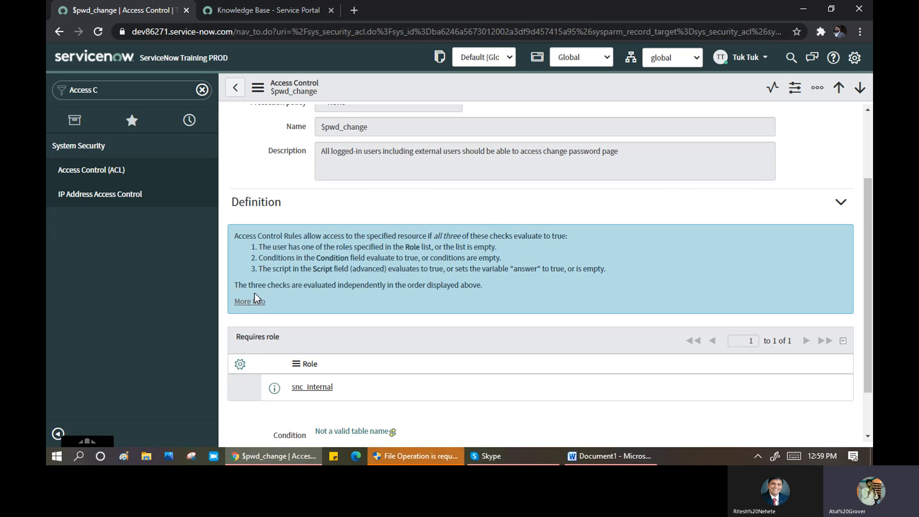
left_click_drag(236, 236, 295, 240)
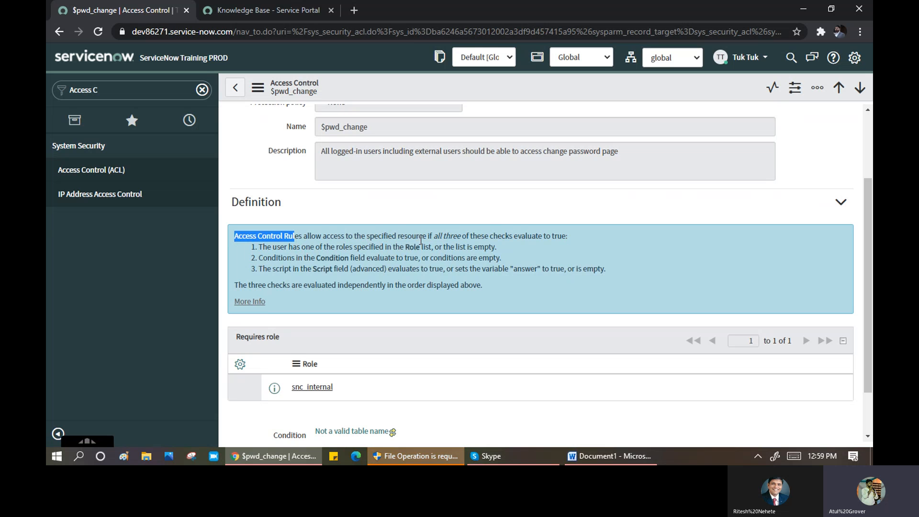
left_click_drag(421, 240, 575, 235)
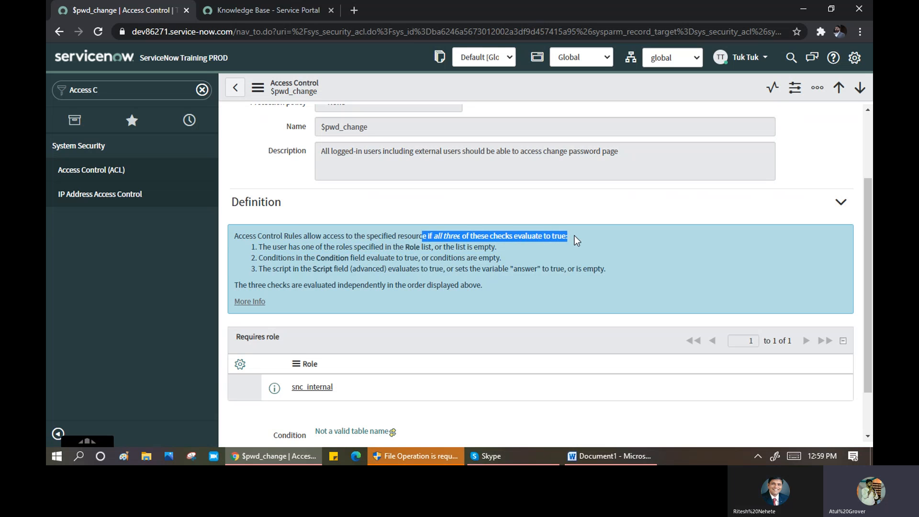
left_click(468, 250)
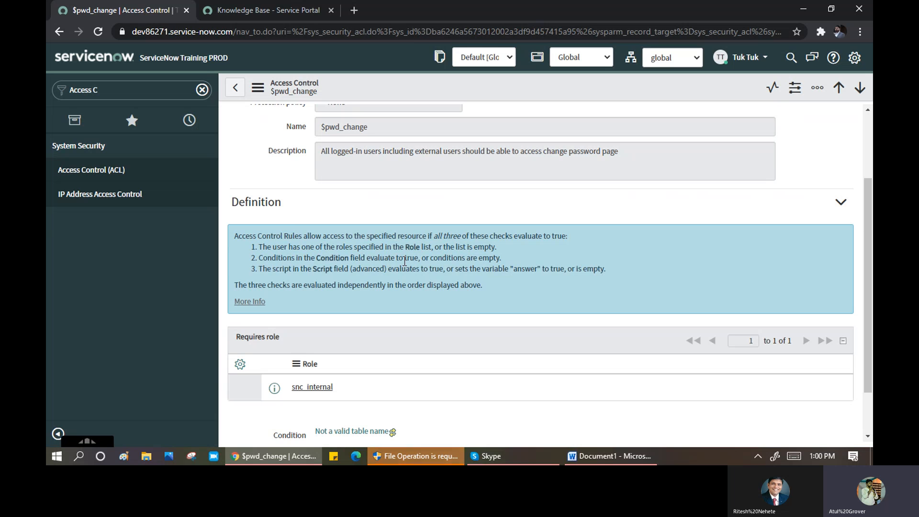
- Check the Requires role list, then return to the Access Controls list
scroll(424, 322, "down", 1)
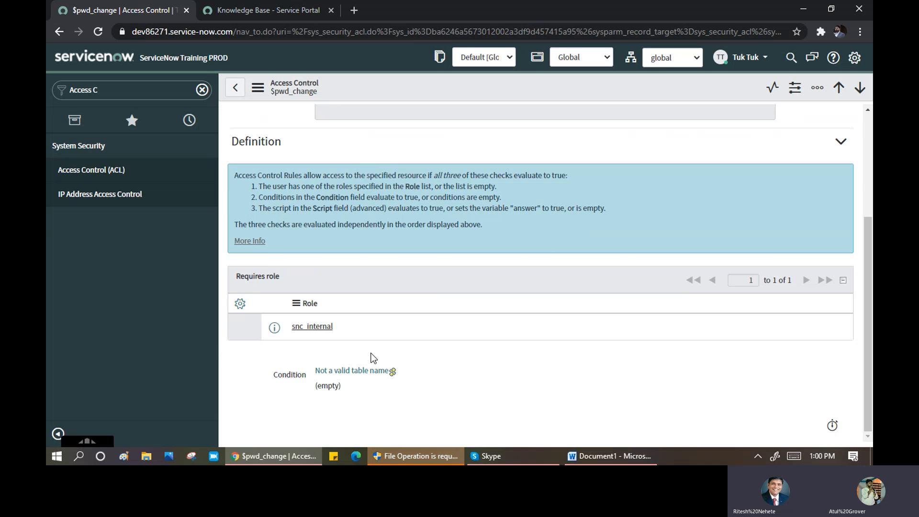
scroll(619, 224, "up", 3)
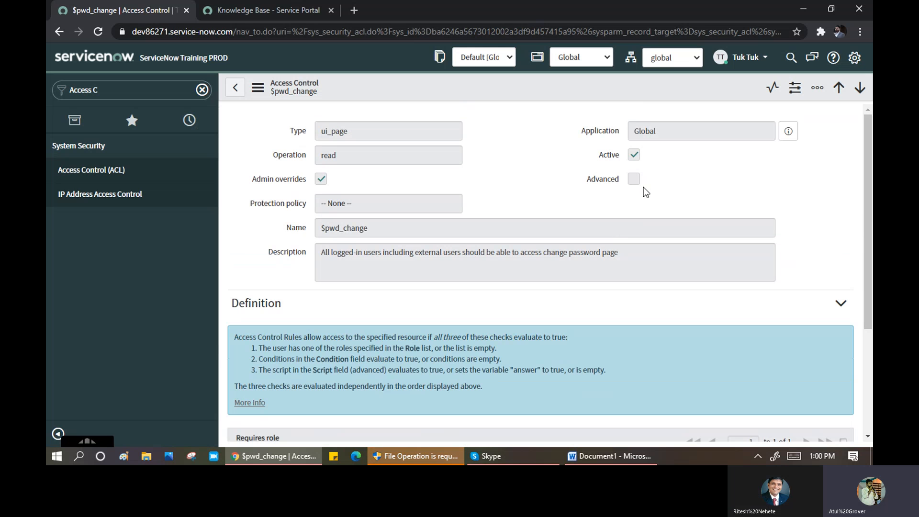
scroll(420, 324, "down", 1)
scroll(419, 323, "down", 3)
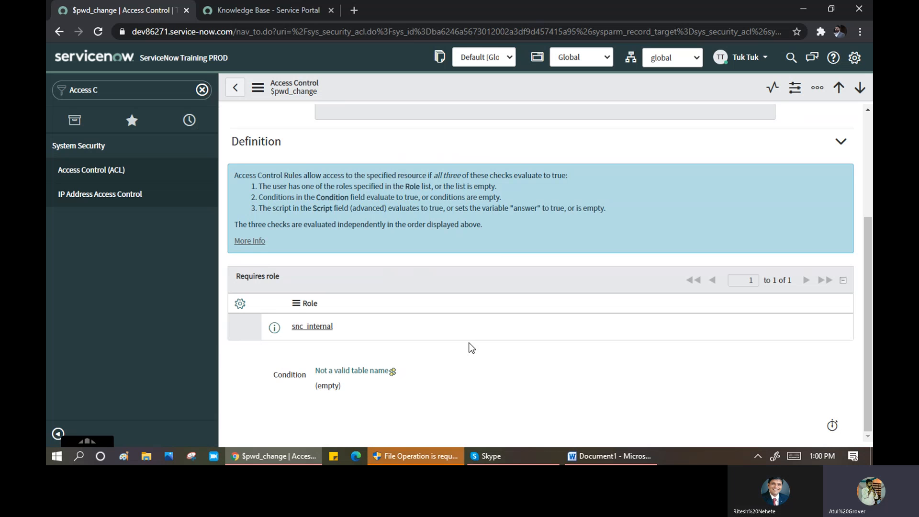
left_click(235, 88)
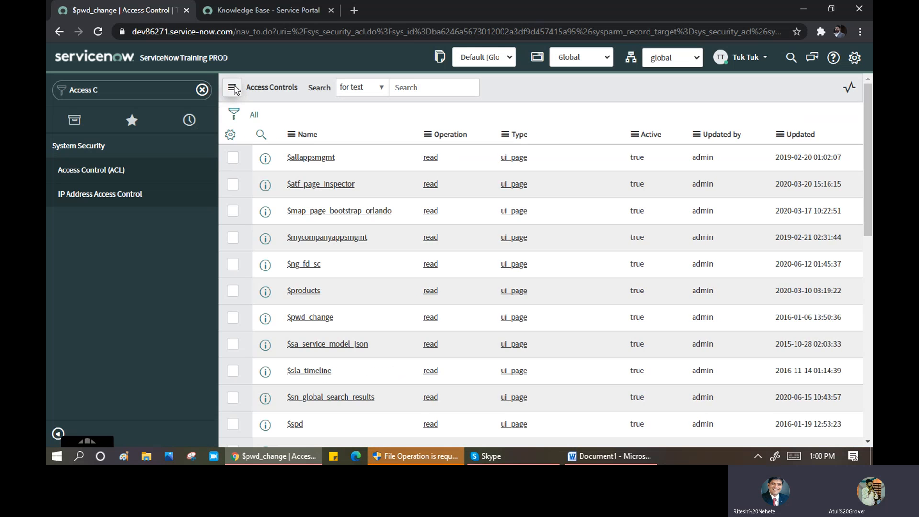
- Filter Access Controls by Name '*incident' and open the incident.assigned_to rule
left_click(260, 136)
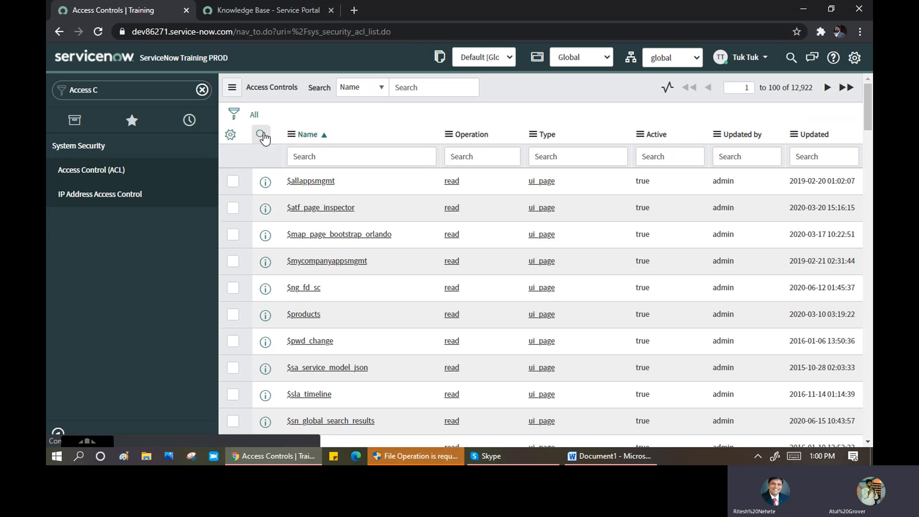
left_click(308, 157)
type("*incident")
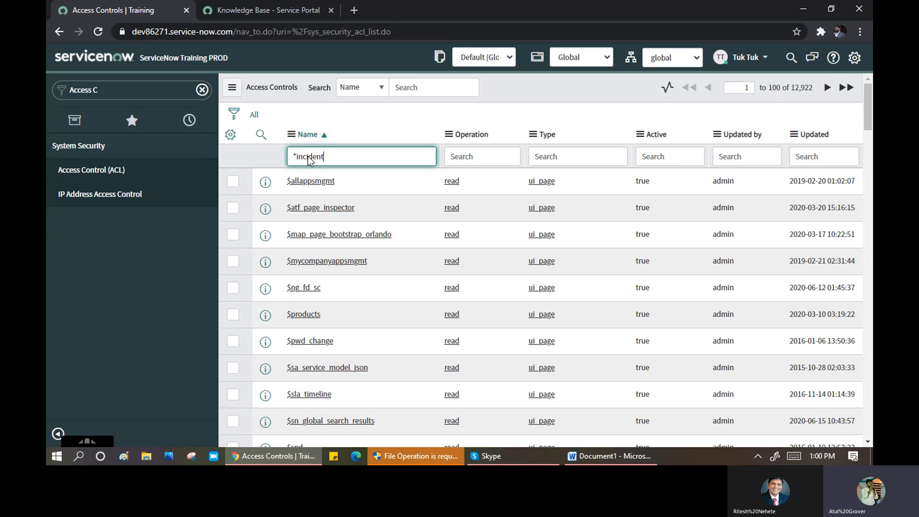
key("Return")
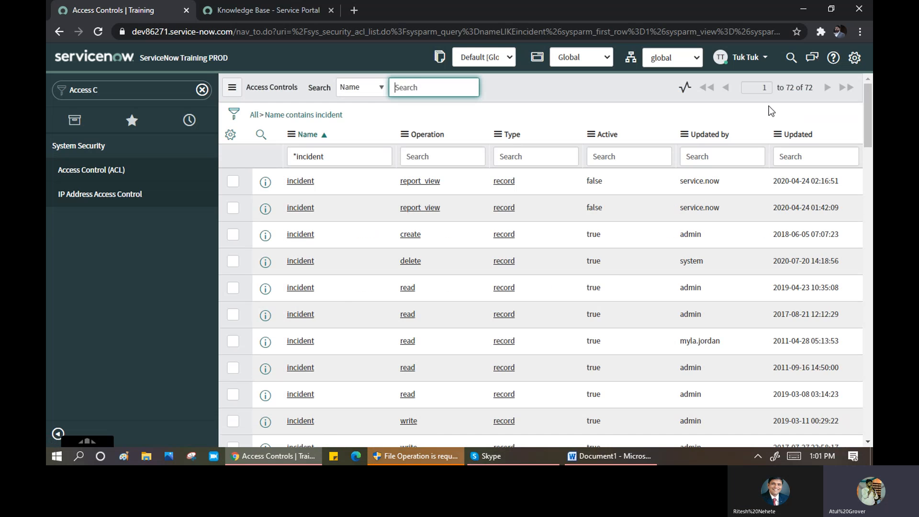
scroll(342, 288, "down", 3)
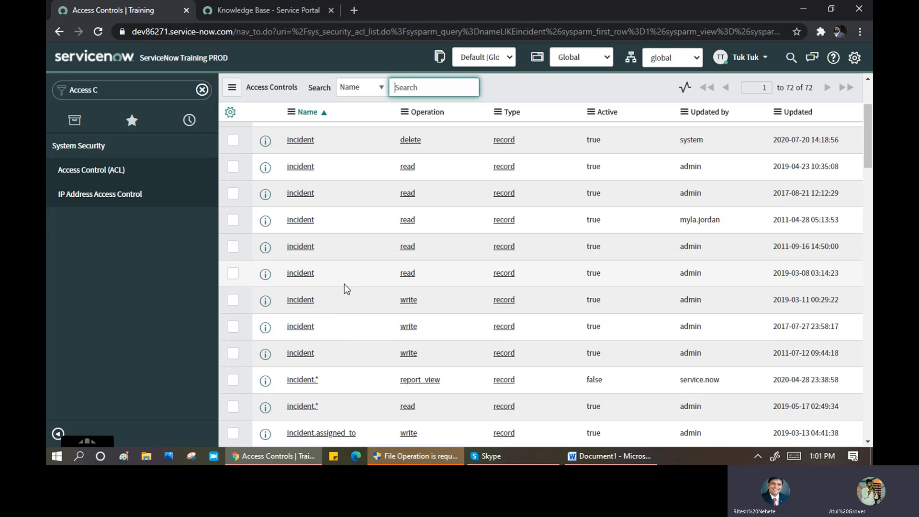
scroll(344, 285, "down", 3)
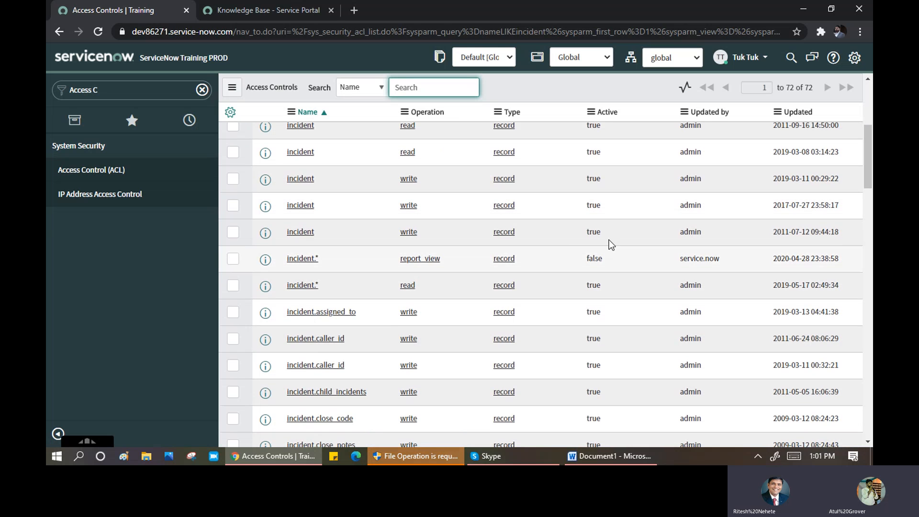
scroll(404, 281, "down", 1)
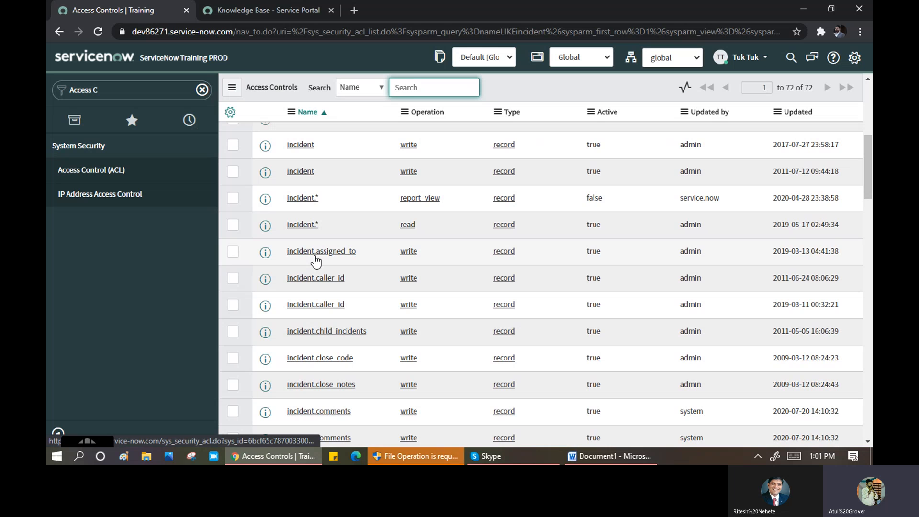
left_click(316, 258)
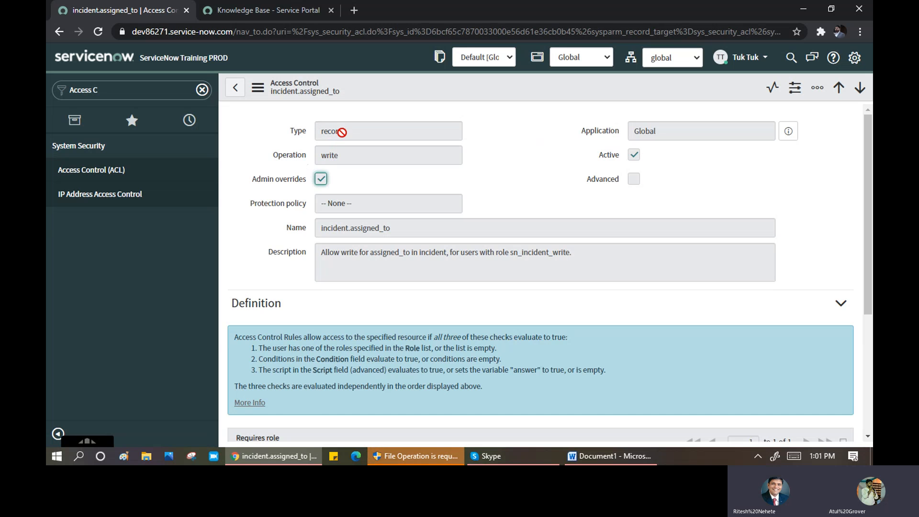
- Check the incident.assigned_to rule's record type, write operation and the role named in its description
left_click(347, 130)
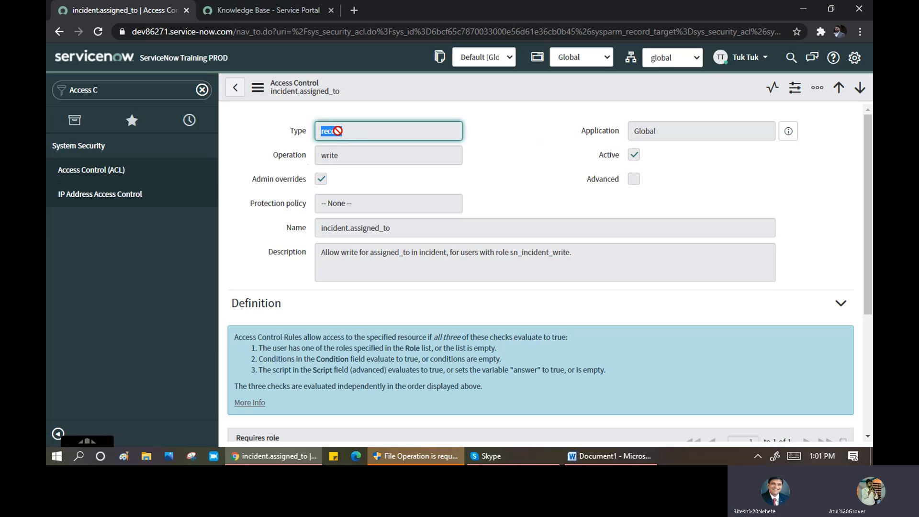
left_click(339, 132)
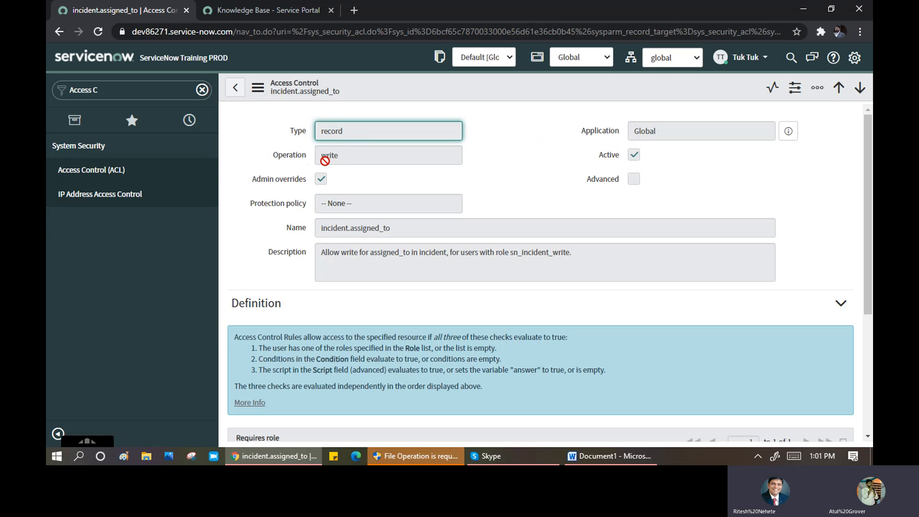
double_click(327, 153)
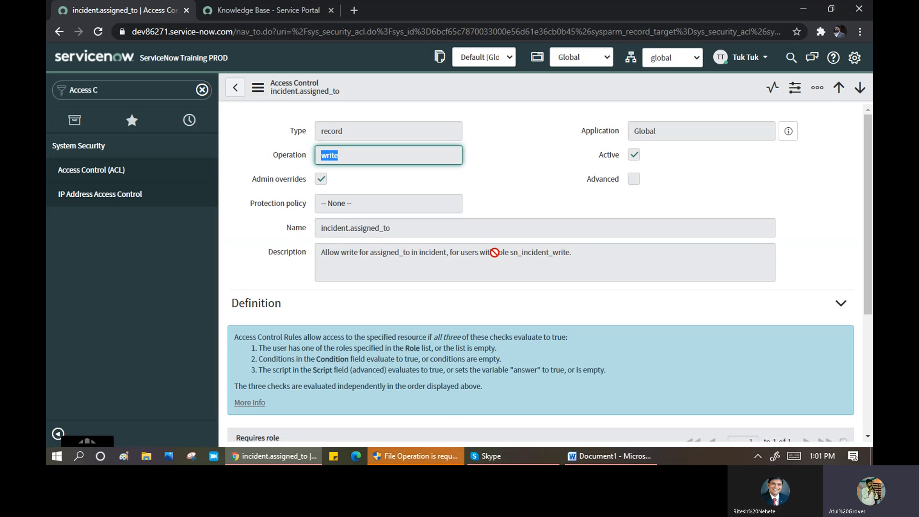
mouse_move(495, 253)
left_mouse_down()
mouse_move(575, 253)
mouse_move(510, 253)
left_mouse_up()
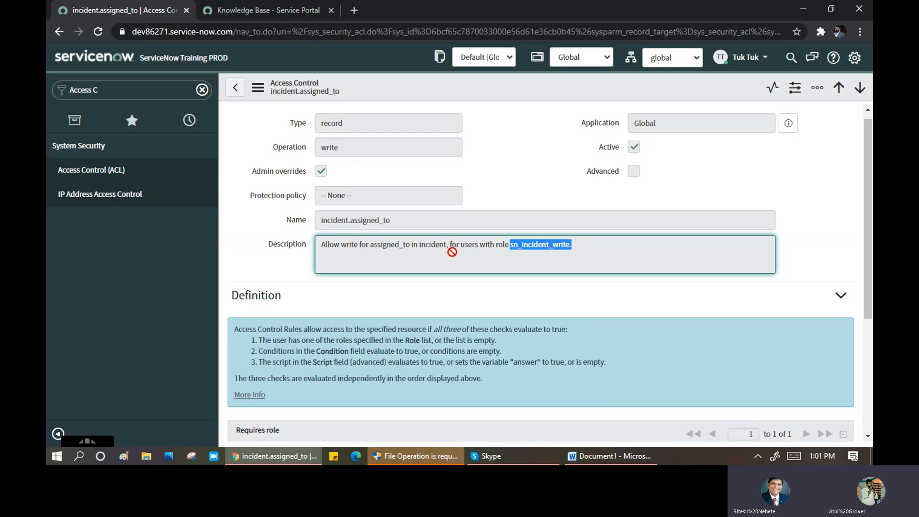
- Scroll to the rule's Requires role section, then return to the incident Access Controls list
scroll(452, 281, "down", 4)
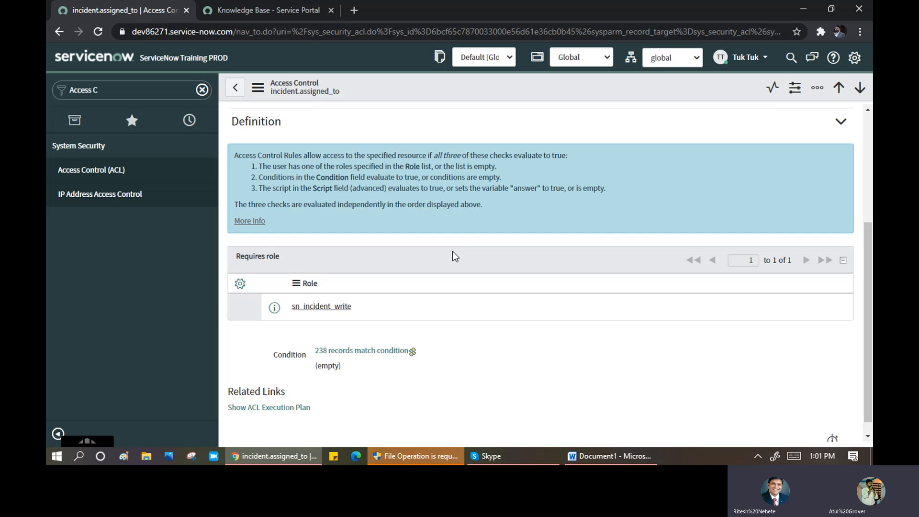
scroll(452, 250, "up", 1)
scroll(404, 196, "down", 2)
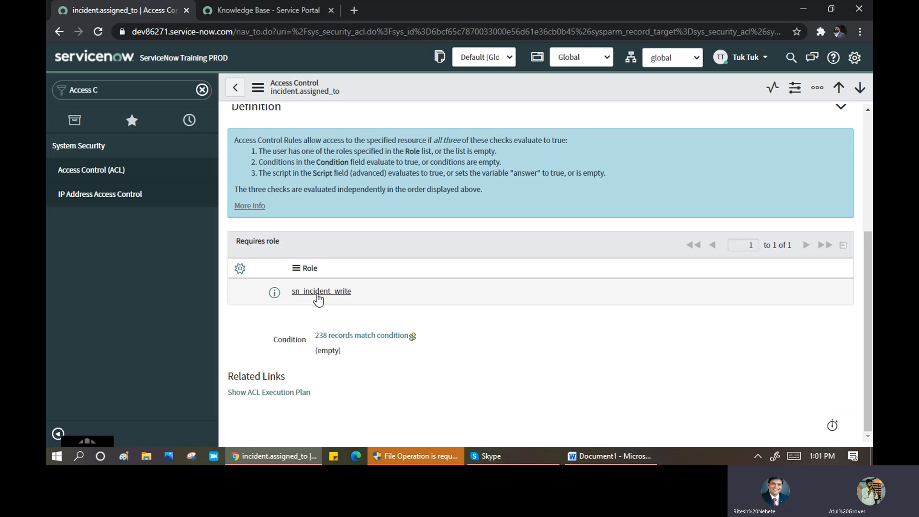
scroll(391, 196, "up", 4)
scroll(265, 426, "down", 1)
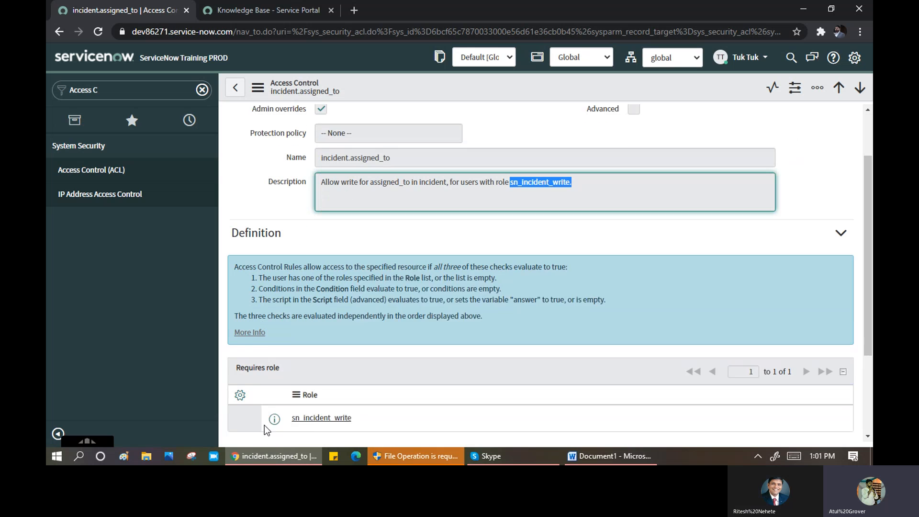
scroll(265, 425, "down", 1)
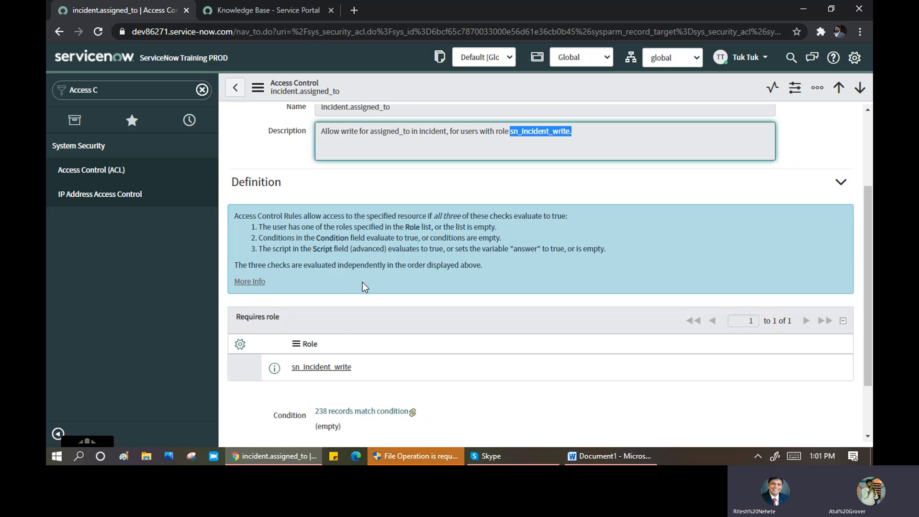
scroll(362, 283, "up", 3)
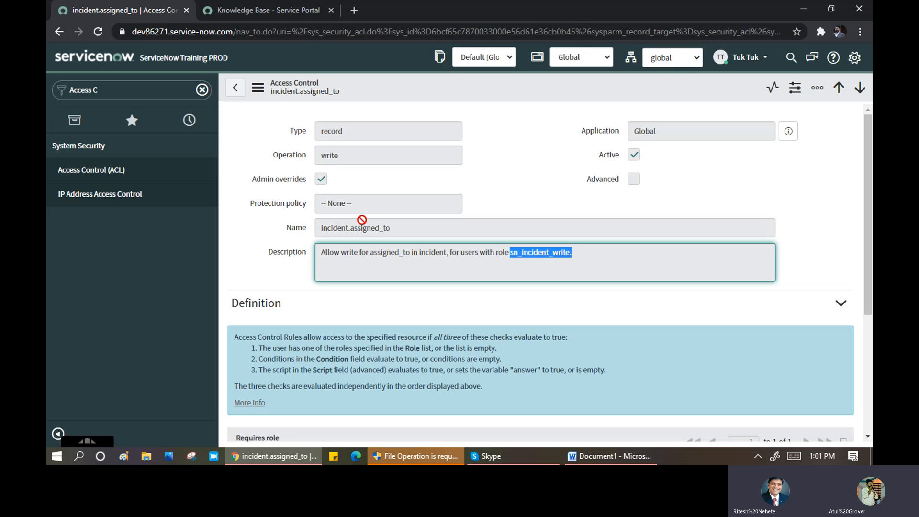
left_click(237, 88)
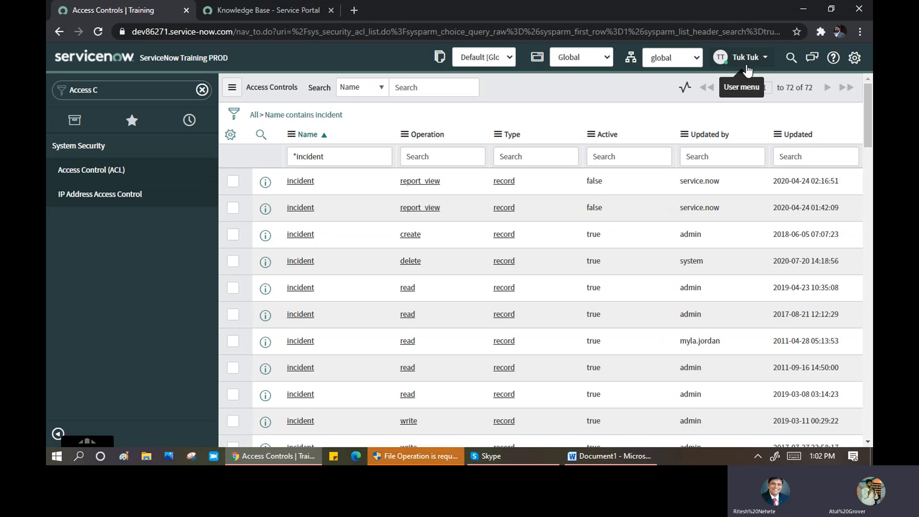
- Log out of ServiceNow and enter 'admin' as the login user name before the password
left_click(747, 67)
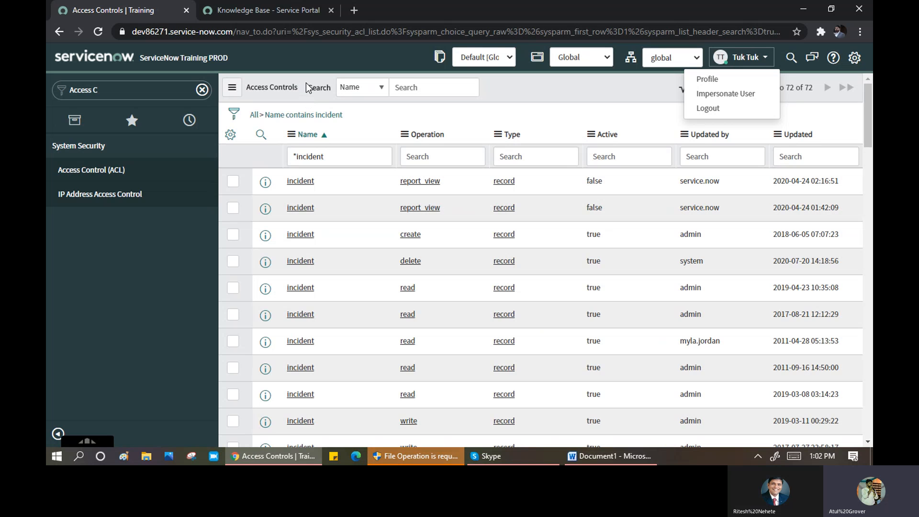
left_click(710, 111)
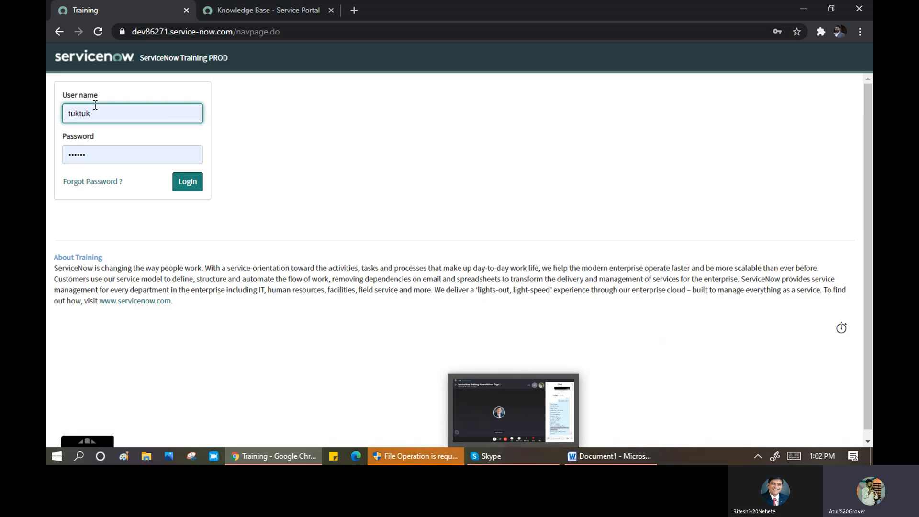
left_click_drag(100, 115, 50, 104)
type("admin")
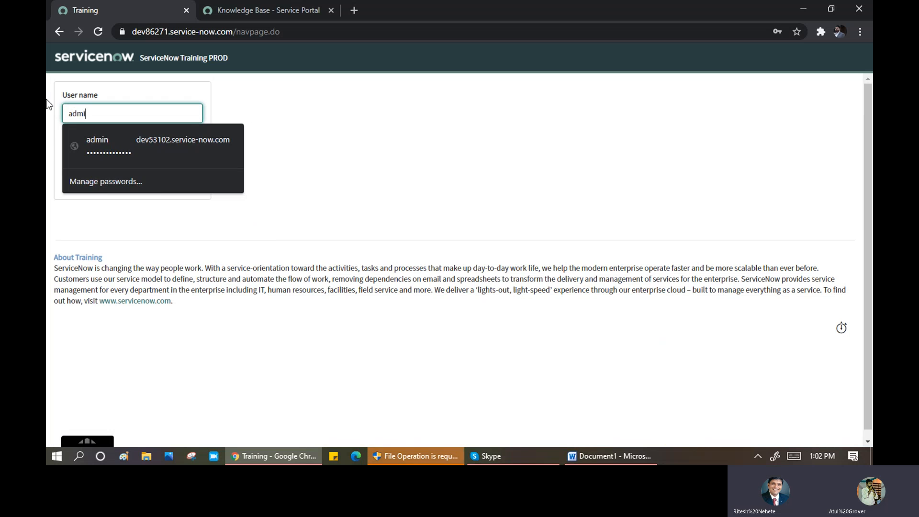
key("Tab")
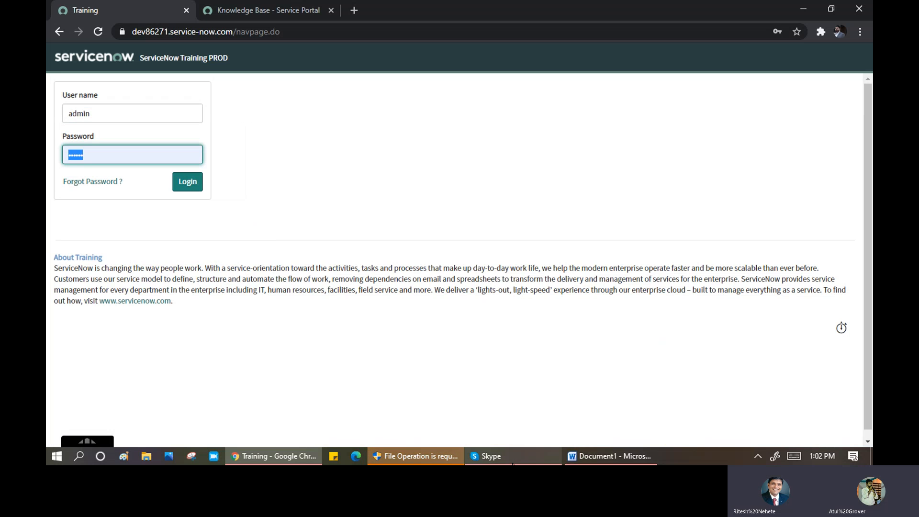
left_click(512, 457)
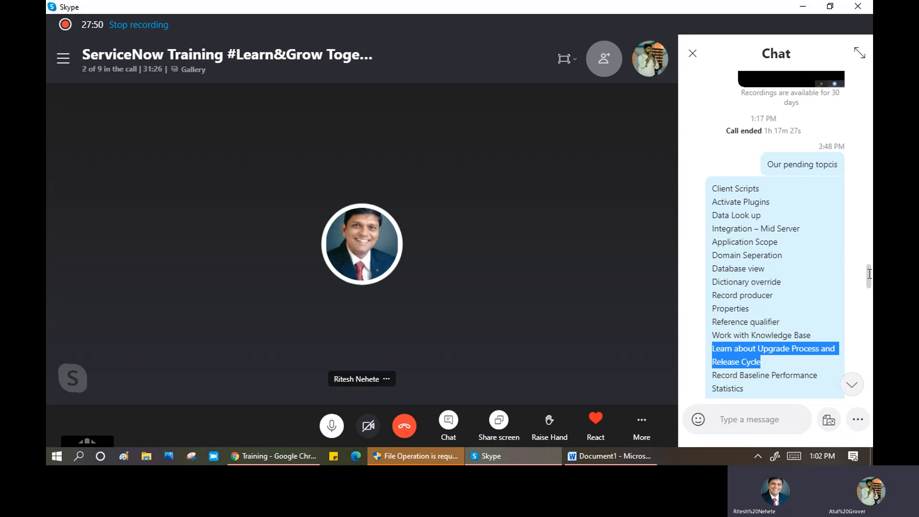
- Copy the password from the 7:39 PM Reference chat message into ServiceNow's Password field
scroll(850, 343, "down", 5)
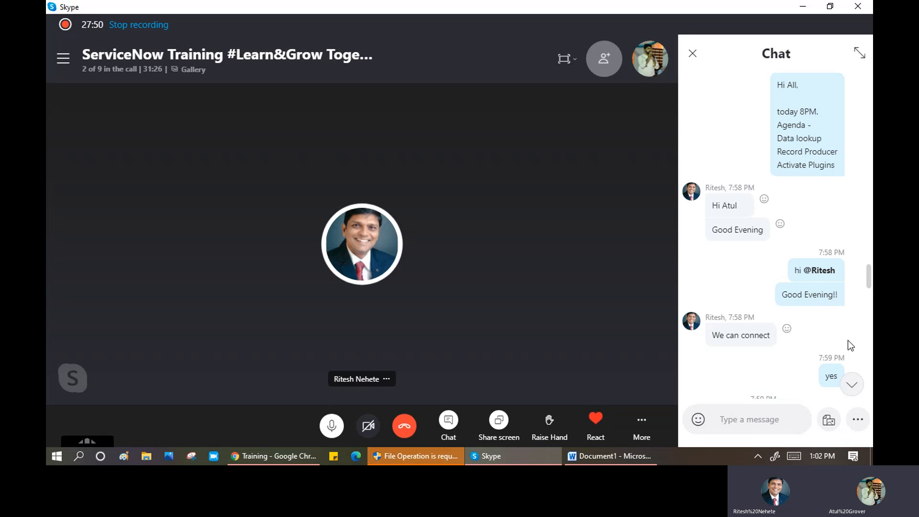
scroll(843, 323, "down", 15)
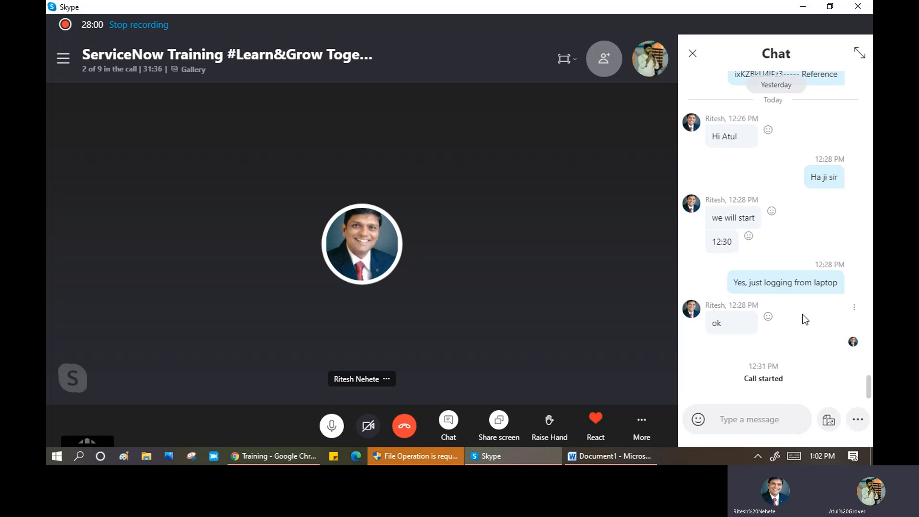
scroll(804, 319, "up", 5)
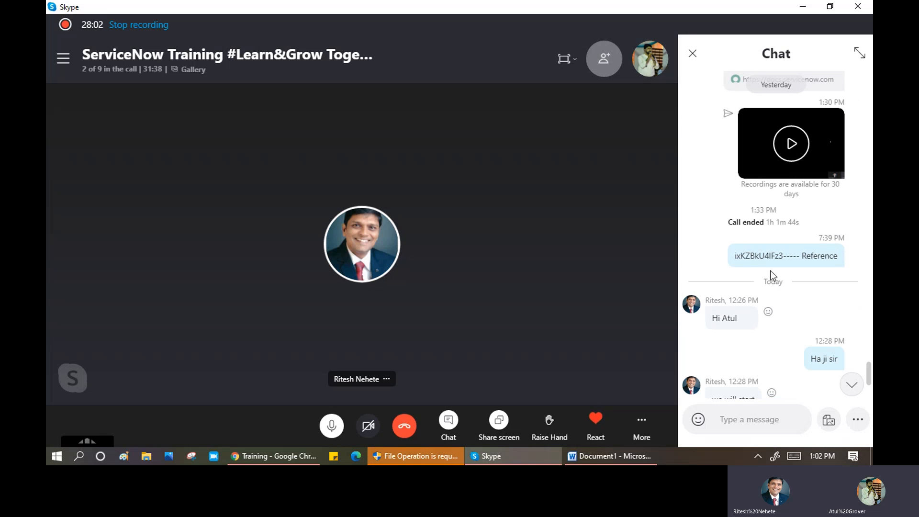
double_click(755, 257)
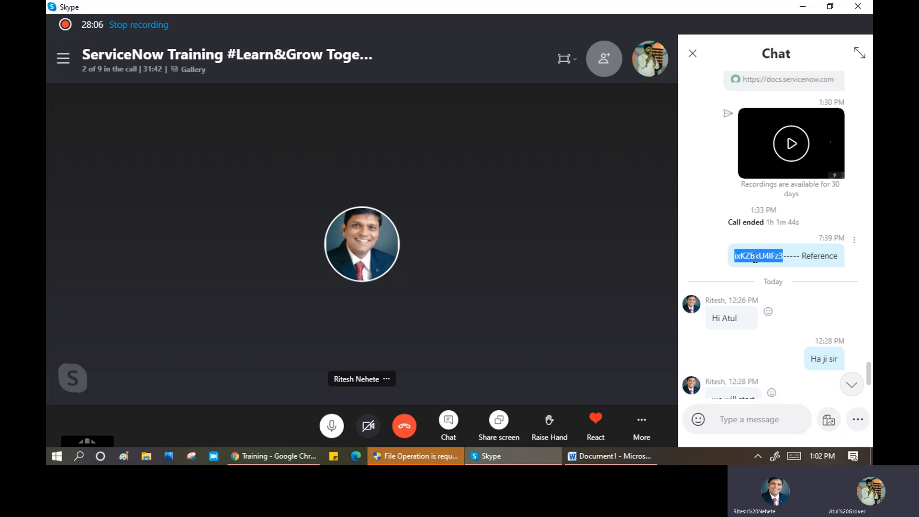
key("alt+Tab")
key("ctrl+v")
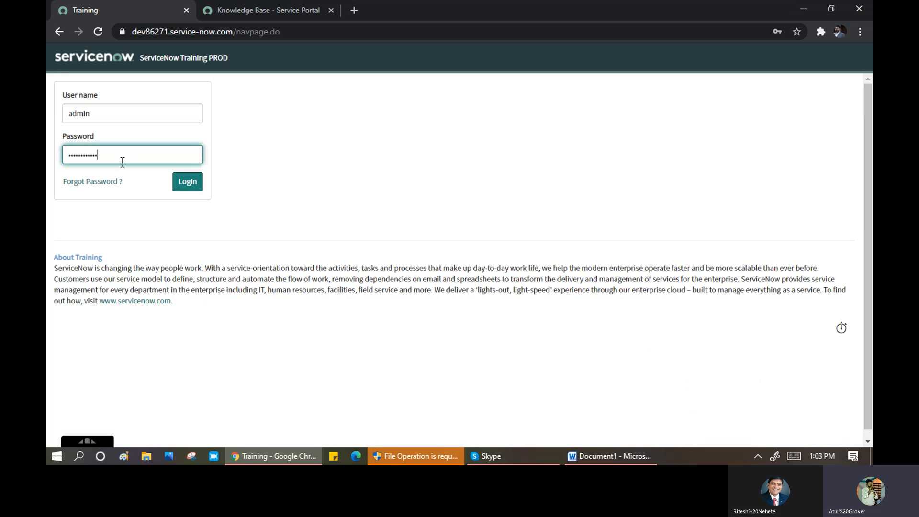
- Log in as System Administrator and decline Chrome's offer to save the password
left_click(185, 189)
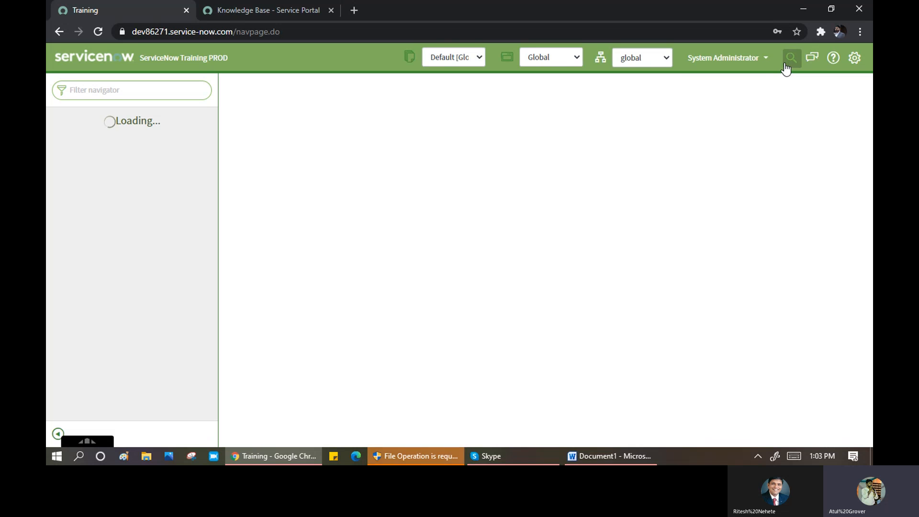
left_click(761, 58)
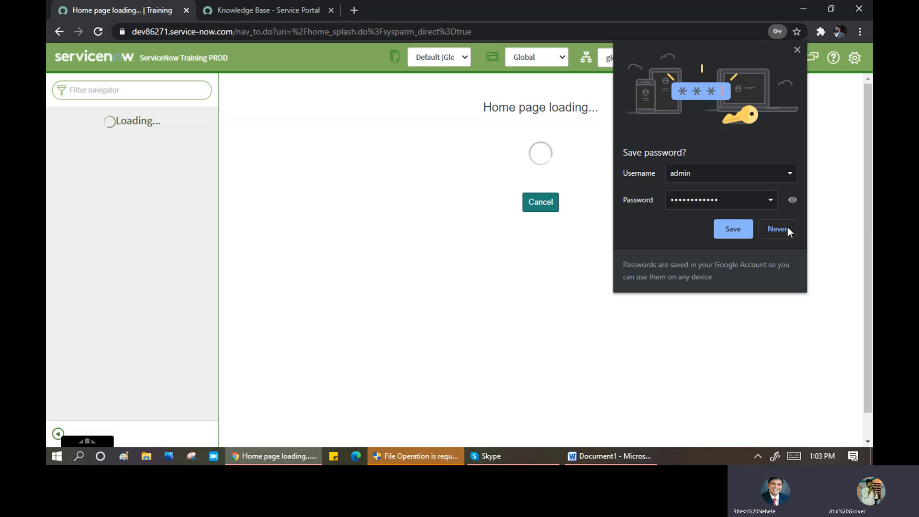
left_click(781, 230)
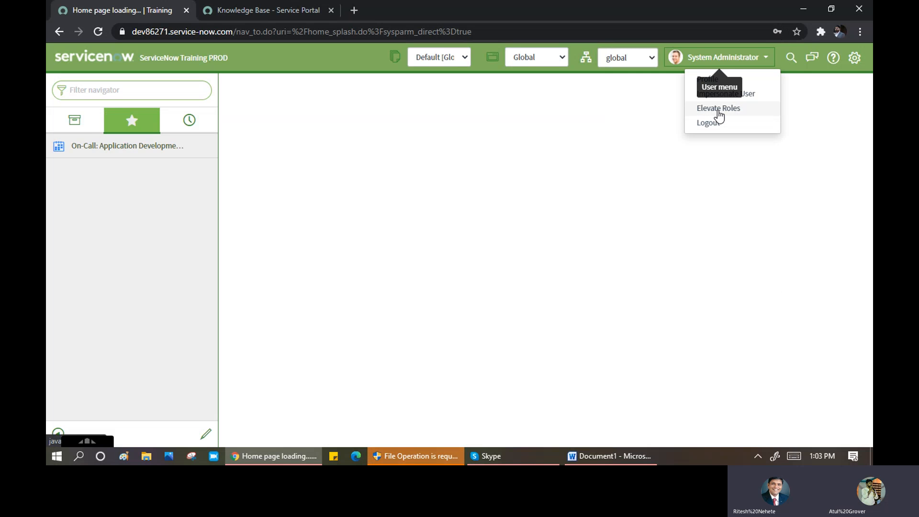
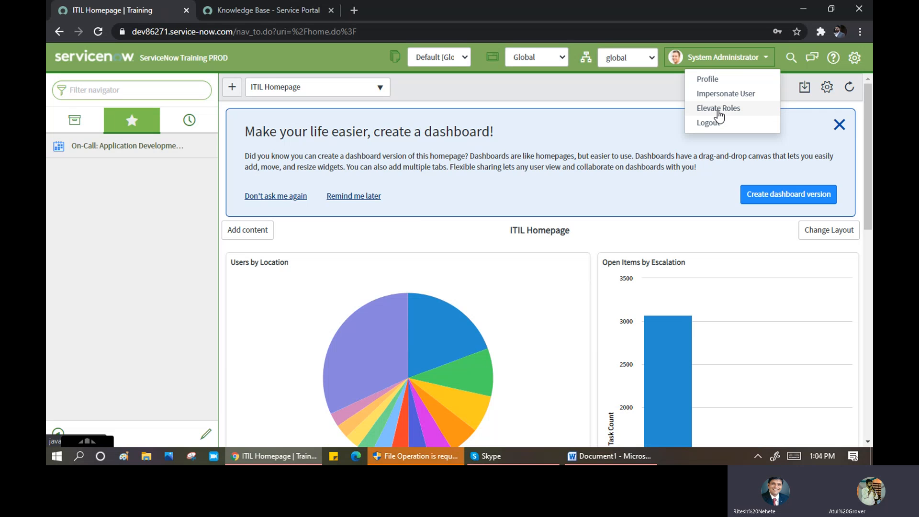
- Review the security_admin role description in the Elevate Roles dialog, then close it unchanged
left_click(718, 109)
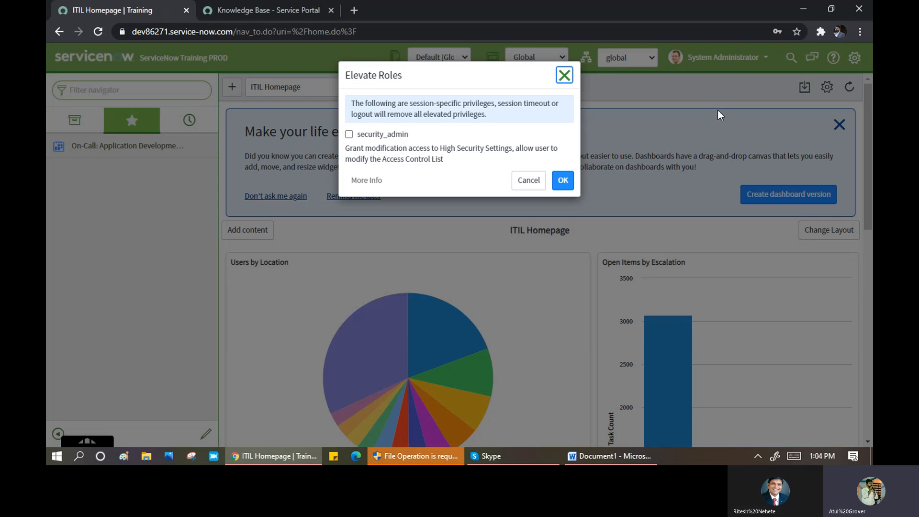
left_click_drag(370, 100, 558, 115)
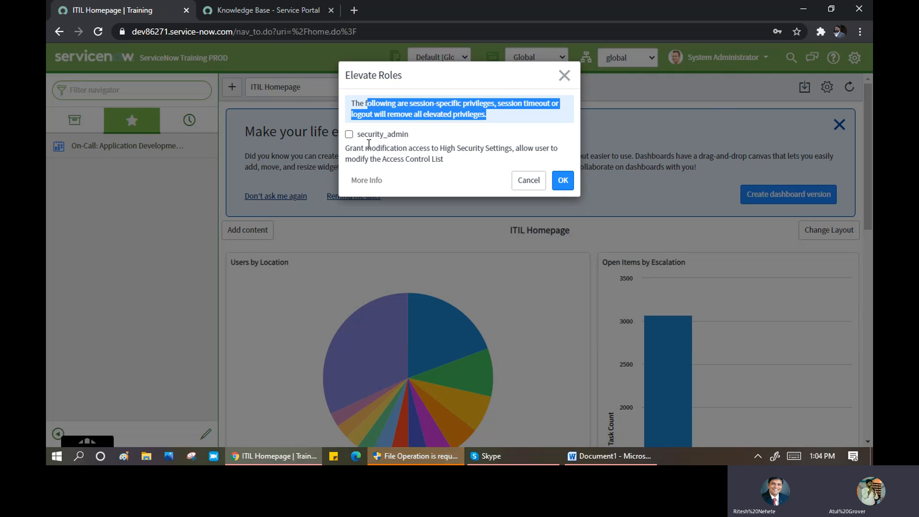
left_click_drag(380, 148, 512, 149)
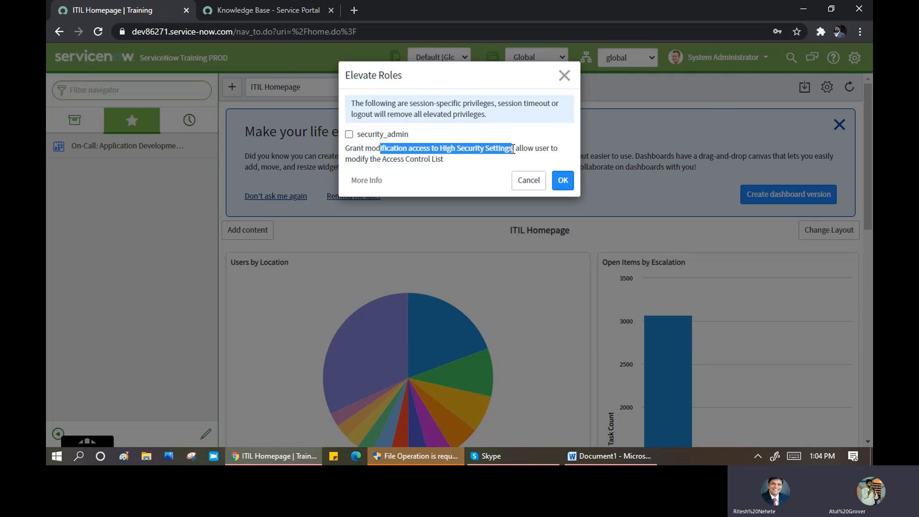
left_click_drag(373, 159, 344, 148)
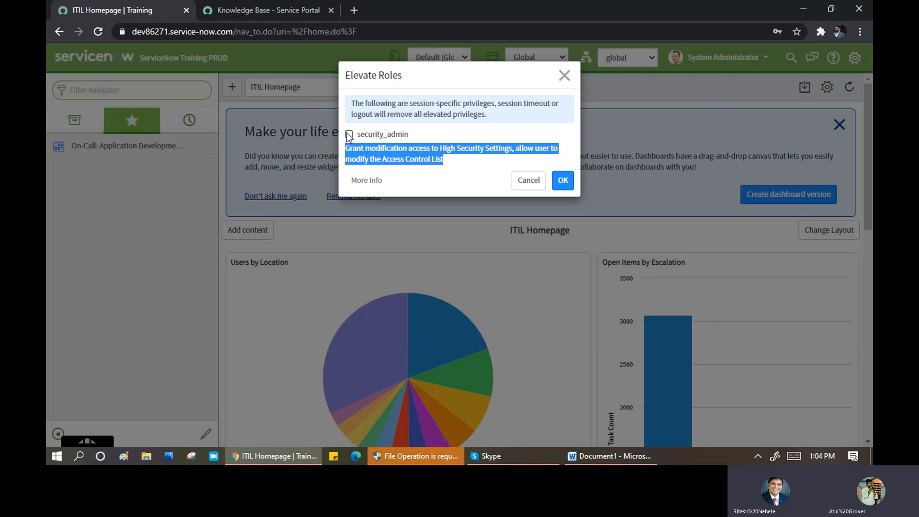
left_click(529, 181)
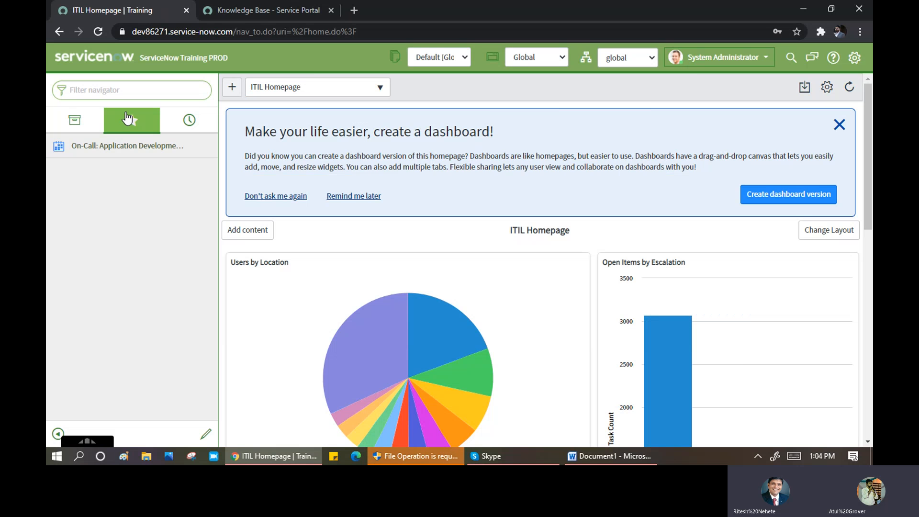
- Filter the navigator for 'Access co' and open System Security > Access Control (ACL)
left_click(122, 91)
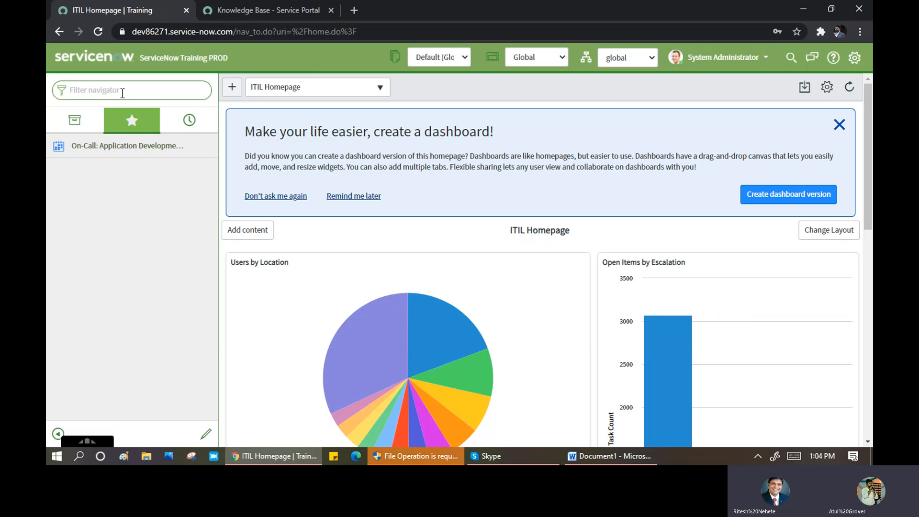
type("Acees lo")
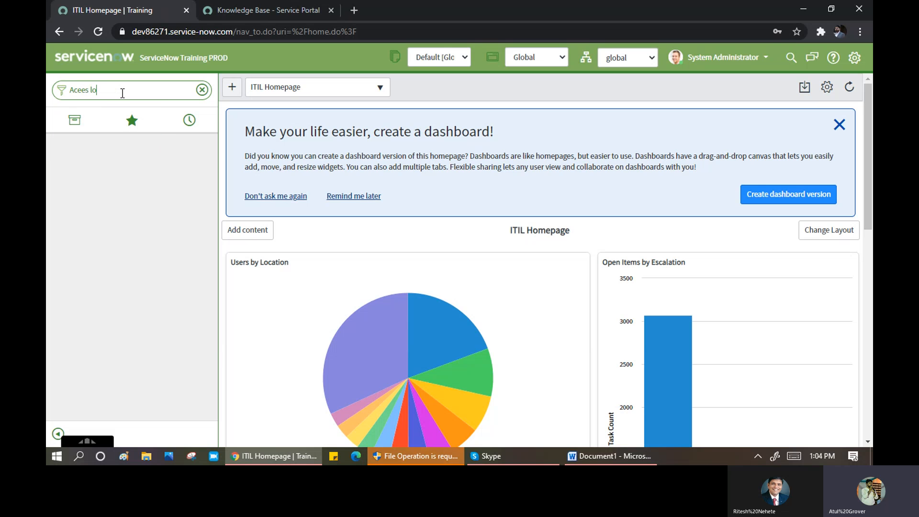
key("BackSpace")
key("BackSpace")
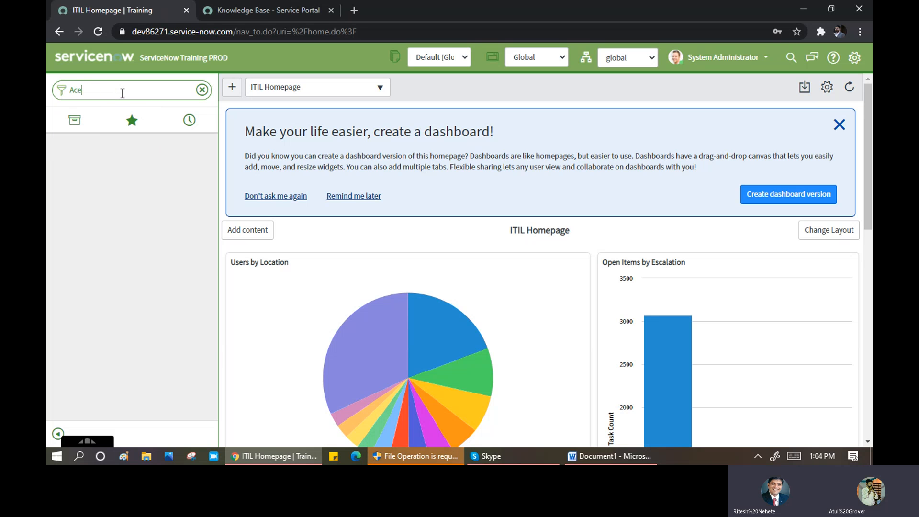
type("c")
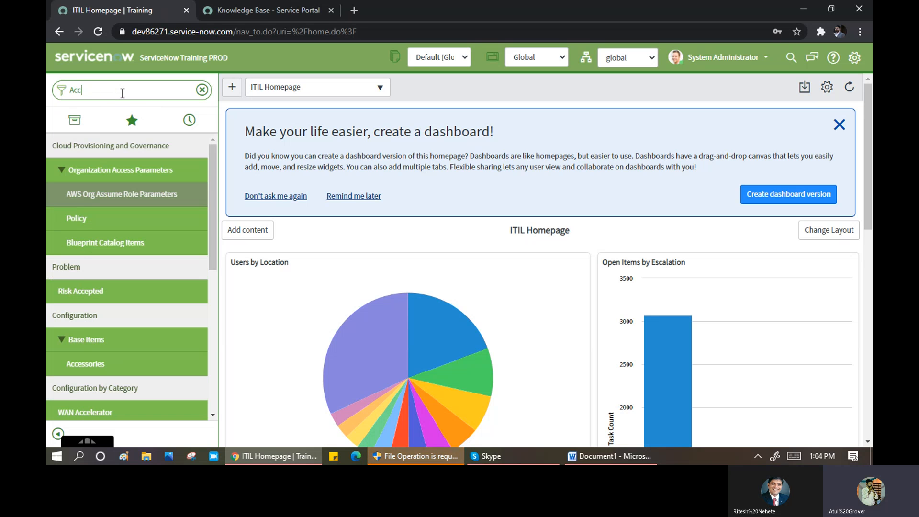
type("ess")
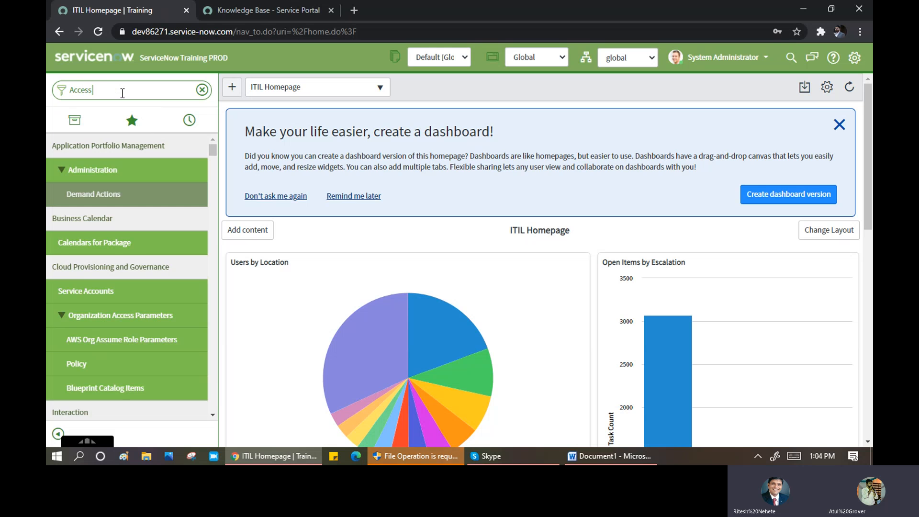
type(" co")
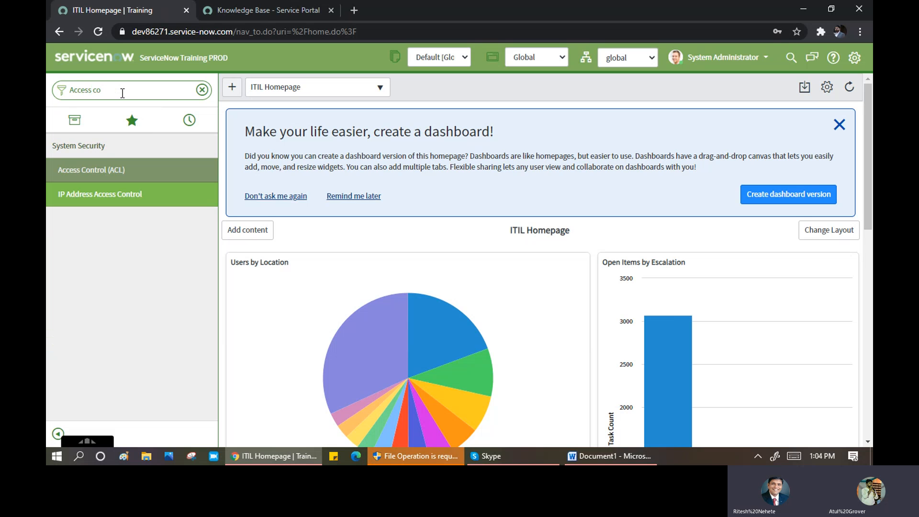
left_click(99, 170)
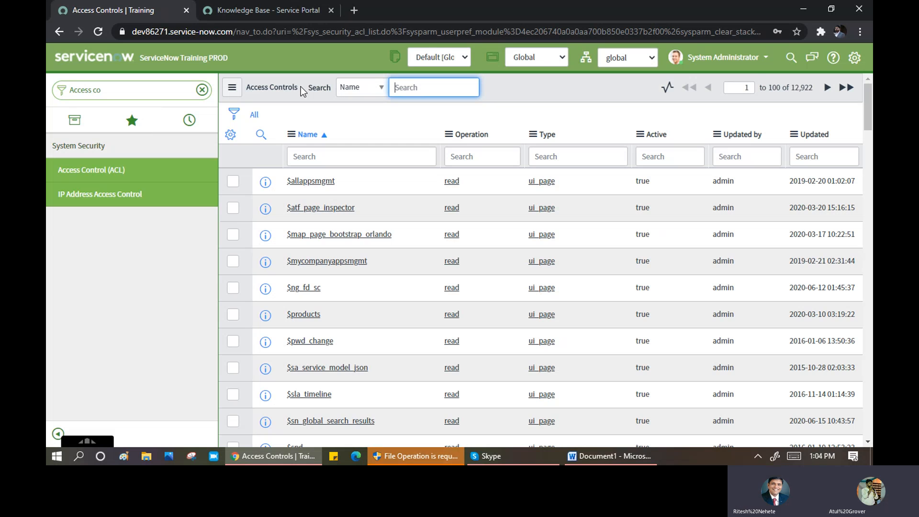
- Tick security_admin in Elevate Roles from the user menu and confirm with OK
left_click(759, 58)
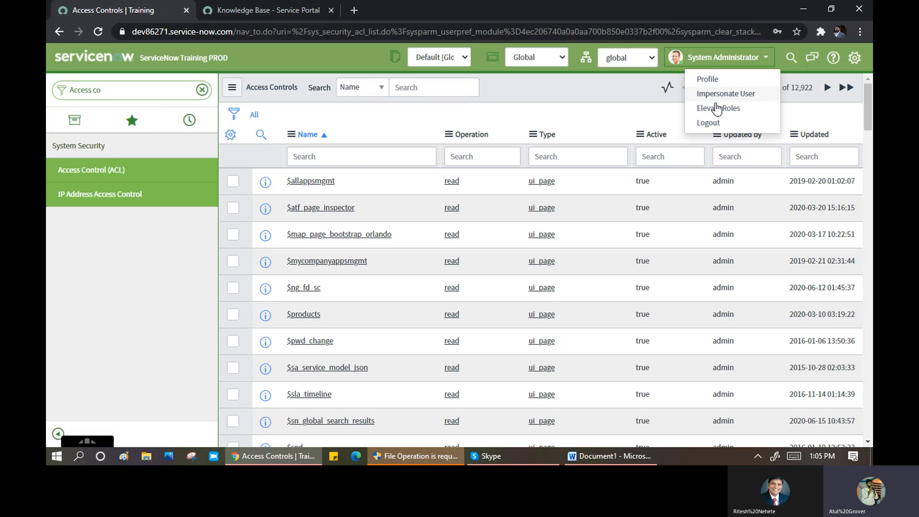
left_click(717, 111)
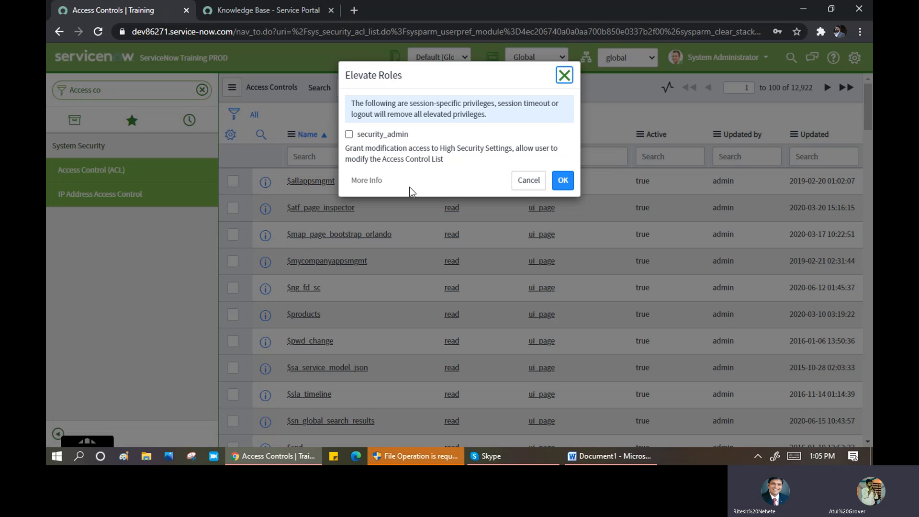
left_click(349, 135)
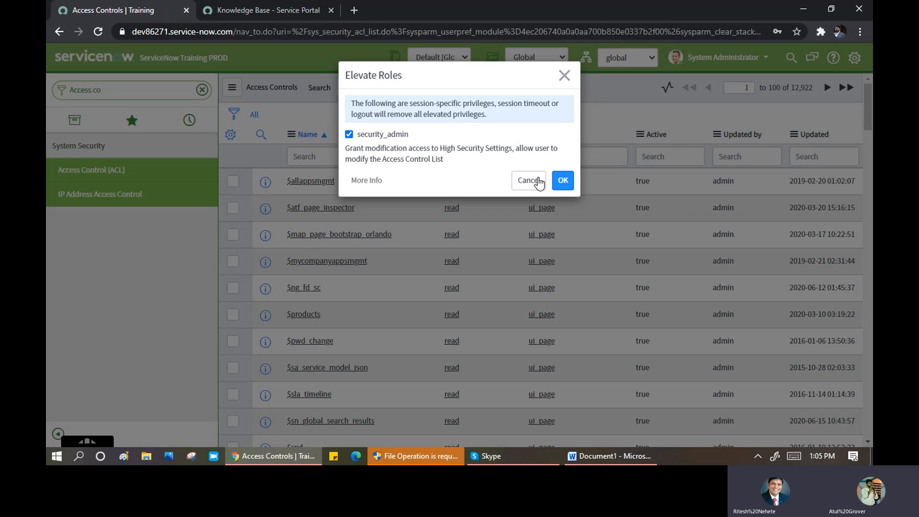
left_click(564, 180)
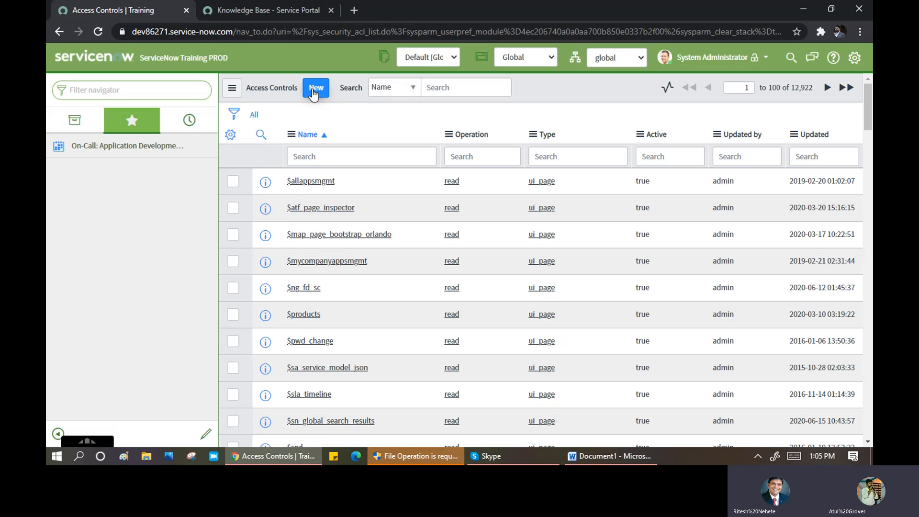
left_click(754, 60)
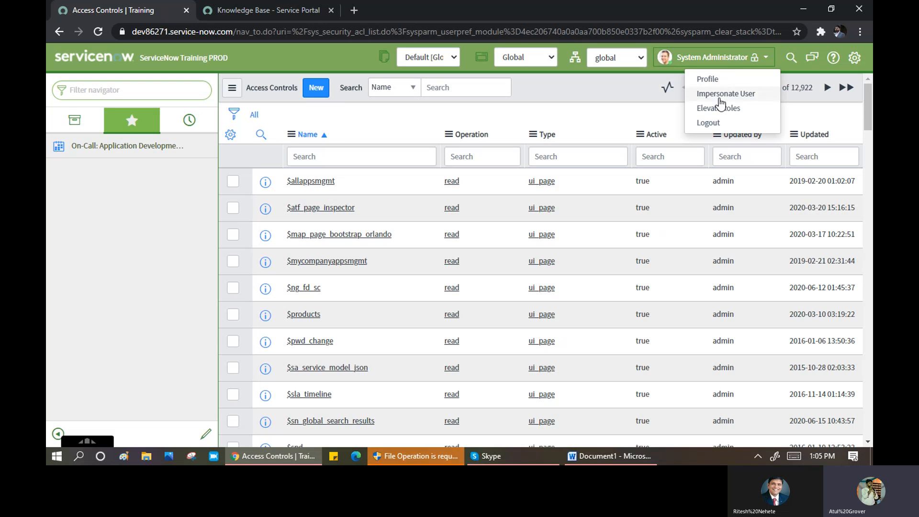
left_click(721, 107)
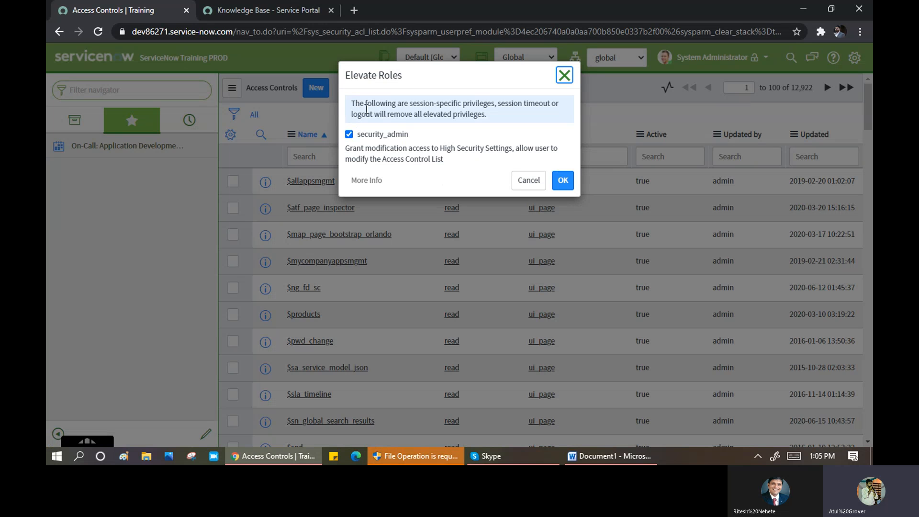
left_click_drag(350, 148, 516, 148)
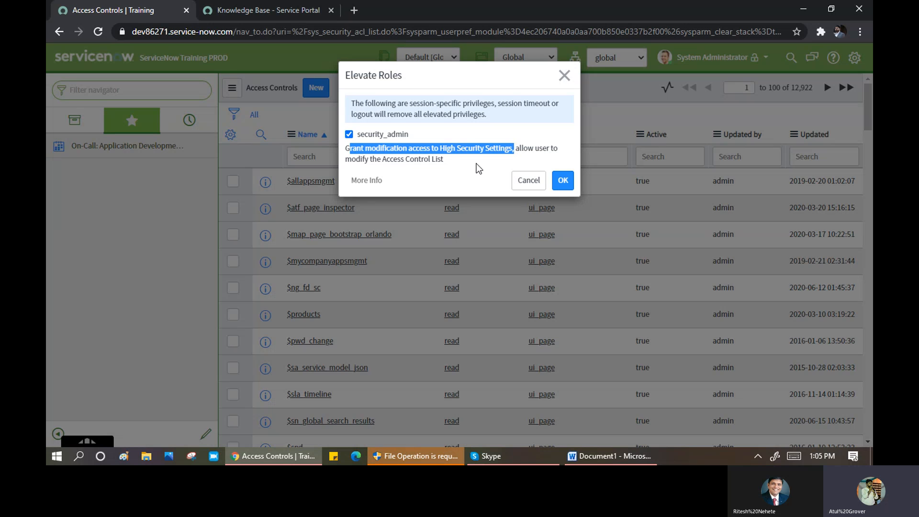
left_click_drag(450, 157, 385, 162)
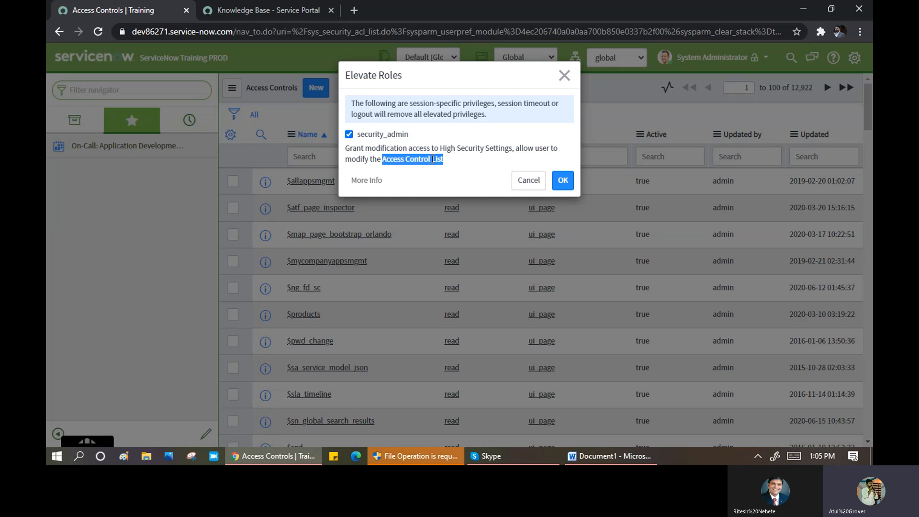
left_click(384, 162)
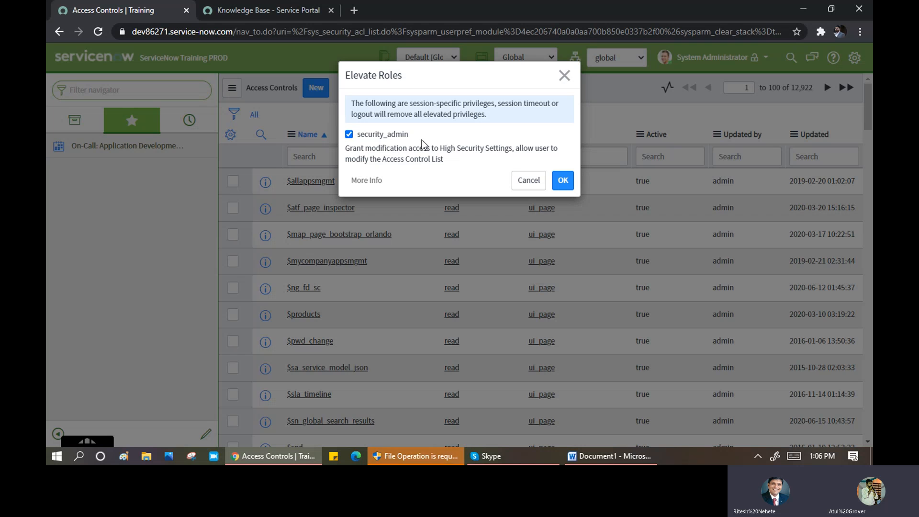
left_click_drag(424, 137, 374, 138)
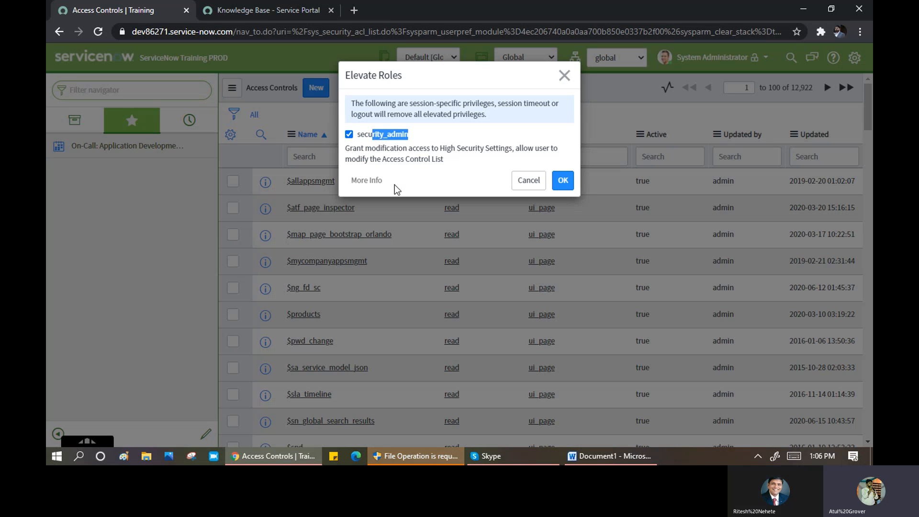
left_click_drag(455, 158, 347, 154)
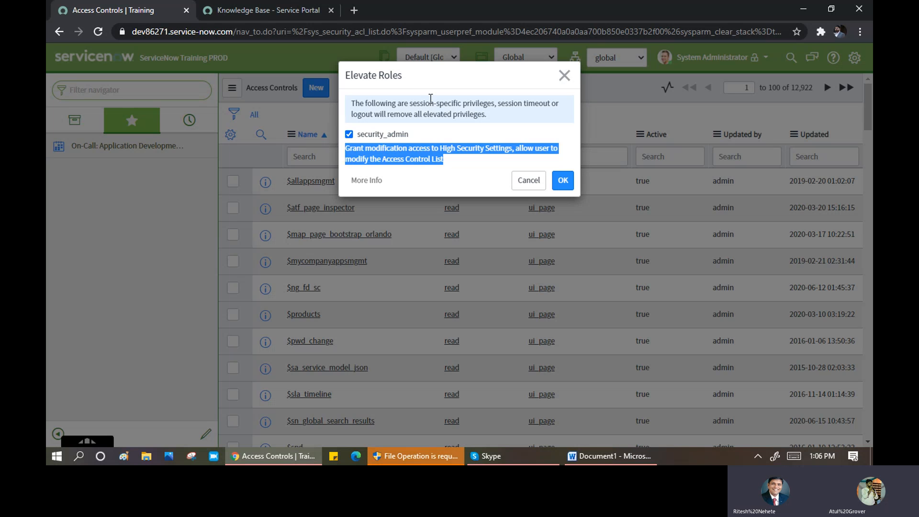
left_click_drag(417, 104, 498, 105)
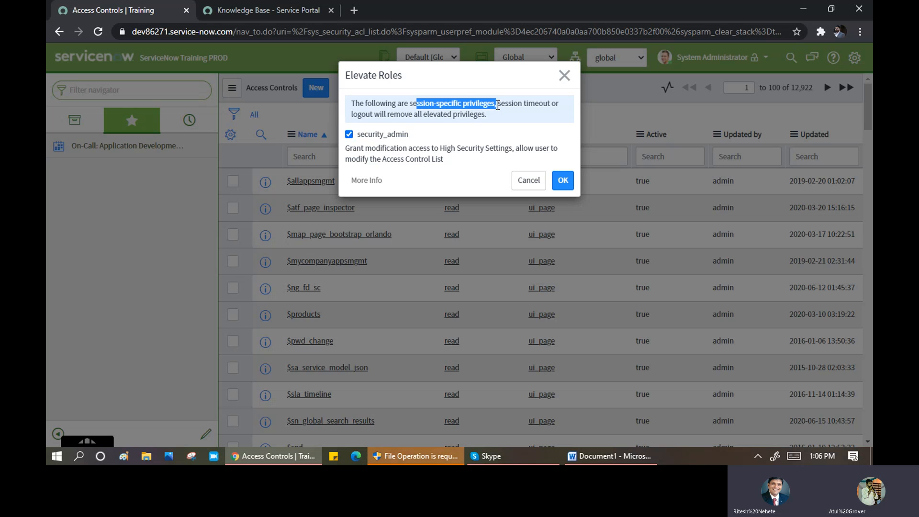
left_click(289, 159)
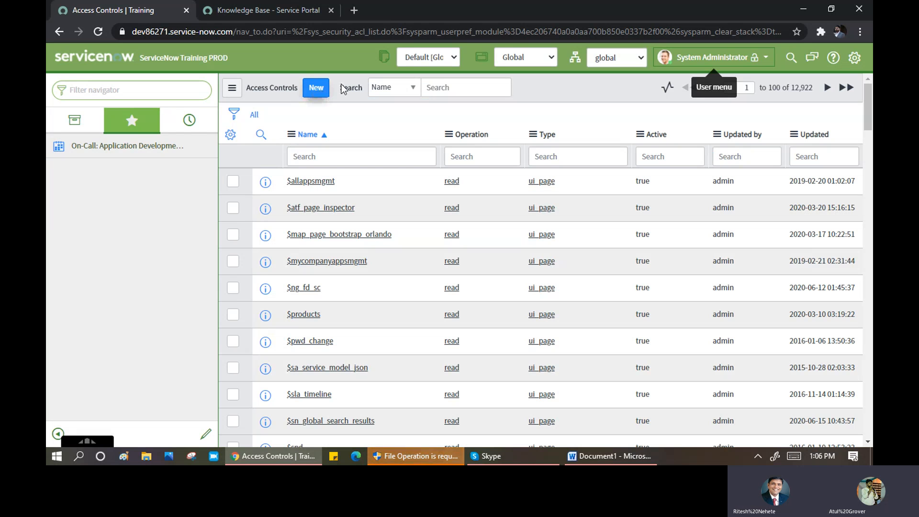
- Open a new Access Control form, keeping Type record, Operation create, and Admin overrides on
left_click(311, 90)
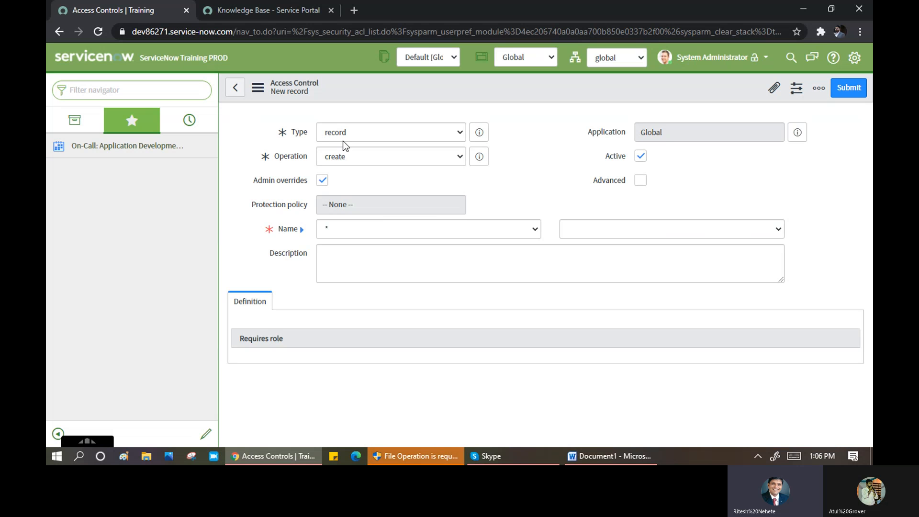
left_click(441, 136)
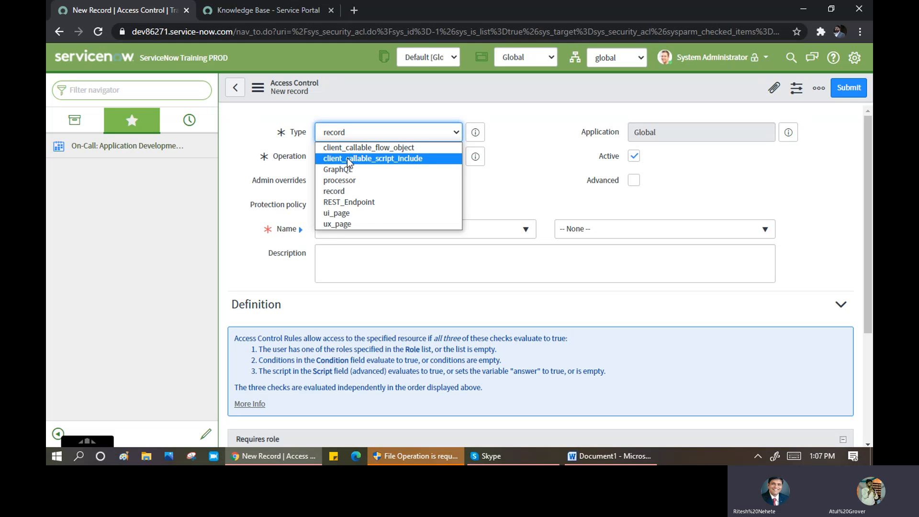
left_click(342, 191)
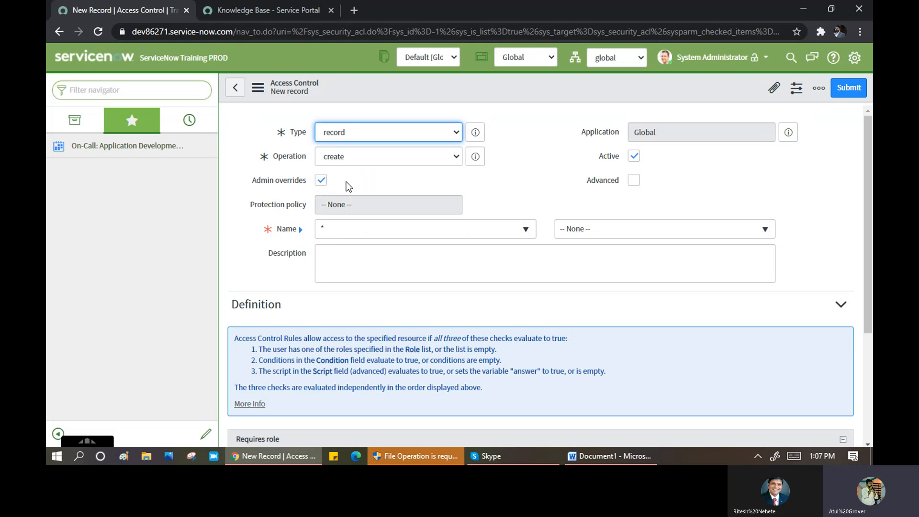
left_click(353, 163)
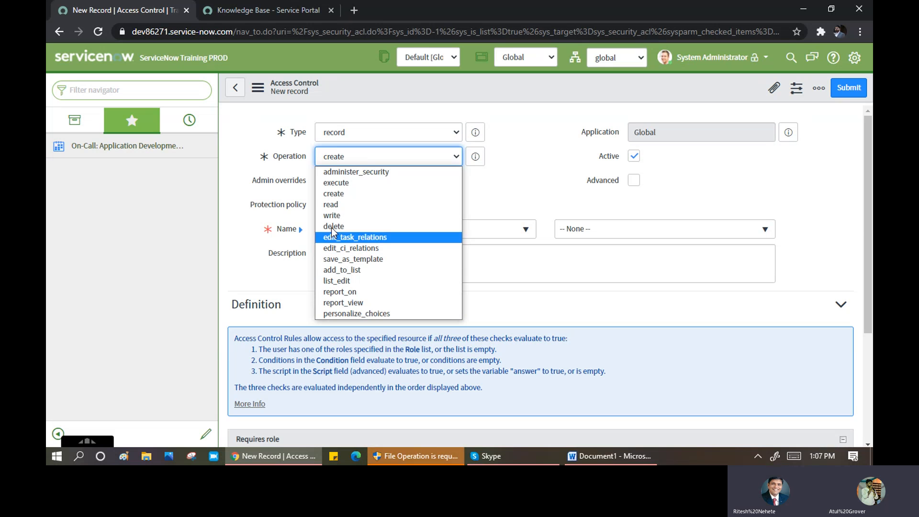
left_click(349, 136)
left_click(349, 137)
left_click(569, 185)
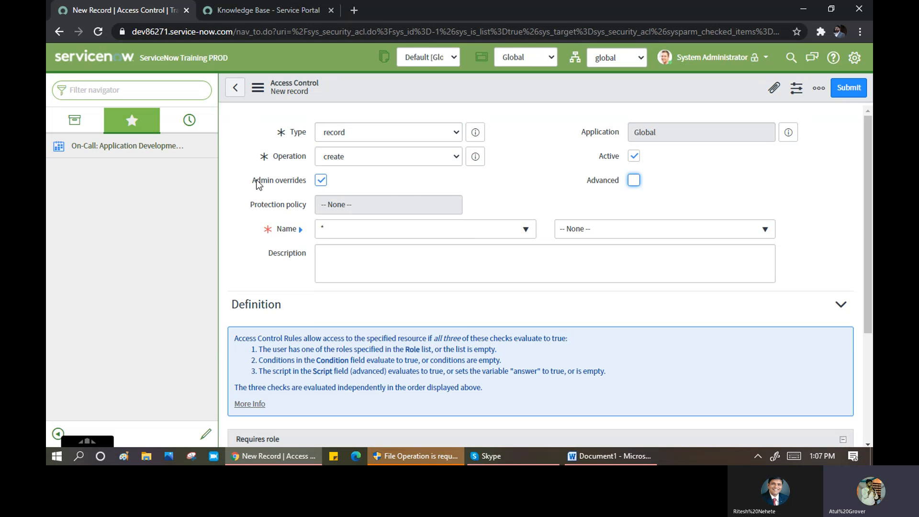
left_click_drag(253, 180, 308, 181)
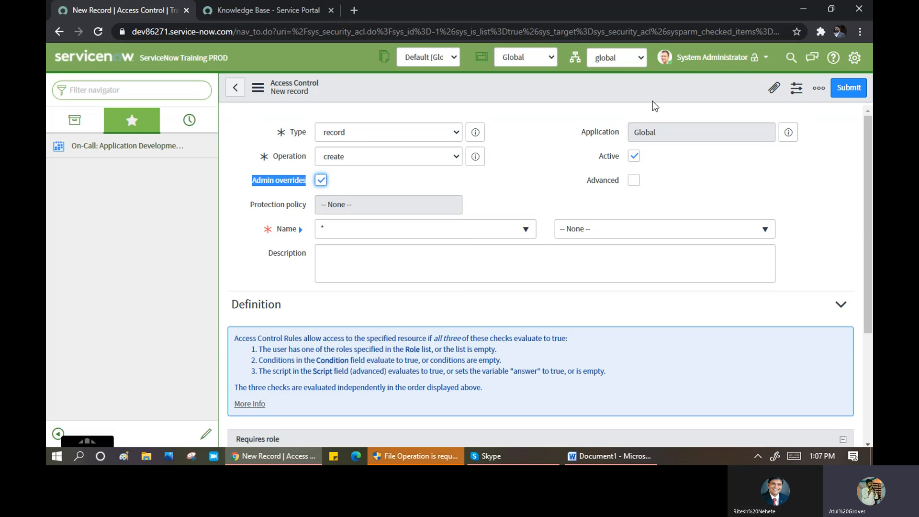
left_click(364, 158)
left_click(248, 156)
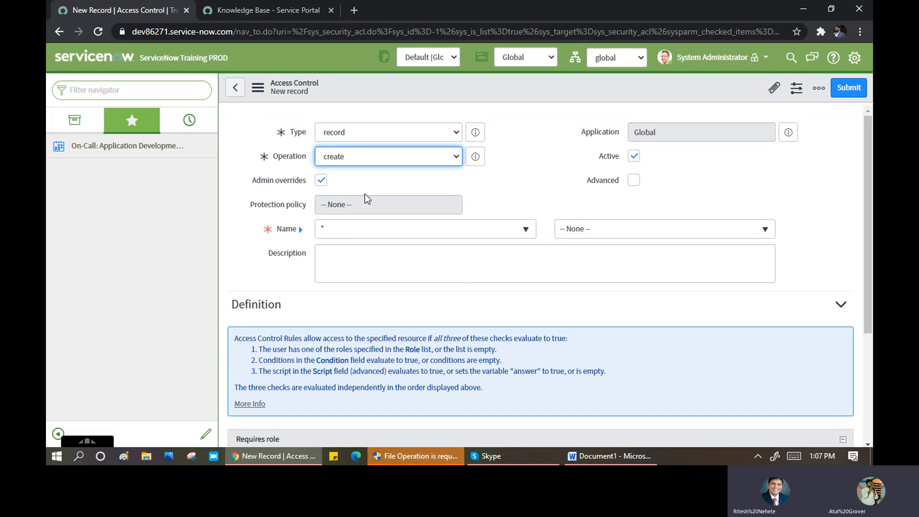
- Review the new access control form and enable its Advanced option
scroll(365, 194, "down", 3)
scroll(398, 202, "up", 3)
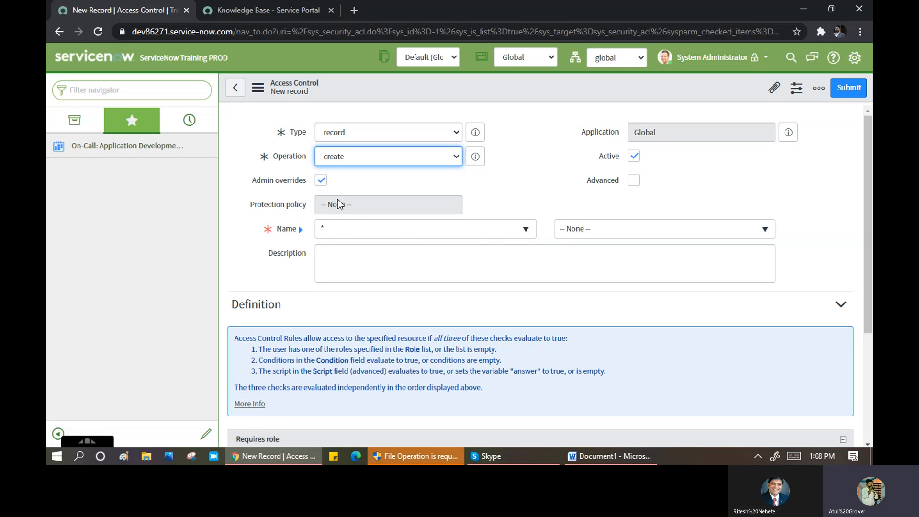
scroll(340, 209, "down", 3)
scroll(338, 207, "down", 1)
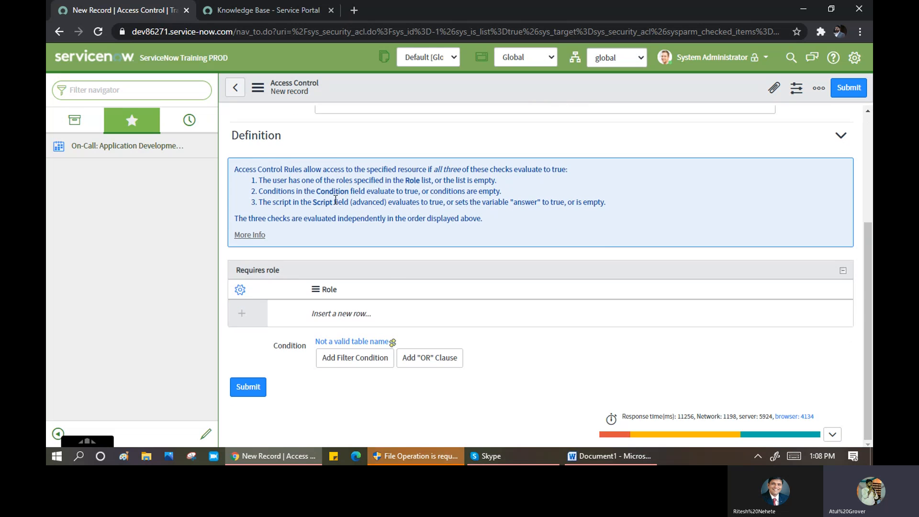
scroll(337, 214, "up", 3)
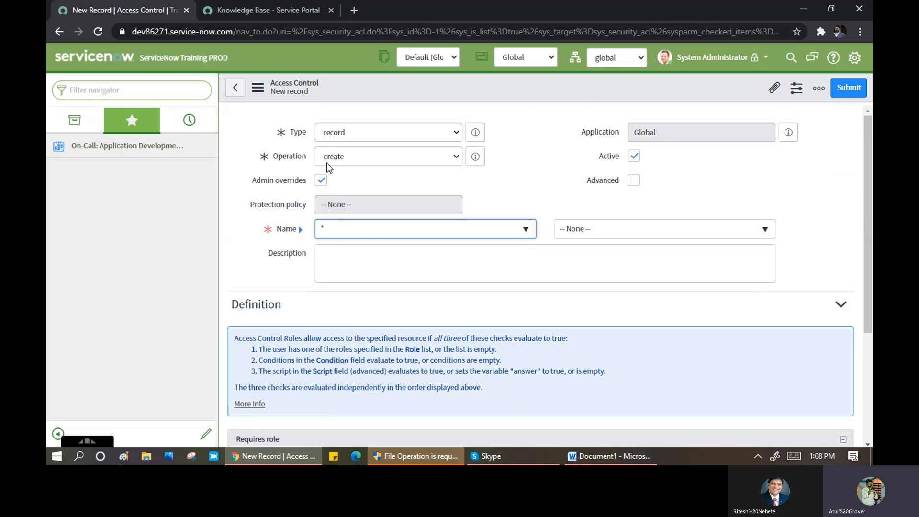
scroll(354, 263, "down", 3)
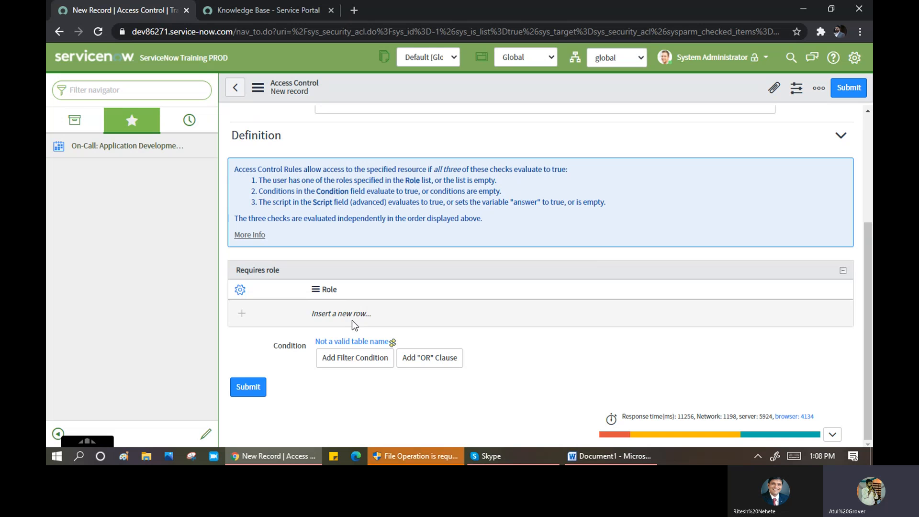
scroll(375, 201, "up", 4)
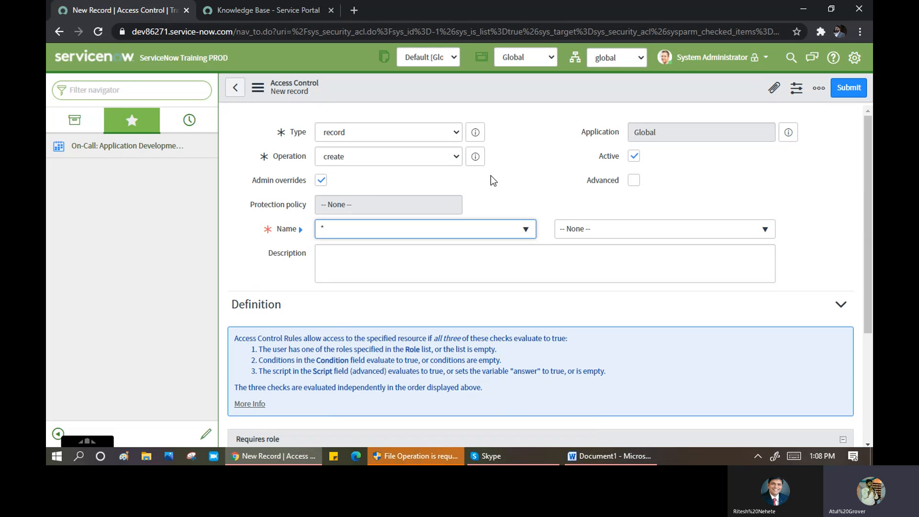
left_click(636, 182)
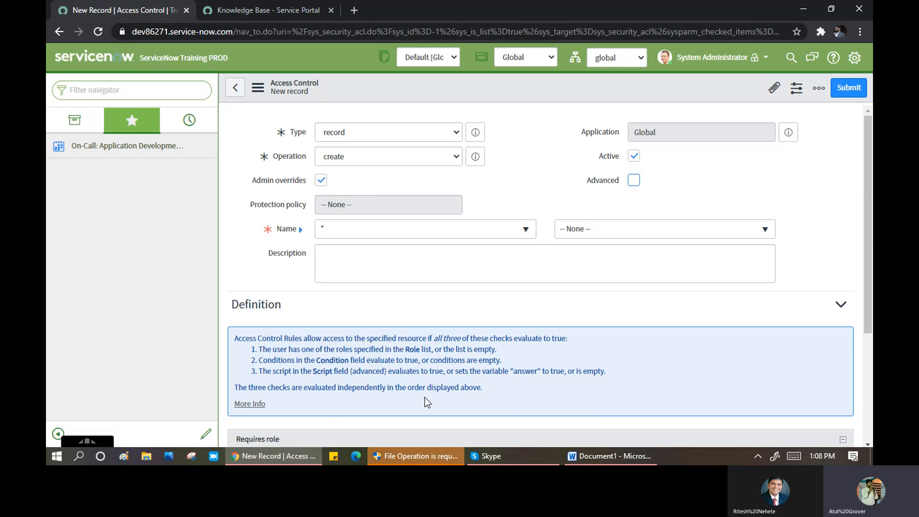
- Click into the revealed Script field, then leave the unsaved form via the back arrow
scroll(345, 306, "down", 6)
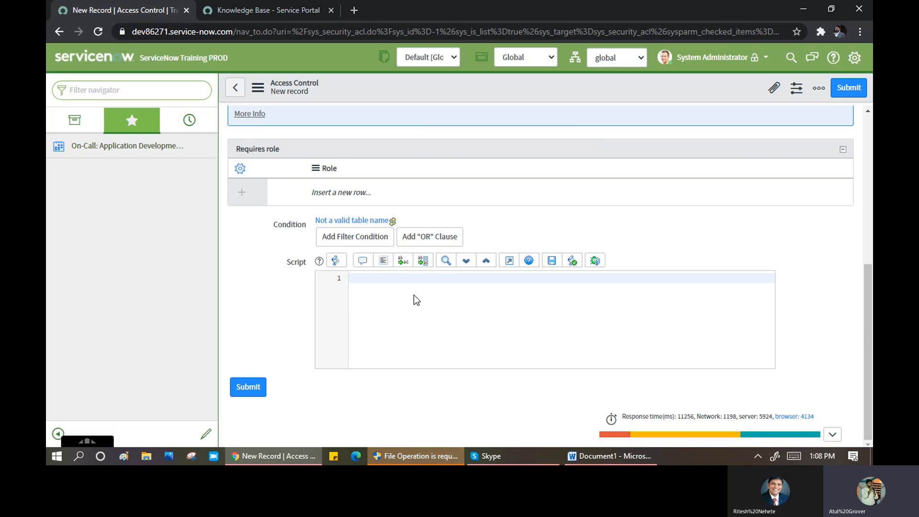
left_click(389, 293)
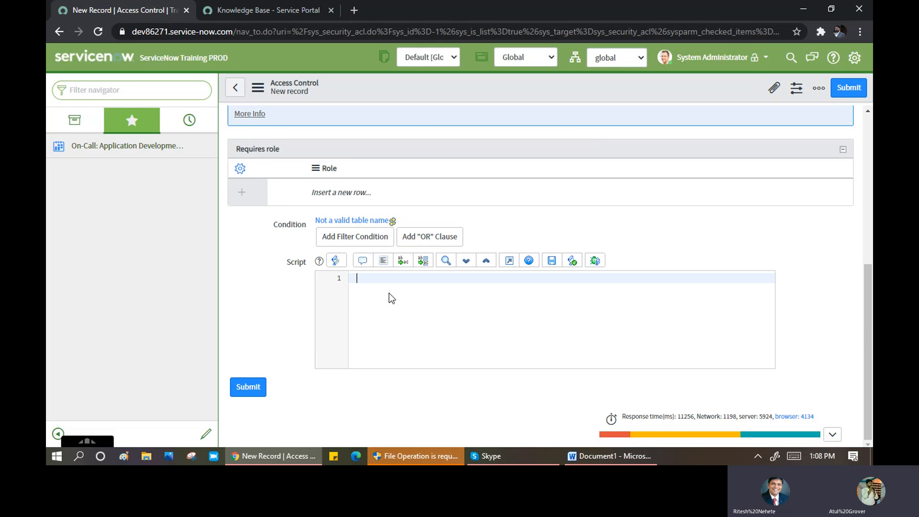
scroll(411, 202, "up", 5)
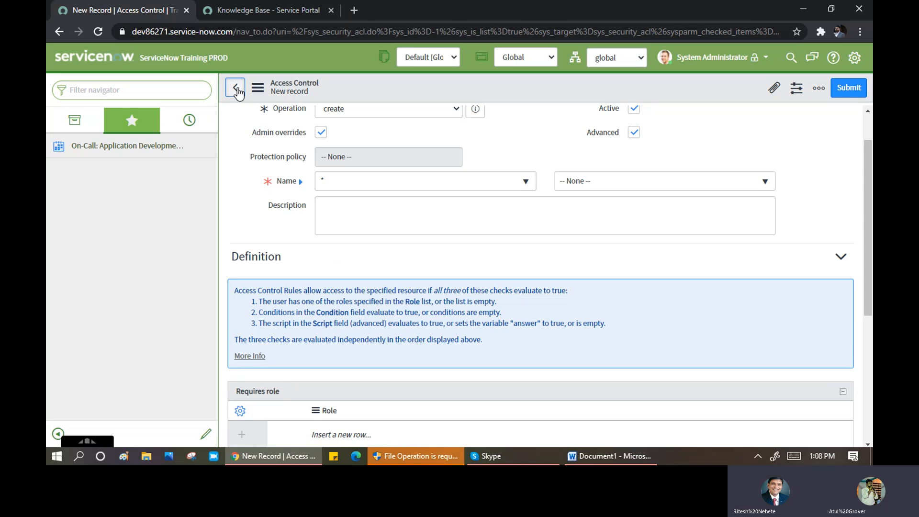
left_click(235, 88)
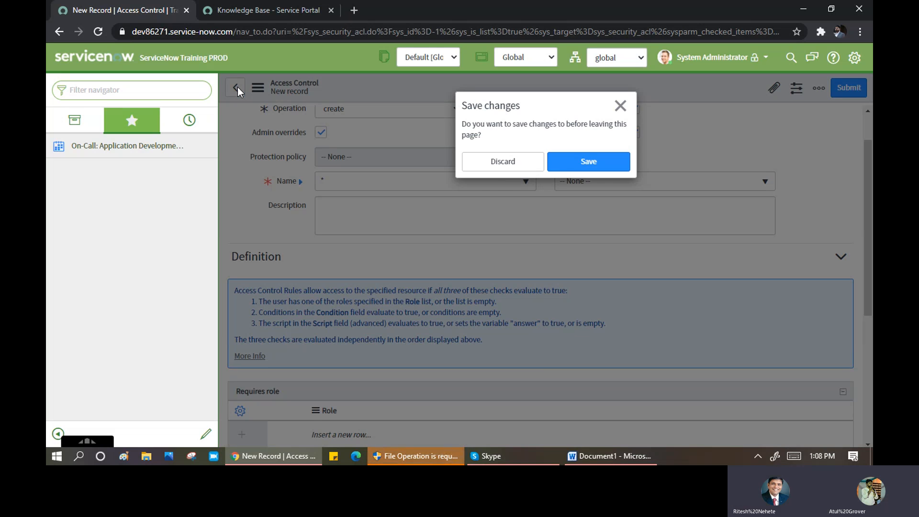
- Discard the unsaved access control and filter the Name column by 'major In'
left_click(511, 161)
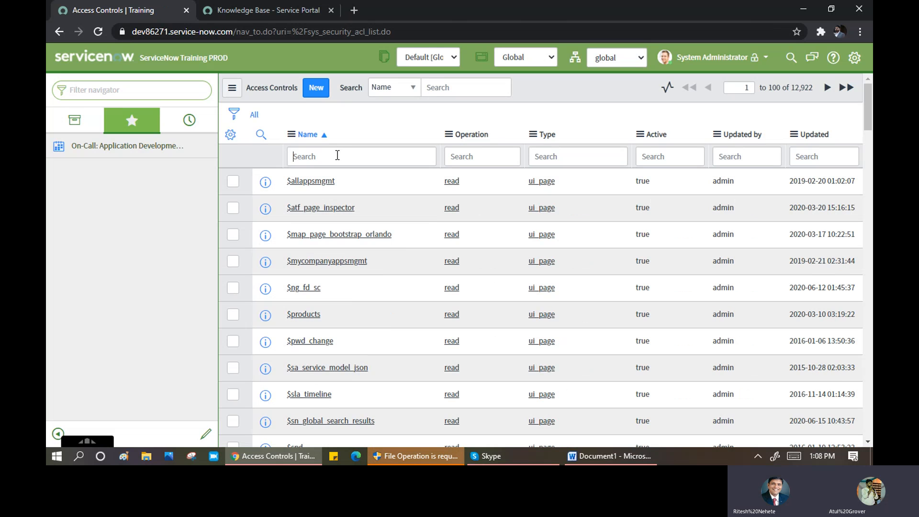
left_click(338, 155)
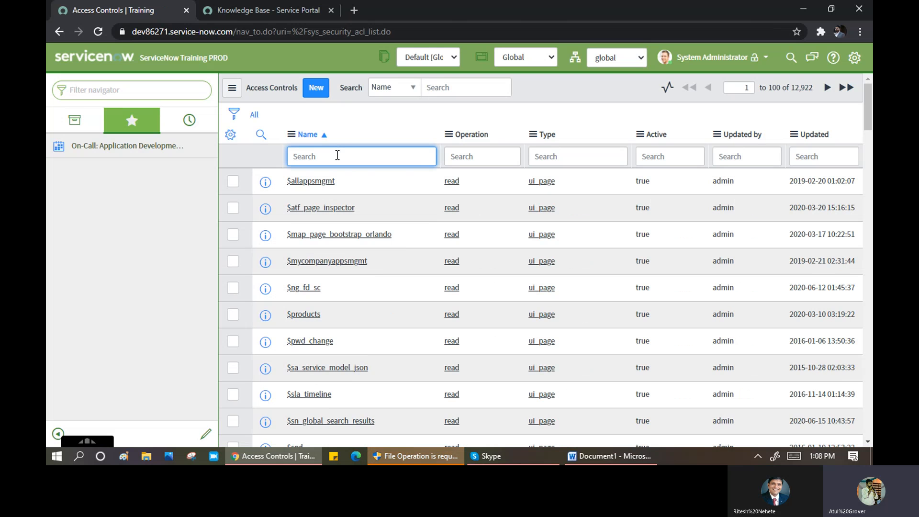
type("major In")
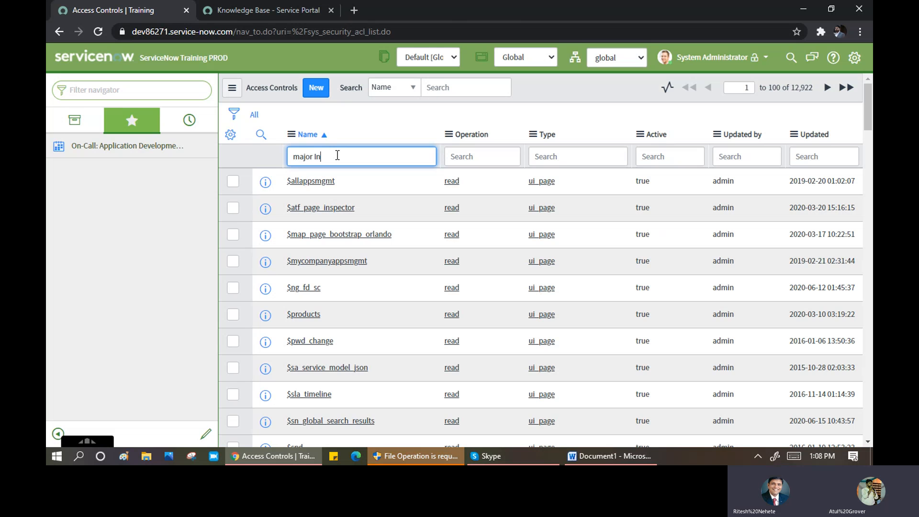
key("Home")
key("Return")
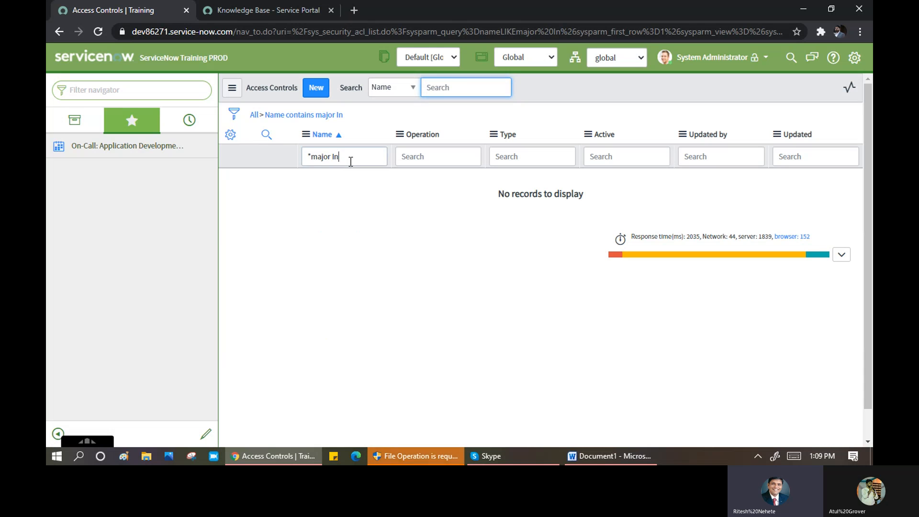
- Refine the Name filter to 'mim', then 'Incide', leaving 72 records
left_click(351, 162)
key("BackSpace")
key("BackSpace")
key("BackSpace")
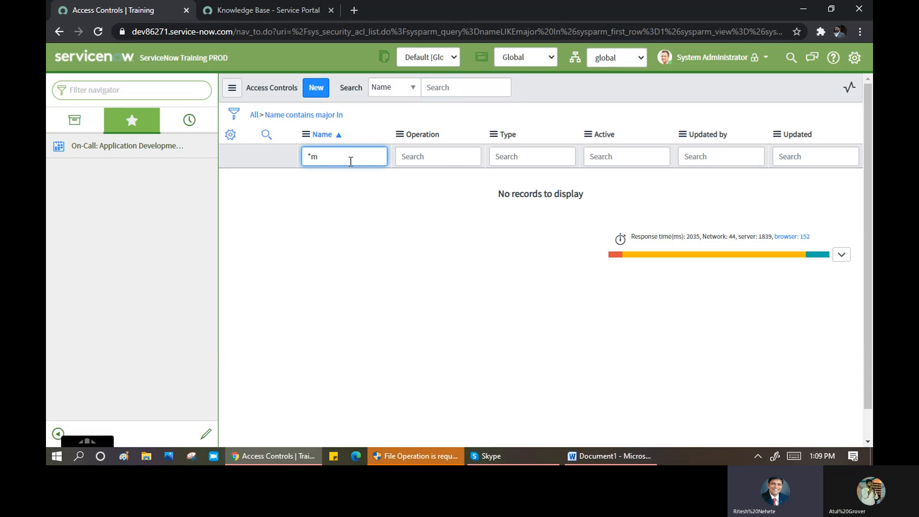
type("im")
key("Return")
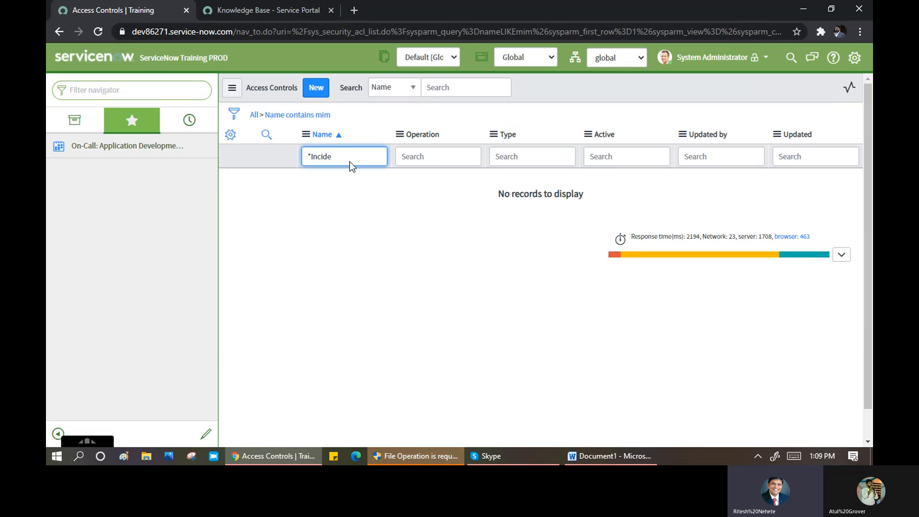
key("Return")
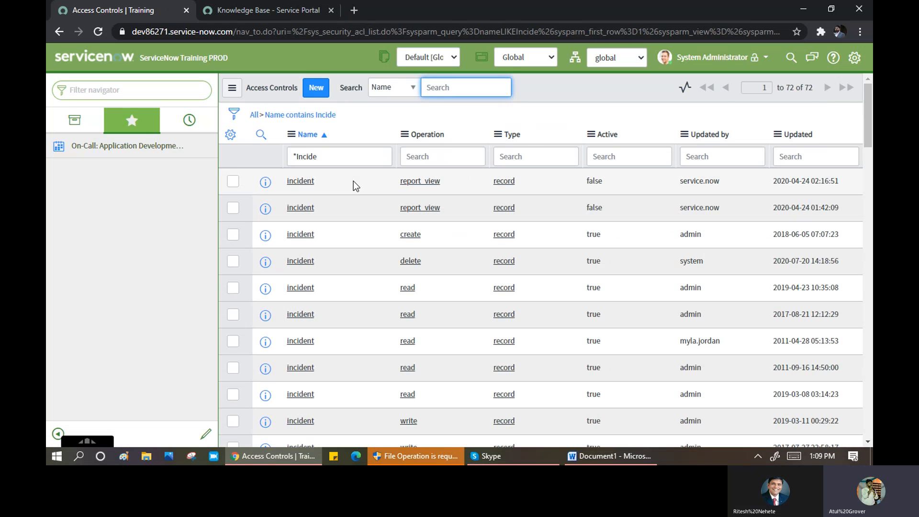
scroll(354, 183, "down", 5)
scroll(355, 184, "down", 4)
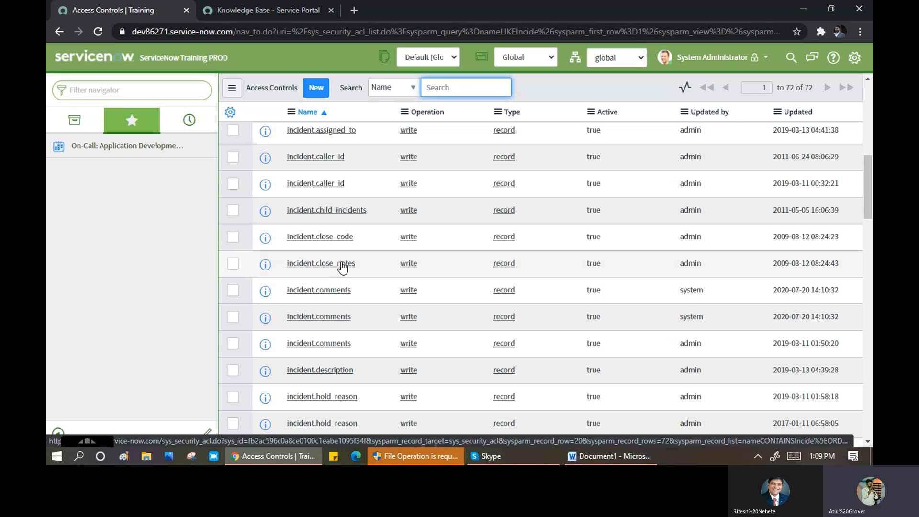
key("ctrl+f")
type("mim")
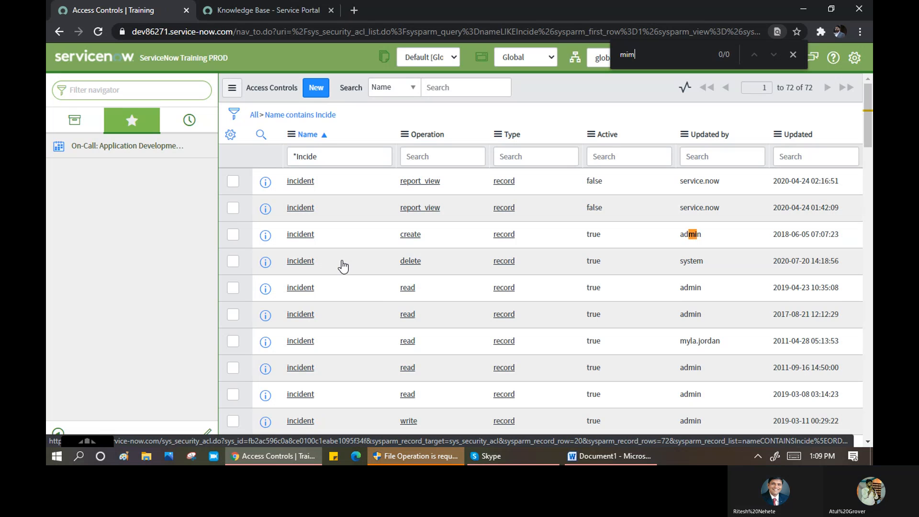
key("Escape")
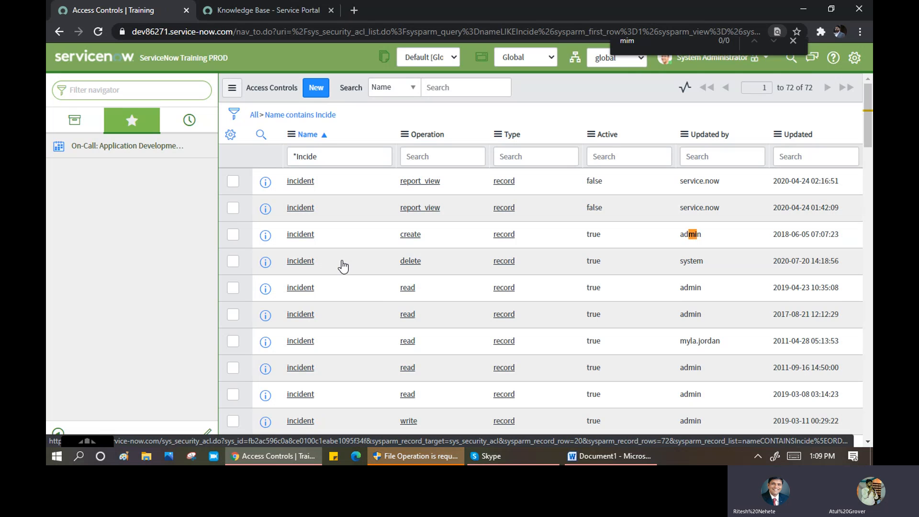
scroll(355, 294, "down", 8)
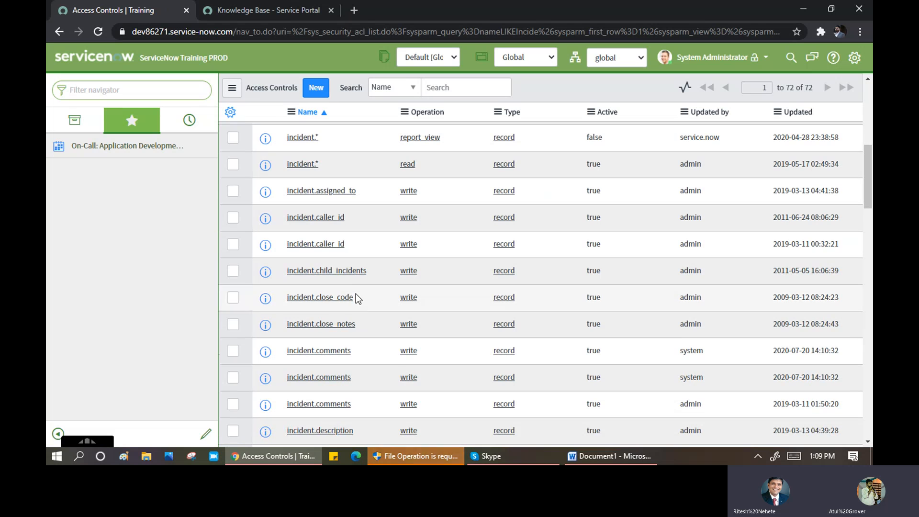
scroll(356, 295, "down", 3)
scroll(356, 297, "down", 4)
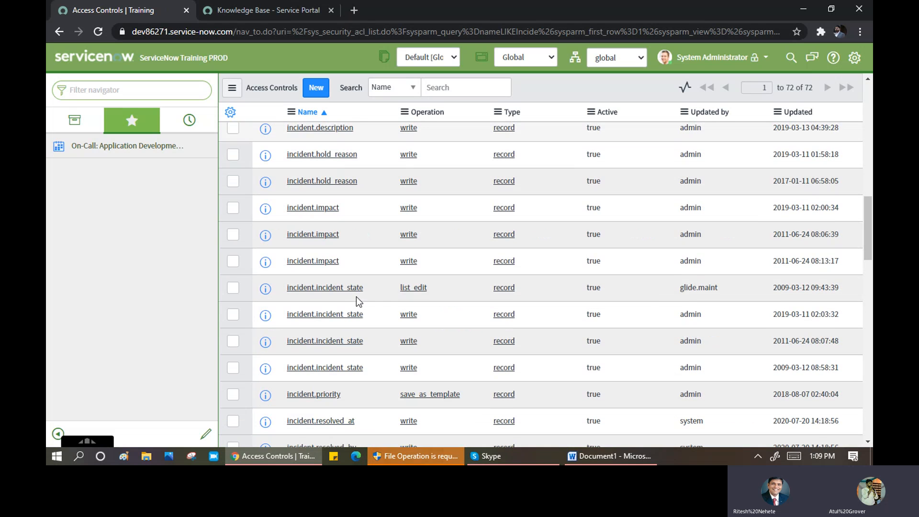
scroll(356, 296, "down", 4)
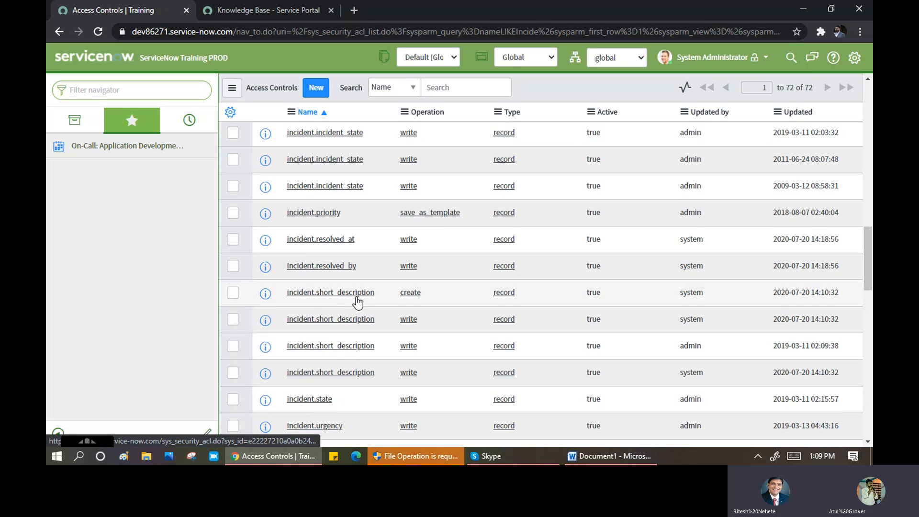
scroll(356, 297, "down", 3)
scroll(356, 297, "down", 3)
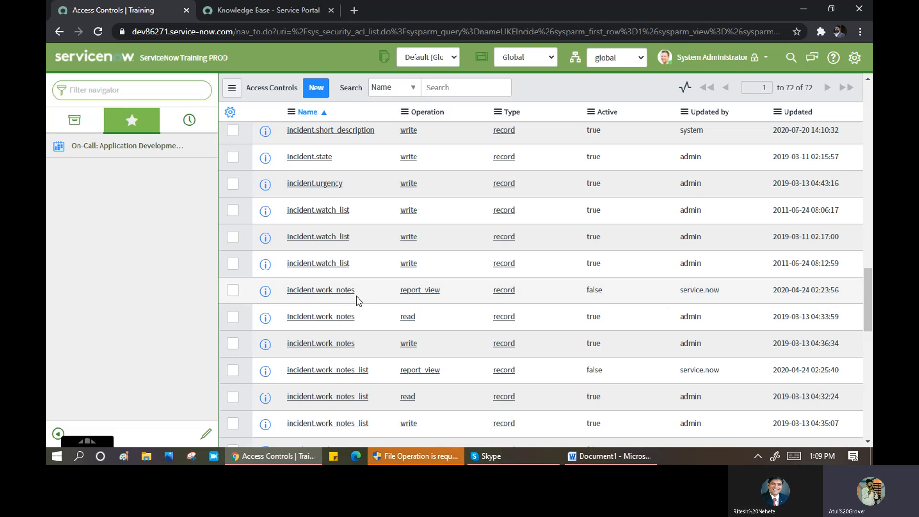
scroll(356, 296, "down", 9)
scroll(356, 296, "down", 6)
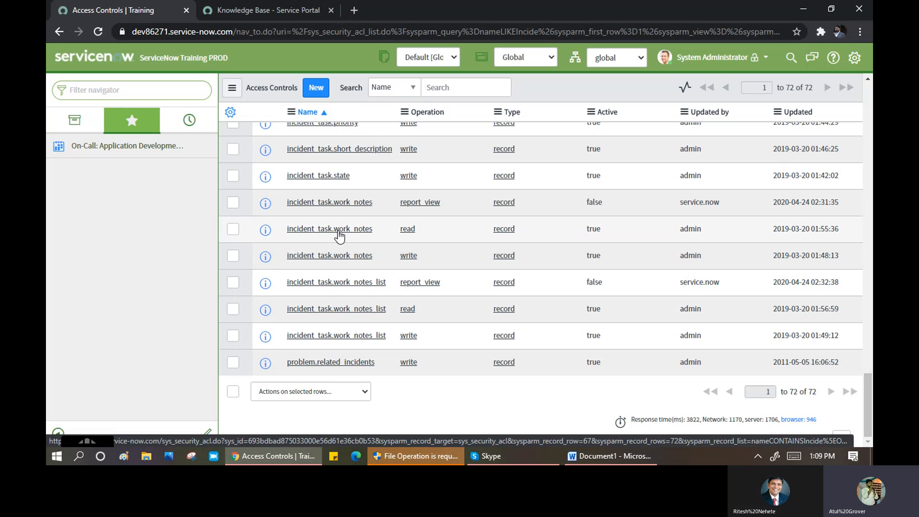
scroll(344, 216, "up", 10)
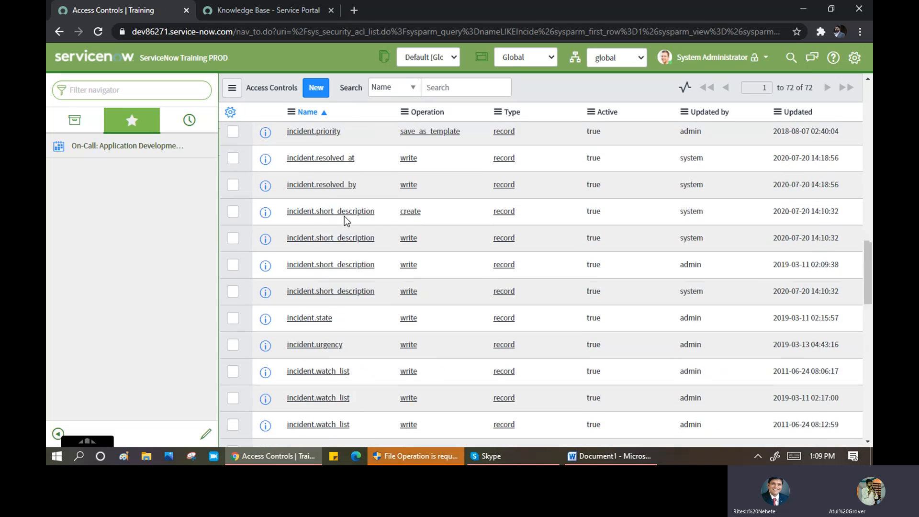
scroll(344, 216, "up", 8)
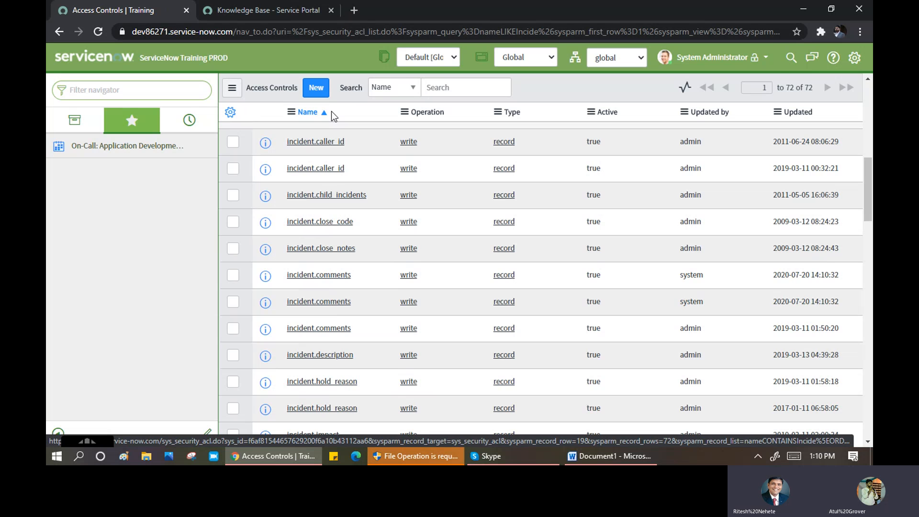
- Untick security_admin in the Elevate Roles dialog and confirm to drop the elevated role
left_click(747, 57)
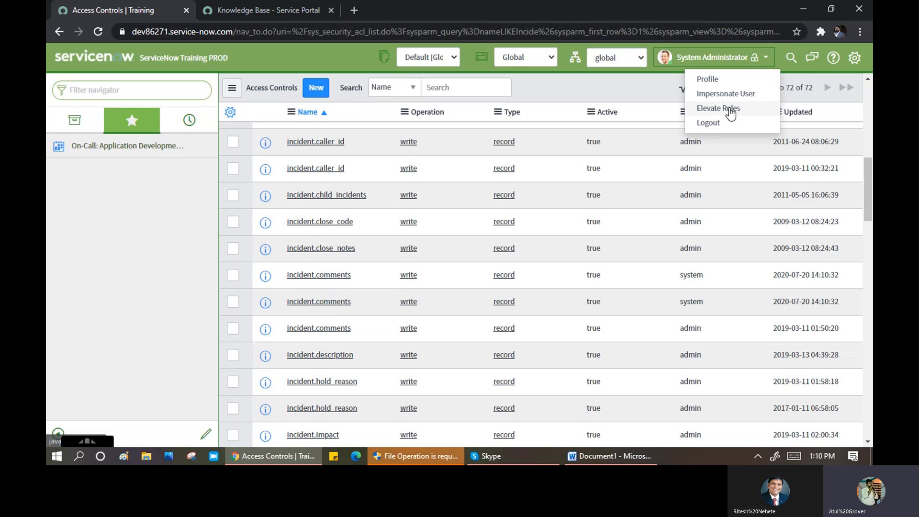
left_click(718, 108)
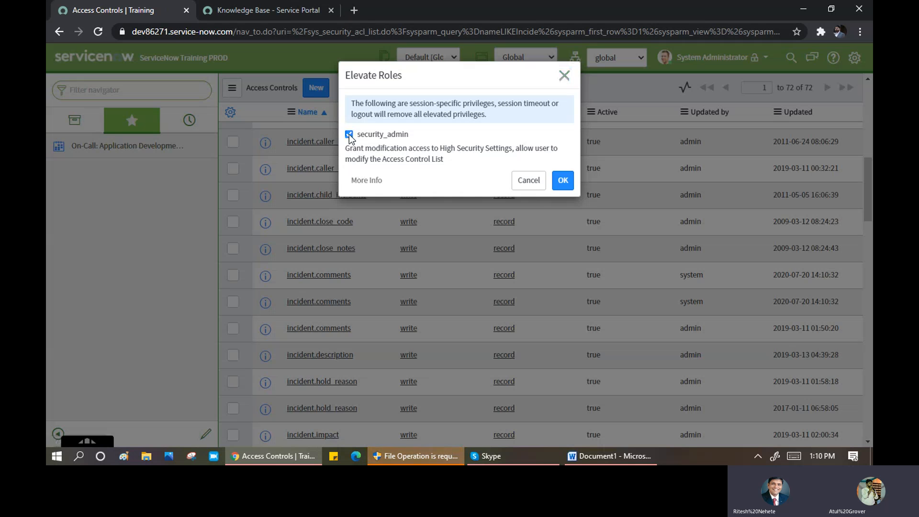
left_click(349, 134)
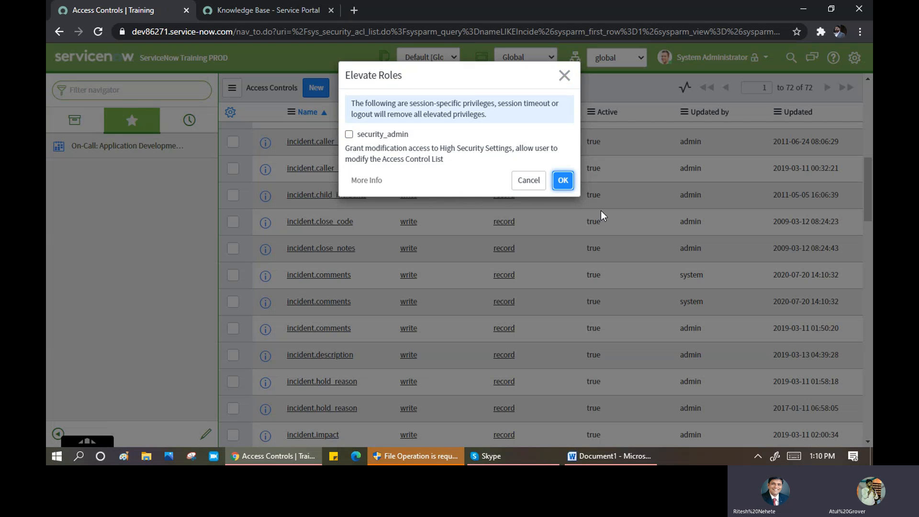
left_click(563, 182)
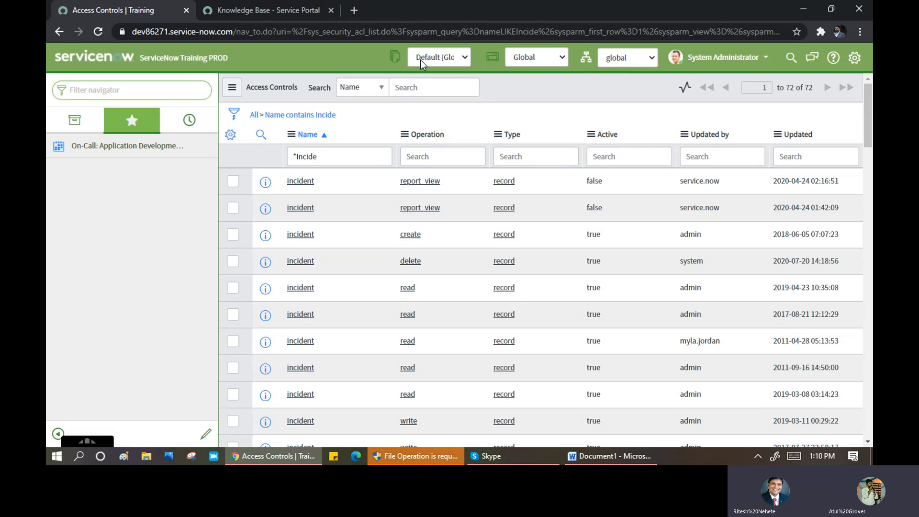
- Filter the navigator for 'studio' and launch Studio, showing the Select Application list
left_click(536, 58)
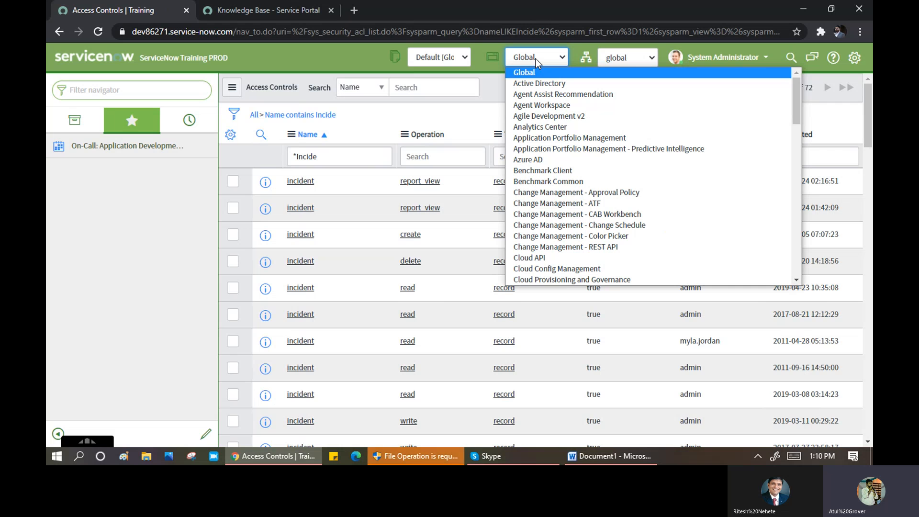
left_click(94, 95)
type("s")
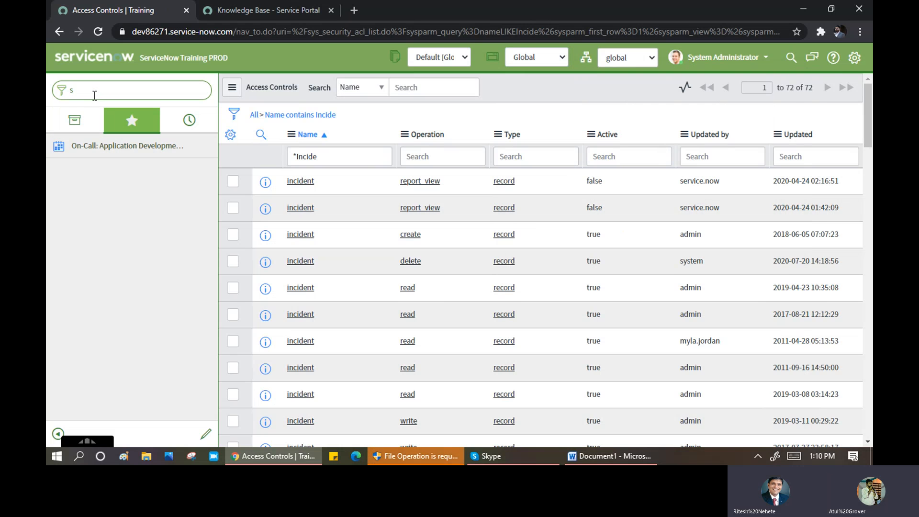
type("tu")
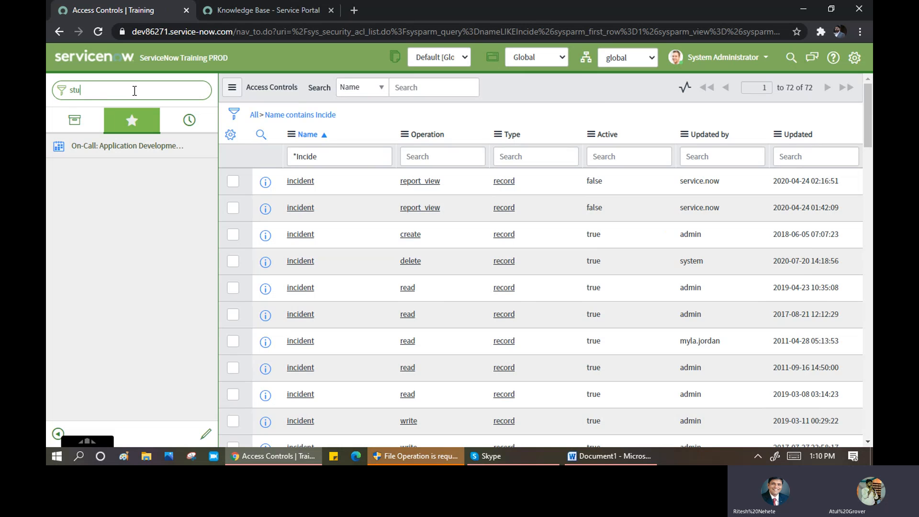
type("dio")
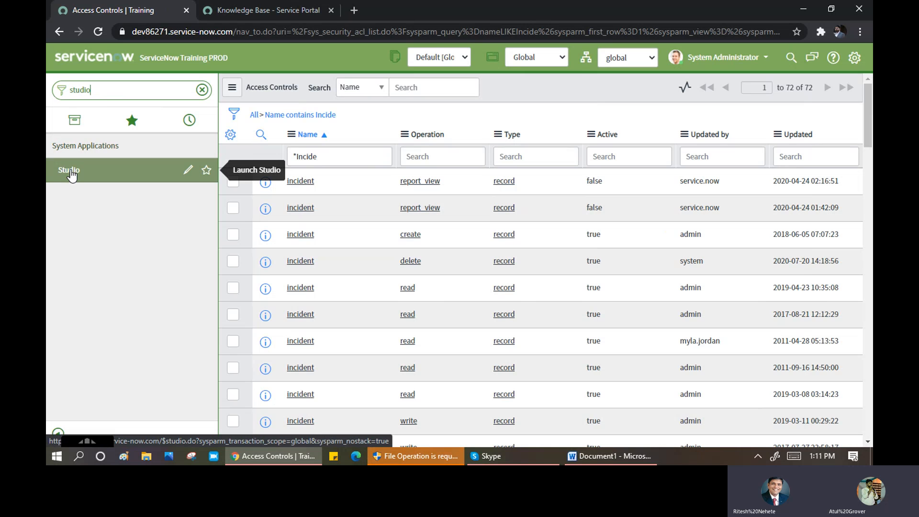
left_click(71, 171)
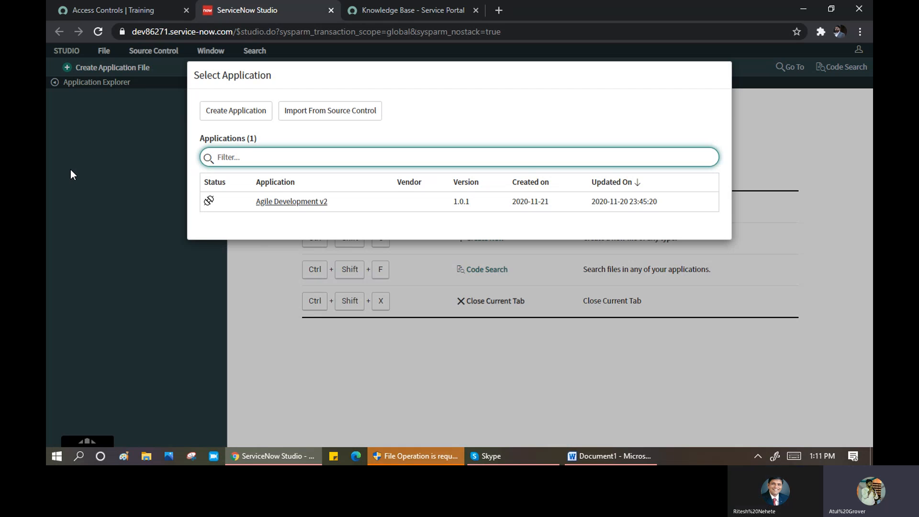
- Choose Create Application, then Let's get started to reach the General Info form
left_click(243, 114)
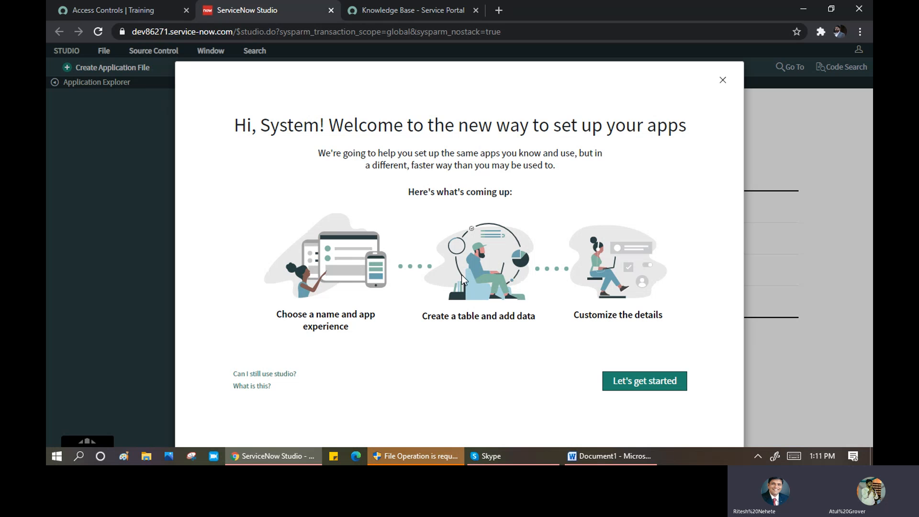
left_click(661, 390)
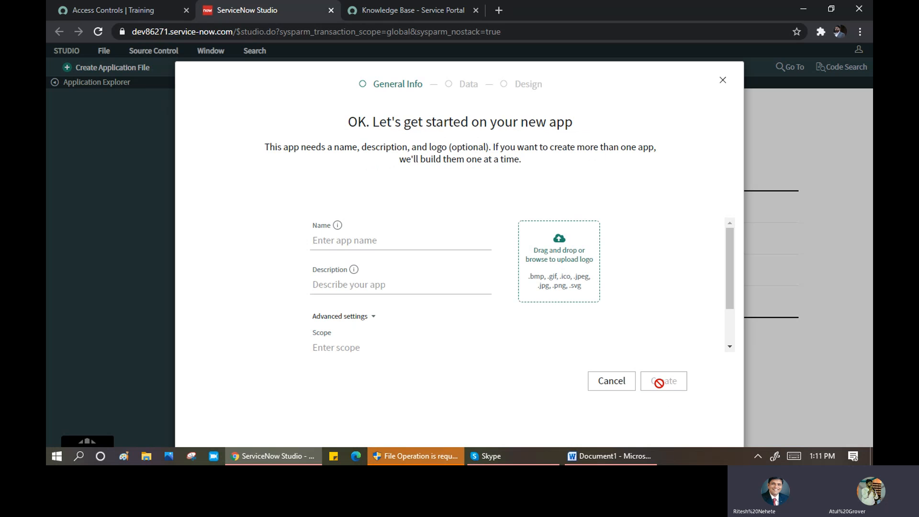
- Name the app 'Training', verify scope x_489537_training in Advanced settings, and create it
left_click(374, 238)
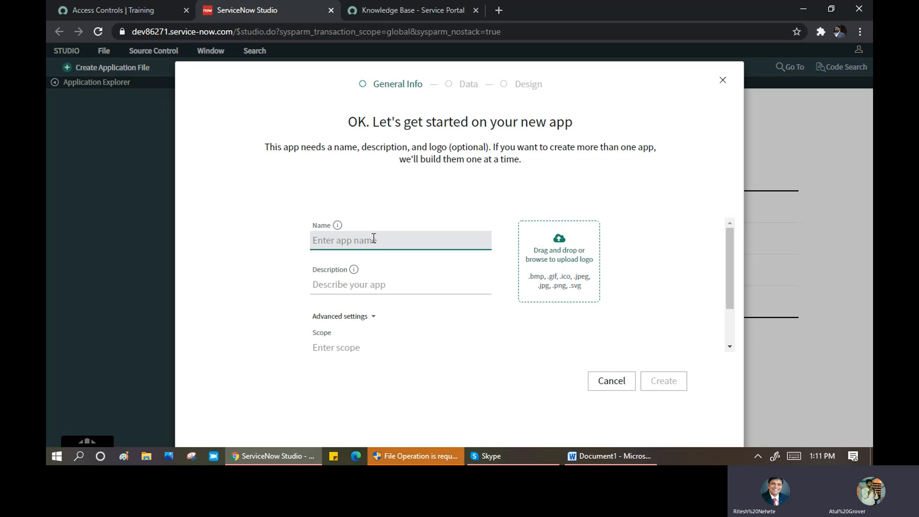
type("Training")
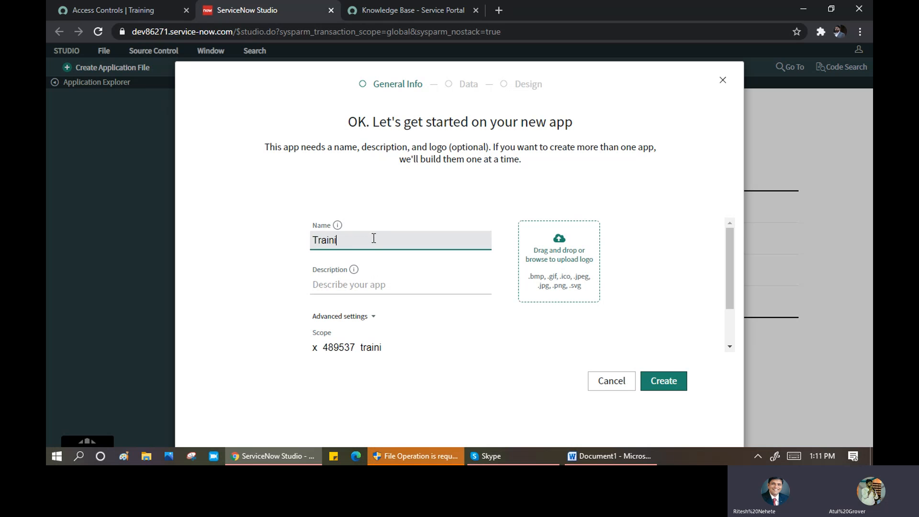
left_click(419, 287)
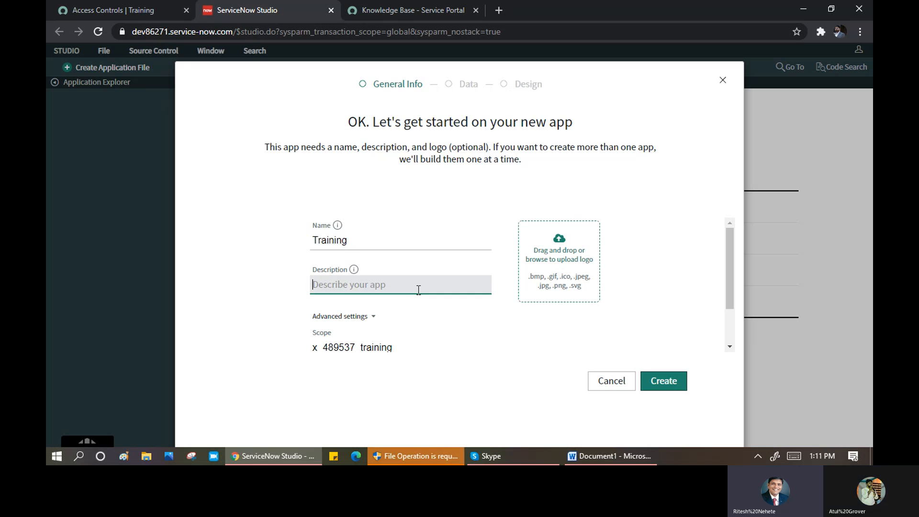
left_click(375, 320)
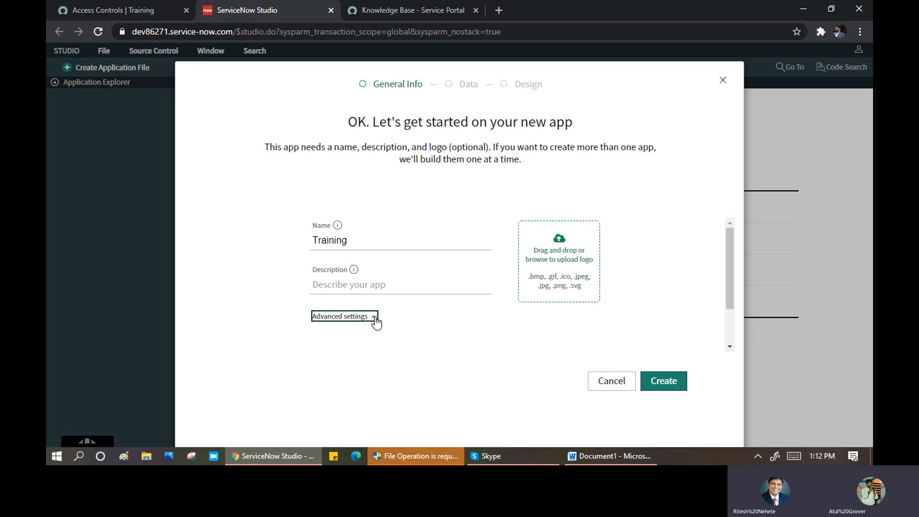
left_click(376, 319)
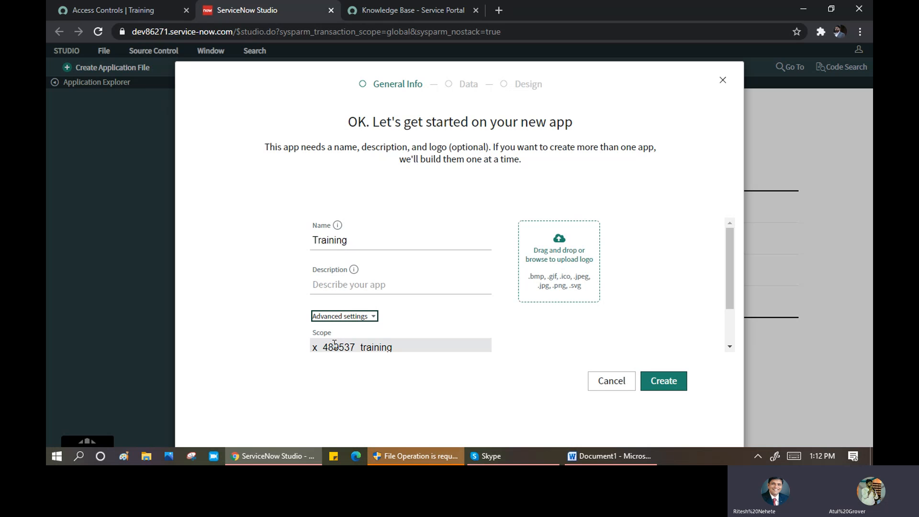
left_click_drag(323, 347, 329, 345)
left_click(390, 293)
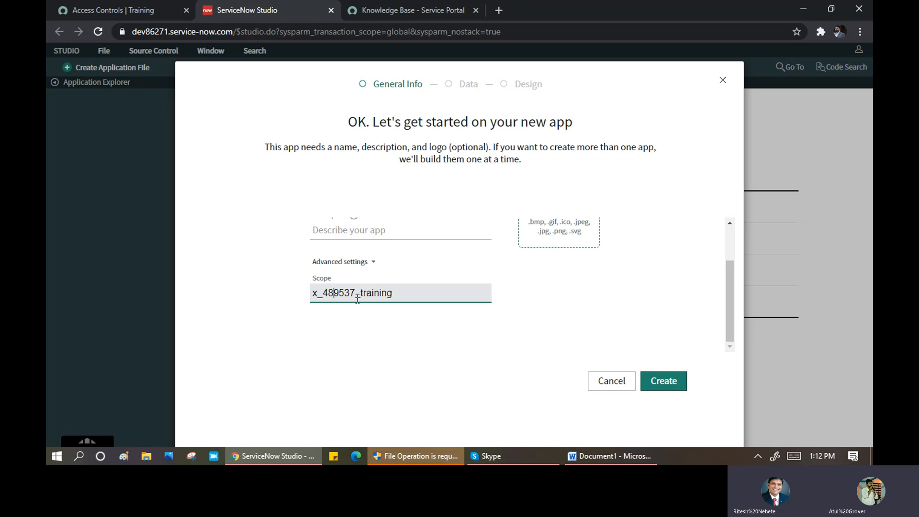
left_click_drag(398, 292, 314, 296)
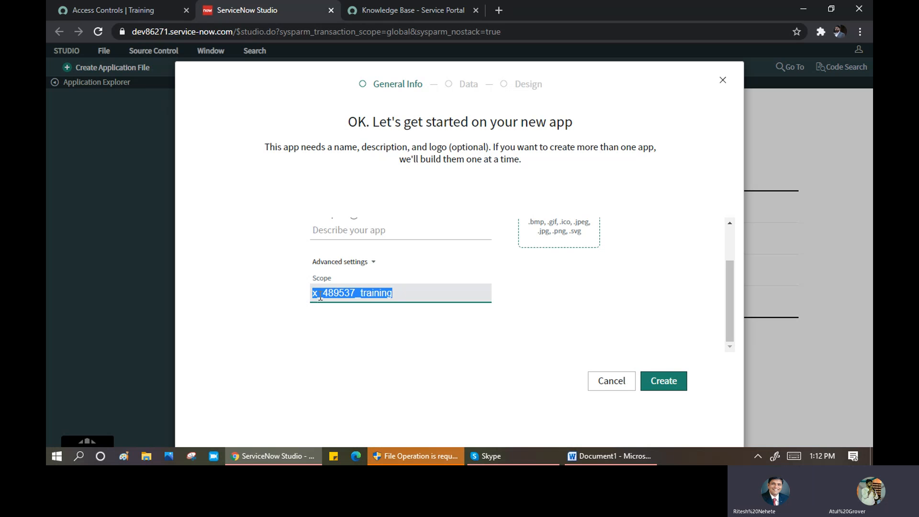
left_click(318, 295)
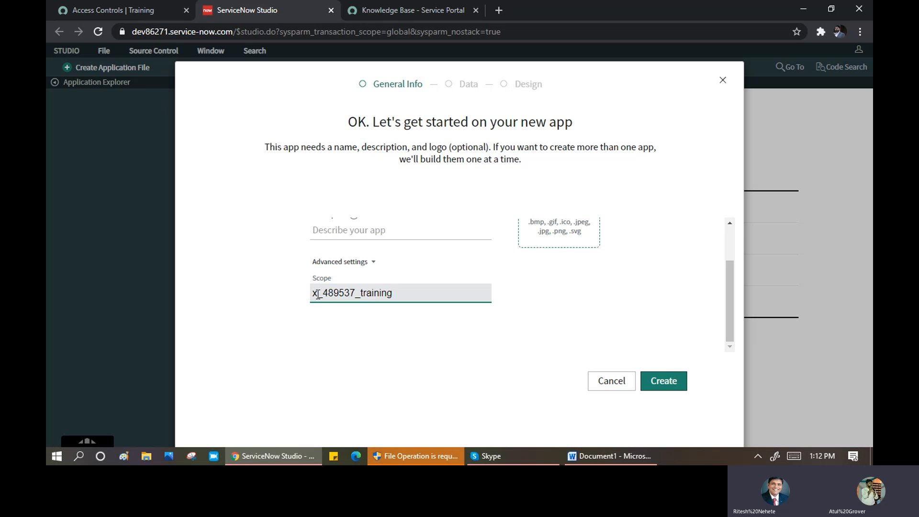
left_click_drag(319, 294, 313, 294)
left_click_drag(407, 296, 329, 284)
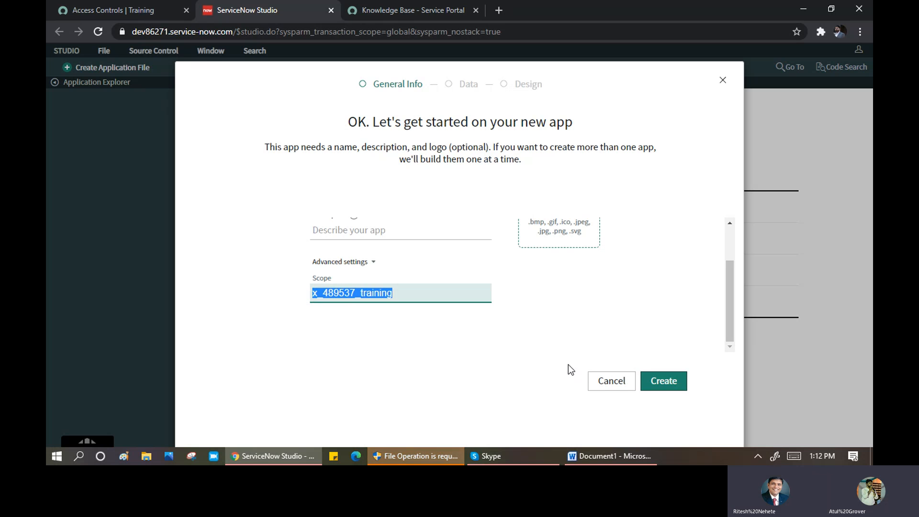
left_click(653, 380)
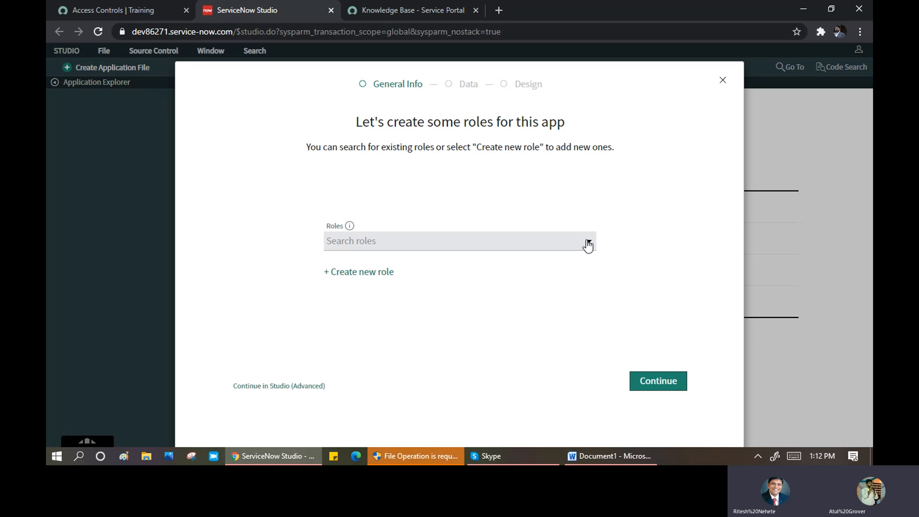
- Add a new role named 'Training Role' and continue past the roles step
left_click(349, 273)
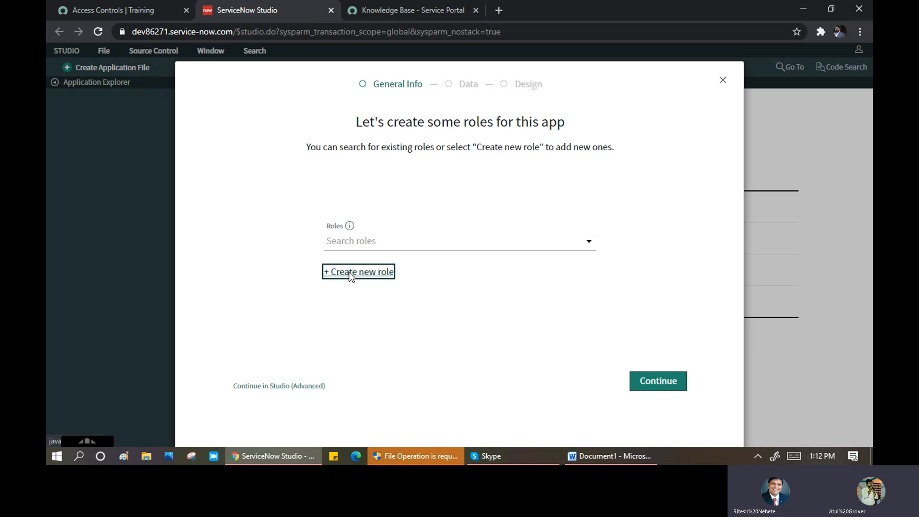
type("Tra")
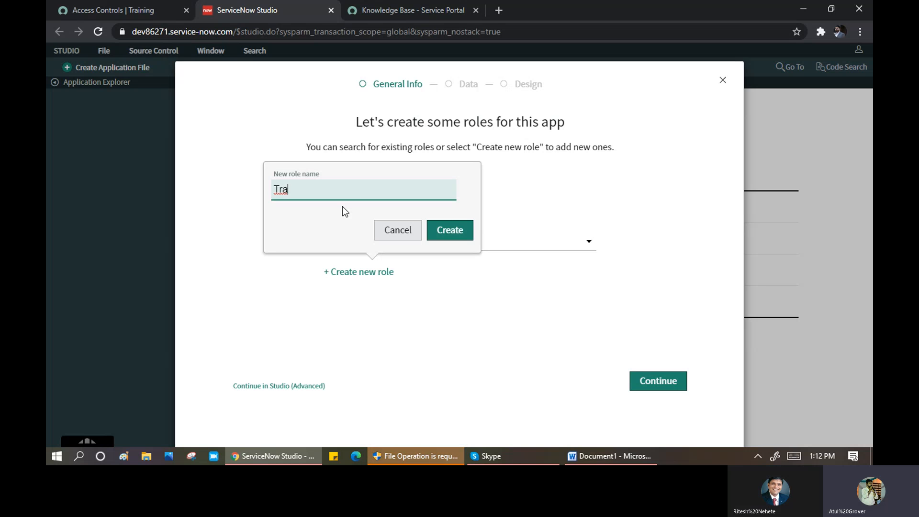
type("ining Role")
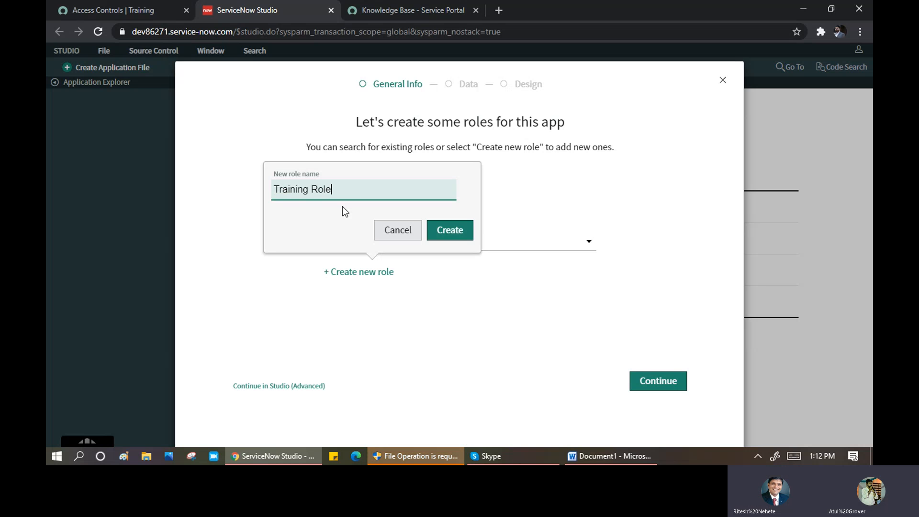
left_click(447, 232)
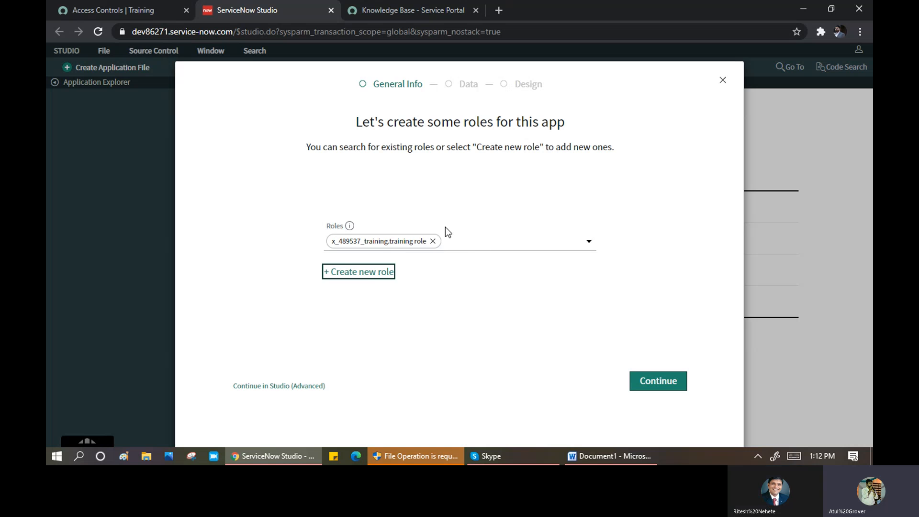
left_click(663, 383)
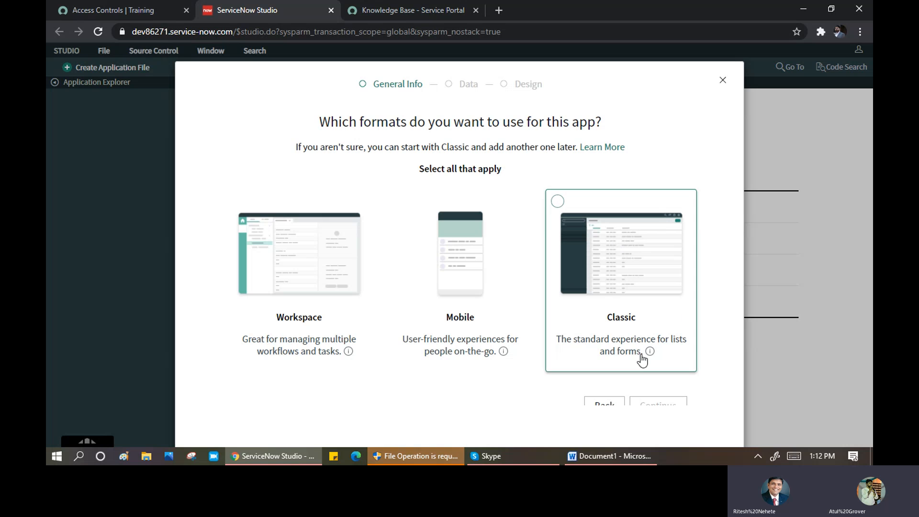
- Pick Workspace as the app format and continue to the Data step
left_click(326, 276)
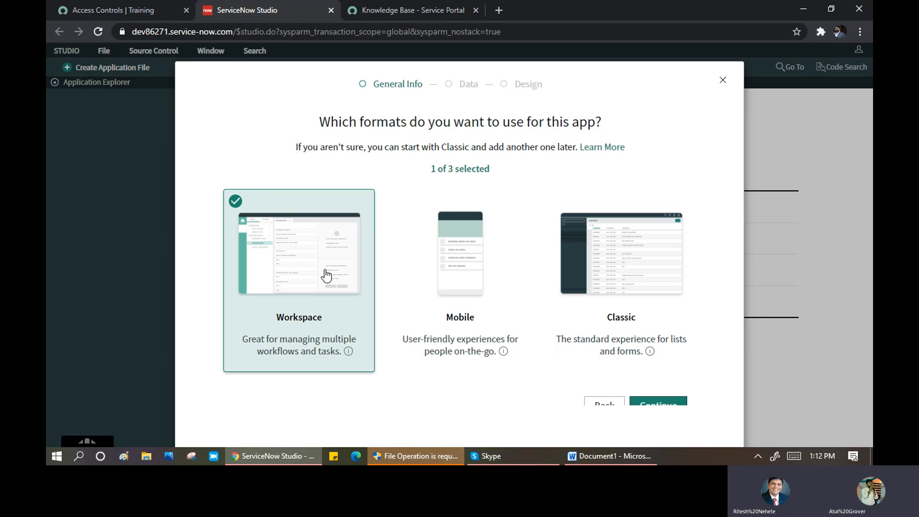
left_click(652, 406)
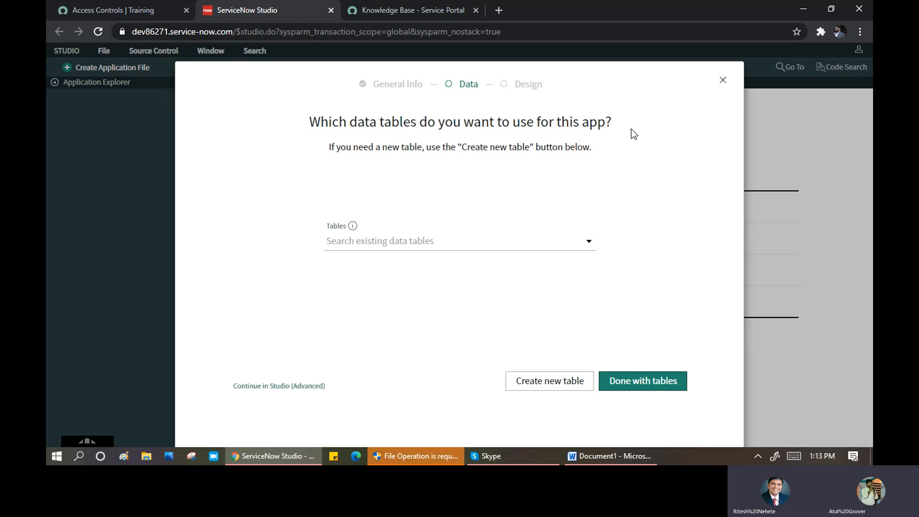
- Search the tables for 'Training', add Training Match [u_training_match], and finish table selection
left_click(589, 244)
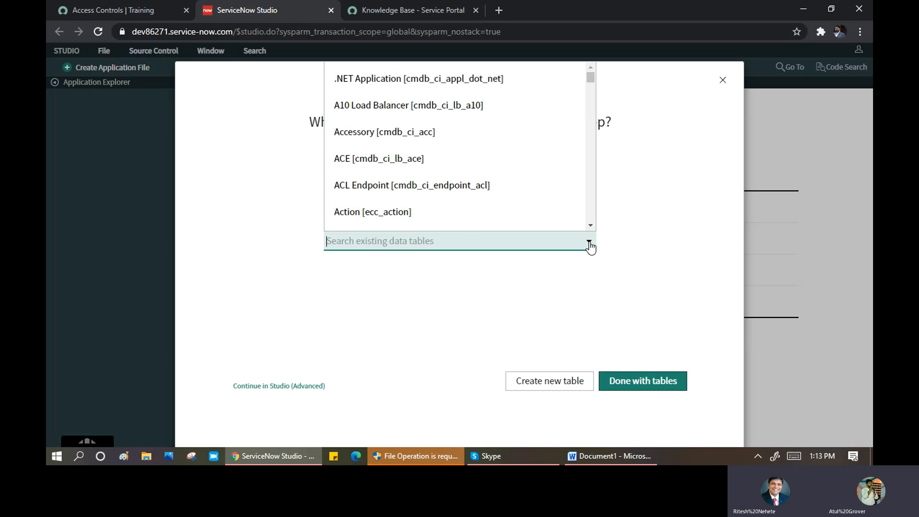
type("inci")
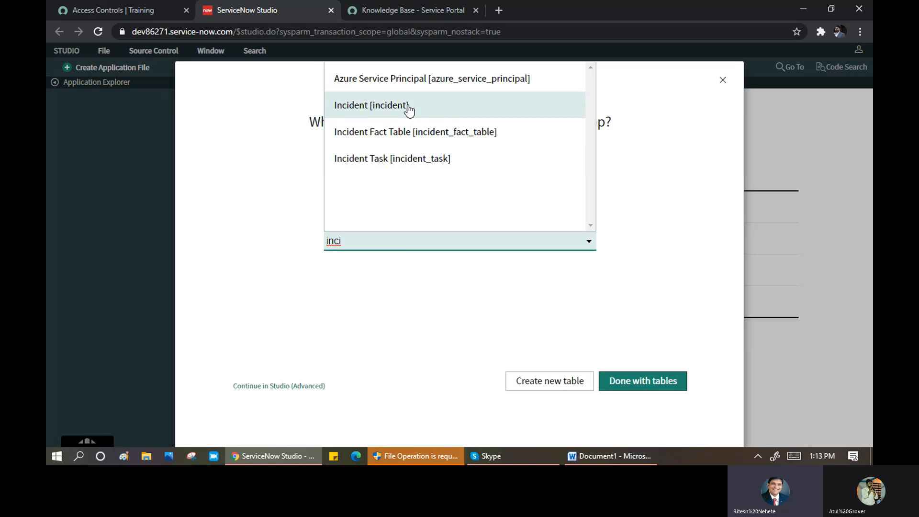
key("BackSpace")
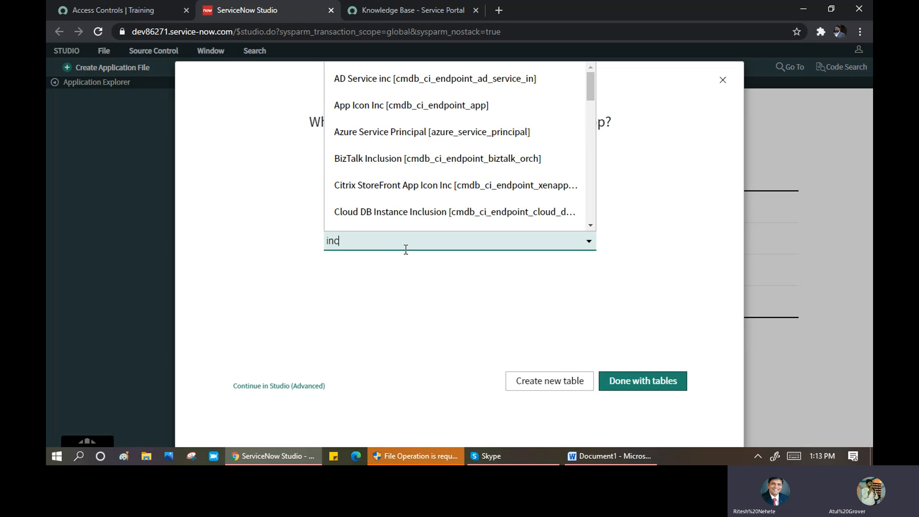
key("BackSpace")
key("BackSpace")
key("BackSpace")
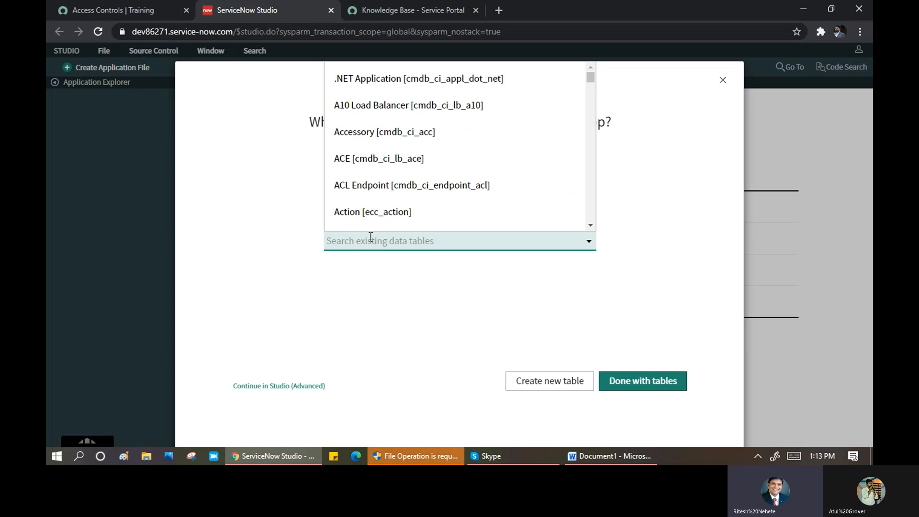
type("Training")
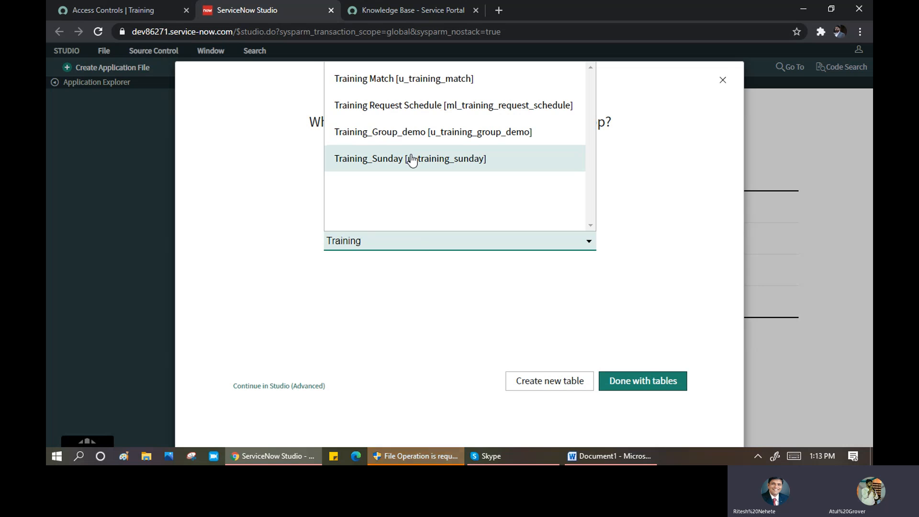
left_click(419, 83)
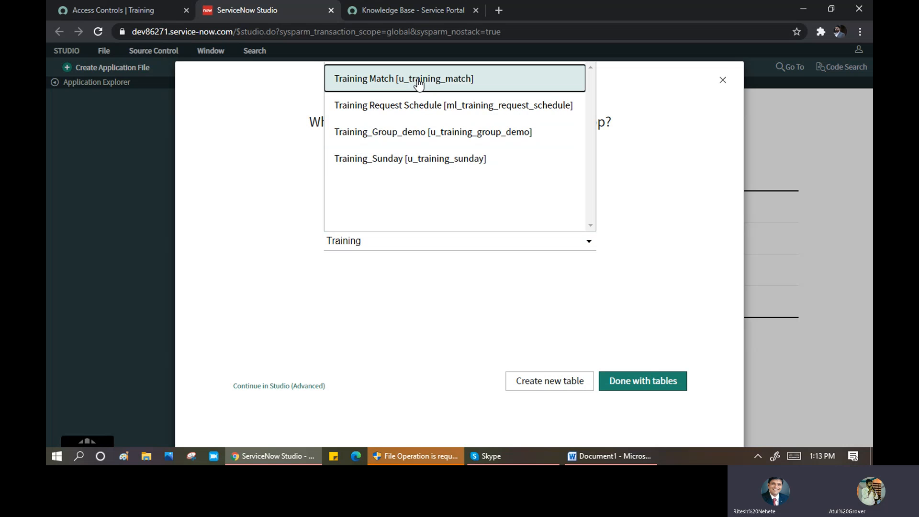
left_click(458, 84)
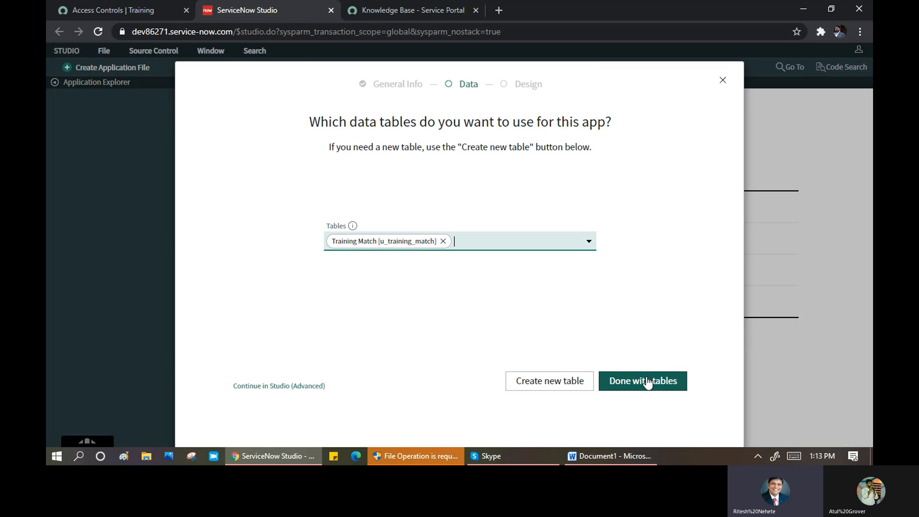
left_click(647, 383)
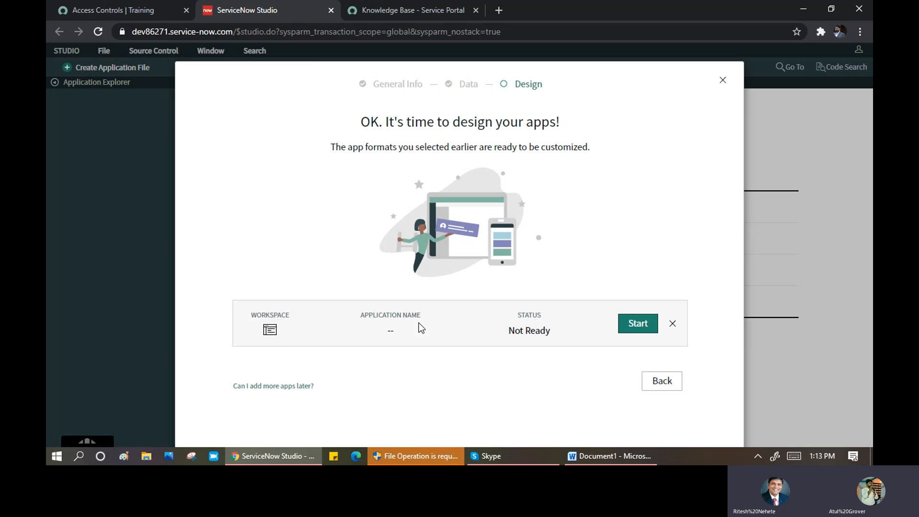
- Start the workspace design, enter a training-batch description, and submit the details form
left_click(650, 330)
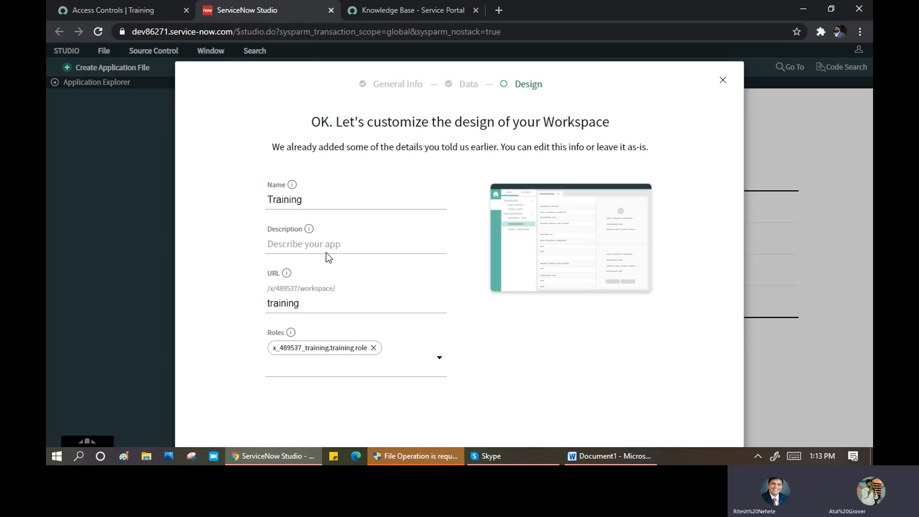
left_click(335, 246)
type("Tra")
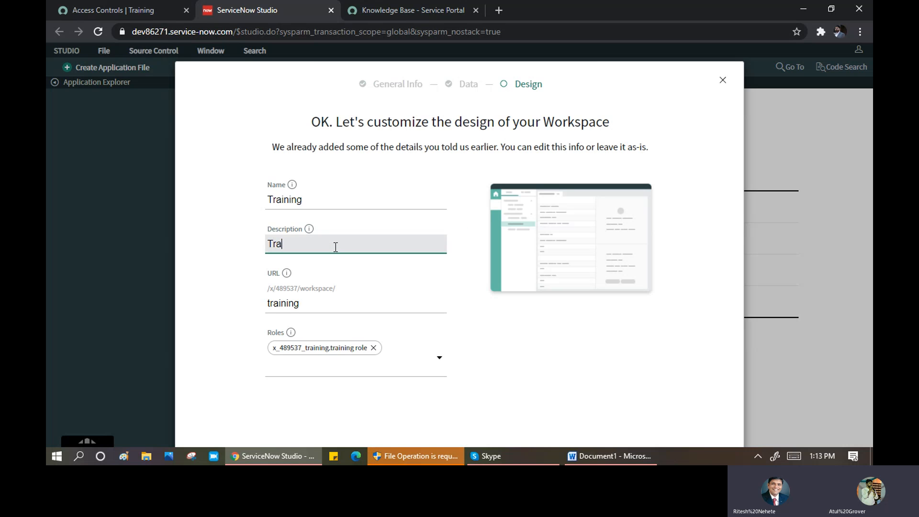
type("iing Batch Atul")
left_click(311, 305)
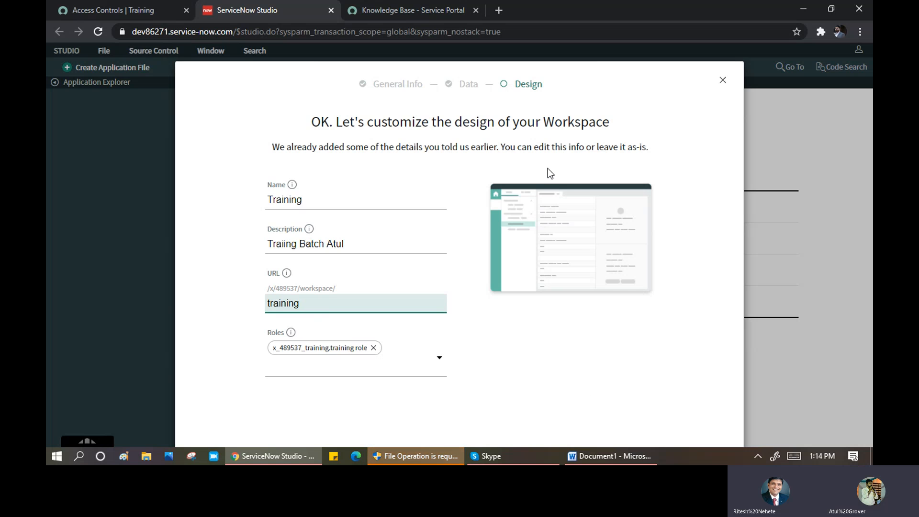
left_click(627, 332)
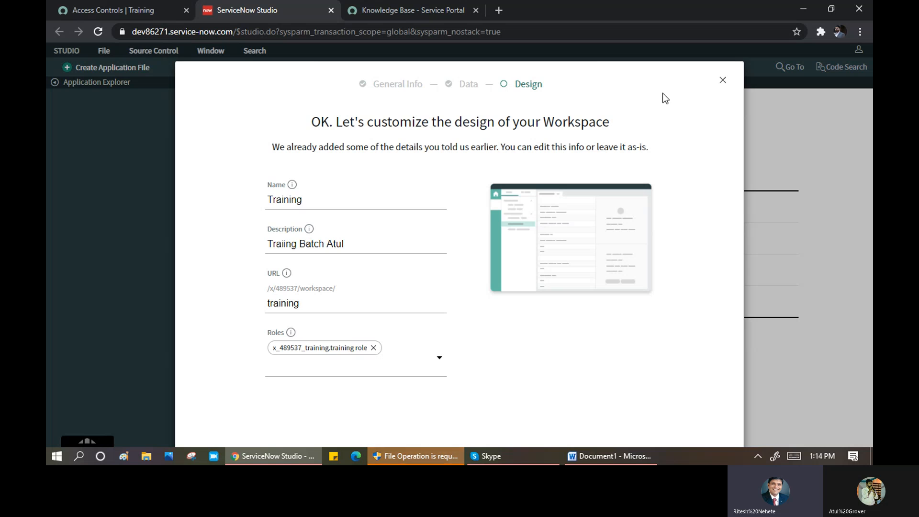
left_click_drag(628, 68, 628, 47)
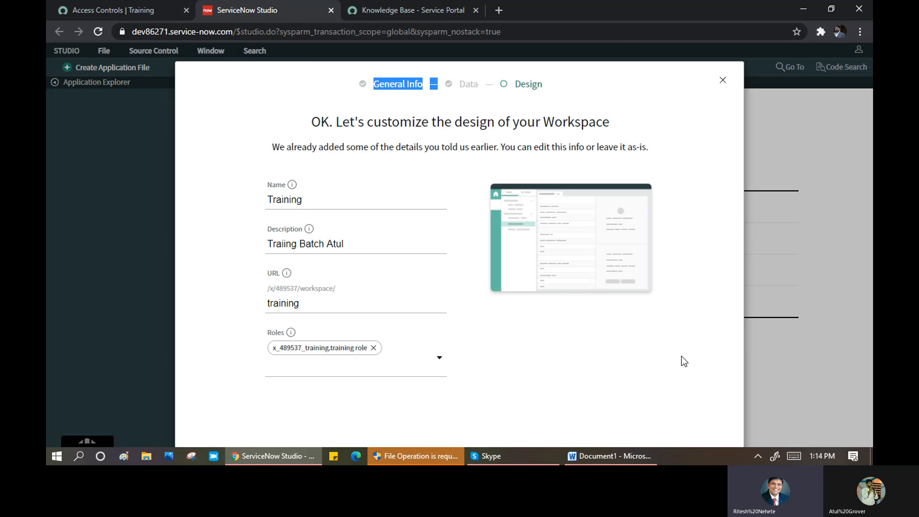
key("Tab")
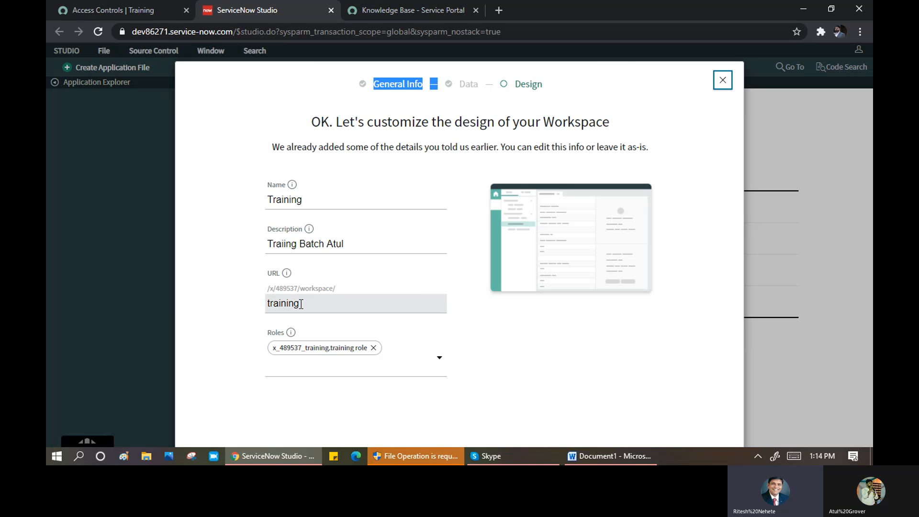
left_click(373, 248)
key("Tab")
key("Tab")
key("Tab")
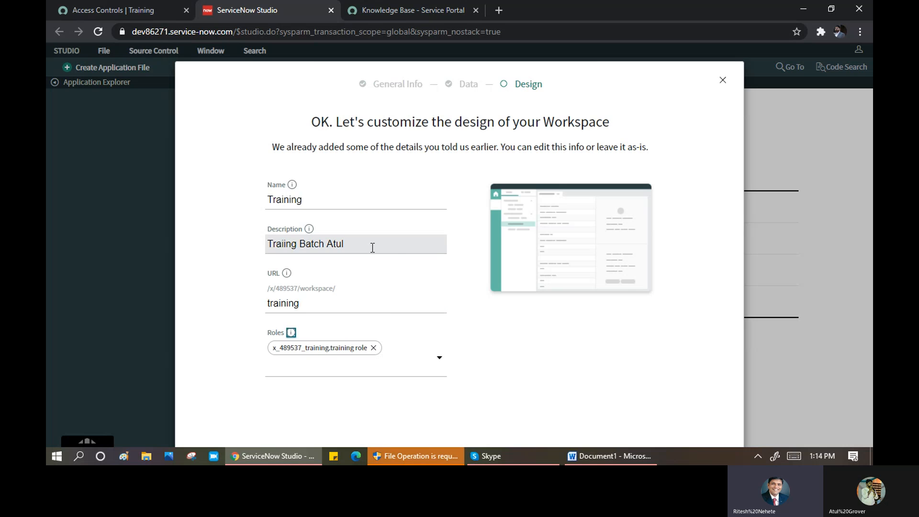
key("Tab")
key("Tab")
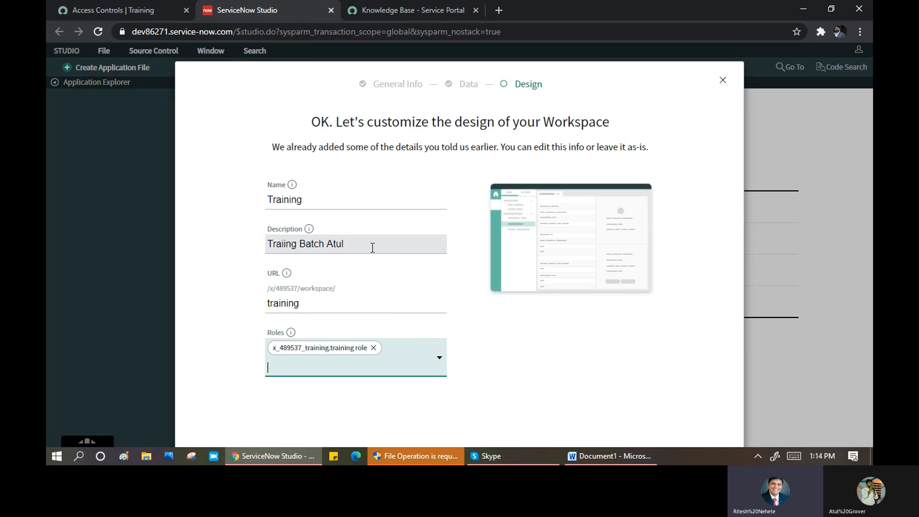
key("Tab")
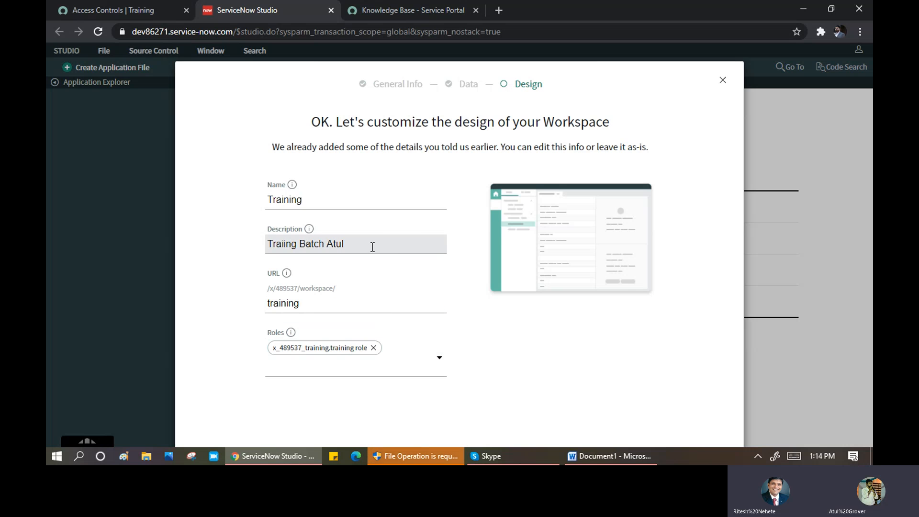
key("Return")
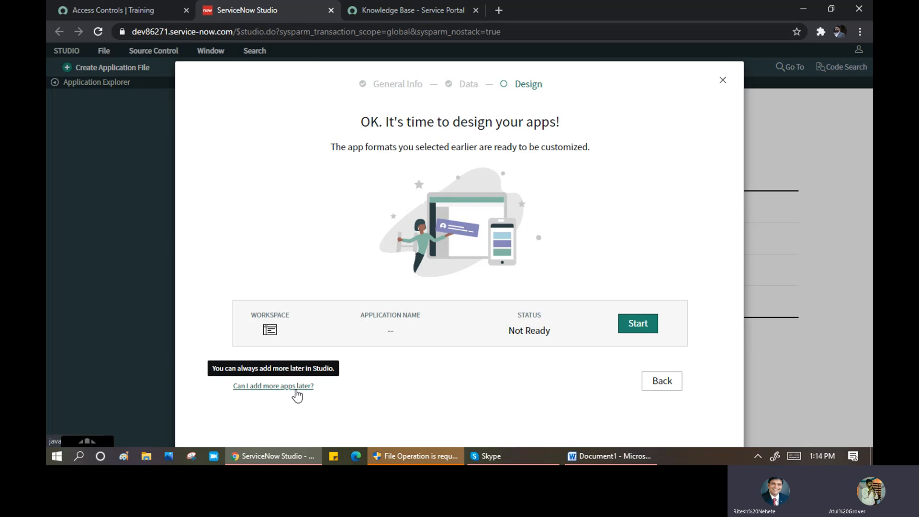
- Re-enter the workspace details with description 'test', skipping URL and Roles, and continue
left_click(642, 325)
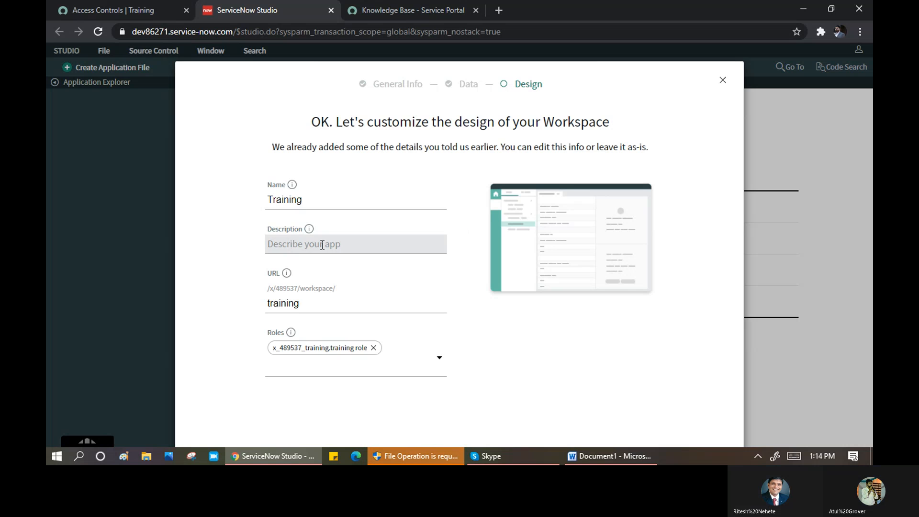
left_click(325, 246)
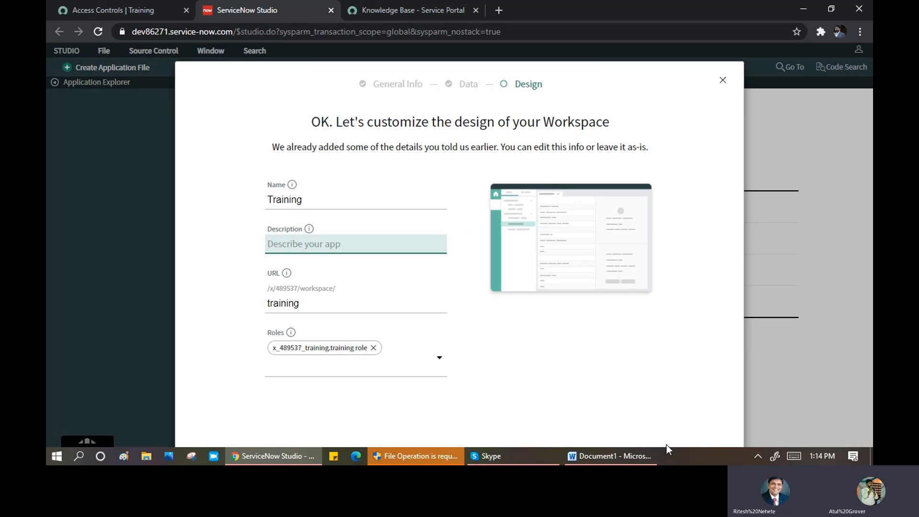
type("test")
key("Tab")
key("Tab")
key("Tab")
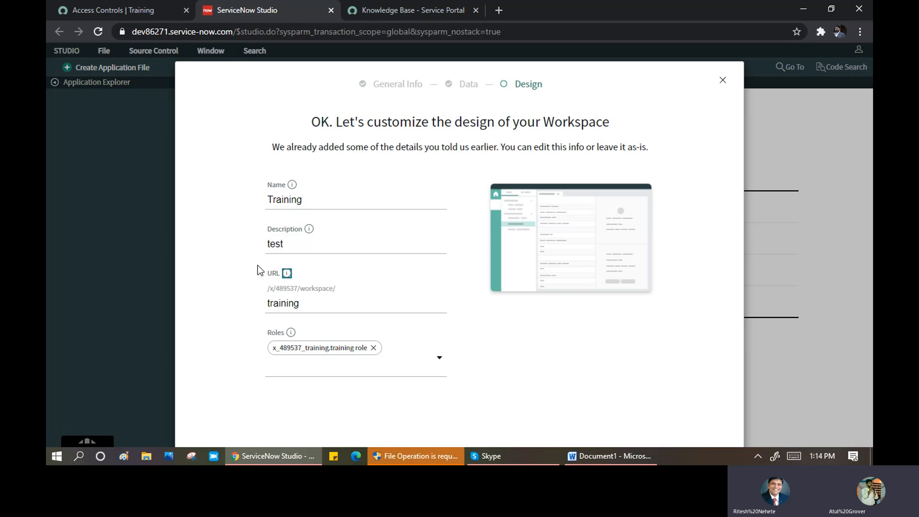
key("Tab")
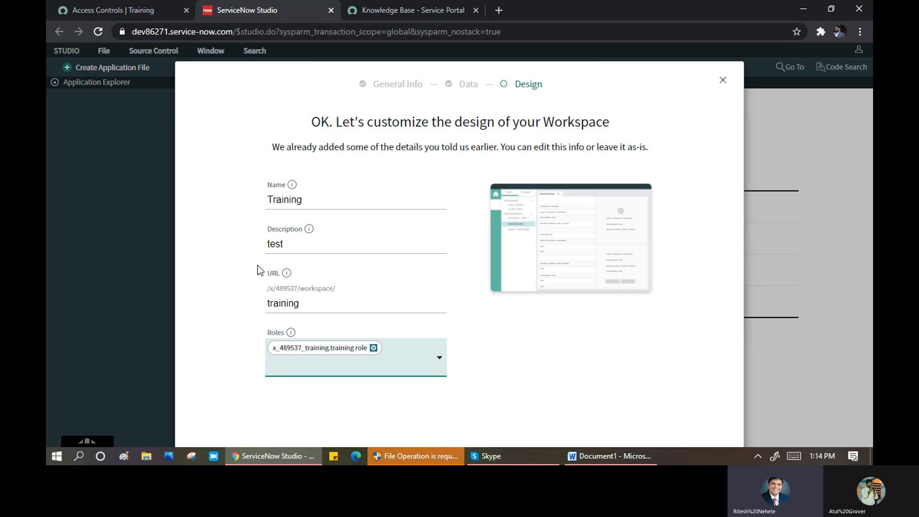
key("Tab")
key("Tab")
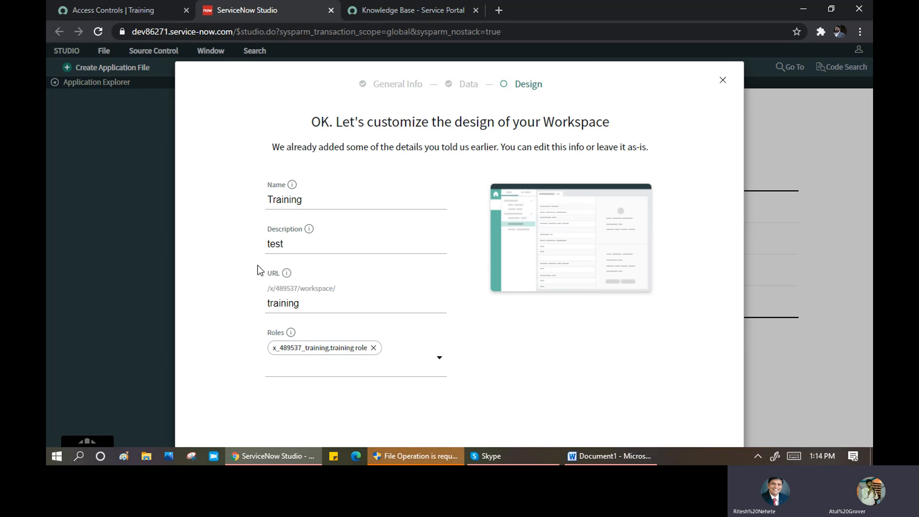
key("Return")
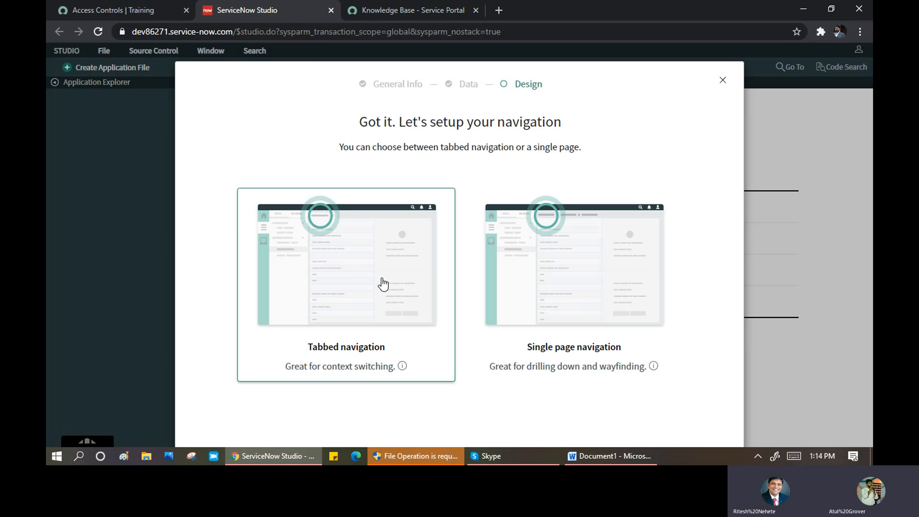
- Select the Single page navigation card for the Training workspace
left_click(558, 256)
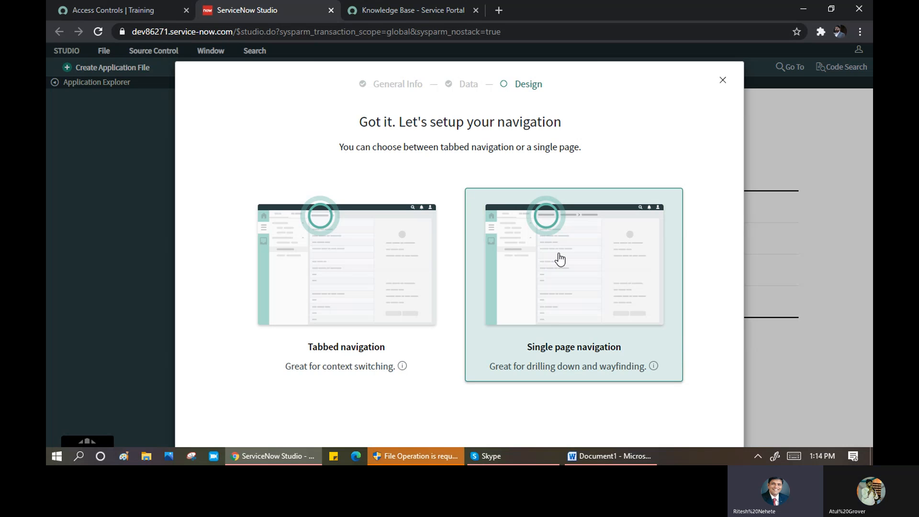
key("Tab")
left_click(544, 272)
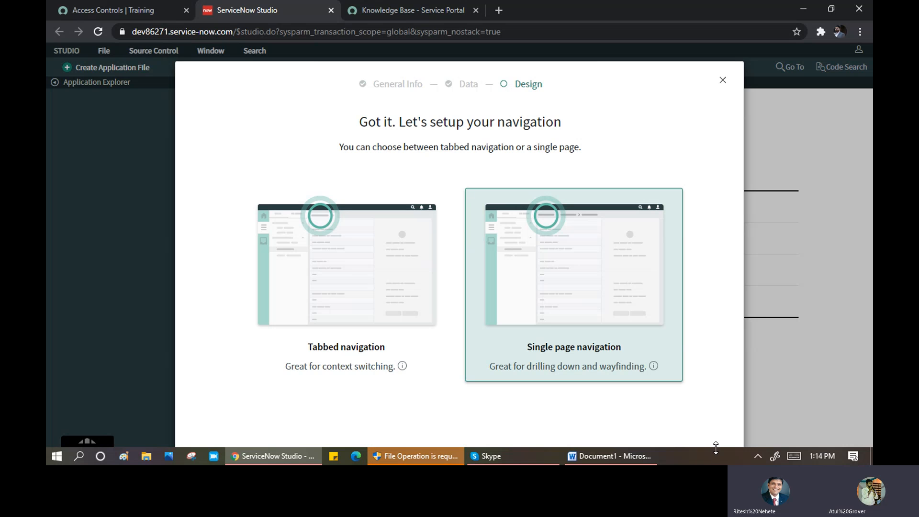
- Set the Windows taskbar location to Top in Taskbar settings, then minimize Settings
right_click(688, 455)
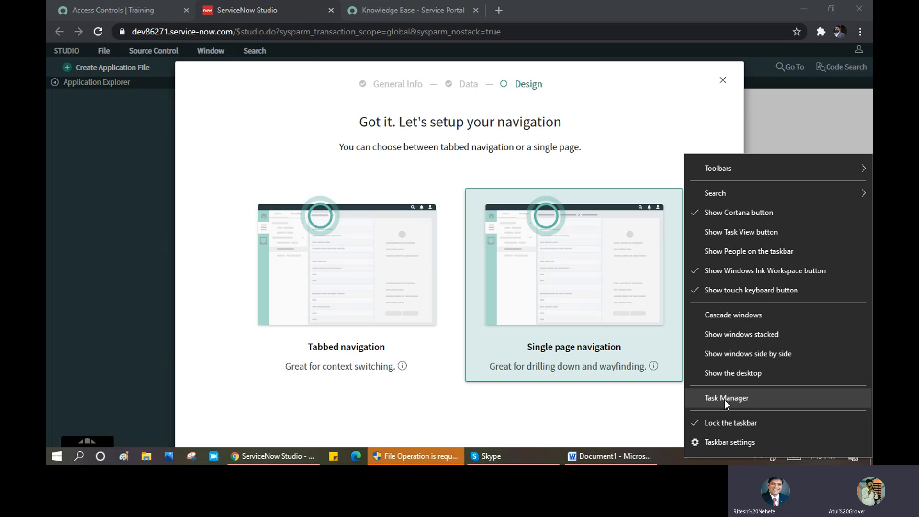
left_click(725, 444)
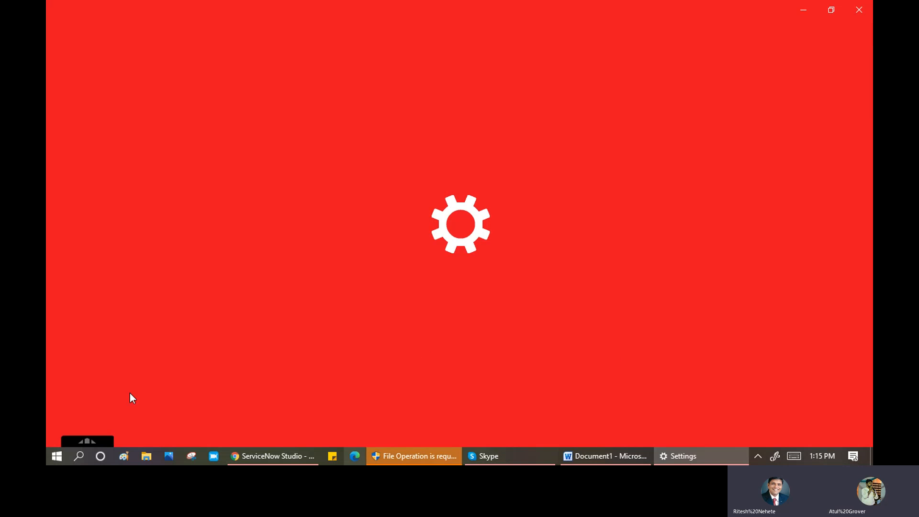
mouse_move(295, 454)
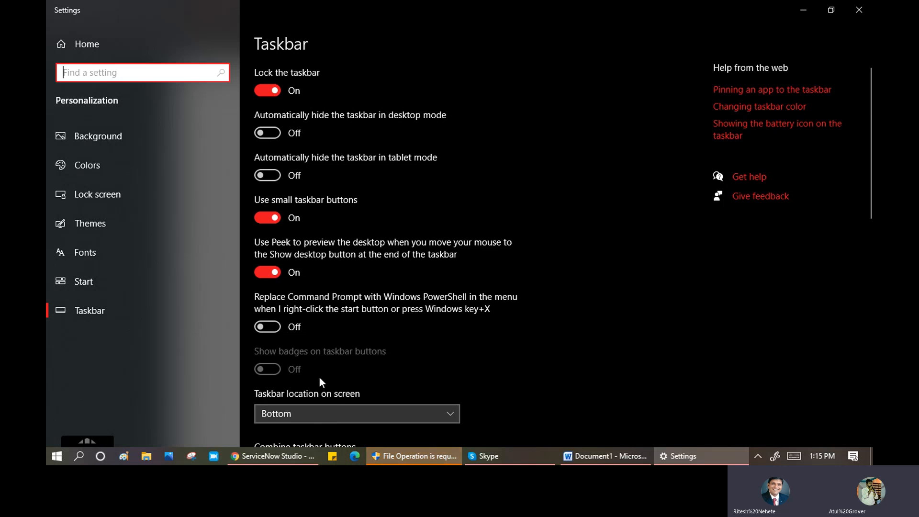
left_click(317, 412)
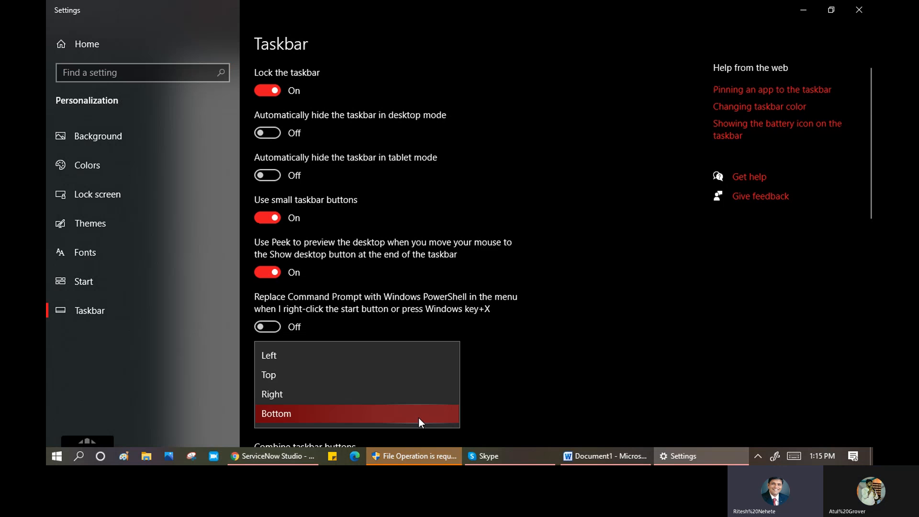
left_click(321, 372)
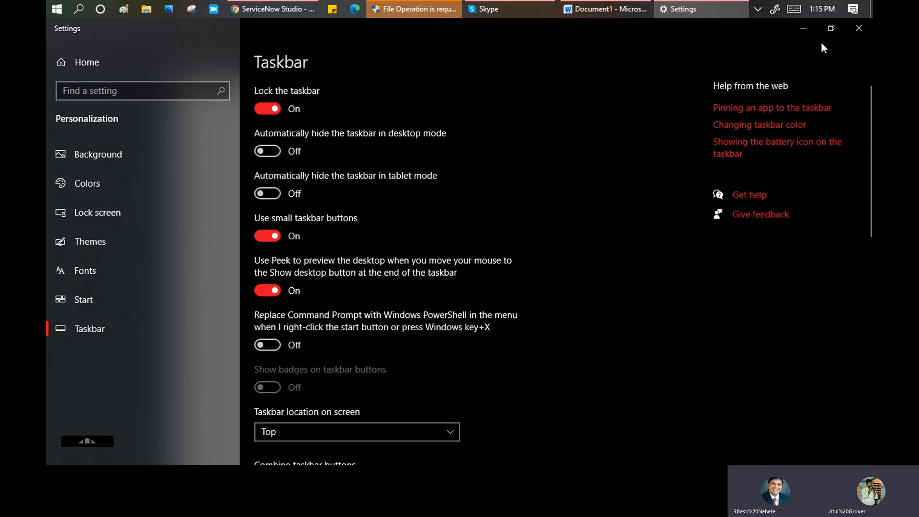
left_click(804, 28)
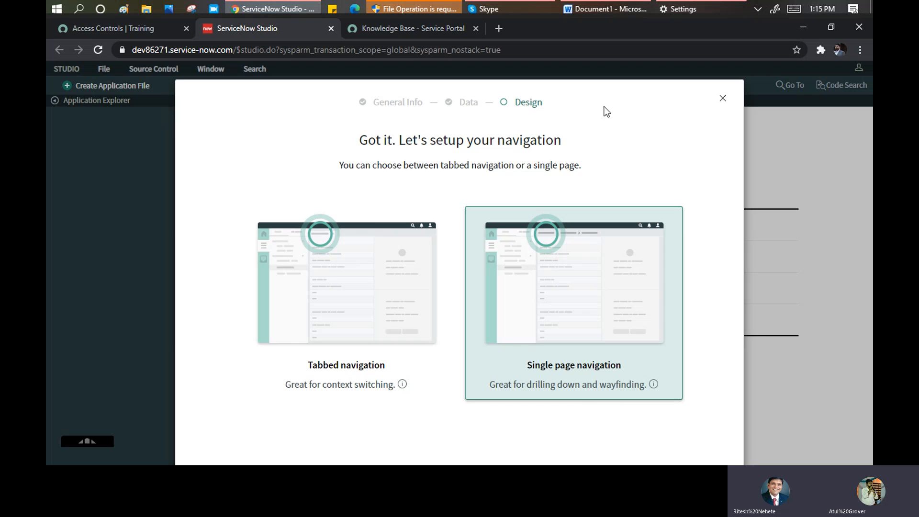
- Select single page navigation and view its explanation
left_click(591, 247)
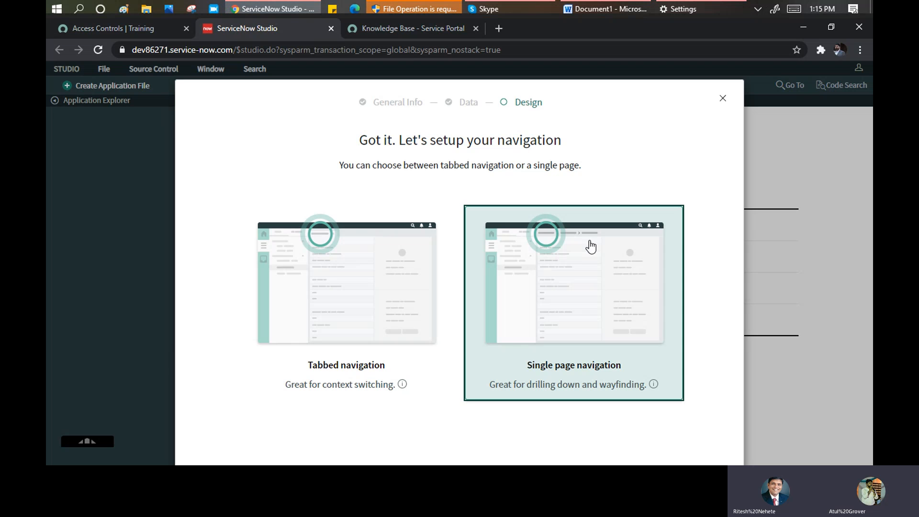
key("Tab")
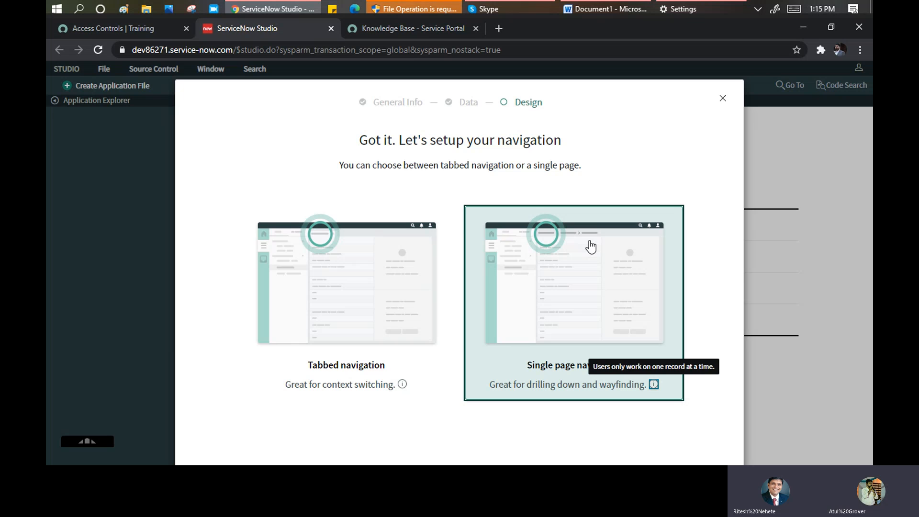
left_click(591, 247)
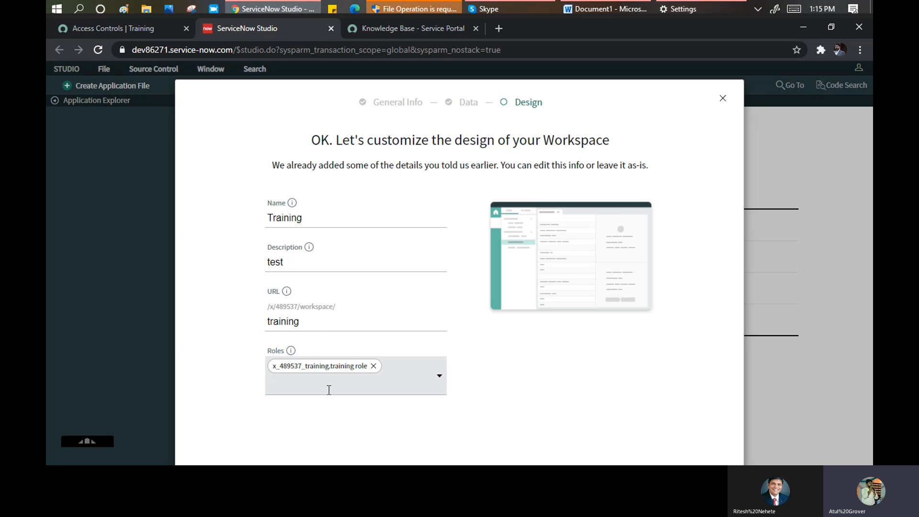
- Remove text added to the workspace URL to clear the error, then resubmit the details
left_click(346, 318)
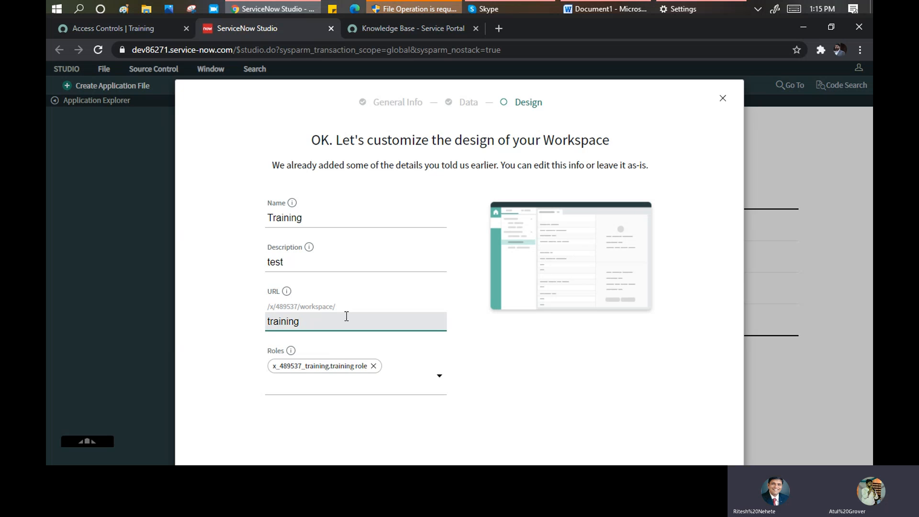
type("test")
key("BackSpace")
key("BackSpace")
key("BackSpace")
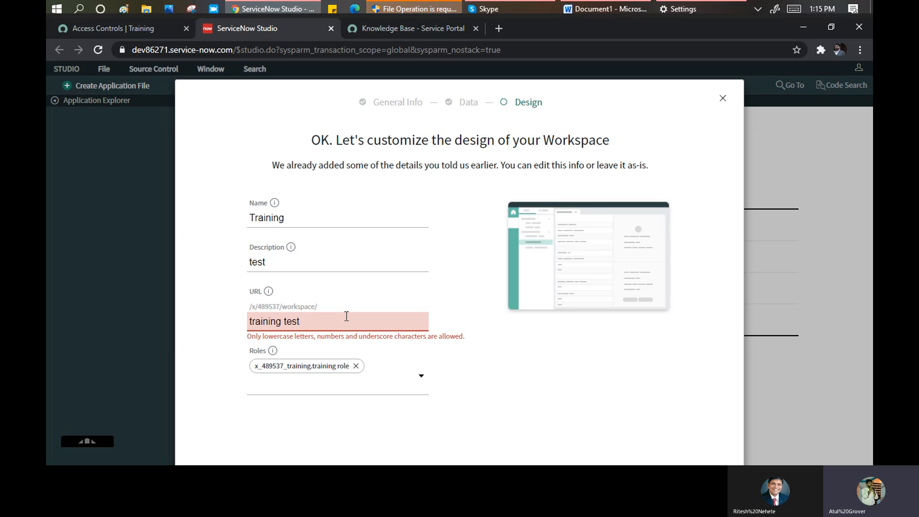
key("BackSpace")
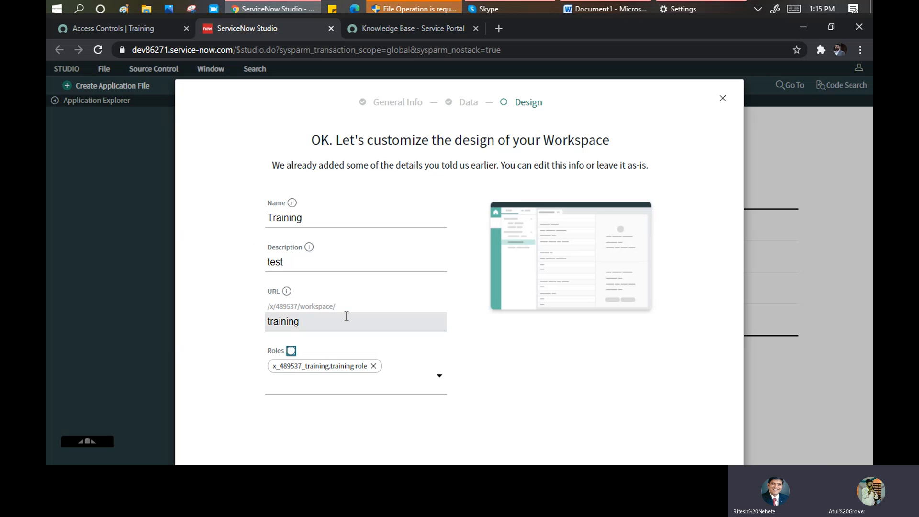
key("Tab")
key("Tab")
key("Return")
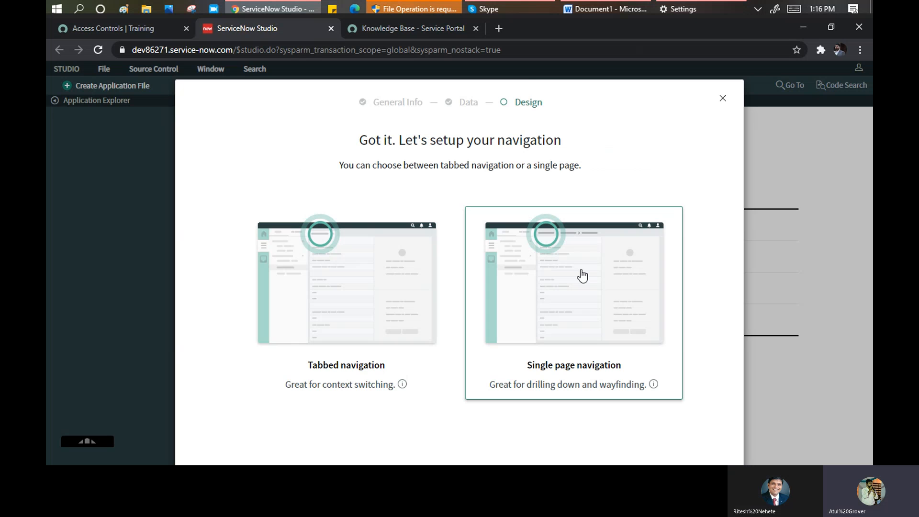
- Choose single page navigation again, then cancel the session with 'Yes, close'
left_click(582, 277)
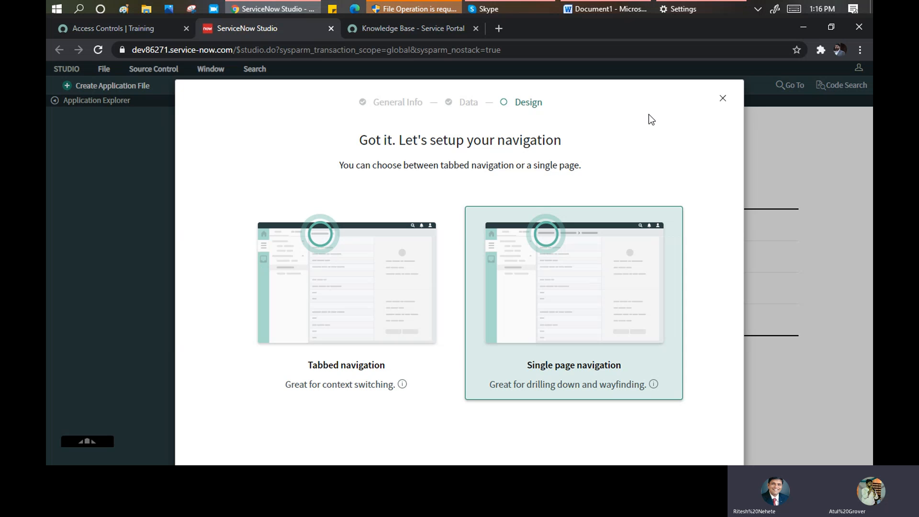
left_click(722, 99)
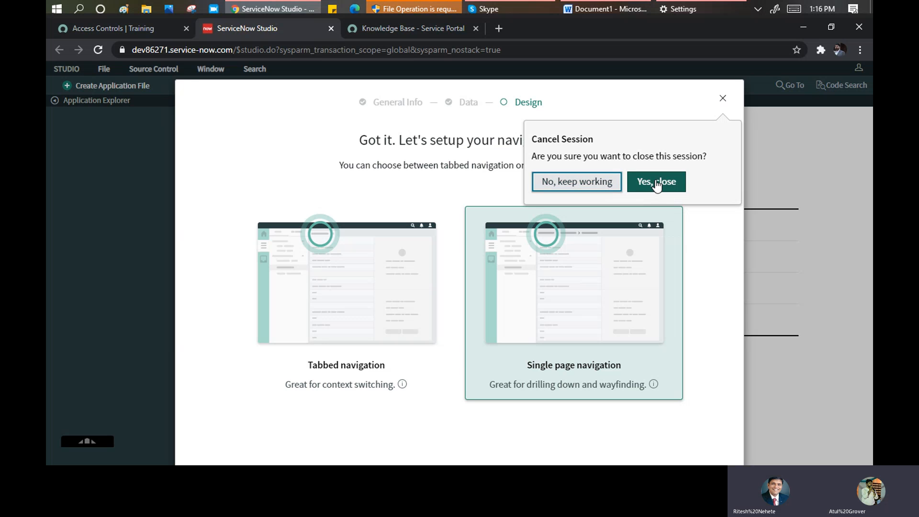
left_click(657, 182)
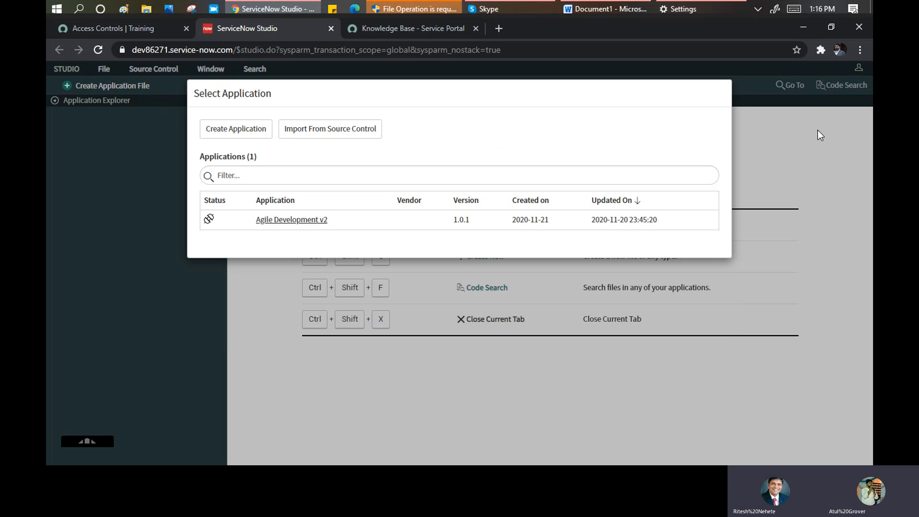
- Reload Studio, check the current application scope on Access Controls, then open the Training app
left_click(99, 50)
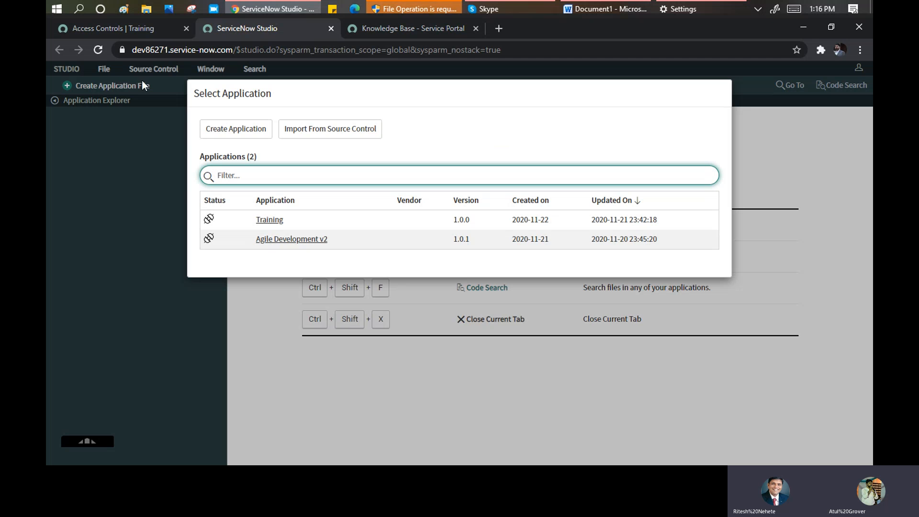
left_click(115, 29)
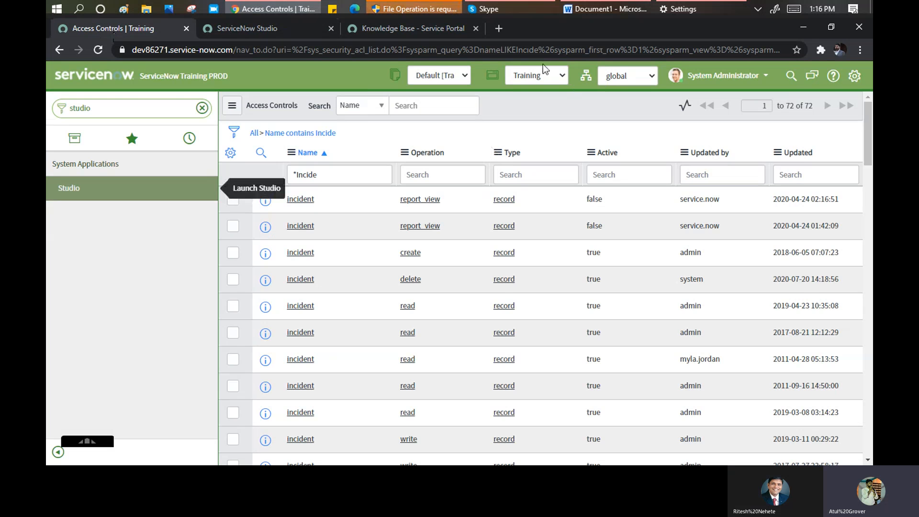
left_click(556, 77)
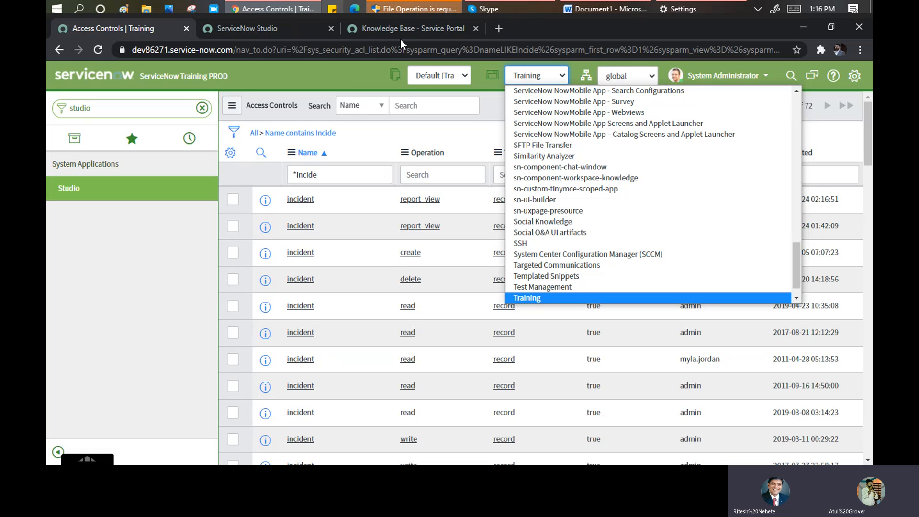
left_click(273, 27)
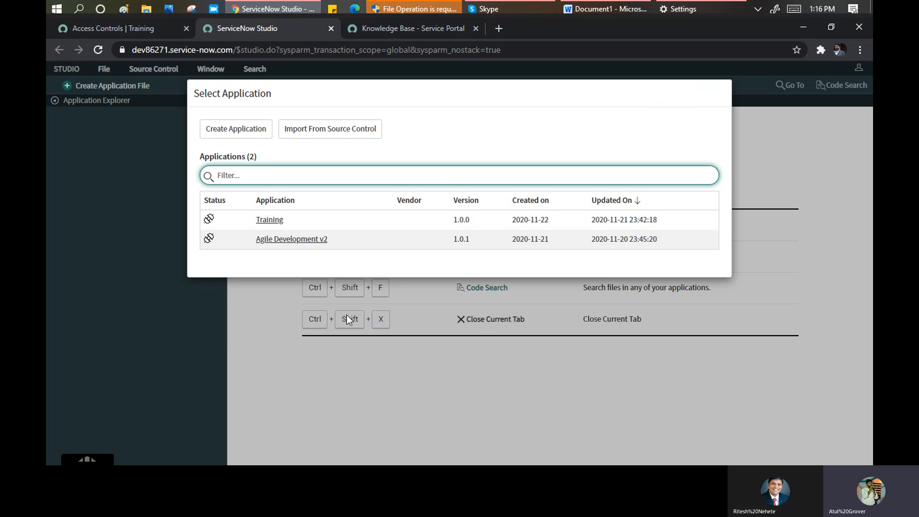
left_click(267, 224)
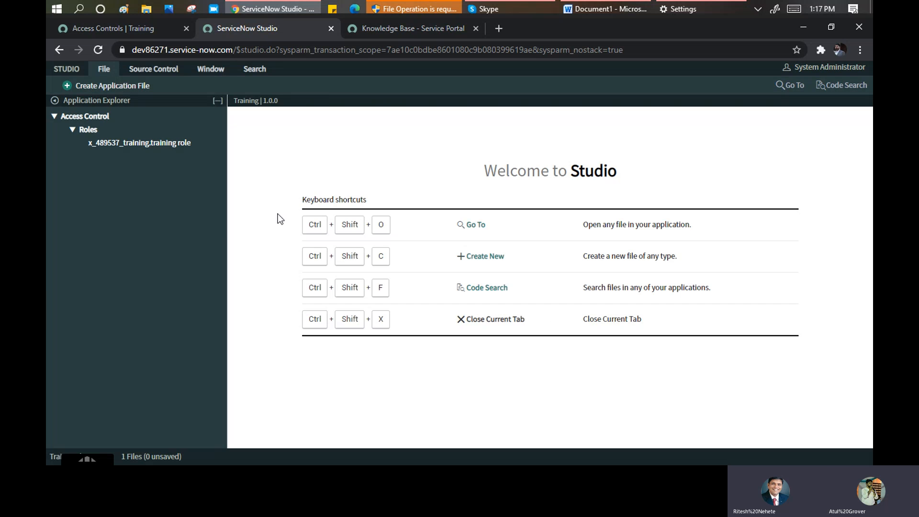
- Open the training role record and browse Studio's File, Source Control and Window menus
left_click(128, 145)
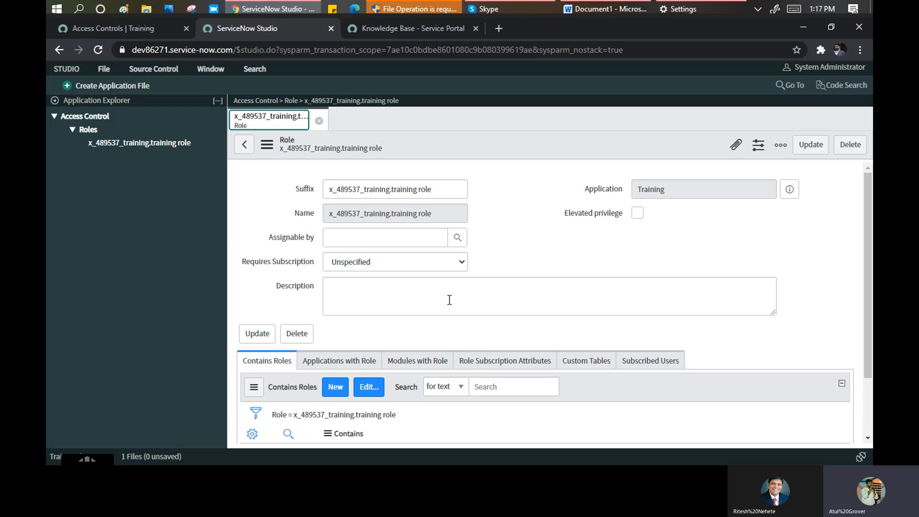
scroll(419, 283, "down", 2)
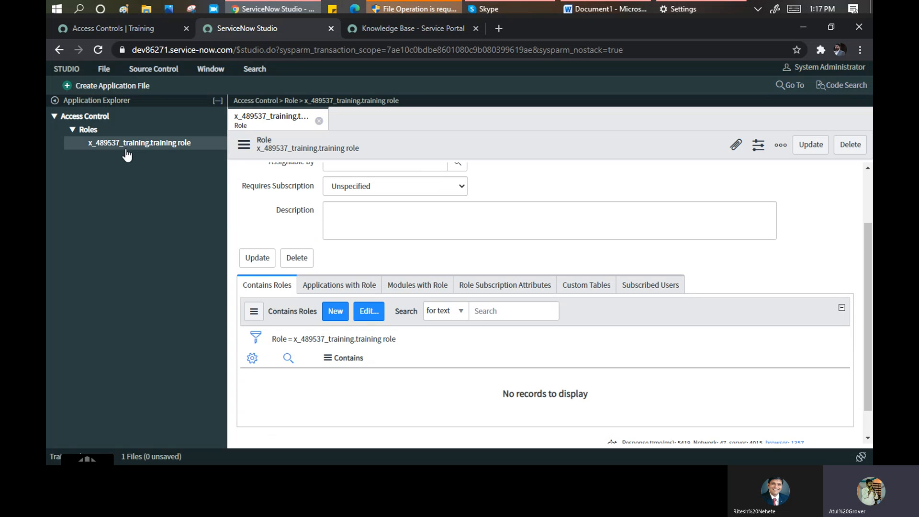
left_click(103, 71)
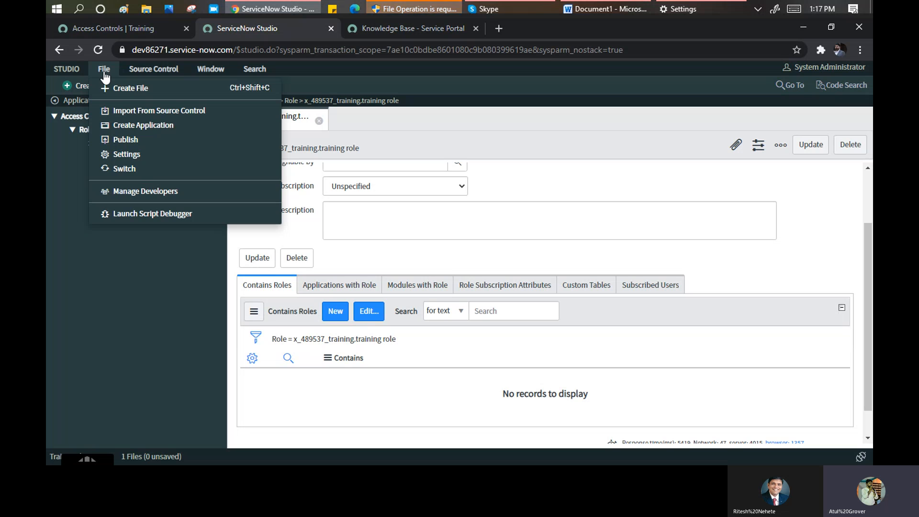
left_click(148, 71)
left_click(146, 72)
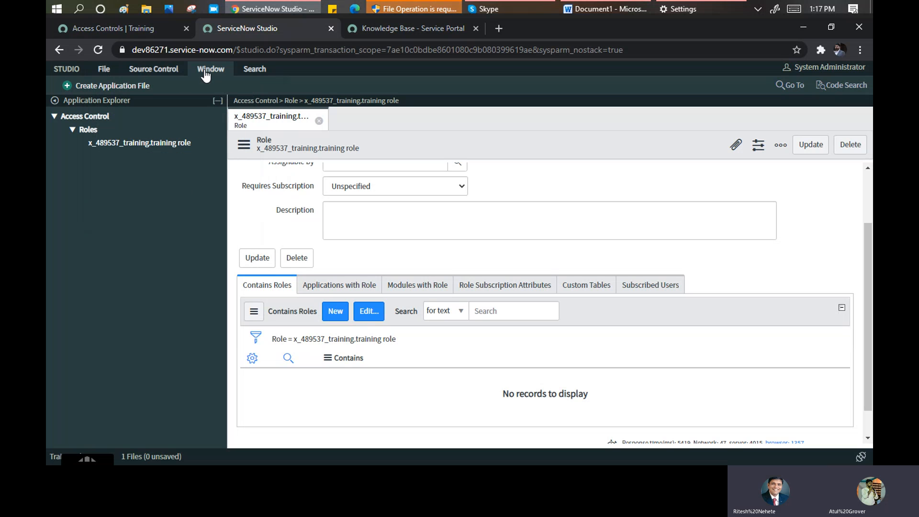
left_click(209, 69)
left_click(120, 203)
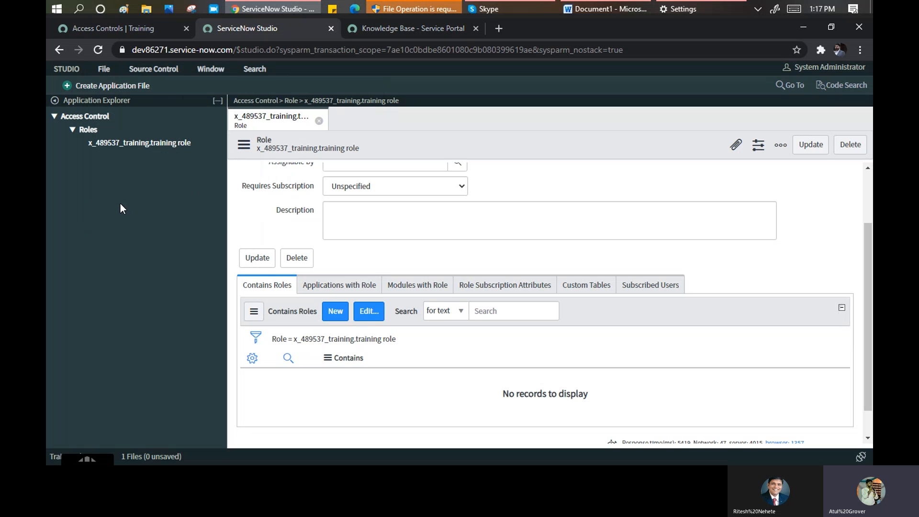
left_click(139, 147)
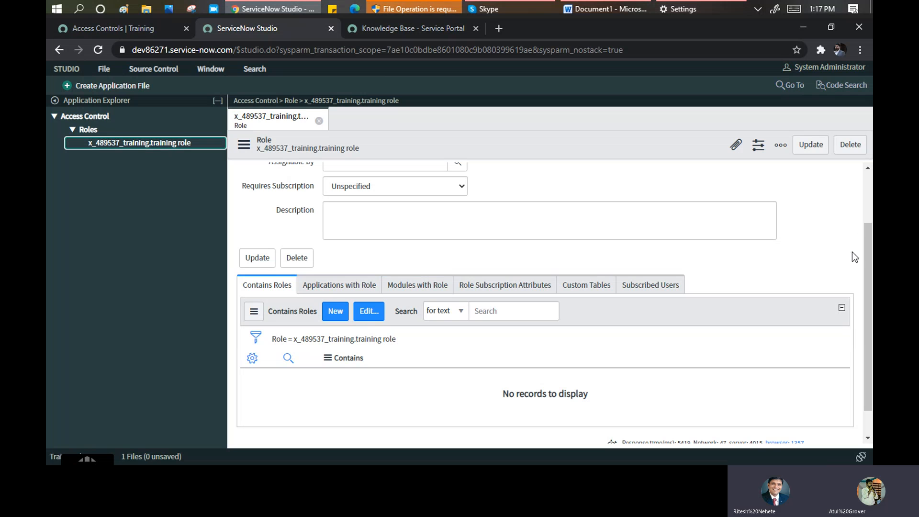
- Browse the role's related lists: Applications, Modules, Subscription attributes, Custom tables and Users, then return to Access Controls
left_click_drag(867, 246, 870, 192)
scroll(862, 220, "down", 1)
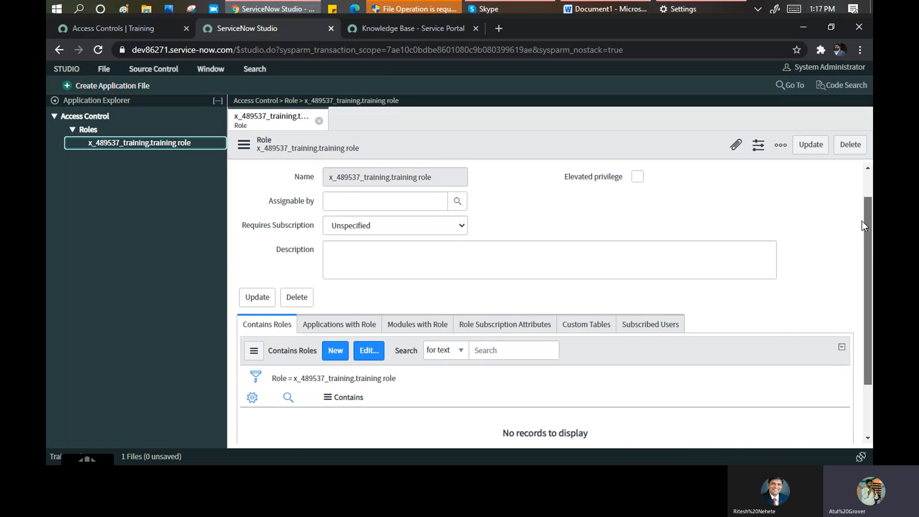
left_click_drag(623, 177, 565, 177)
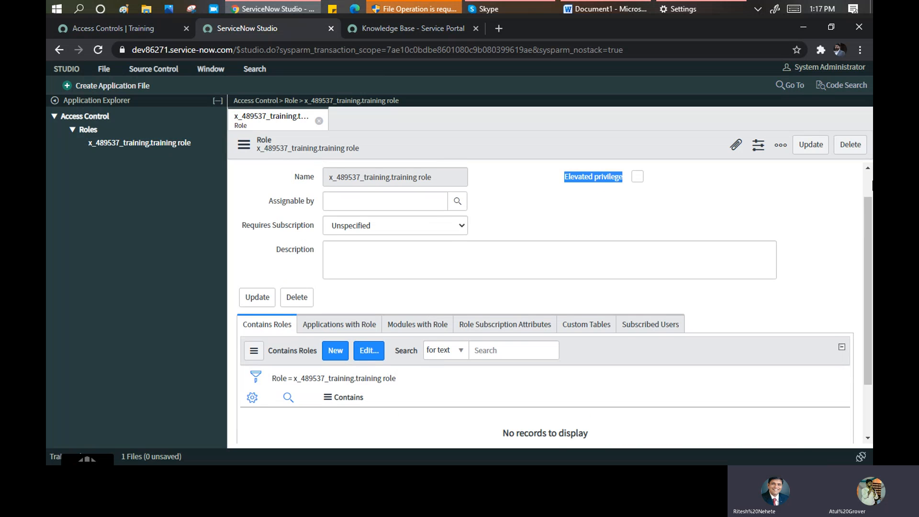
left_click_drag(868, 218, 868, 192)
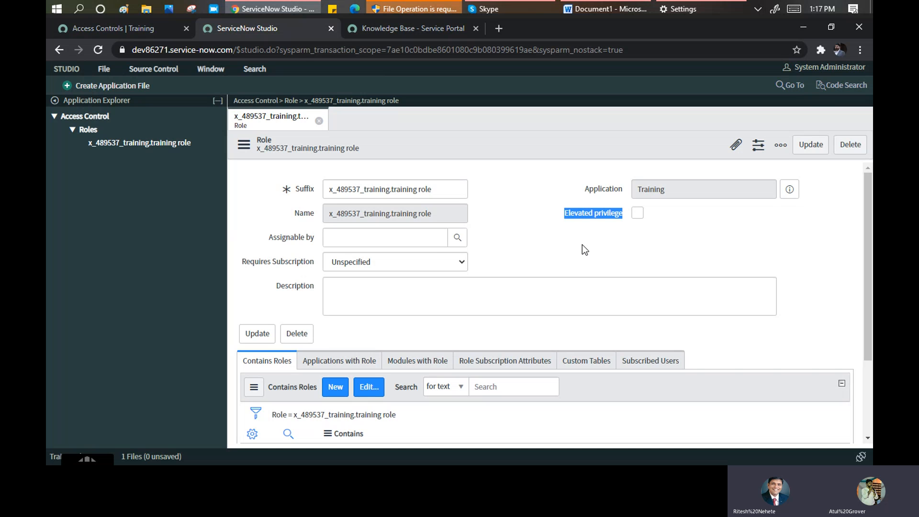
scroll(406, 267, "down", 3)
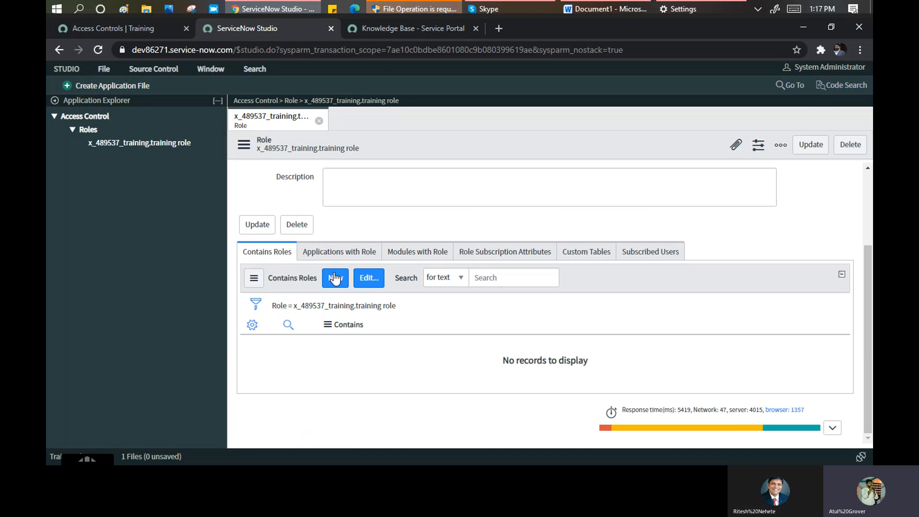
left_click(318, 250)
left_click(407, 258)
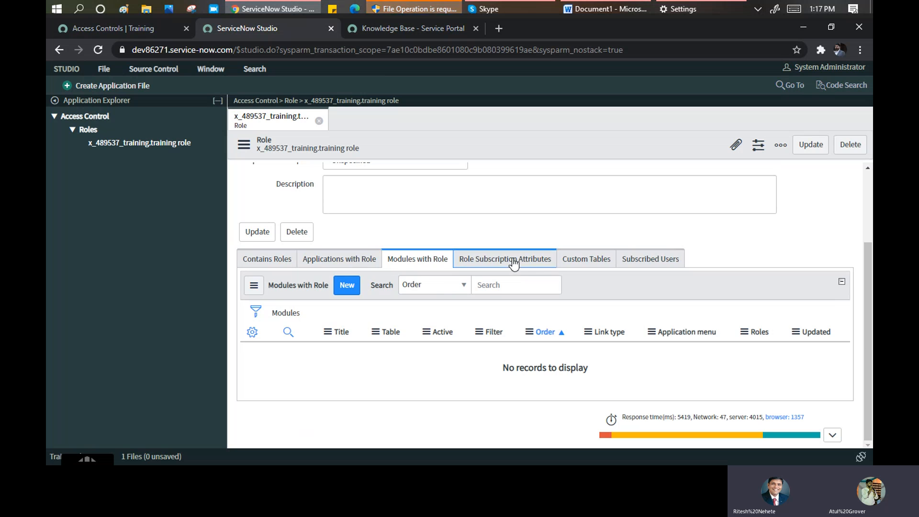
left_click(507, 260)
left_click(584, 260)
left_click(656, 259)
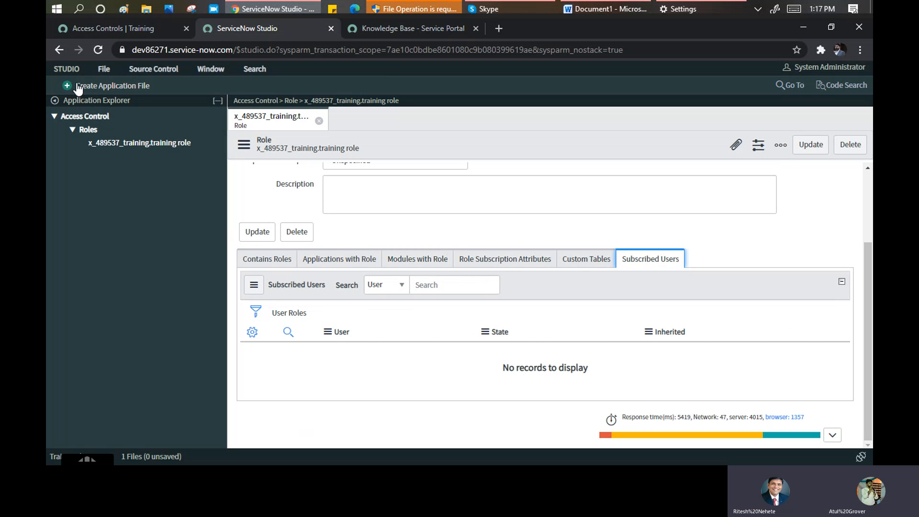
left_click(105, 28)
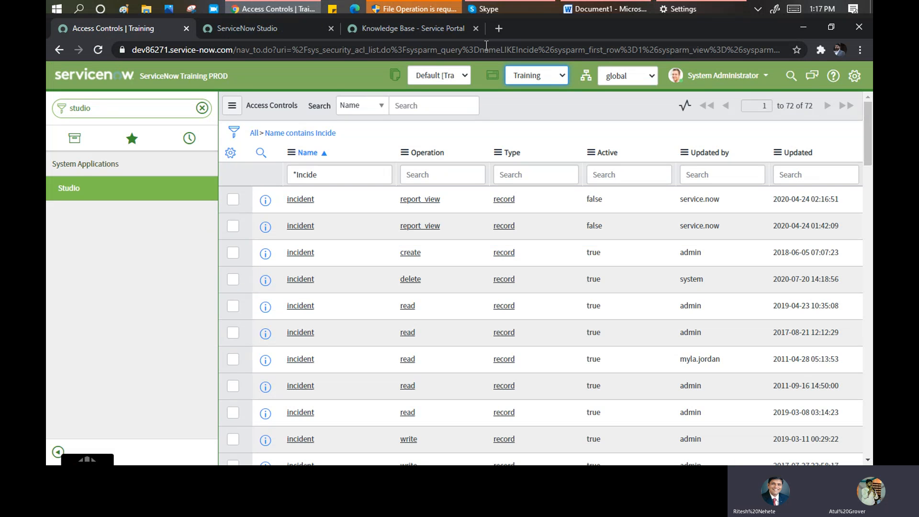
- Open a new browser tab, then filter the navigator for 'mobile v' and open Classic Mobile Layouts
left_click(496, 30)
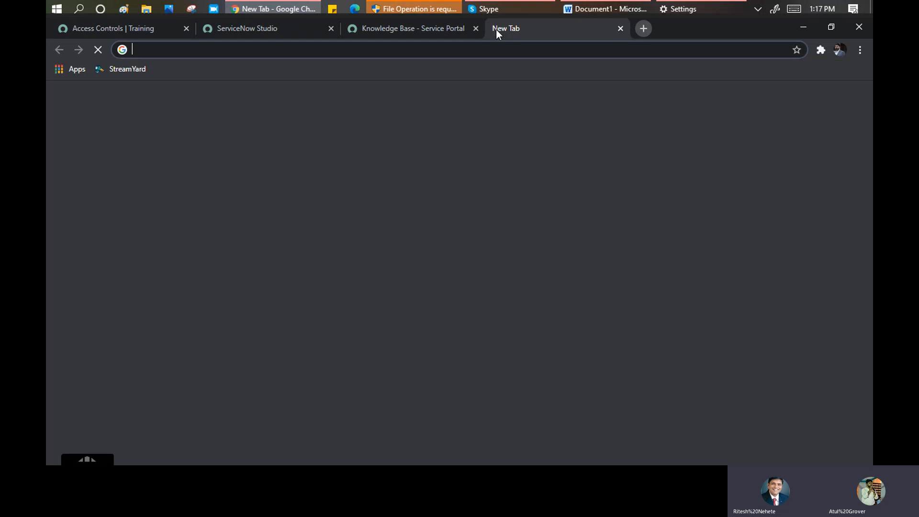
left_click(99, 27)
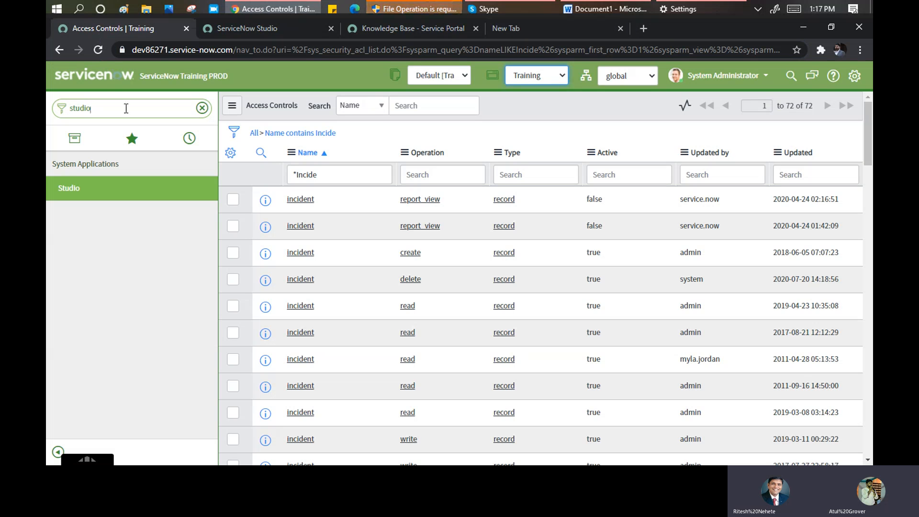
type("mobil")
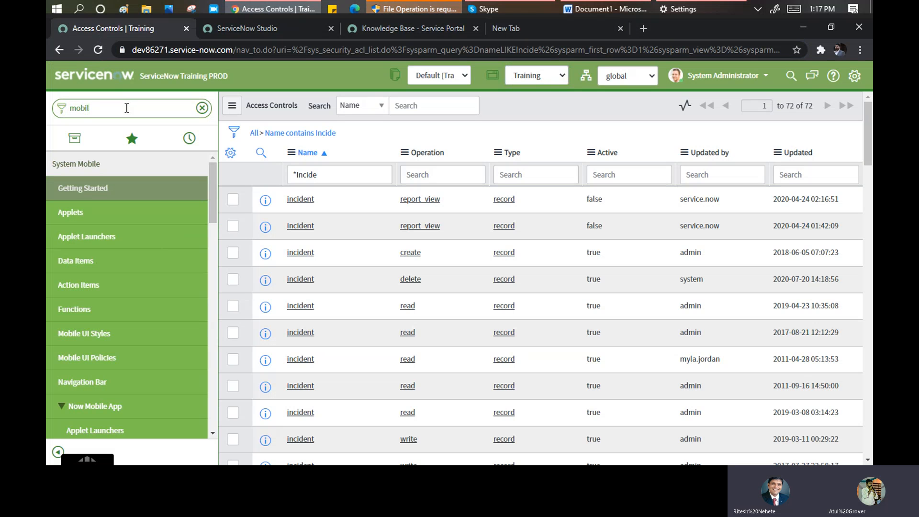
type("e v")
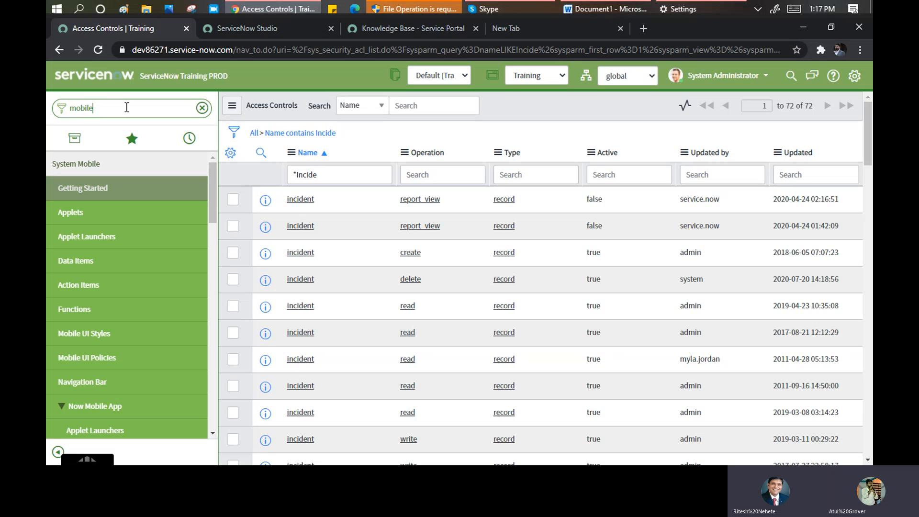
scroll(131, 242, "down", 10)
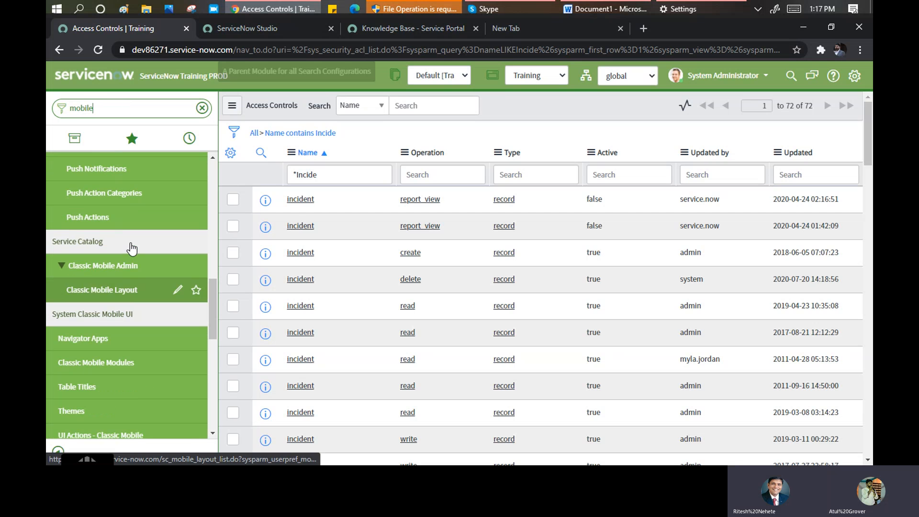
left_click(103, 299)
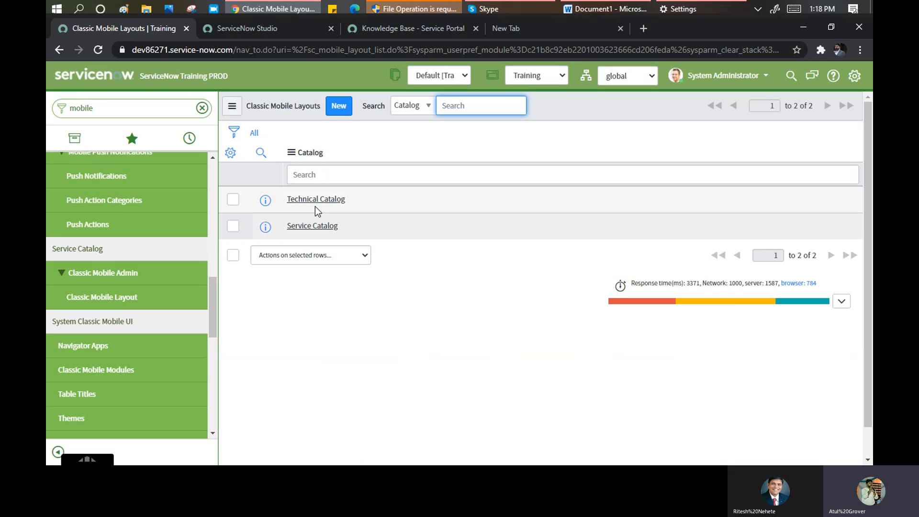
- Open and scroll through the Technical Catalog record, then switch to the new tab
left_click(319, 204)
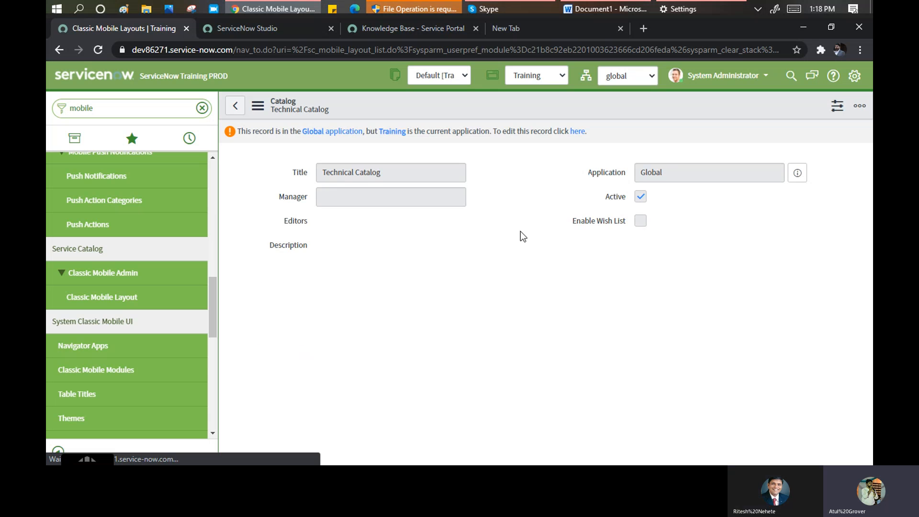
scroll(91, 345, "down", 5)
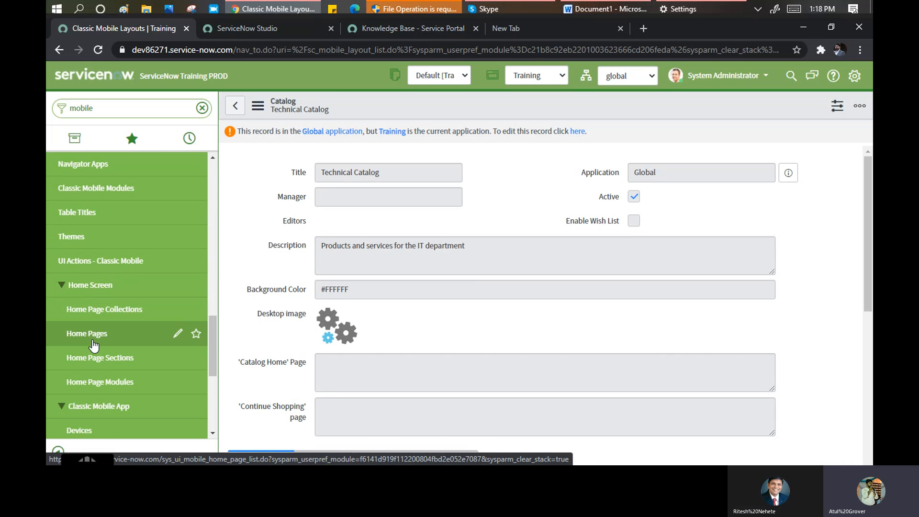
scroll(91, 348, "down", 3)
scroll(88, 335, "down", 3)
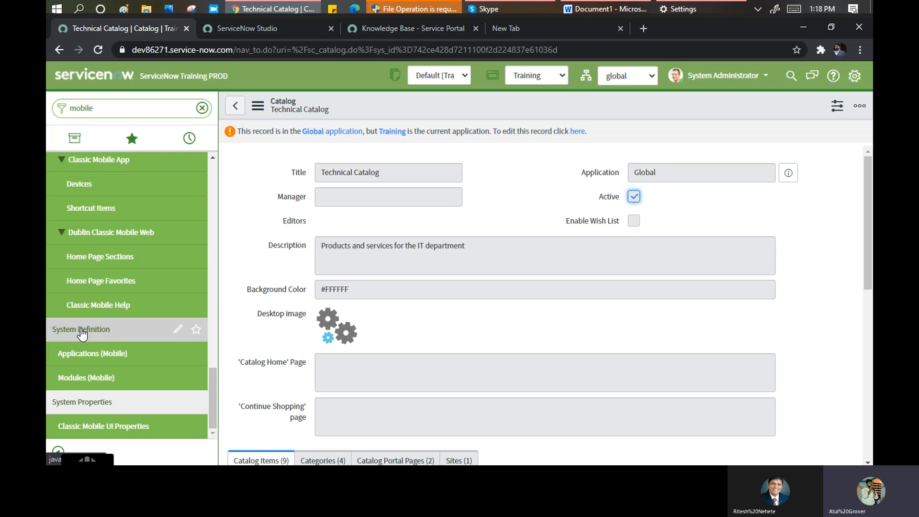
left_click(509, 35)
- Google 'mobile view short key in servcienow' and open the 'Keyboard shortcuts | ServiceNow Docs' result
type("mo")
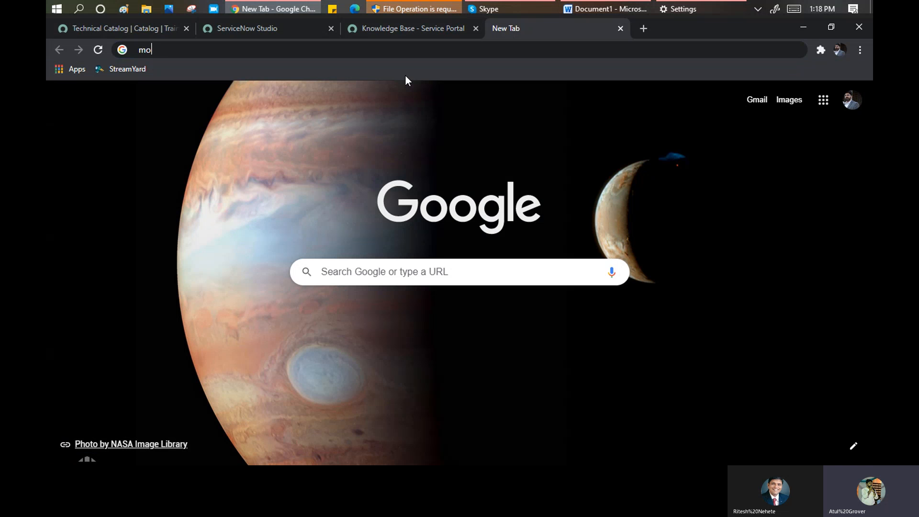
type("bile view short ke")
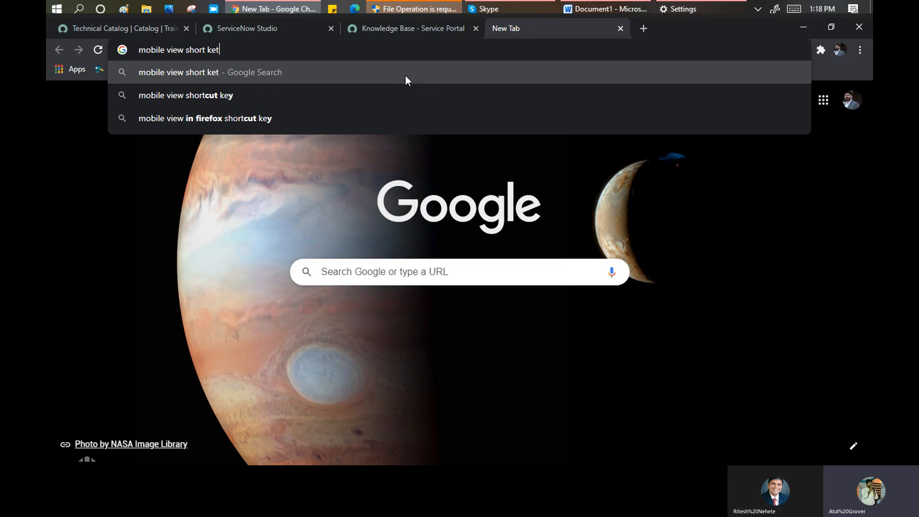
type("y in servcienow")
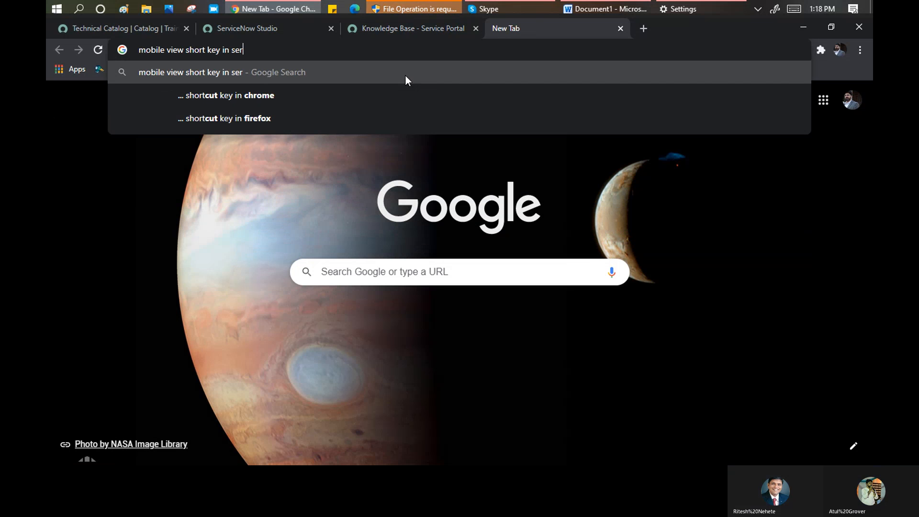
key("Return")
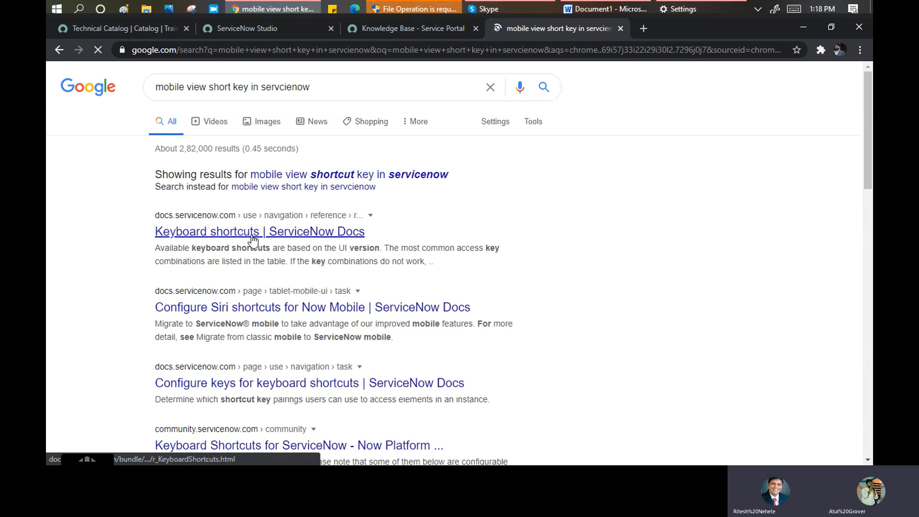
left_click(252, 235)
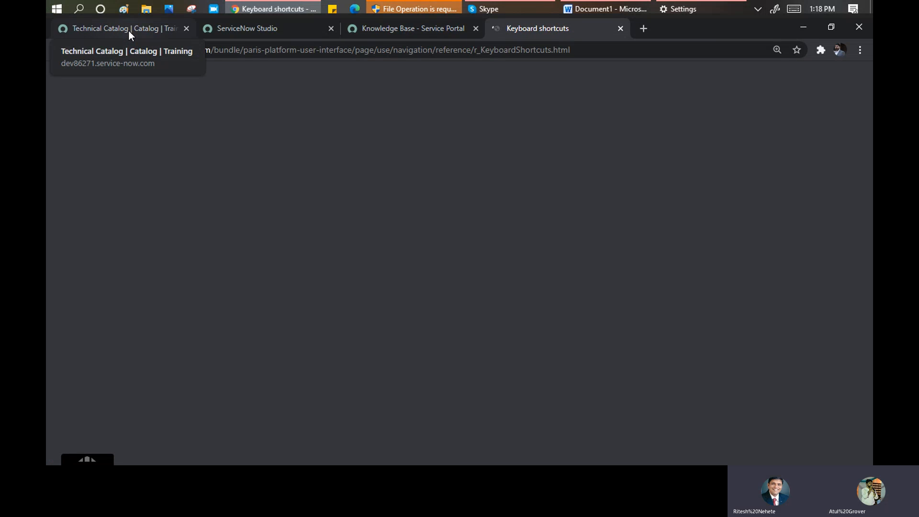
- Filter the navigator for 'knowle', open Now Mobile App > Knowledge Bases, and return to the keyboard shortcuts docs
left_click(106, 25)
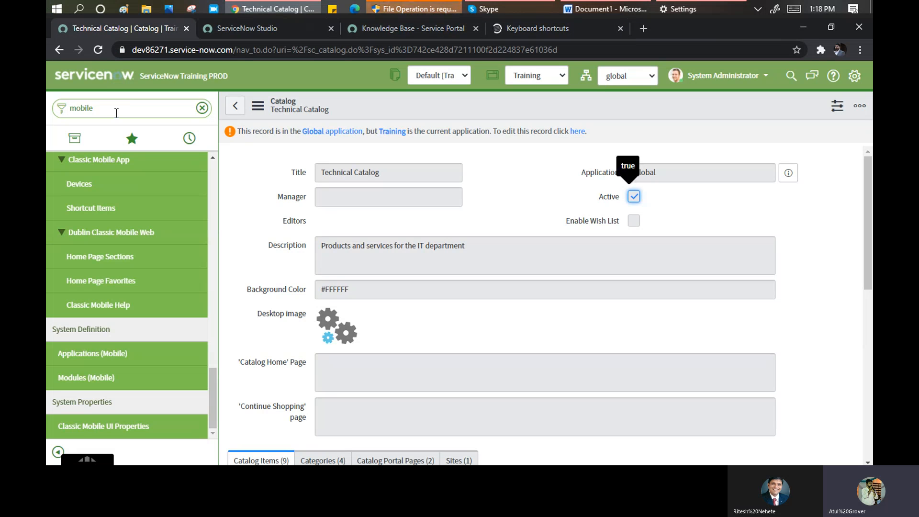
left_click(116, 109)
type("knowle")
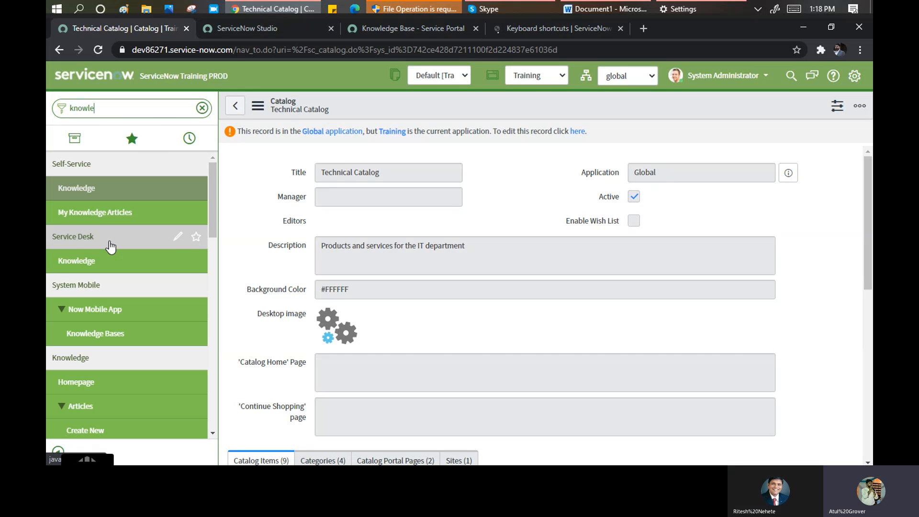
scroll(112, 258, "down", 1)
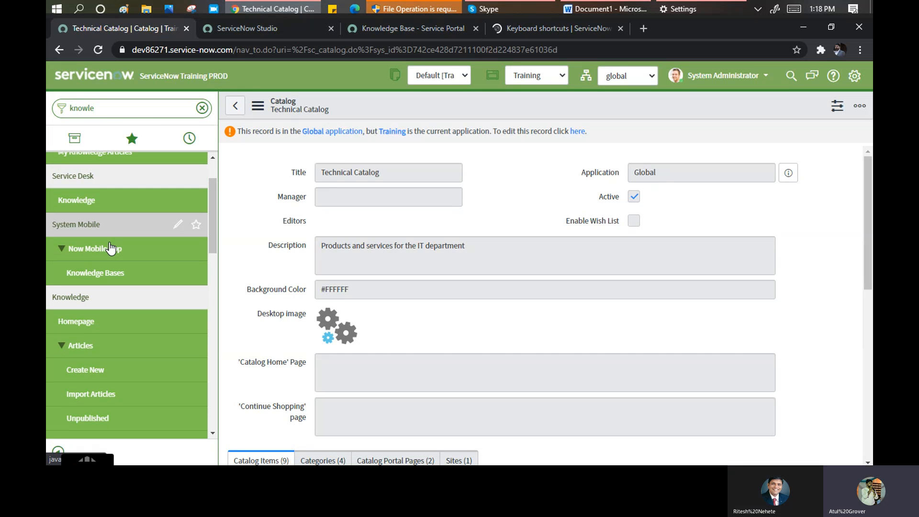
left_click(101, 276)
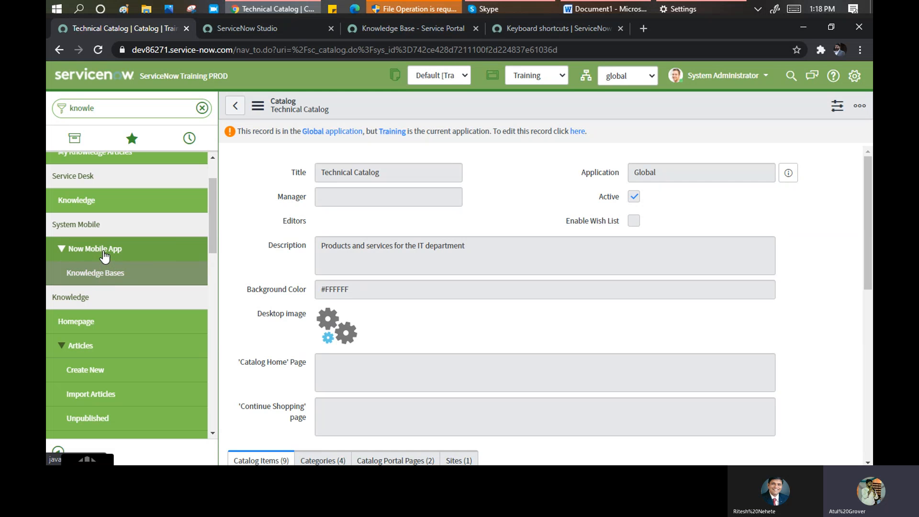
left_click(103, 258)
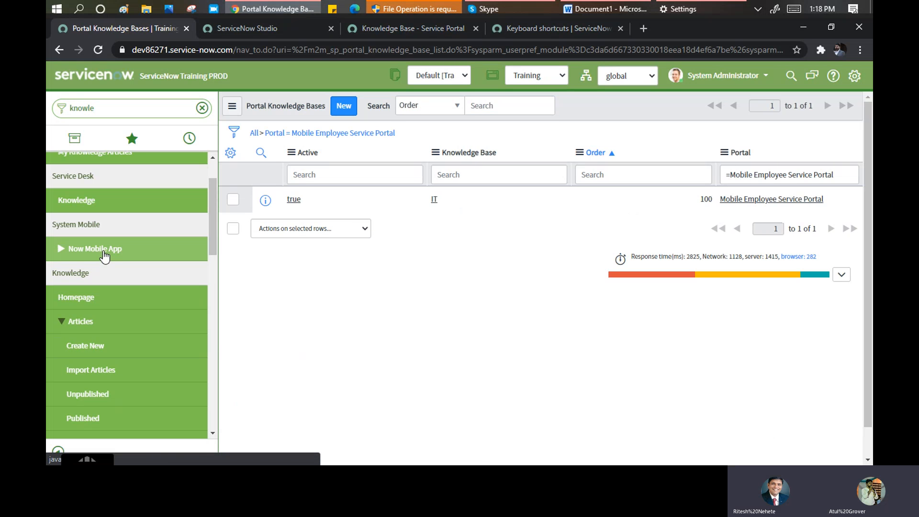
left_click(556, 30)
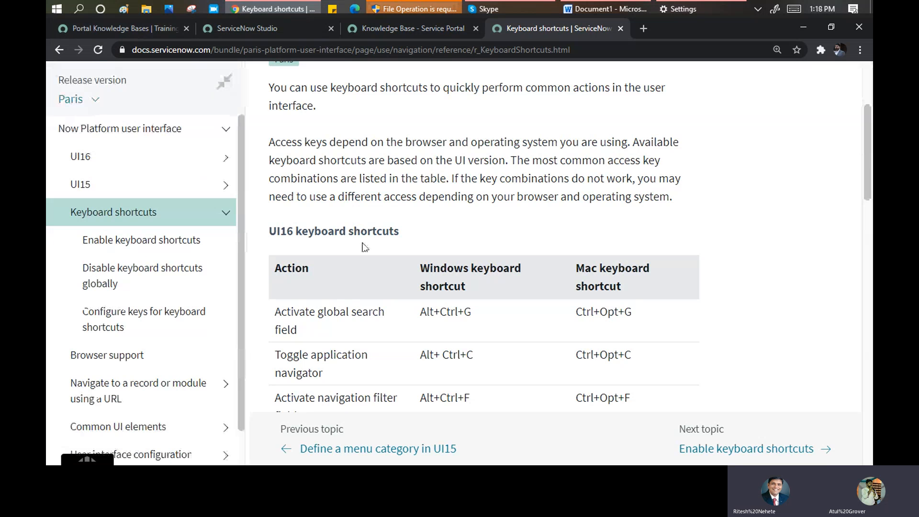
- Scroll through the UI16 shortcuts tables and search the page for 'mobile'
scroll(360, 248, "down", 1)
scroll(361, 275, "down", 2)
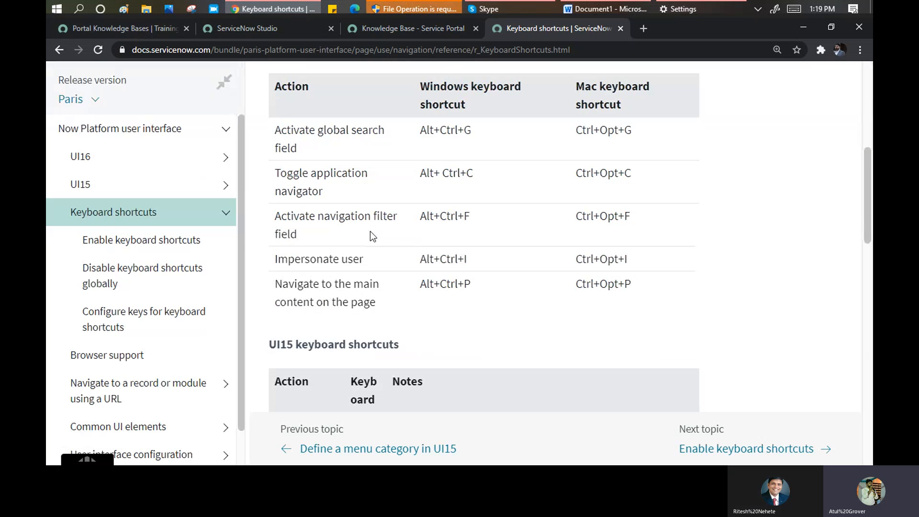
scroll(369, 231, "down", 2)
scroll(370, 231, "down", 5)
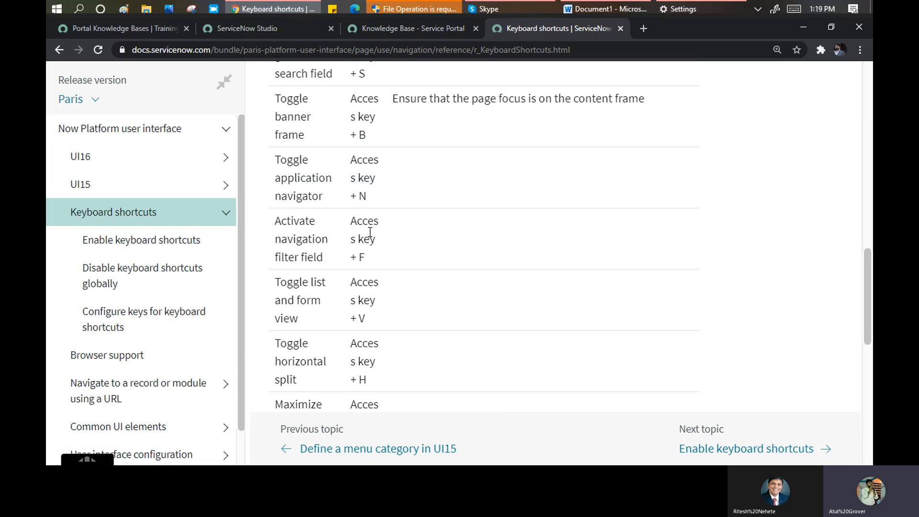
key("ctrl+f")
type("mobile")
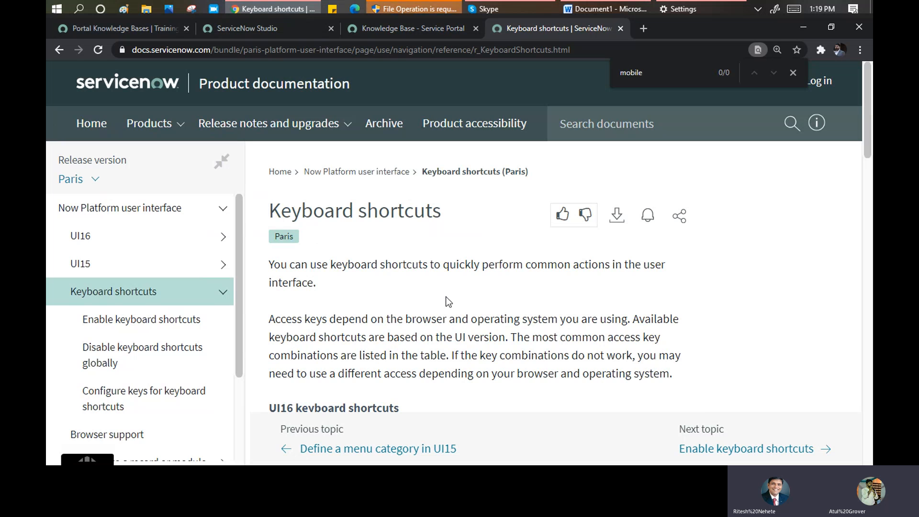
- Scroll to the page footer, confirming 0 matches for 'mobile', then leave the docs page
scroll(443, 301, "down", 10)
scroll(445, 306, "down", 8)
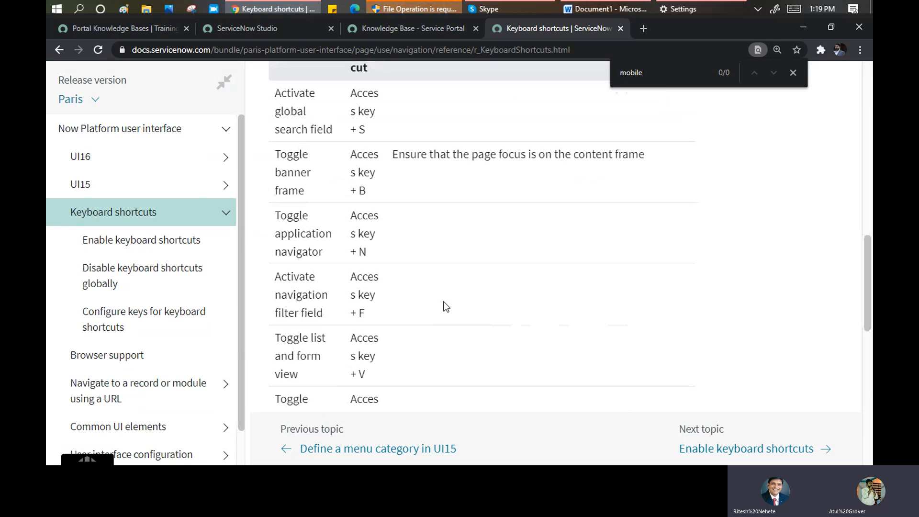
scroll(444, 302, "down", 5)
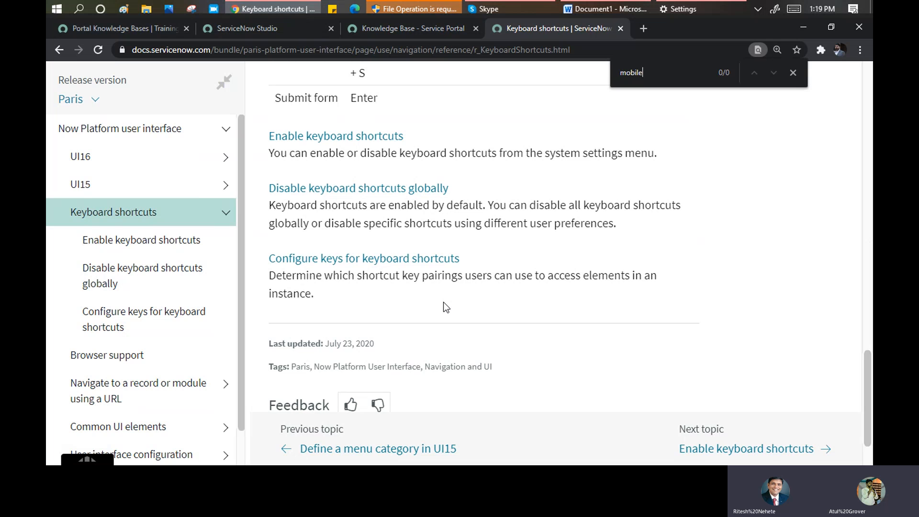
scroll(443, 308, "down", 2)
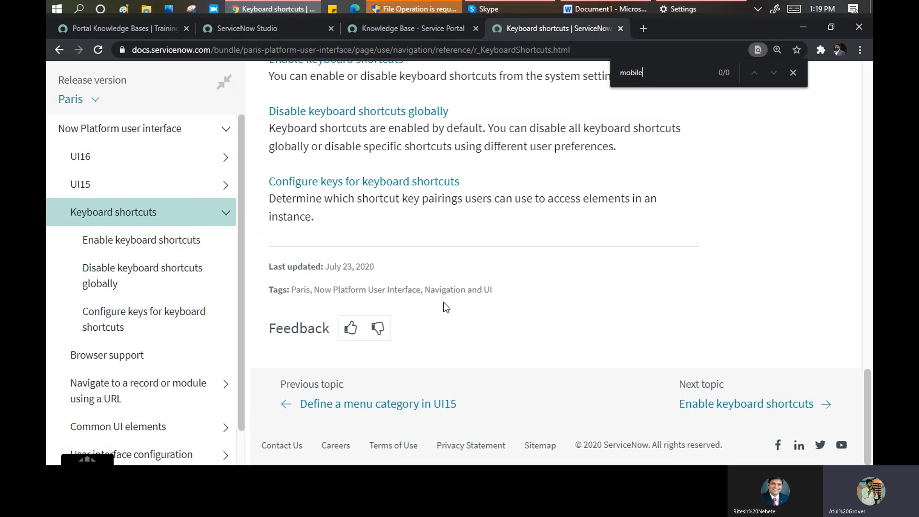
left_click(113, 25)
- Scroll back through earlier Skype training-call chat messages, then return to the ServiceNow browser window
left_click(532, 9)
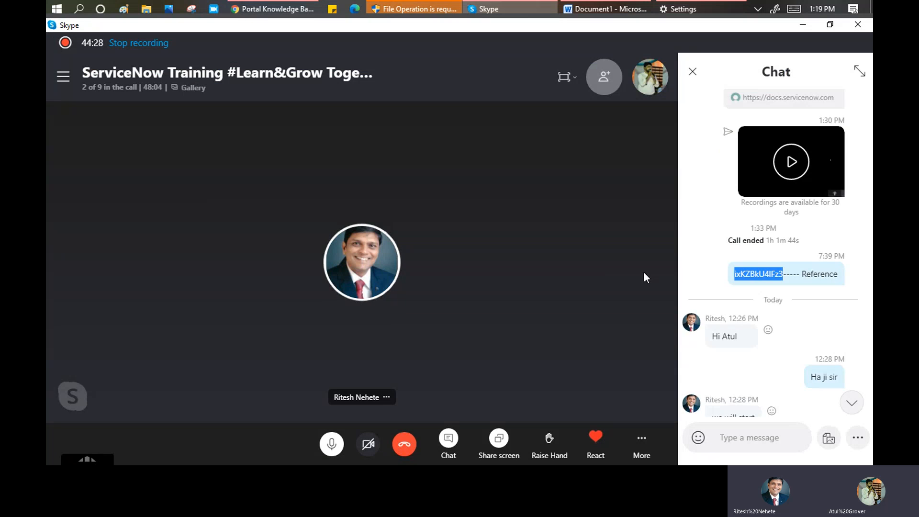
scroll(706, 259, "up", 1)
scroll(706, 257, "up", 3)
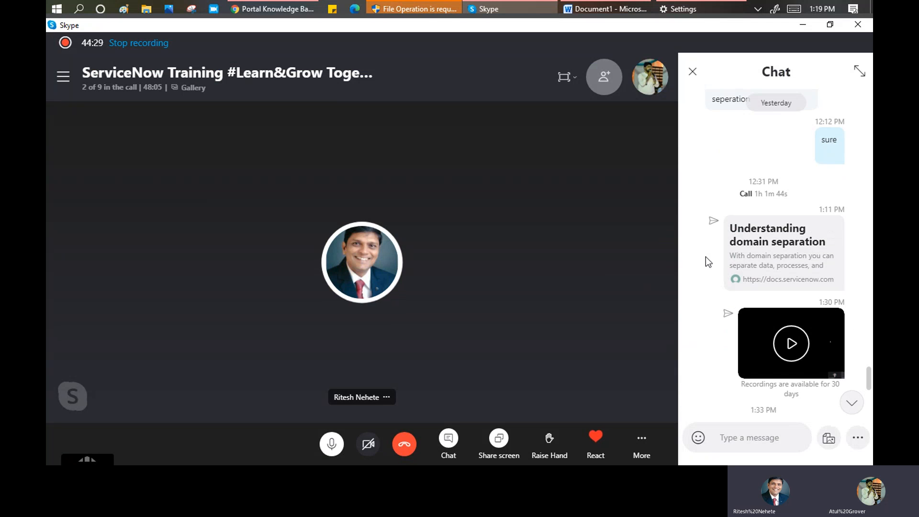
scroll(706, 256, "up", 5)
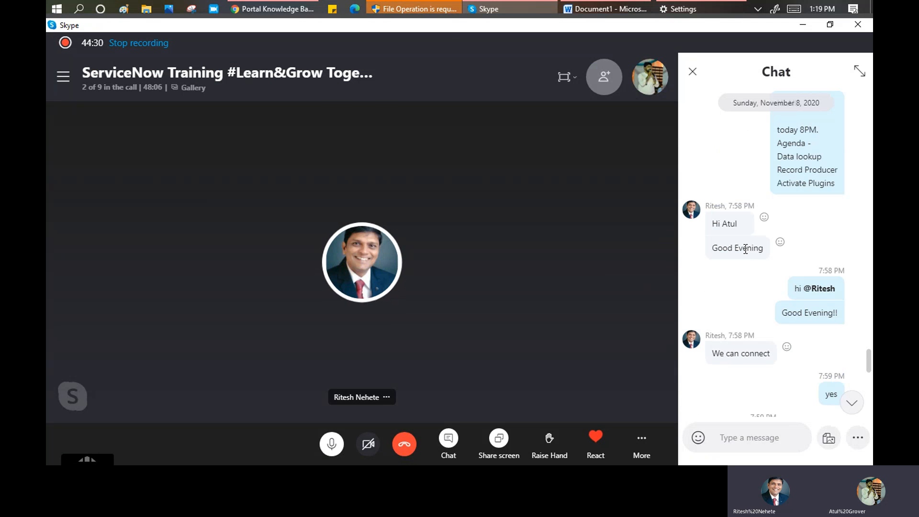
left_click(297, 11)
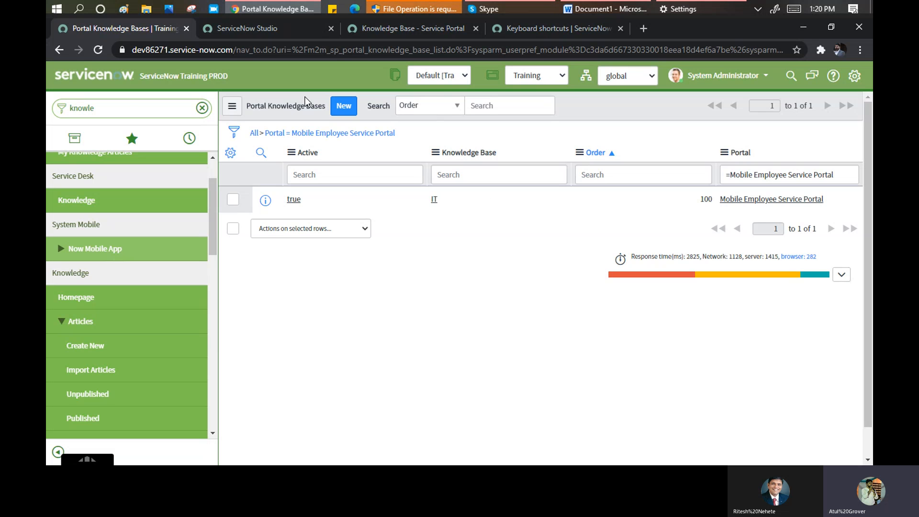
- Filter the navigator for 'upgrade' and open Upgrade Center > Upgrade Preview
double_click(105, 109)
type("up")
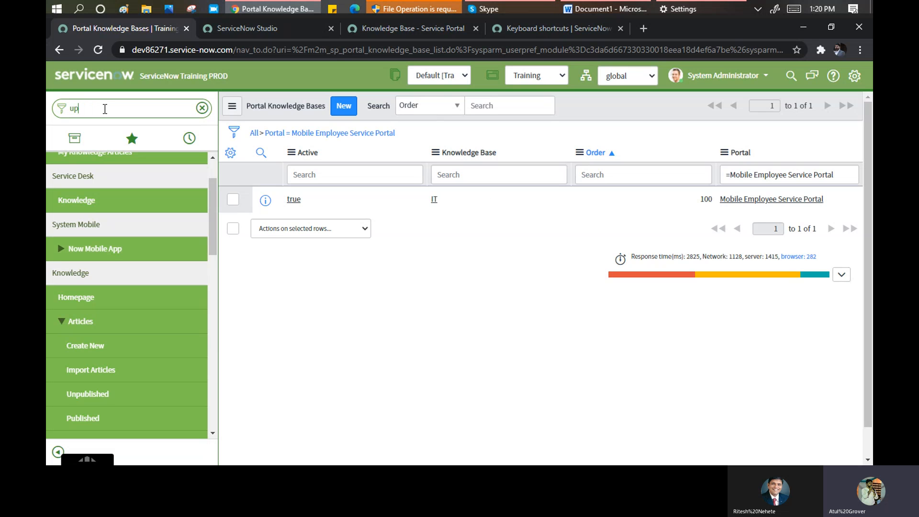
type("grade")
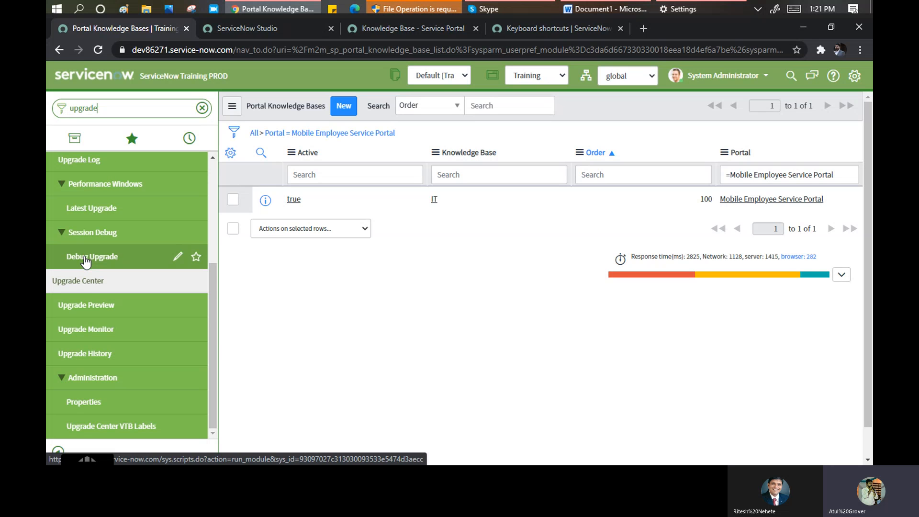
scroll(85, 262, "up", 3)
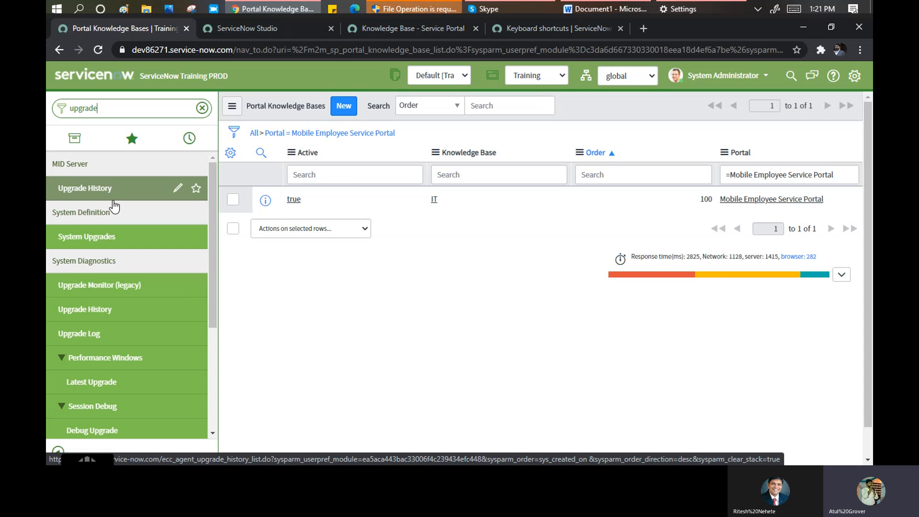
scroll(120, 225, "down", 3)
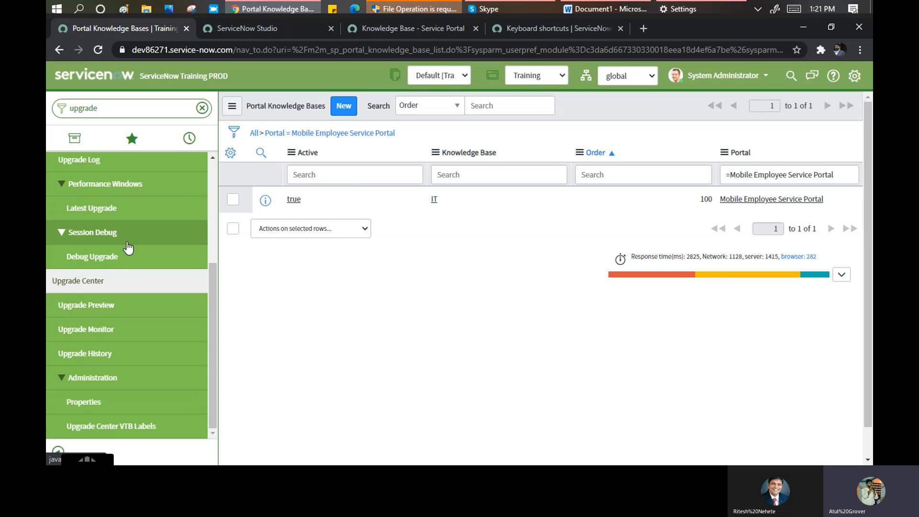
left_click(87, 307)
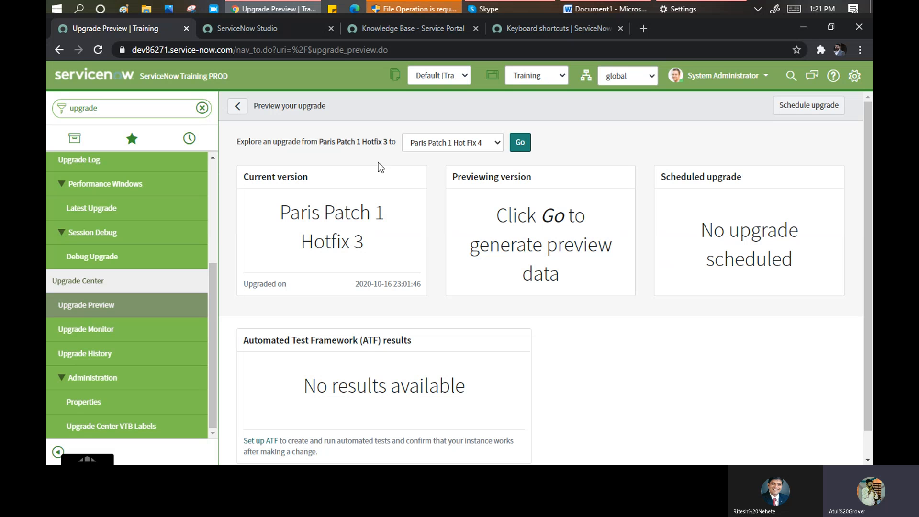
- Check the 'Explore an upgrade' version list without changing it, then open Upgrade Center > Upgrade Monitor
left_click(486, 145)
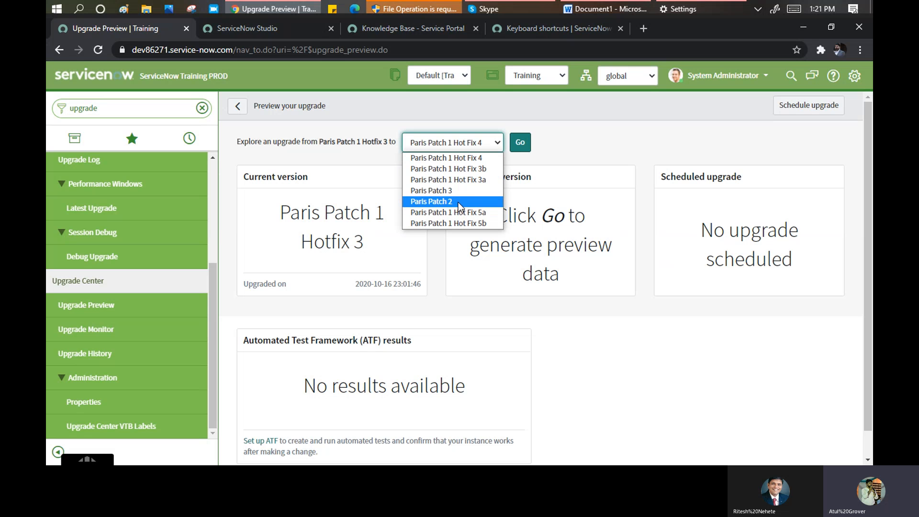
left_click(378, 238)
left_click_drag(375, 243, 296, 245)
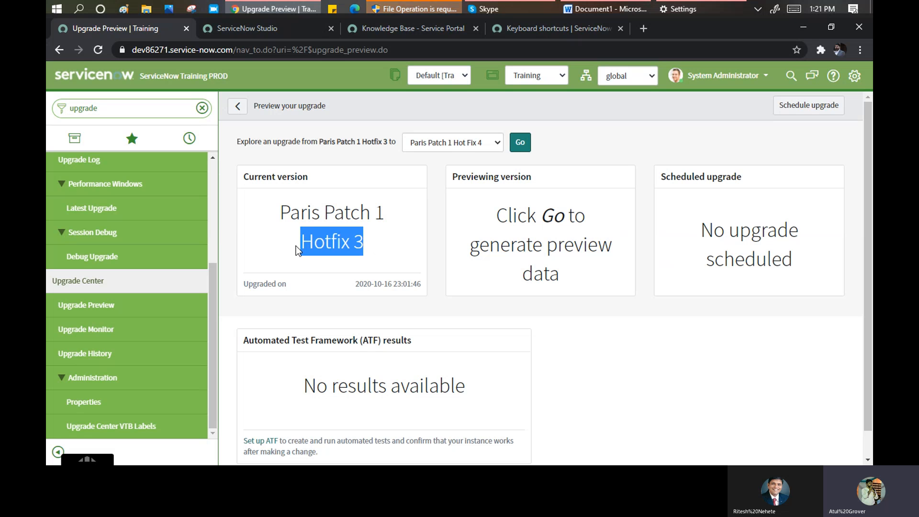
left_click(486, 145)
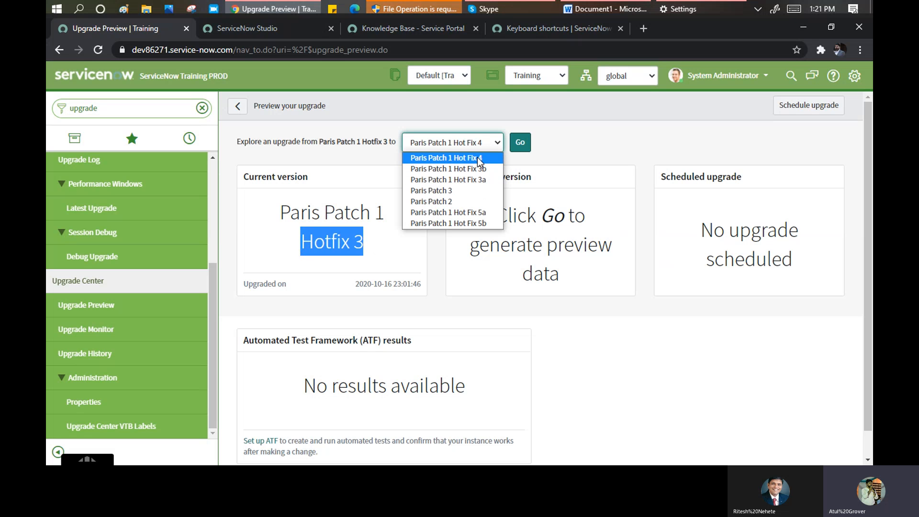
left_click(625, 349)
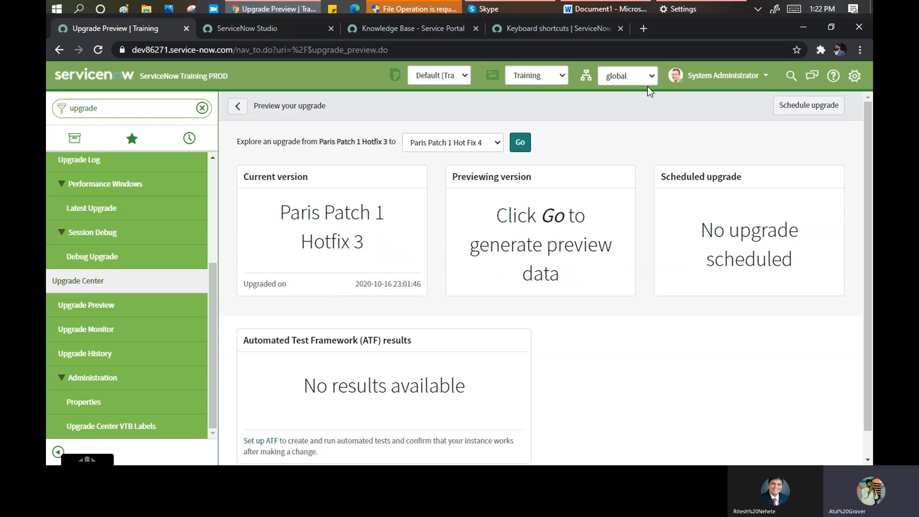
left_click(68, 335)
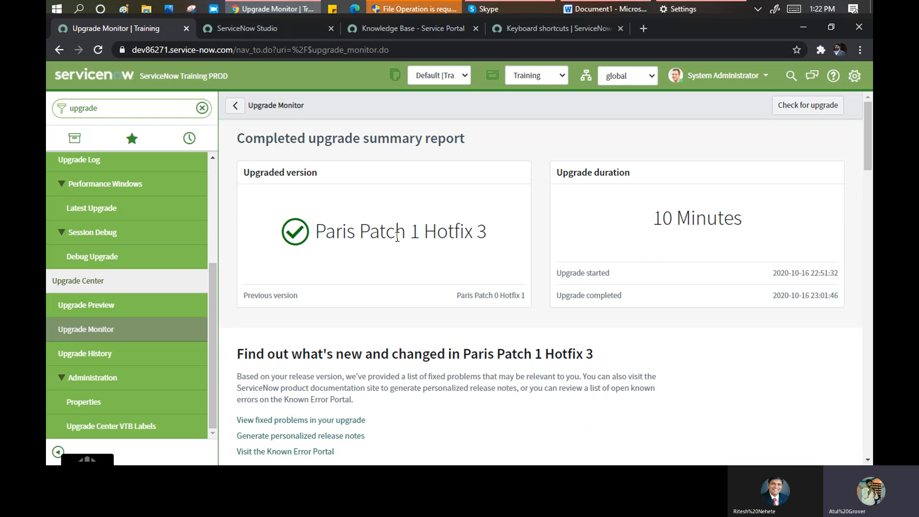
left_click_drag(647, 216, 741, 235)
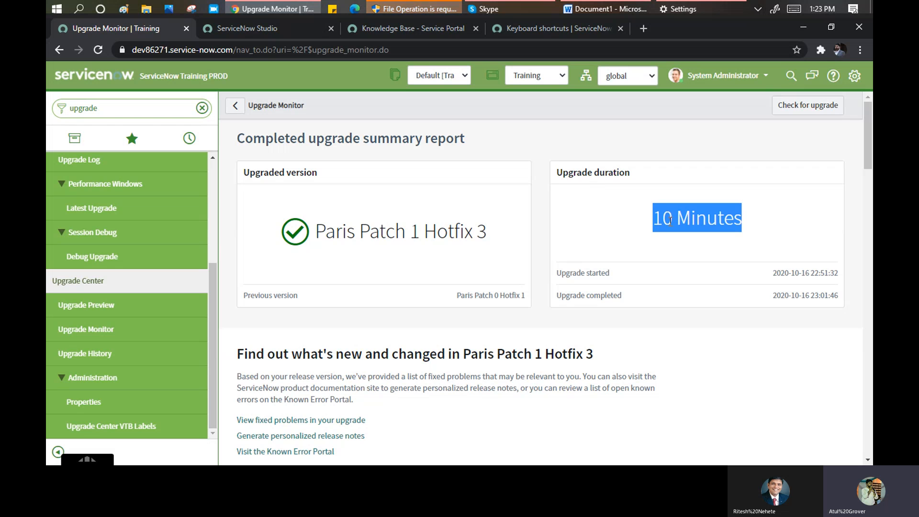
- Scroll through the Paris Patch 1 Hotfix 3 upgrade summary report and skipped-record charts
scroll(701, 230, "down", 6)
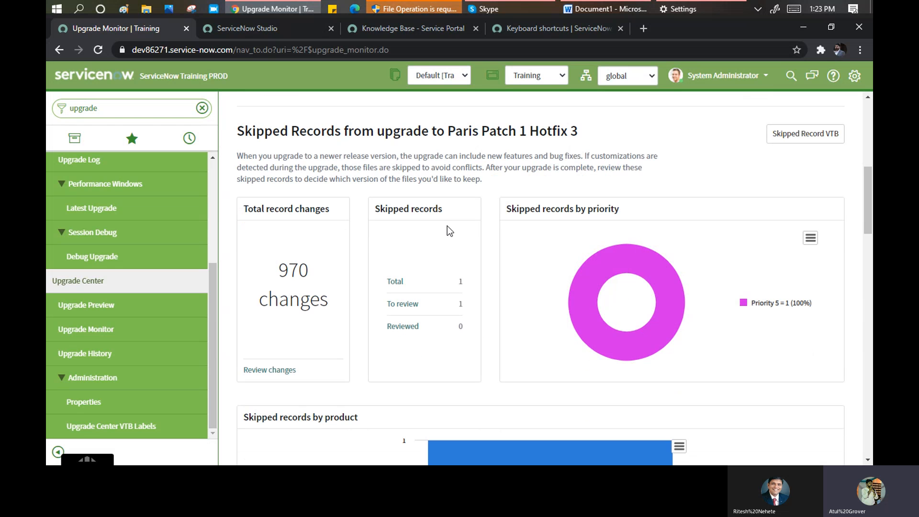
scroll(516, 226, "down", 7)
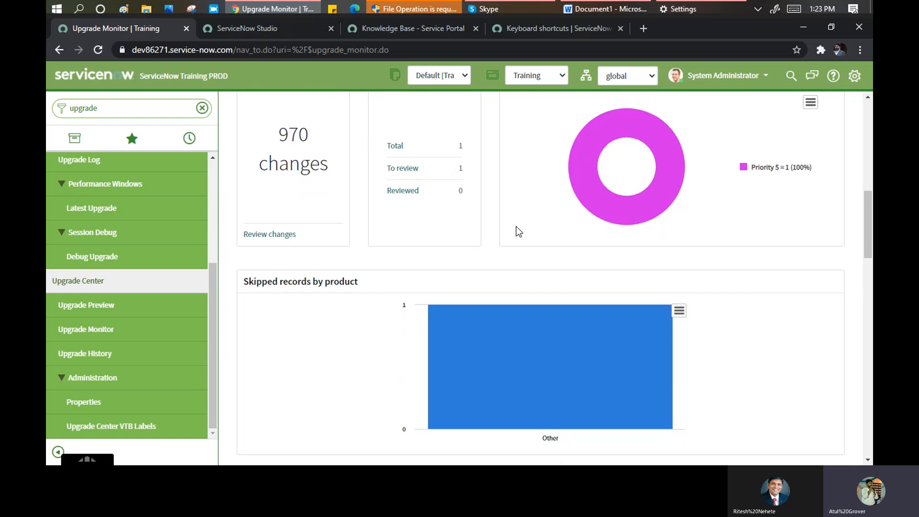
scroll(515, 235, "down", 5)
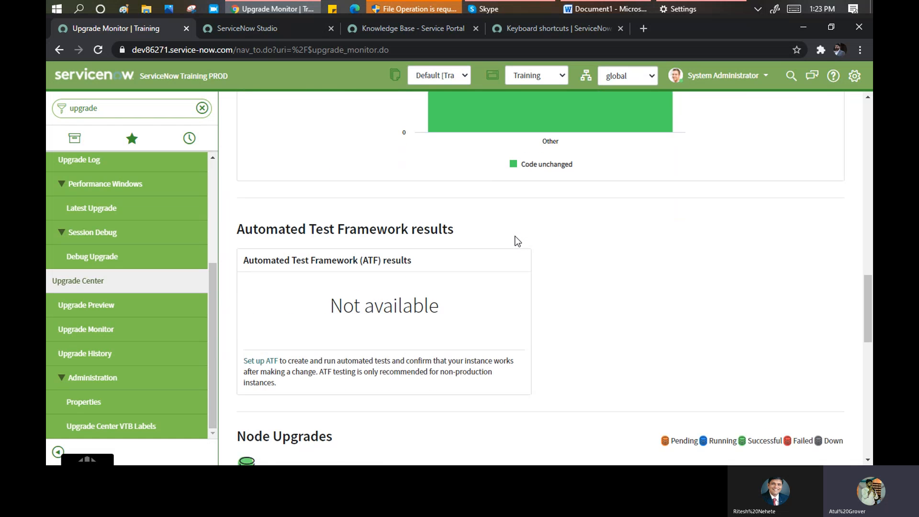
scroll(514, 237, "down", 5)
scroll(515, 240, "down", 4)
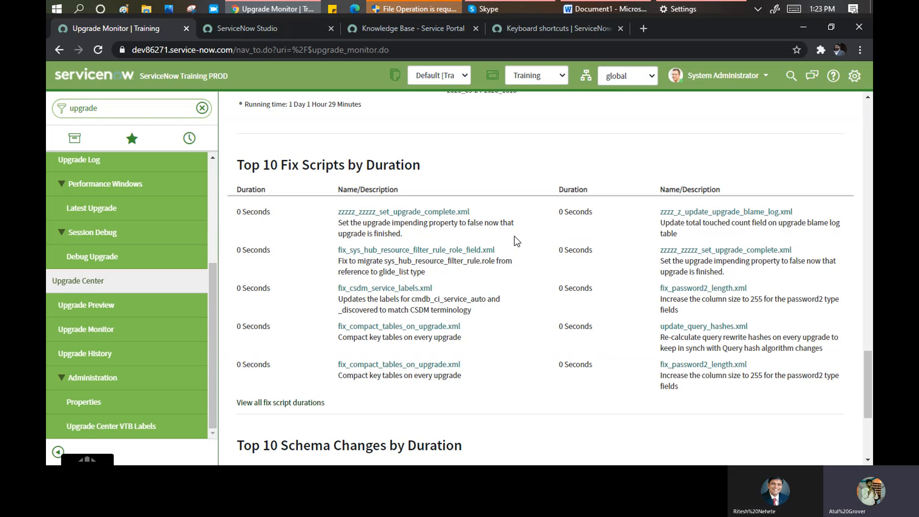
scroll(518, 277, "up", 5)
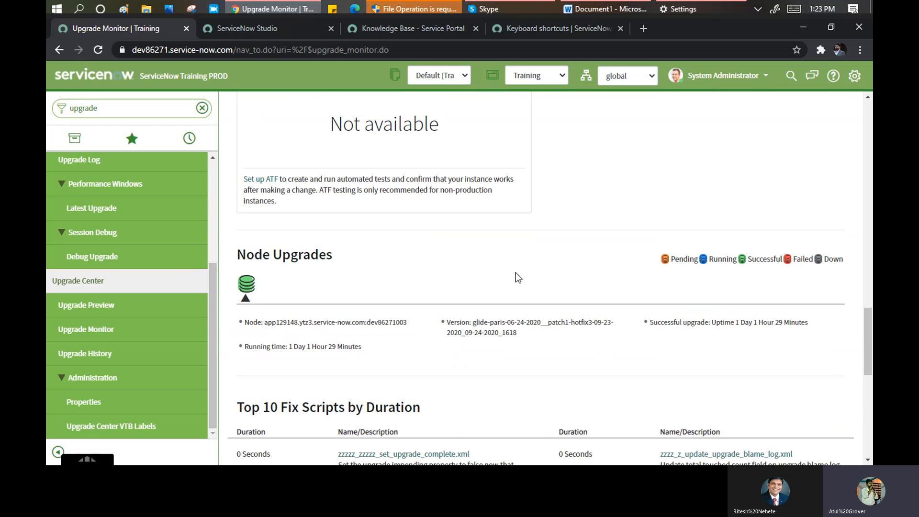
scroll(516, 272, "up", 10)
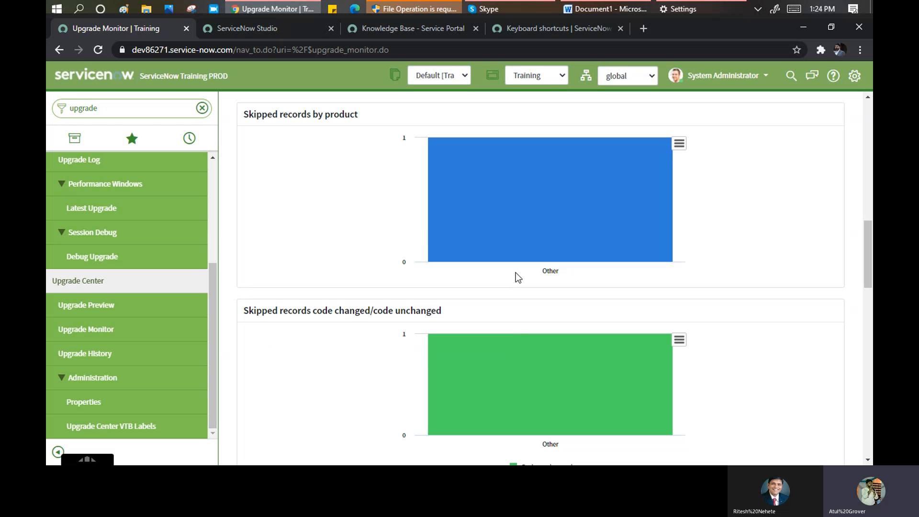
scroll(526, 239, "up", 10)
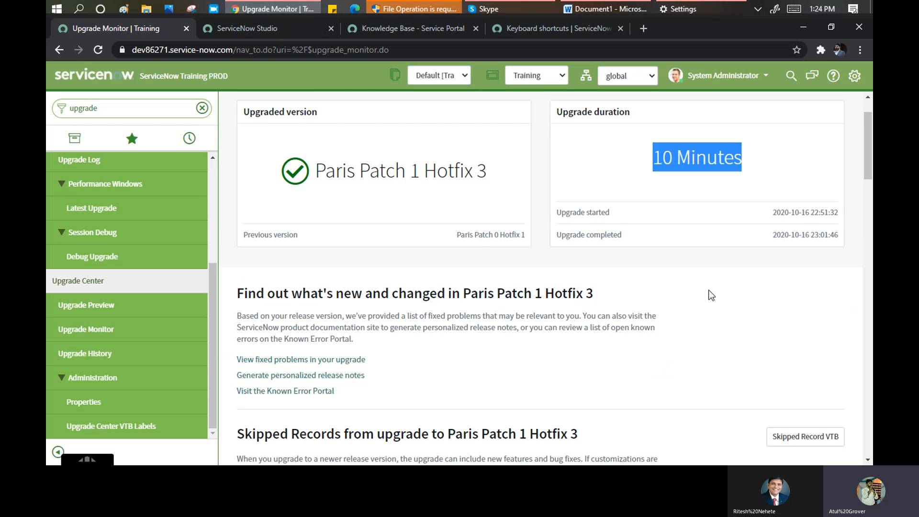
scroll(712, 296, "up", 2)
- Bring the Word Document1 notes forward with the cursor placed after the Domain line
scroll(624, 260, "down", 1)
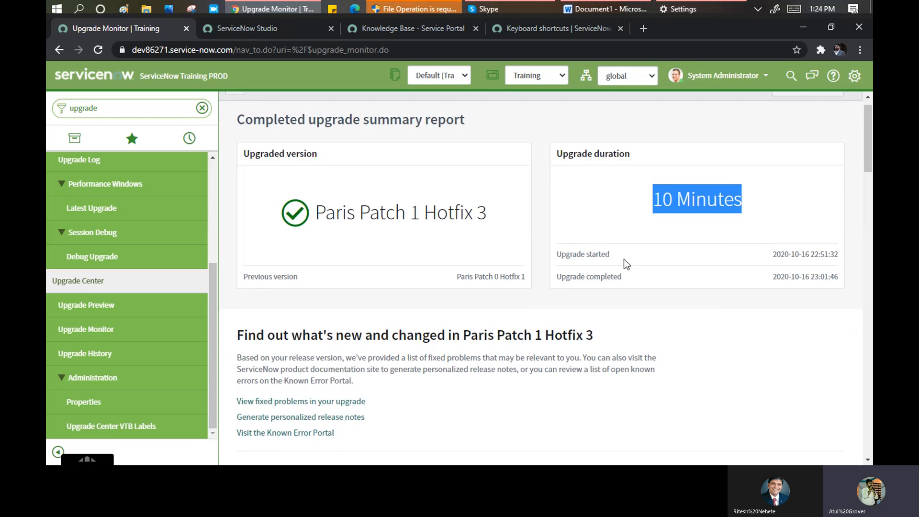
scroll(624, 260, "down", 3)
scroll(624, 260, "down", 4)
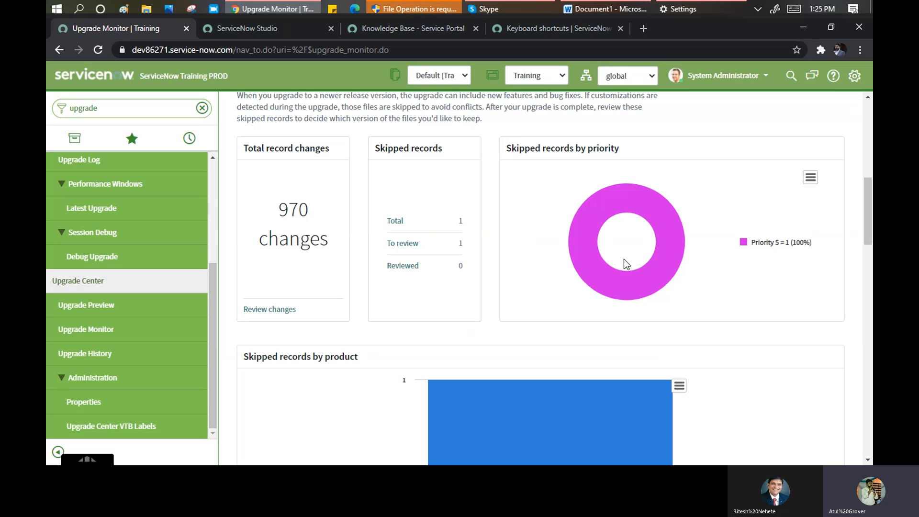
left_click(599, 15)
left_click(305, 297)
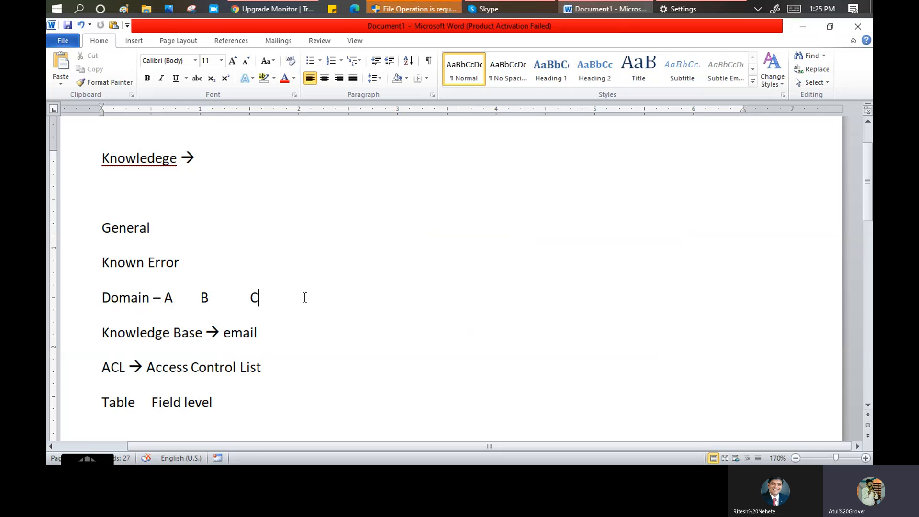
- Add the version lines C= 5 and C=5.1 below the Domain line
key("Return")
key("Return")
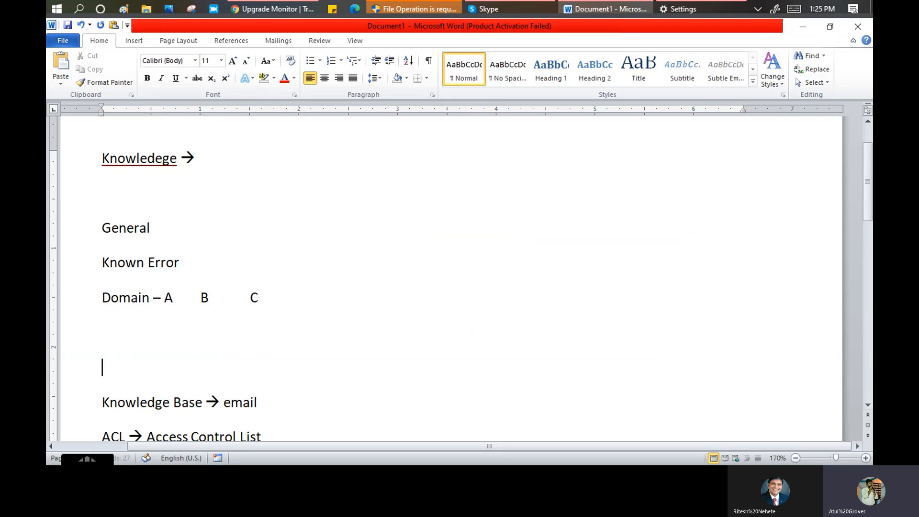
type("c= 5")
key("Return")
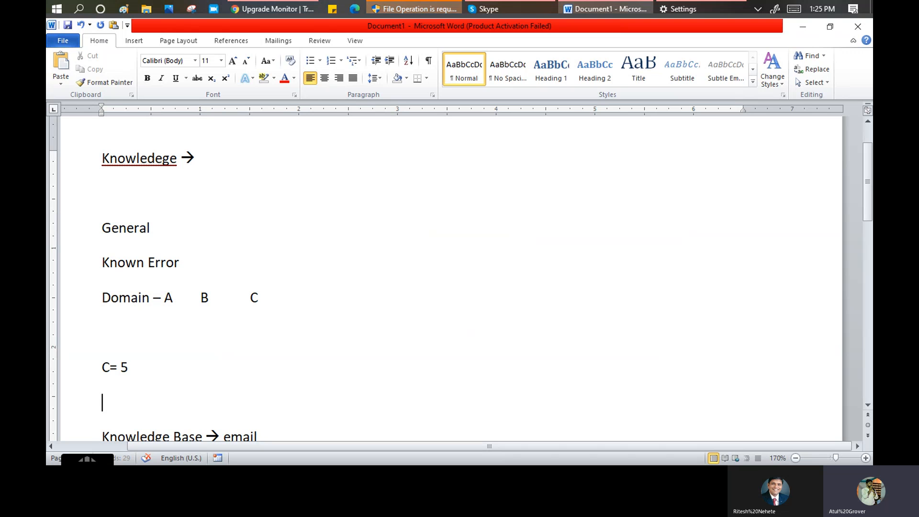
type("c=5.1")
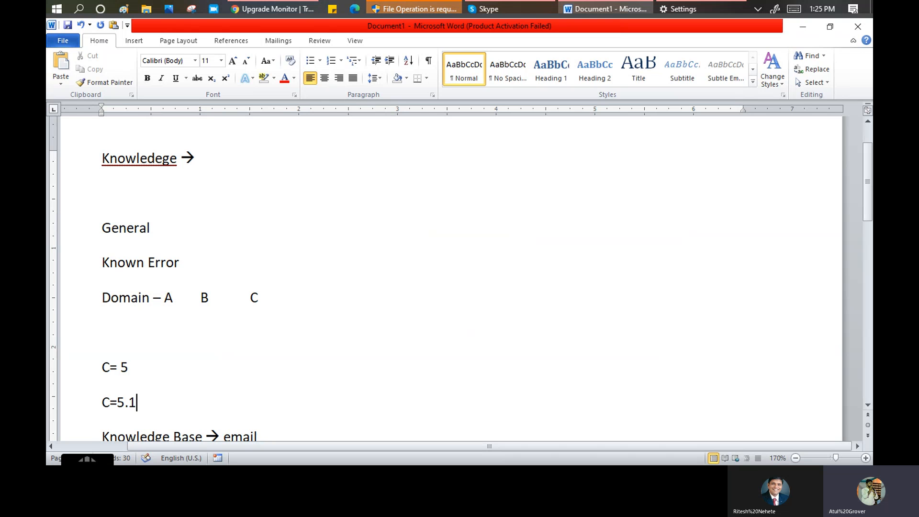
key("Return")
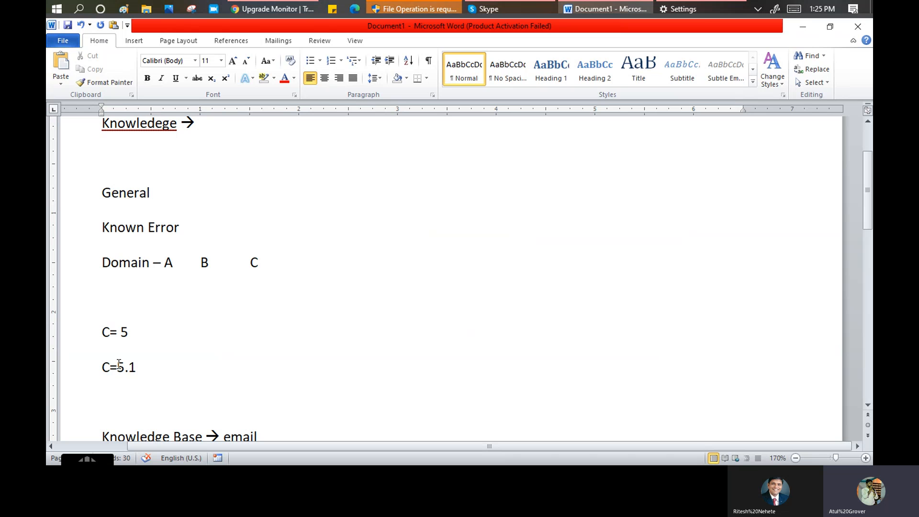
- Append p1 to the first version line so it reads C= 5 p1
left_click_drag(102, 330, 141, 362)
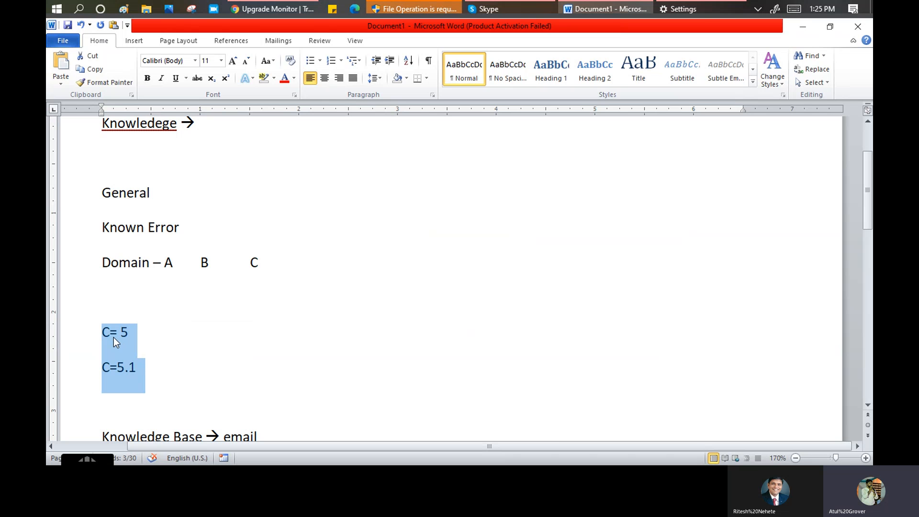
left_click(101, 337)
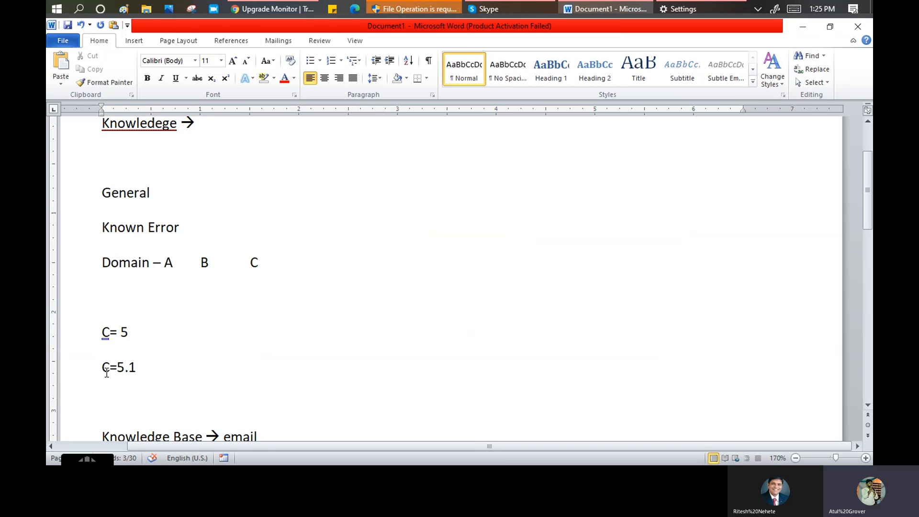
left_click(173, 329)
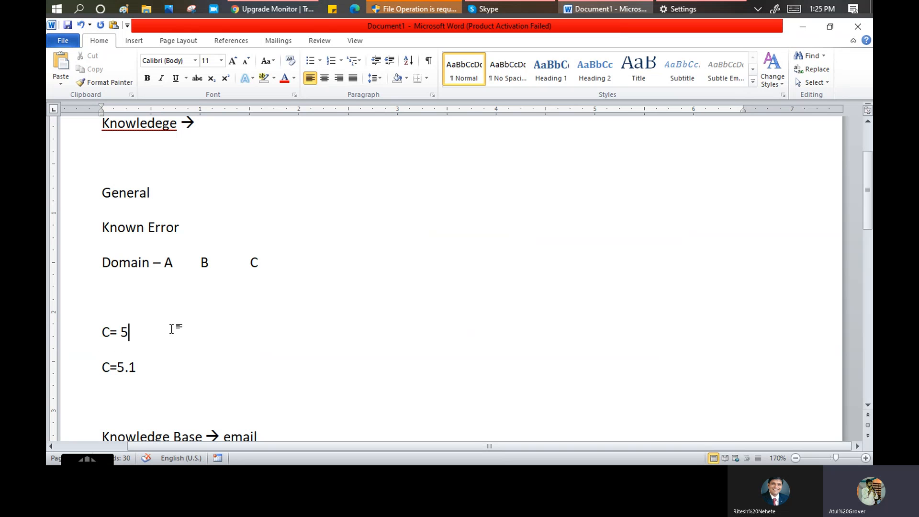
type("p1")
- Look over the C= 5 p1 and C=5.1 lines, then switch back to ServiceNow's Upgrade Monitor
left_click(140, 368)
left_click_drag(128, 328, 103, 299)
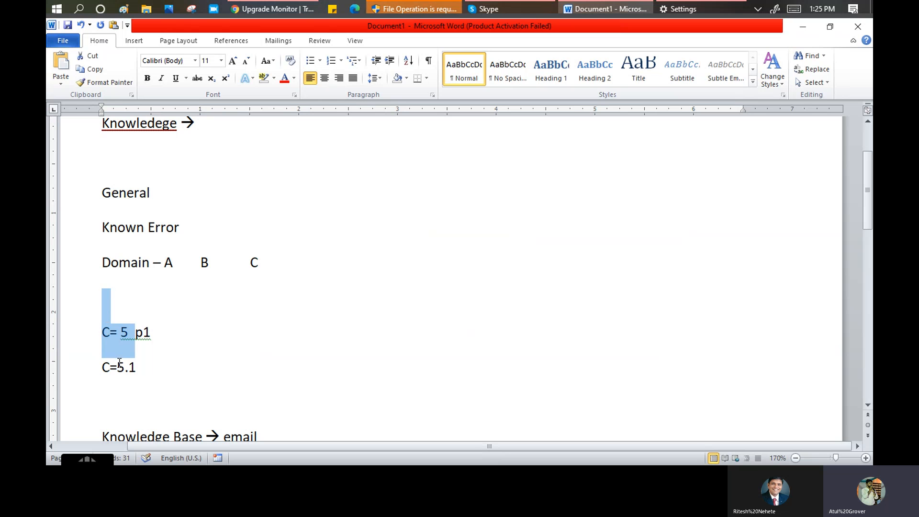
left_click(120, 341)
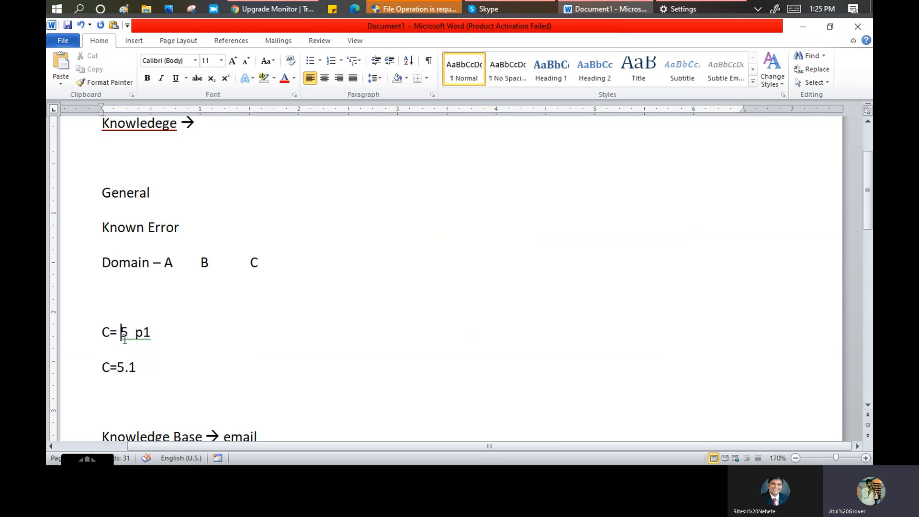
left_click_drag(134, 333, 106, 327)
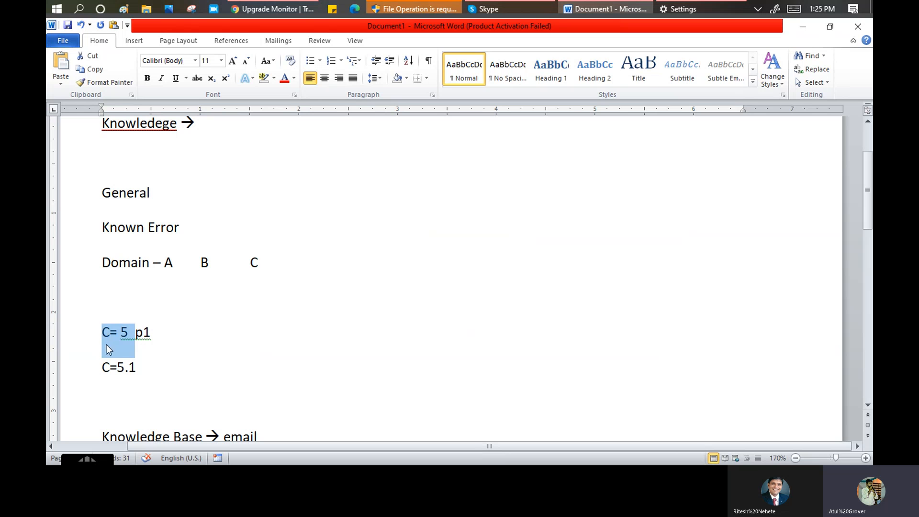
left_click_drag(134, 368, 97, 369)
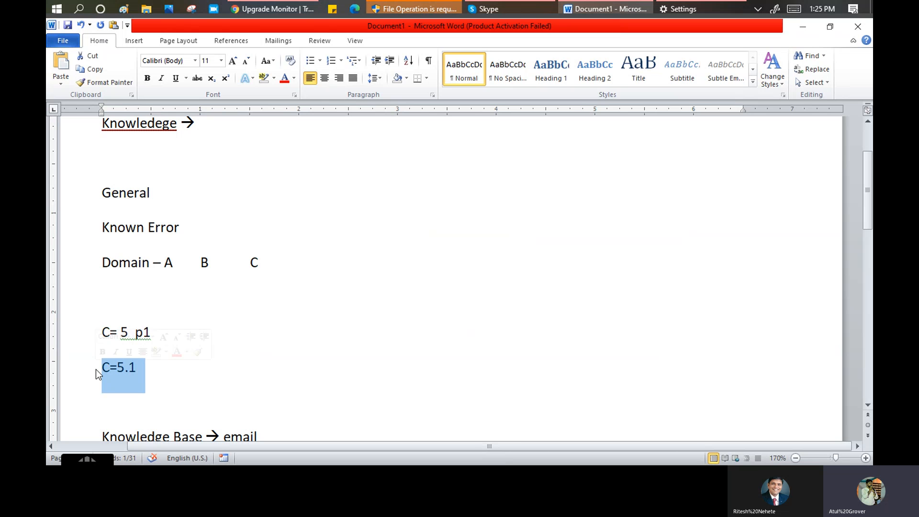
left_click(125, 370)
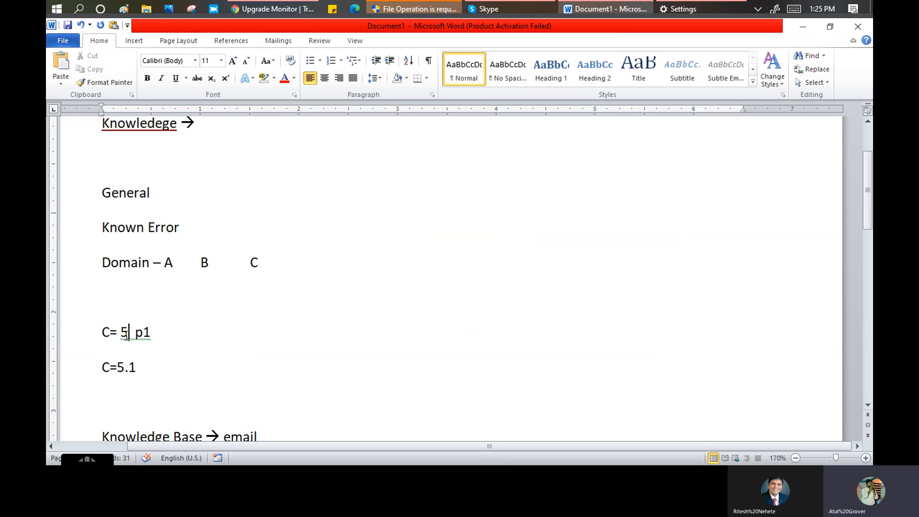
left_click(123, 336)
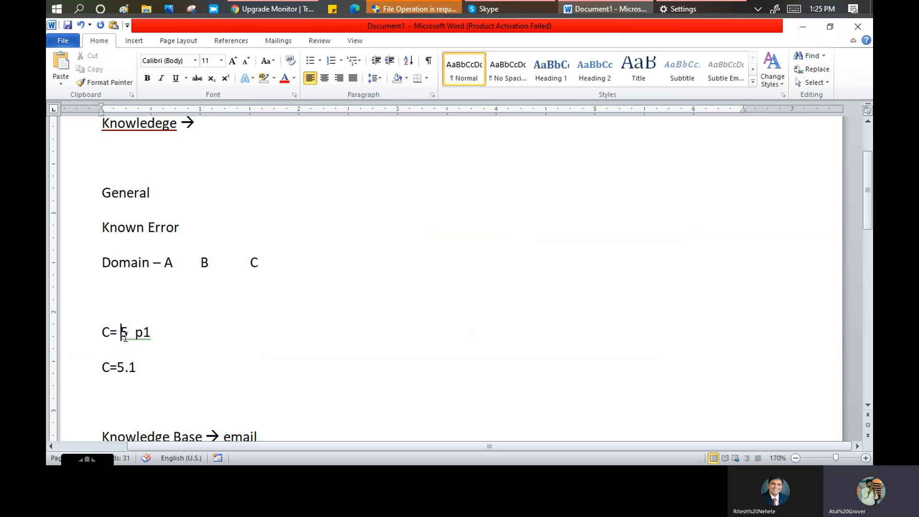
left_click_drag(144, 375, 92, 351)
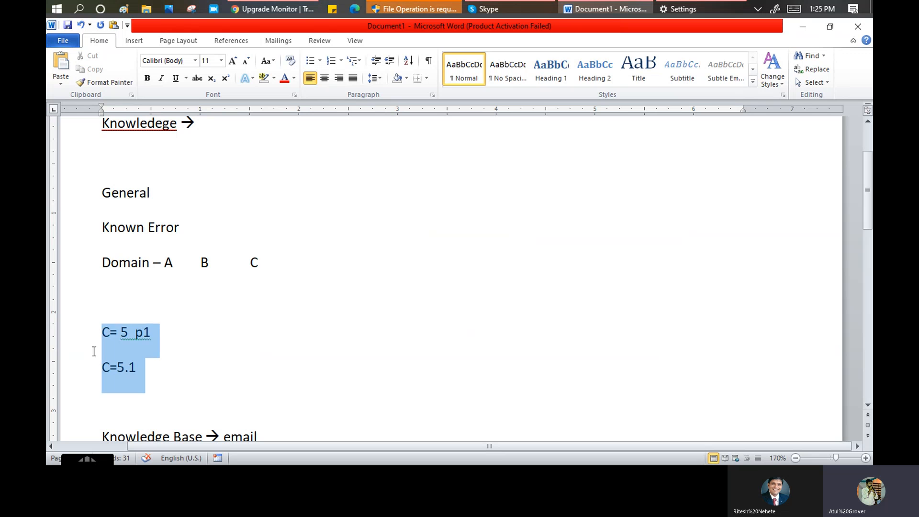
left_click(150, 369)
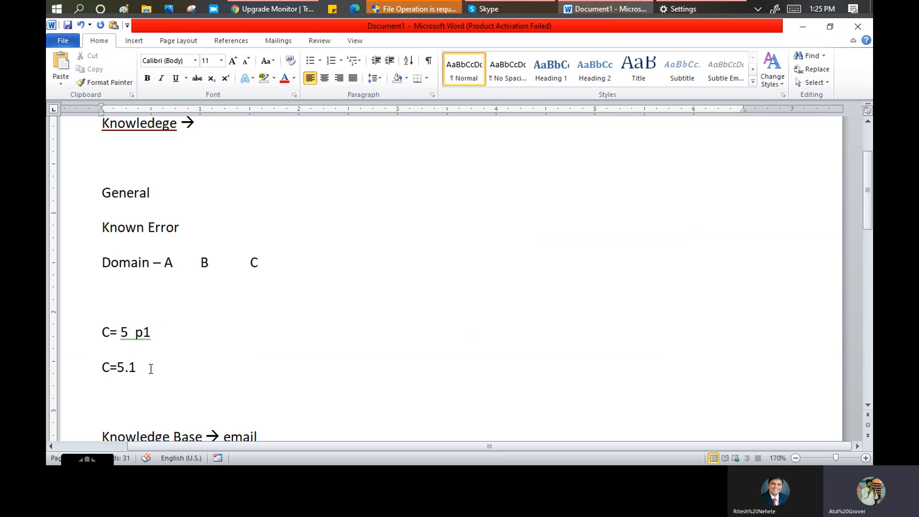
key("alt+Tab")
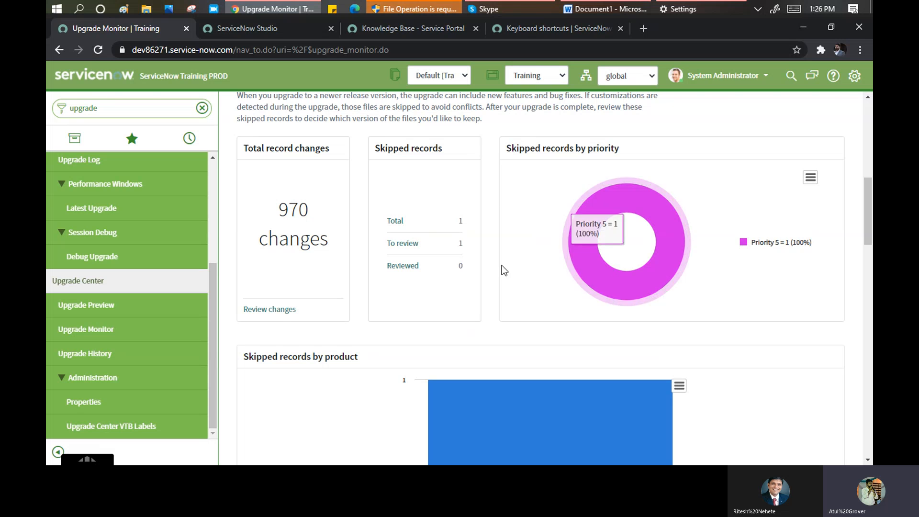
- Scroll to the bottom of Upgrade Monitor and open Upgrade Center > Upgrade History
scroll(524, 223, "down", 1)
scroll(522, 220, "down", 13)
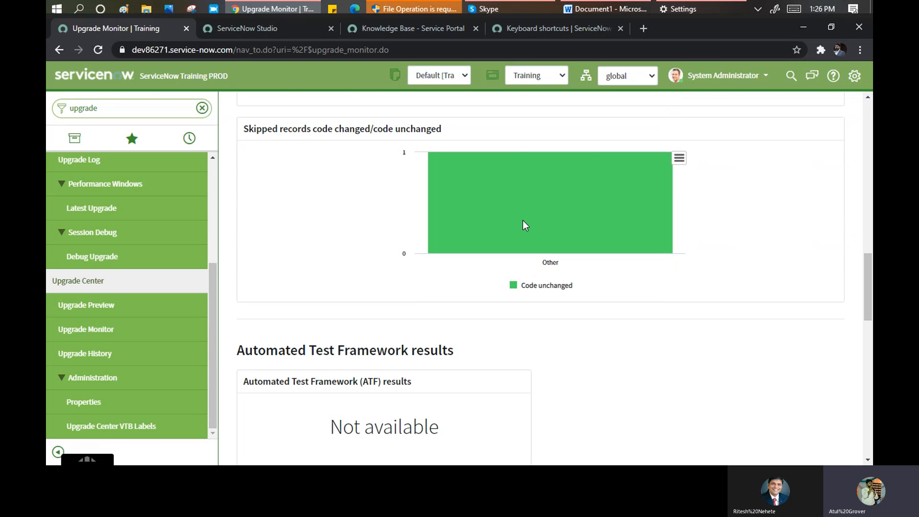
scroll(562, 227, "down", 5)
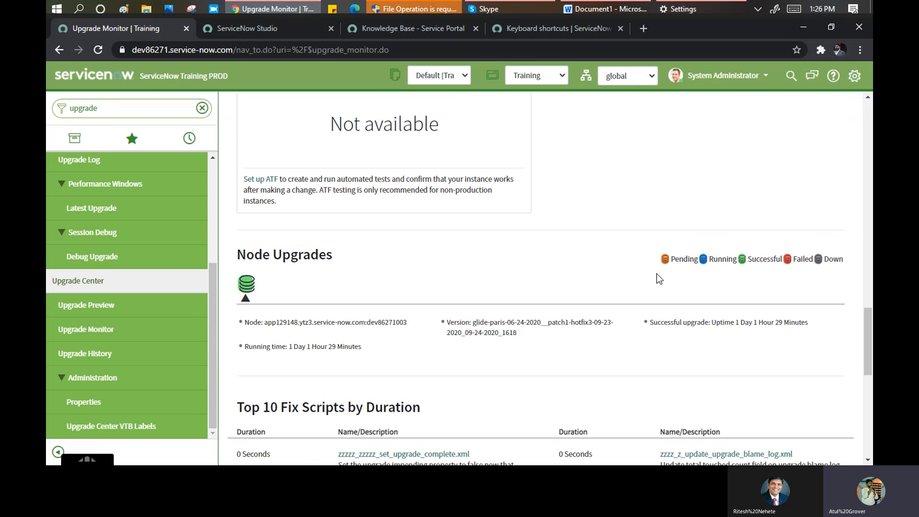
scroll(478, 292, "down", 4)
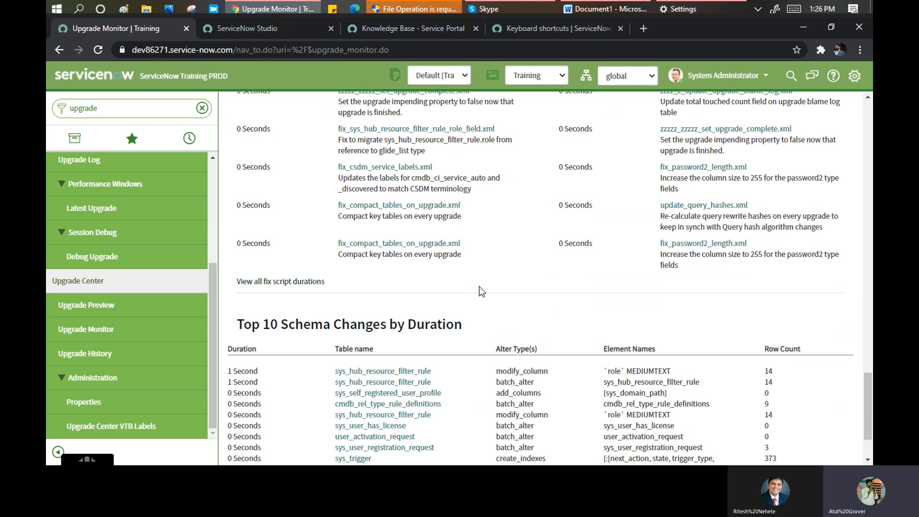
scroll(479, 287, "down", 1)
scroll(481, 292, "down", 1)
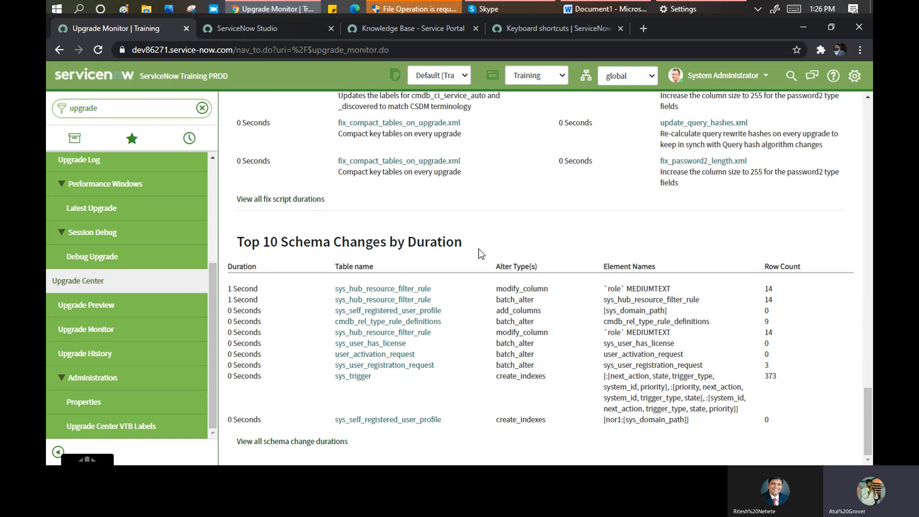
left_click(94, 356)
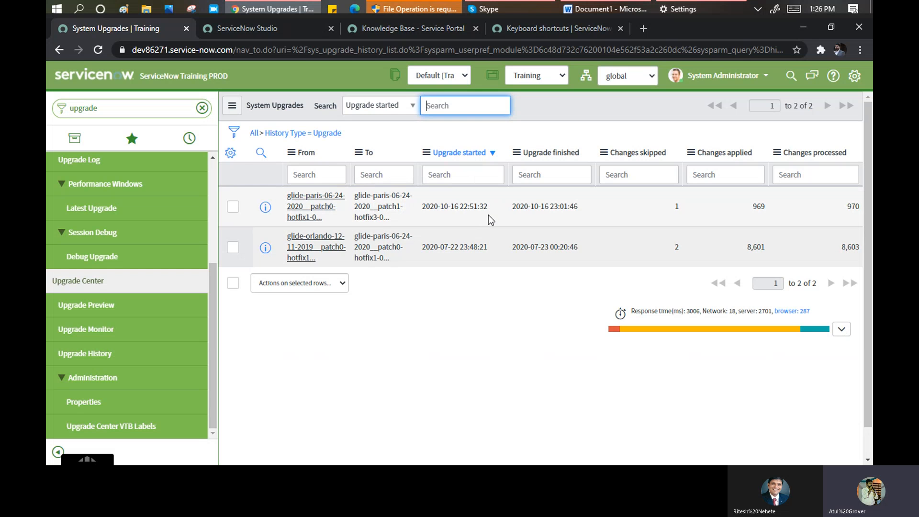
left_click_drag(489, 211, 417, 208)
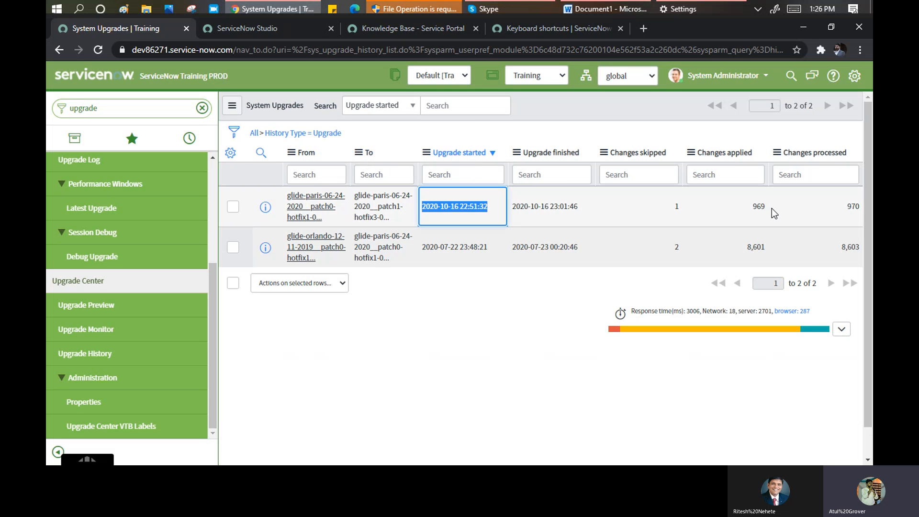
left_click_drag(771, 208, 756, 207)
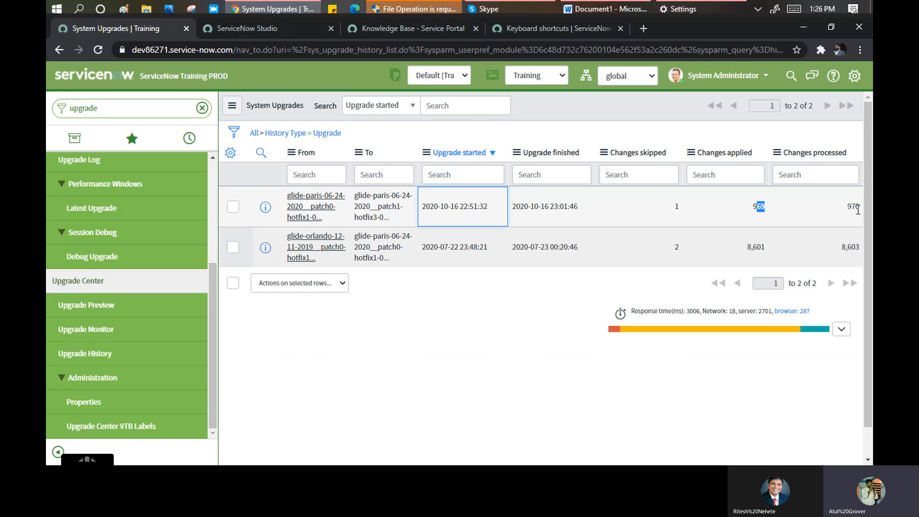
left_click(759, 213)
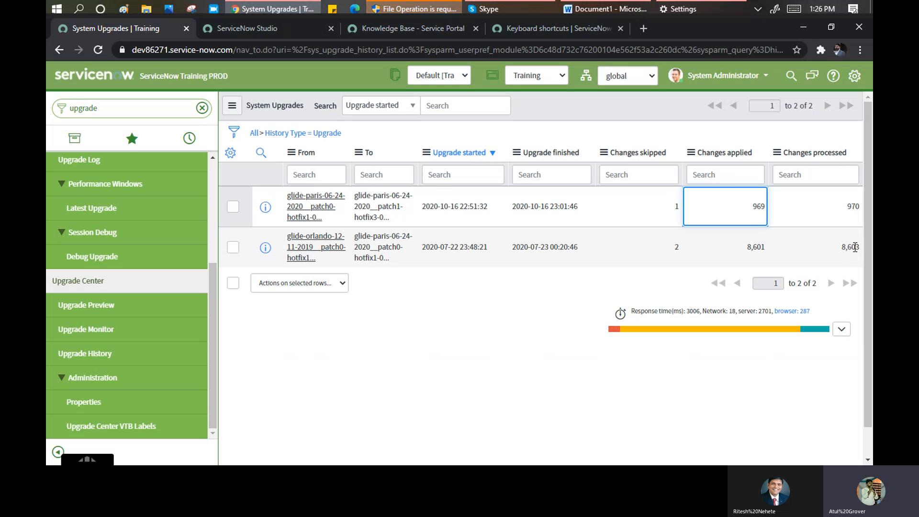
left_click(731, 263)
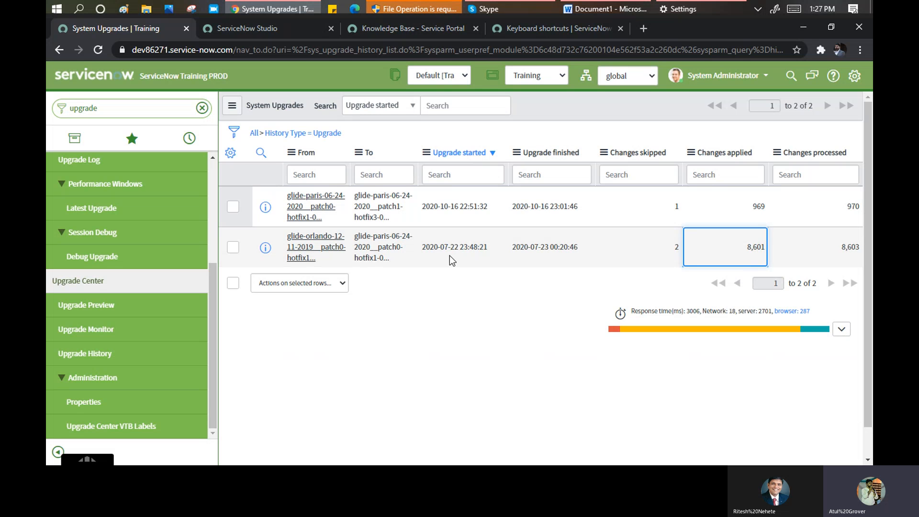
left_click(491, 209)
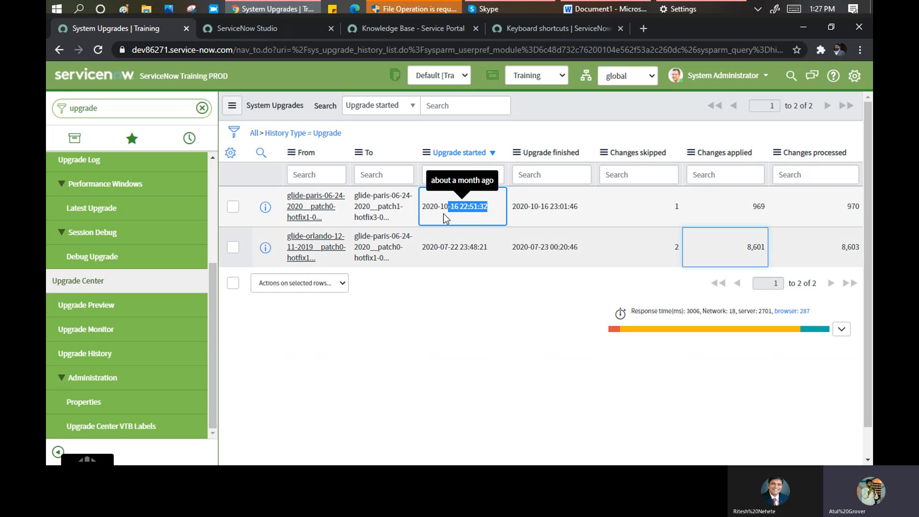
left_click_drag(443, 214, 419, 211)
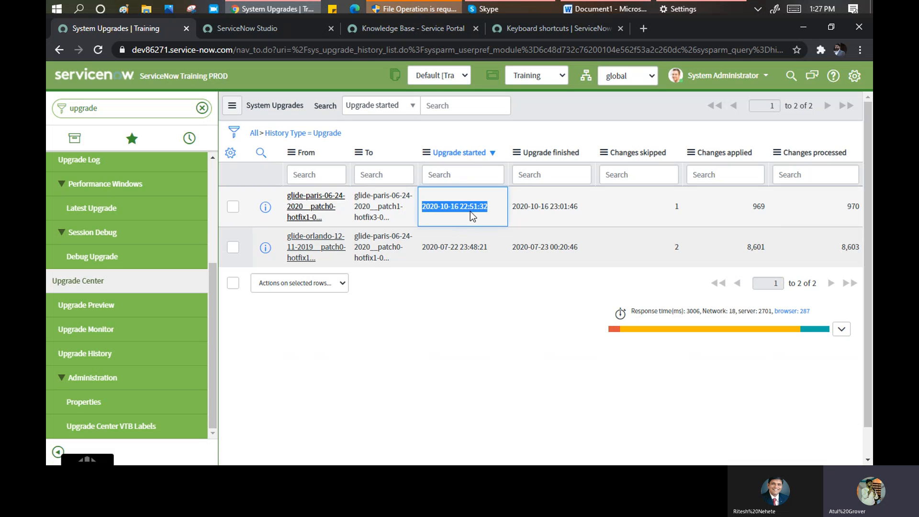
mouse_move(463, 210)
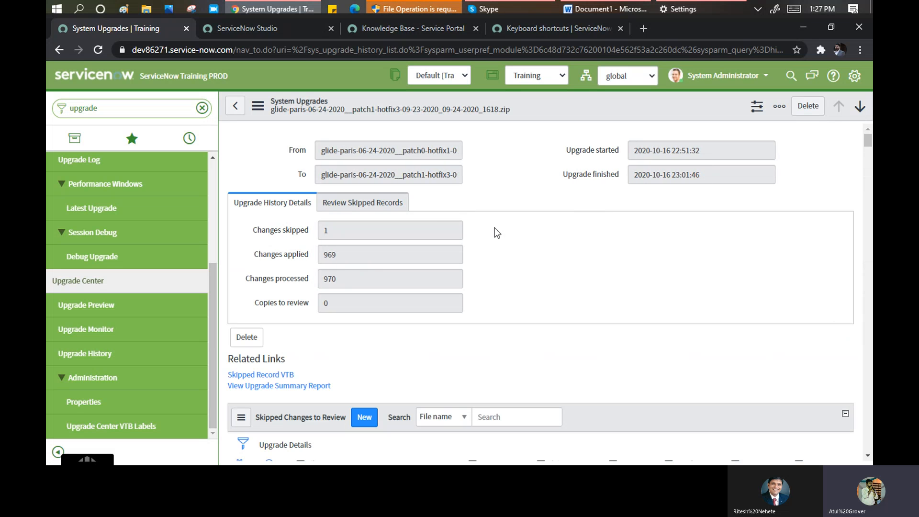
- Go to Review Skipped Records and open the skipped sys_aw_form_header Workspace Form Header record
left_click(365, 230)
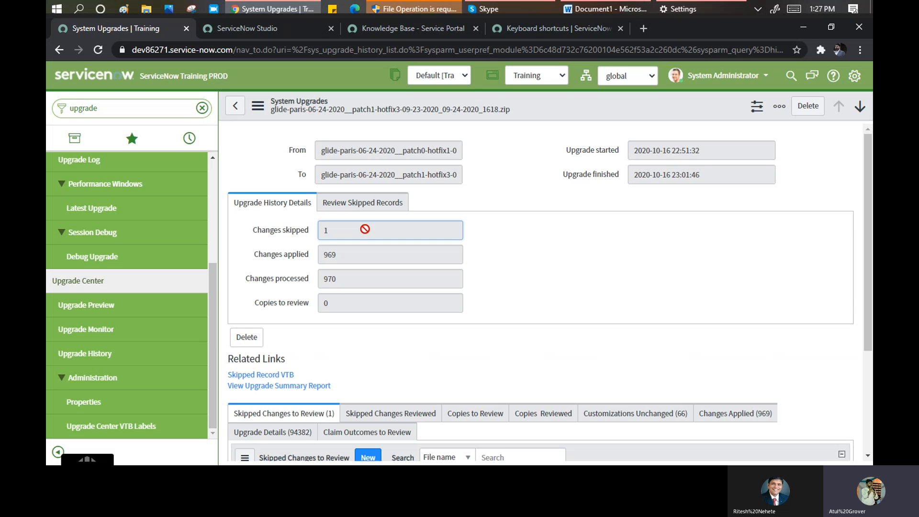
left_click(371, 203)
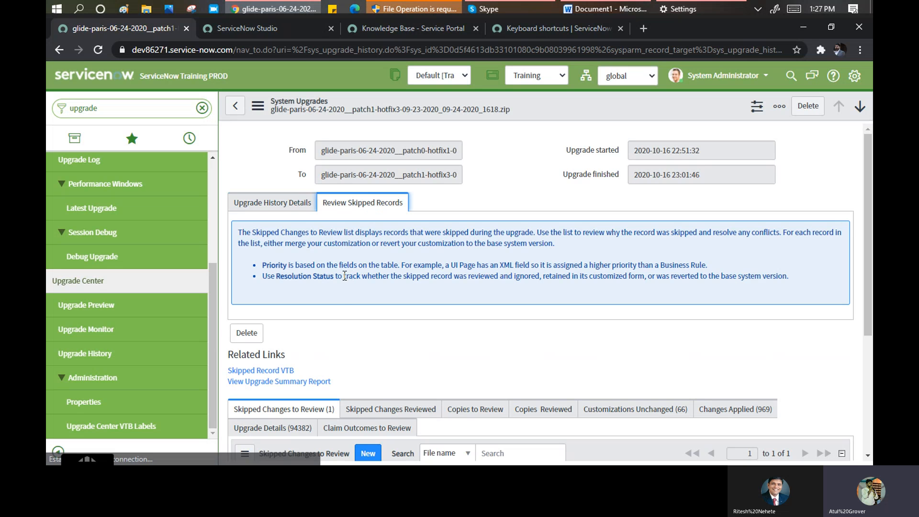
scroll(340, 283, "down", 4)
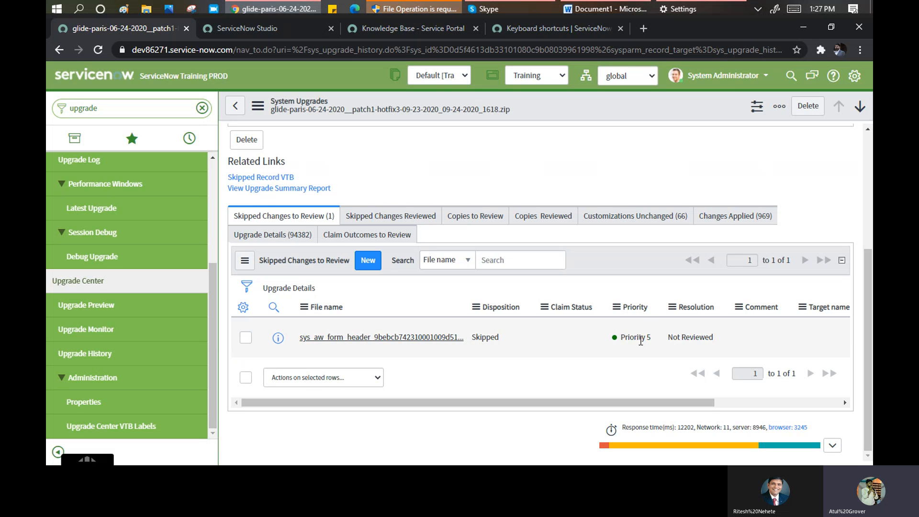
left_click(339, 338)
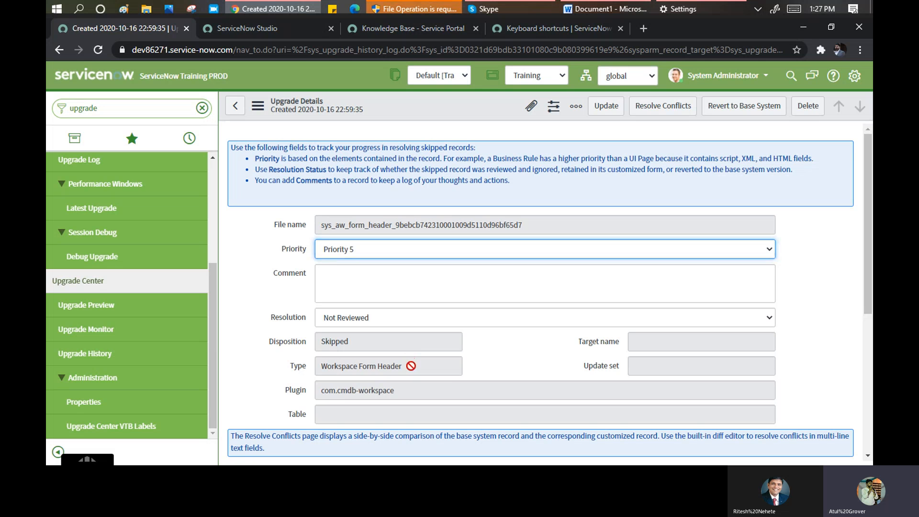
- Revert the skipped Workspace Form Header record to the base system version
left_click_drag(411, 366, 313, 366)
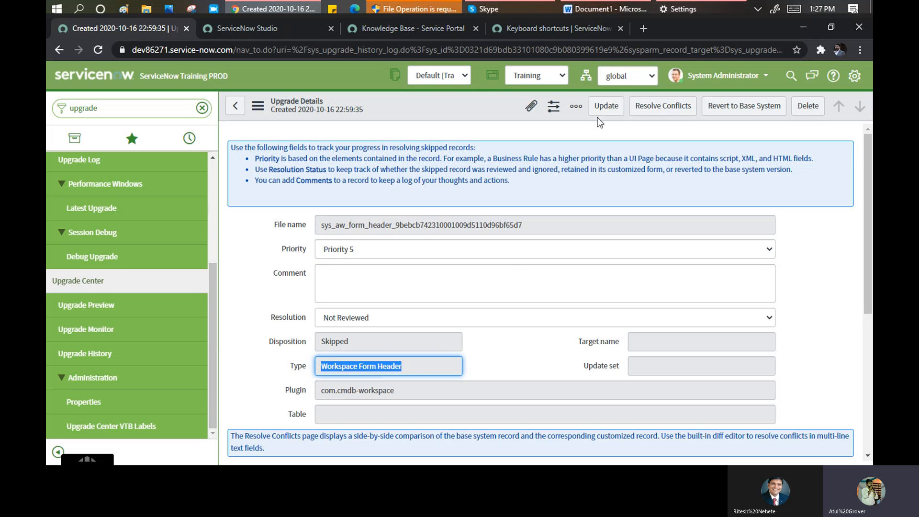
left_click(733, 114)
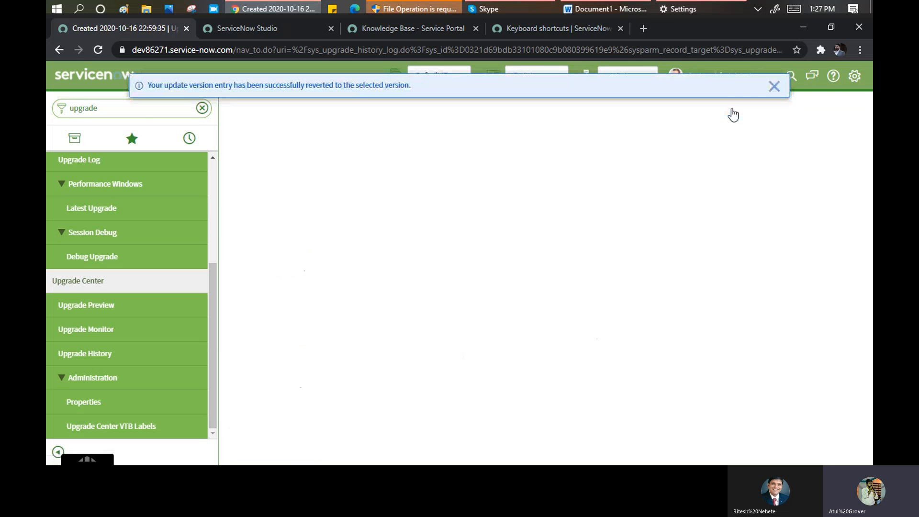
left_click_drag(209, 86, 380, 86)
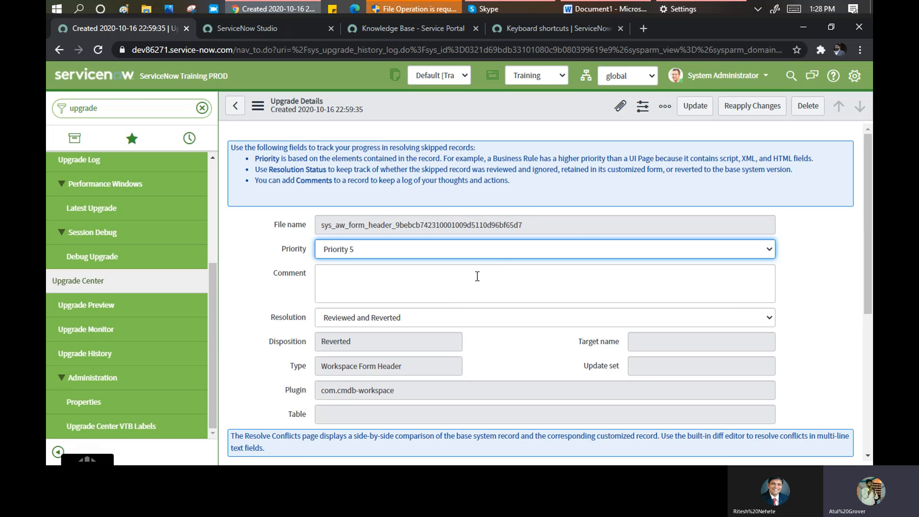
- Confirm the record's resolution reads Reviewed and Reverted, then return to the upgrade record
scroll(477, 276, "down", 3)
scroll(473, 277, "down", 3)
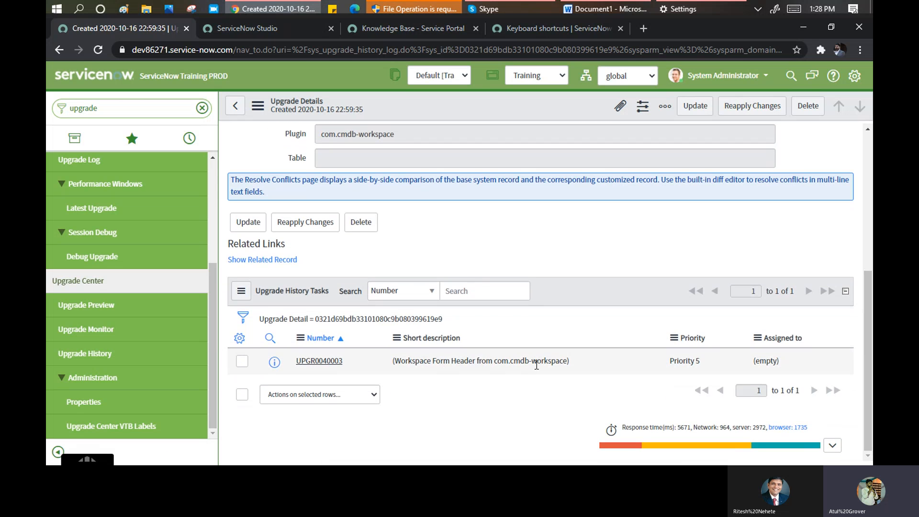
scroll(387, 233, "up", 5)
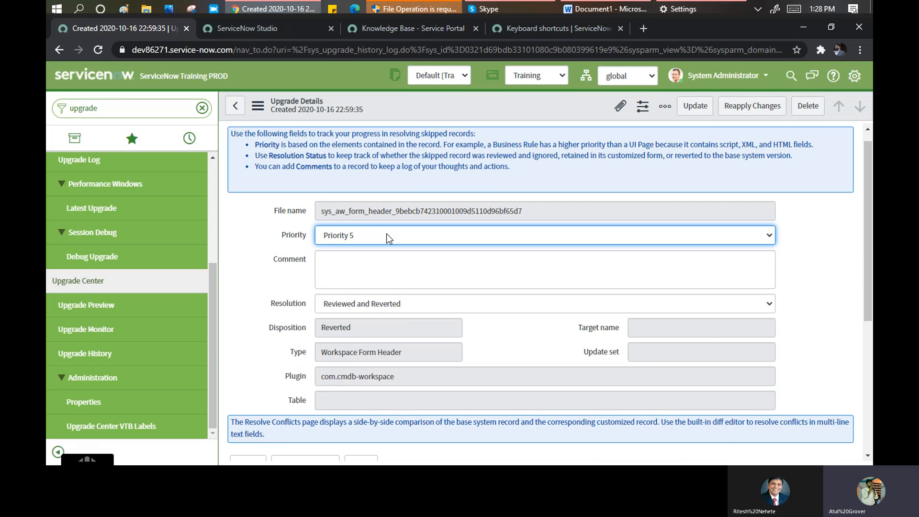
scroll(384, 237, "up", 1)
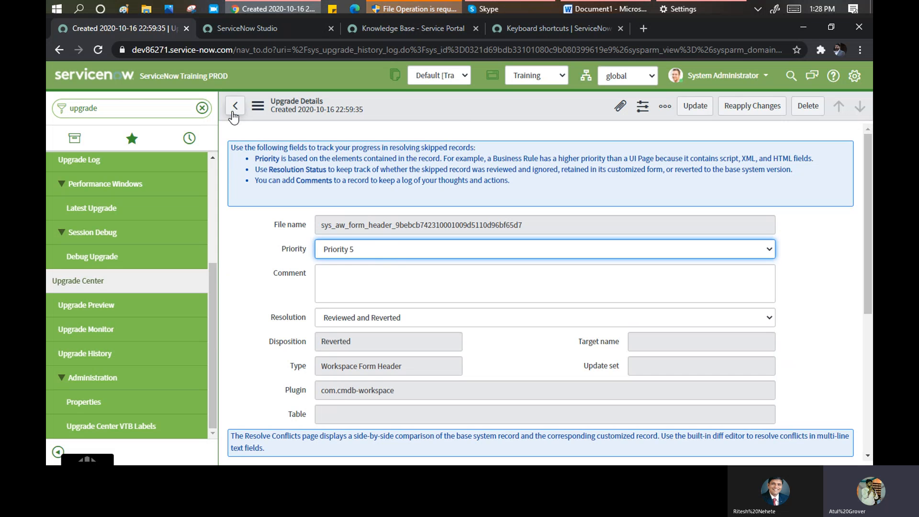
left_click(233, 111)
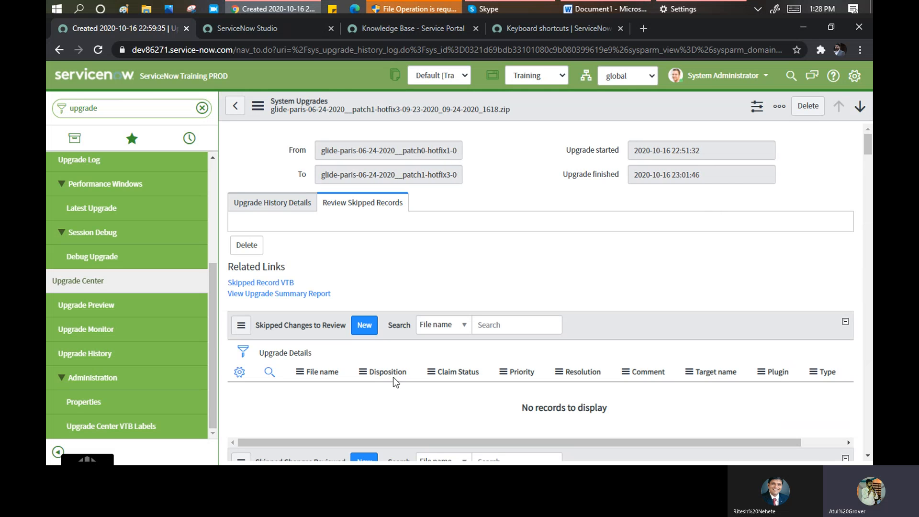
- Check that Skipped Changes Reviewed (1) lists the Workspace Form Header row as Reviewed and Reverted
scroll(346, 354, "down", 4)
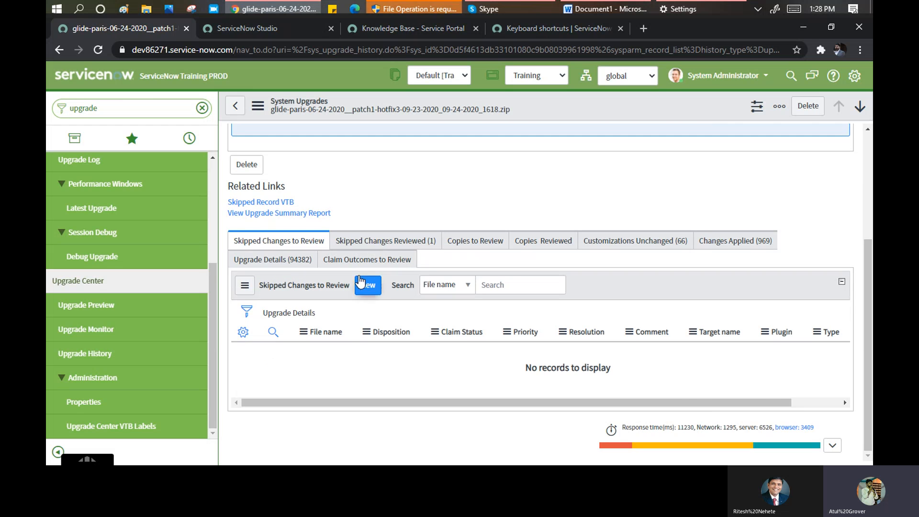
left_click(401, 246)
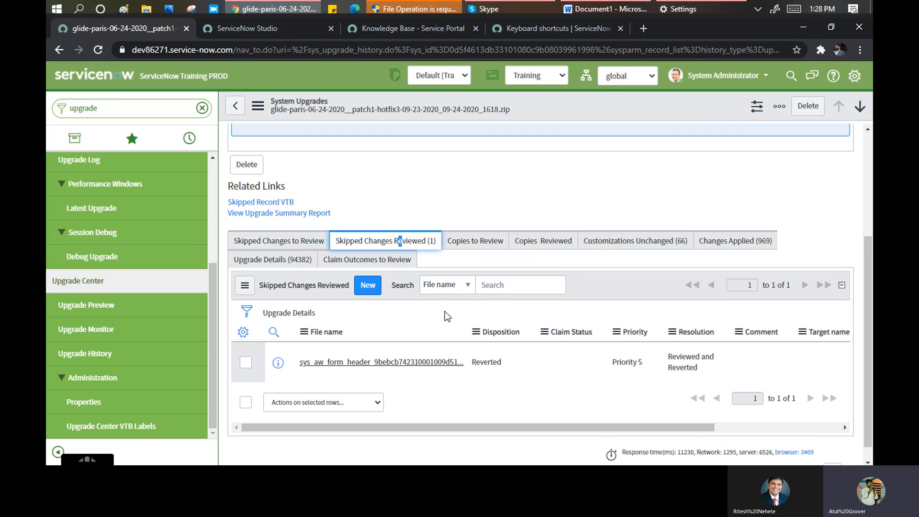
left_click_drag(710, 378, 664, 365)
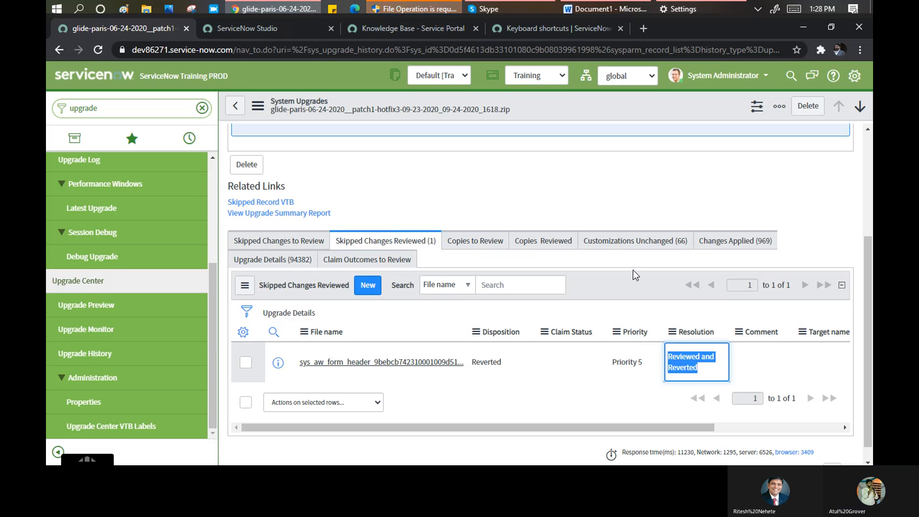
- Browse the Customizations Unchanged (66) list on the upgrade record
left_click(630, 247)
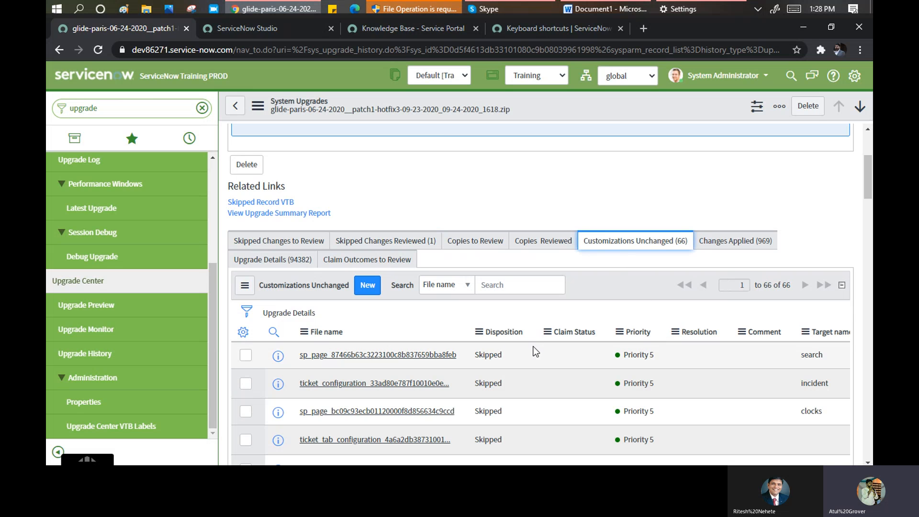
scroll(535, 325, "down", 2)
scroll(535, 325, "down", 10)
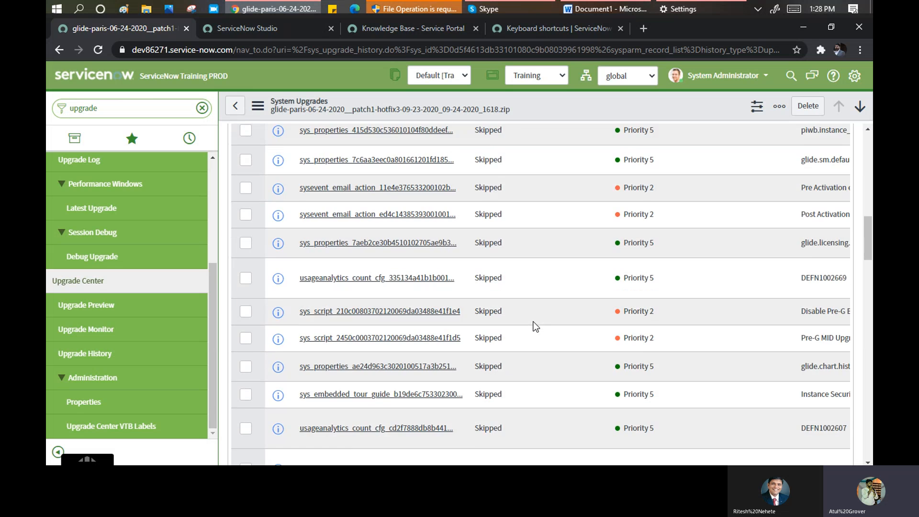
scroll(535, 326, "up", 12)
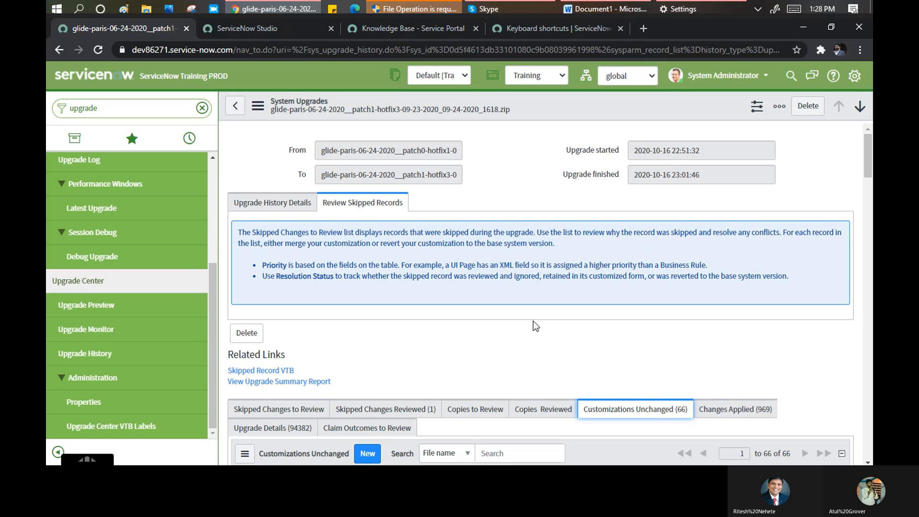
left_click_drag(210, 309, 314, 390)
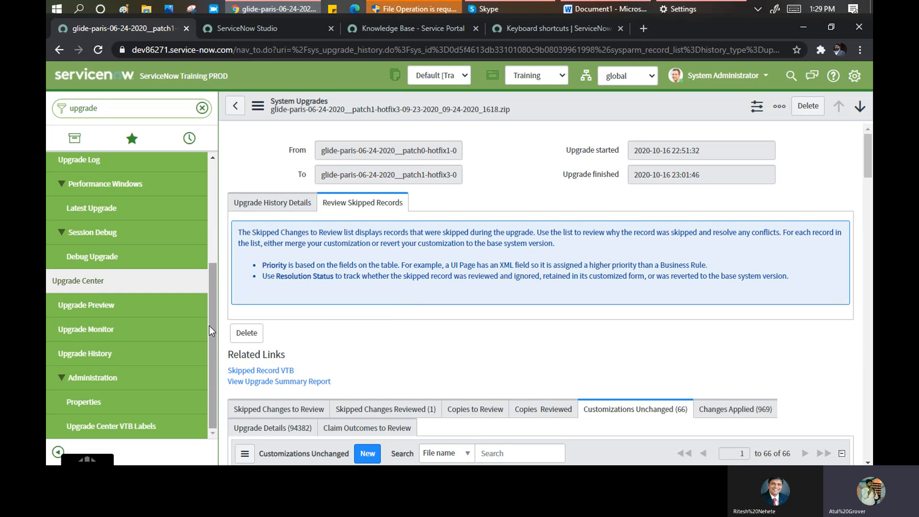
left_click_drag(209, 326, 214, 186)
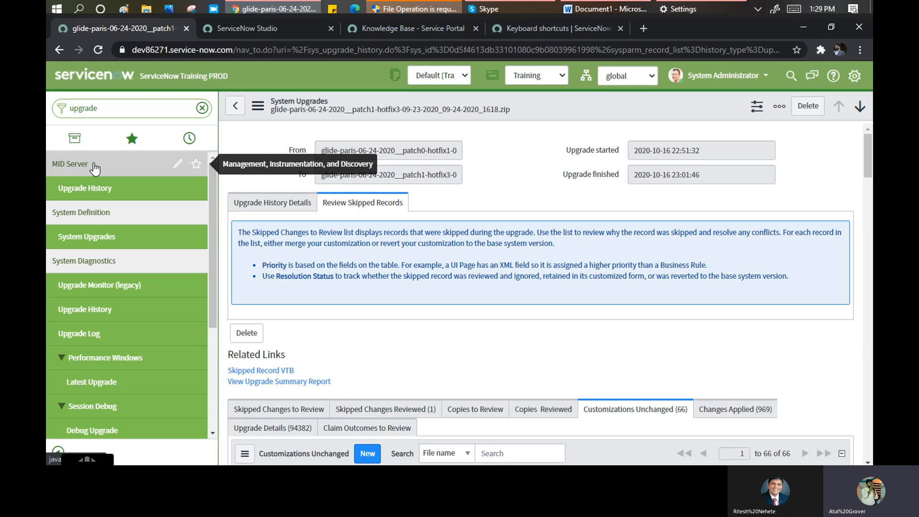
- In Word, add the line 'ITOM -->Operation Mangement' on the empty line above C= 5 p1
left_click(628, 8)
left_click(120, 301)
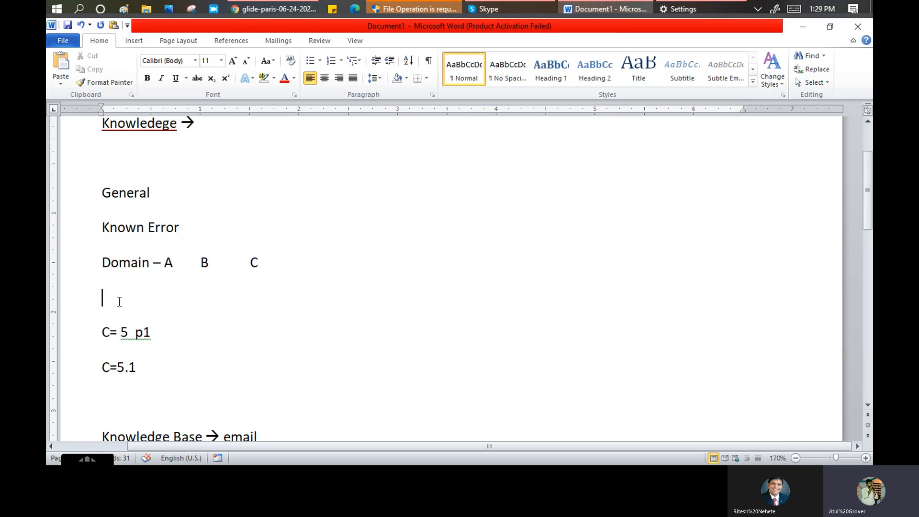
type("ITOM")
type(" -->")
type("Oper")
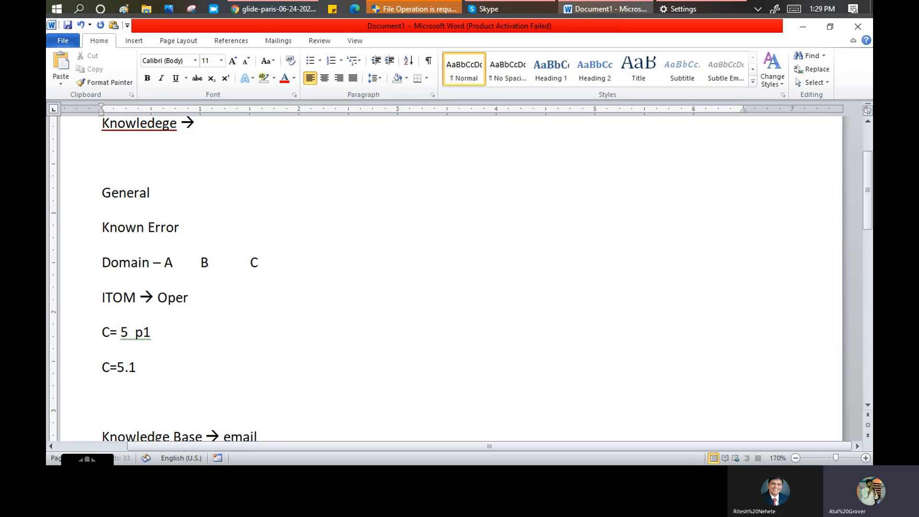
type("ation Mangem")
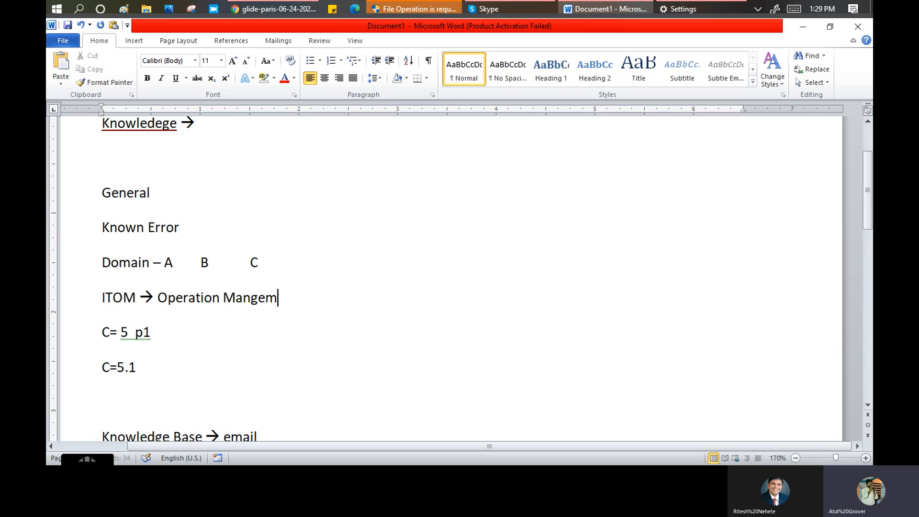
type("net")
key("BackSpace")
key("BackSpace")
key("BackSpace")
type("ent")
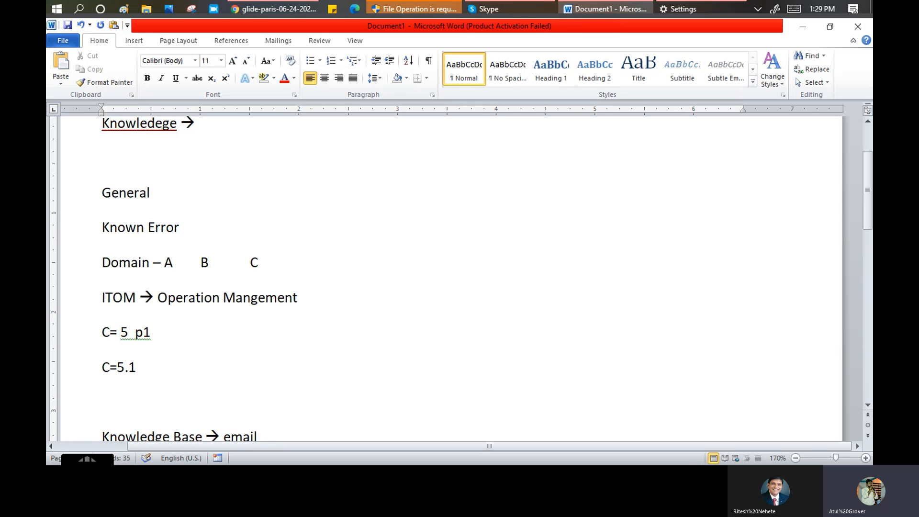
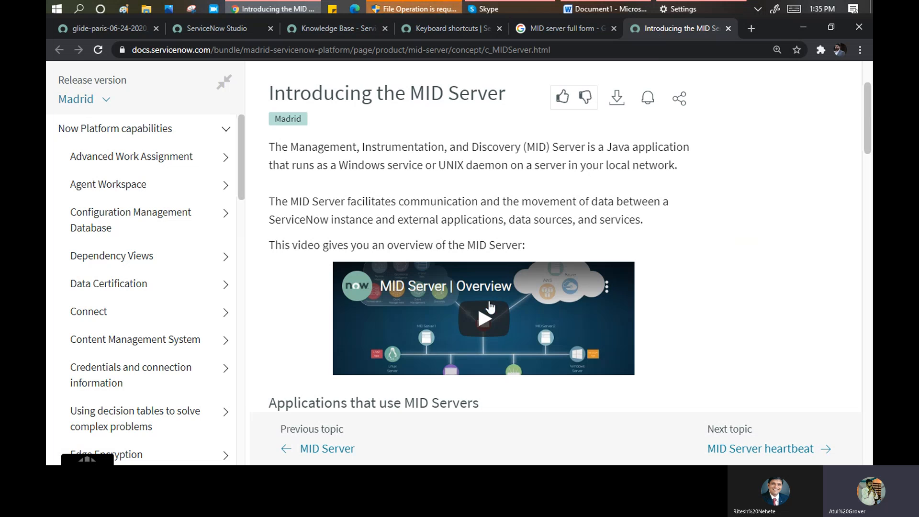
scroll(488, 302, "down", 12)
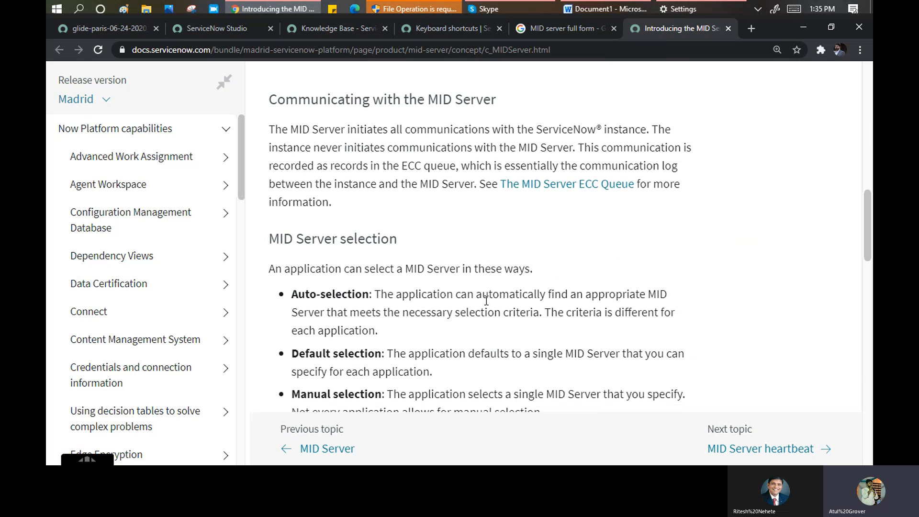
scroll(486, 301, "down", 12)
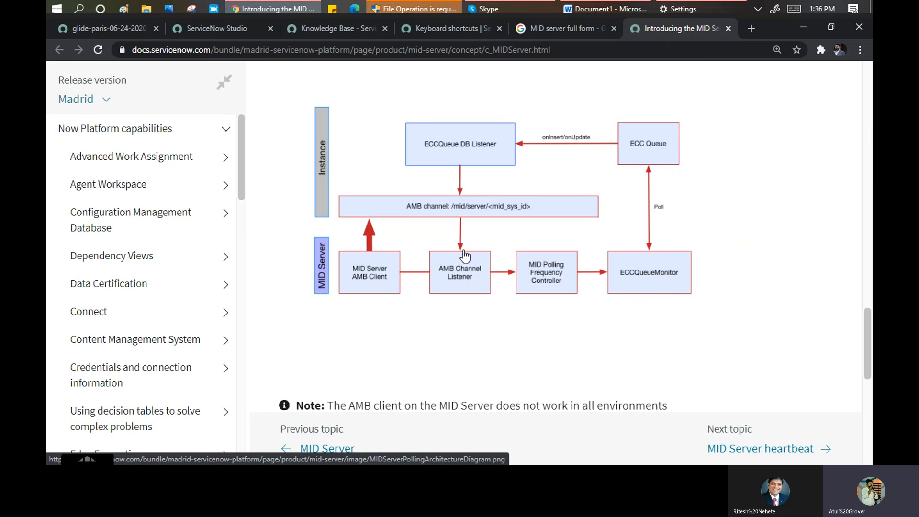
scroll(466, 257, "down", 2)
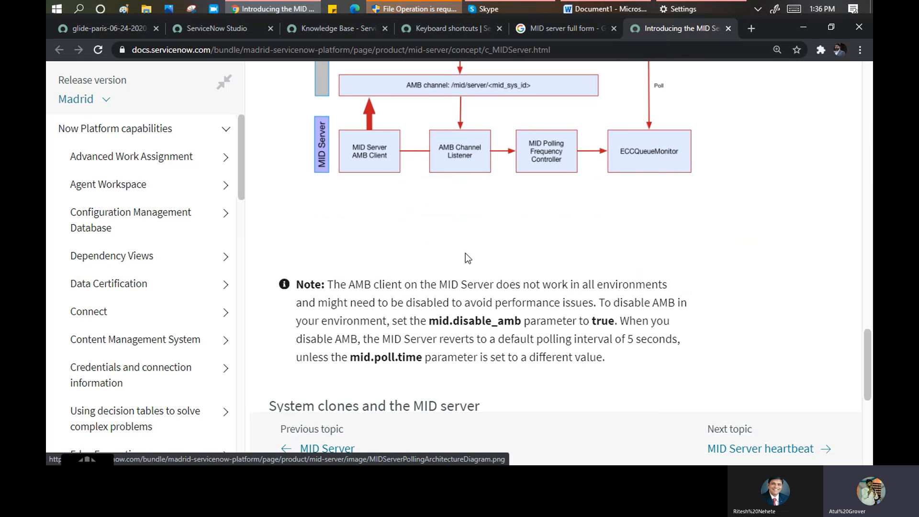
scroll(467, 257, "down", 4)
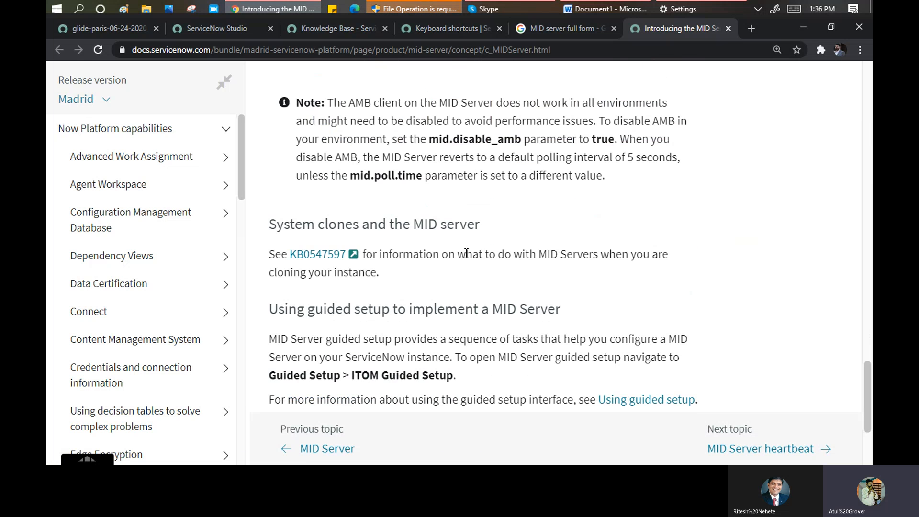
scroll(467, 257, "down", 2)
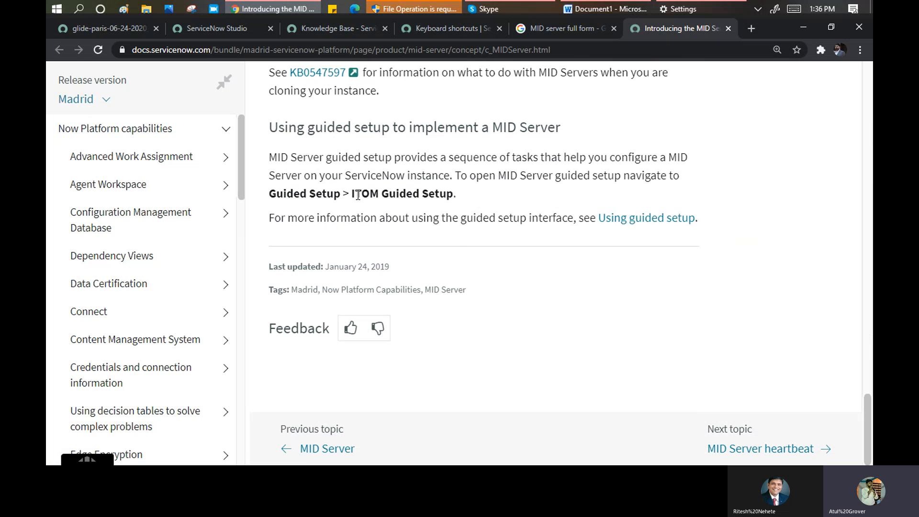
left_click_drag(352, 194, 464, 191)
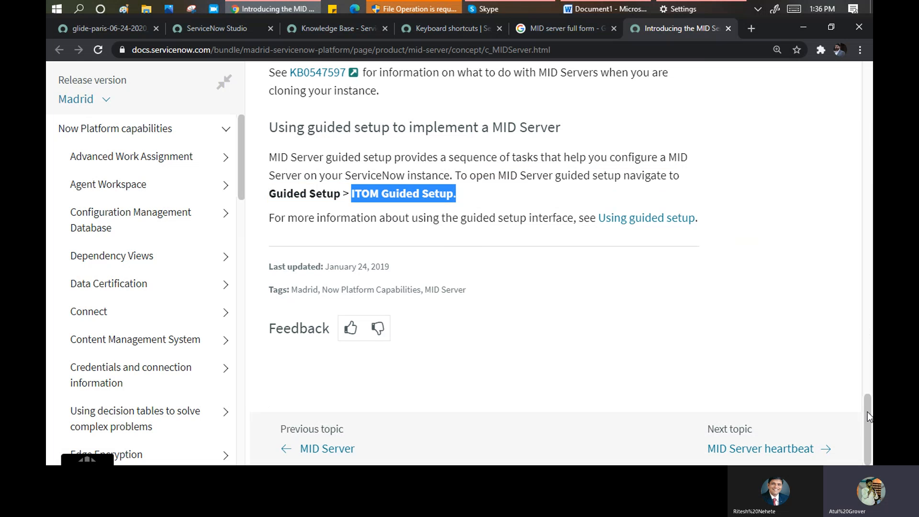
left_click_drag(868, 412, 869, 96)
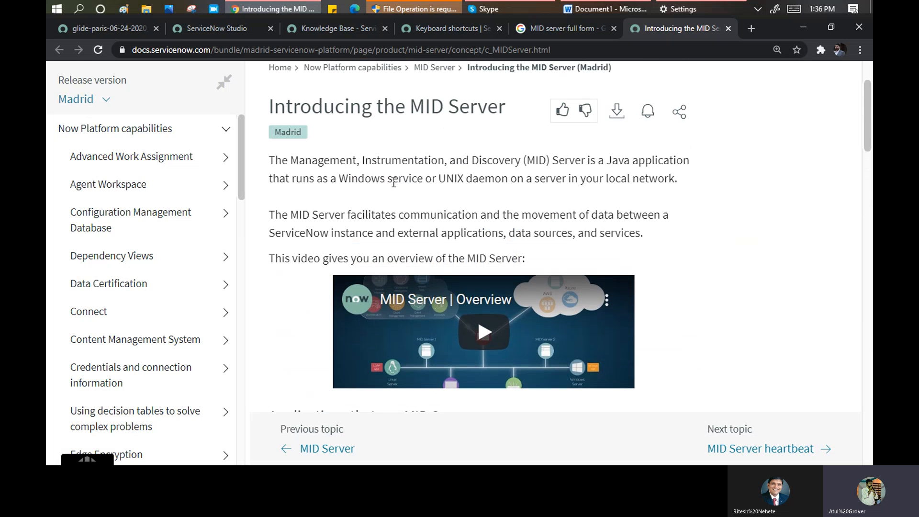
left_click_drag(338, 178, 262, 173)
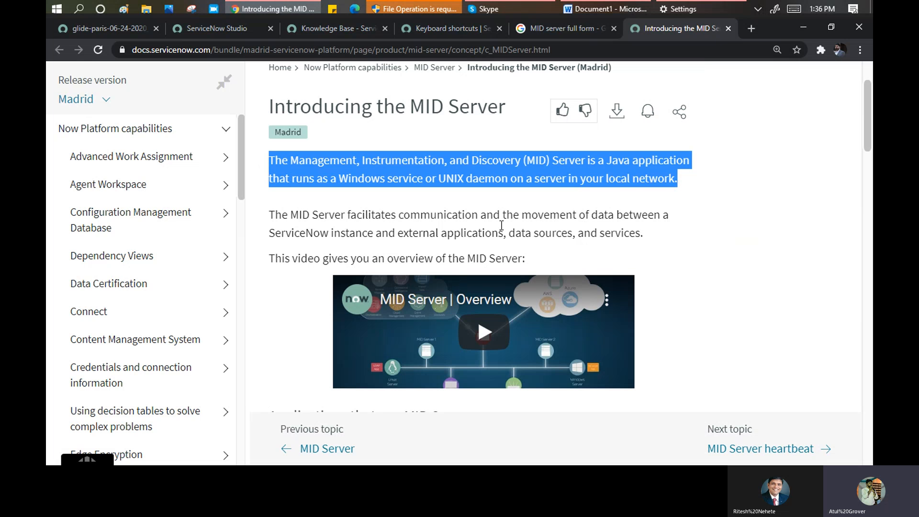
left_click_drag(320, 234, 629, 233)
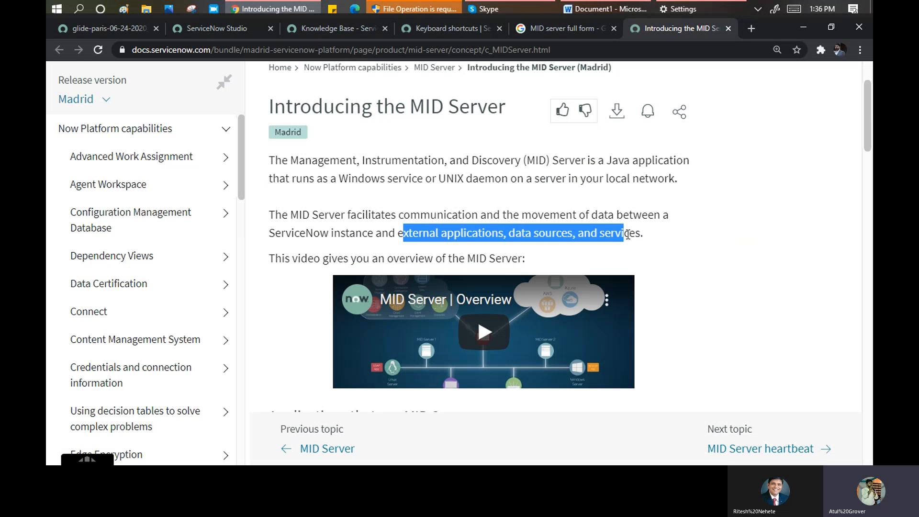
triple_click(488, 233)
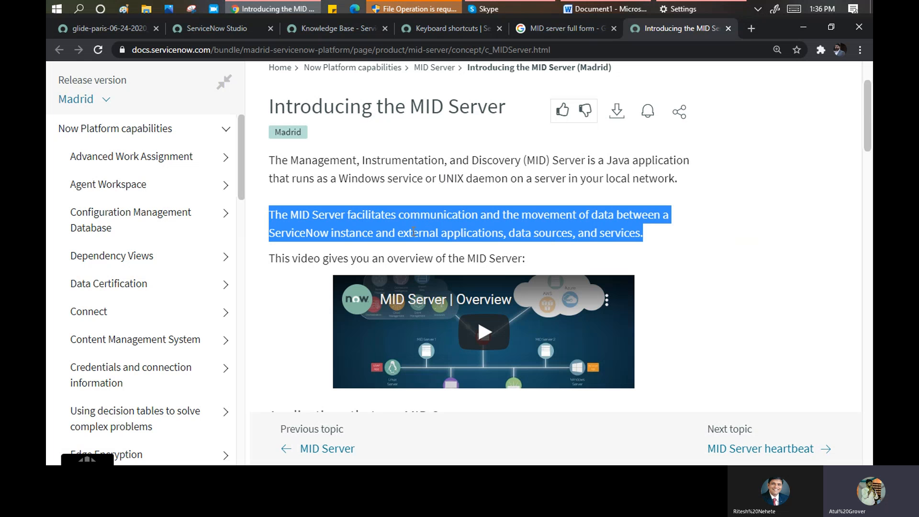
scroll(414, 232, "down", 3)
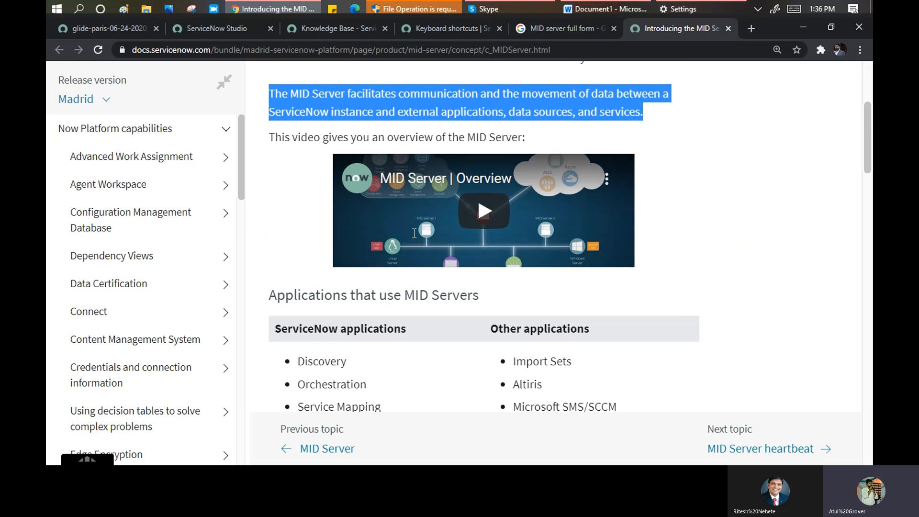
scroll(420, 249, "down", 3)
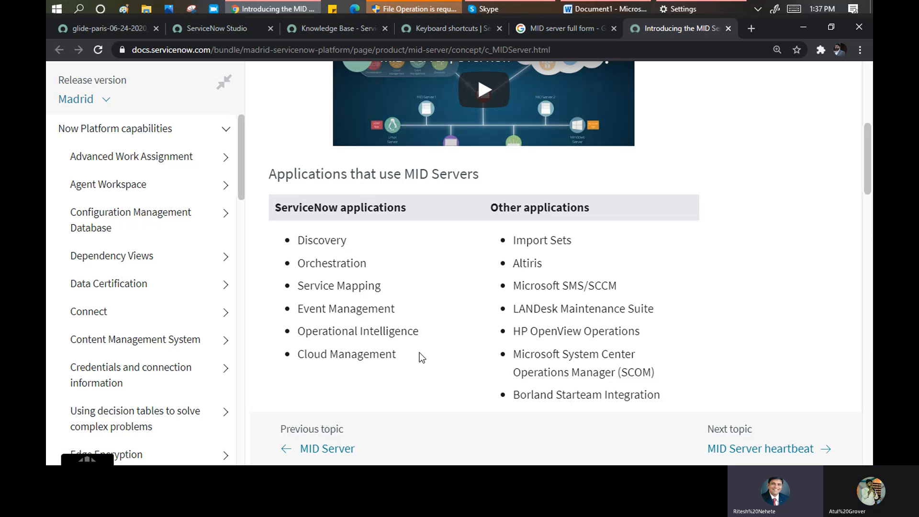
left_click_drag(419, 353, 292, 243)
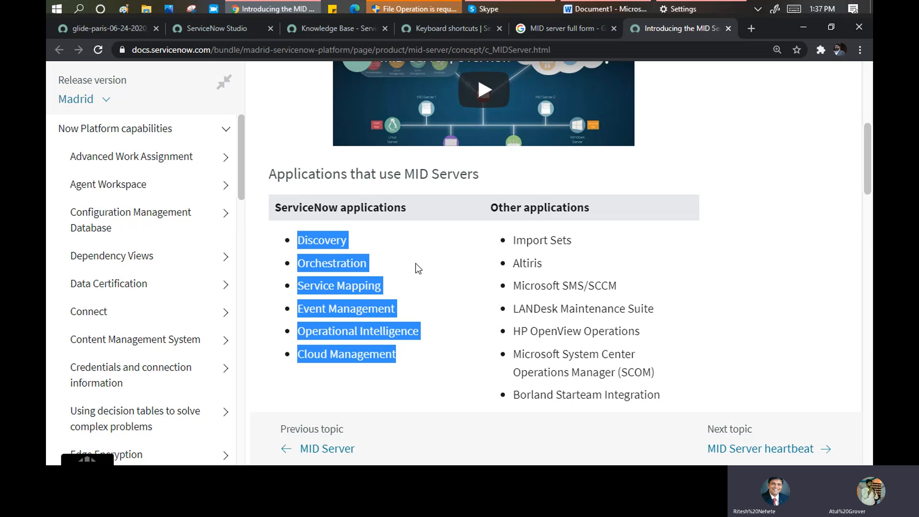
scroll(416, 268, "down", 3)
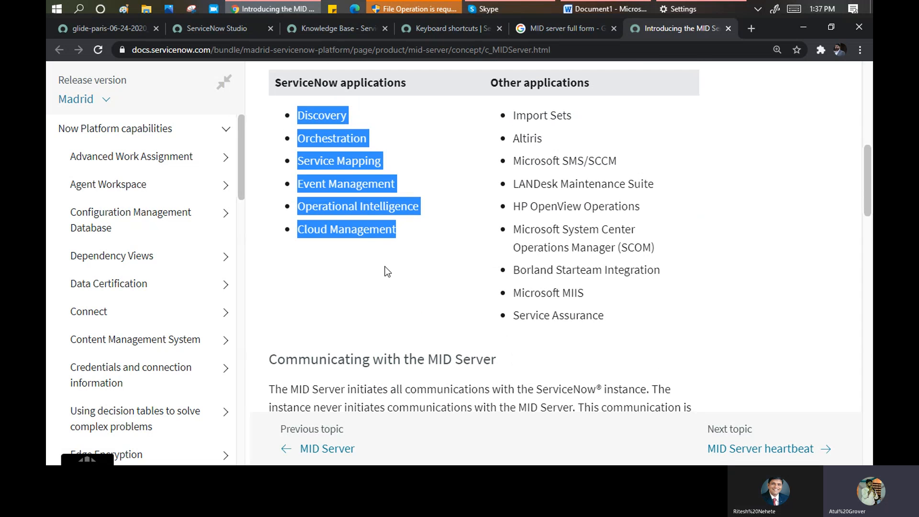
scroll(387, 271, "down", 4)
scroll(386, 266, "down", 3)
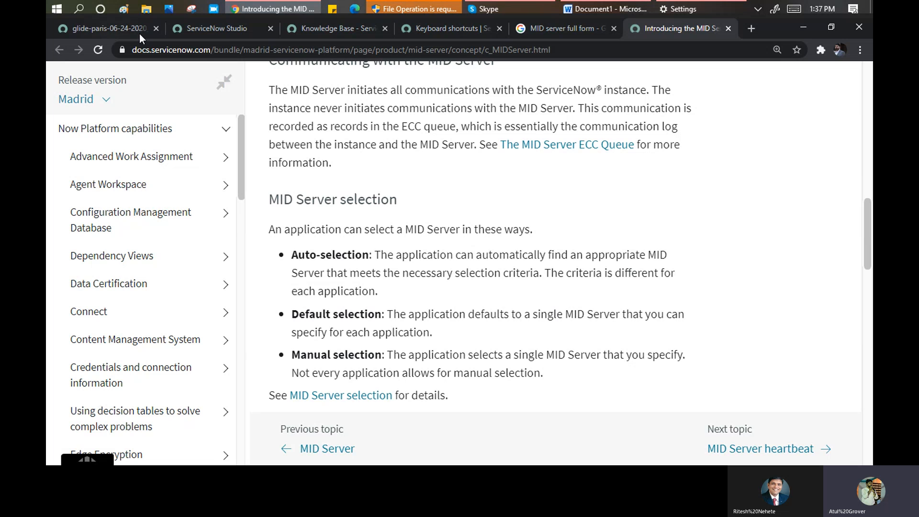
- Open Upgrade Preview via Upgrade Monitor (legacy), showing Paris Patch 1 Hotfix 3 and no scheduled upgrade
left_click(111, 27)
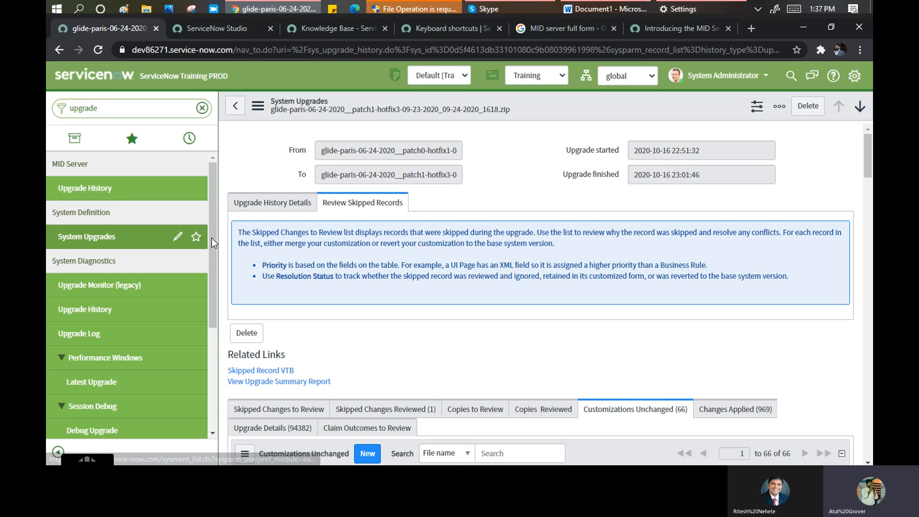
scroll(212, 239, "down", 1)
scroll(212, 246, "up", 1)
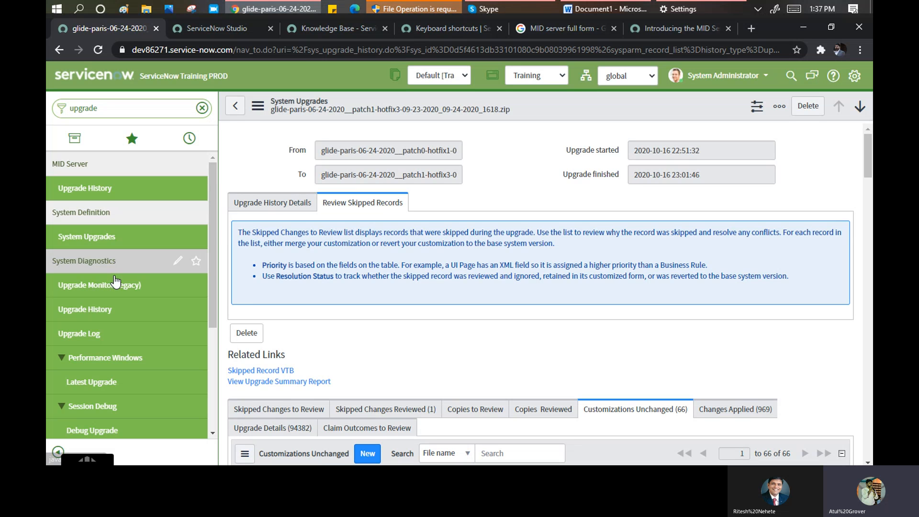
left_click(104, 282)
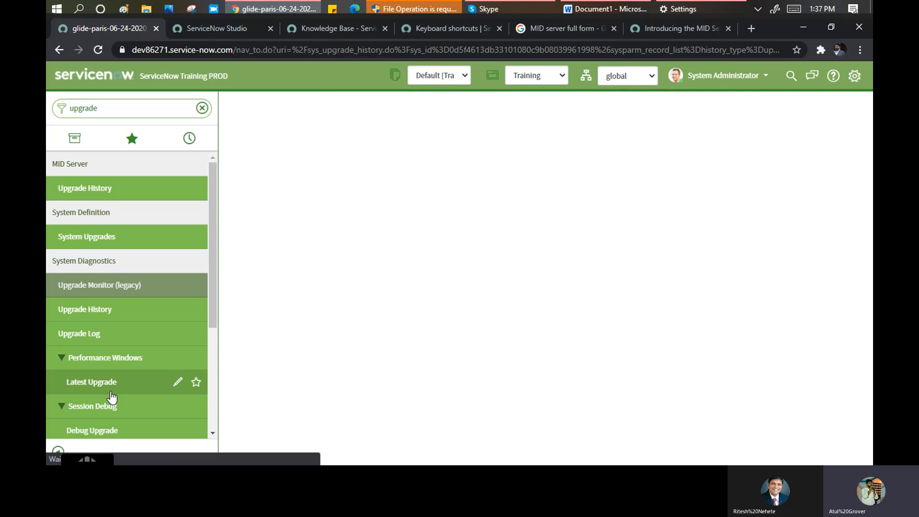
scroll(108, 359, "down", 3)
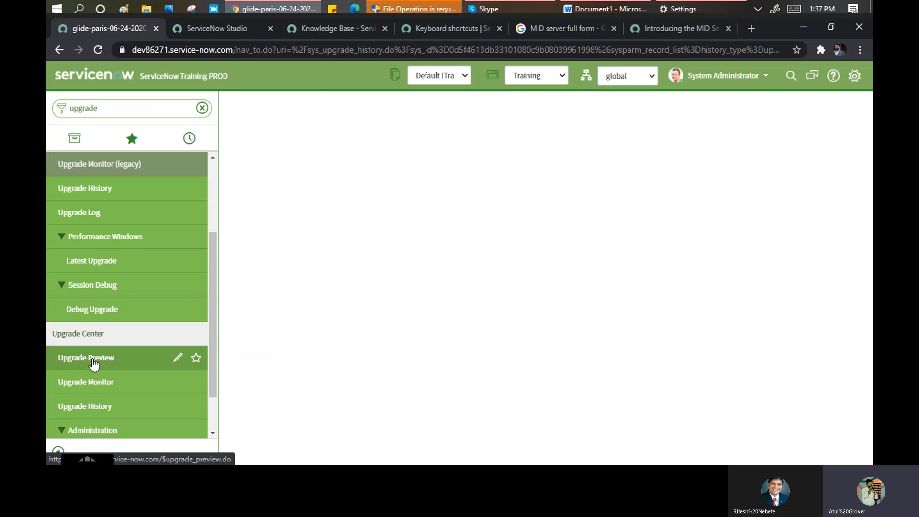
left_click(93, 359)
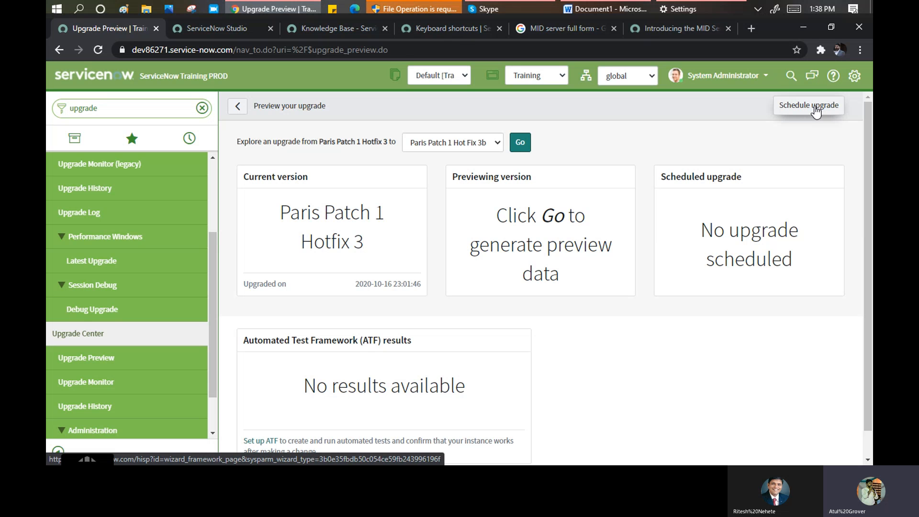
- Open the HI sign-in tab from Schedule upgrade, inspect its address and User Name field, then return
left_click(816, 108)
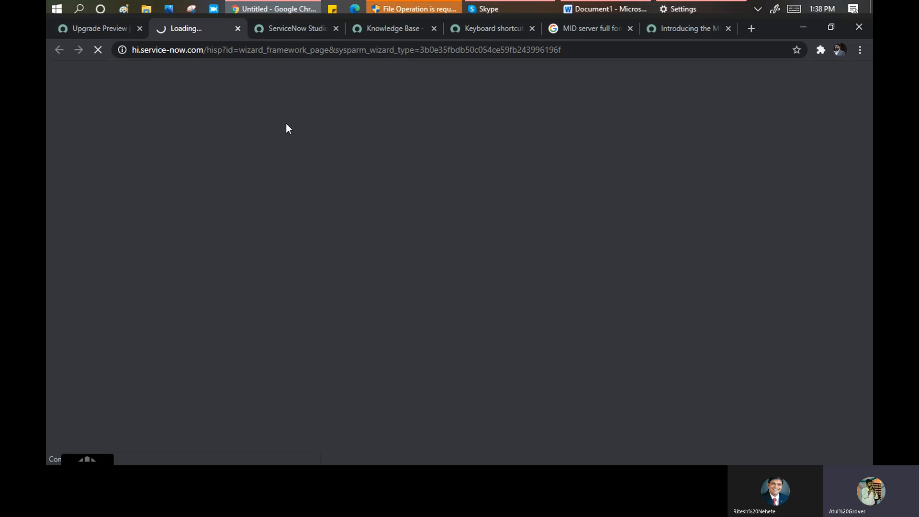
left_click(129, 48)
left_click(139, 50)
left_click_drag(136, 50, 204, 50)
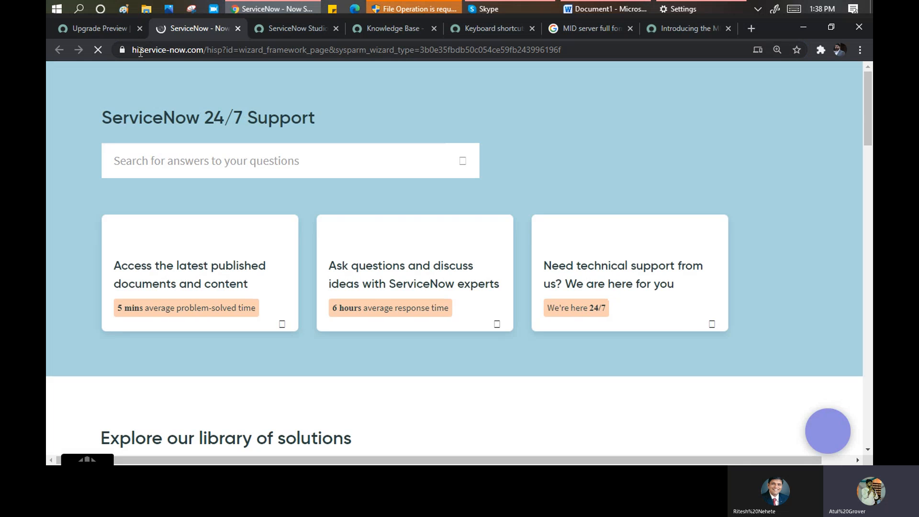
left_click_drag(138, 51, 132, 52)
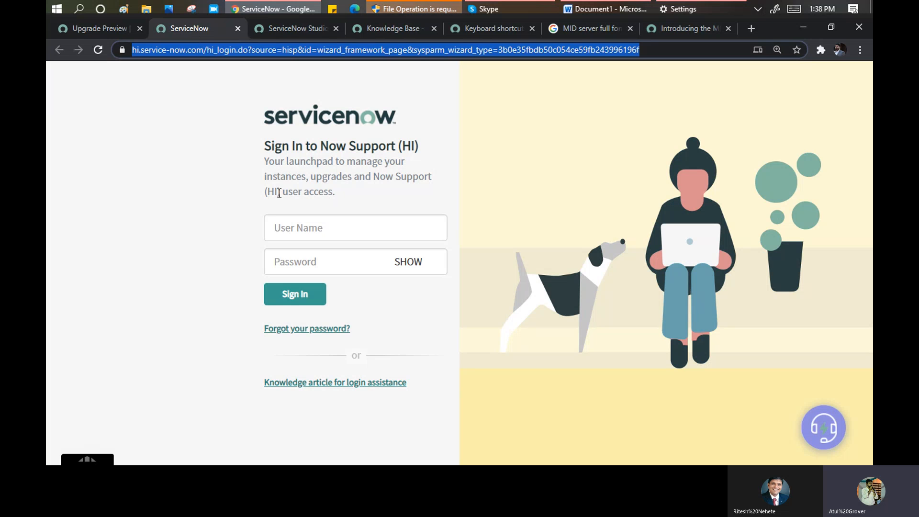
left_click_drag(272, 192, 265, 193)
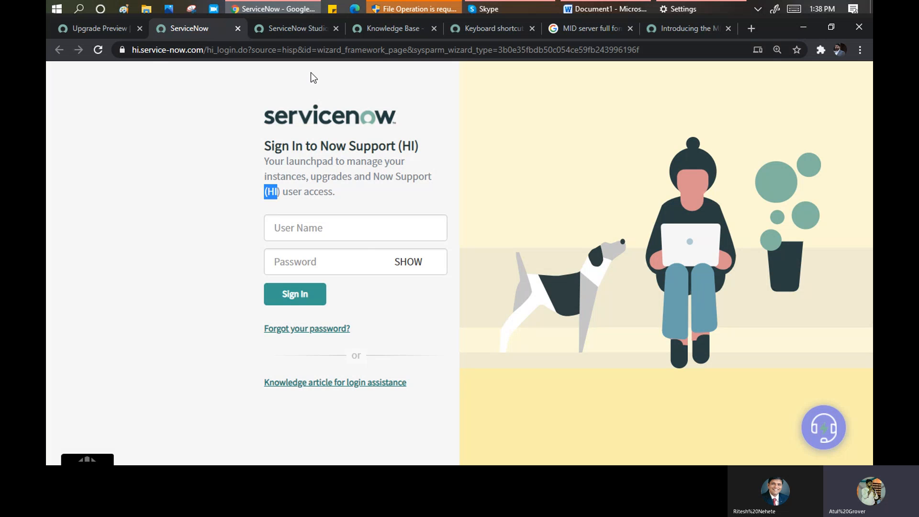
left_click(329, 227)
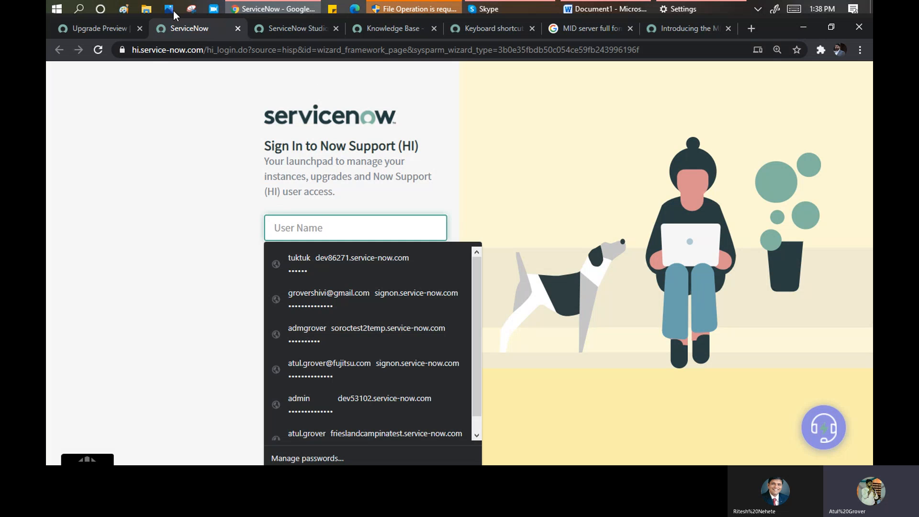
left_click(102, 30)
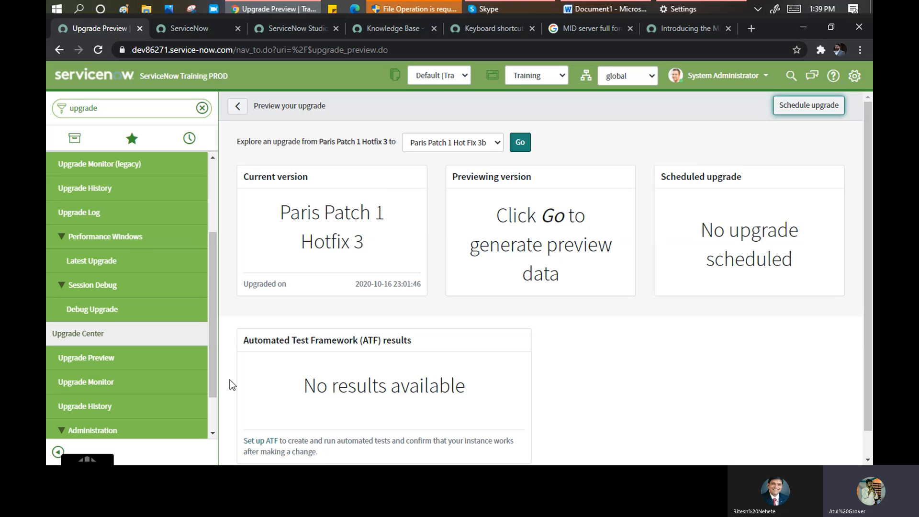
- Review the Upgrade Monitor summary, fix scripts and schema changes for the Paris Patch 1 Hotfix 3 upgrade
left_click(79, 381)
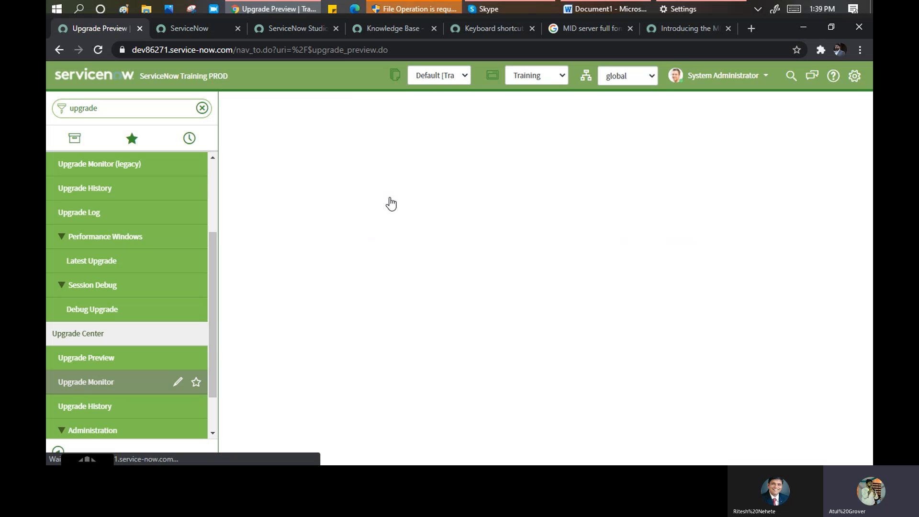
scroll(489, 304, "down", 4)
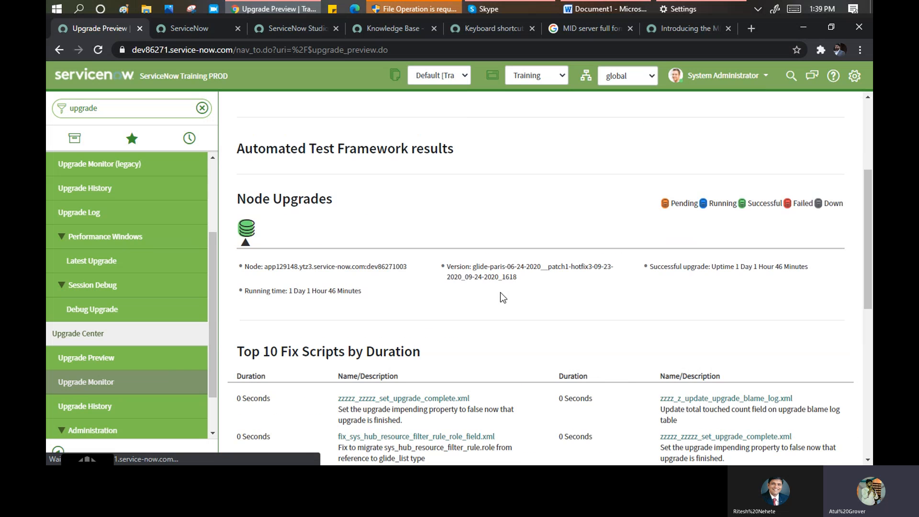
scroll(501, 293, "down", 4)
scroll(499, 291, "down", 4)
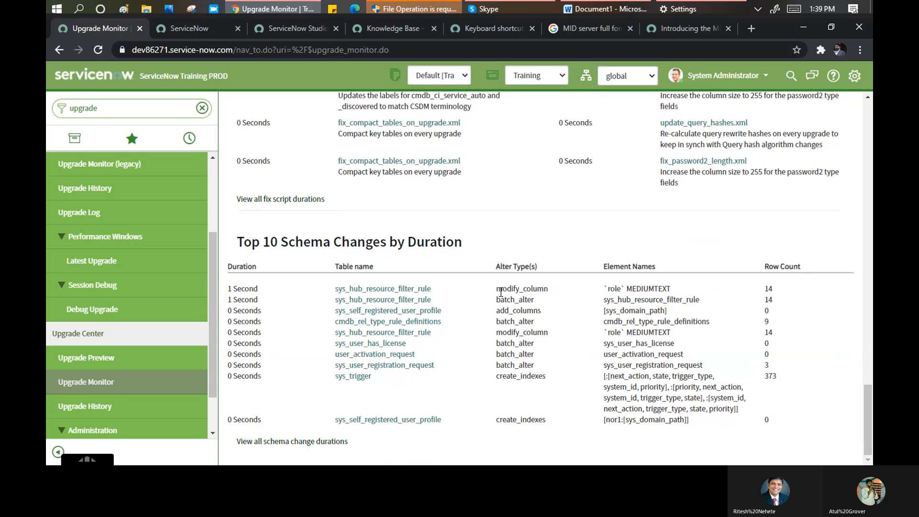
scroll(500, 292, "up", 8)
scroll(559, 191, "up", 12)
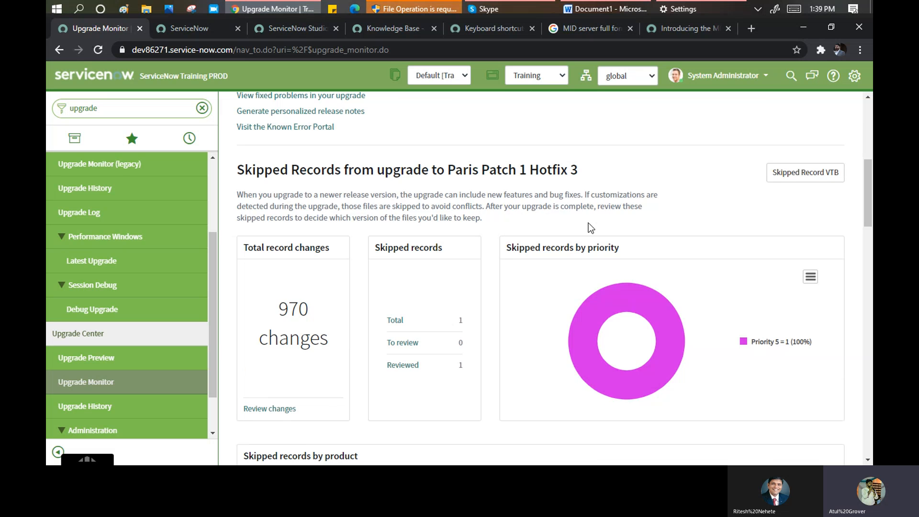
scroll(589, 225, "up", 4)
scroll(211, 283, "up", 3)
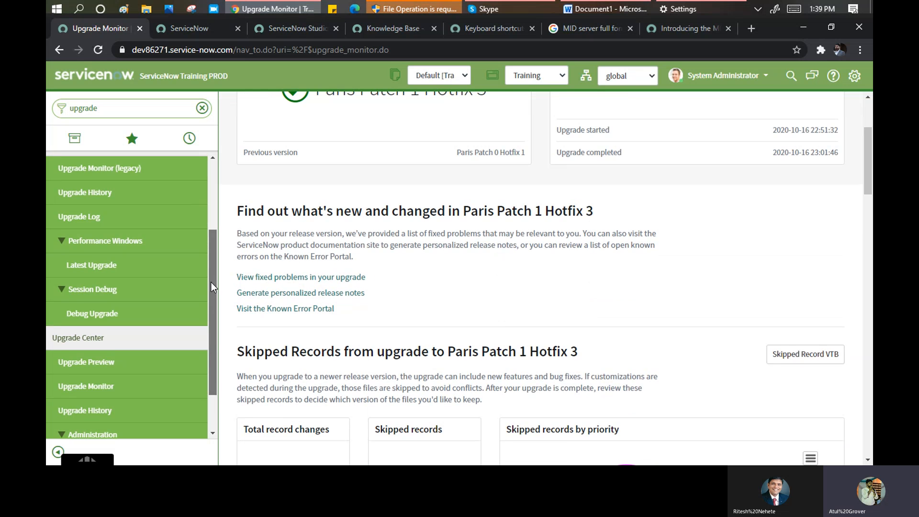
double_click(119, 108)
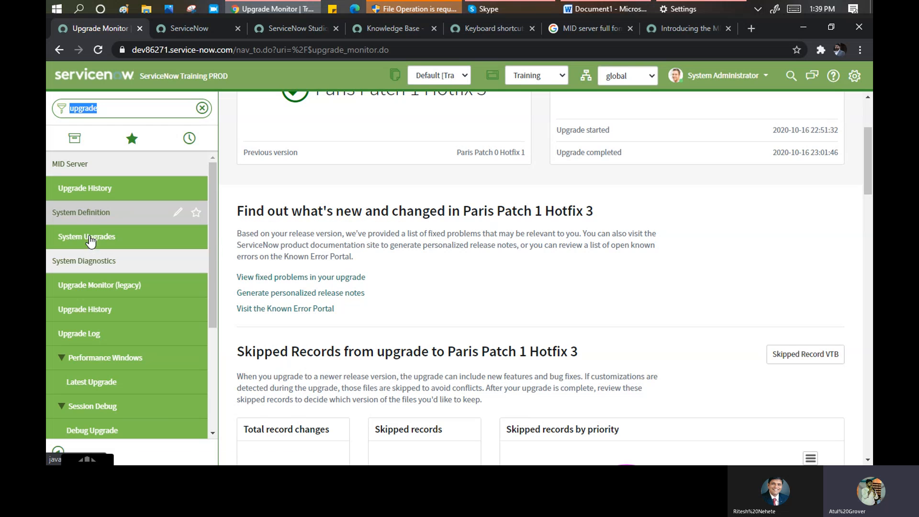
scroll(113, 302, "down", 4)
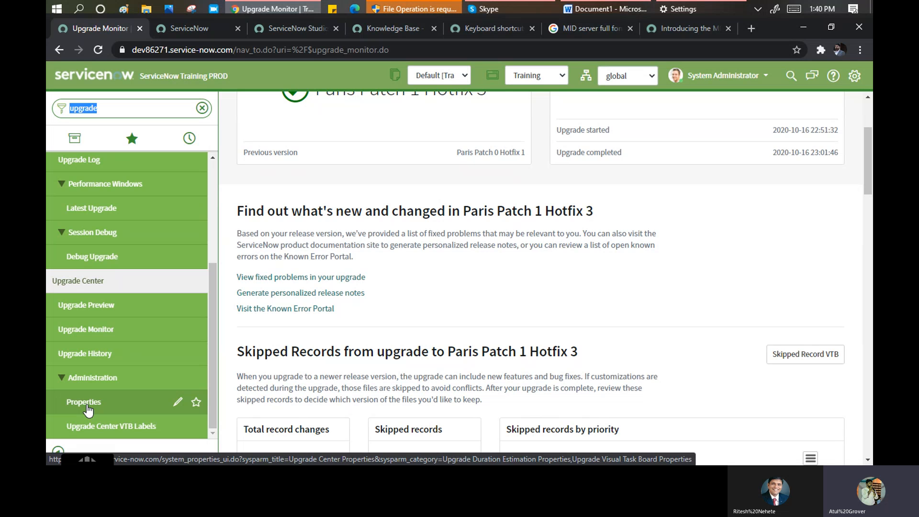
- Open Upgrade Center Properties and look over the Duration Estimation Properties section
left_click(87, 406)
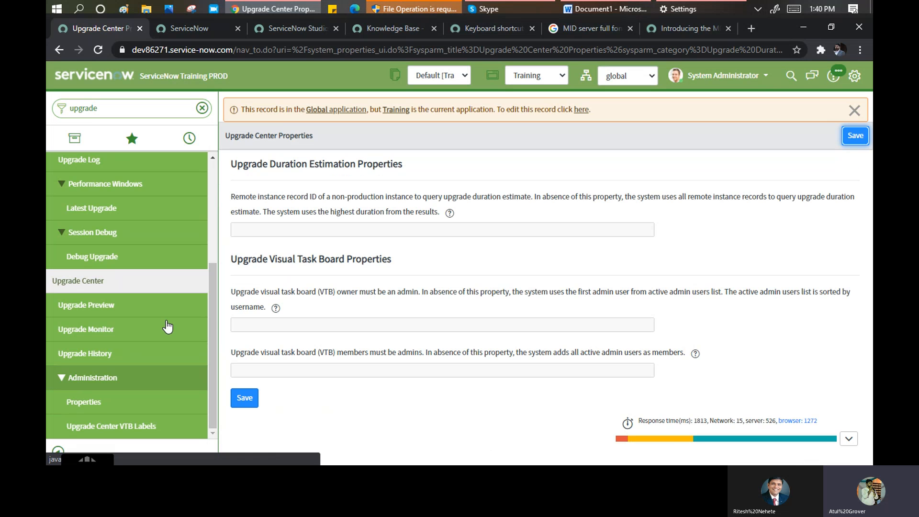
left_click_drag(268, 166, 410, 169)
left_click(339, 211)
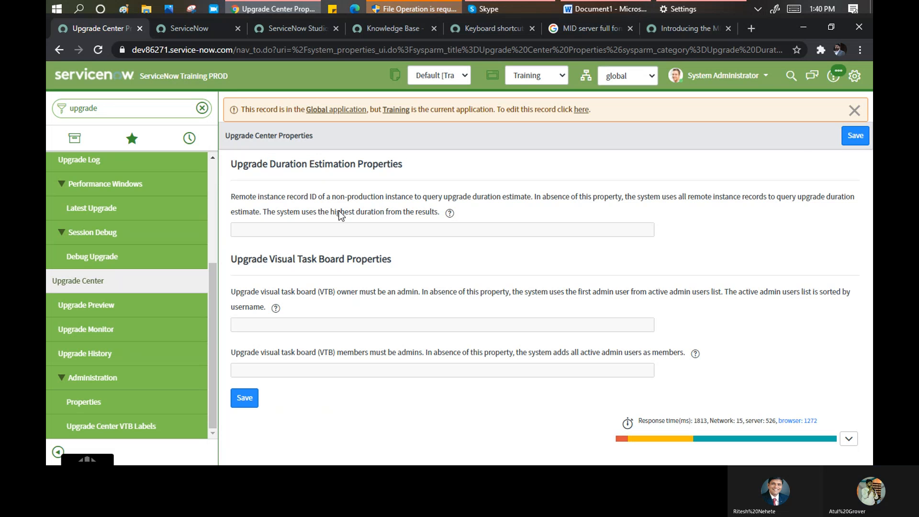
- Switch the current application to Global from the header application picker
left_click(539, 76)
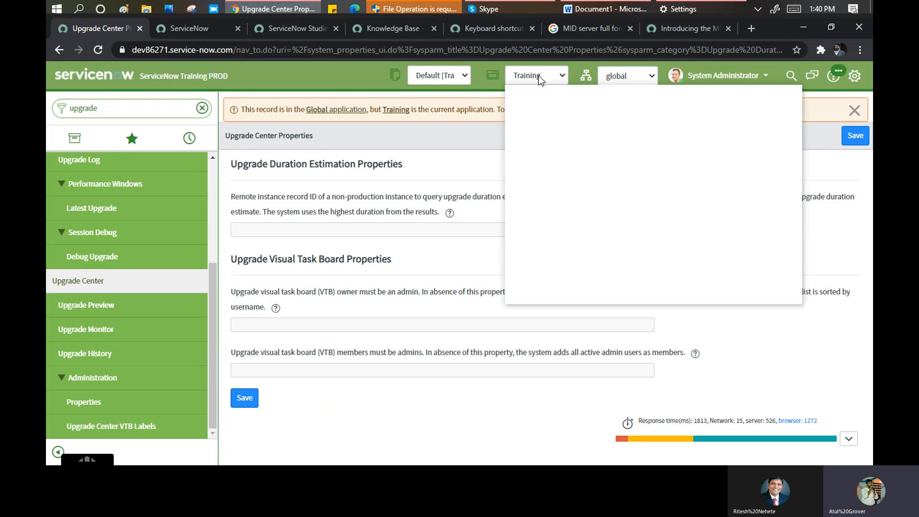
left_click(402, 265)
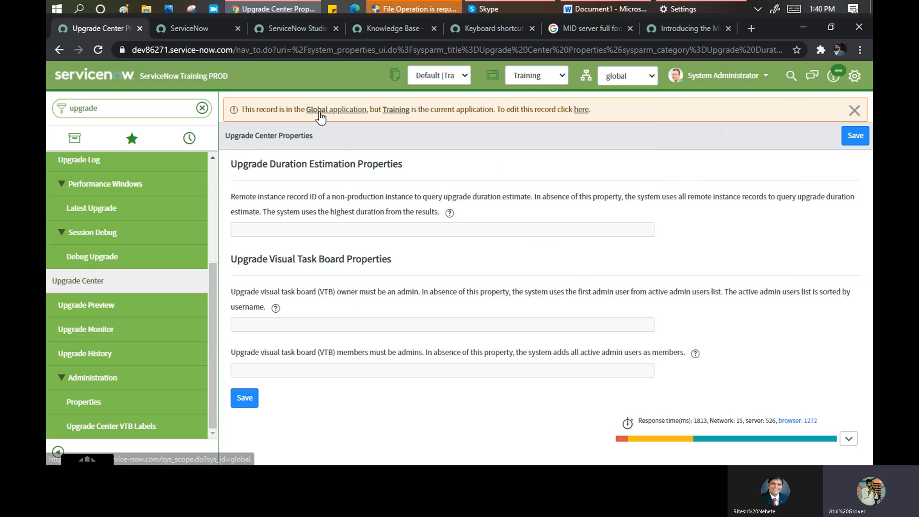
left_click(534, 77)
left_click_drag(793, 269, 694, 94)
left_click(604, 94)
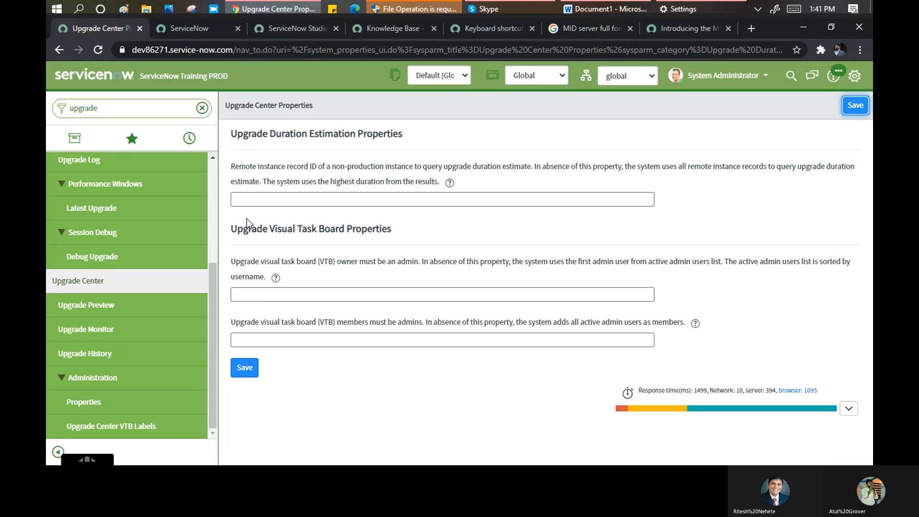
- Check the remote instance record ID and VTB owner fields, leaving them empty
left_click(257, 198)
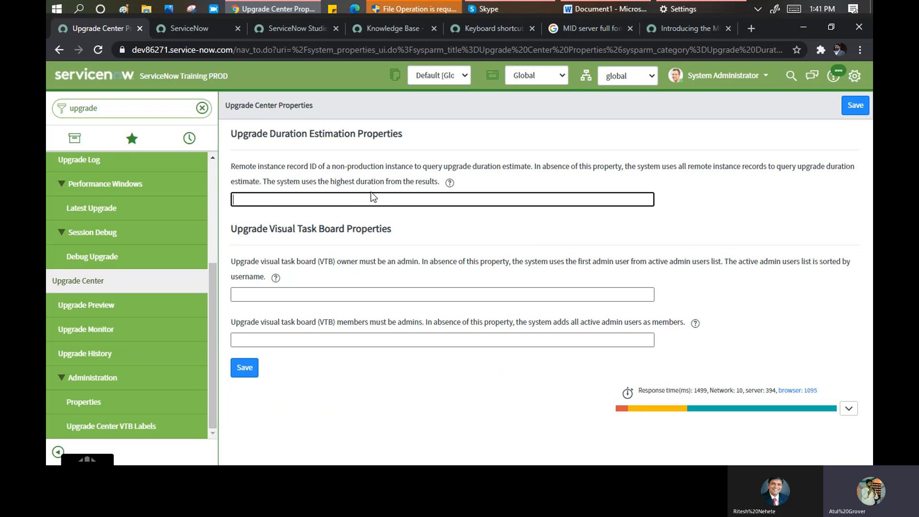
left_click(291, 295)
left_click(289, 306)
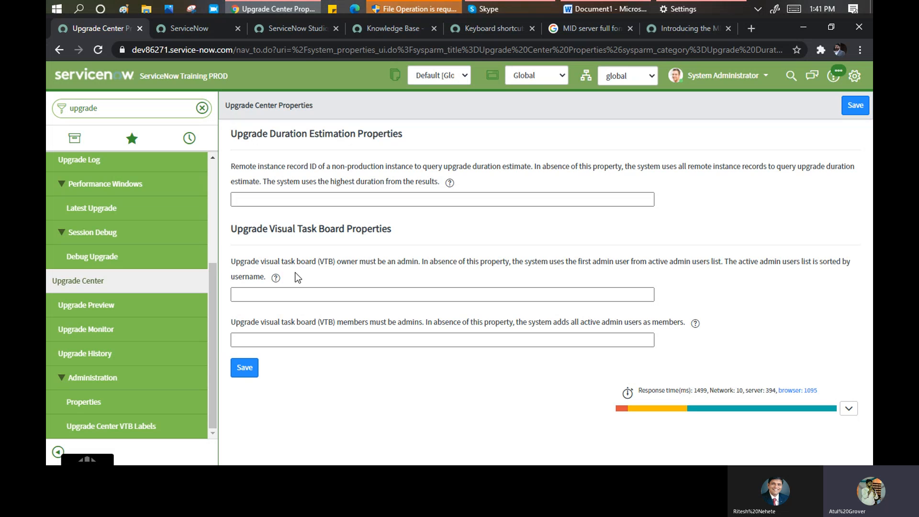
- Replace the navigator filter with 'clone' to list Clone Profiles, Clone History and Exclude Tables
left_click(110, 109)
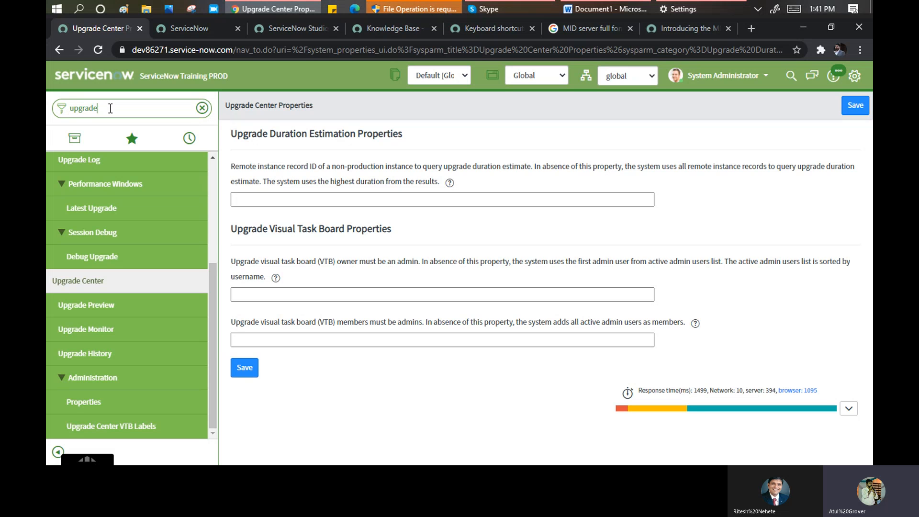
type("do")
key("BackSpace")
key("BackSpace")
key("BackSpace")
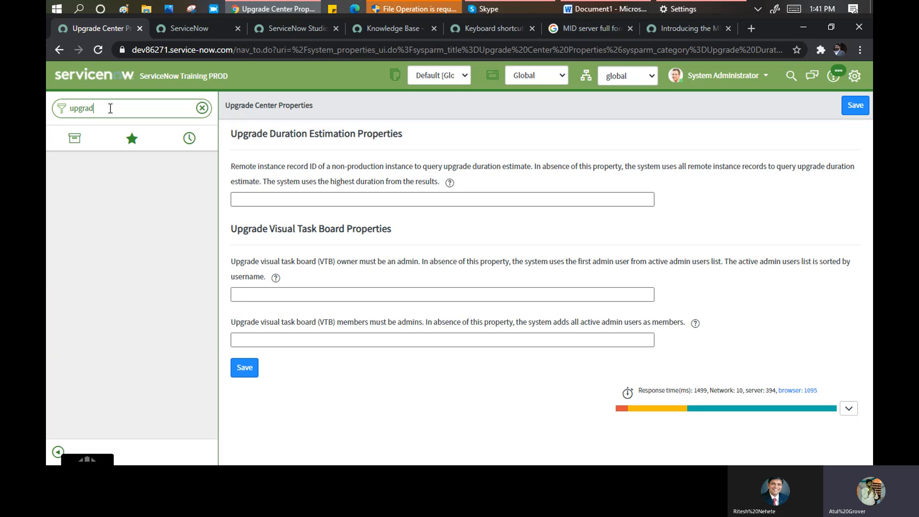
key("BackSpace")
key("BackSpace")
key("BackSpace")
key("BackSpace")
key("BackSpace")
key("BackSpace")
type("c")
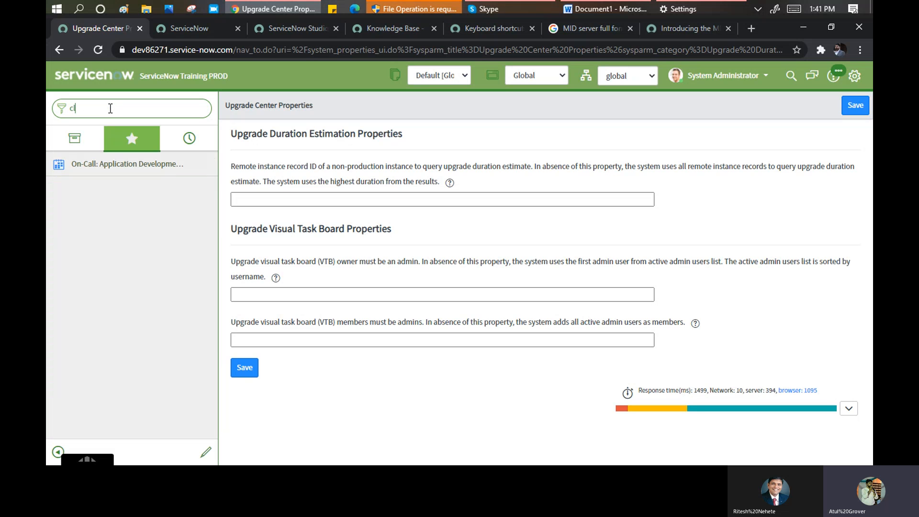
type("lo")
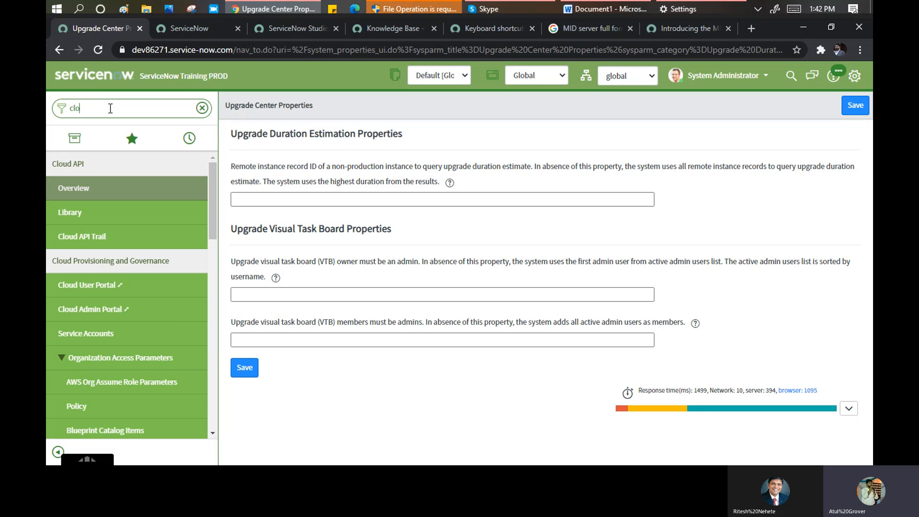
type("n")
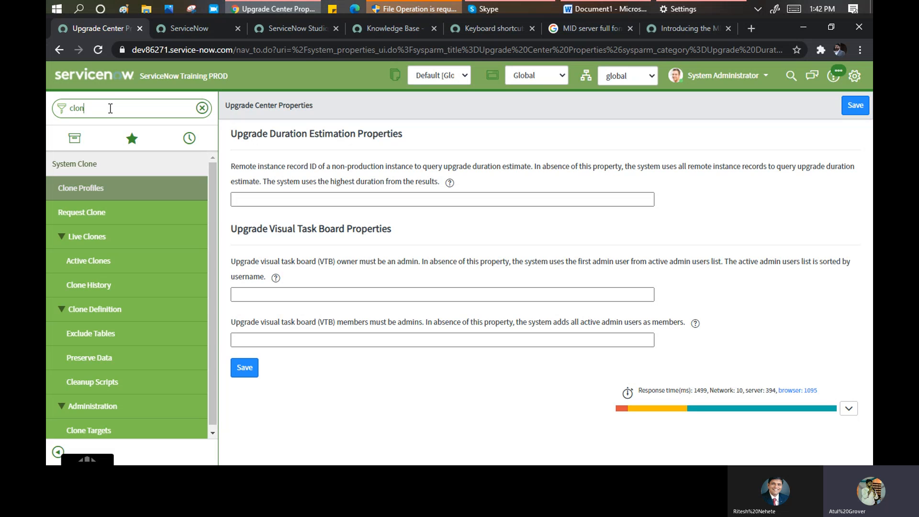
type("ni")
key("BackSpace")
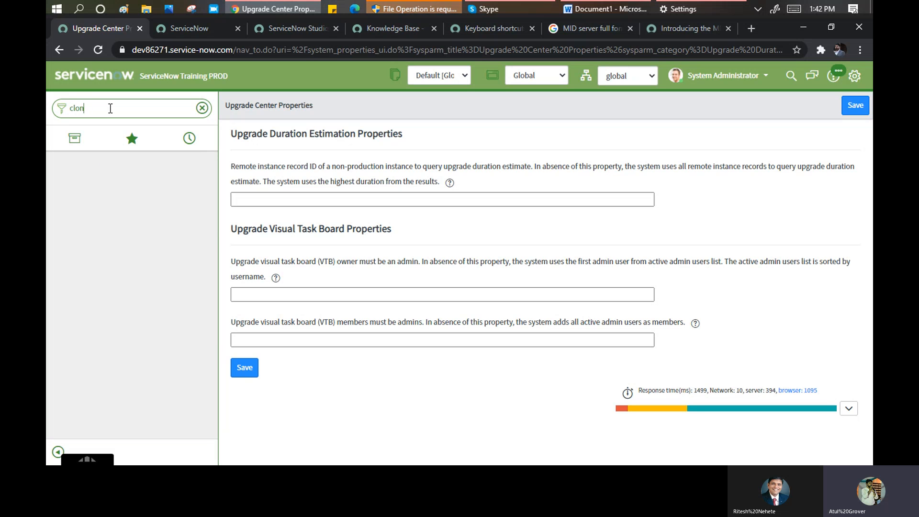
type("e")
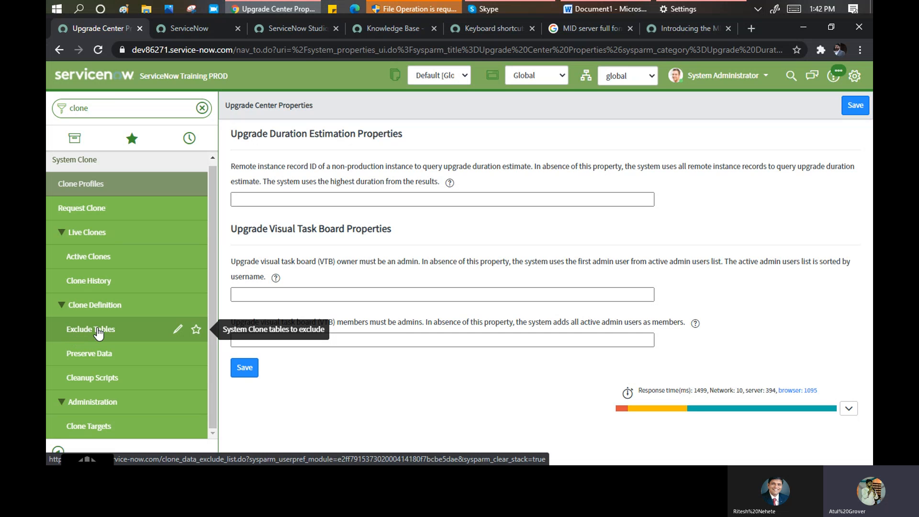
- Open Exclude Tables and scroll through the 130 excluded tables, e.g. ecc_agent_config and sys_user_token
left_click(93, 330)
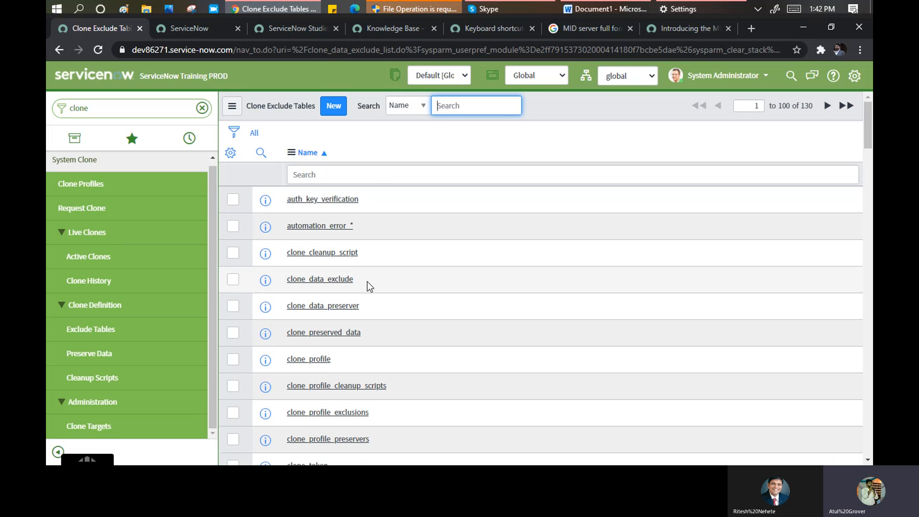
scroll(386, 285, "down", 6)
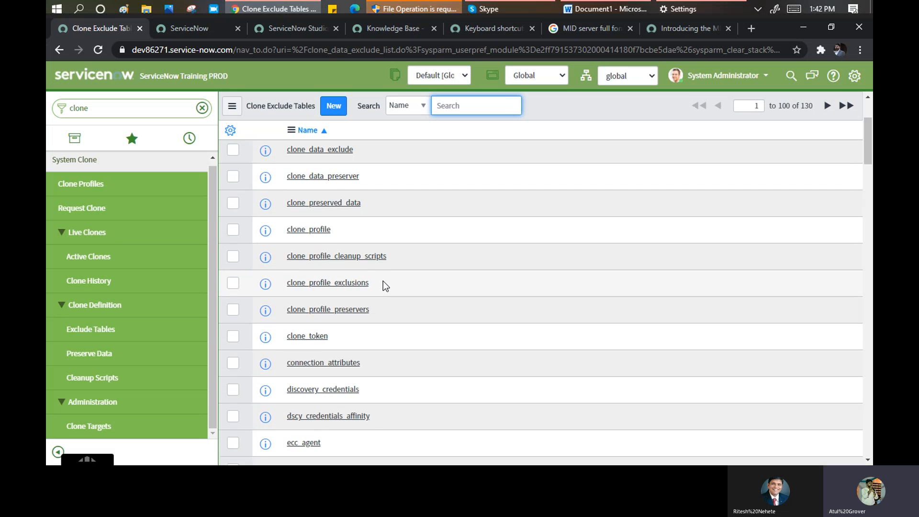
scroll(383, 281, "down", 3)
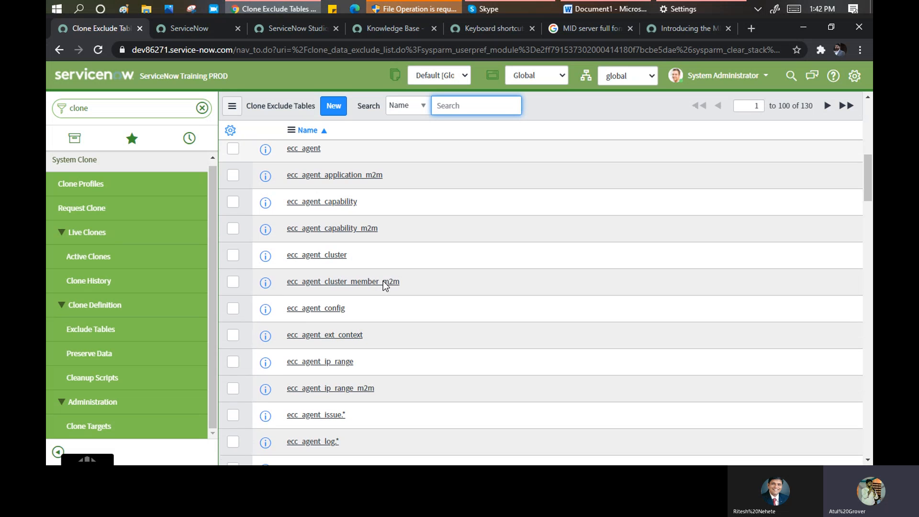
scroll(385, 286, "down", 3)
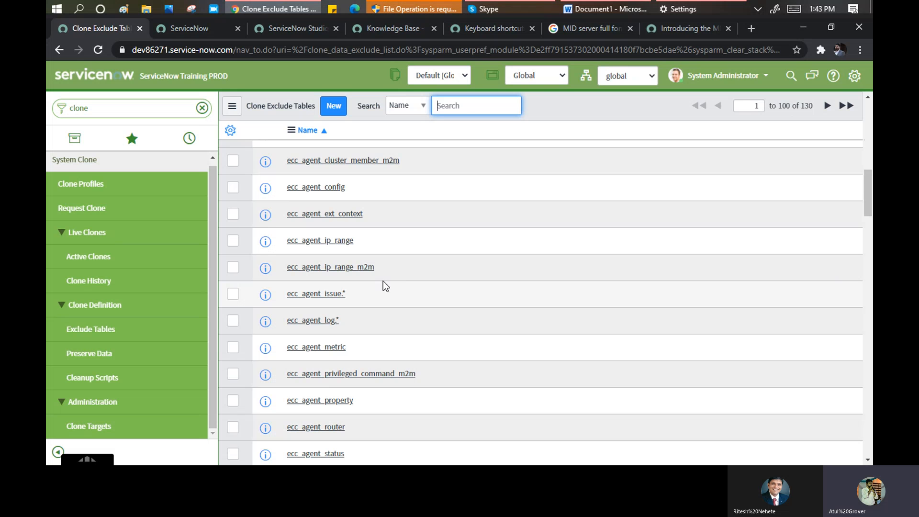
scroll(383, 281, "down", 7)
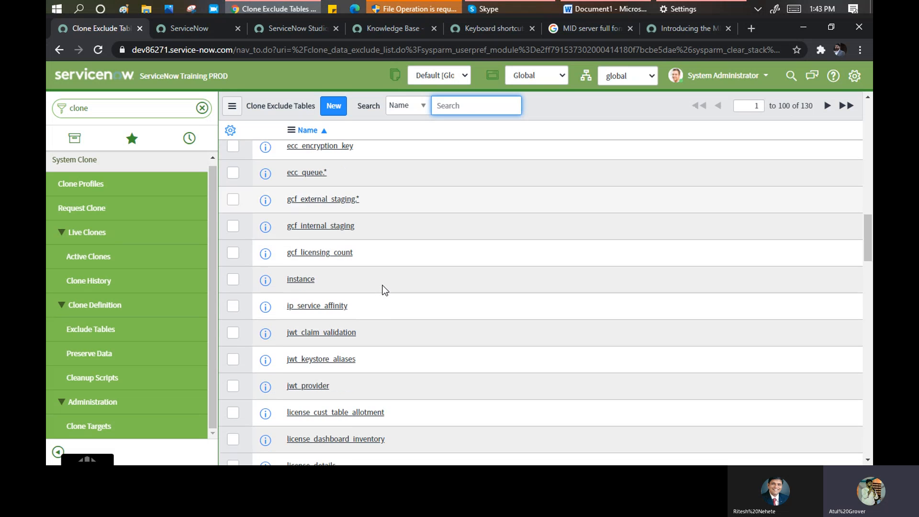
scroll(383, 291, "down", 10)
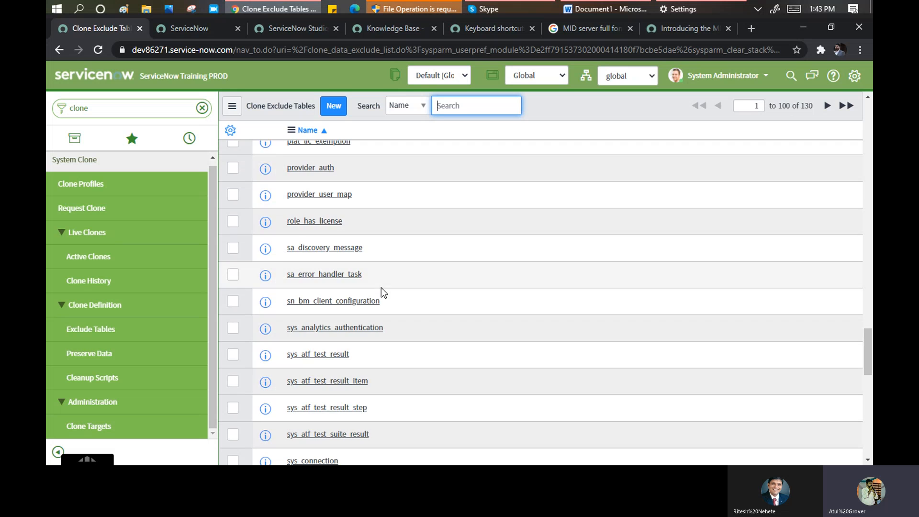
scroll(381, 288, "down", 8)
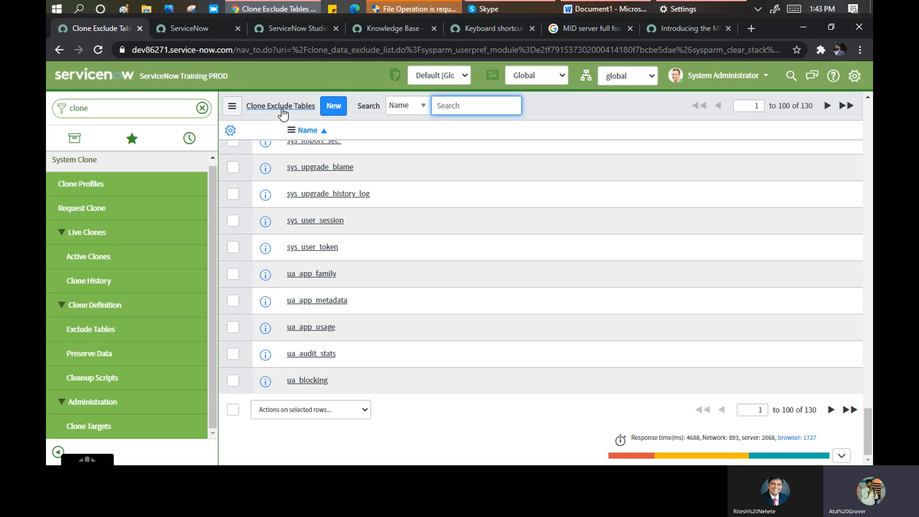
- Open Preserve Data and scroll the 75 Clone Data Preservers past the MID Server entries
left_click(96, 355)
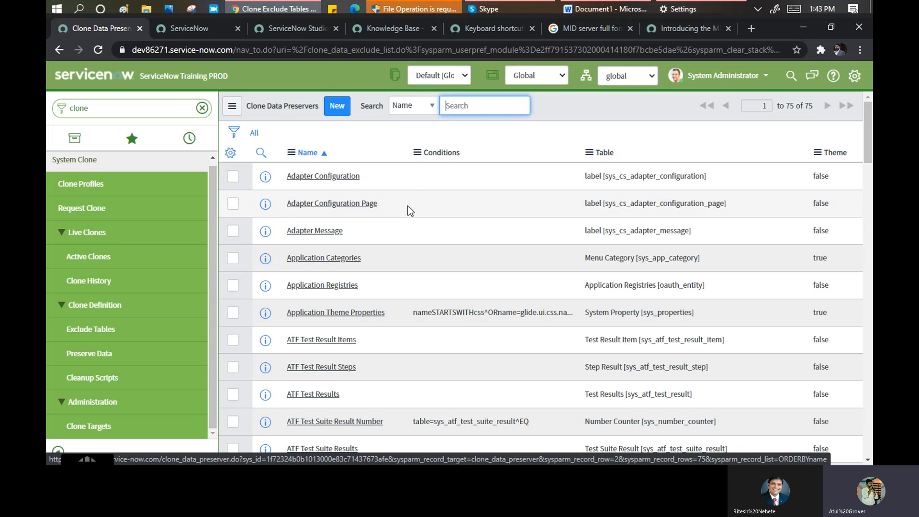
scroll(419, 234, "down", 1)
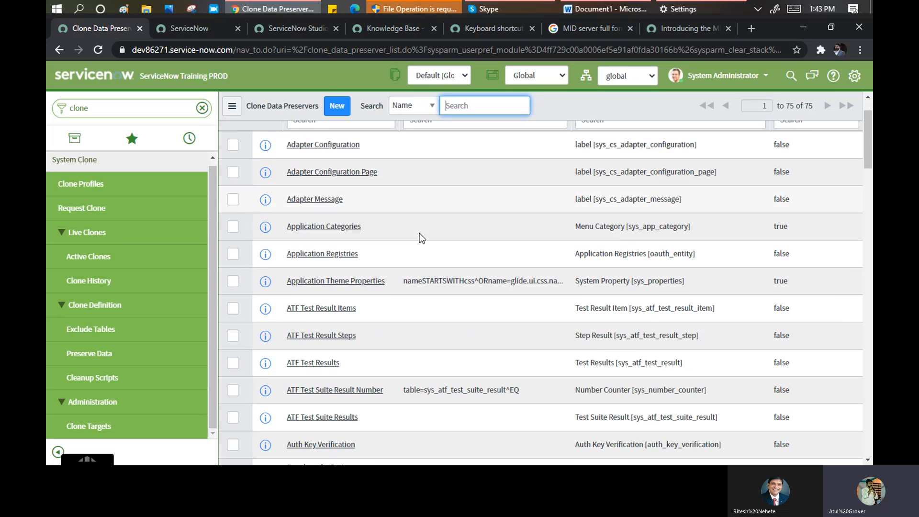
scroll(419, 234, "down", 4)
scroll(419, 234, "down", 6)
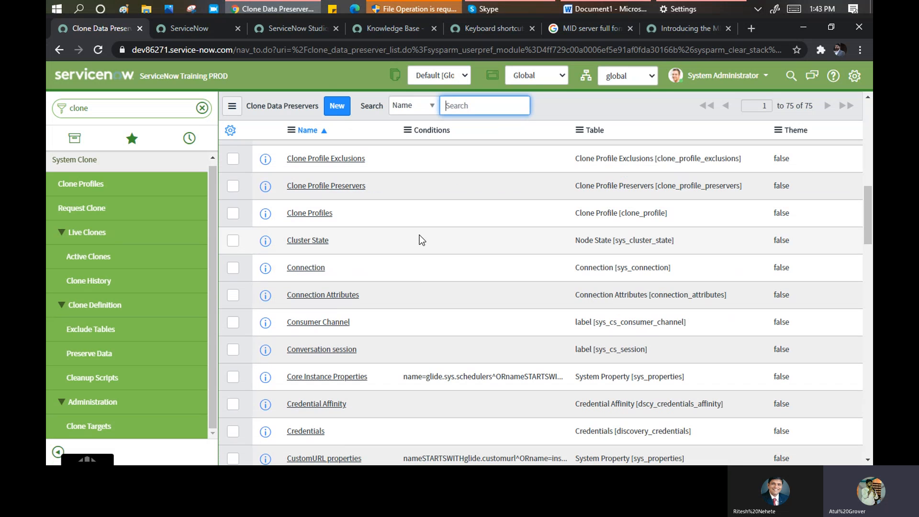
scroll(420, 236, "down", 5)
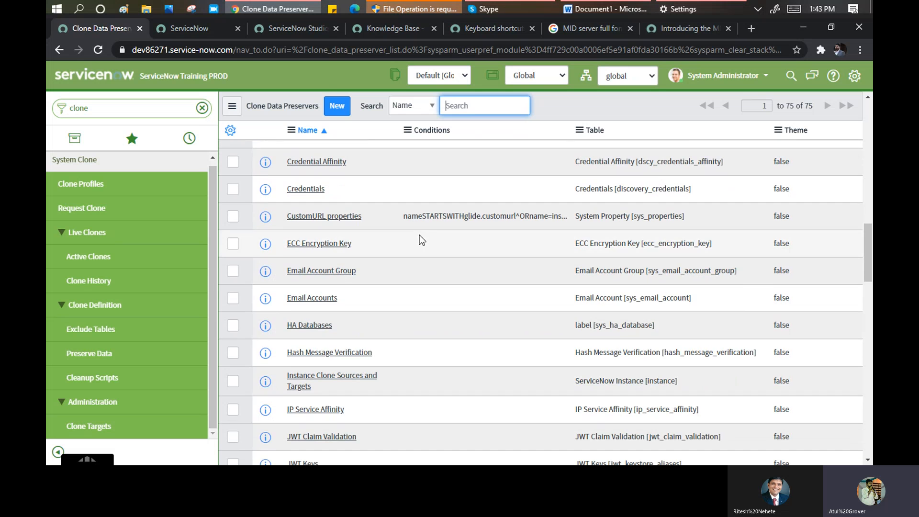
scroll(420, 235, "down", 4)
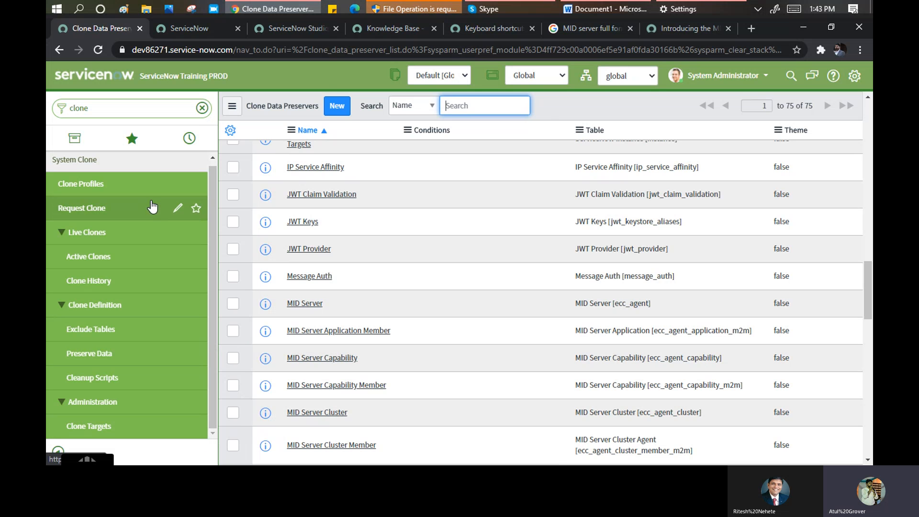
- Filter the navigator on 'properties' and review modules like SLA Engine, Archive and Email Properties
left_click(113, 112)
type("p")
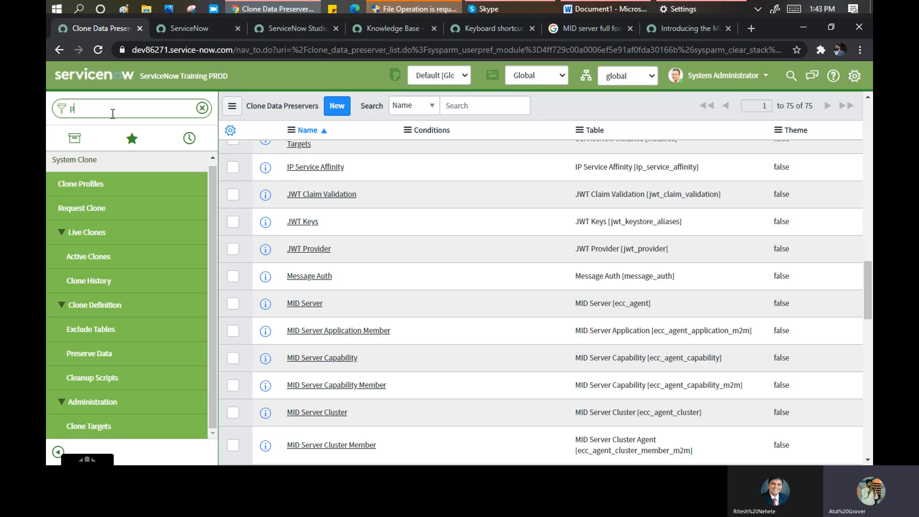
type("roperties")
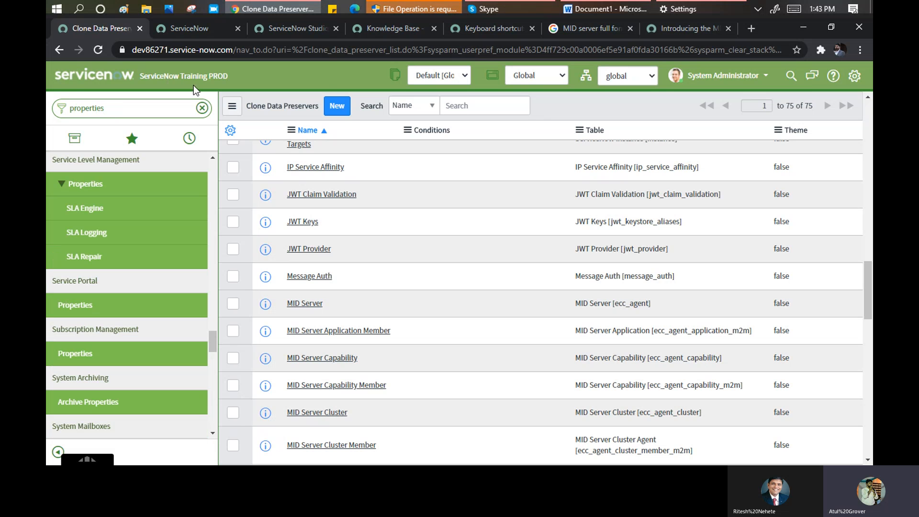
left_click_drag(148, 77, 236, 79)
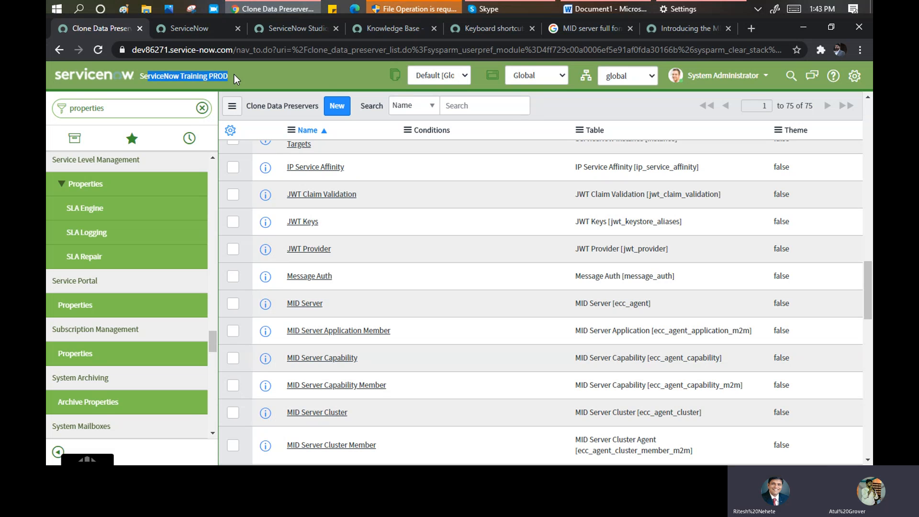
left_click(243, 77)
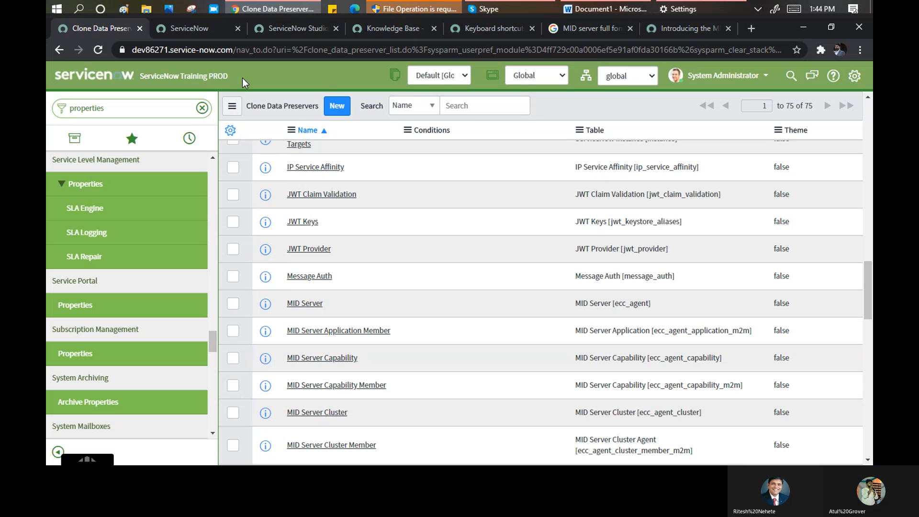
left_click_drag(239, 79, 160, 77)
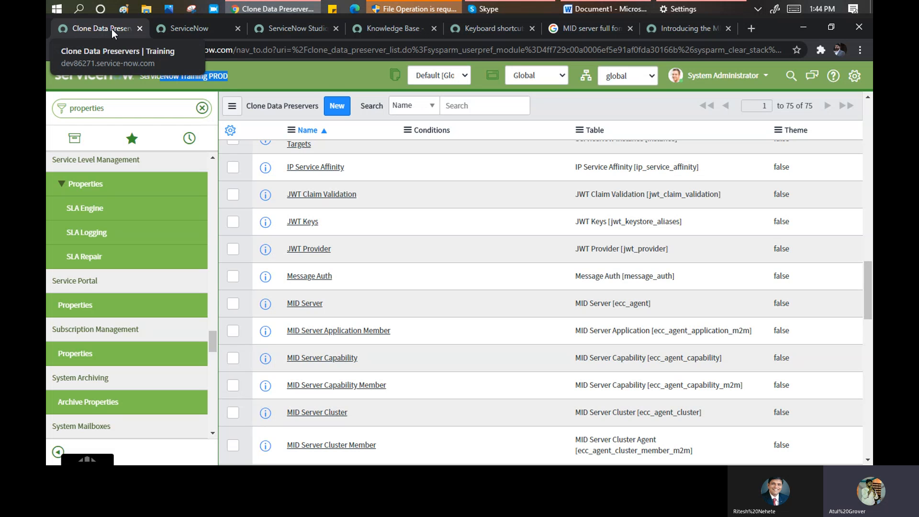
left_click(240, 74)
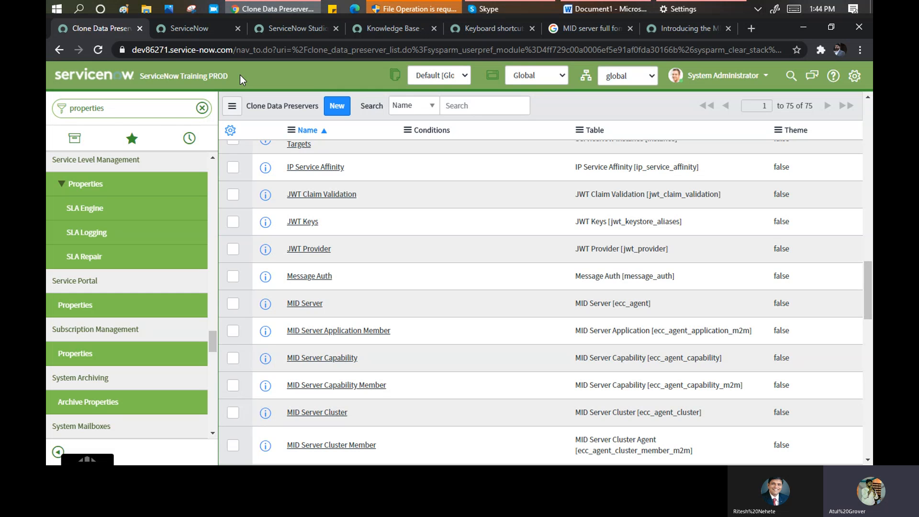
left_click(135, 108)
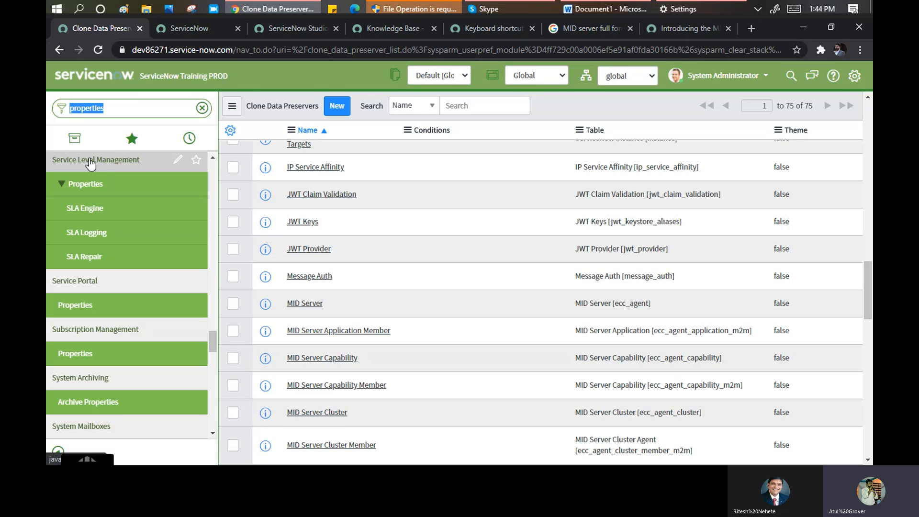
scroll(85, 196, "down", 1)
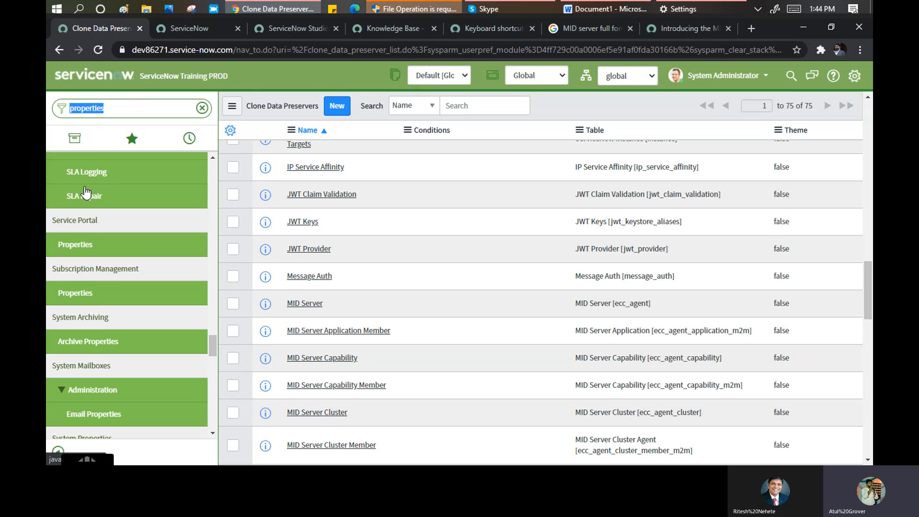
- In Service Portal Properties, keep Social Q&A off and uncheck the admin browser-error message option
left_click(81, 247)
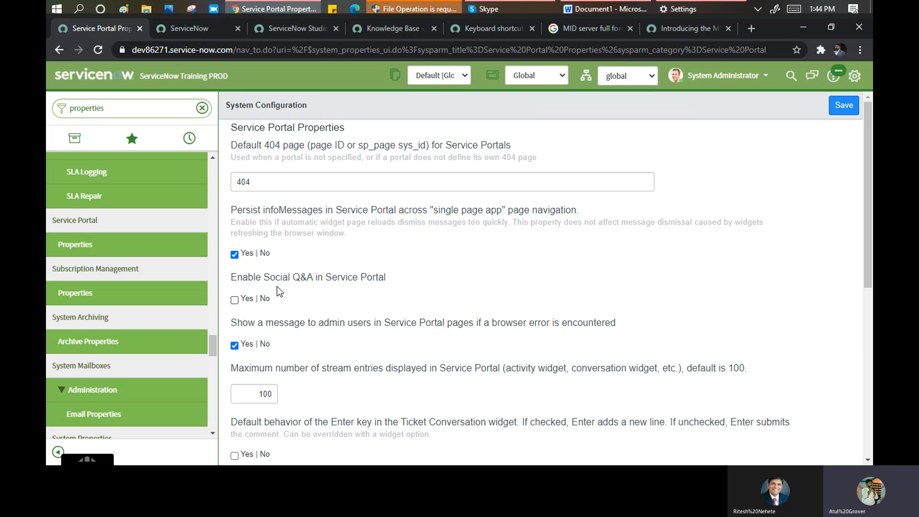
left_click(235, 302)
left_click(234, 301)
left_click(235, 345)
scroll(343, 301, "down", 3)
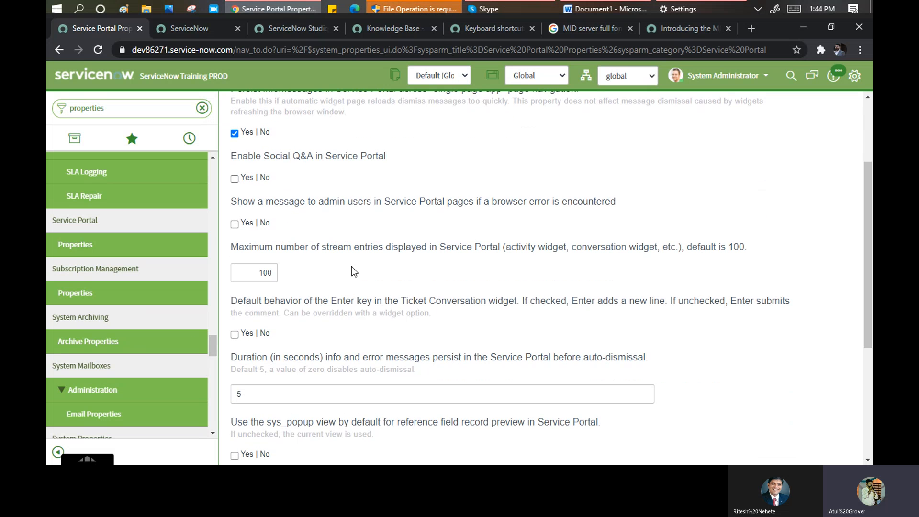
scroll(351, 264, "down", 1)
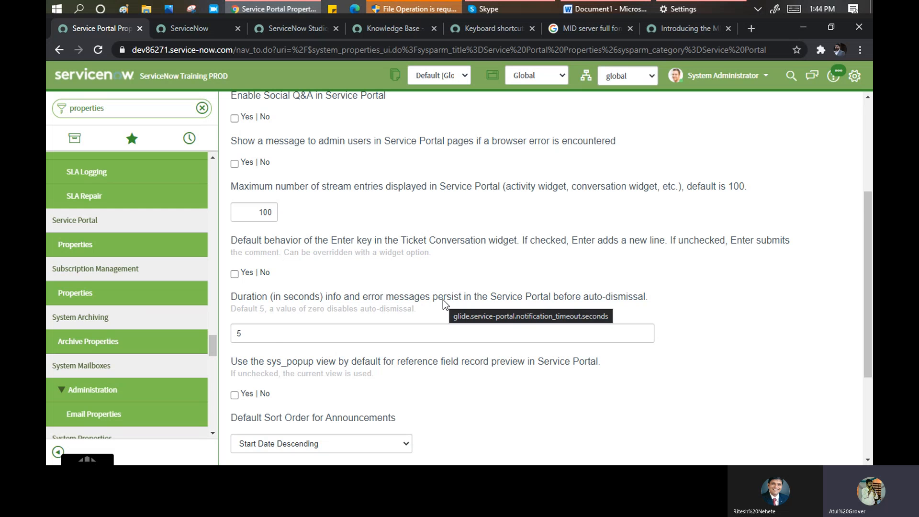
scroll(271, 340, "down", 1)
scroll(276, 350, "down", 2)
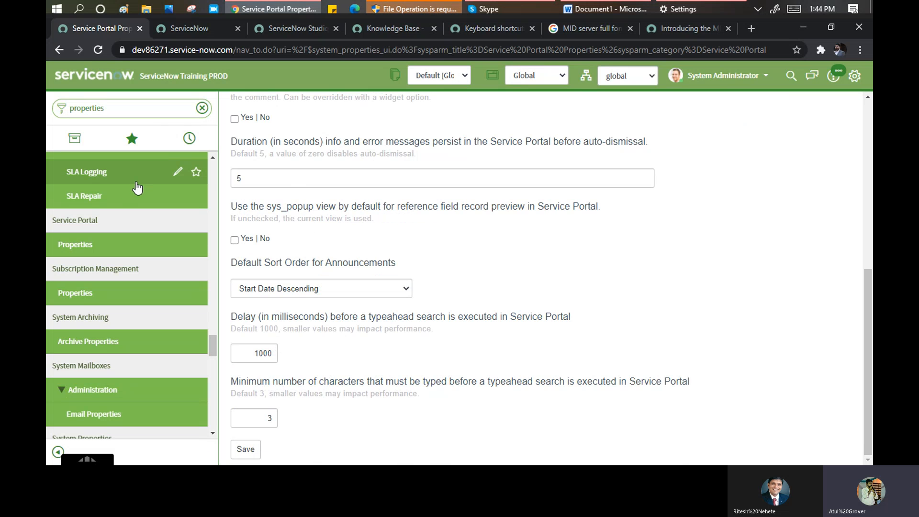
scroll(137, 238, "down", 3)
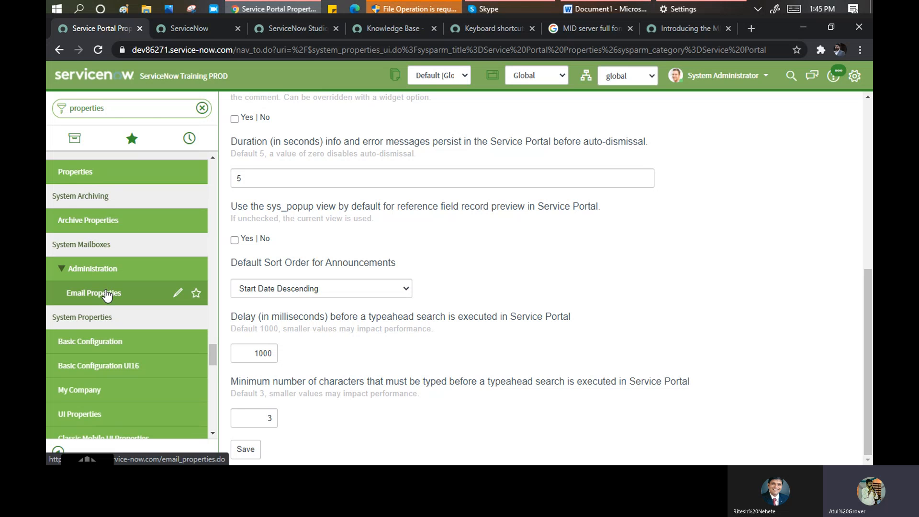
scroll(106, 295, "down", 3)
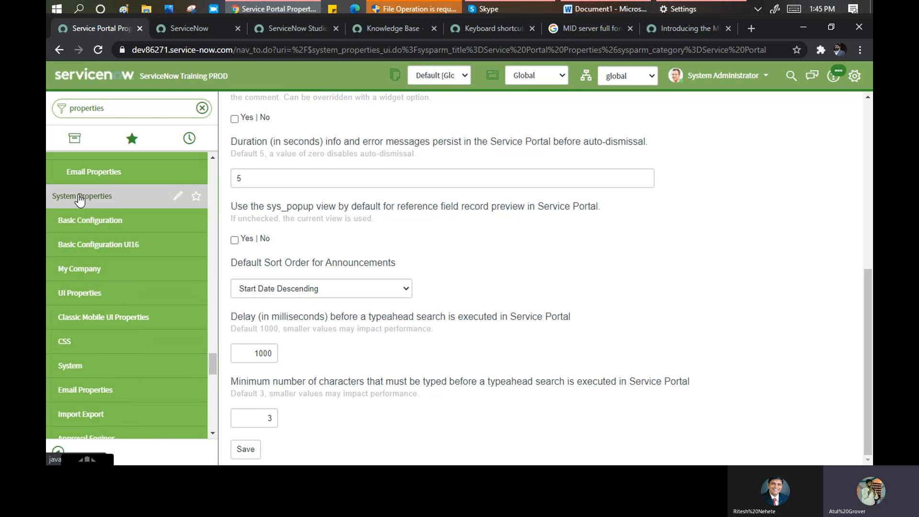
- Open Basic Configuration system properties and set the banner background colour to #cc66ae
left_click(83, 229)
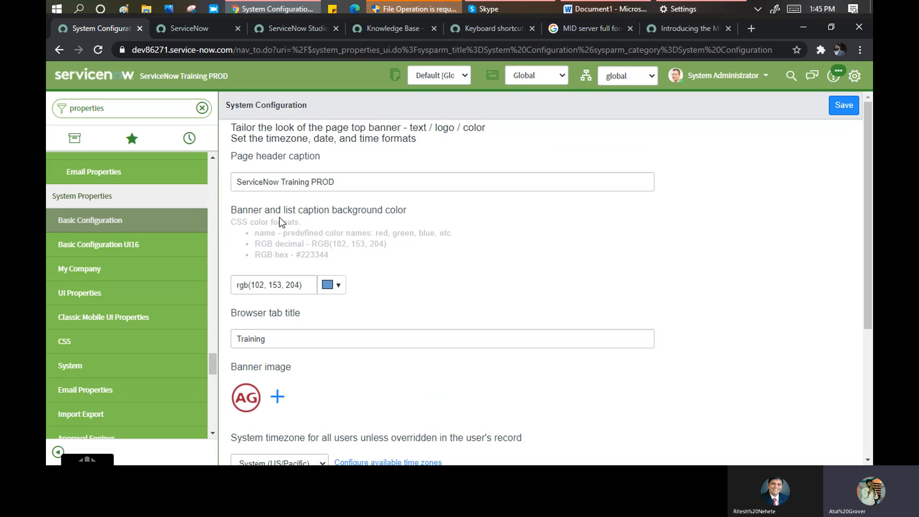
left_click(345, 293)
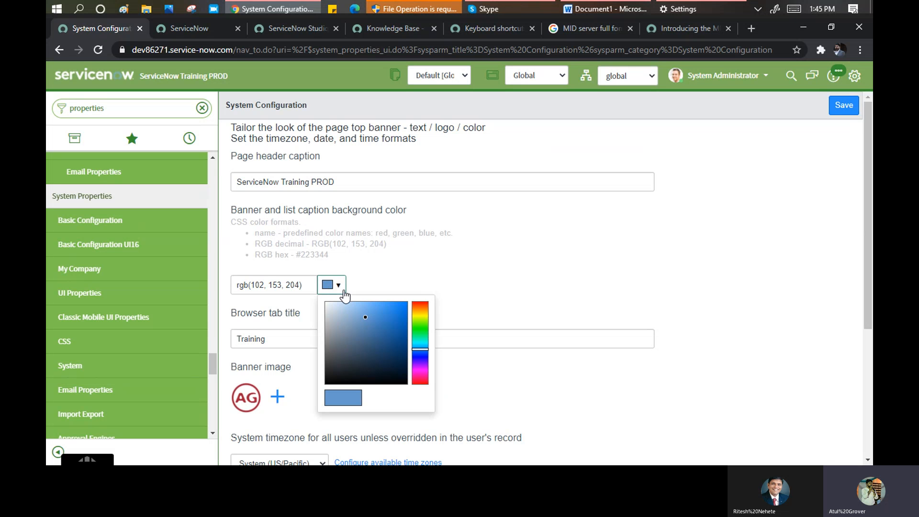
left_click(423, 329)
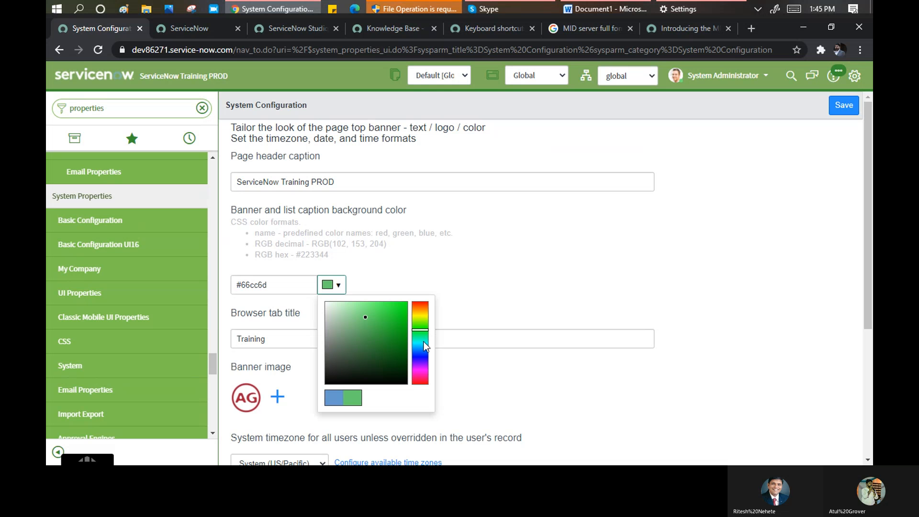
left_click(420, 374)
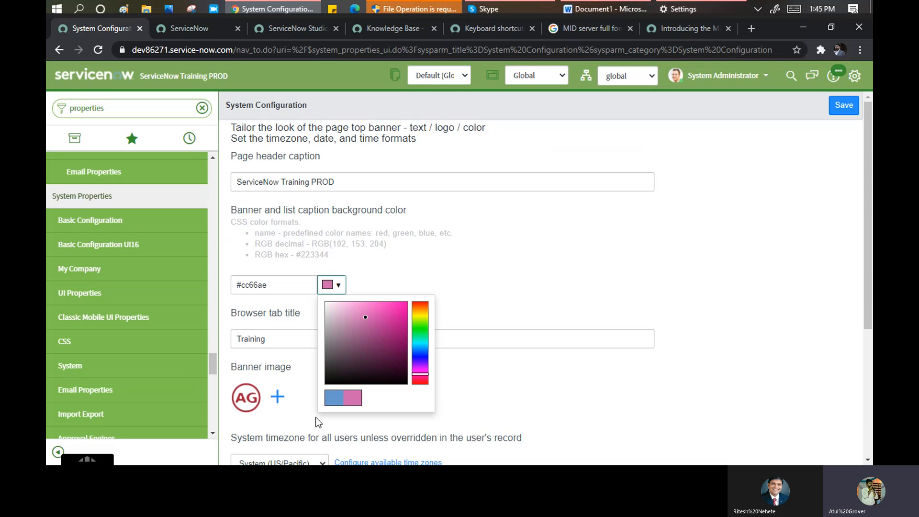
left_click(292, 329)
scroll(330, 328, "down", 3)
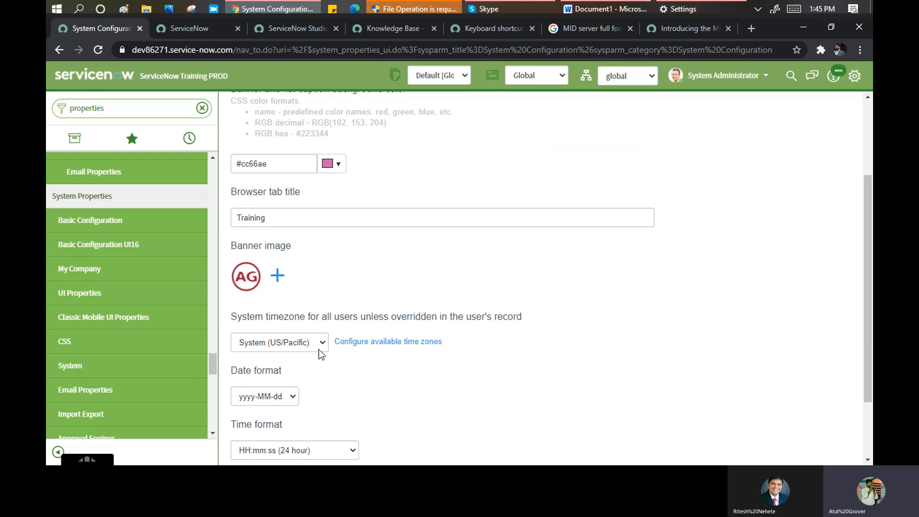
left_click_drag(321, 316, 529, 319)
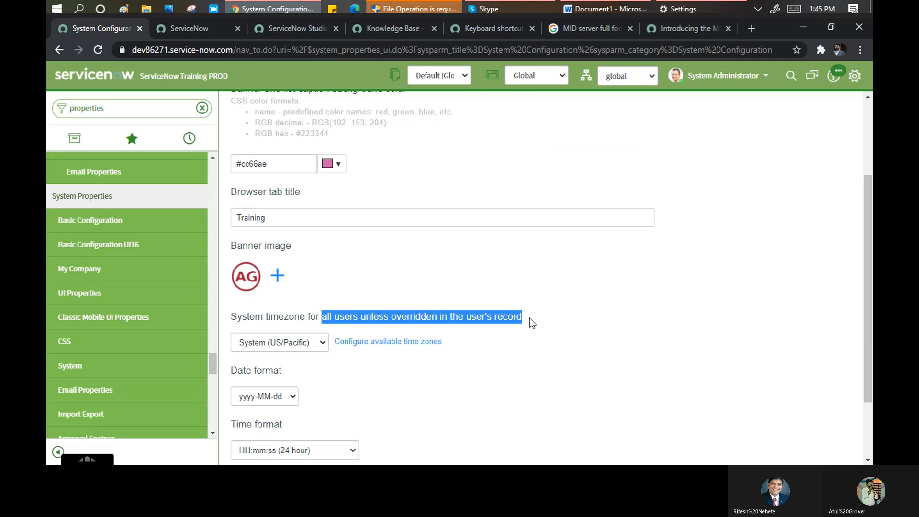
scroll(335, 367, "down", 2)
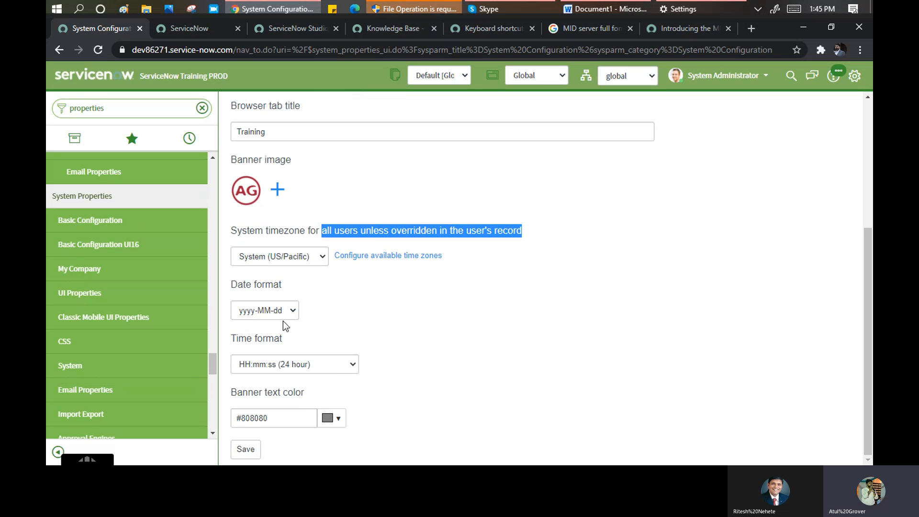
- Set date format MM/dd/yyyy and time format hh:mm:ss a (12-hour AM/PM), then save
left_click(292, 311)
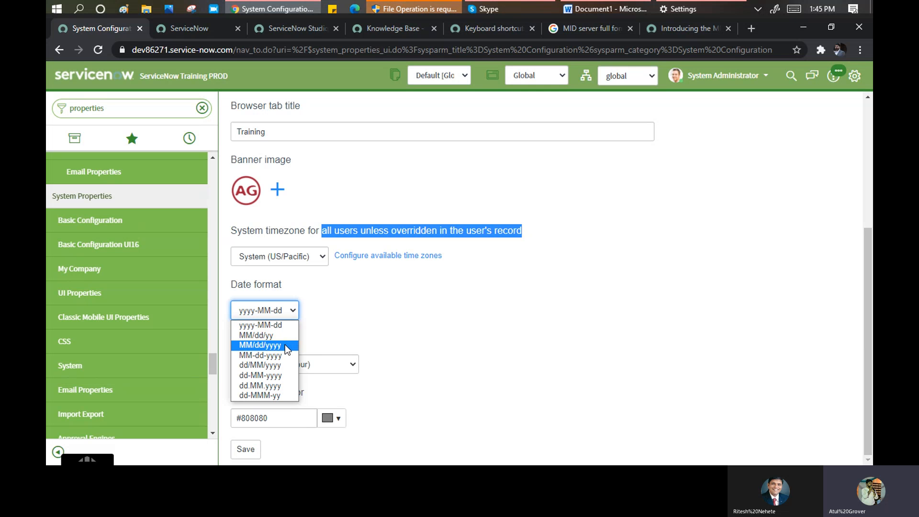
left_click(287, 348)
left_click(351, 364)
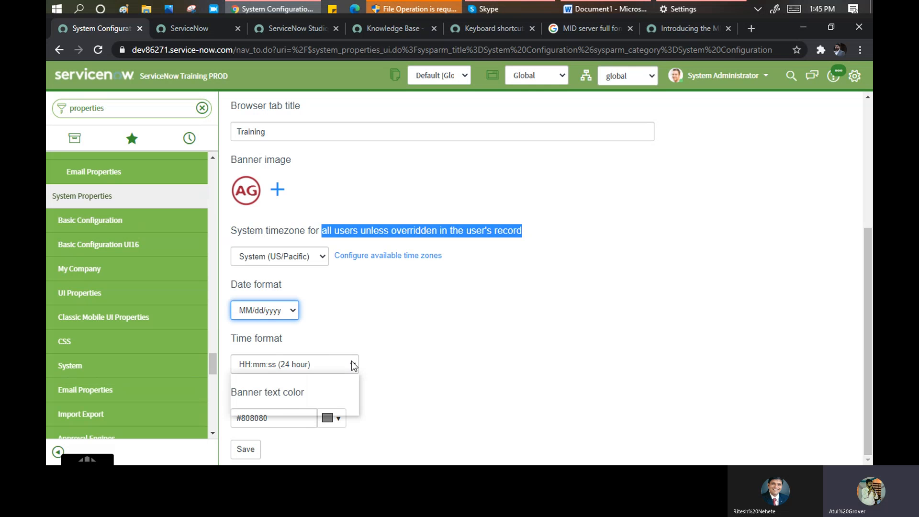
left_click(334, 399)
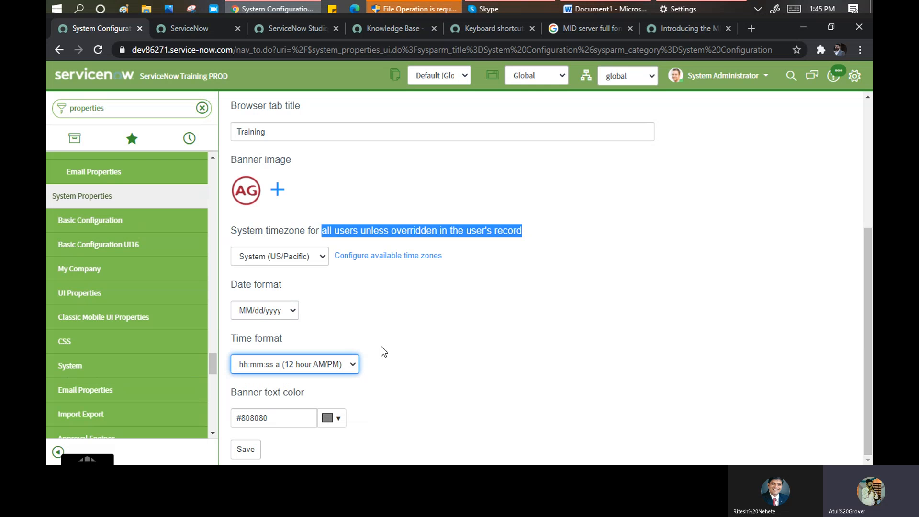
left_click(339, 418)
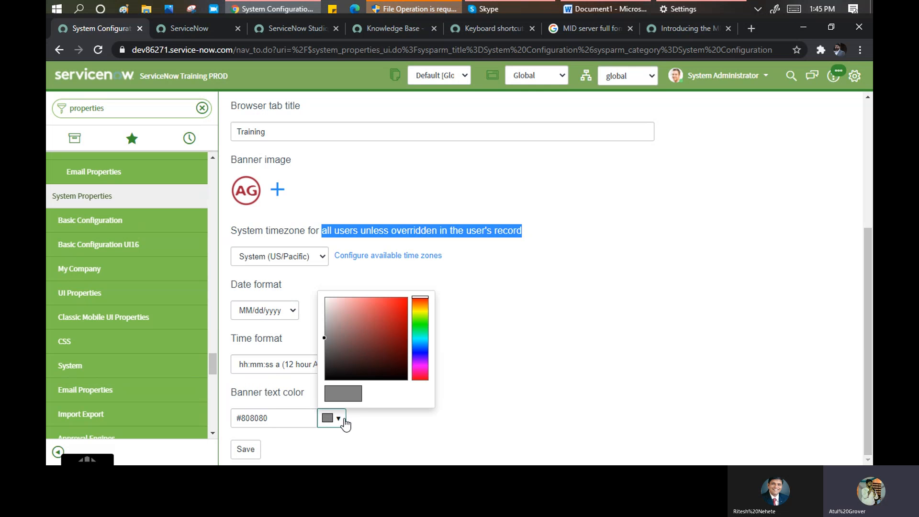
left_click(418, 361)
left_click(497, 335)
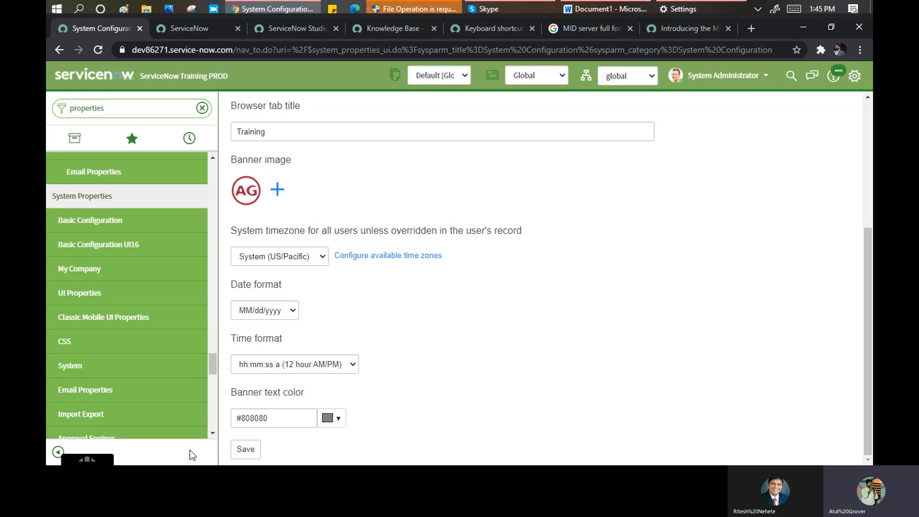
left_click(250, 451)
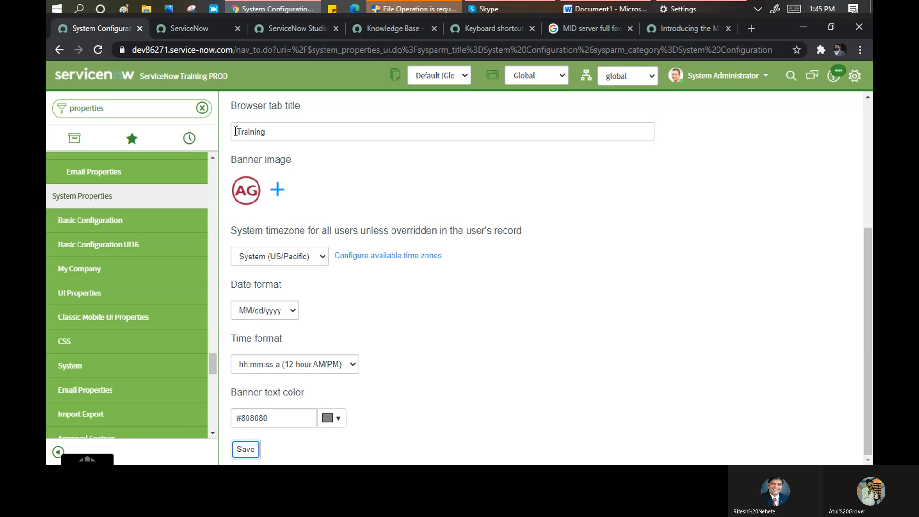
left_click(121, 337)
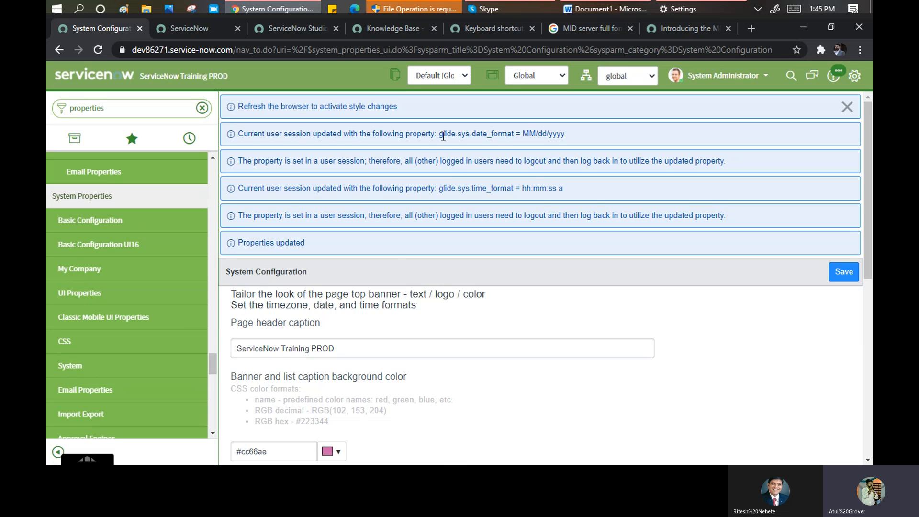
- Shorten the navigator filter to 'propert' to list the property modules
scroll(96, 268, "down", 2)
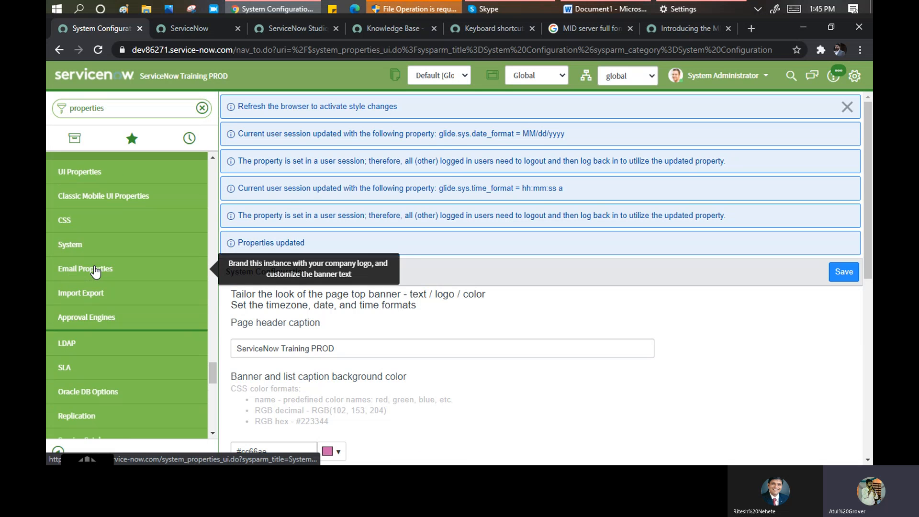
scroll(96, 271, "down", 8)
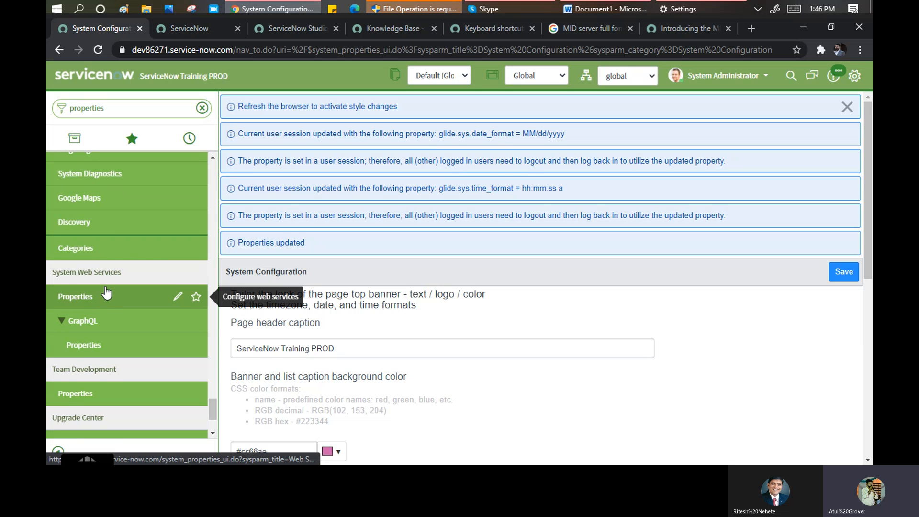
scroll(98, 289, "down", 1)
scroll(98, 287, "down", 1)
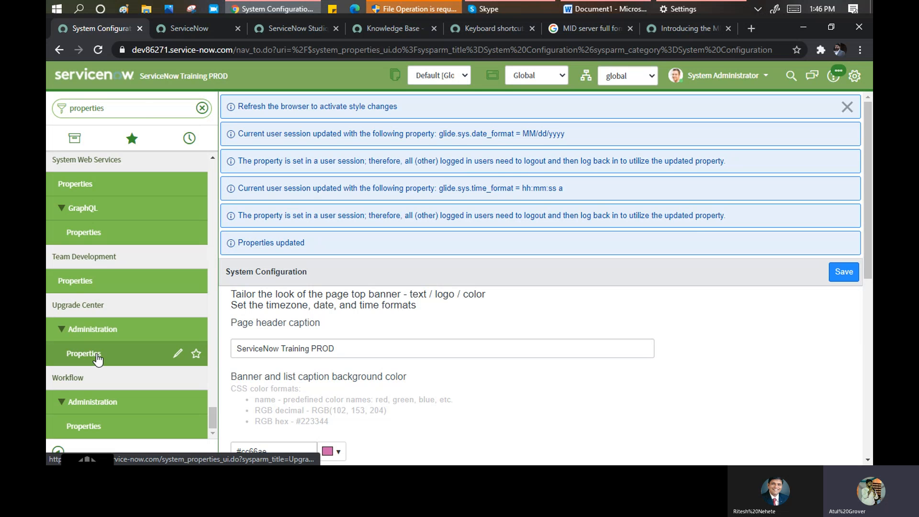
left_click(129, 108)
key("BackSpace")
key("BackSpace")
key("BackSpace")
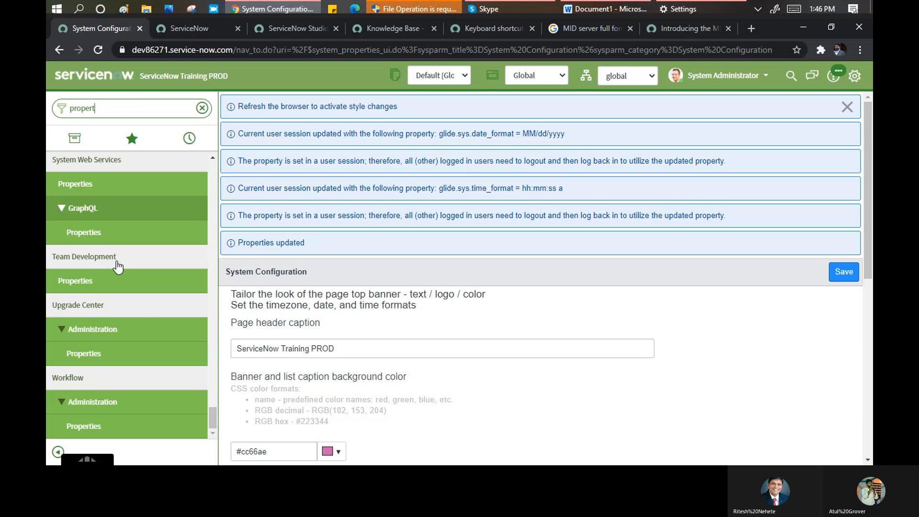
- Open Single Sign-on properties and review redirect settings such as logout_success.do
scroll(139, 323, "up", 5)
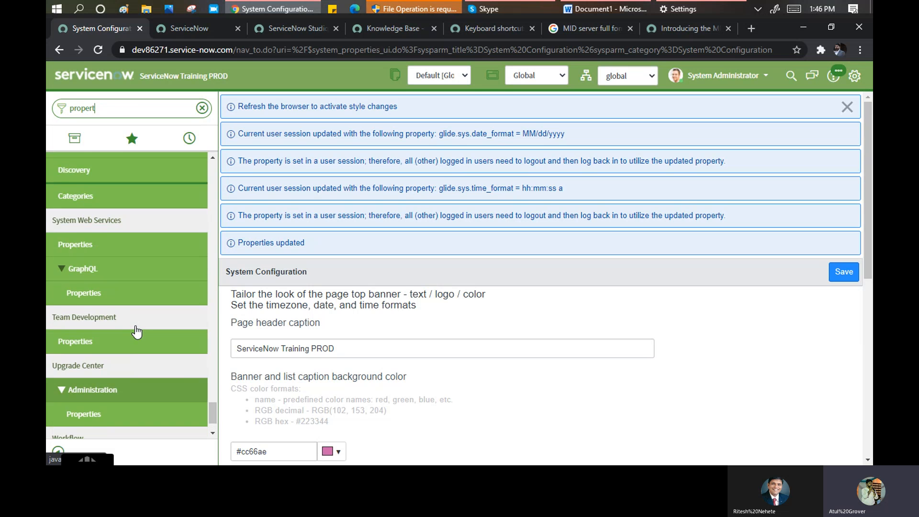
scroll(136, 331, "up", 1)
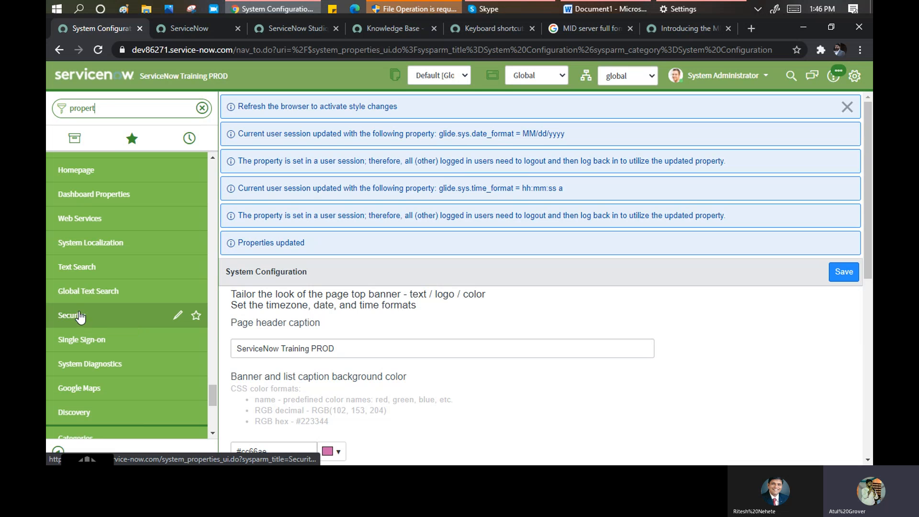
left_click(82, 343)
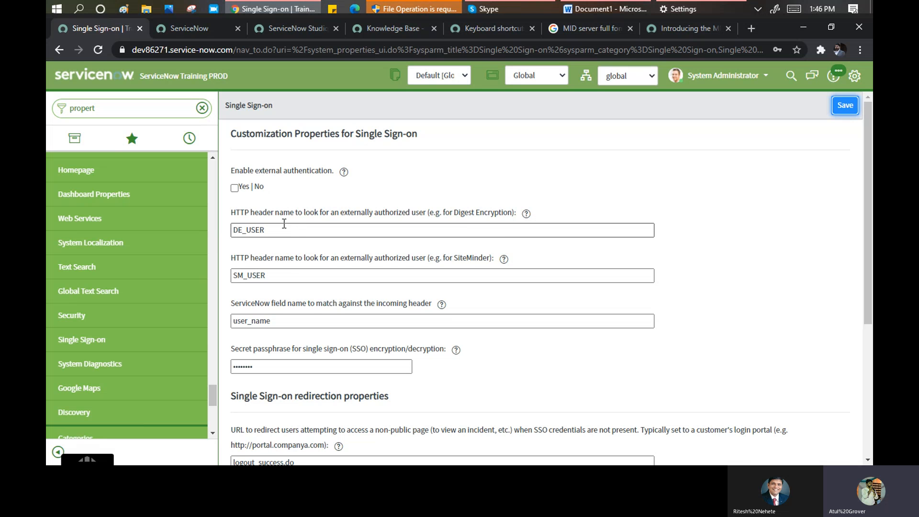
scroll(296, 232, "down", 1)
scroll(296, 232, "down", 3)
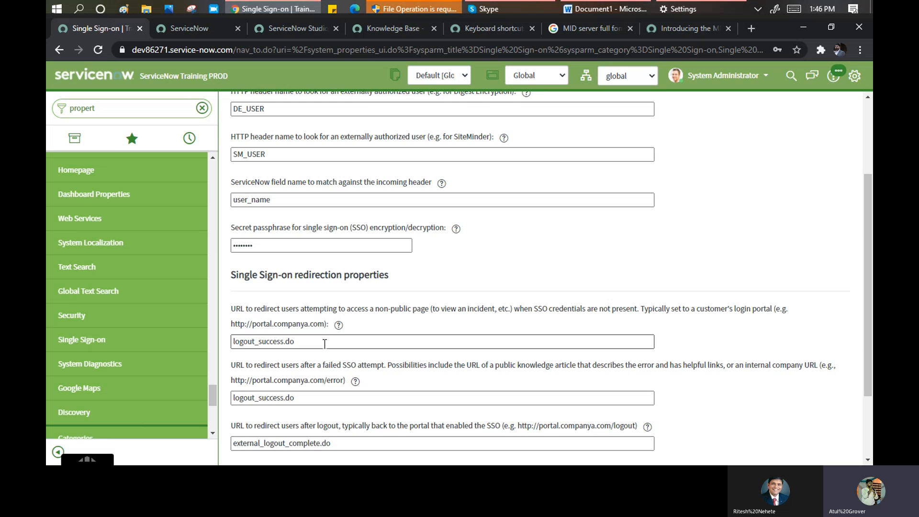
scroll(325, 343, "down", 3)
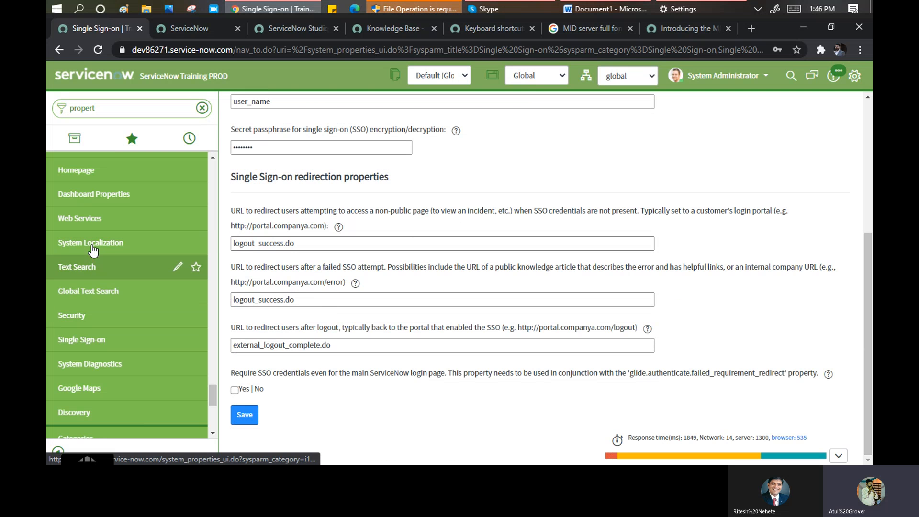
- Open Text Search properties and inspect the 60-second timeout and Top Searches table list
left_click(84, 264)
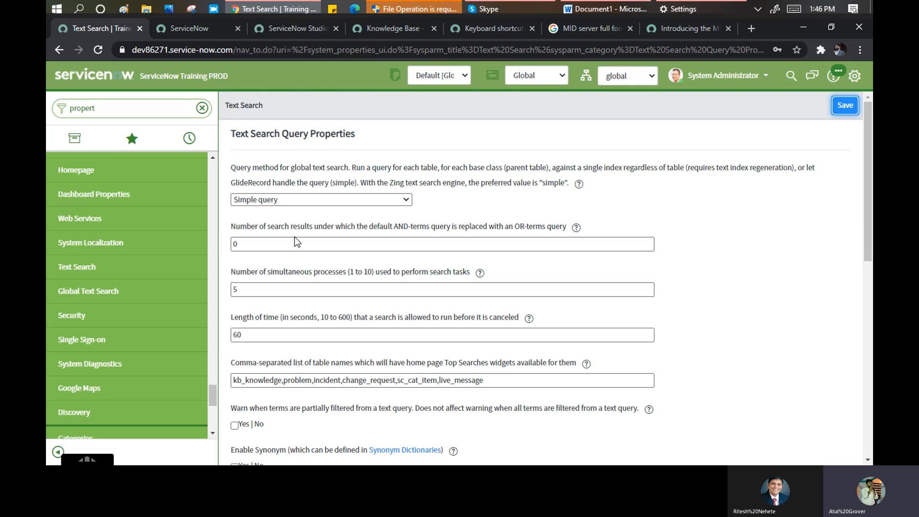
scroll(295, 236, "down", 1)
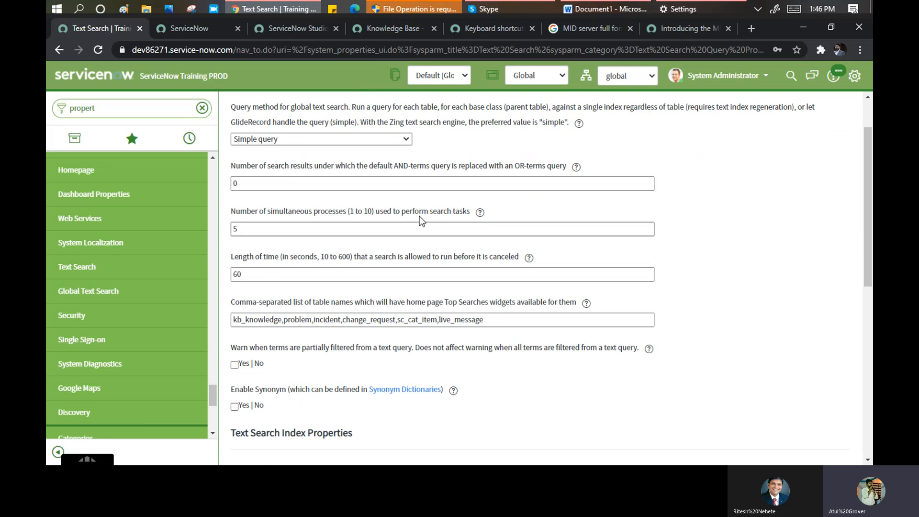
left_click(258, 275)
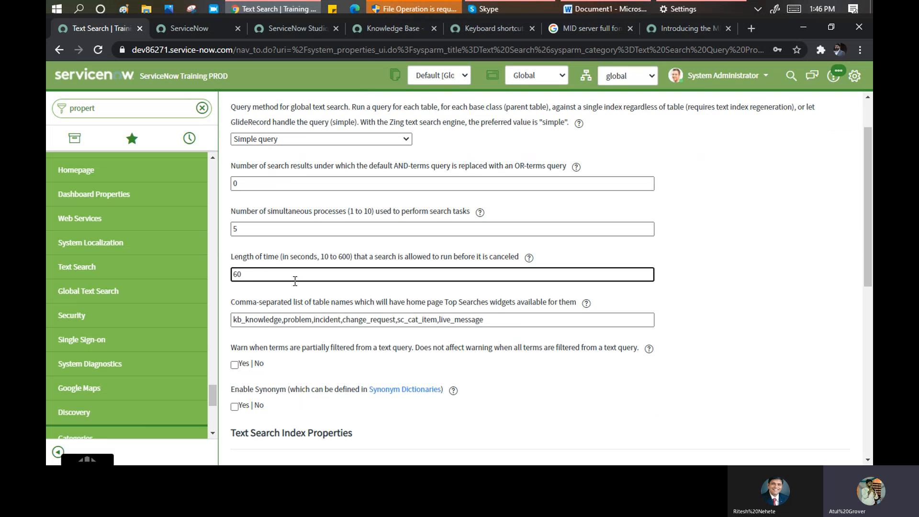
scroll(293, 282, "down", 3)
left_click(248, 139)
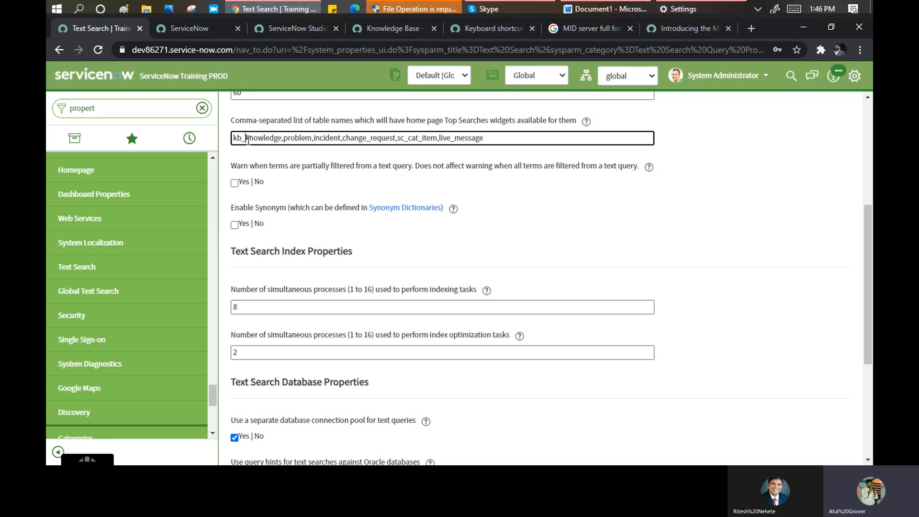
left_click_drag(247, 140, 508, 140)
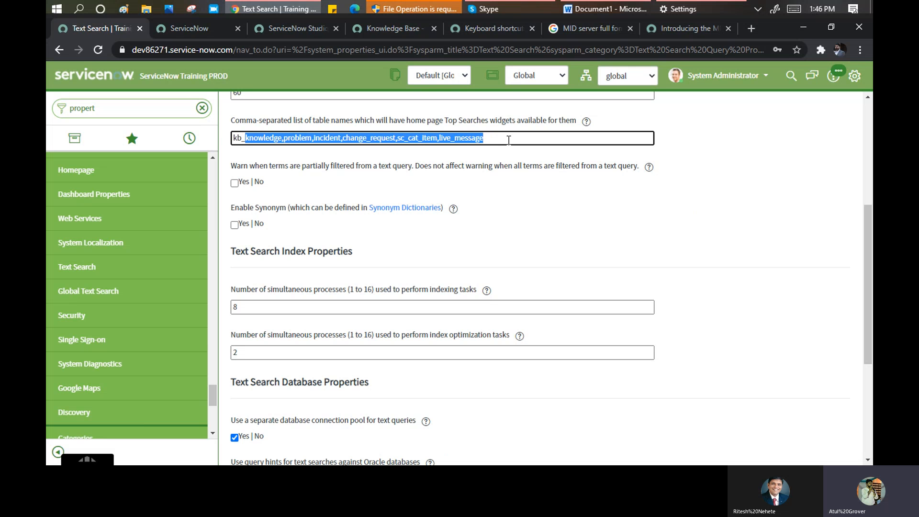
left_click(263, 150)
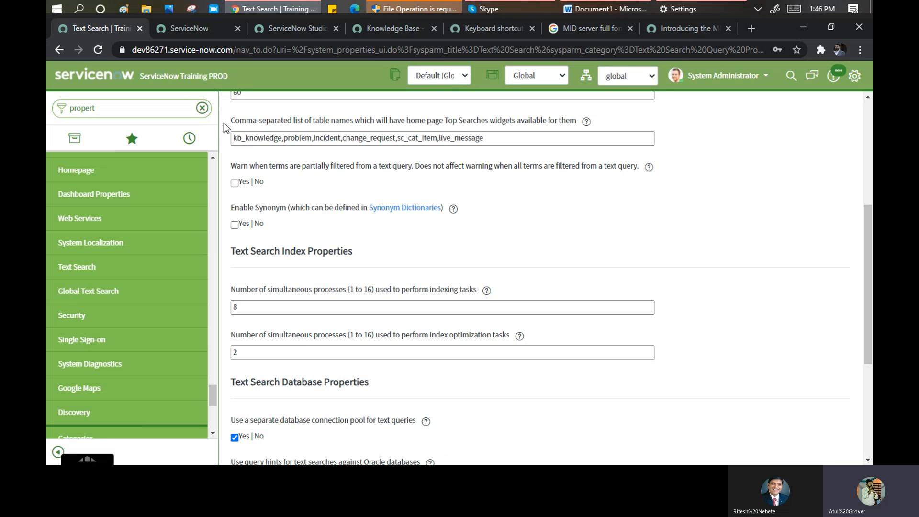
- Filter the navigator to 'incide' and open Incident > Open in a new tab
double_click(132, 115)
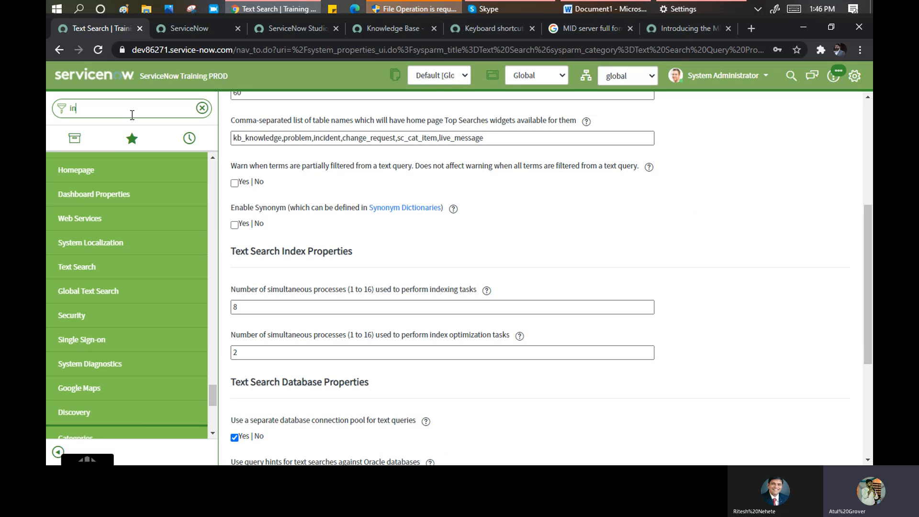
type("incide")
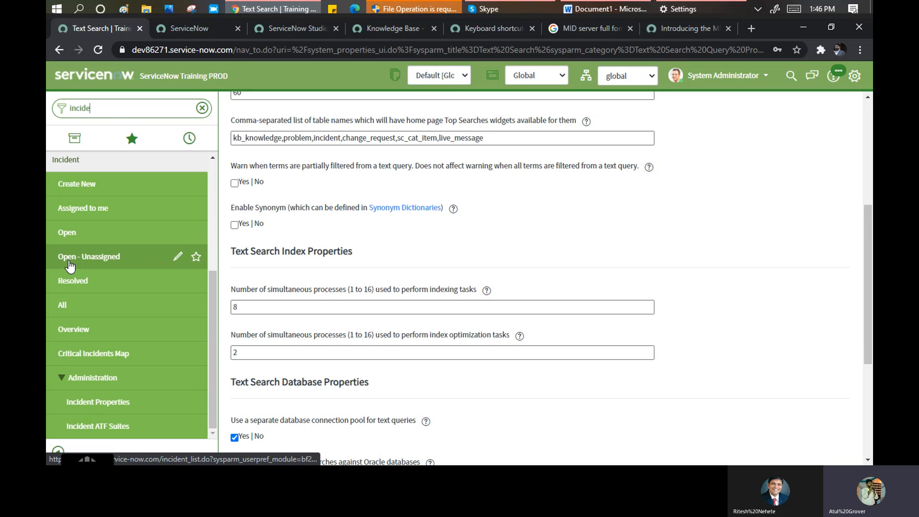
middle_click(67, 232)
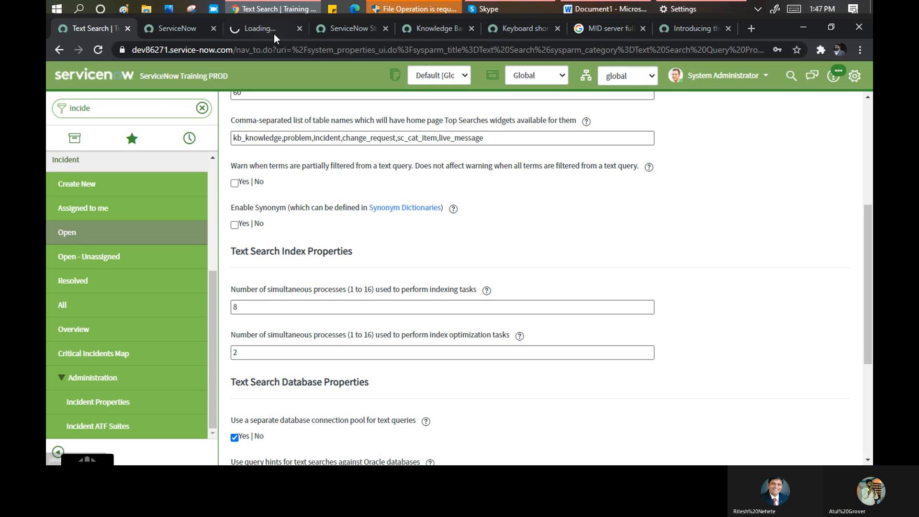
- In the new incidents tab, open incident INC0010112 and look over its form
left_click(259, 28)
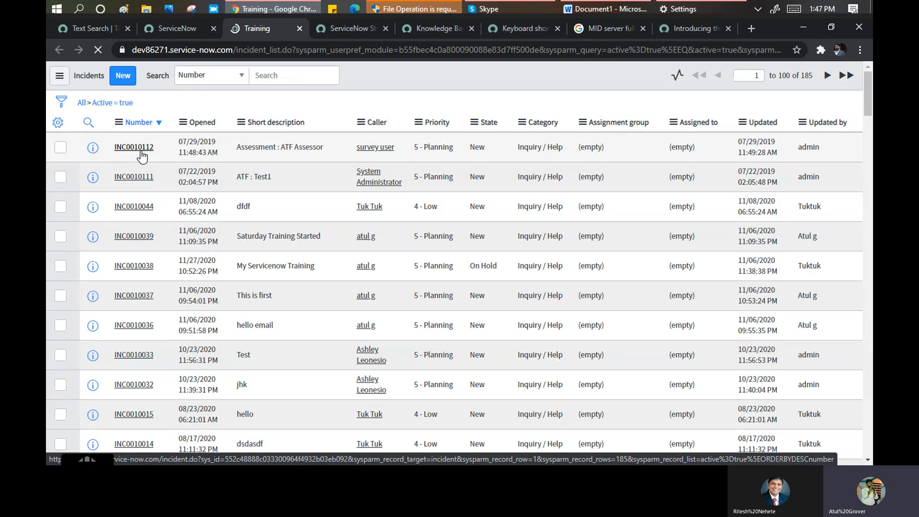
left_click(141, 153)
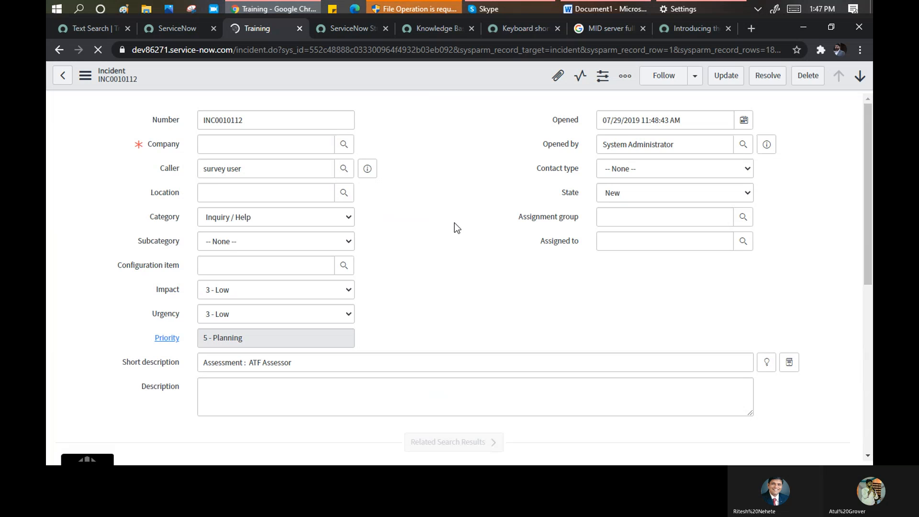
scroll(423, 297, "down", 9)
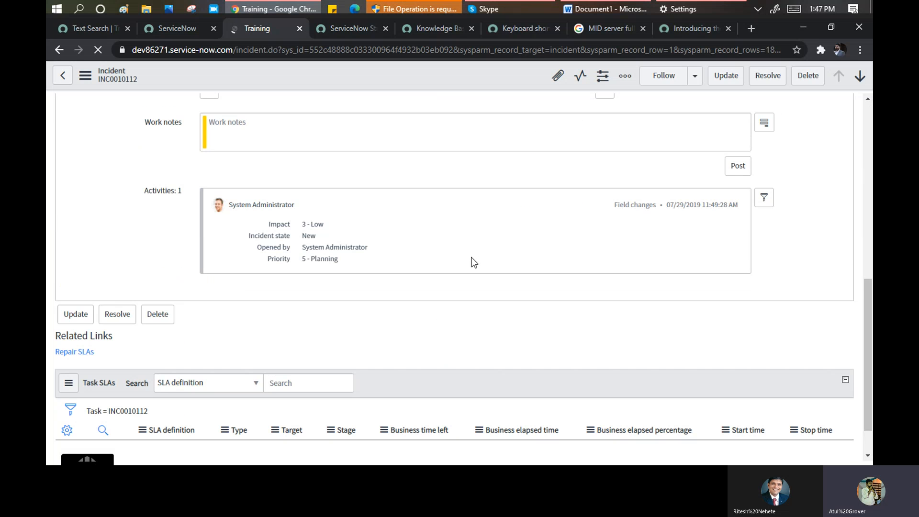
scroll(467, 258, "up", 3)
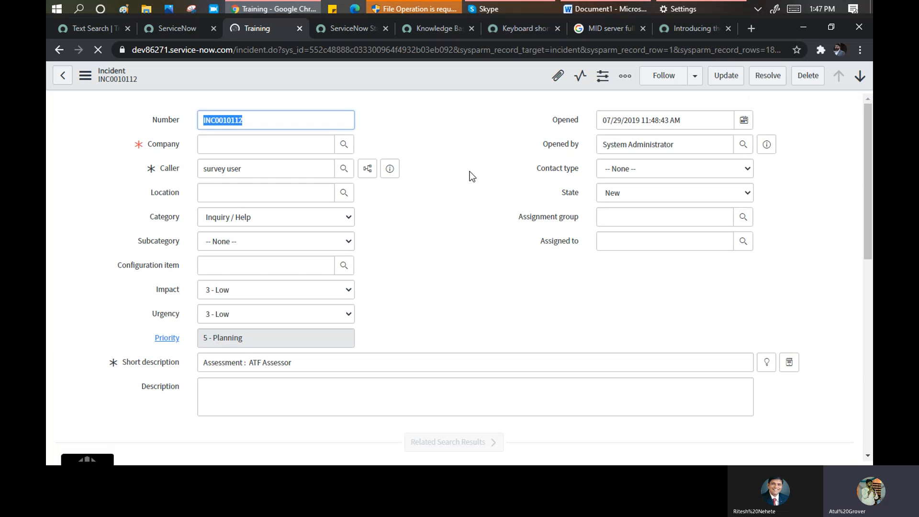
scroll(468, 272, "down", 3)
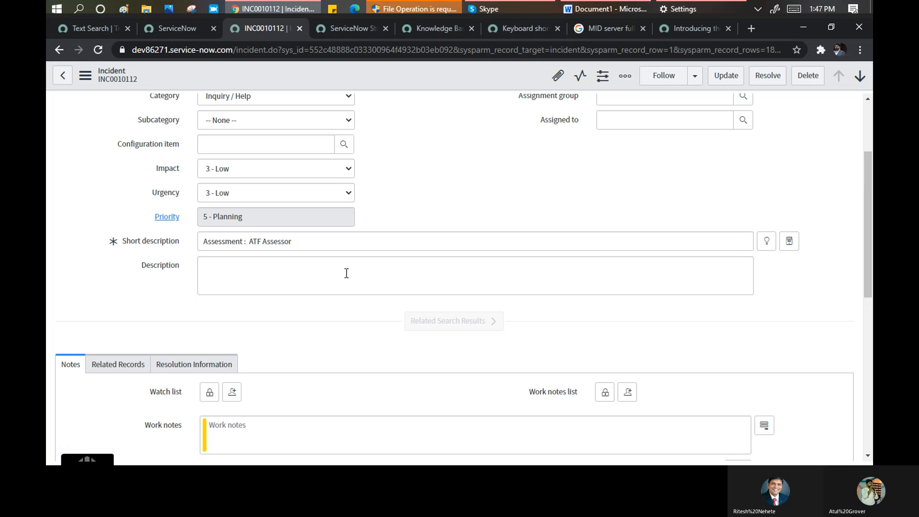
- Show the incident's Related Search Results with the Knowledge & Catalog (All) categories, then go back to Text Search
left_click(491, 329)
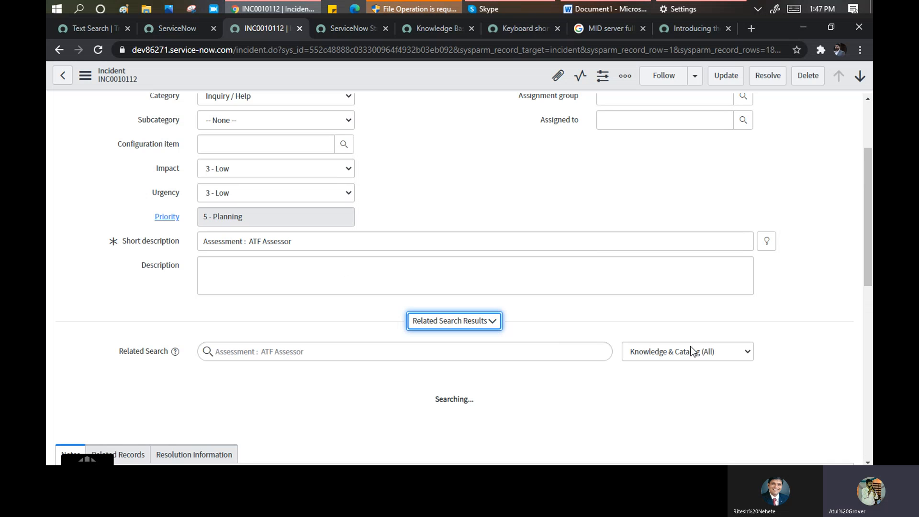
left_click(745, 354)
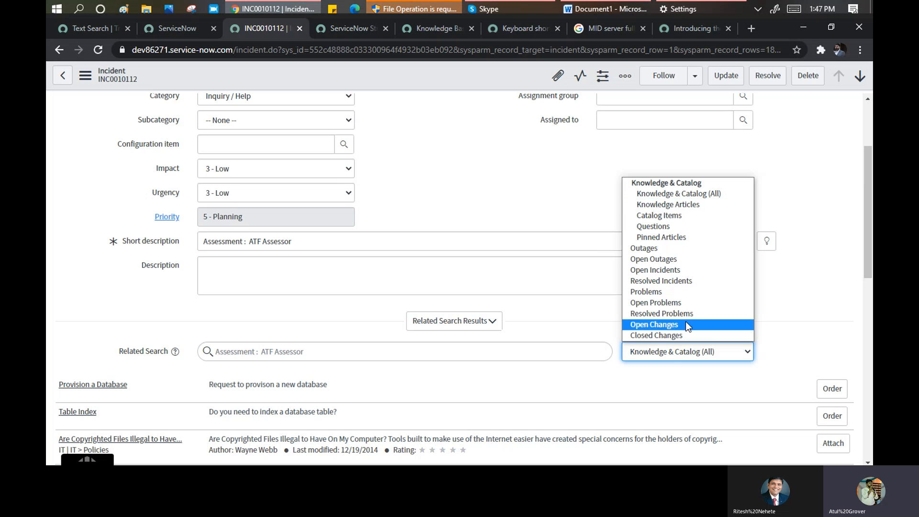
left_click(91, 35)
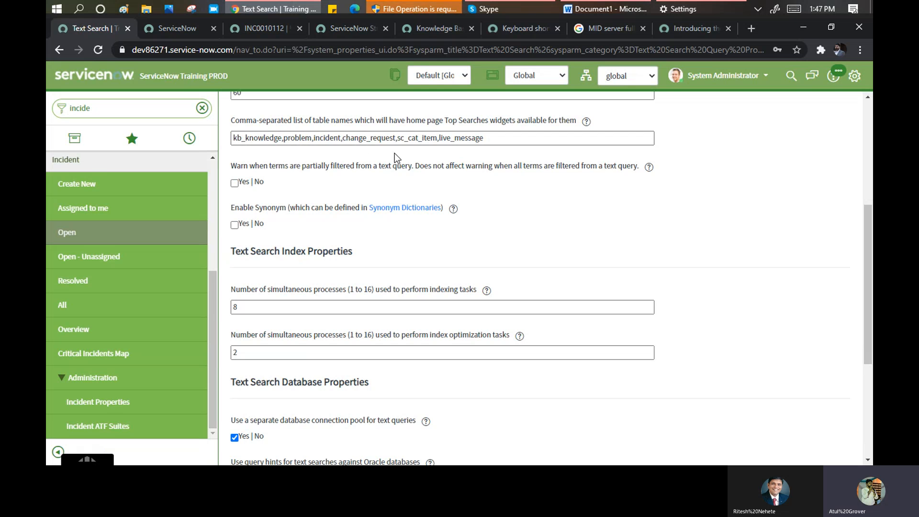
- Set both Did You Mean options, alternate spellings and related searches, to Yes and save
scroll(282, 228, "down", 4)
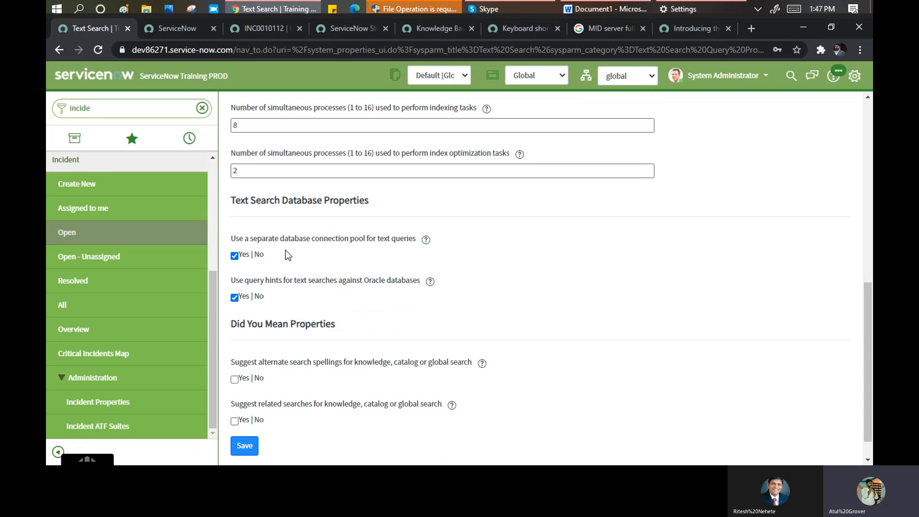
scroll(287, 253, "down", 1)
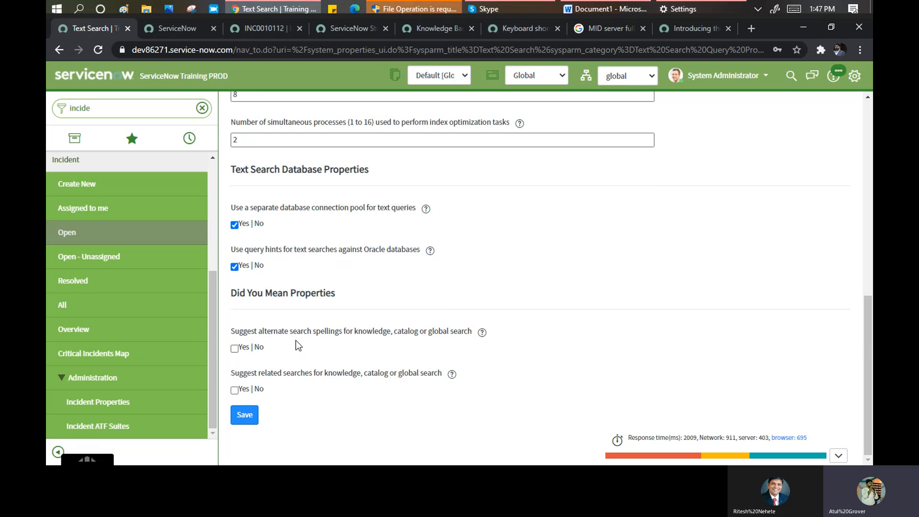
left_click(235, 349)
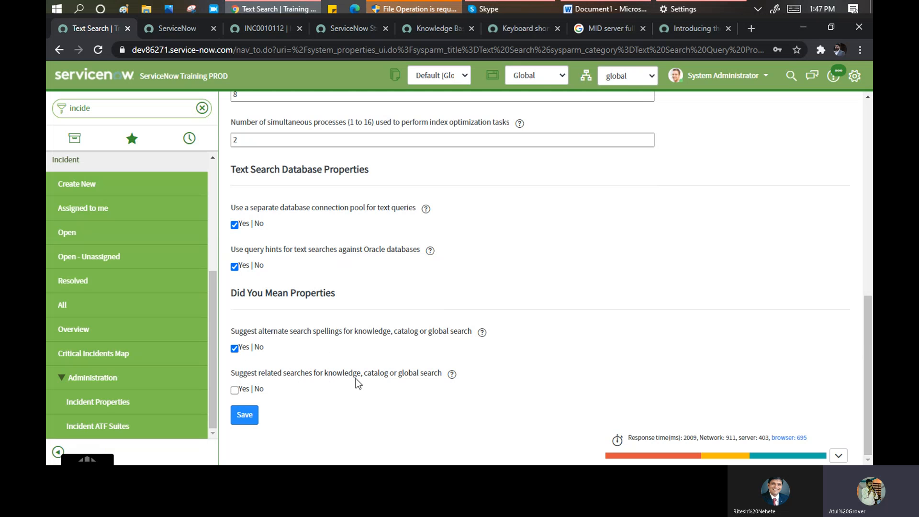
left_click(234, 390)
left_click(254, 420)
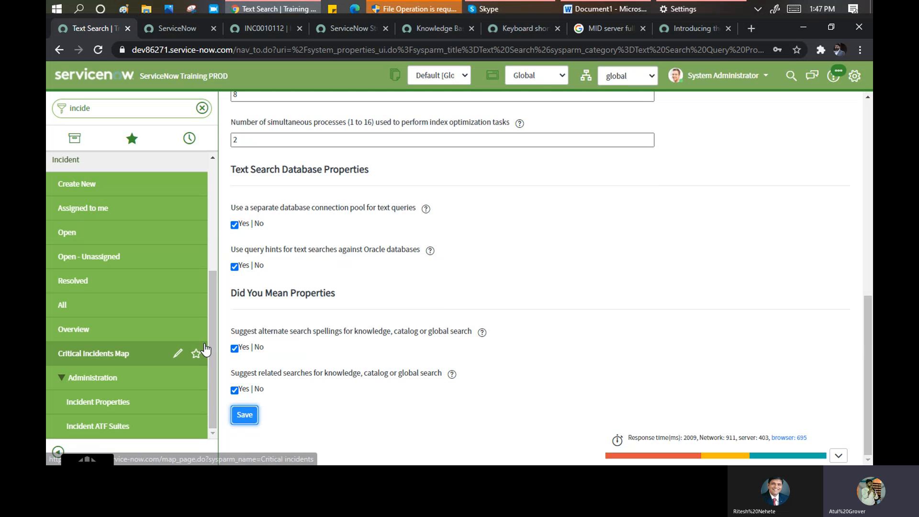
double_click(132, 105)
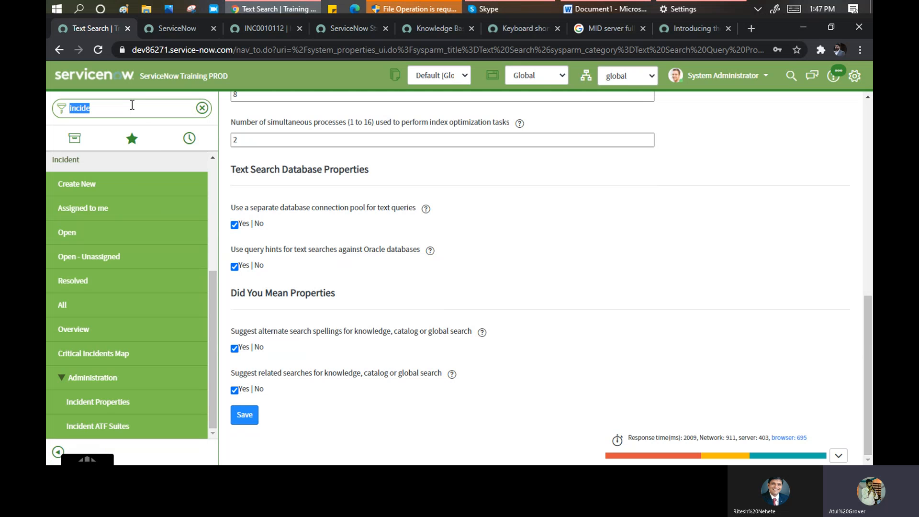
- Filter for 'global', open Global Text Search properties, and review the text_search_admin and admin roles
type("glo")
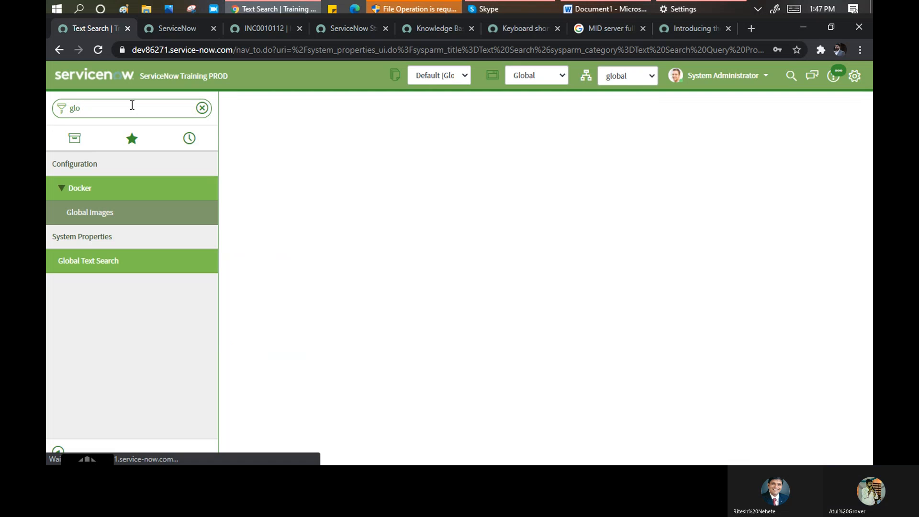
type("bal")
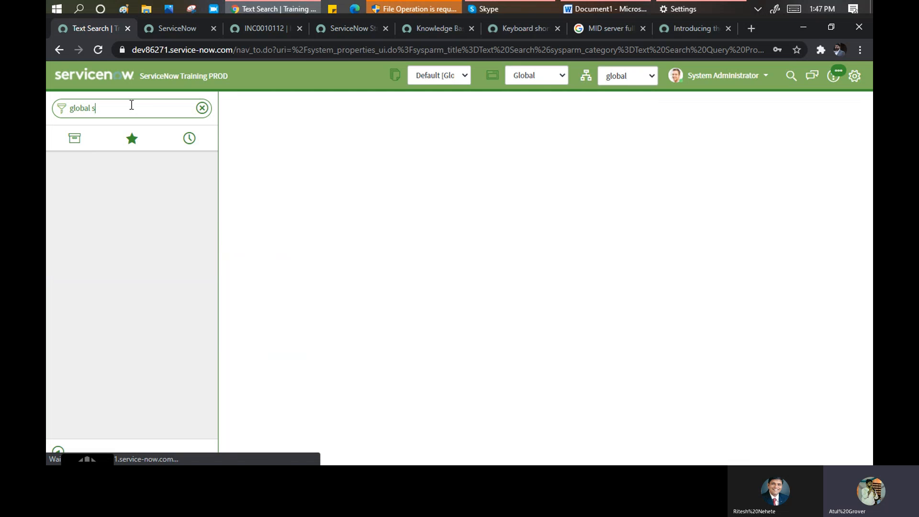
type(" s")
key("BackSpace")
key("BackSpace")
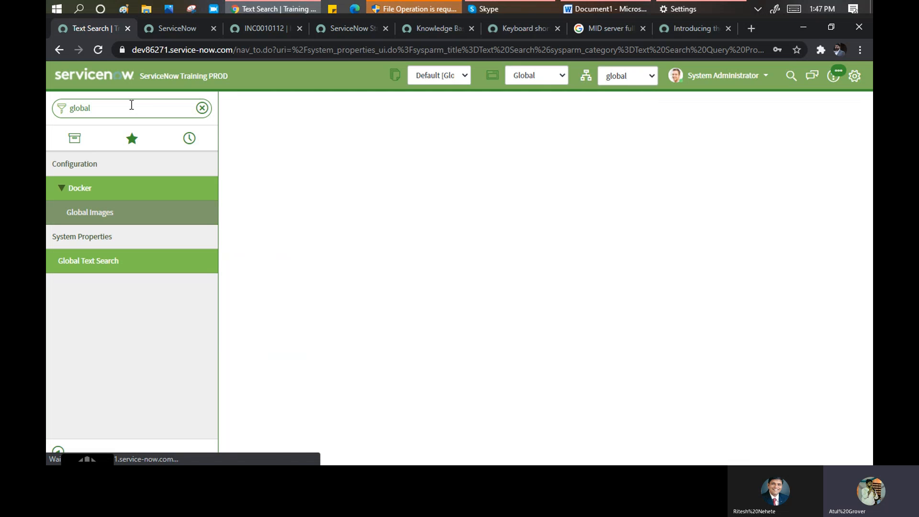
left_click(86, 263)
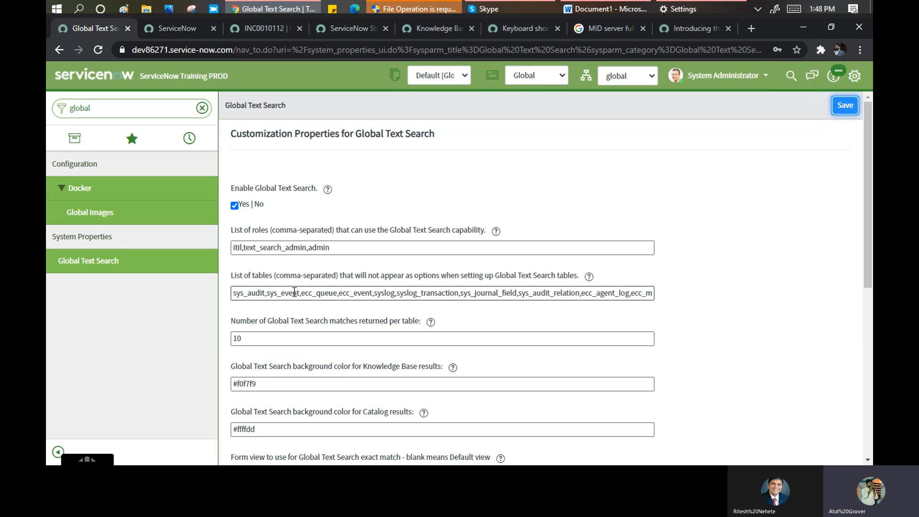
left_click_drag(264, 294, 669, 304)
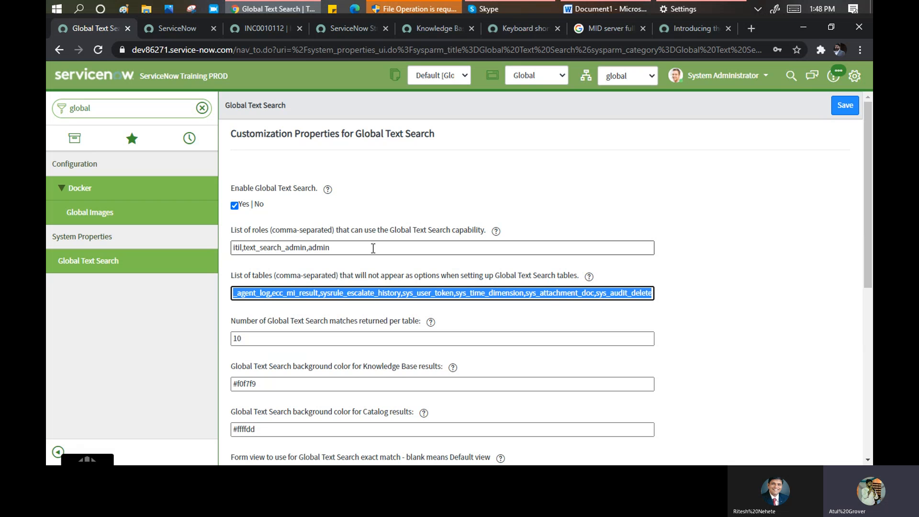
left_click(236, 249)
double_click(259, 248)
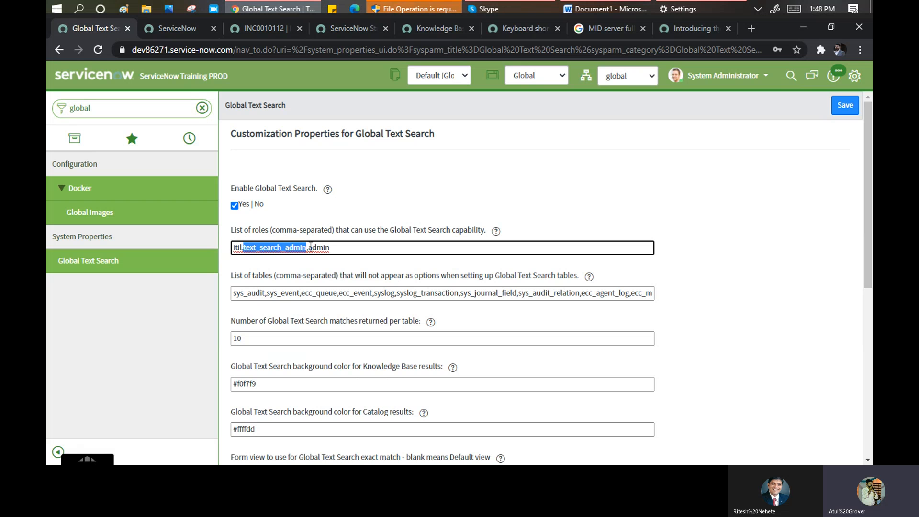
double_click(320, 247)
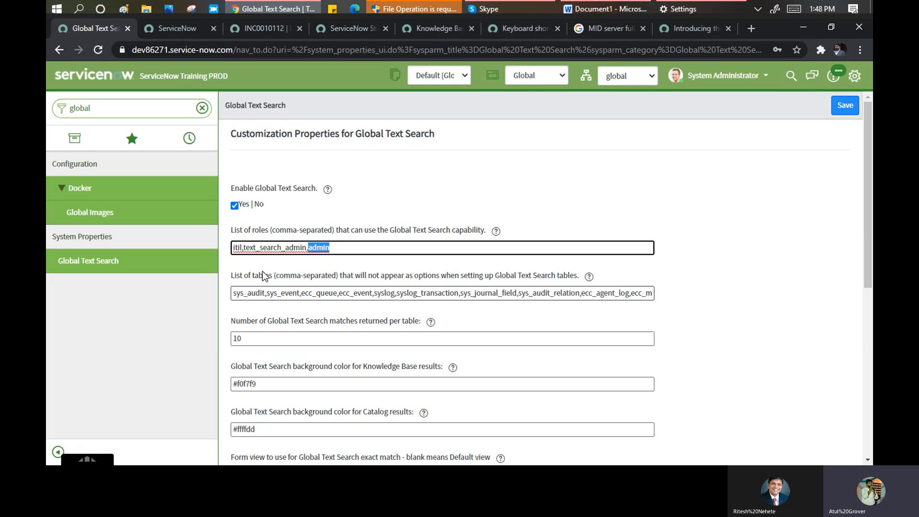
- Change matches returned per table from 10 to 50 and save the properties
scroll(262, 275, "down", 3)
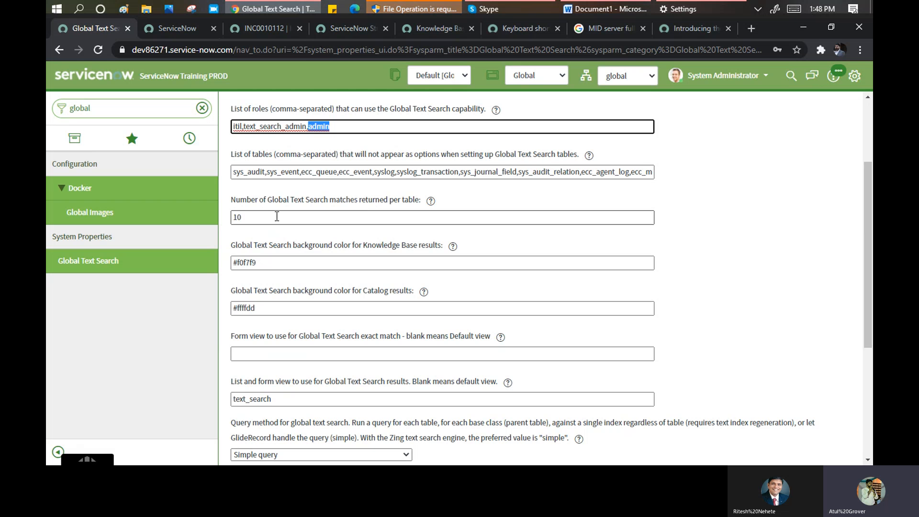
left_click(277, 217)
key("BackSpace")
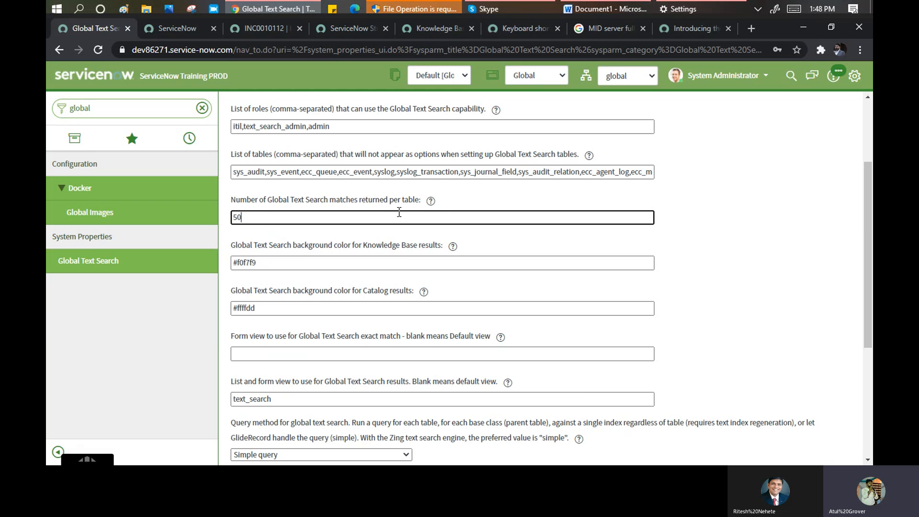
scroll(320, 267, "down", 2)
scroll(319, 268, "down", 3)
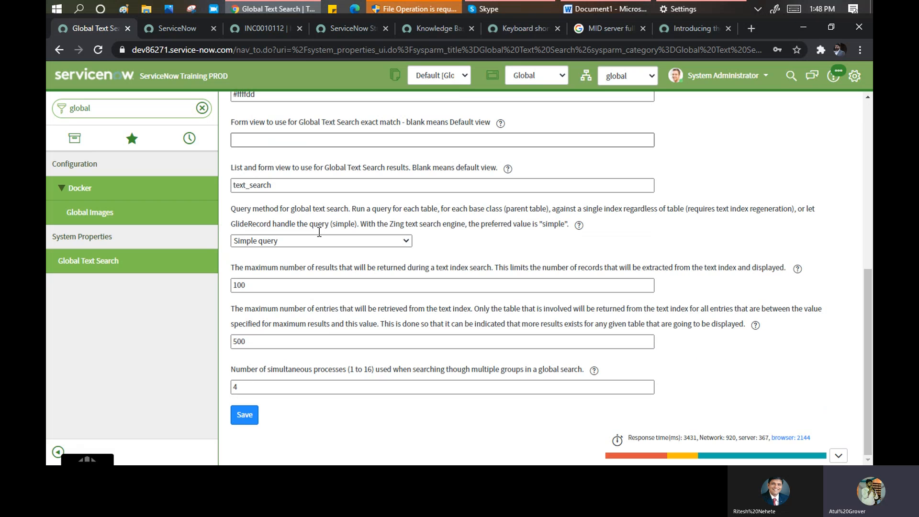
left_click(241, 418)
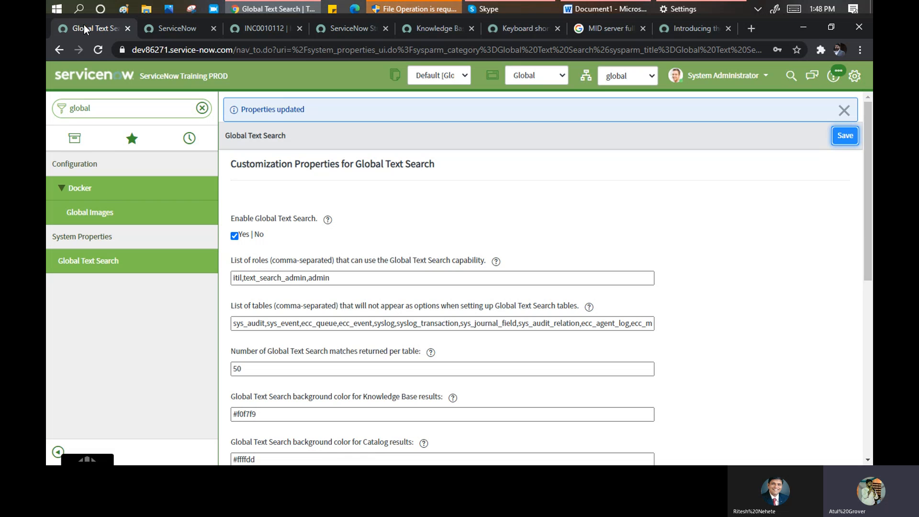
left_click(496, 8)
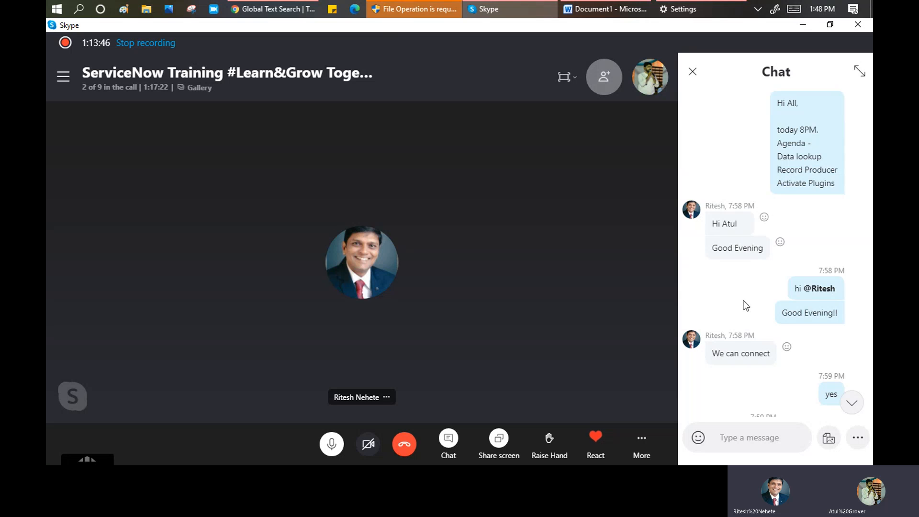
scroll(742, 296, "up", 3)
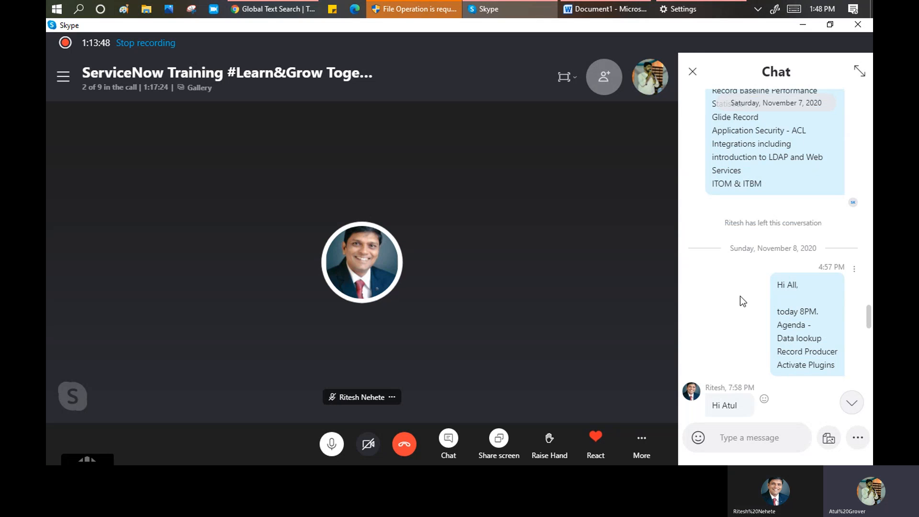
scroll(740, 296, "up", 1)
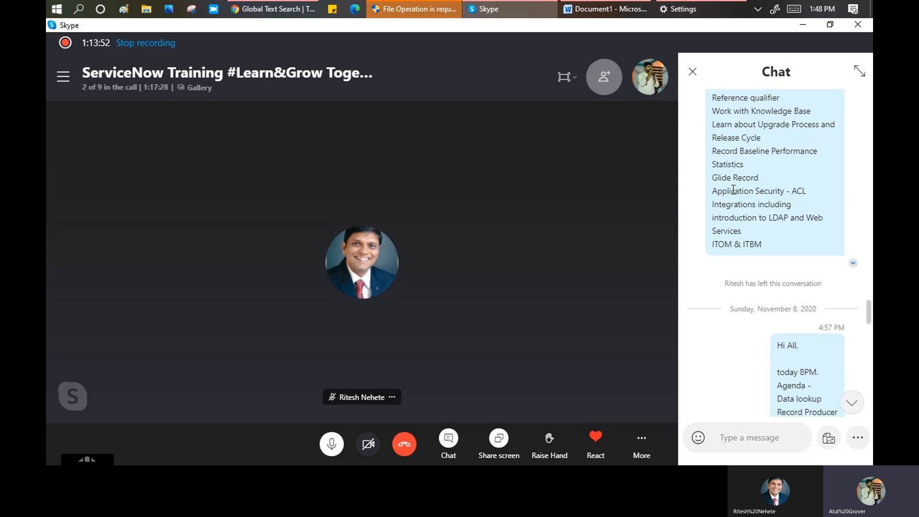
- Return to incident INC0010112 and examine the Caller field's value
left_click(278, 8)
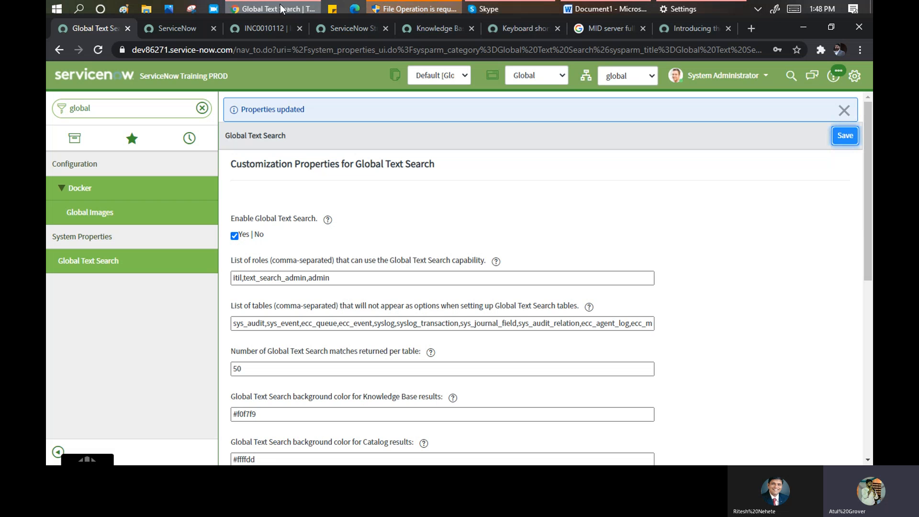
left_click(261, 27)
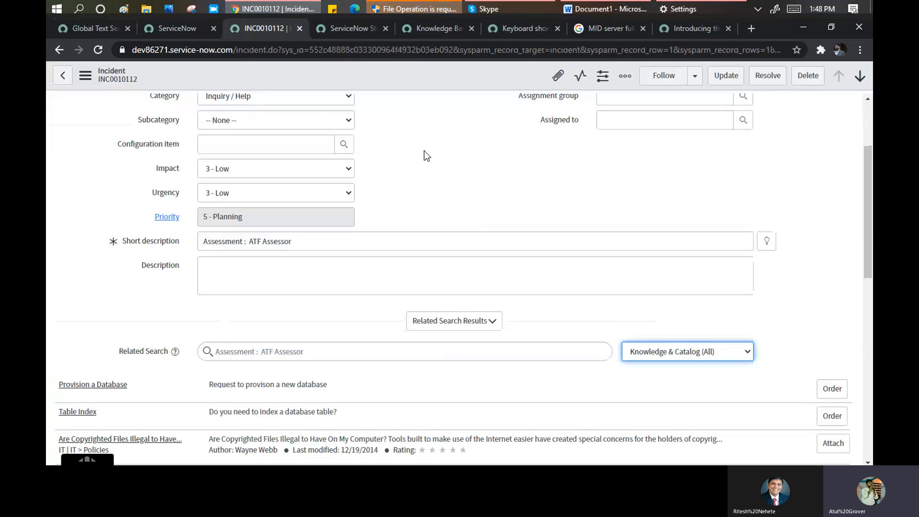
scroll(424, 151, "up", 3)
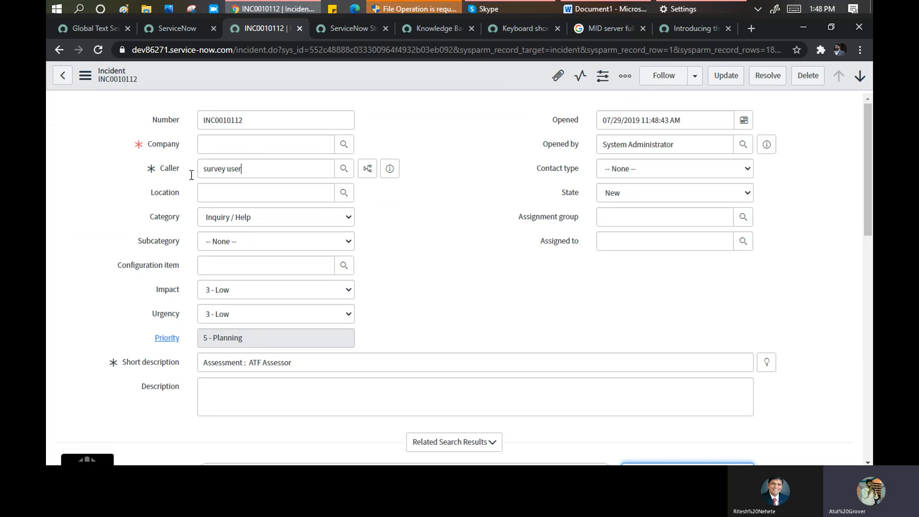
left_click(168, 170)
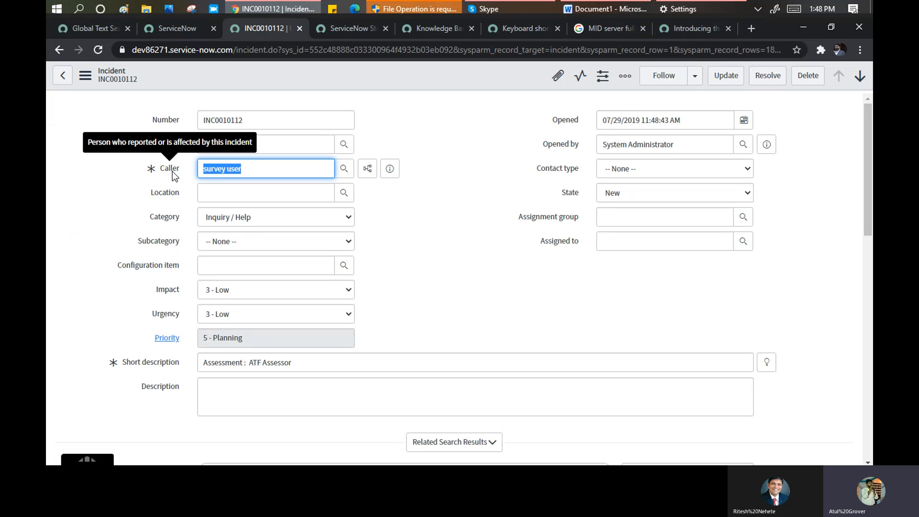
left_click(263, 171)
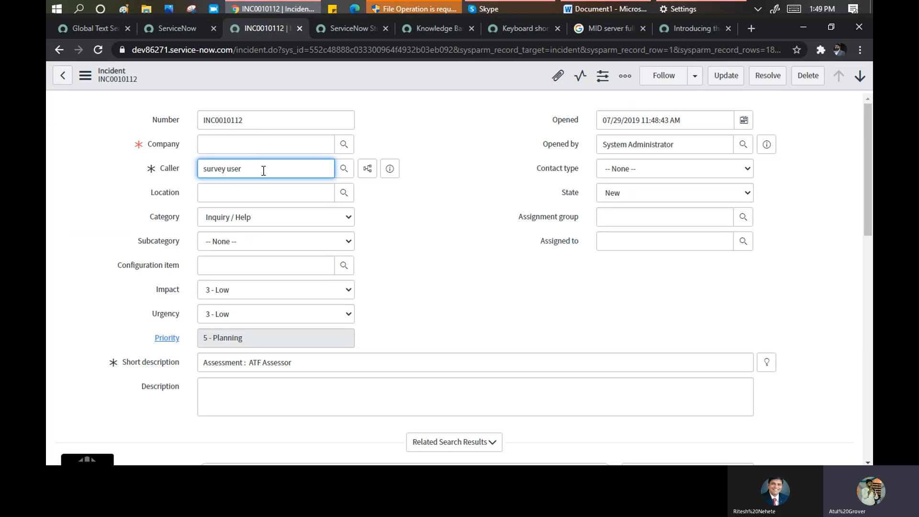
left_click_drag(248, 170, 180, 172)
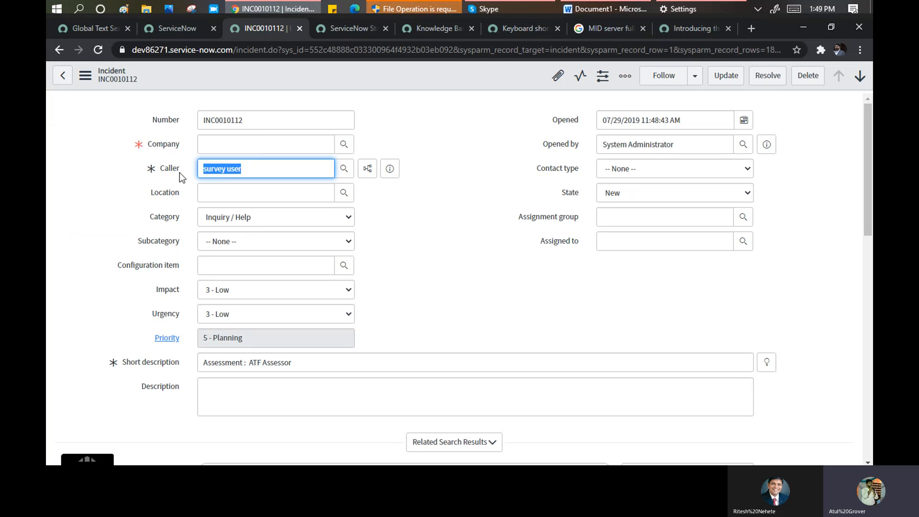
left_click(274, 169)
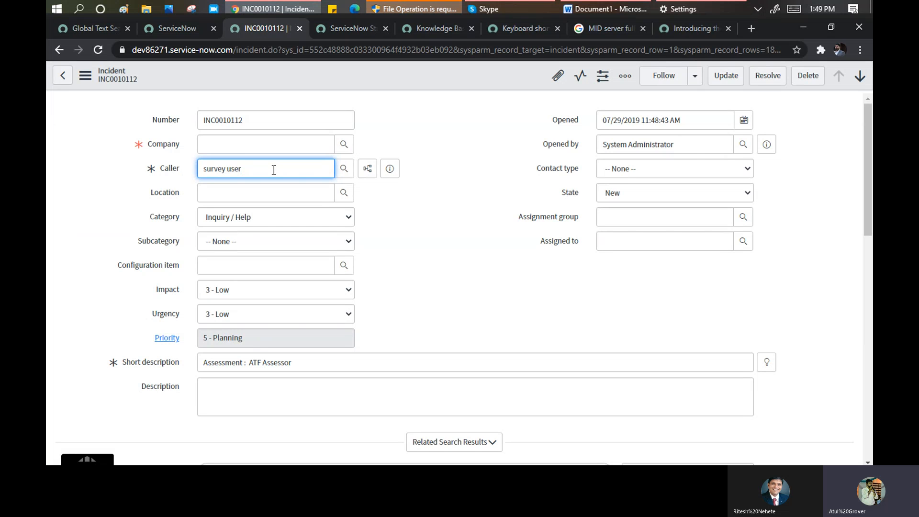
left_click(166, 174)
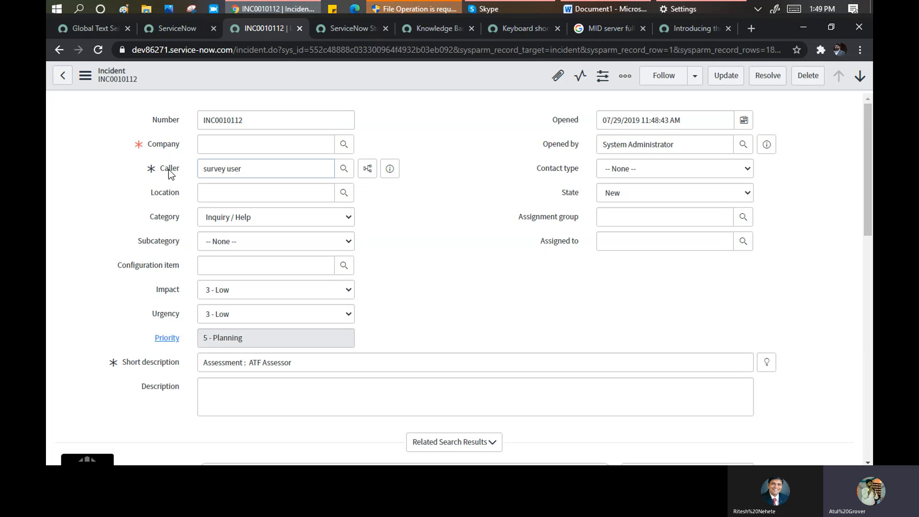
- Bring up the Caller label's Configure Label/Dictionary/Styles context menu
right_click(160, 171)
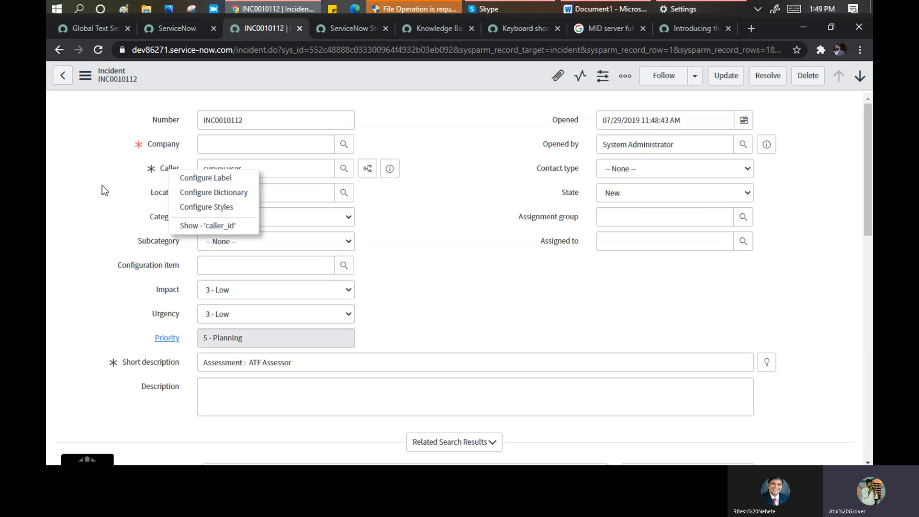
left_click(102, 186)
left_click(169, 168)
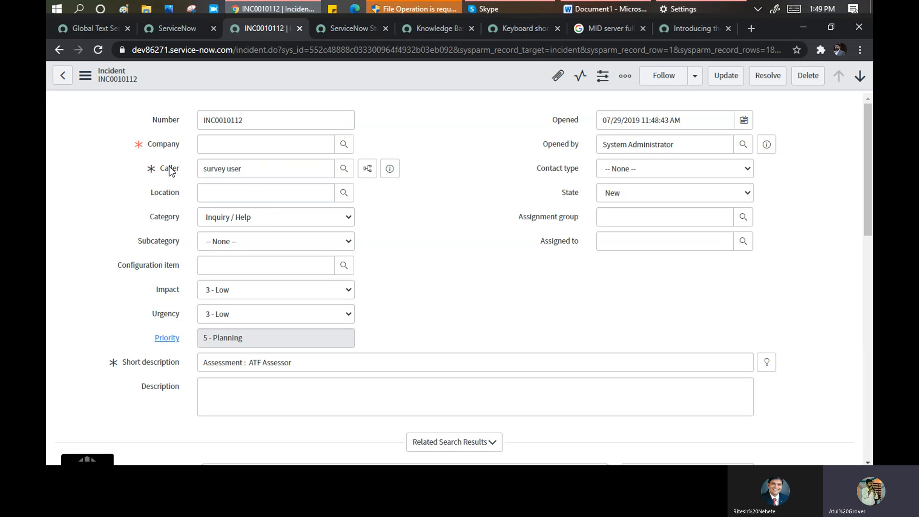
right_click(169, 168)
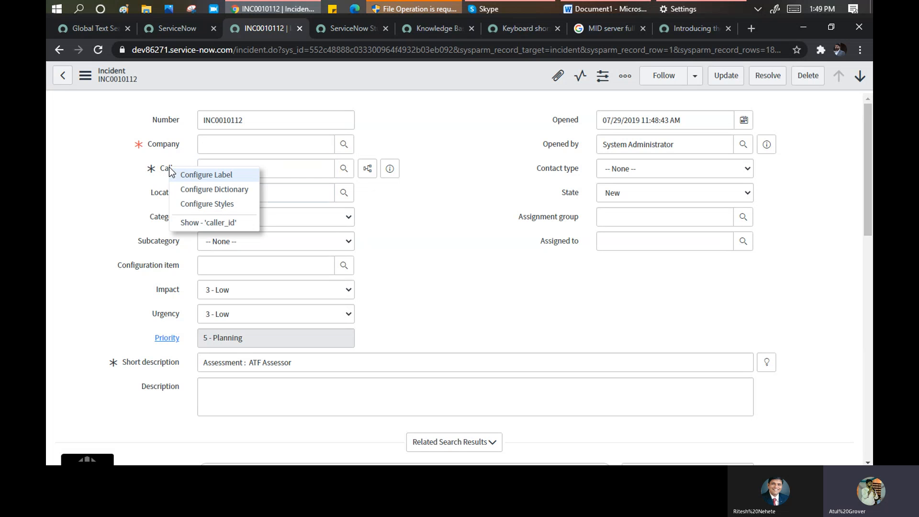
- Open the Caller field's dictionary entry and check its Reference type
left_click(202, 190)
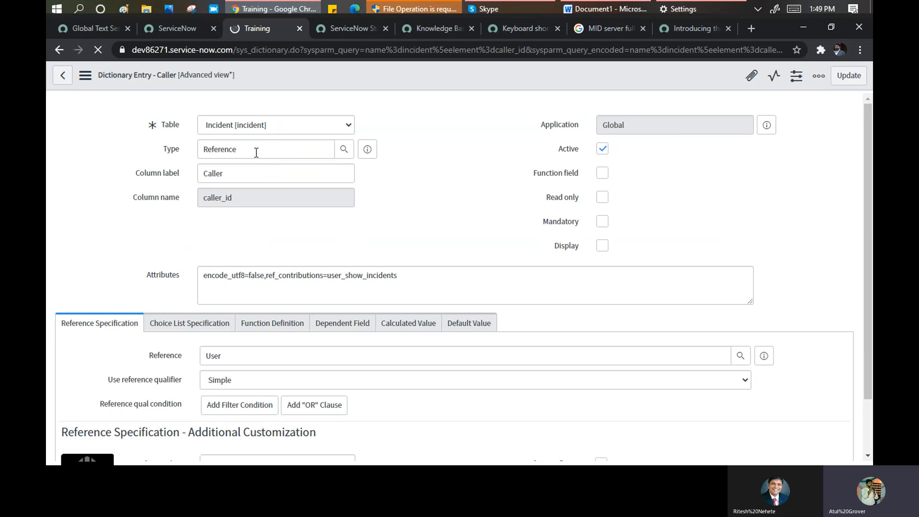
left_click(256, 152)
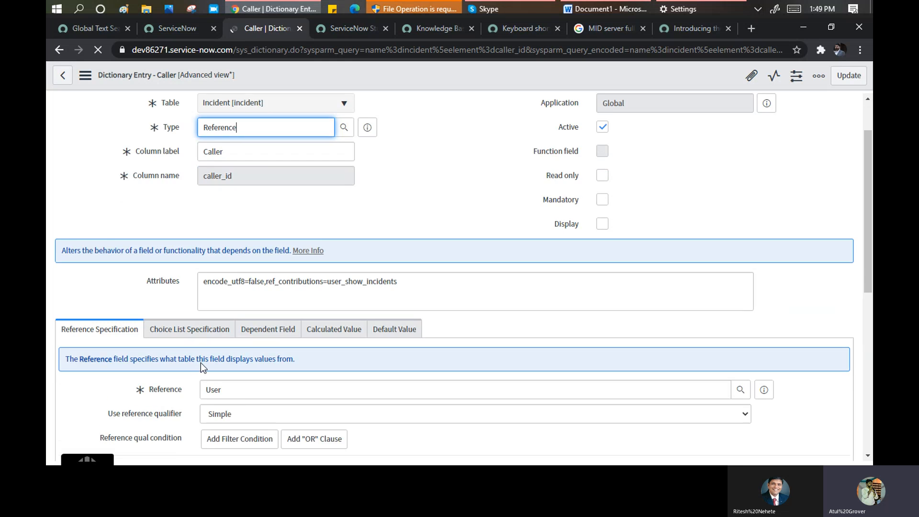
scroll(211, 354, "down", 4)
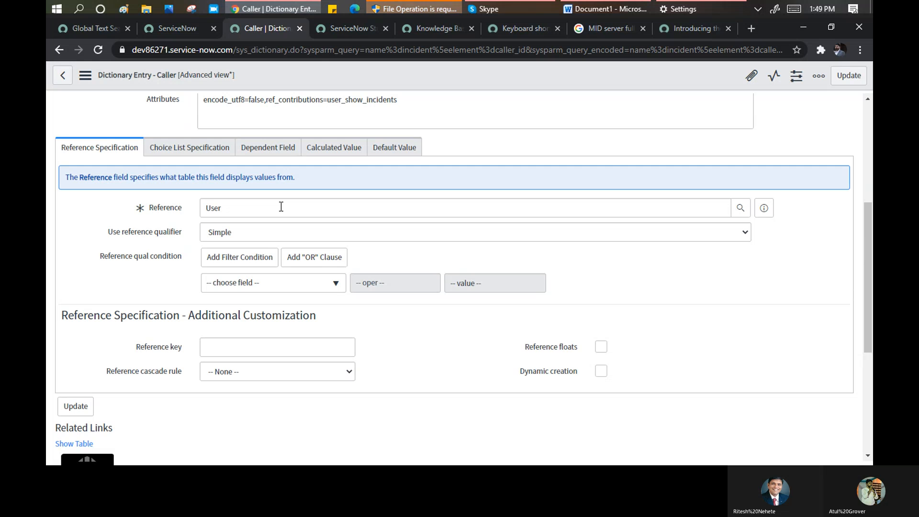
- Review the Choice List, Dependent Field, Calculated Value, Default Value and Reference Specification tabs
left_click(190, 151)
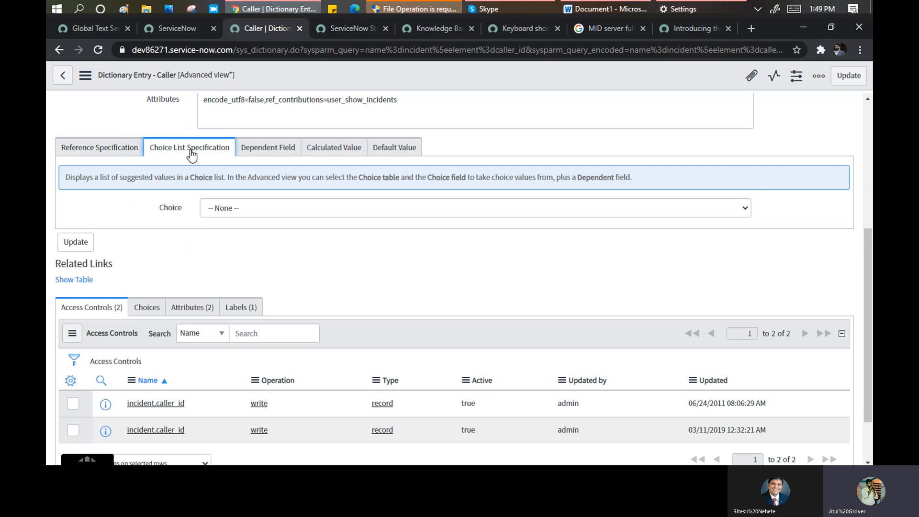
left_click(267, 151)
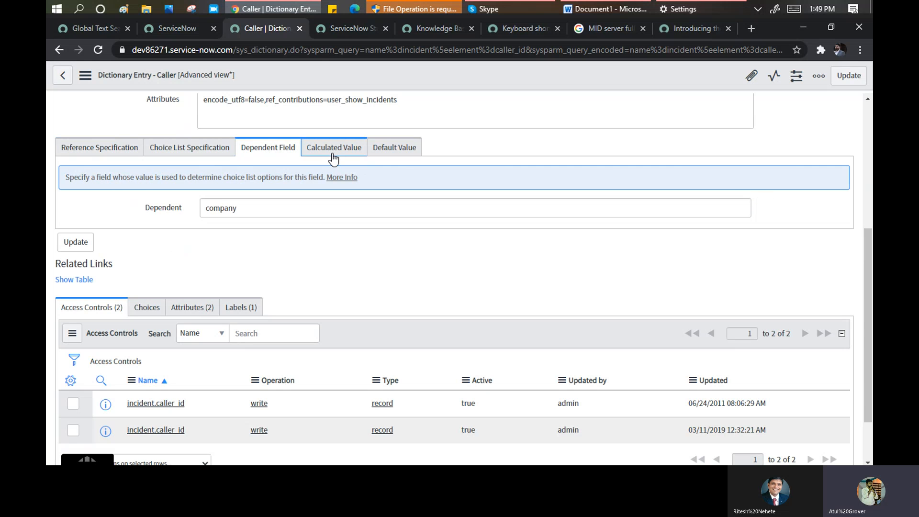
left_click(334, 152)
left_click(267, 152)
left_click(330, 149)
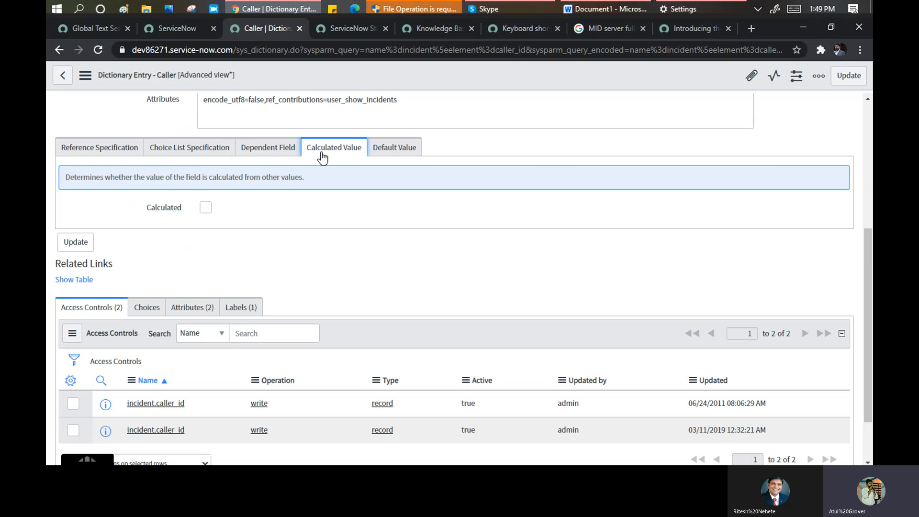
left_click(400, 148)
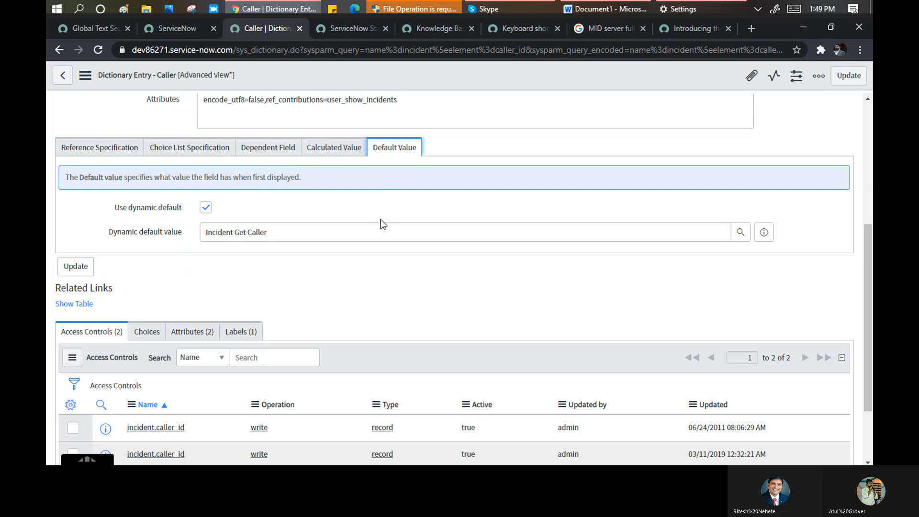
scroll(369, 291, "up", 5)
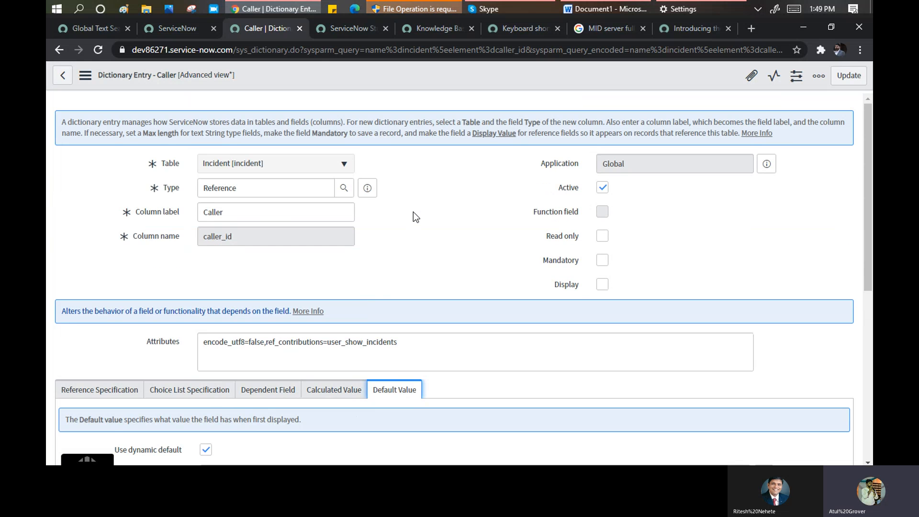
scroll(414, 212, "down", 1)
scroll(413, 212, "down", 2)
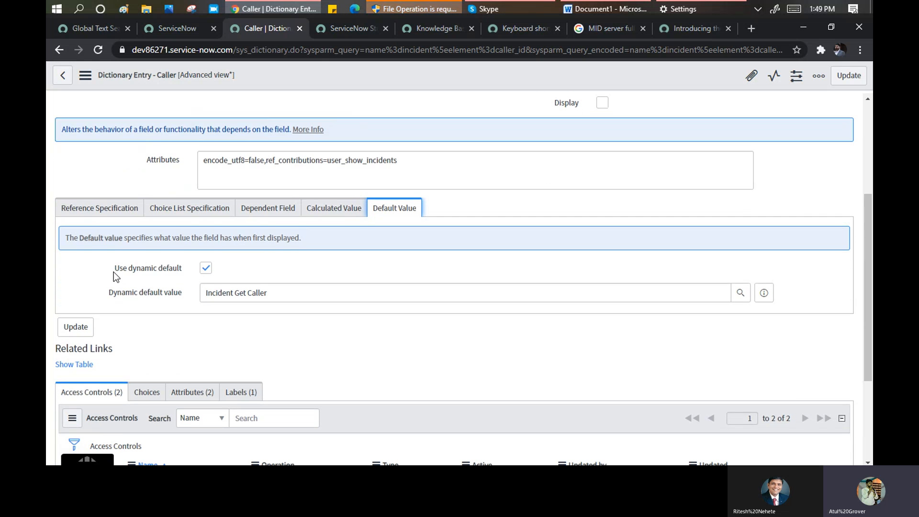
left_click(100, 213)
scroll(154, 308, "down", 3)
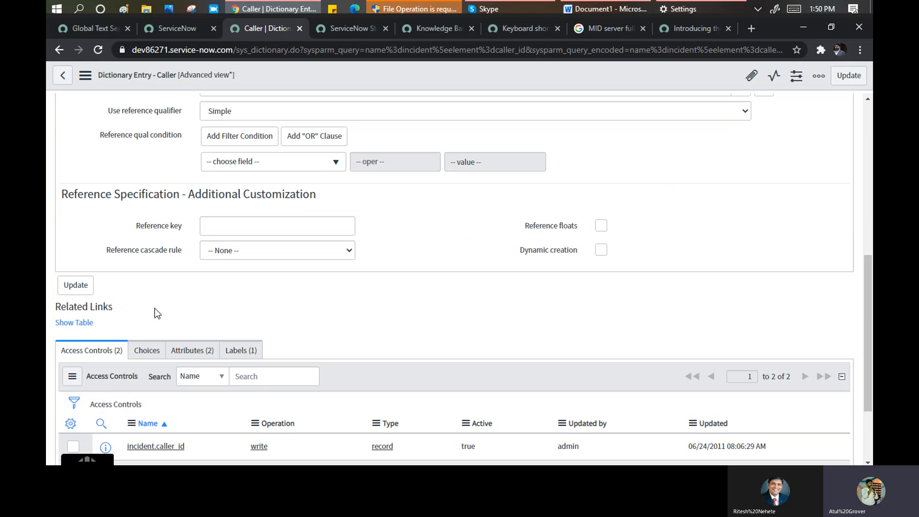
scroll(308, 312, "down", 2)
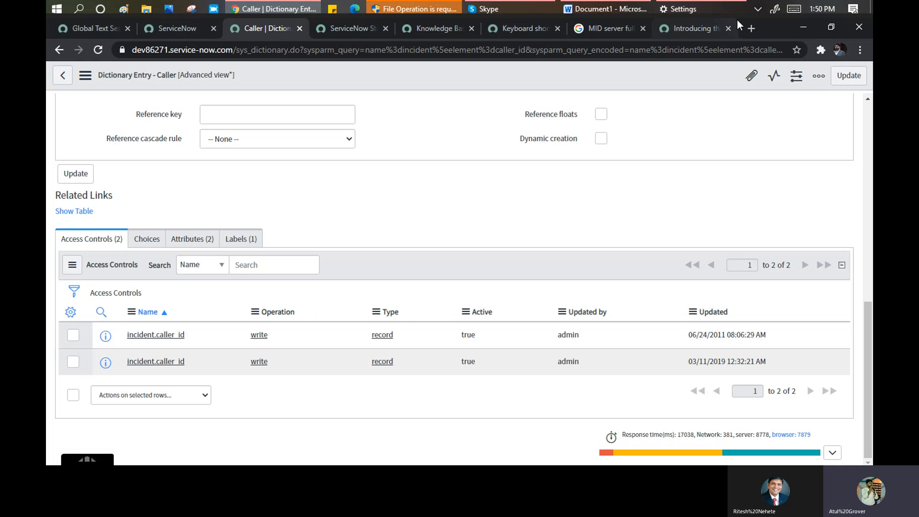
- Search Google for 'ITBM' from a new tab and switch to image results
left_click(750, 28)
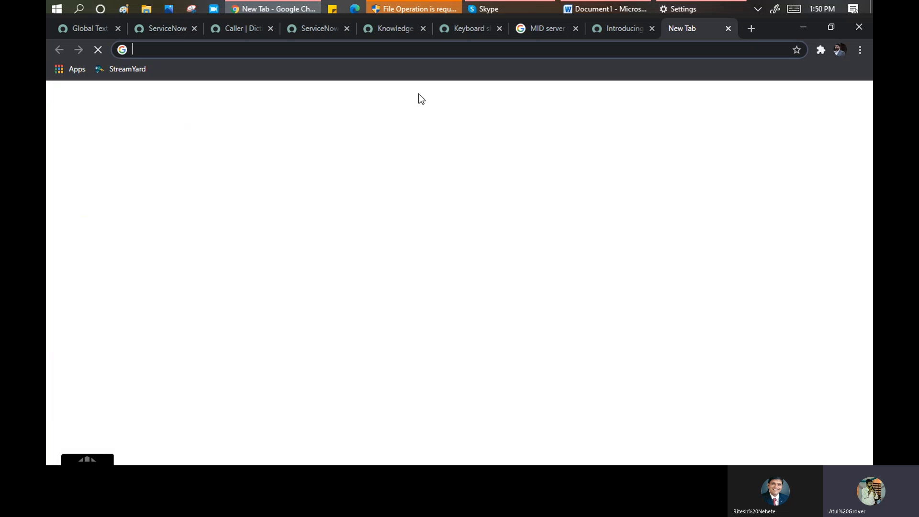
type("ITBM")
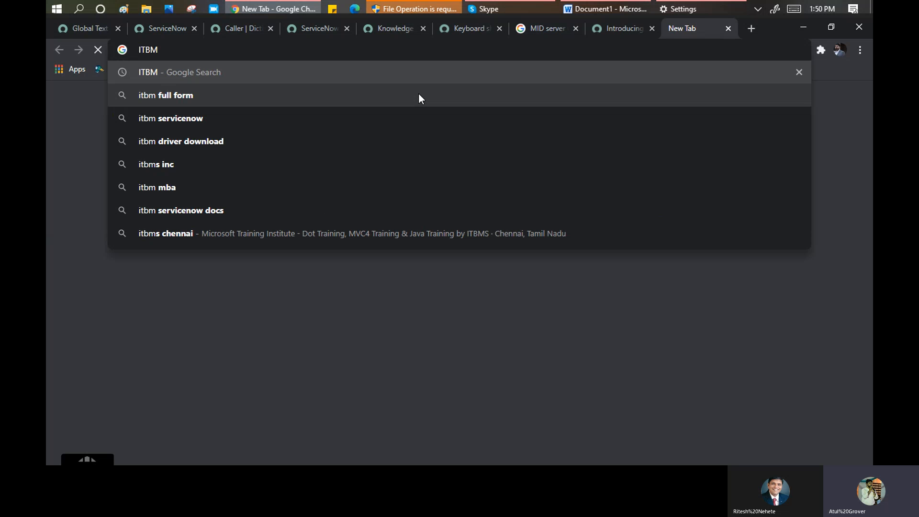
key("Return")
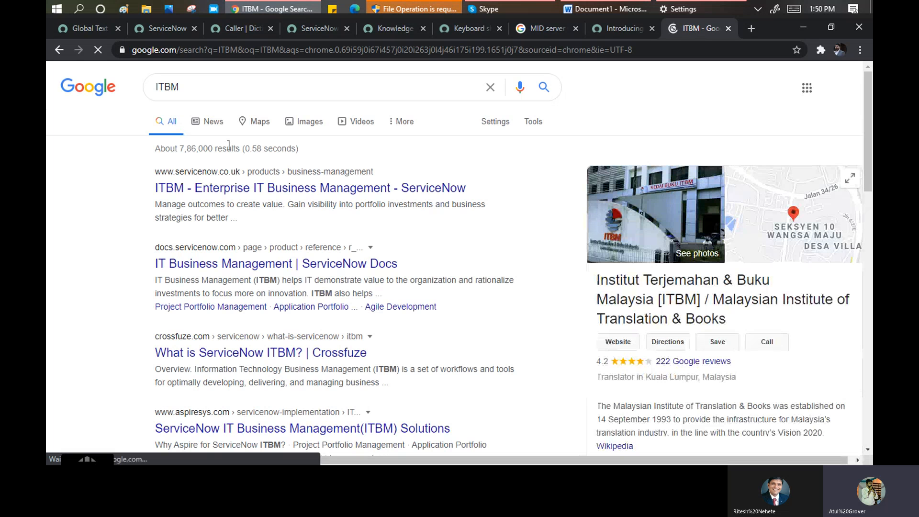
left_click(309, 129)
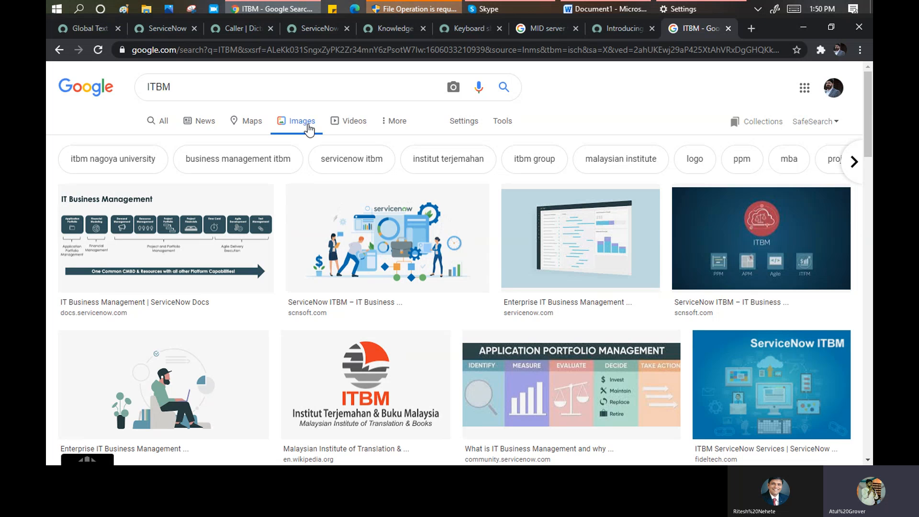
- Open the IT Business Management | ServiceNow Docs page from its image result and scroll through it
left_click(174, 214)
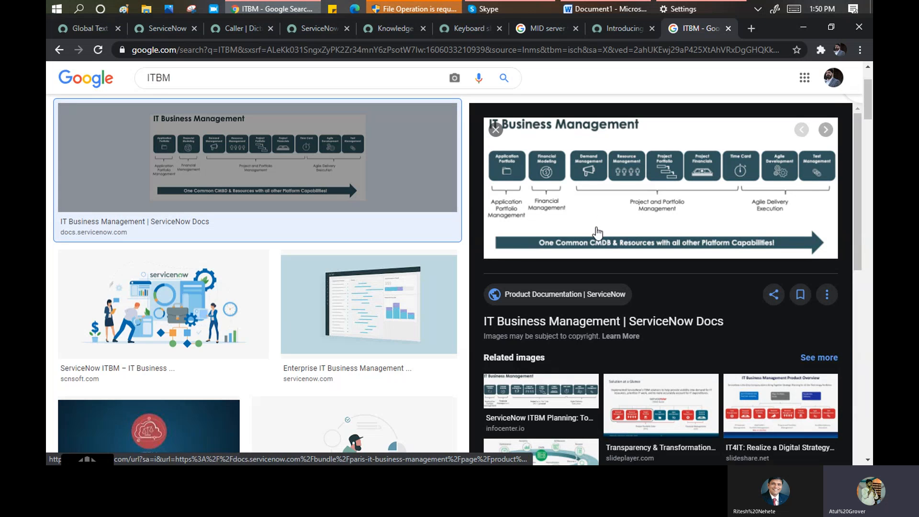
left_click(594, 212)
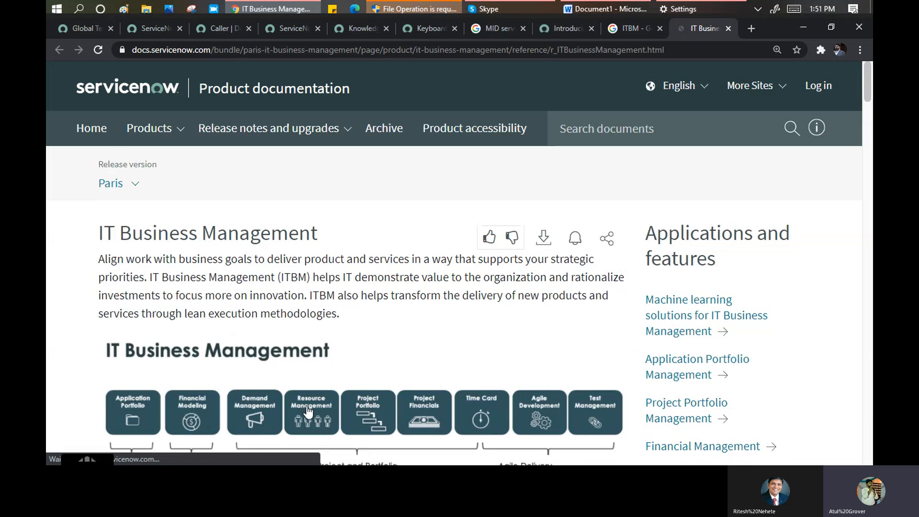
scroll(308, 411, "down", 2)
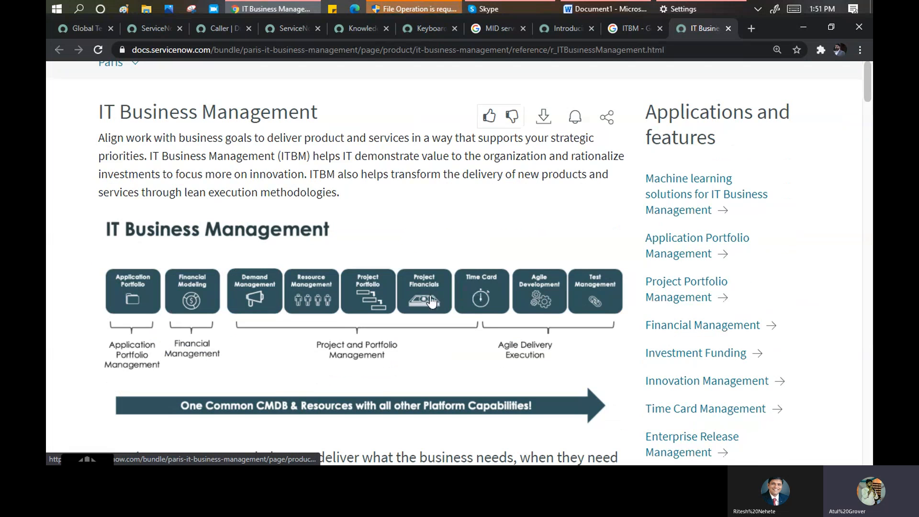
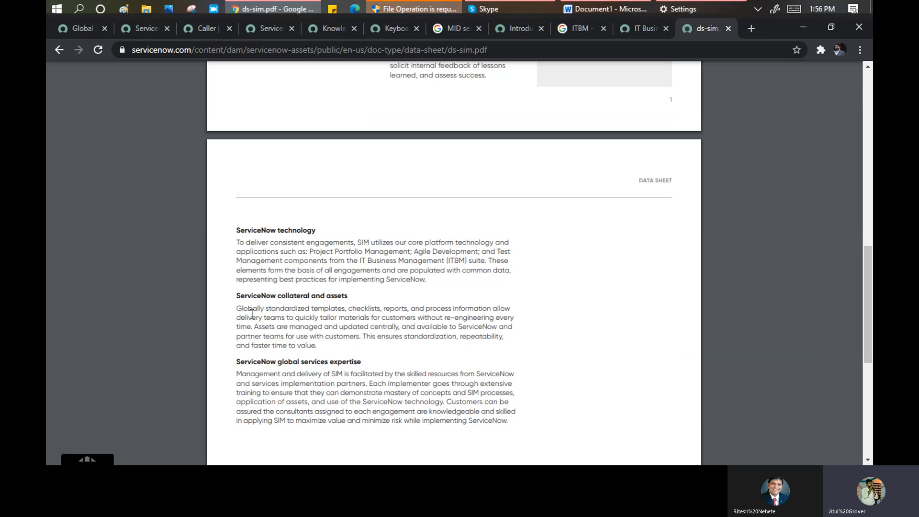
- Highlight the collateral and assets heading in the ds-sim.pdf data sheet
left_click_drag(262, 296, 364, 300)
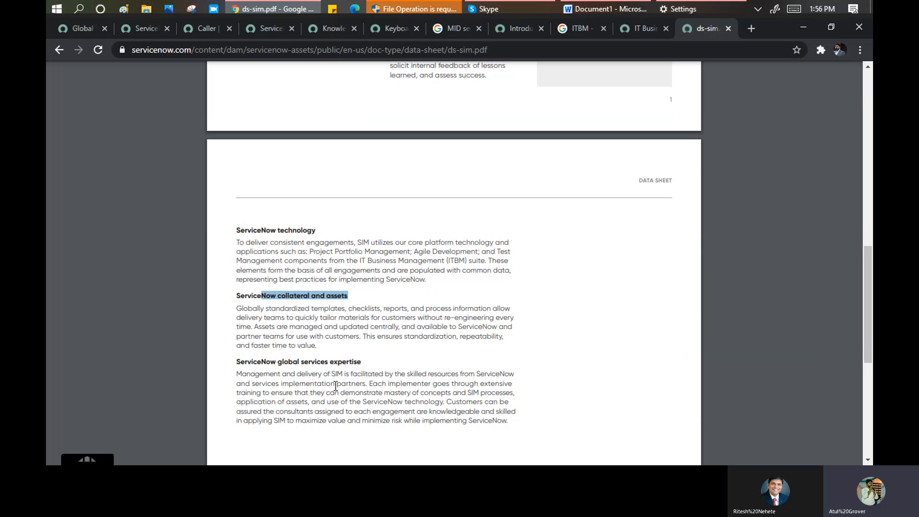
scroll(344, 269, "up", 9)
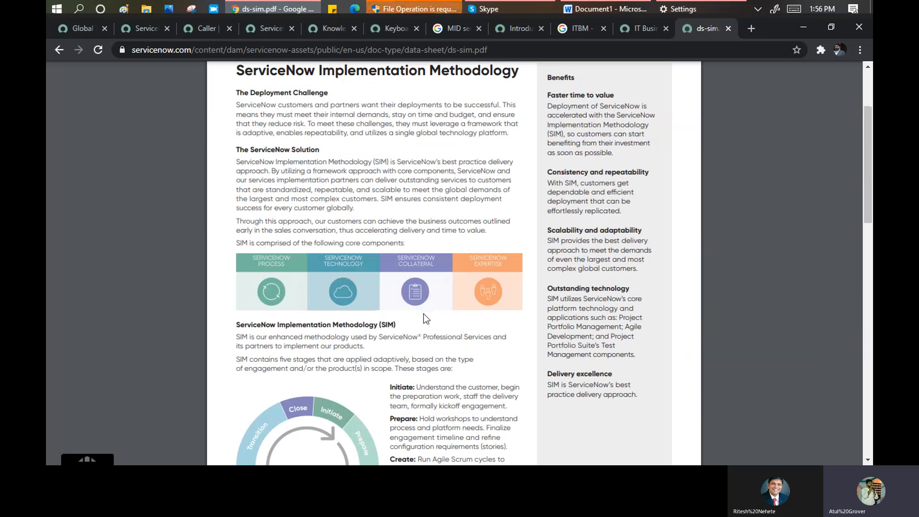
scroll(421, 293, "down", 4)
scroll(407, 333, "down", 5)
- Highlight the 'ServiceNow global services expertise' heading on page 2 and review the surrounding pages
left_click_drag(236, 362, 359, 355)
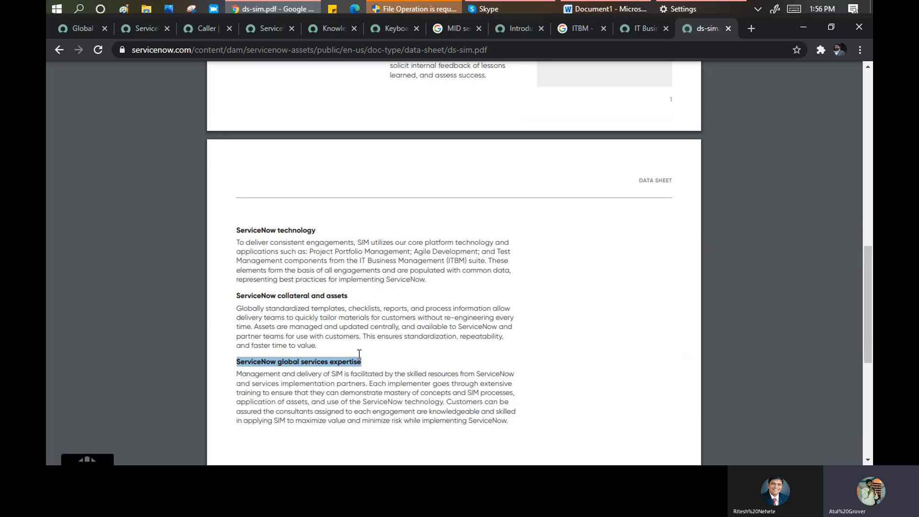
scroll(424, 275, "up", 4)
scroll(422, 272, "up", 4)
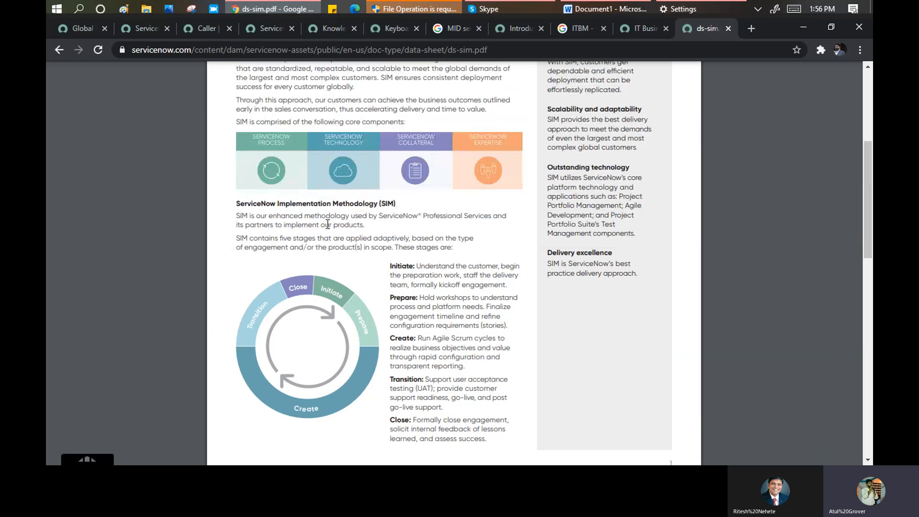
scroll(349, 213, "up", 5)
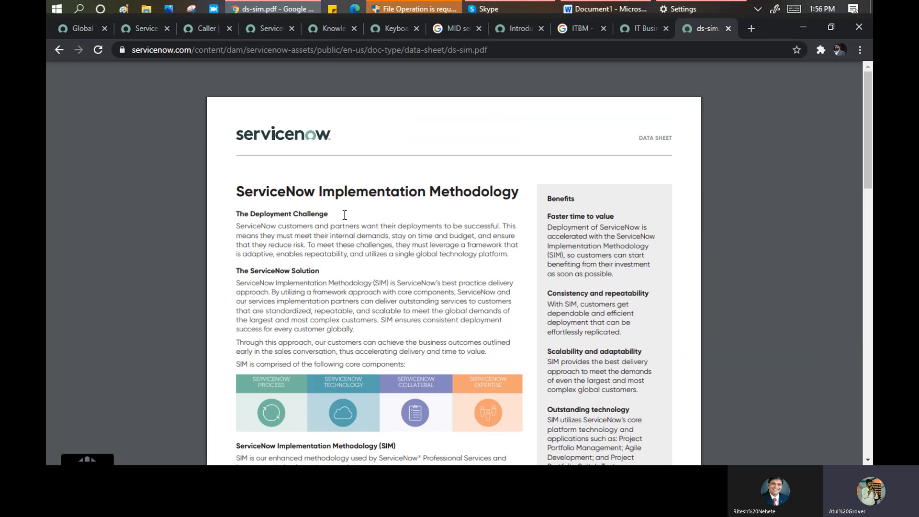
scroll(344, 215, "down", 1)
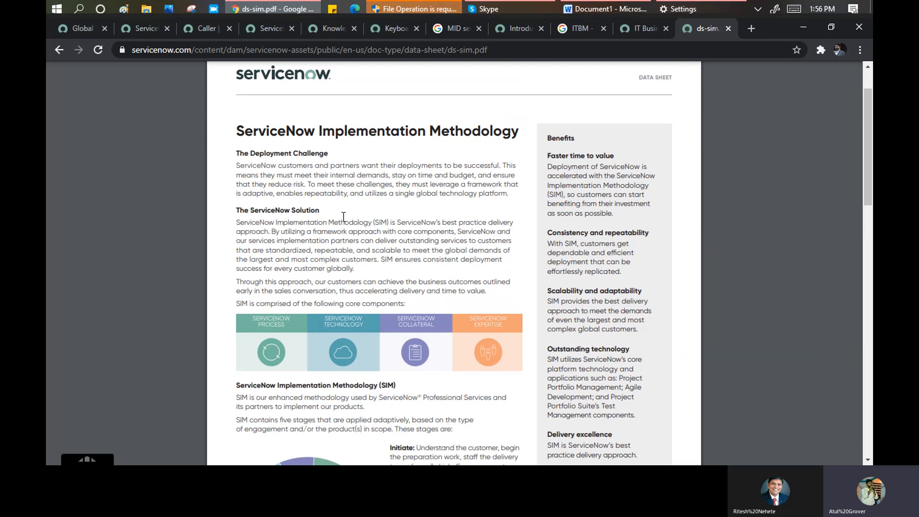
scroll(349, 220, "down", 10)
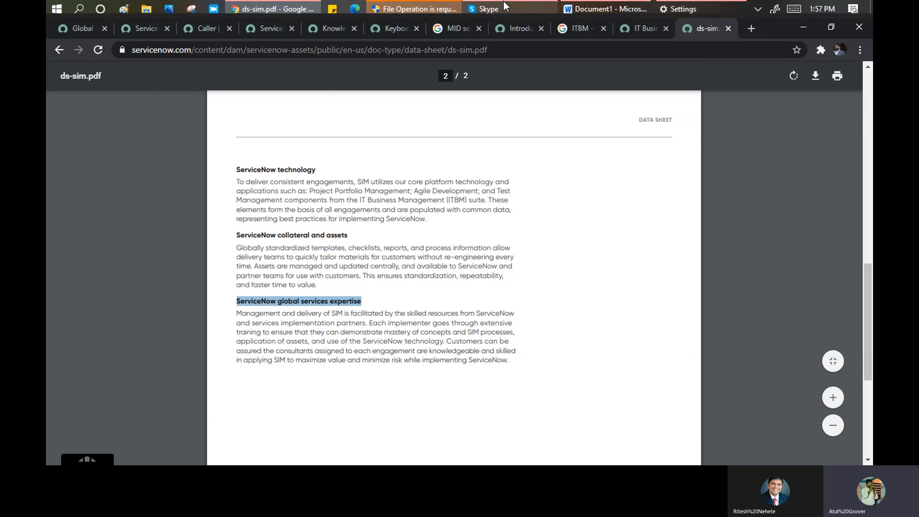
mouse_move(504, 10)
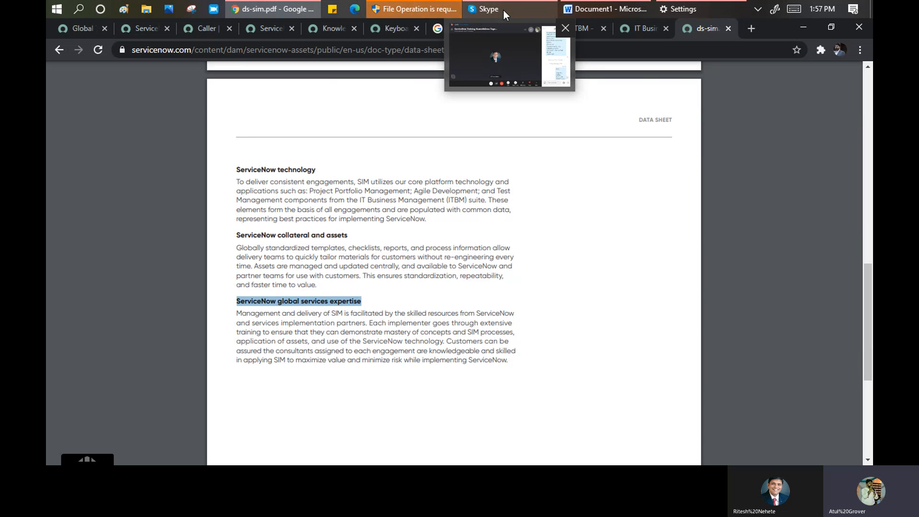
left_click(503, 9)
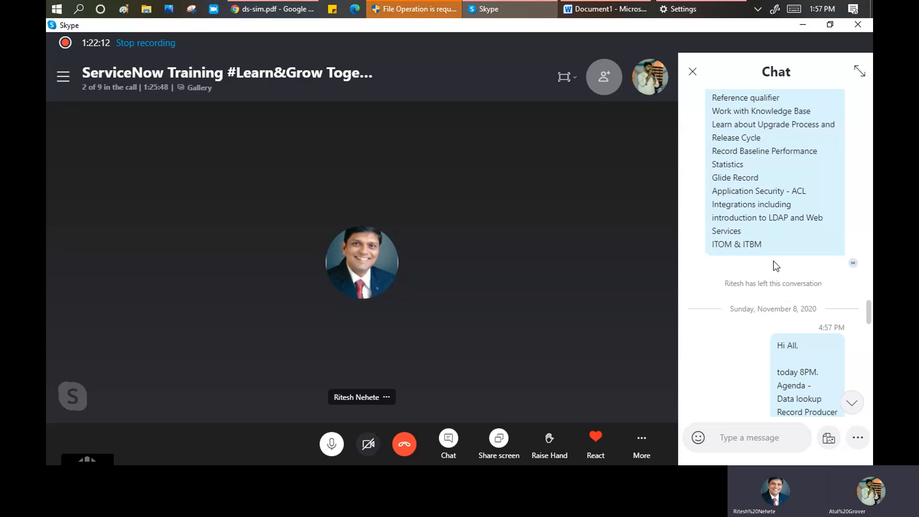
left_click_drag(762, 244, 709, 248)
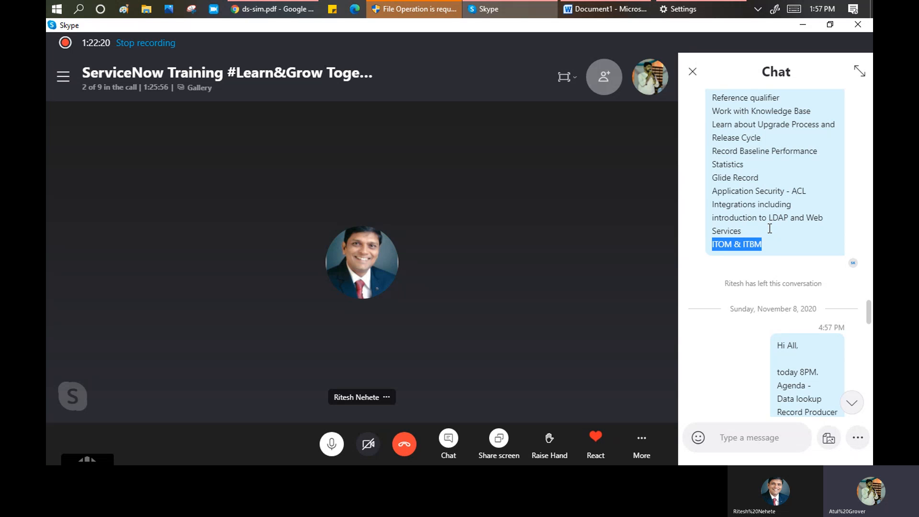
left_click(807, 197)
left_click_drag(771, 173, 703, 178)
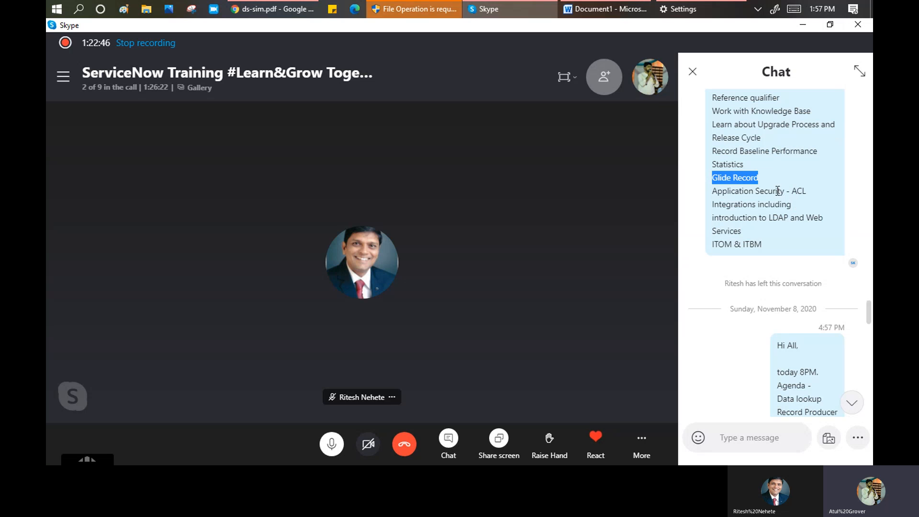
left_click(775, 172)
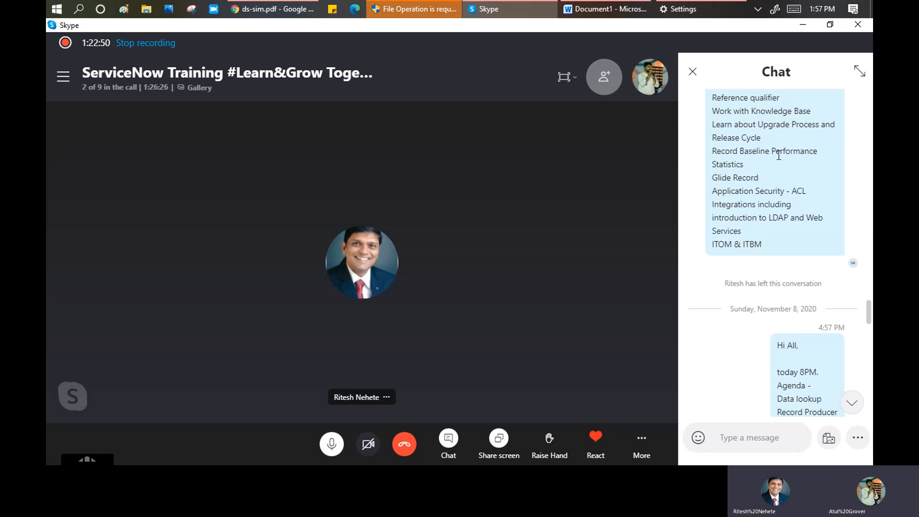
double_click(779, 153)
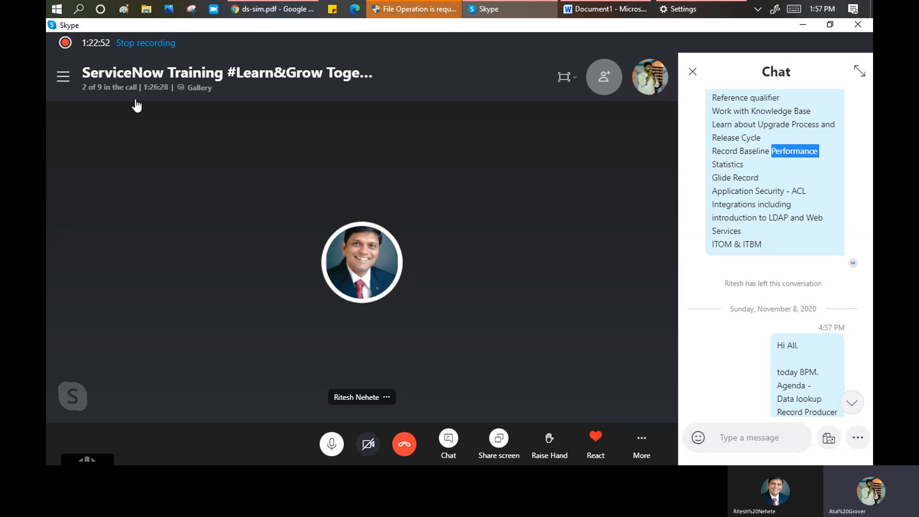
key("alt+Tab")
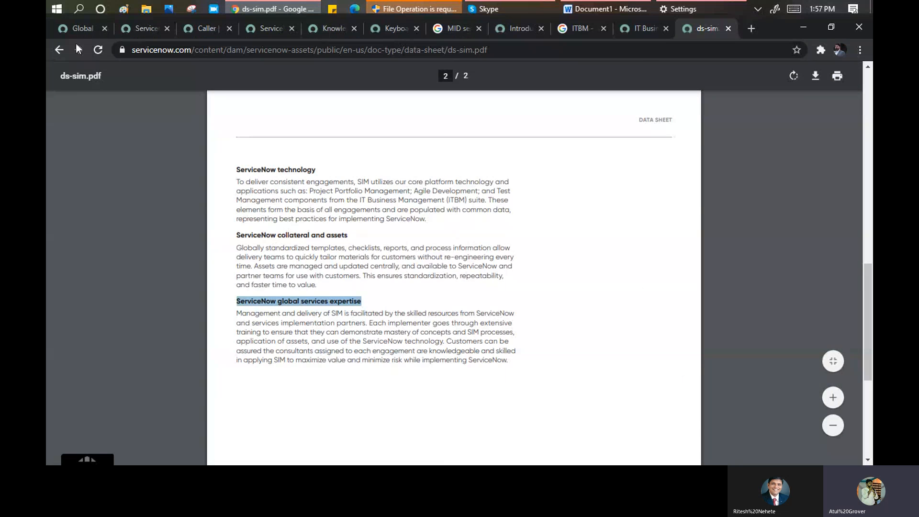
- On the ServiceNow tab, filter the navigator by 'performance' and open Performance Analytics > Admin Console
left_click(76, 35)
double_click(110, 103)
type("p")
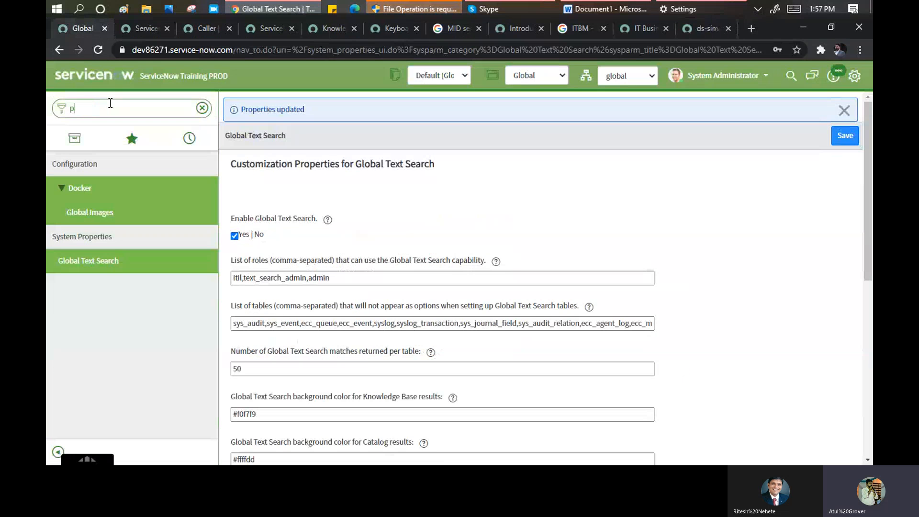
type("erfor")
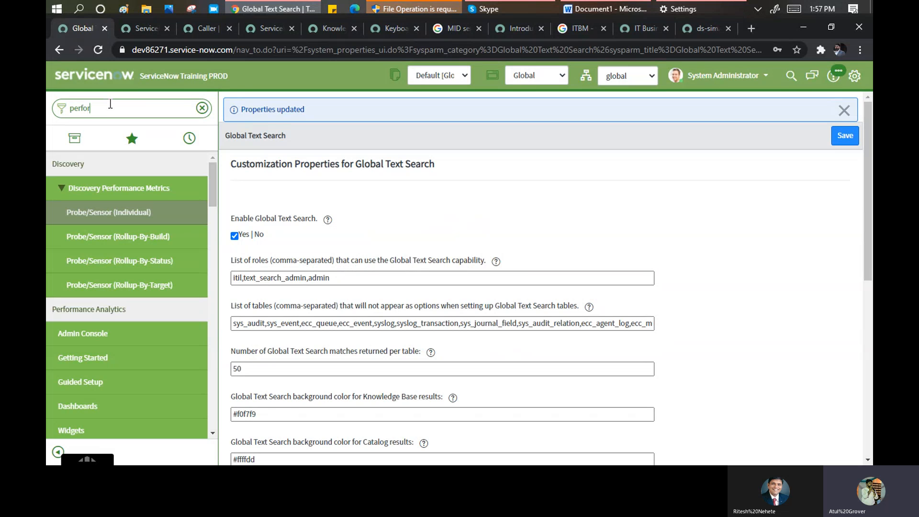
type("ma")
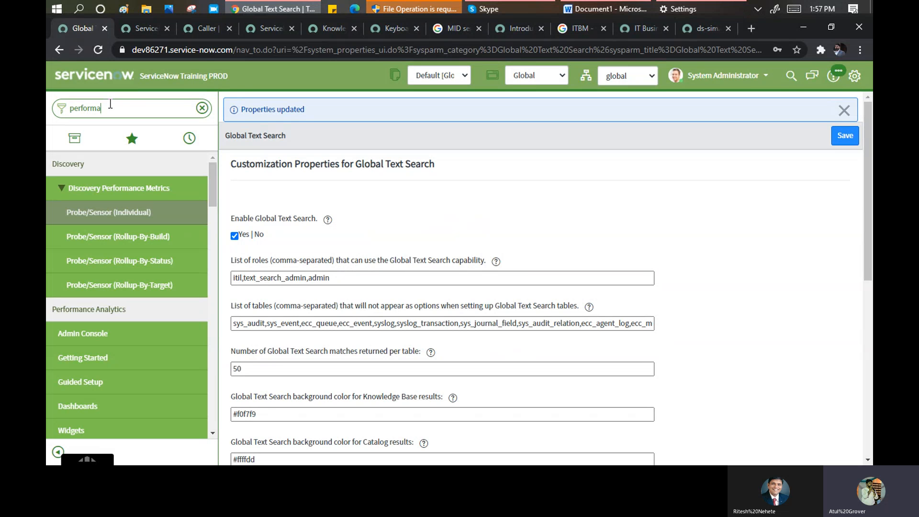
type("nce")
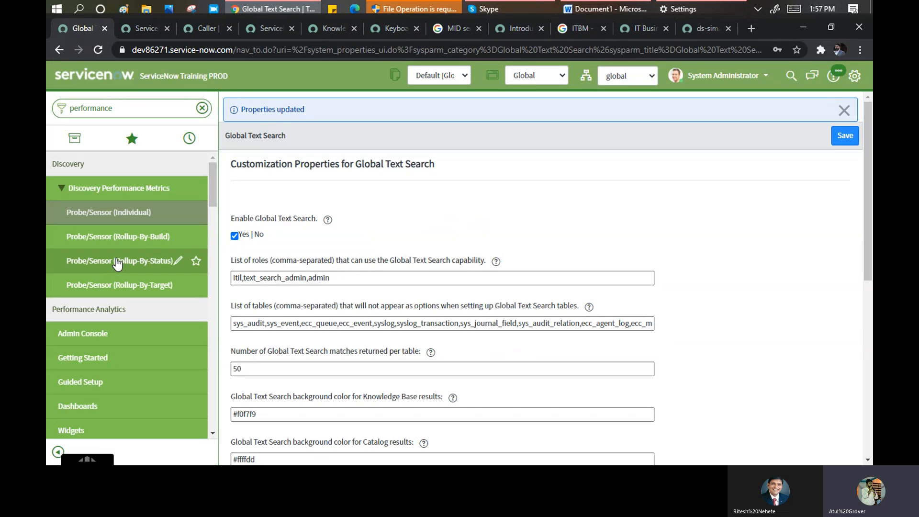
scroll(99, 284, "down", 1)
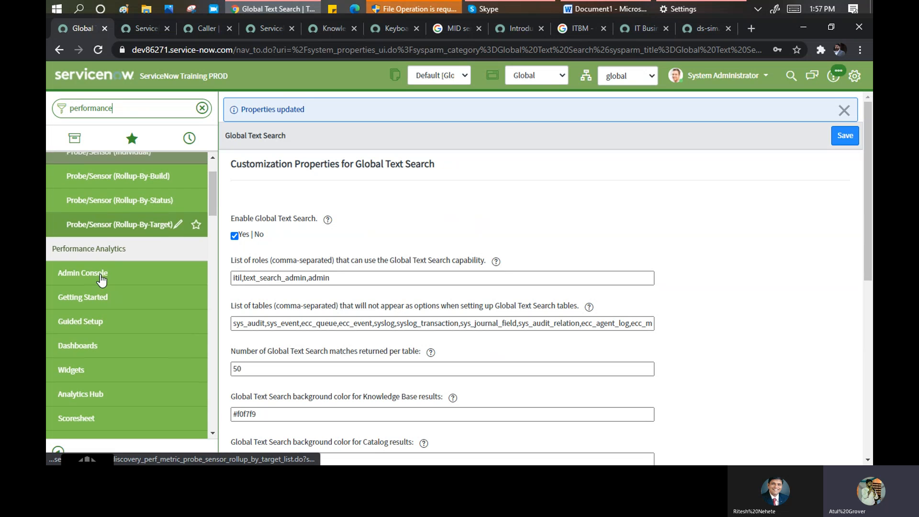
left_click(90, 276)
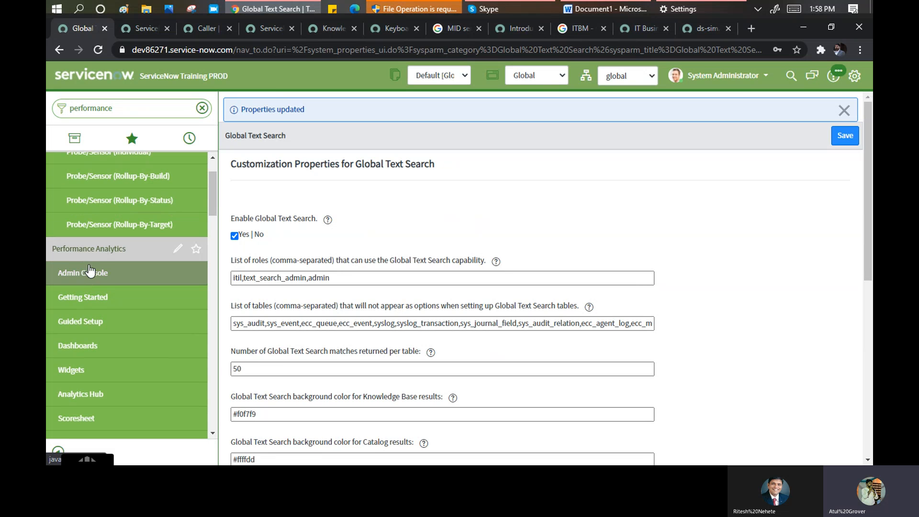
left_click(120, 274)
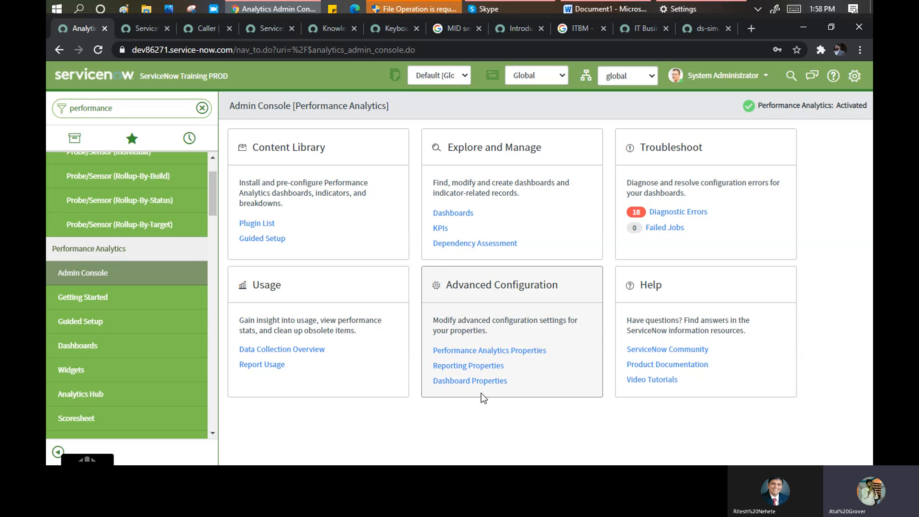
- Open Performance Analytics Dashboards and choose the Admin Console dashboard card
left_click(108, 354)
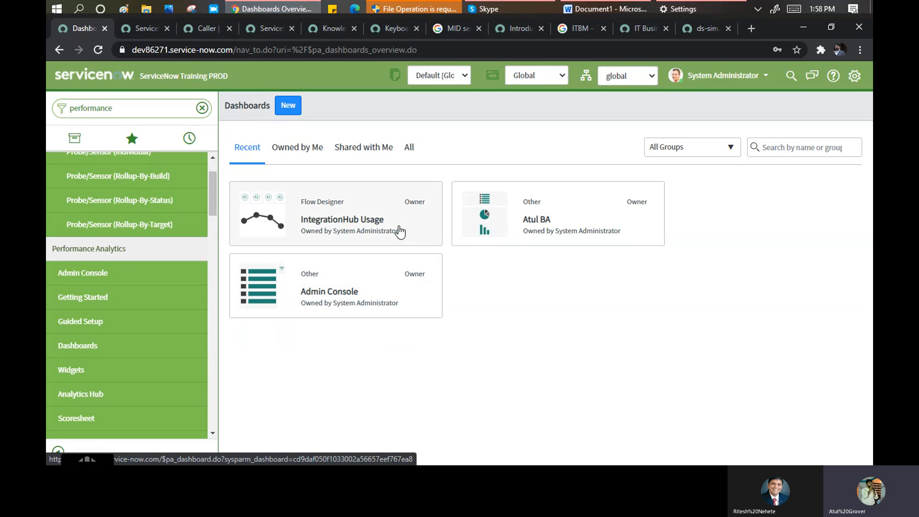
left_click(334, 300)
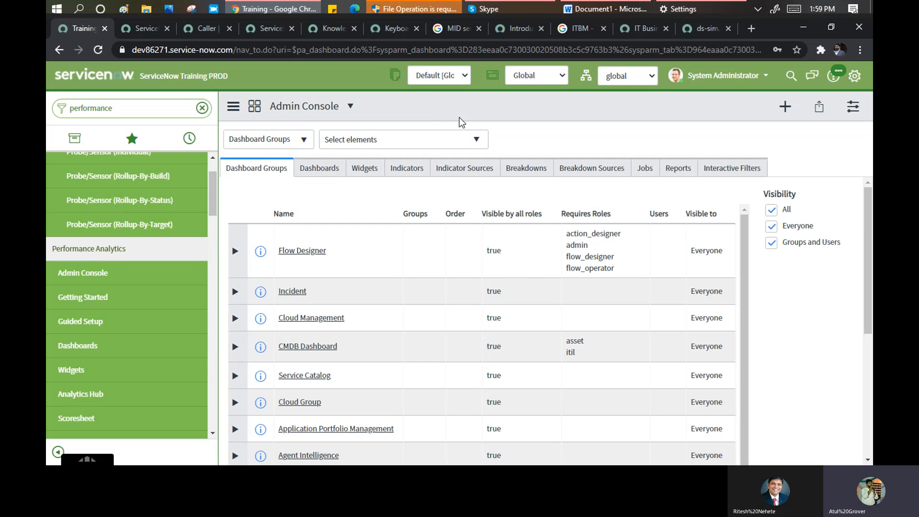
- Browse the Admin Console's Dashboards and Widgets tabs, scrolling the widgets list, then switch to Skype
left_click(309, 171)
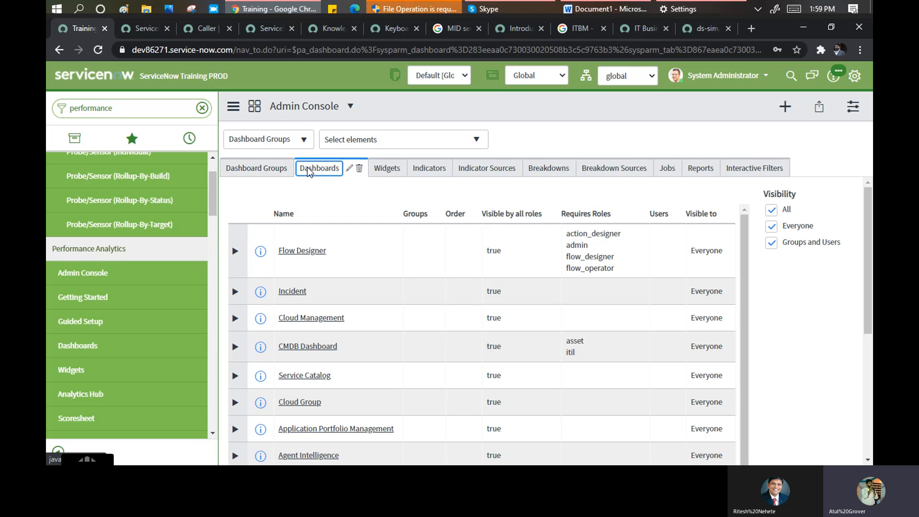
left_click(361, 171)
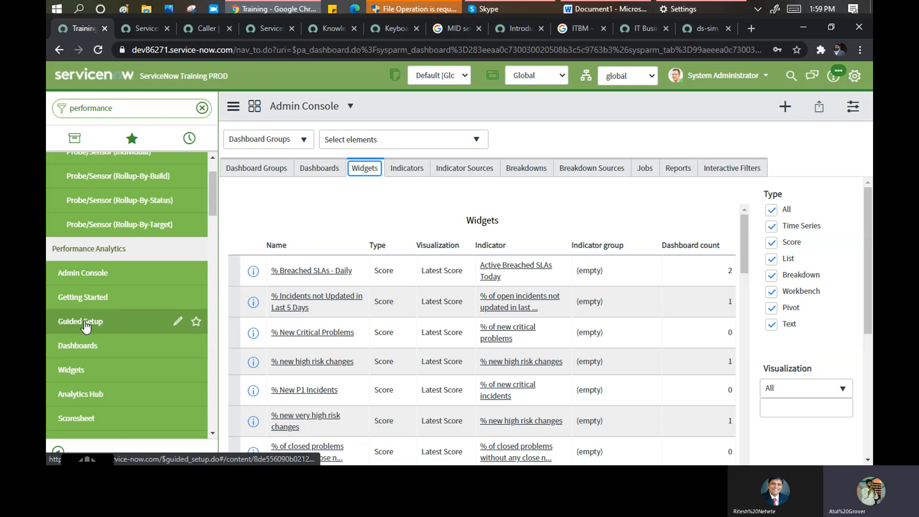
scroll(98, 321, "down", 1)
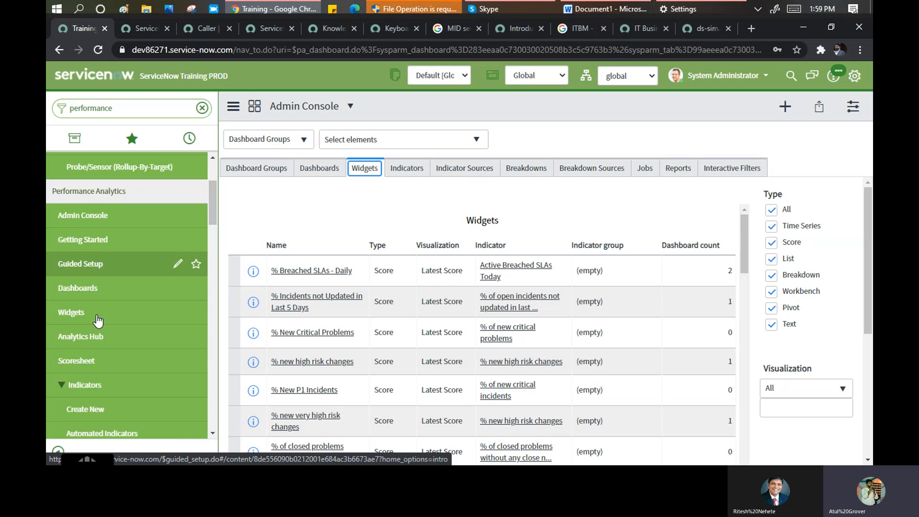
scroll(98, 321, "down", 2)
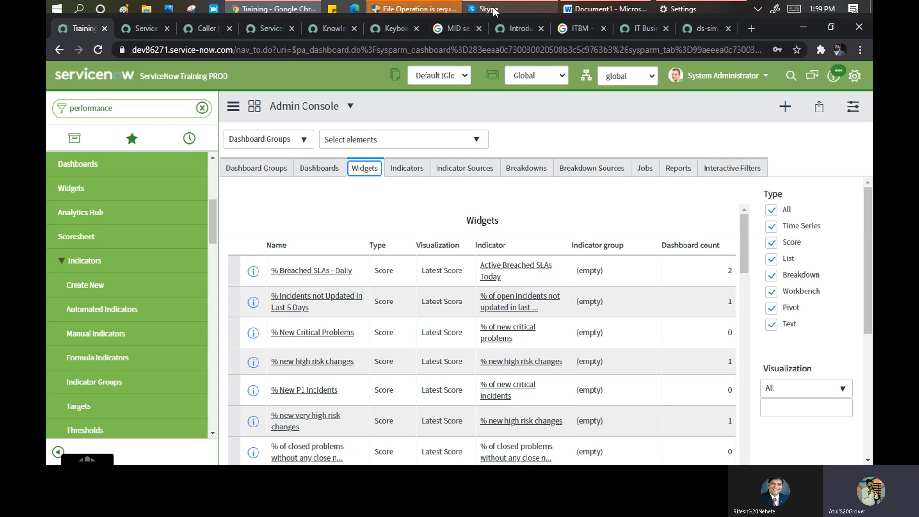
left_click(510, 10)
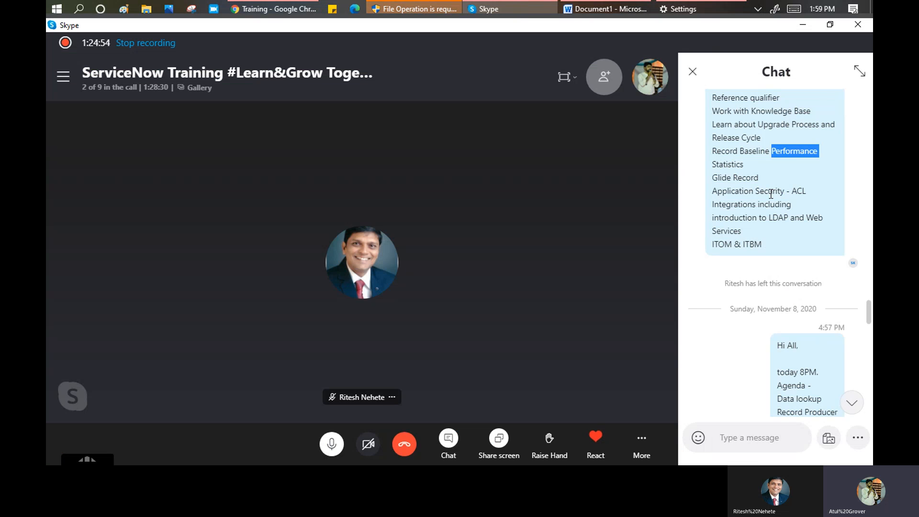
- Scroll the Skype call chat and briefly check the ServiceNow Widgets page
scroll(771, 194, "up", 2)
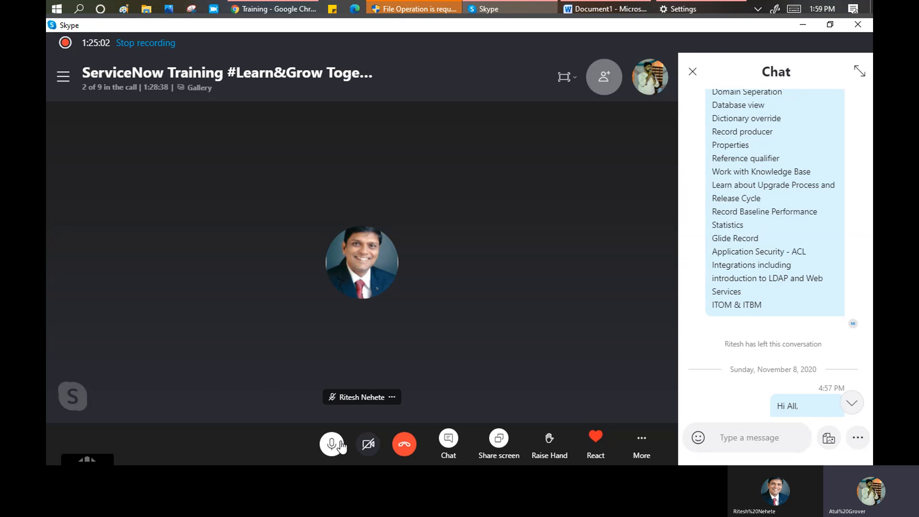
mouse_move(341, 447)
left_click(276, 10)
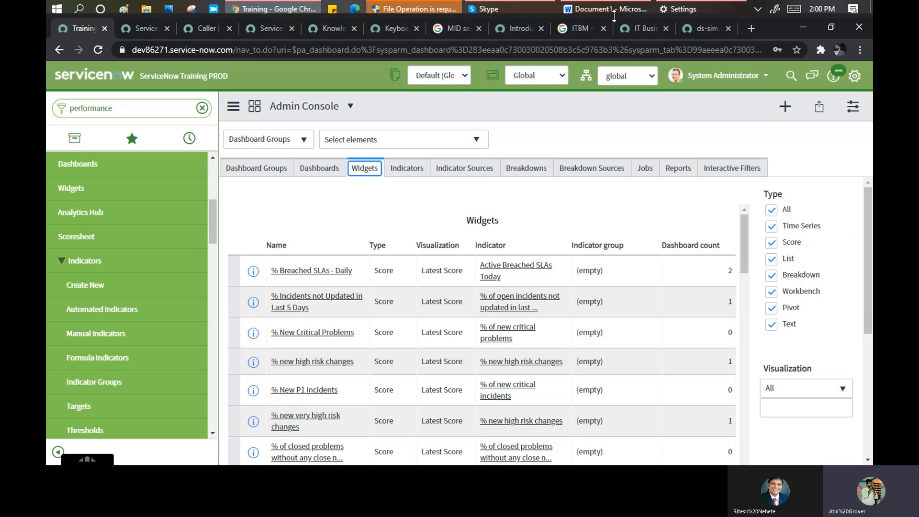
left_click(500, 11)
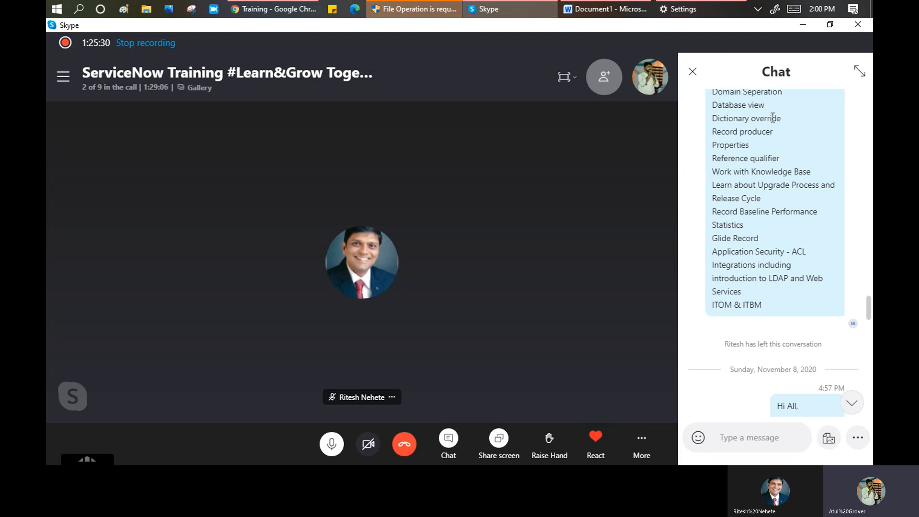
- Highlight chat topics Dictionary override, Domain Seperation, Mid Server integration, Data Look up, Client Scripts, then return to ServiceNow
left_click_drag(782, 118, 712, 129)
scroll(764, 189, "up", 4)
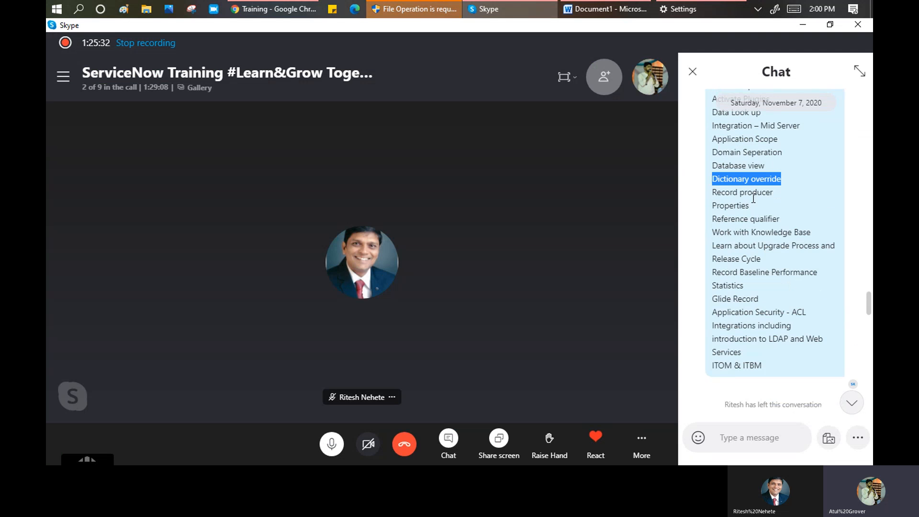
left_click(774, 287)
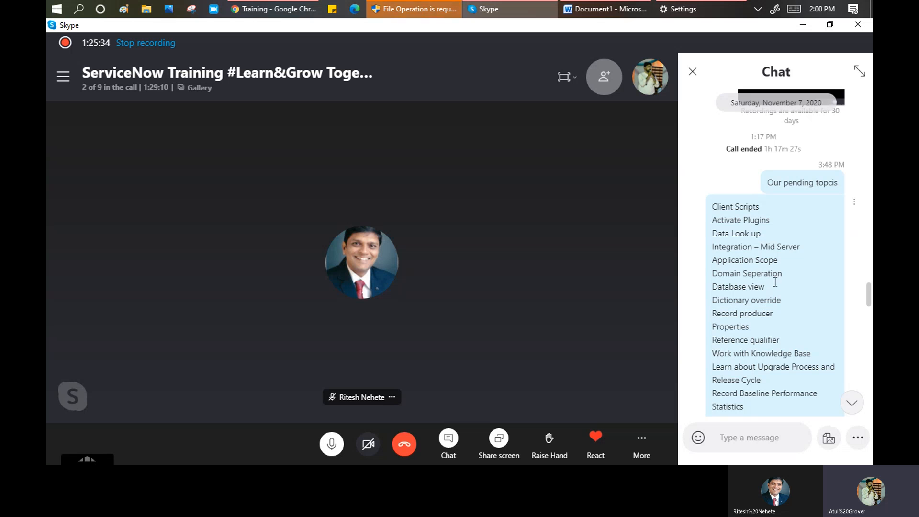
left_click_drag(783, 274, 713, 277)
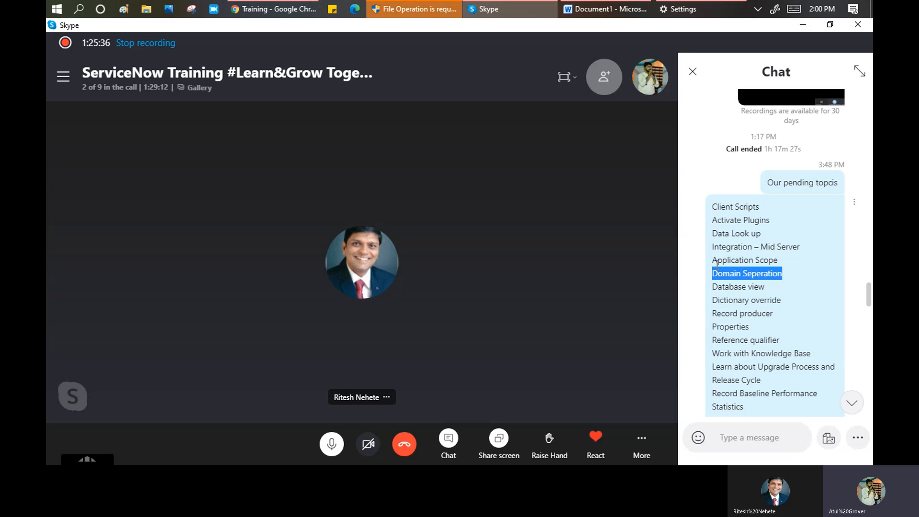
left_click(720, 264)
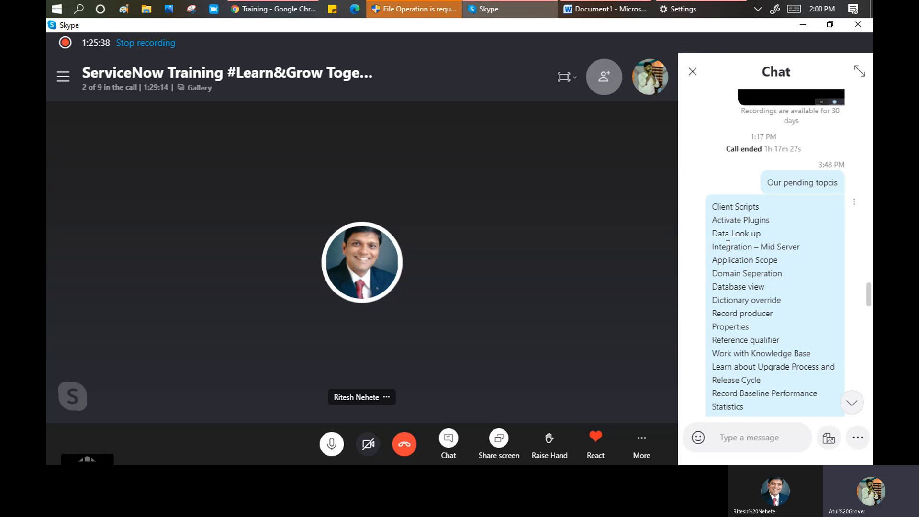
left_click_drag(727, 247, 800, 248)
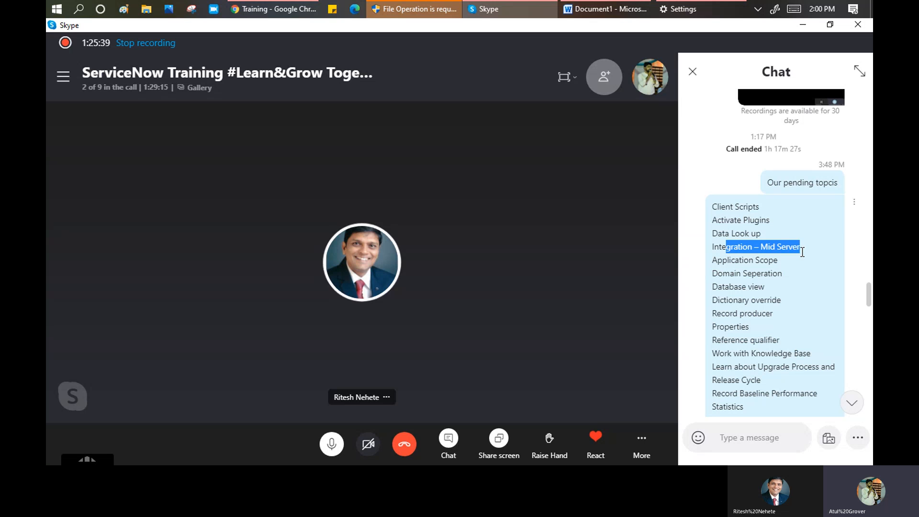
double_click(755, 233)
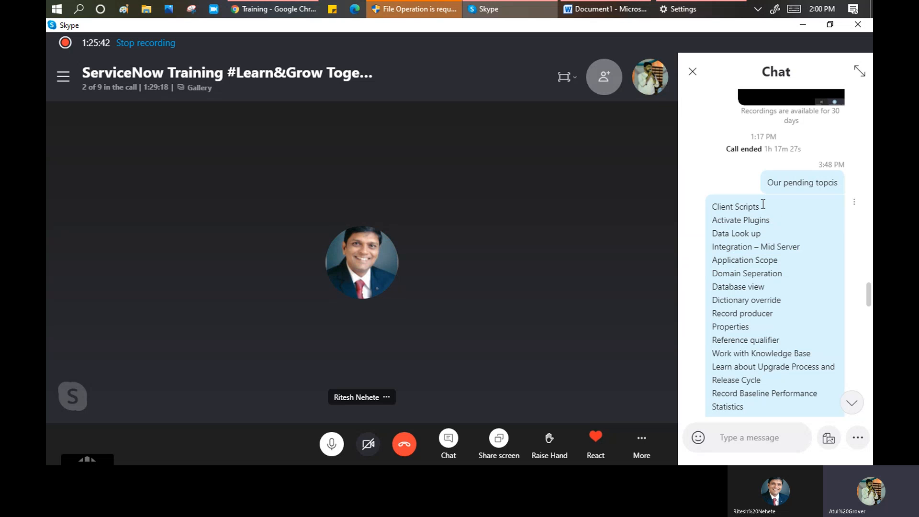
left_click_drag(760, 207, 719, 207)
left_click(282, 10)
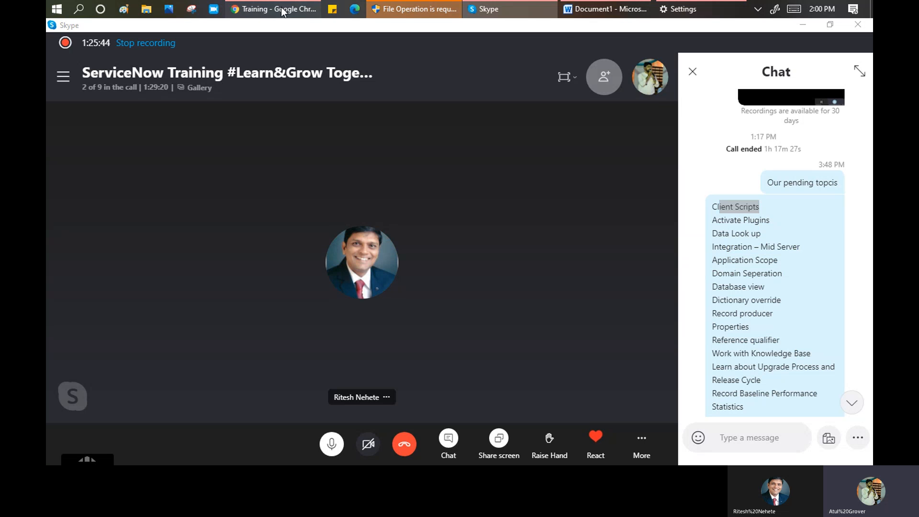
double_click(117, 113)
- Filter the navigator by 'client s' and open System Definition > Client Scripts
type("cl")
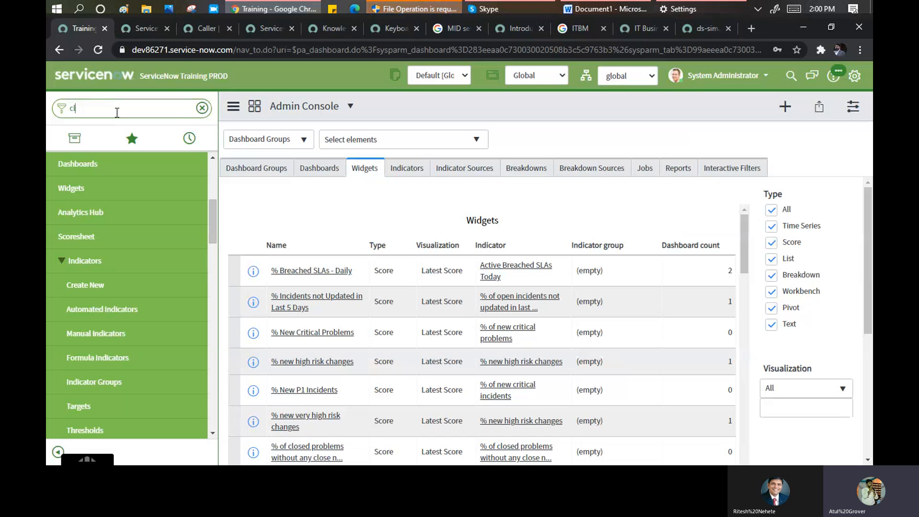
type("ient")
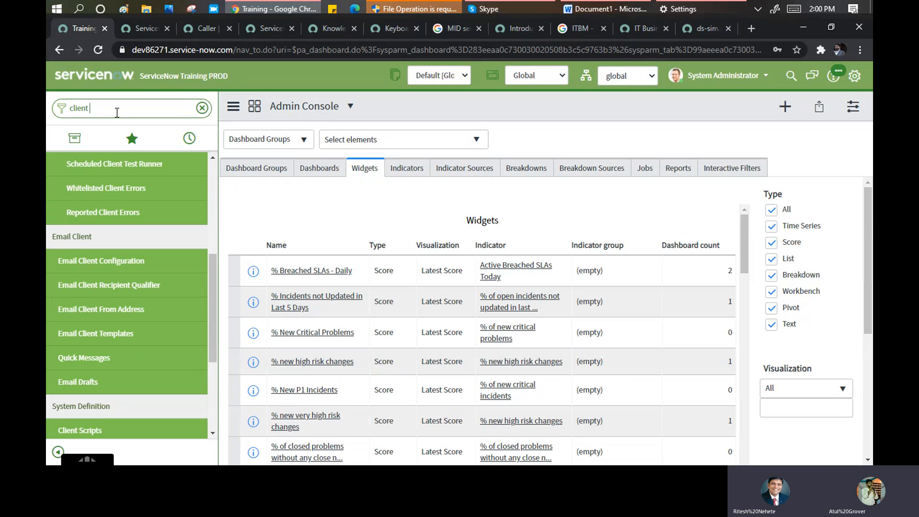
type(" scr")
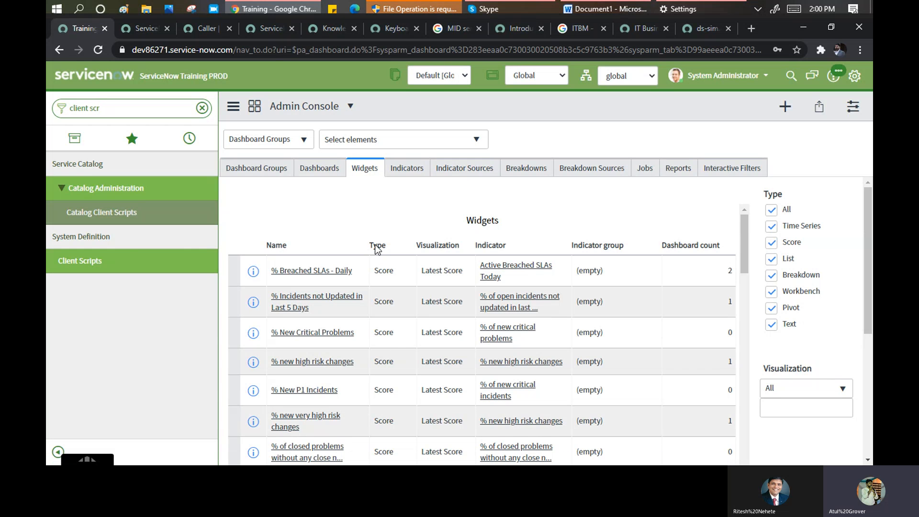
left_click(72, 265)
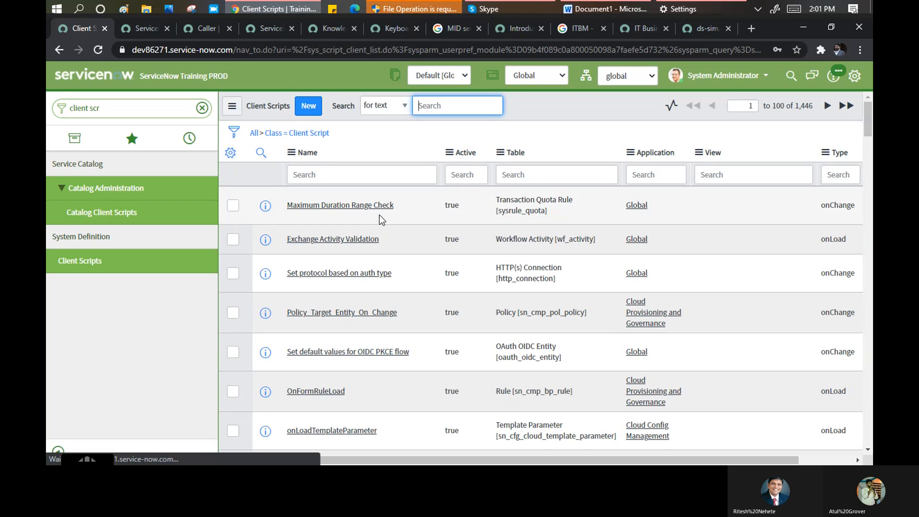
- Scroll down the Client Scripts list and open the Notify Conflict script
scroll(383, 217, "down", 5)
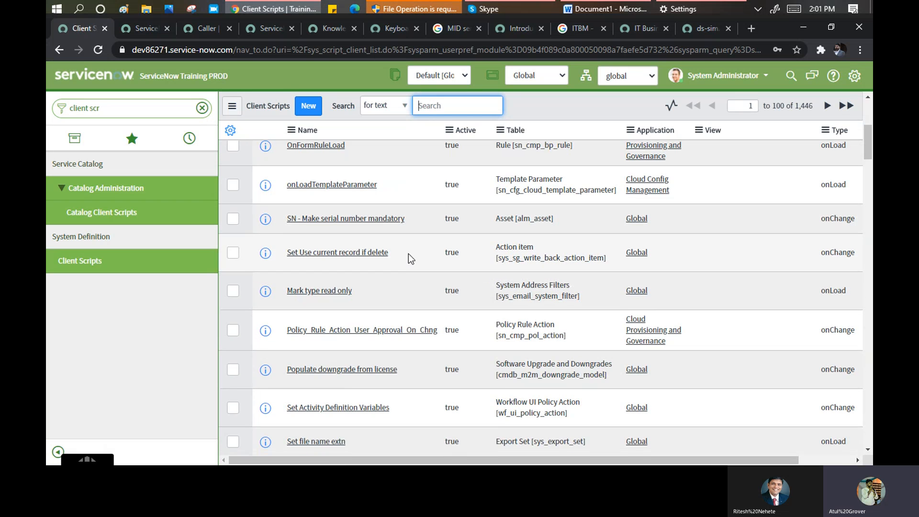
scroll(408, 254, "down", 4)
scroll(409, 254, "down", 4)
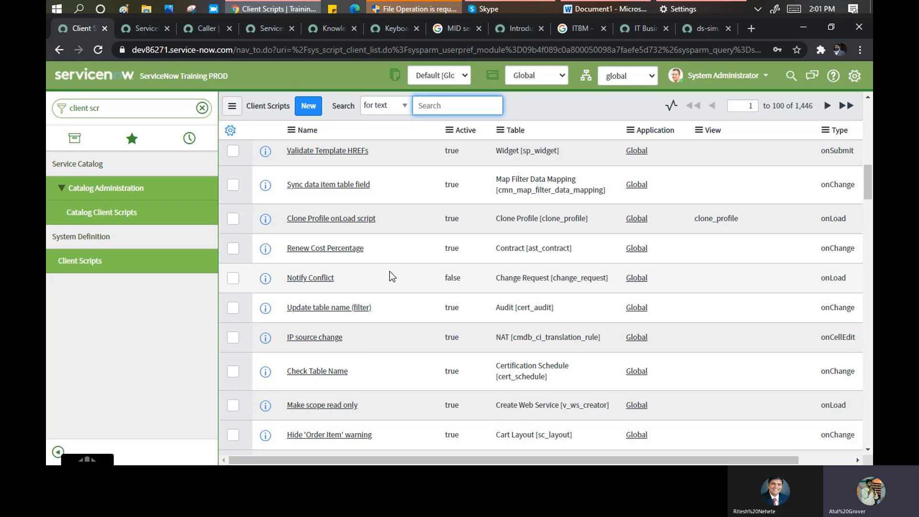
scroll(390, 272, "down", 2)
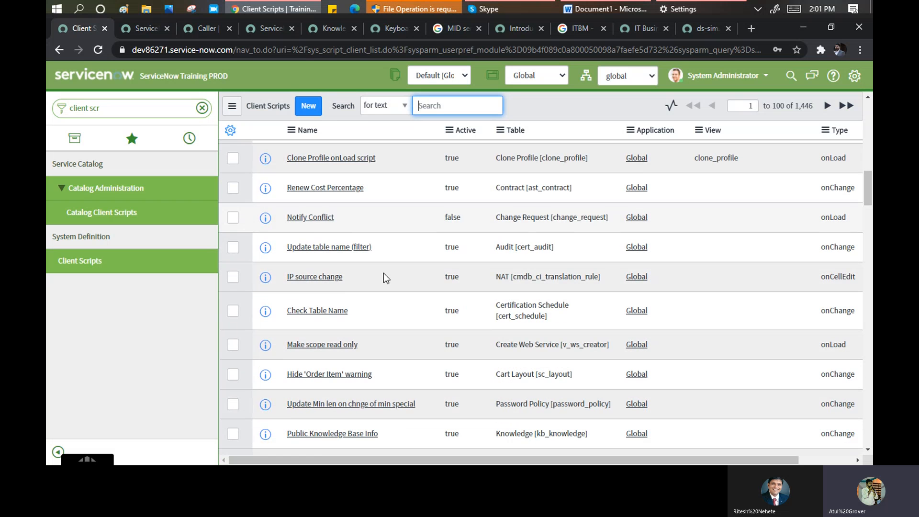
left_click(314, 217)
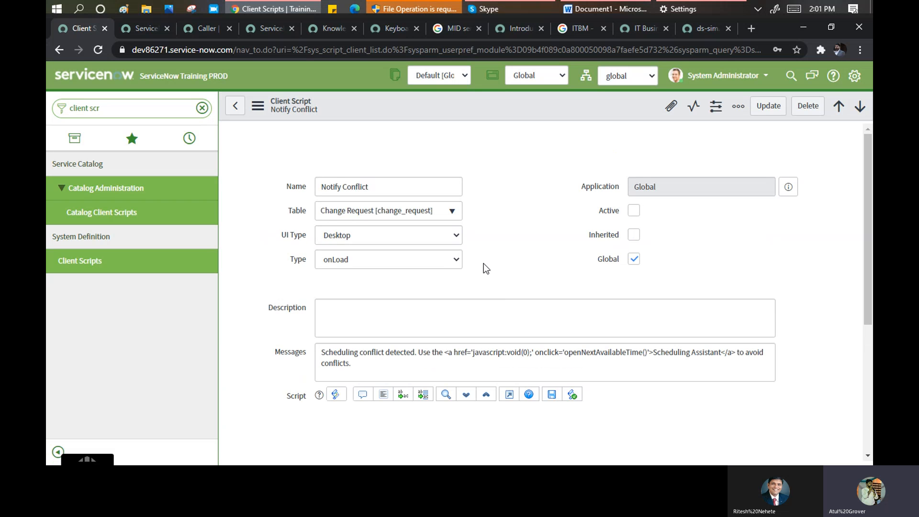
scroll(372, 331, "down", 4)
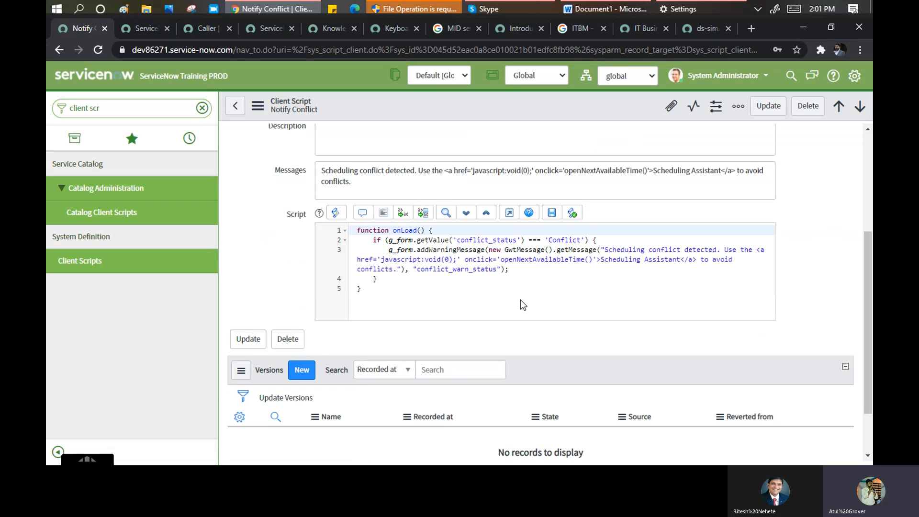
left_click(521, 299)
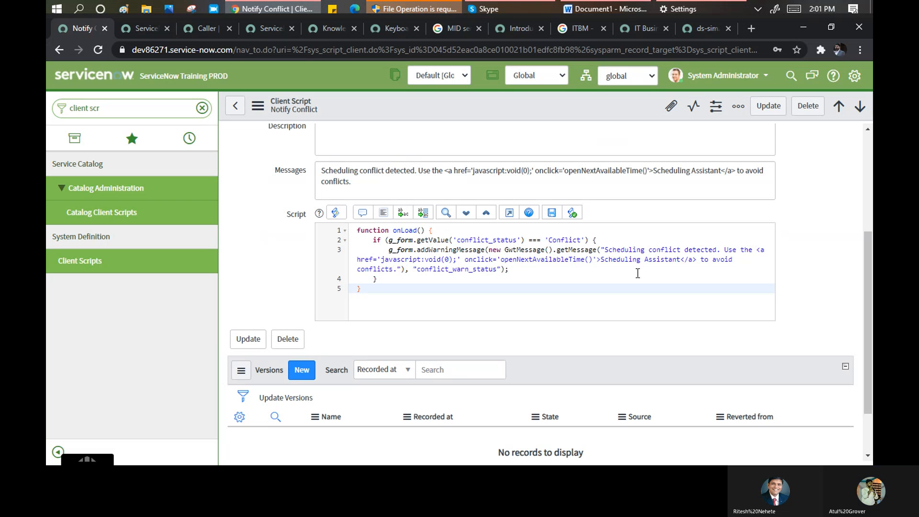
left_click_drag(605, 250, 717, 250)
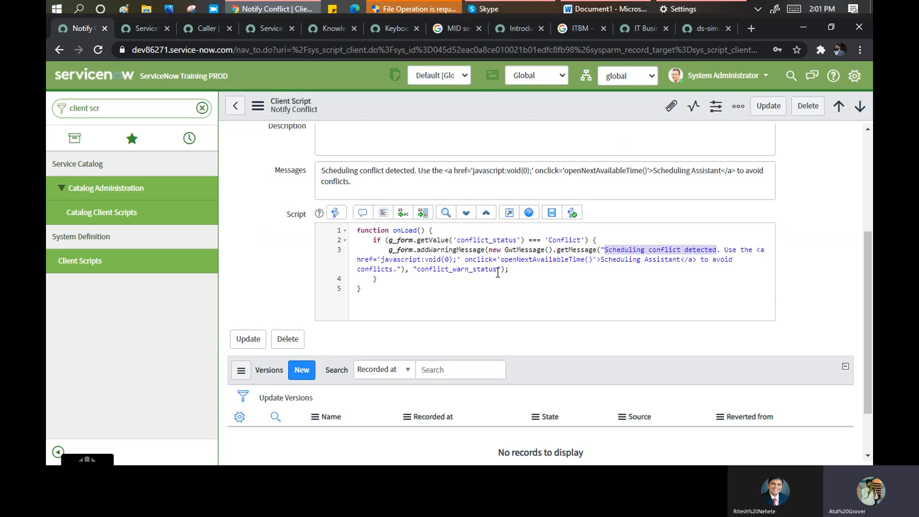
scroll(437, 259, "up", 4)
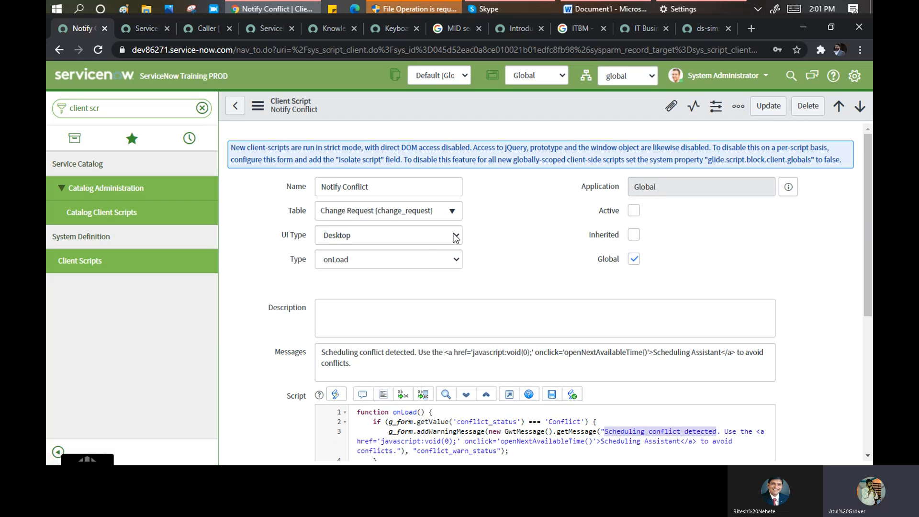
left_click(458, 258)
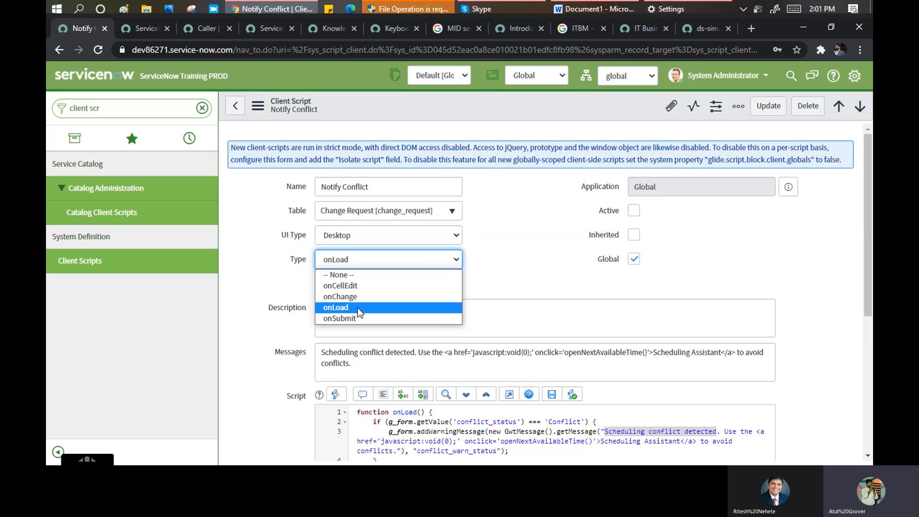
left_click(522, 212)
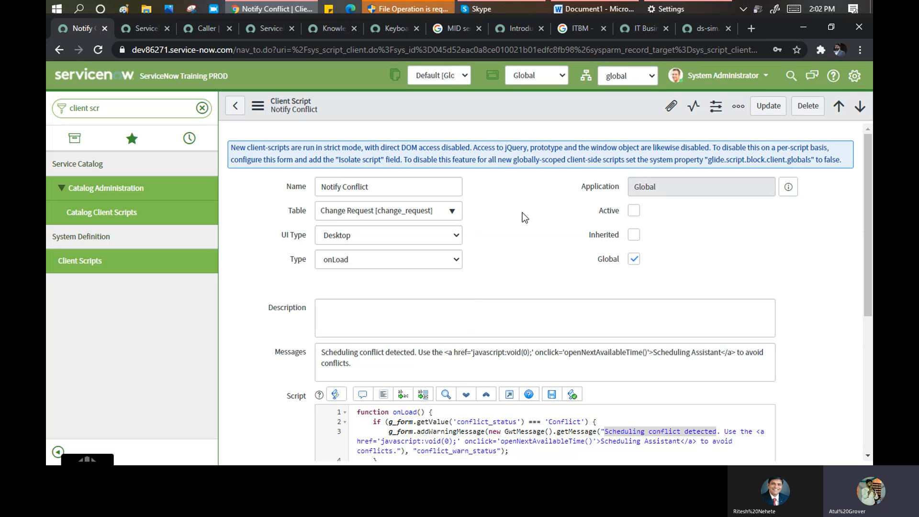
left_click(457, 236)
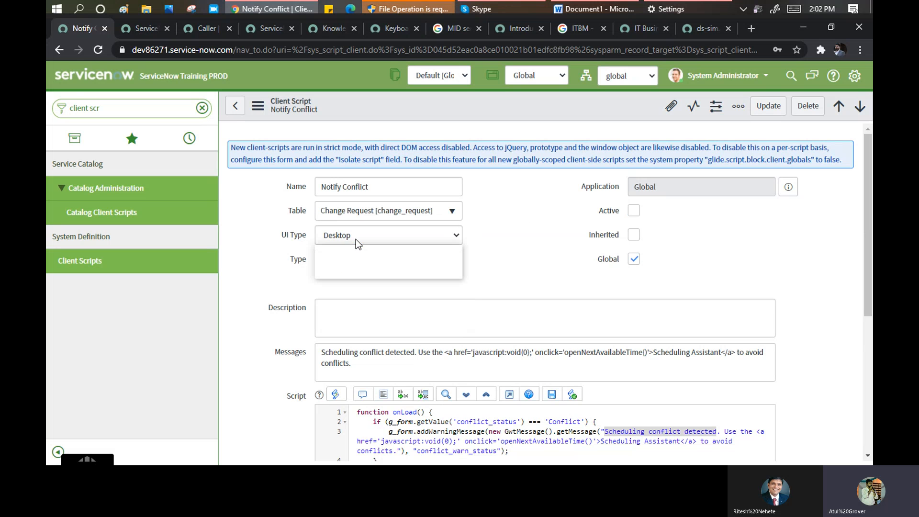
left_click(507, 230)
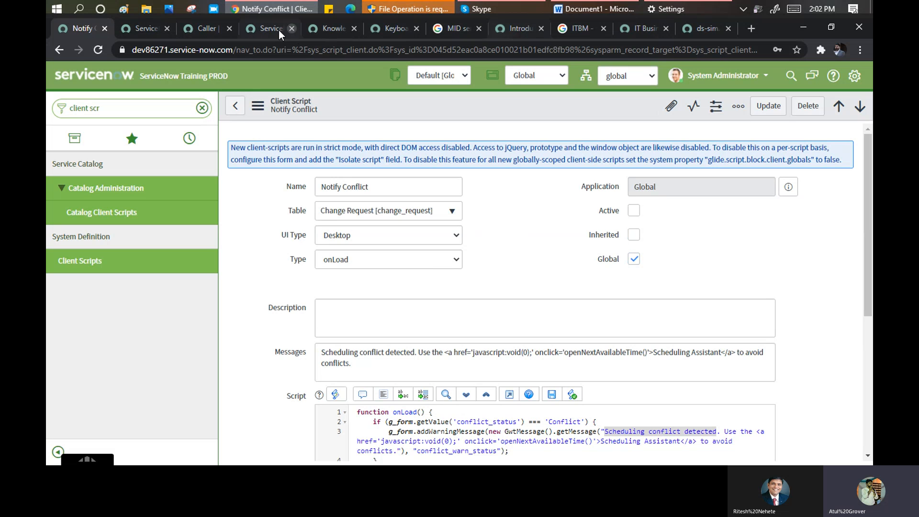
- Go back from the Caller dictionary entry to Notify Conflict and filter the navigator by 'inciden'
left_click(202, 34)
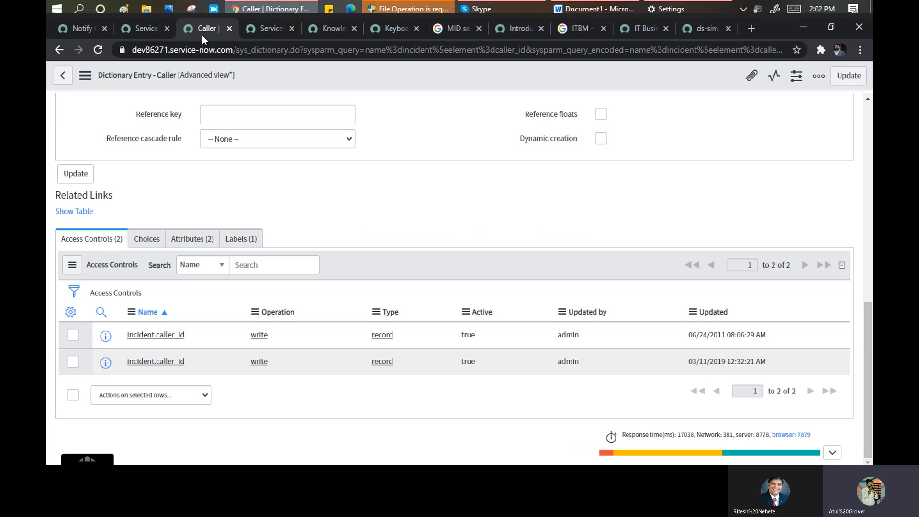
left_click(65, 75)
left_click(72, 28)
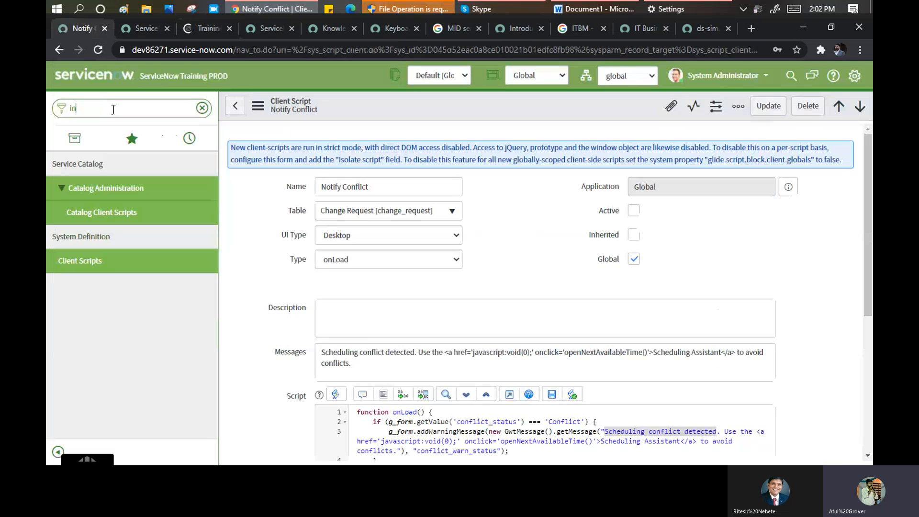
left_click(149, 117)
type("in")
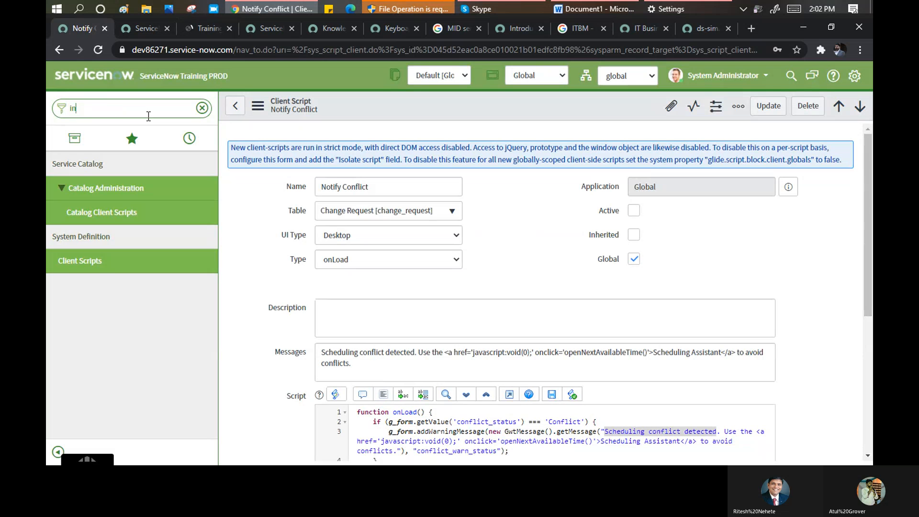
type("ciden")
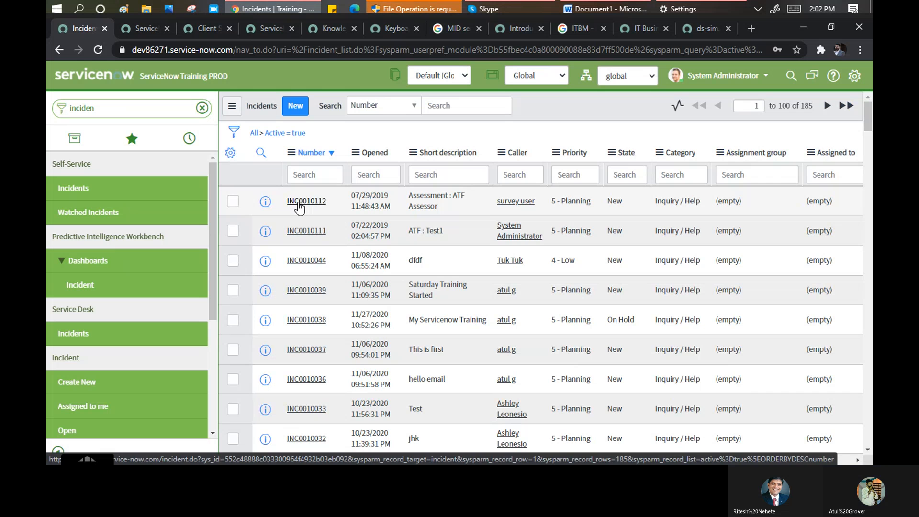
- Open incident INC0010112 and browse its form menu's View and Configure options without choosing one
left_click(299, 205)
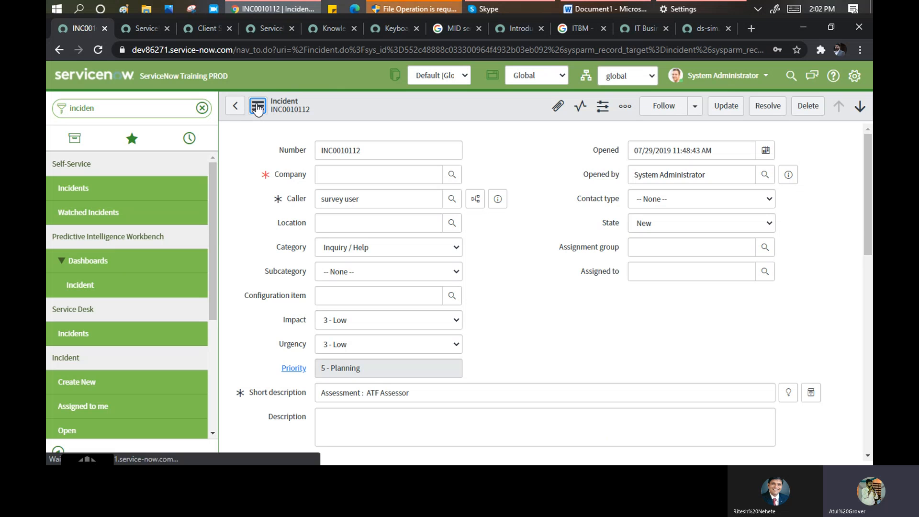
left_click(258, 108)
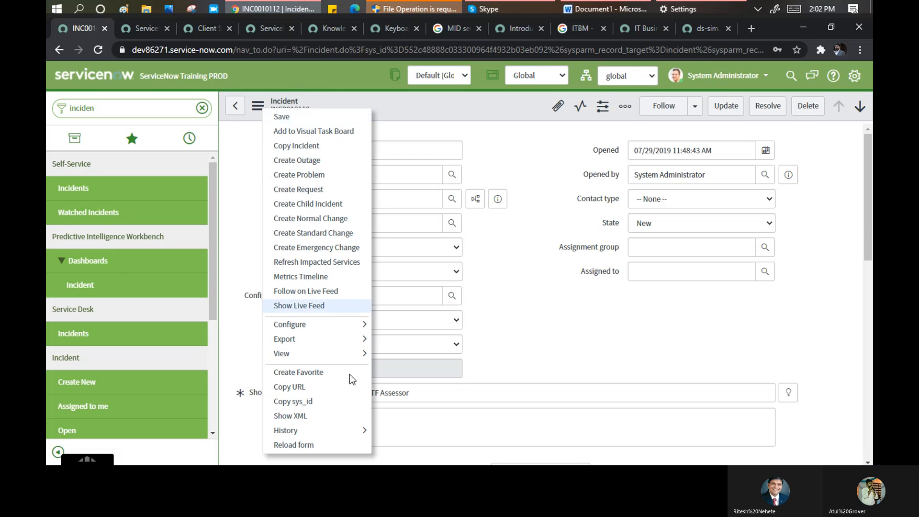
mouse_move(355, 357)
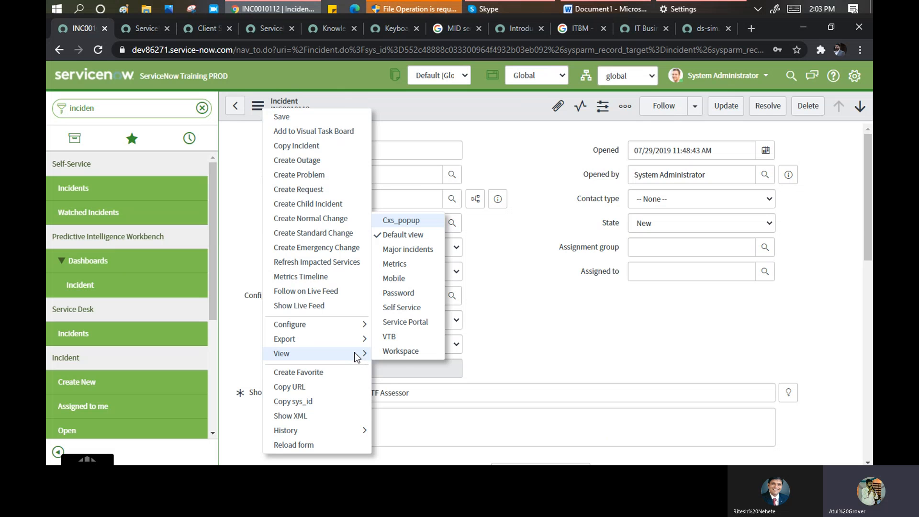
mouse_move(355, 327)
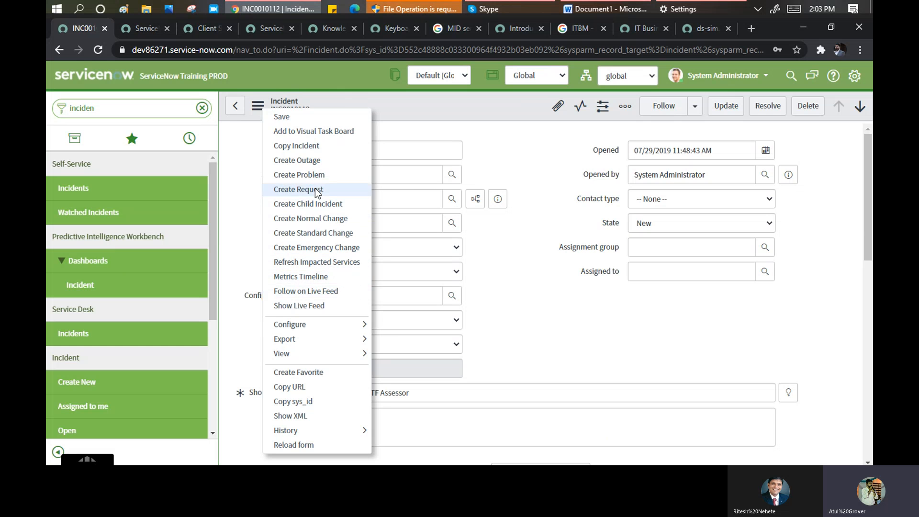
left_click(419, 113)
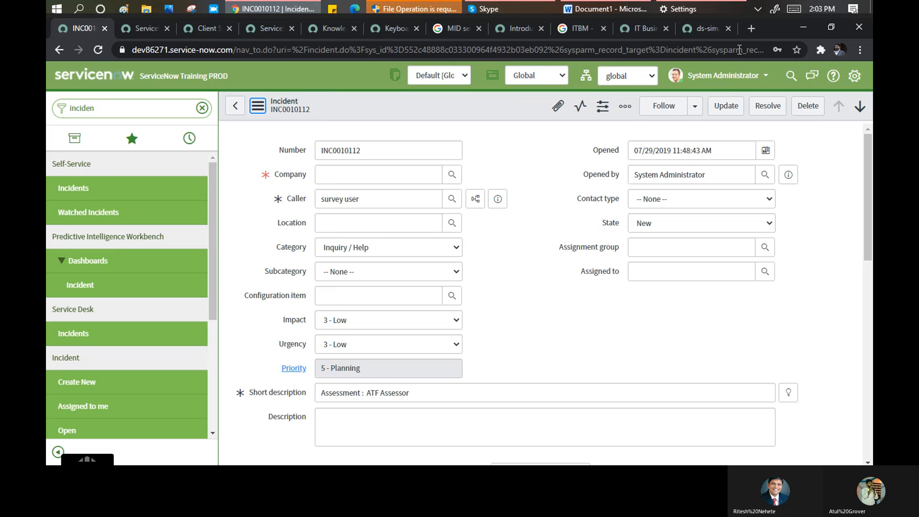
- In a new tab, Google 'how to see ncident in movbile view' and open the community thread in background
left_click(753, 29)
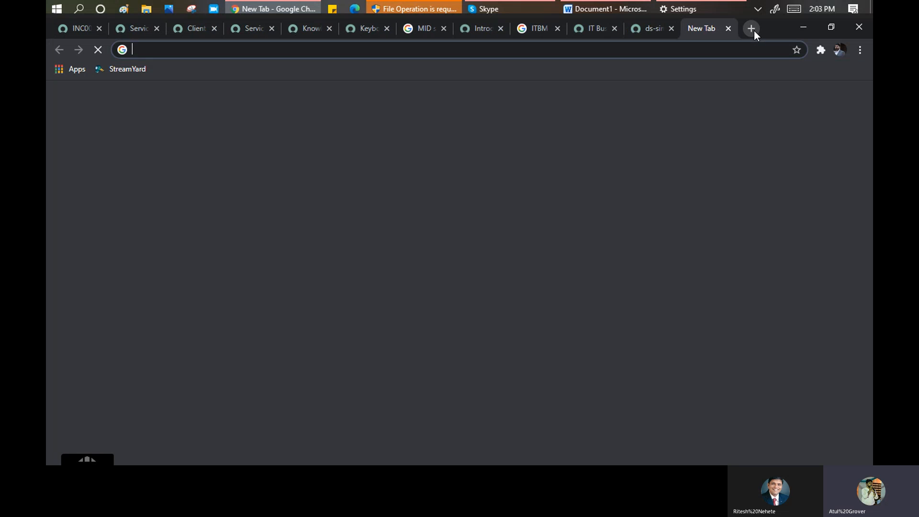
type("how to see ")
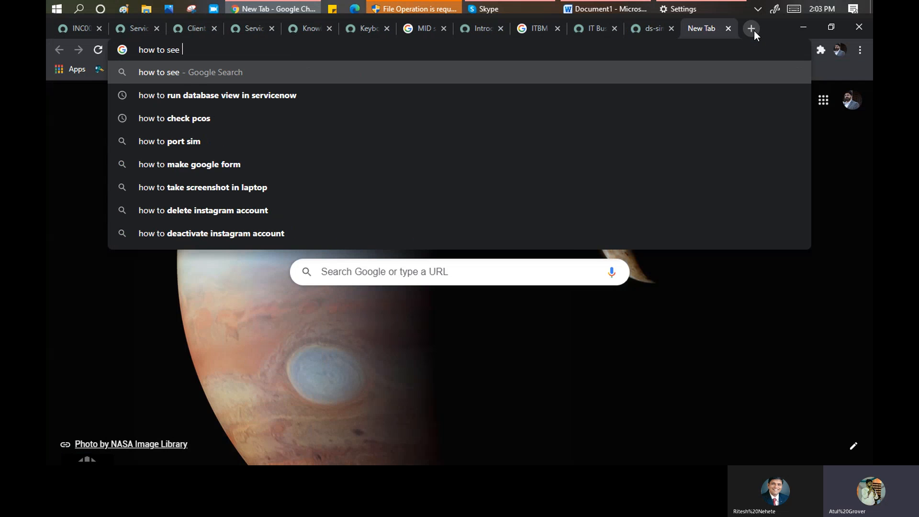
type("ncident in mov")
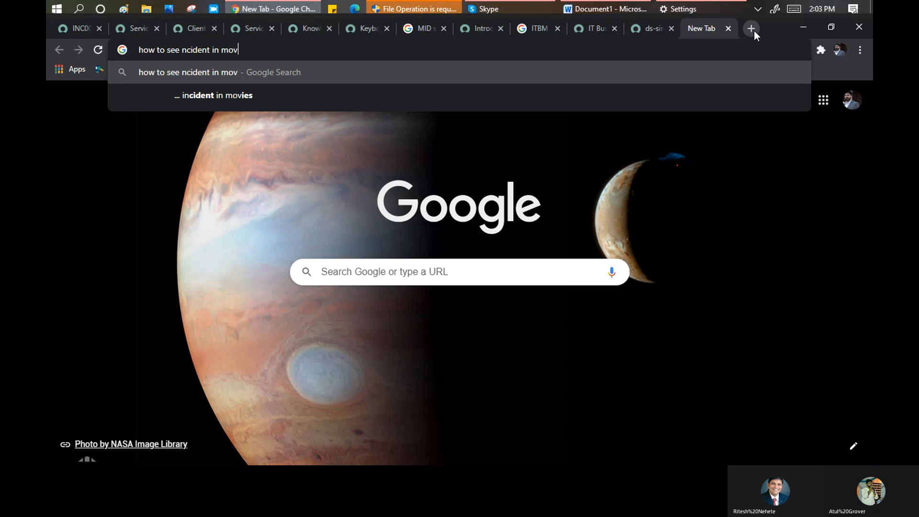
type("bile view")
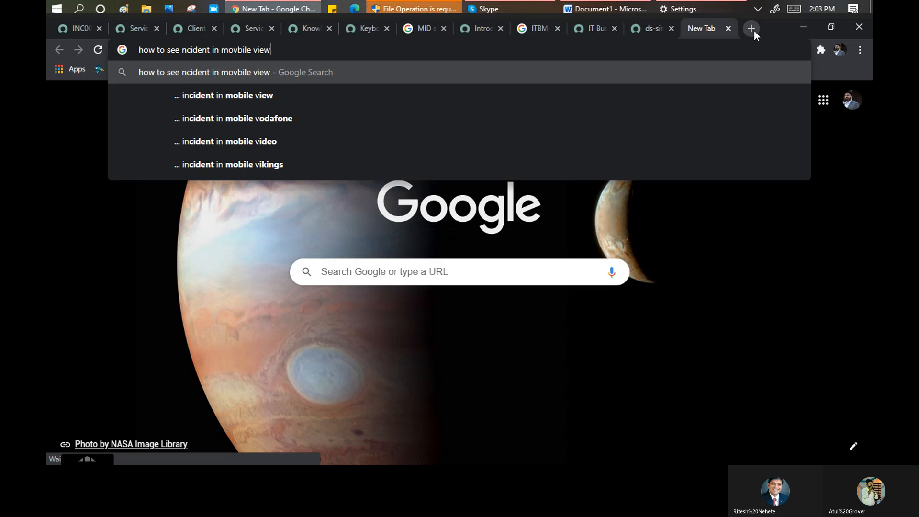
key("Return")
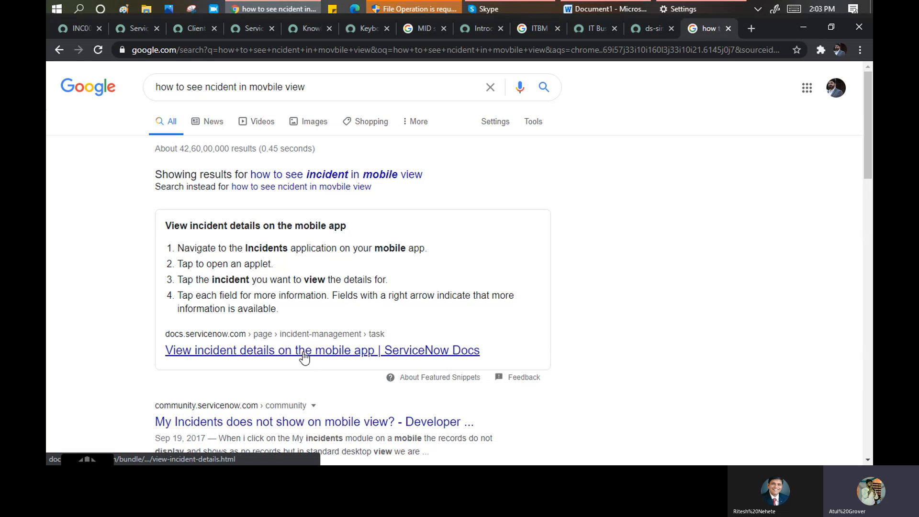
middle_click(317, 426)
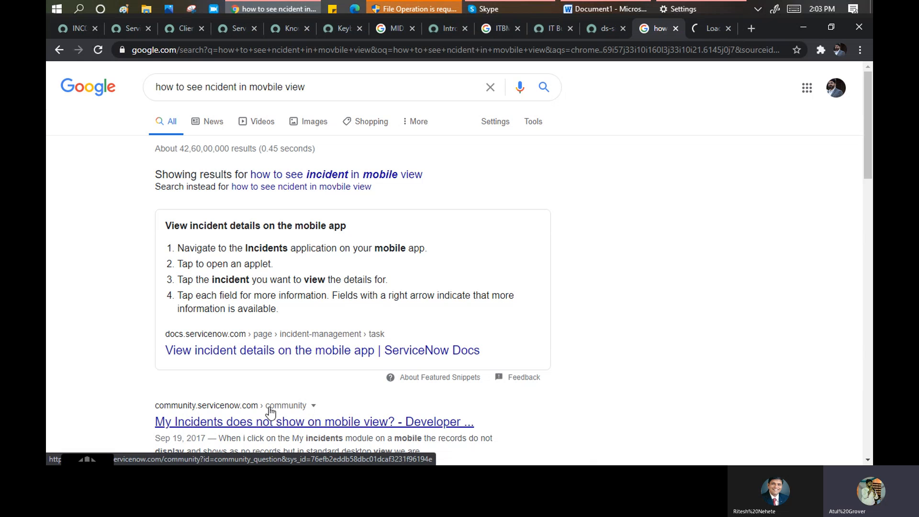
- Open incident INC0010111 ('ATF : Test1') from the open incidents list and bring up its header actions
left_click(73, 28)
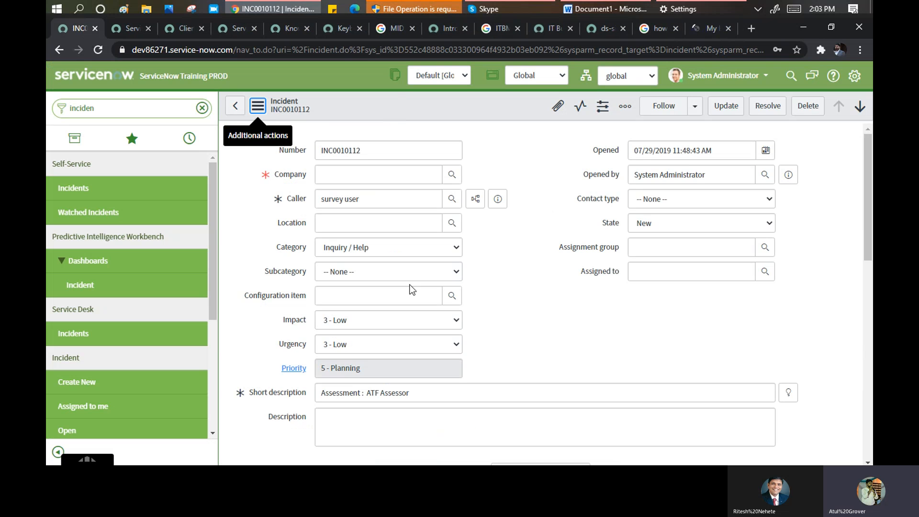
left_click(82, 430)
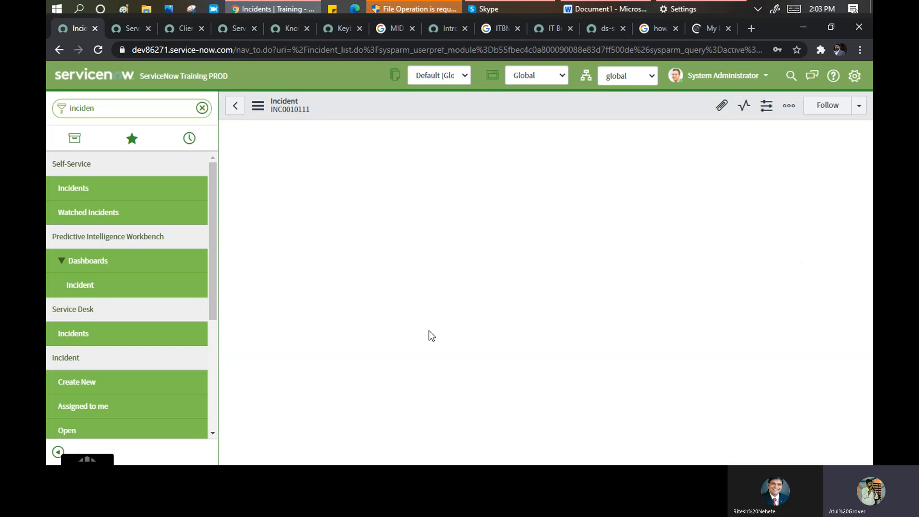
right_click(367, 105)
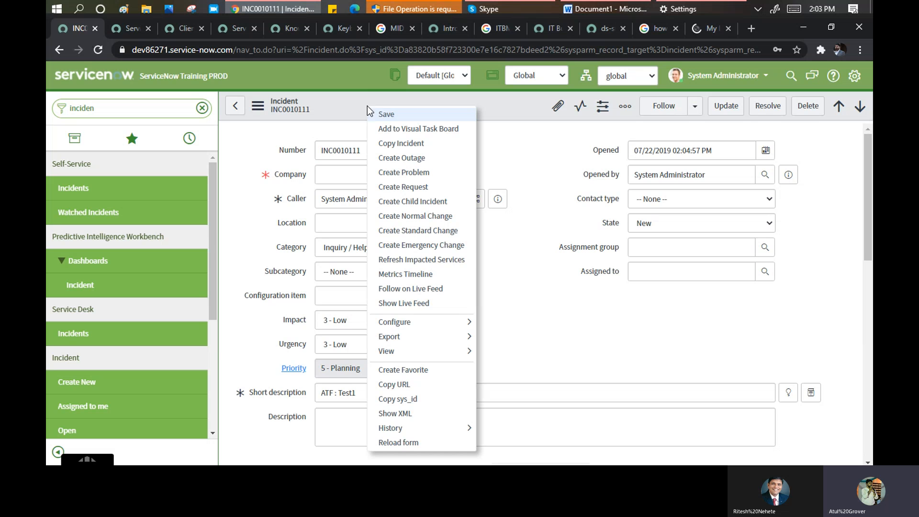
left_click(408, 416)
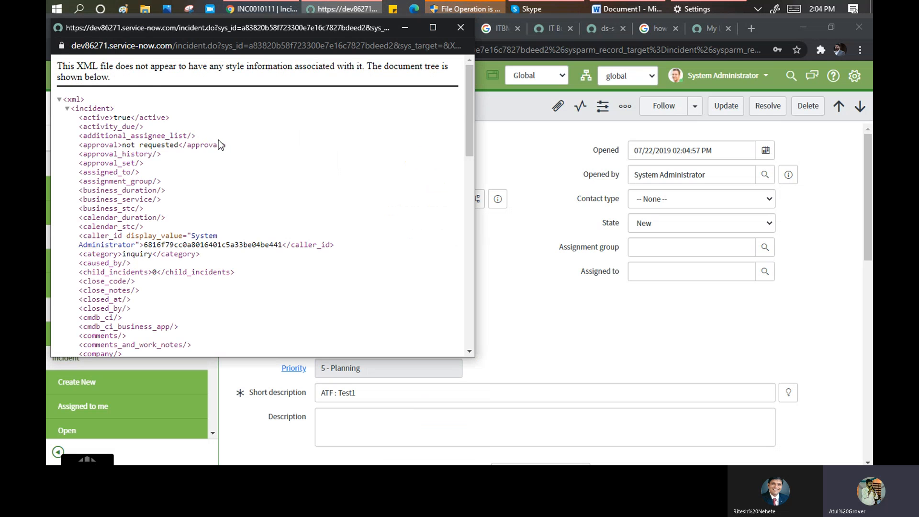
scroll(218, 140, "down", 5)
scroll(223, 148, "down", 8)
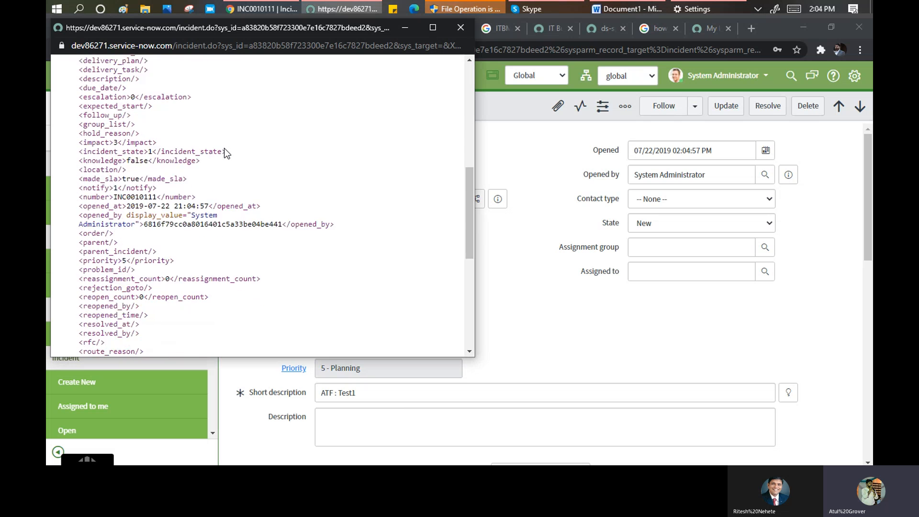
scroll(226, 149, "down", 1)
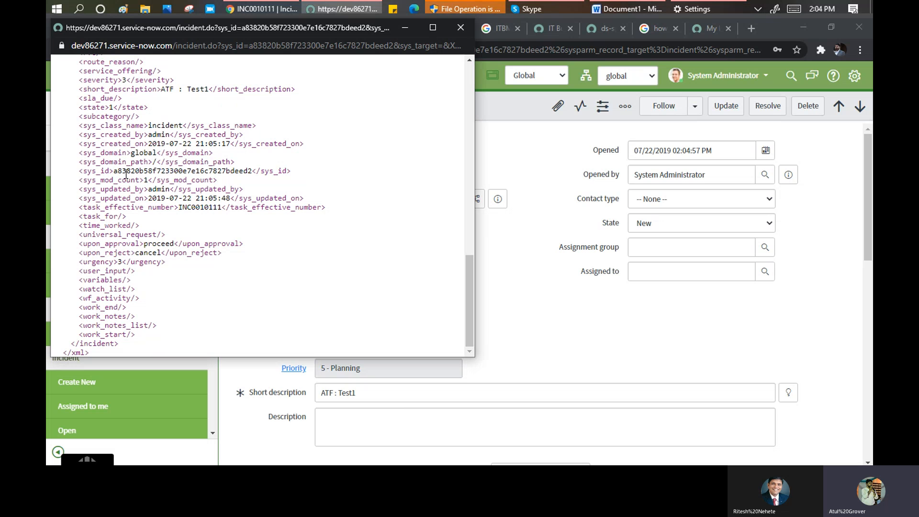
left_click_drag(113, 171, 257, 168)
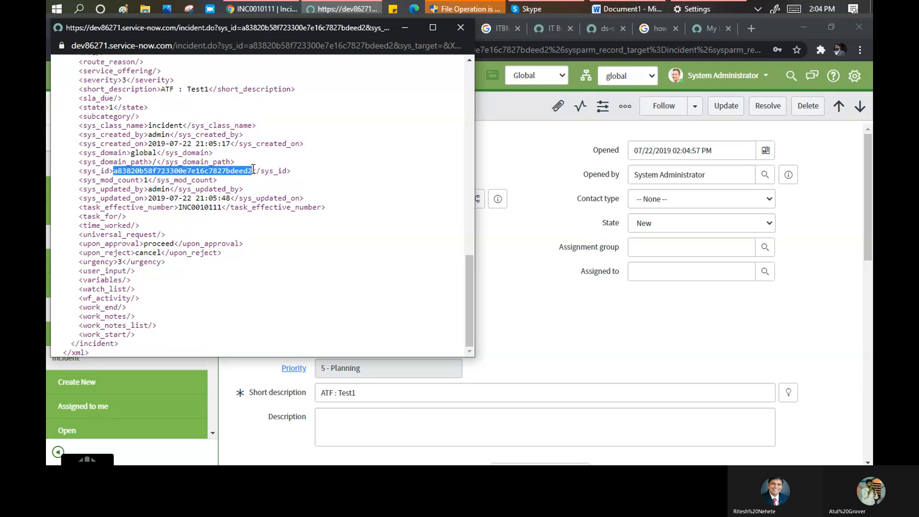
scroll(230, 265, "up", 13)
scroll(232, 265, "up", 3)
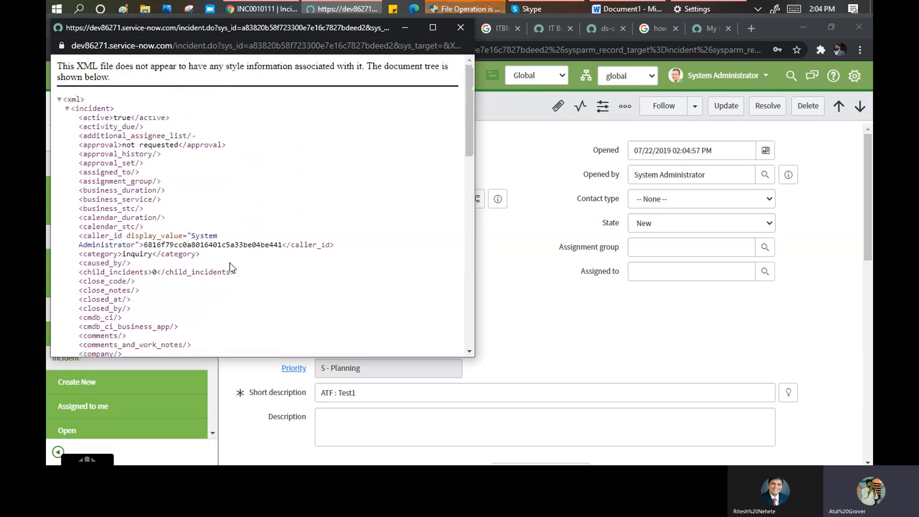
left_click(459, 28)
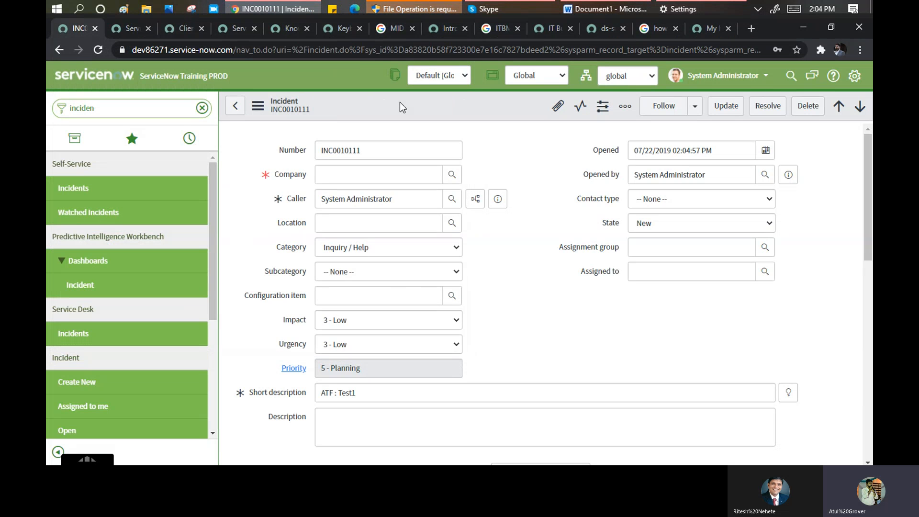
- Read the community post and replies on My Incidents missing on mobile, then go back to INC0010111
left_click(702, 28)
scroll(260, 292, "down", 1)
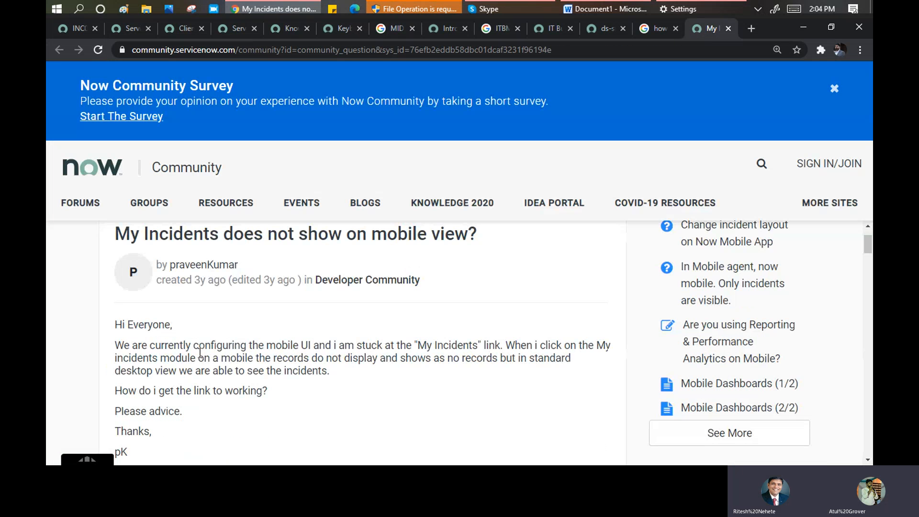
scroll(200, 353, "down", 1)
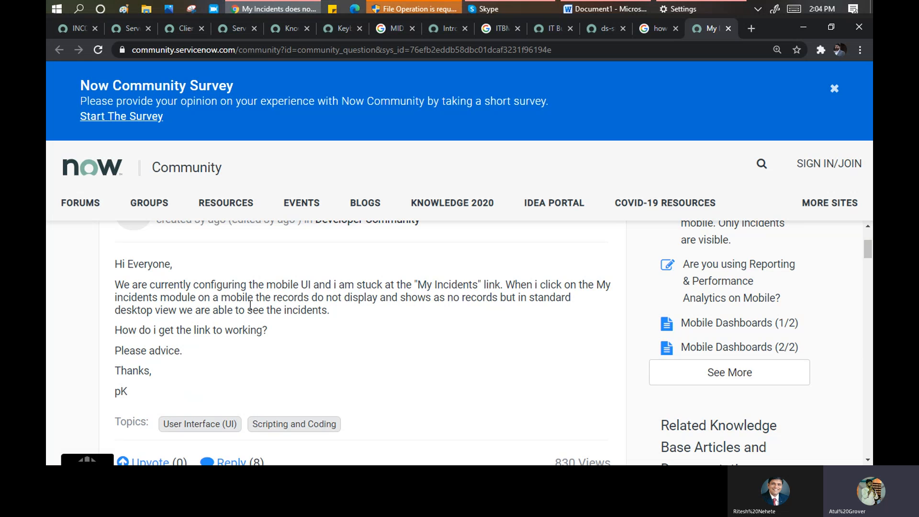
scroll(331, 329, "down", 8)
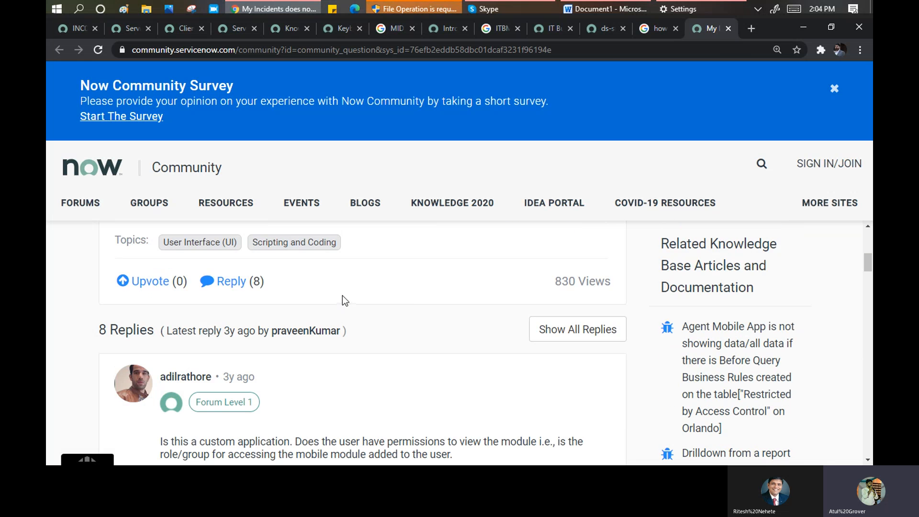
scroll(354, 315, "down", 3)
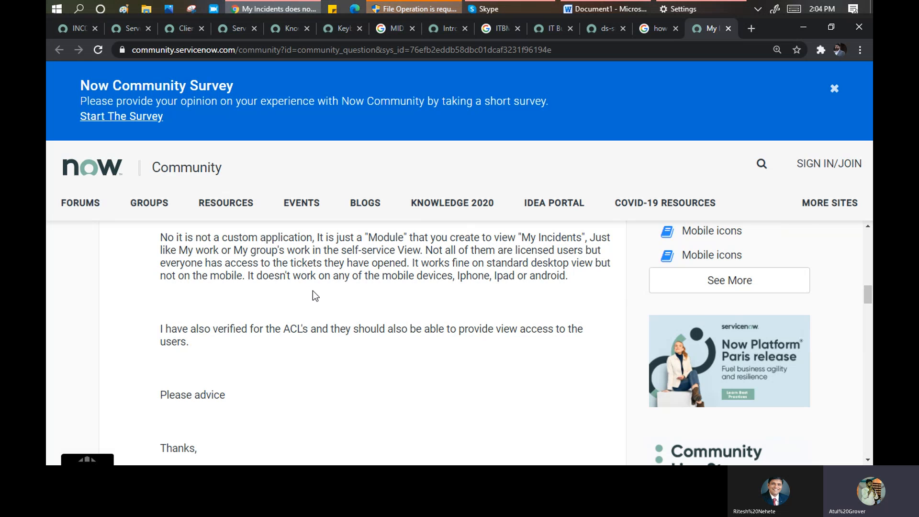
scroll(308, 288, "down", 12)
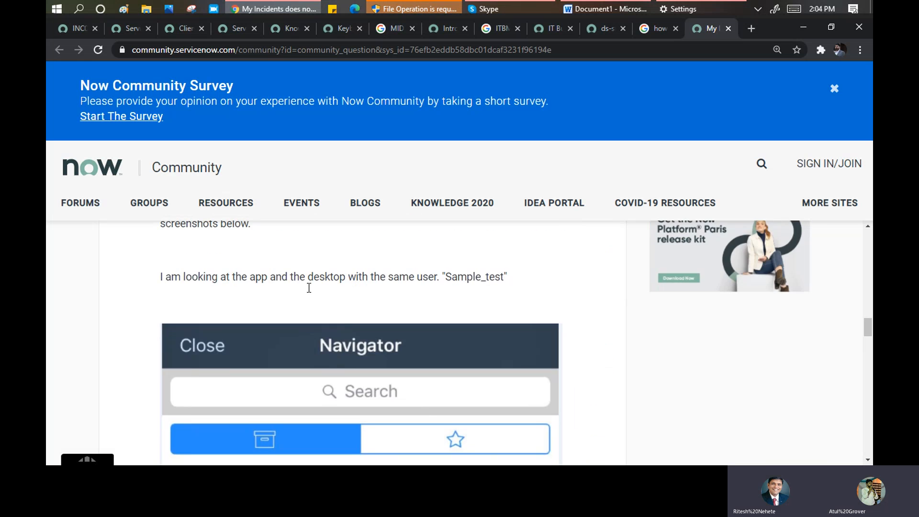
scroll(309, 288, "up", 3)
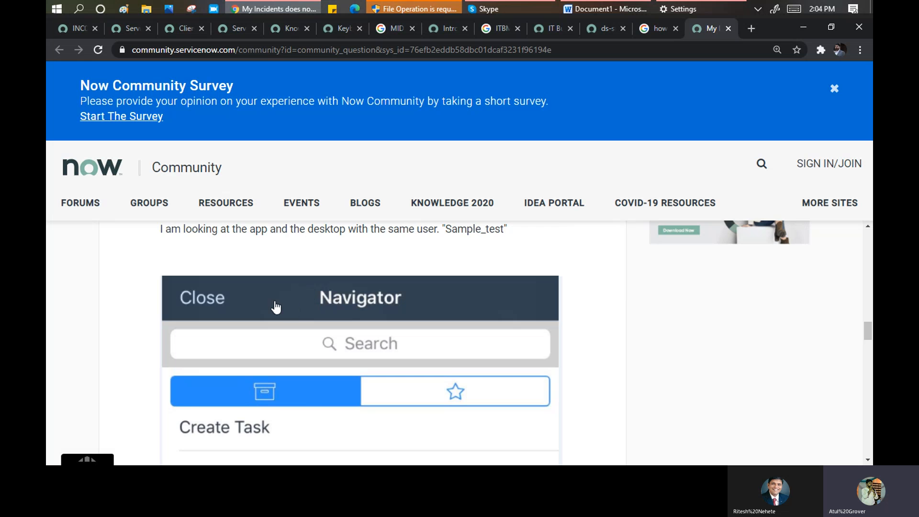
scroll(278, 306, "down", 7)
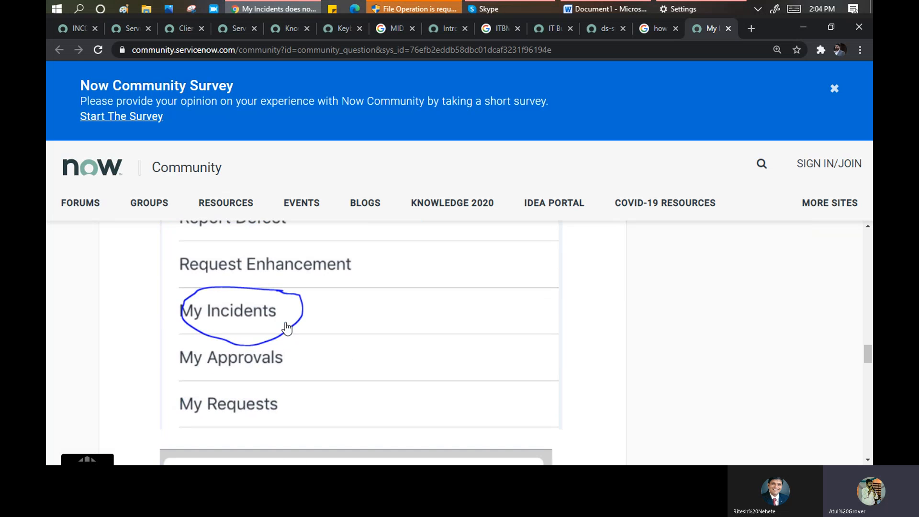
scroll(286, 328, "down", 5)
scroll(282, 308, "down", 5)
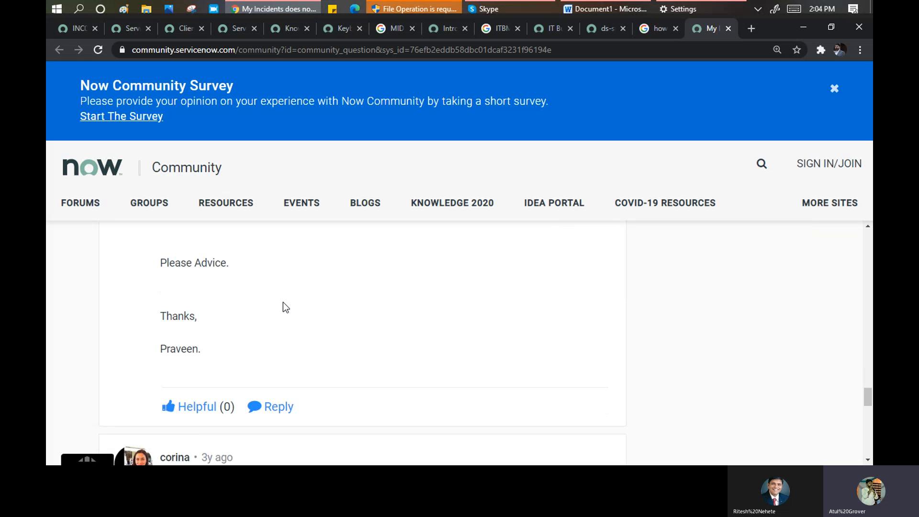
scroll(286, 307, "down", 5)
scroll(283, 303, "down", 5)
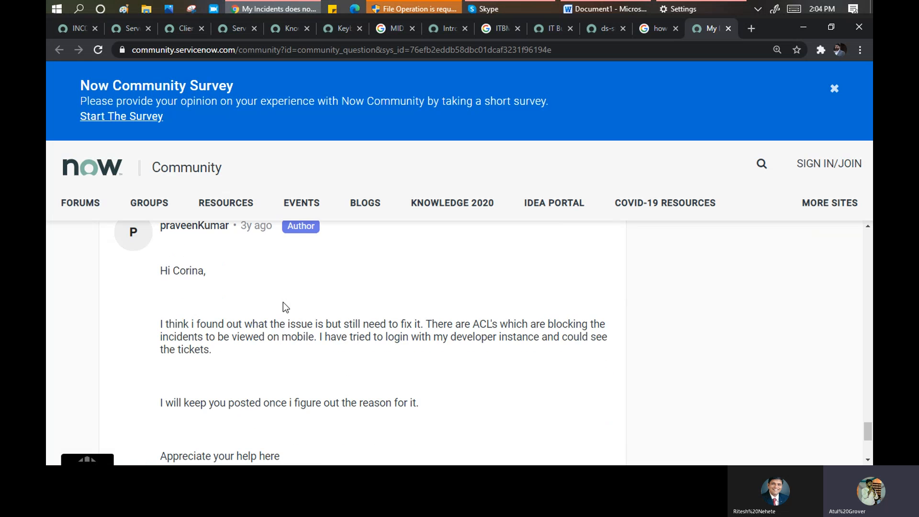
scroll(283, 303, "down", 4)
scroll(283, 303, "down", 1)
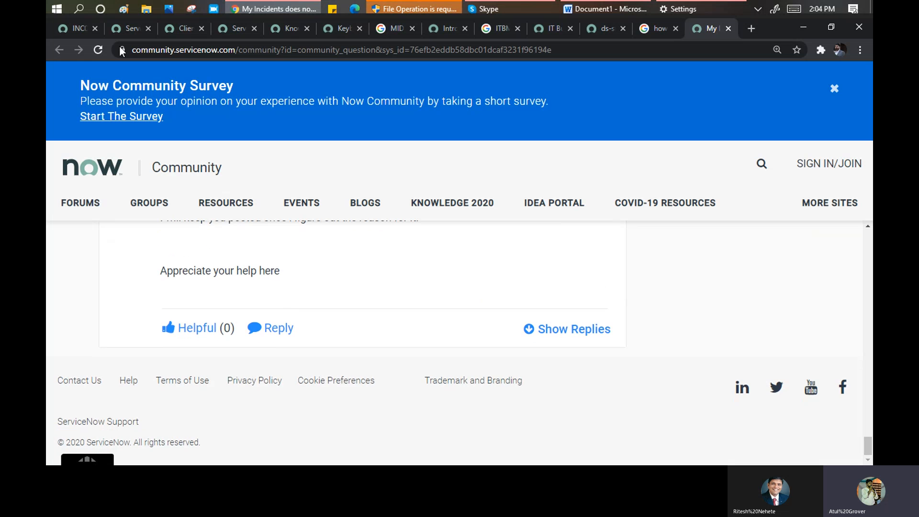
left_click(68, 30)
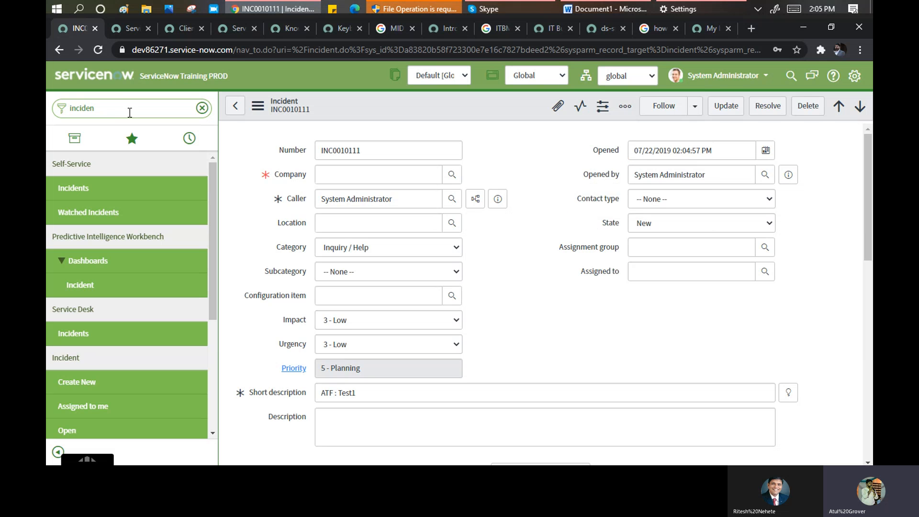
- Filter the navigator by 'mobile' and browse the System Mobile modules, such as Classic Mobile App
left_click(626, 108)
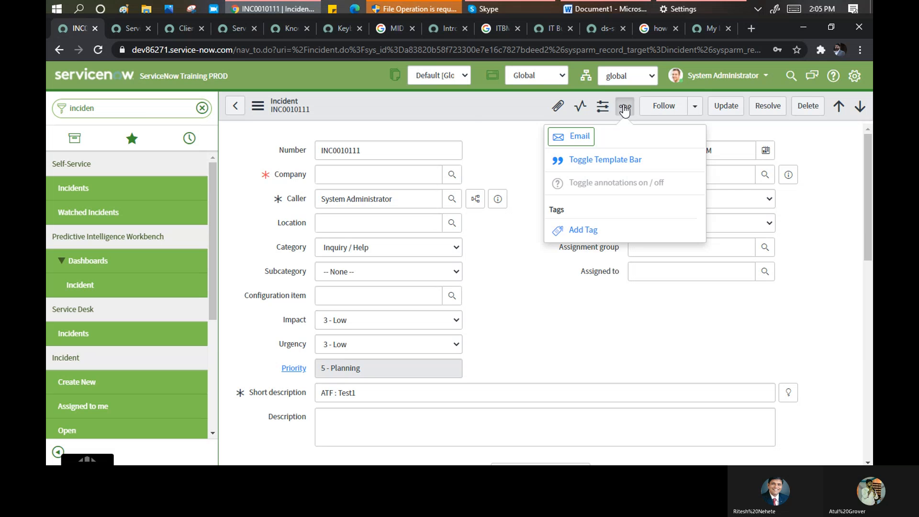
left_click(143, 110)
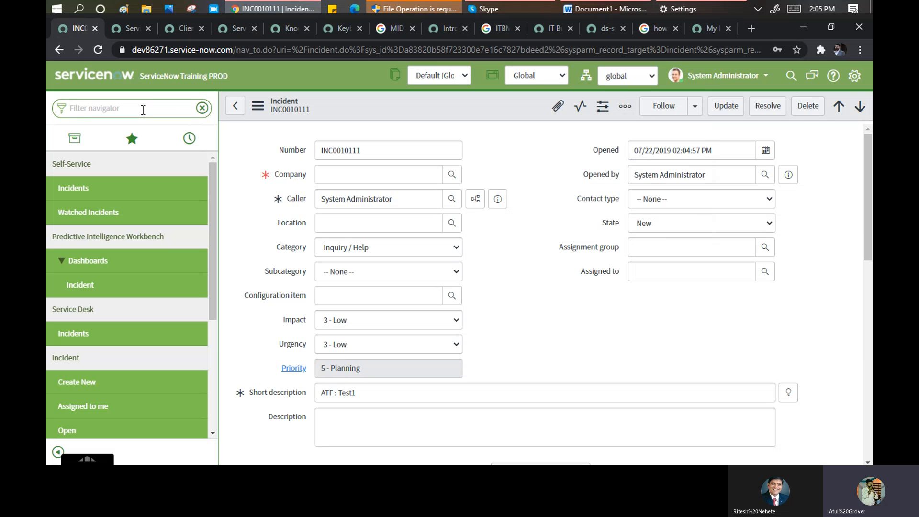
type("mobile")
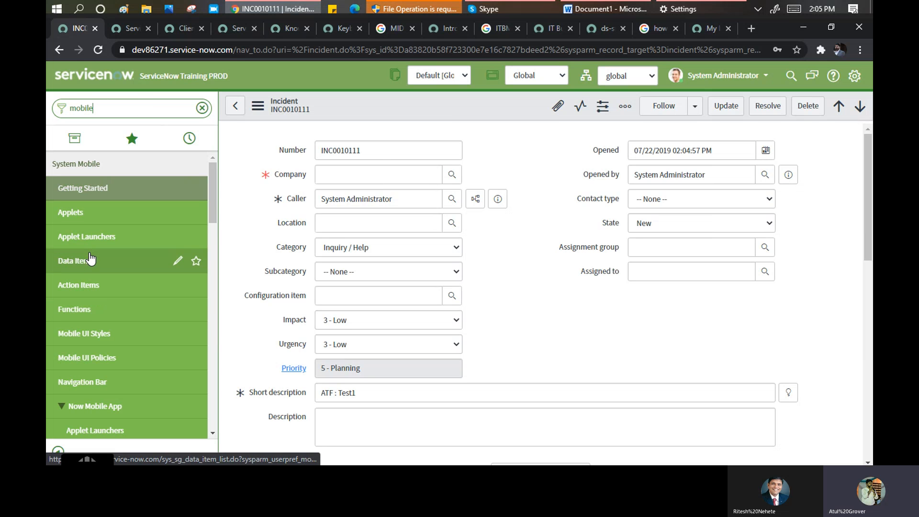
scroll(89, 319, "down", 3)
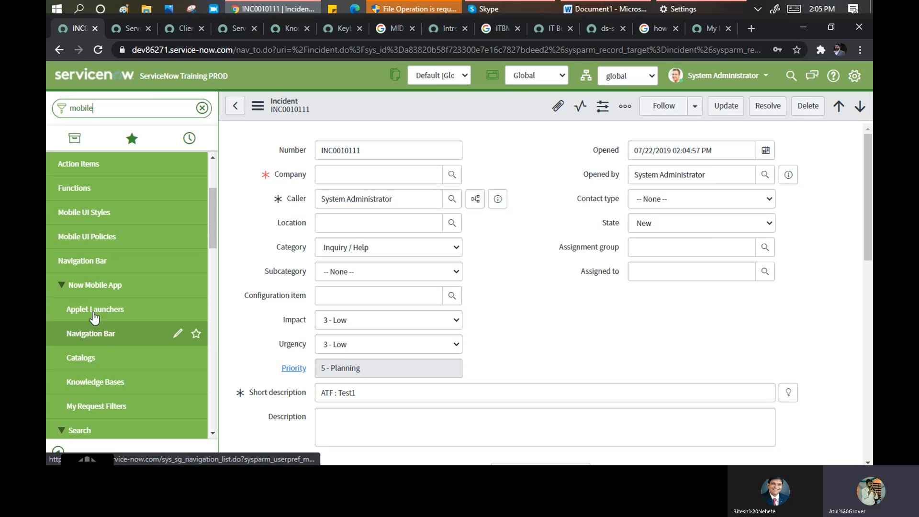
scroll(98, 307, "down", 3)
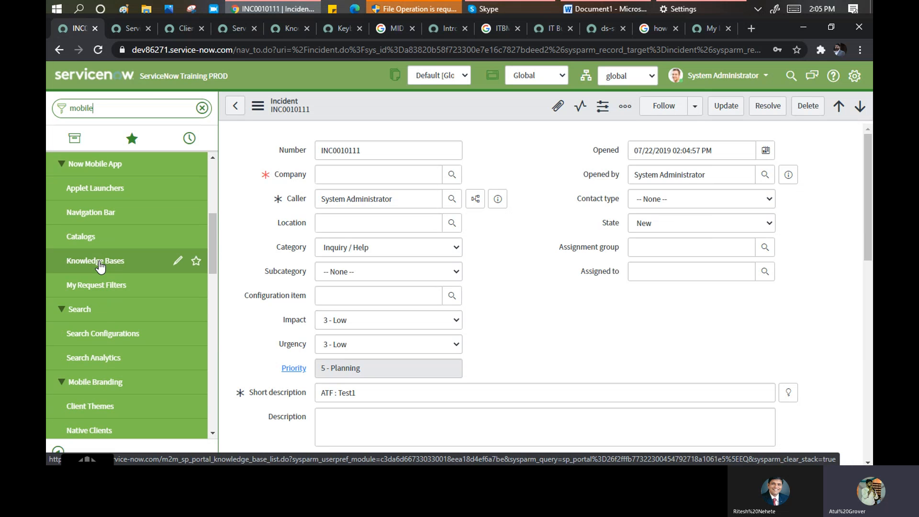
scroll(98, 265, "down", 3)
scroll(98, 261, "down", 5)
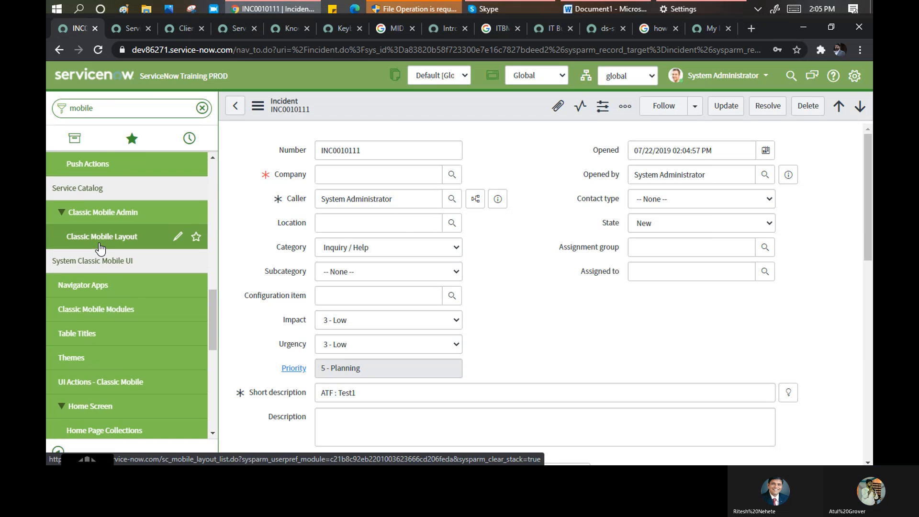
scroll(109, 295, "down", 5)
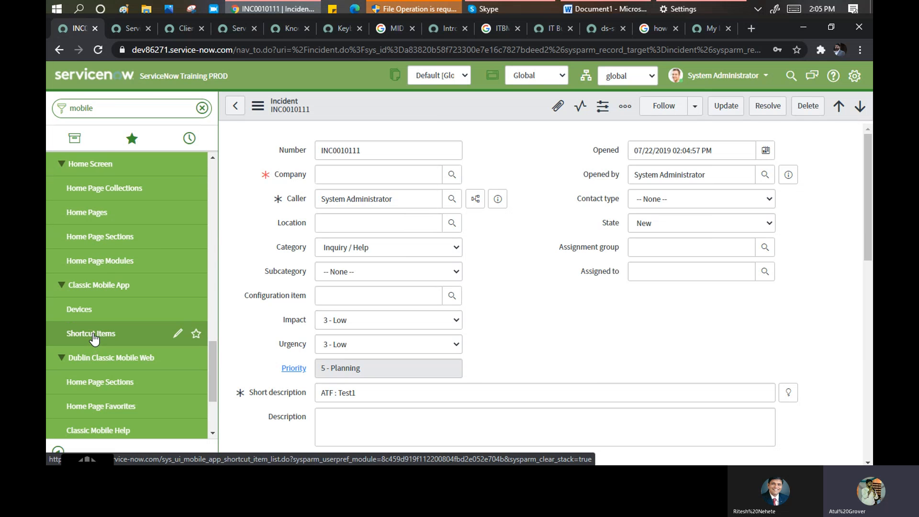
scroll(94, 339, "down", 3)
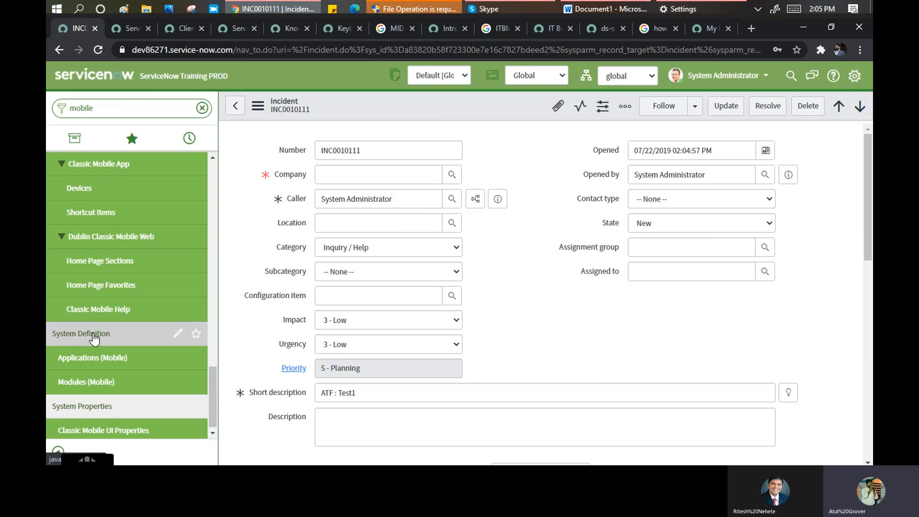
- Open the My Work record from Modules (Mobile) and check its empty Classic Mobile Modules list
left_click(88, 381)
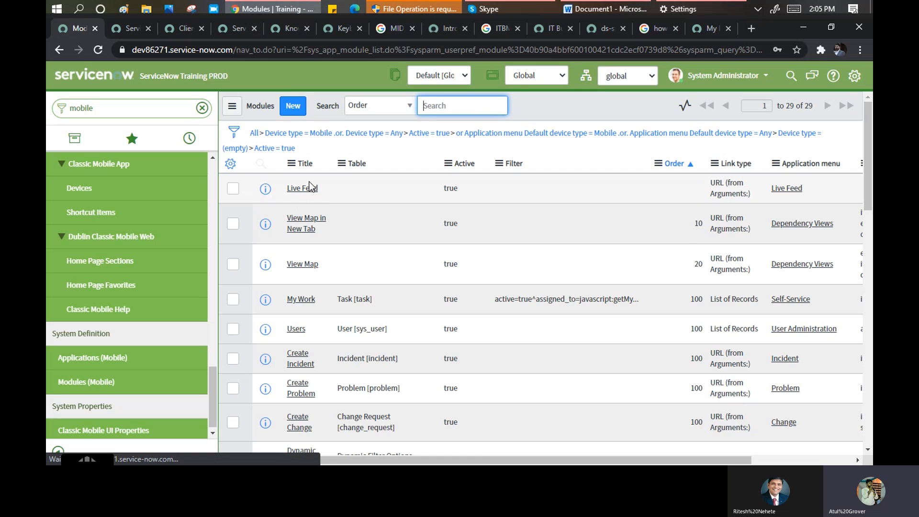
left_click(302, 300)
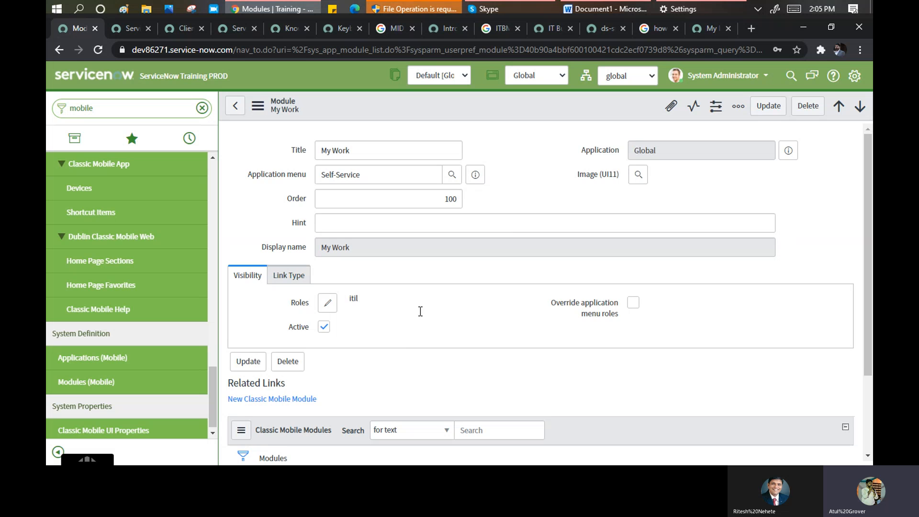
scroll(419, 312, "down", 2)
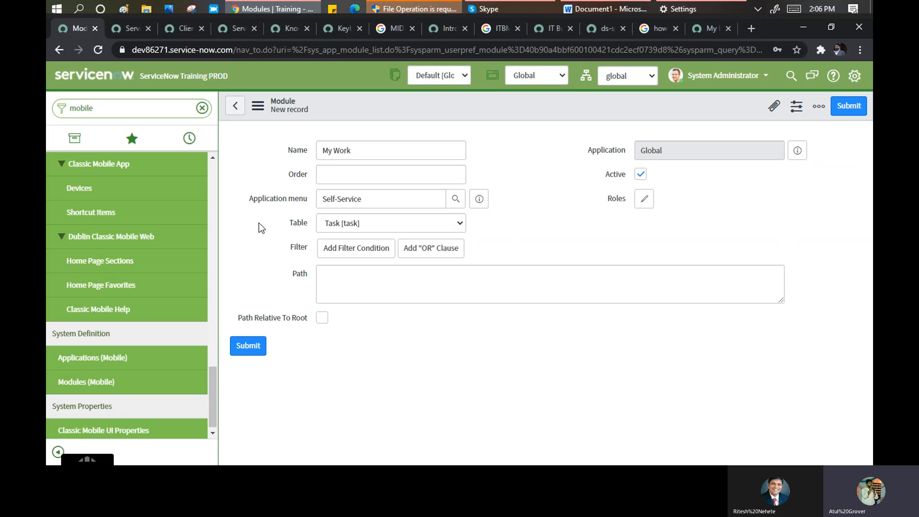
left_click(235, 106)
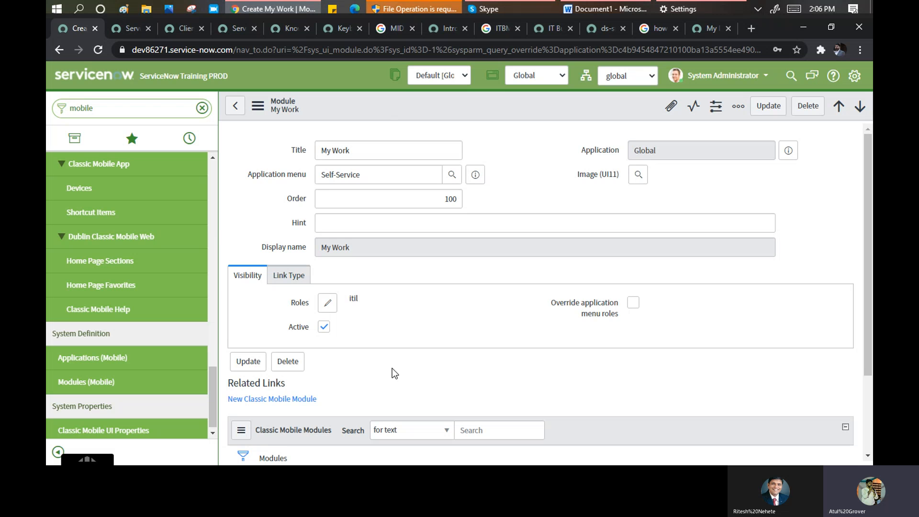
left_click_drag(868, 229, 866, 305)
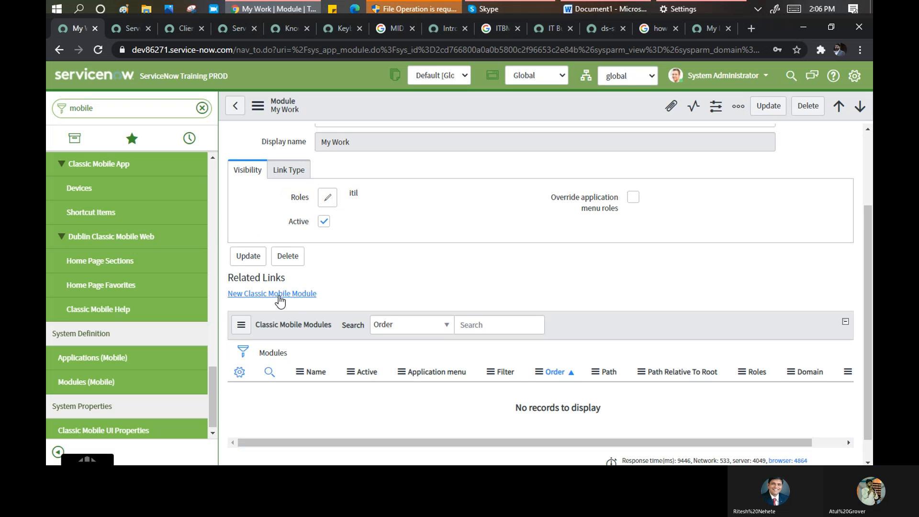
- Start a new classic mobile module for My Work in Global scope, then return to Skype
left_click(279, 294)
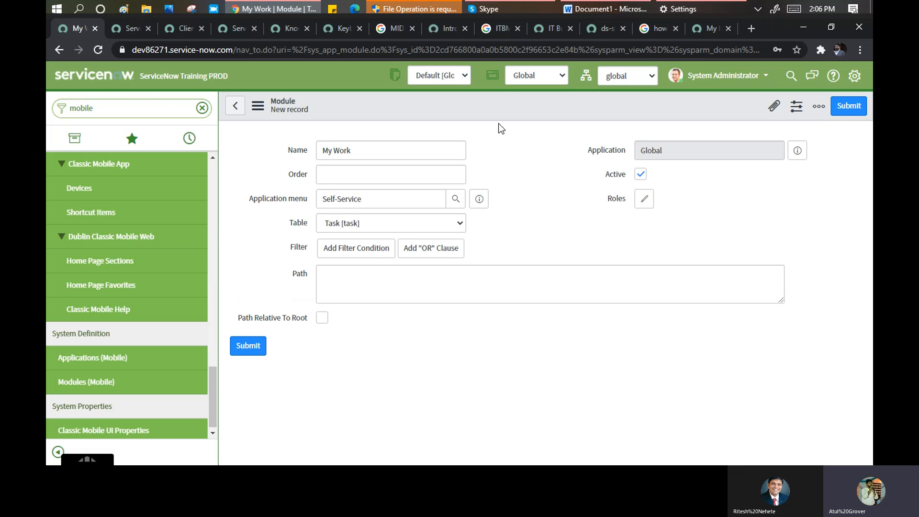
left_click(551, 76)
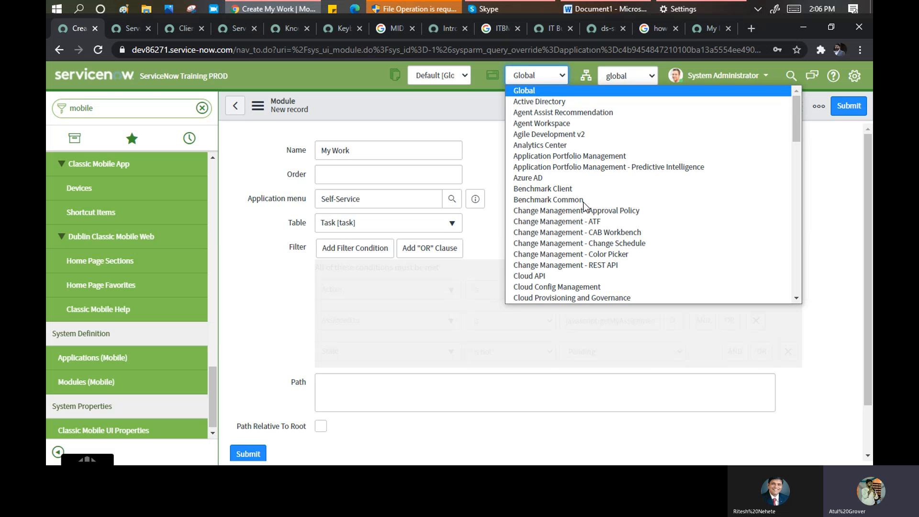
scroll(567, 217, "down", 15)
scroll(566, 217, "down", 5)
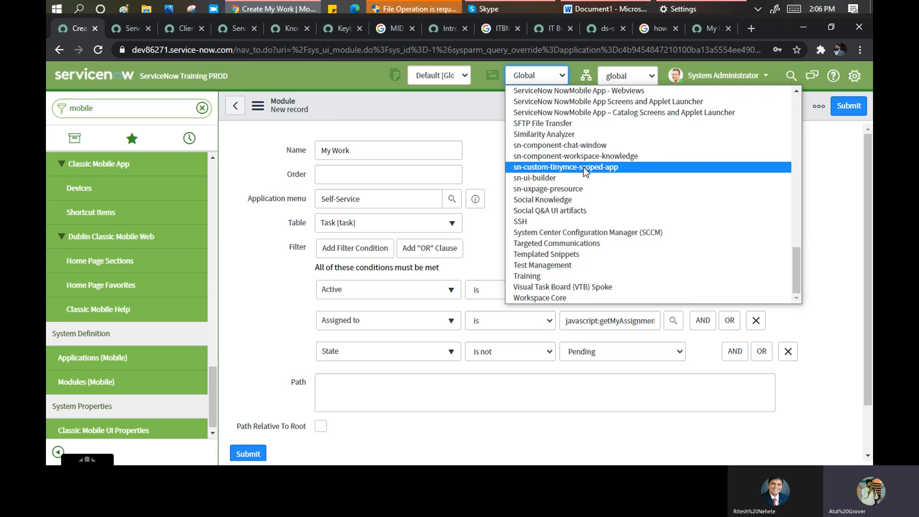
left_click(255, 146)
left_click(255, 146)
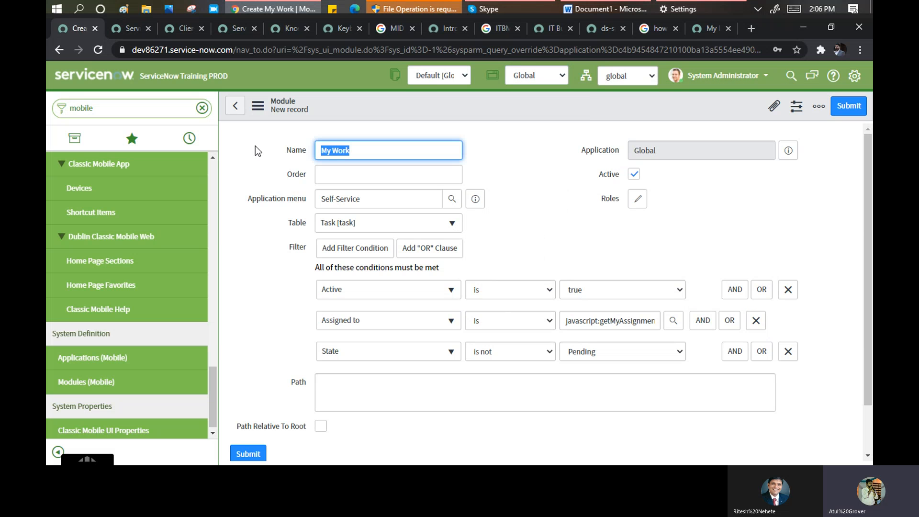
left_click_drag(215, 385, 233, 173)
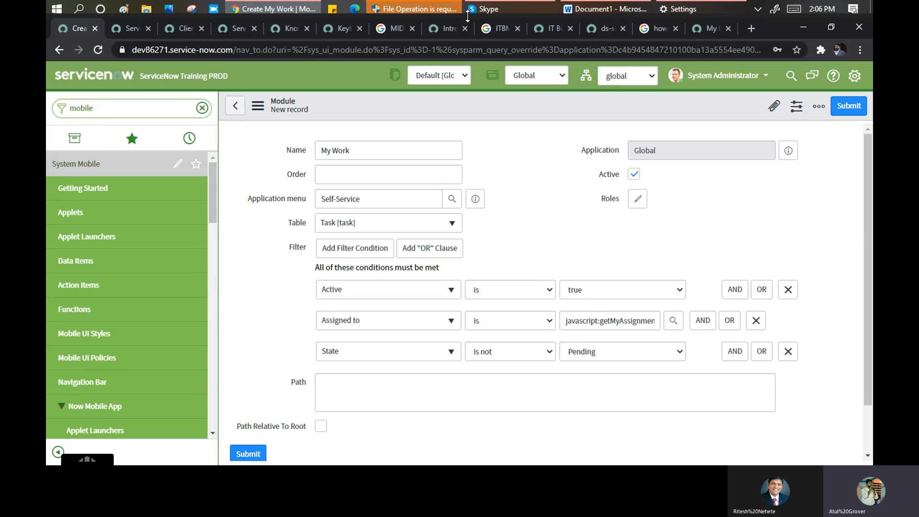
left_click(519, 7)
- Hide the Skype chat and show the call's More options to reach Stop recording
left_click(775, 234)
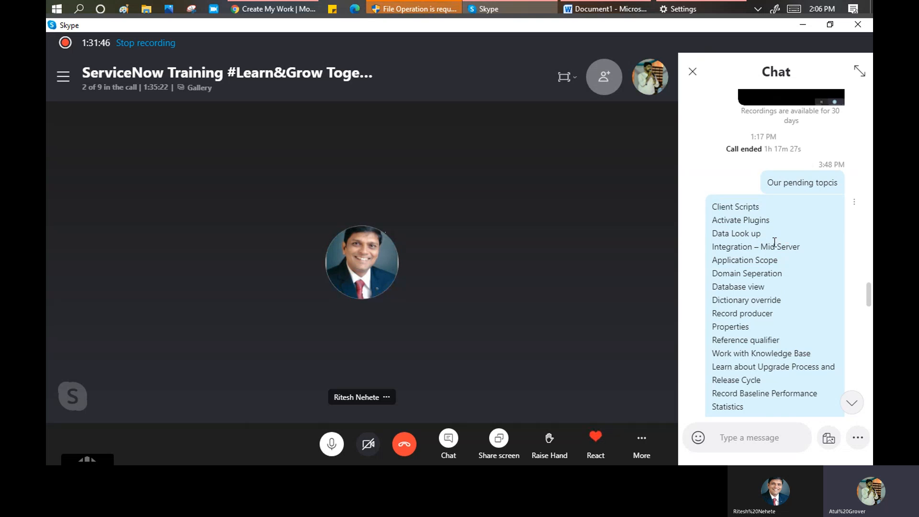
scroll(774, 239, "down", 10)
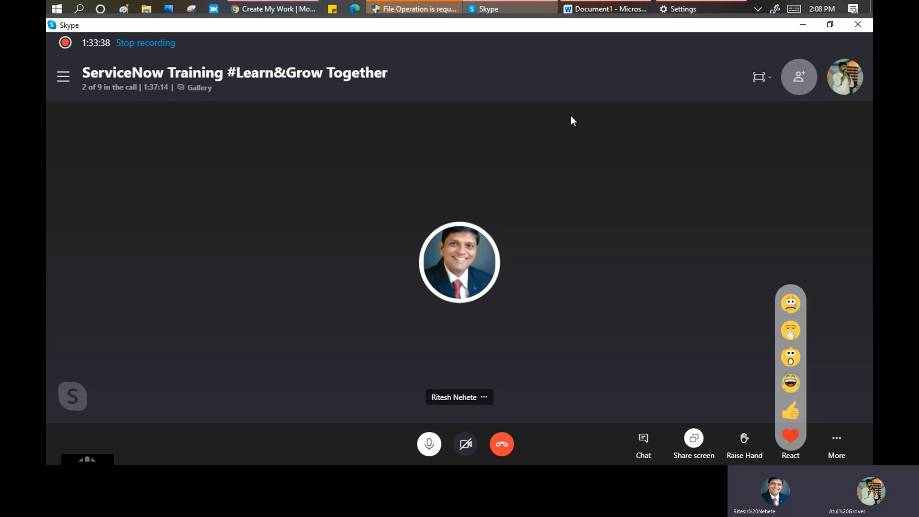
left_click(840, 450)
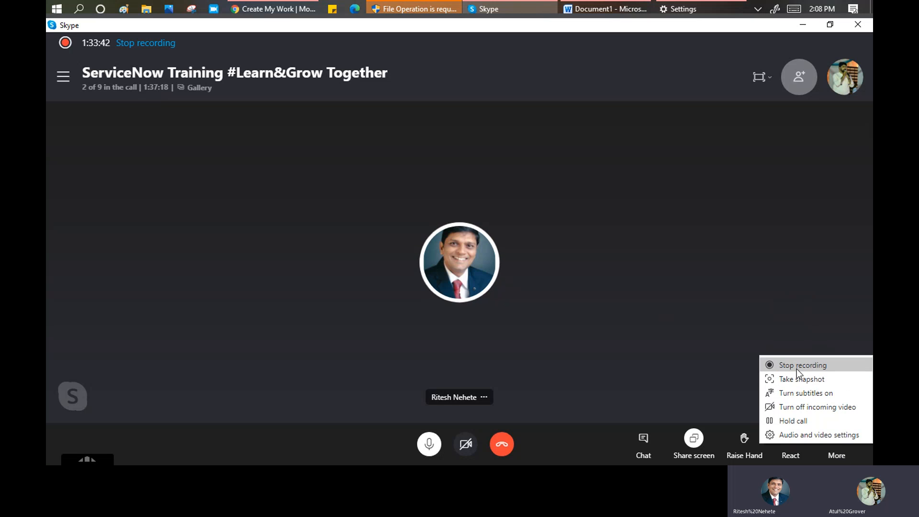